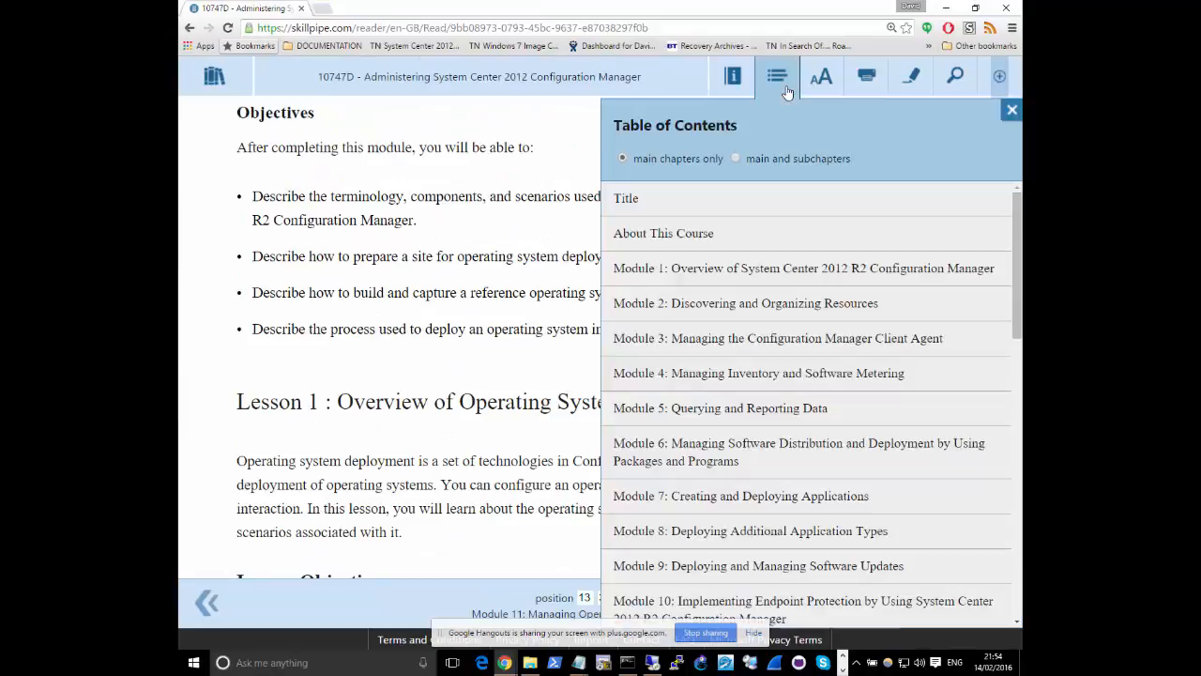
# Show main and subchapters in the table of contents and open Lab A: Deploying the Configuration Manager Client Agent in Module 3
pyautogui.click(736, 158)
pyautogui.scroll(-6, 742, 319)
pyautogui.scroll(-4, 745, 351)
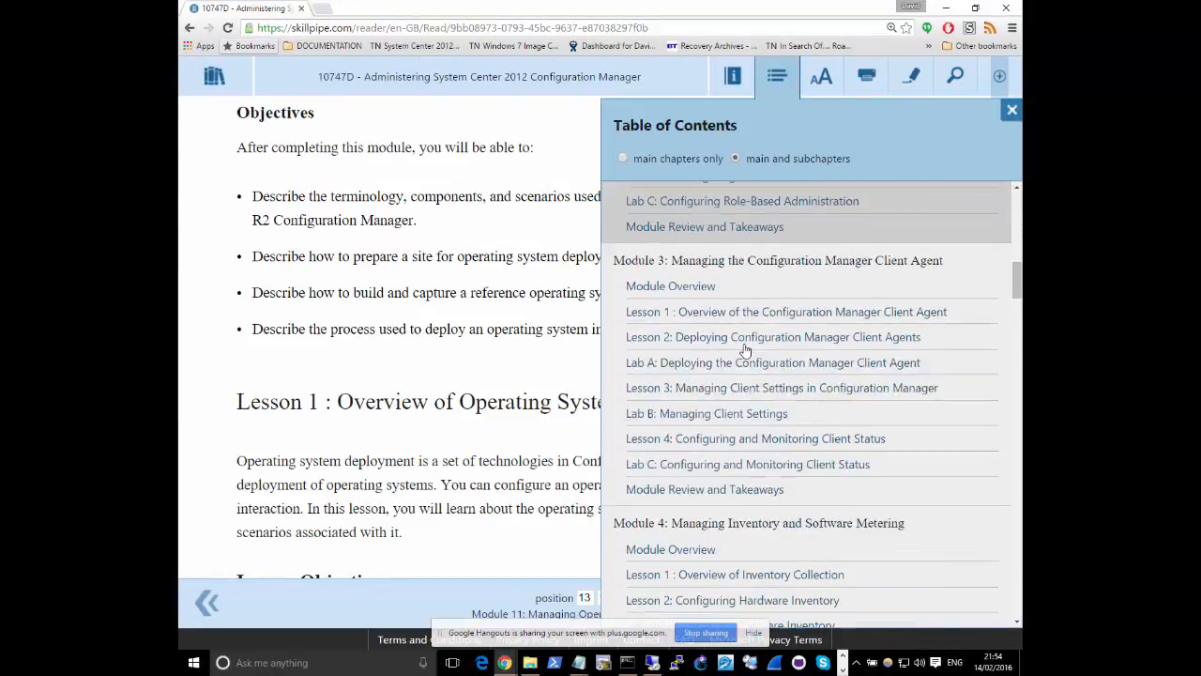
pyautogui.scroll(1, 796, 301)
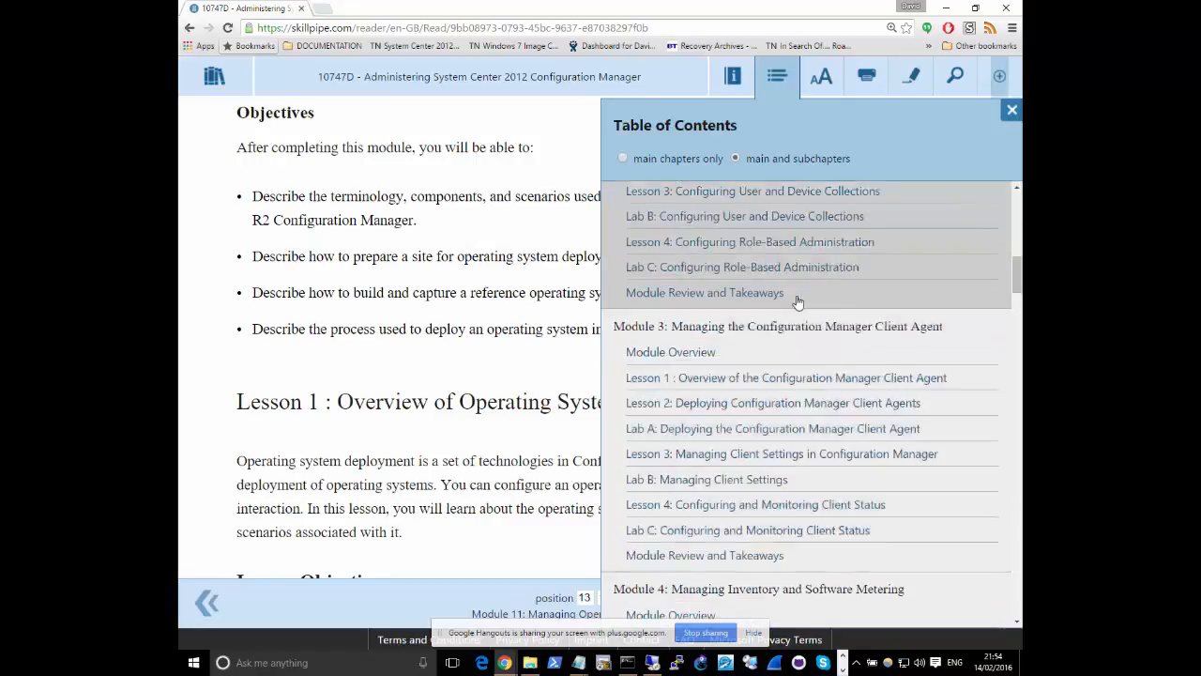
pyautogui.scroll(1, 798, 301)
pyautogui.scroll(-2, 797, 302)
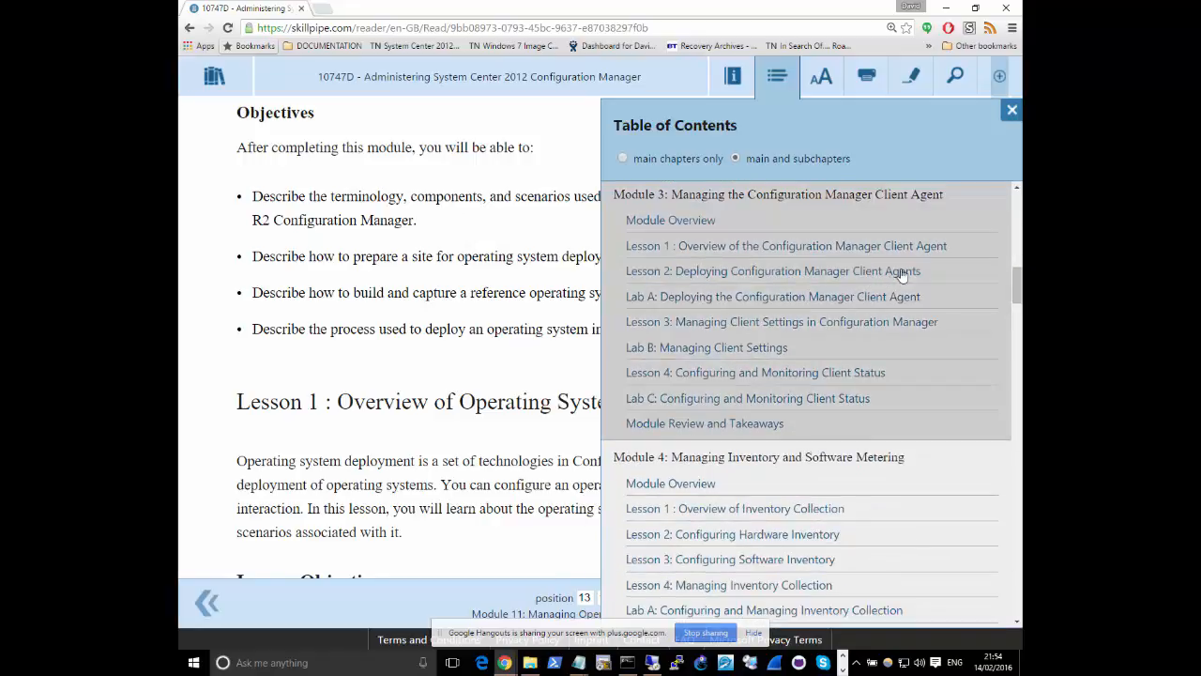
pyautogui.click(787, 307)
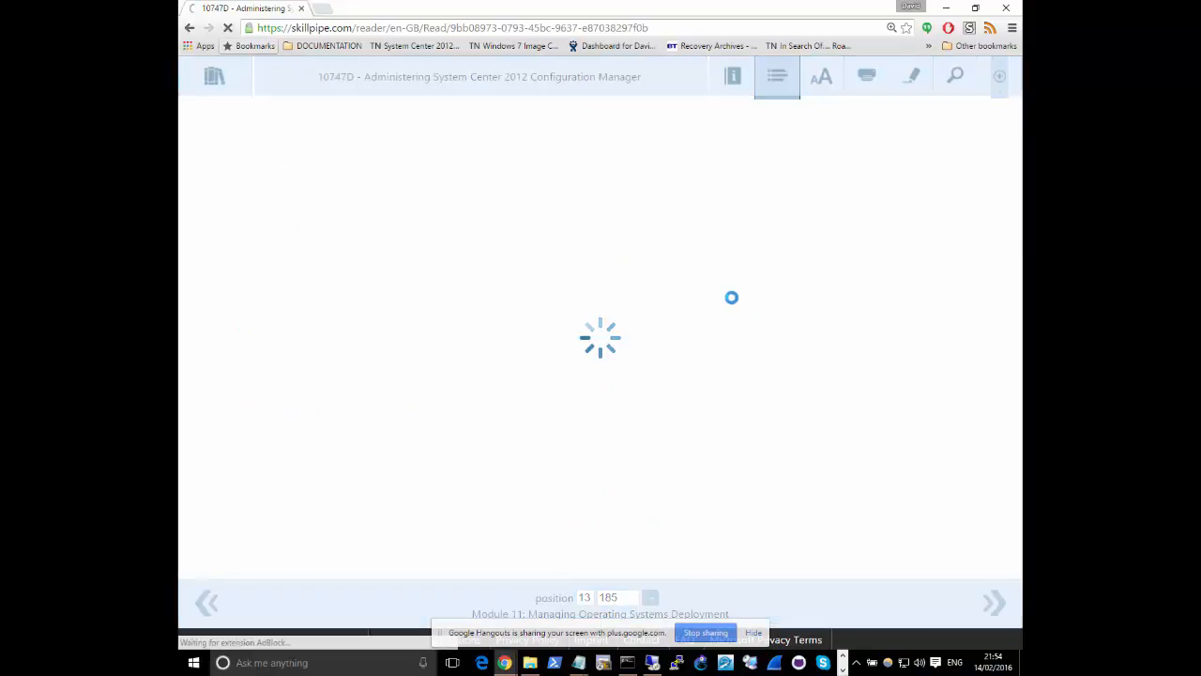
pyautogui.click(731, 297)
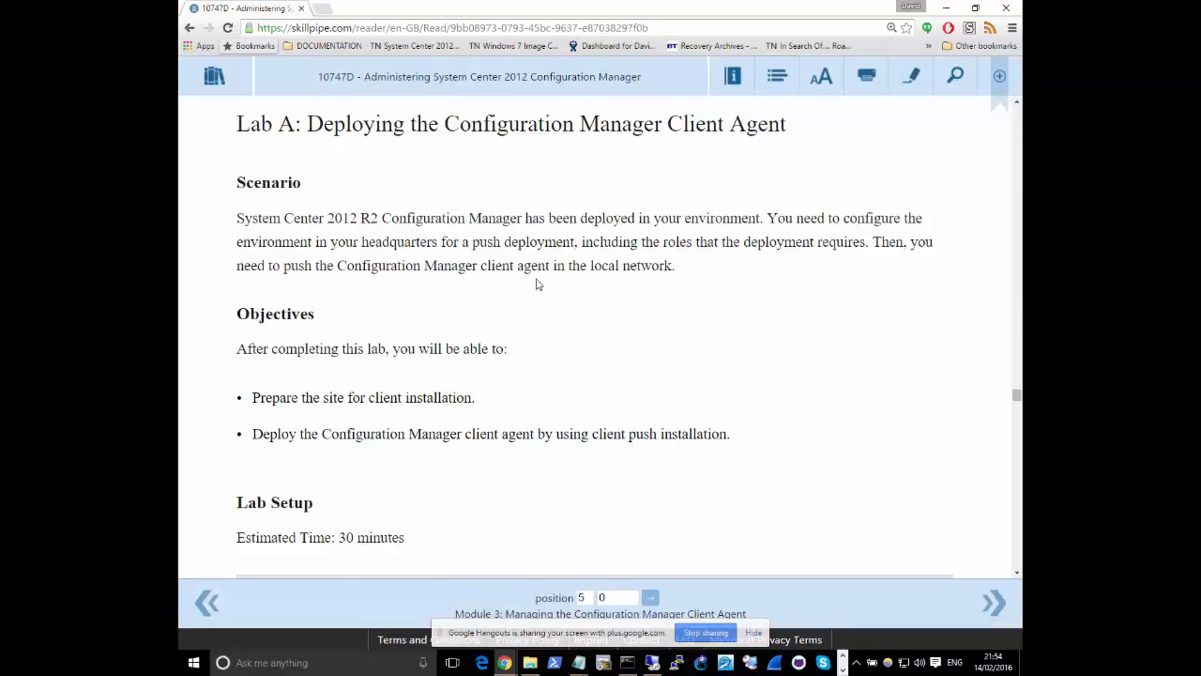
# Find the section on including the client agent in system images and select its note about failing to follow the procedure
pyautogui.scroll(5, 563, 291)
pyautogui.scroll(10, 563, 291)
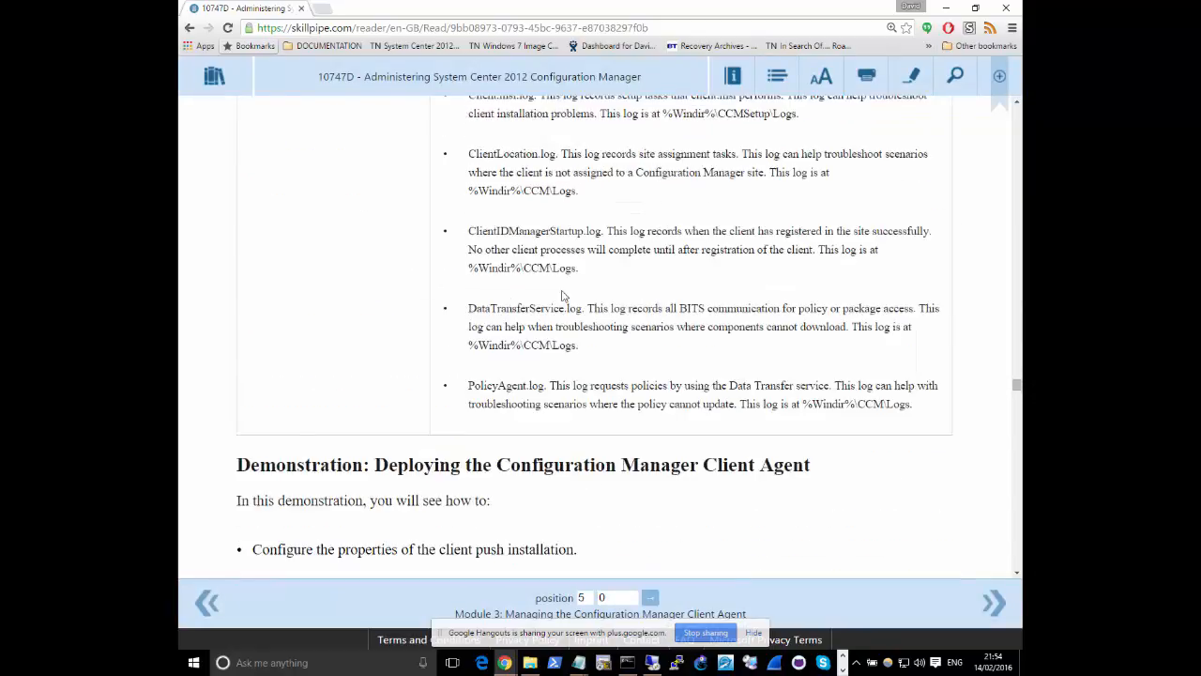
pyautogui.scroll(10, 568, 292)
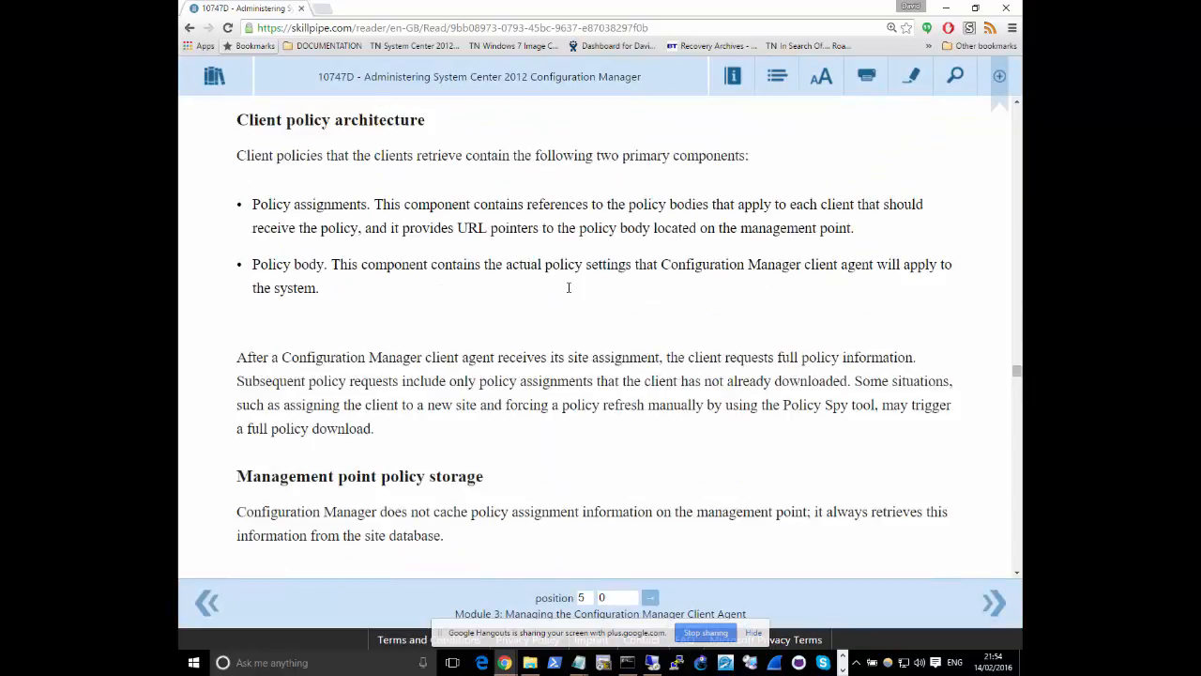
pyautogui.scroll(10, 568, 292)
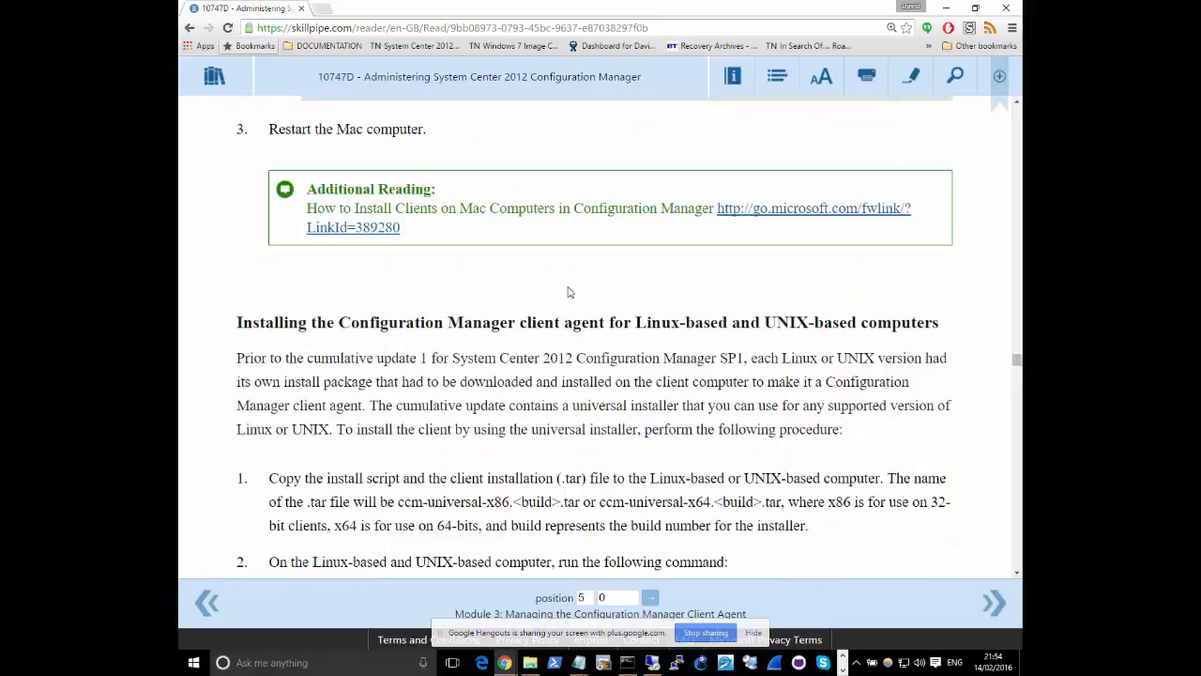
pyautogui.scroll(10, 568, 292)
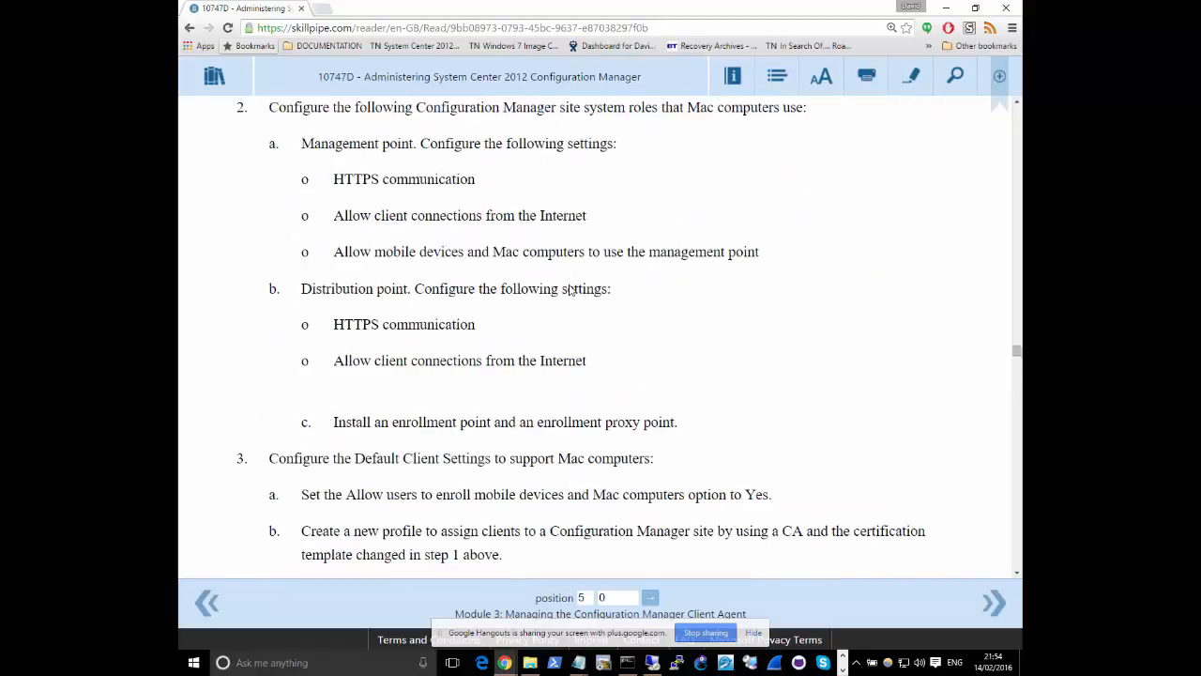
pyautogui.scroll(10, 569, 289)
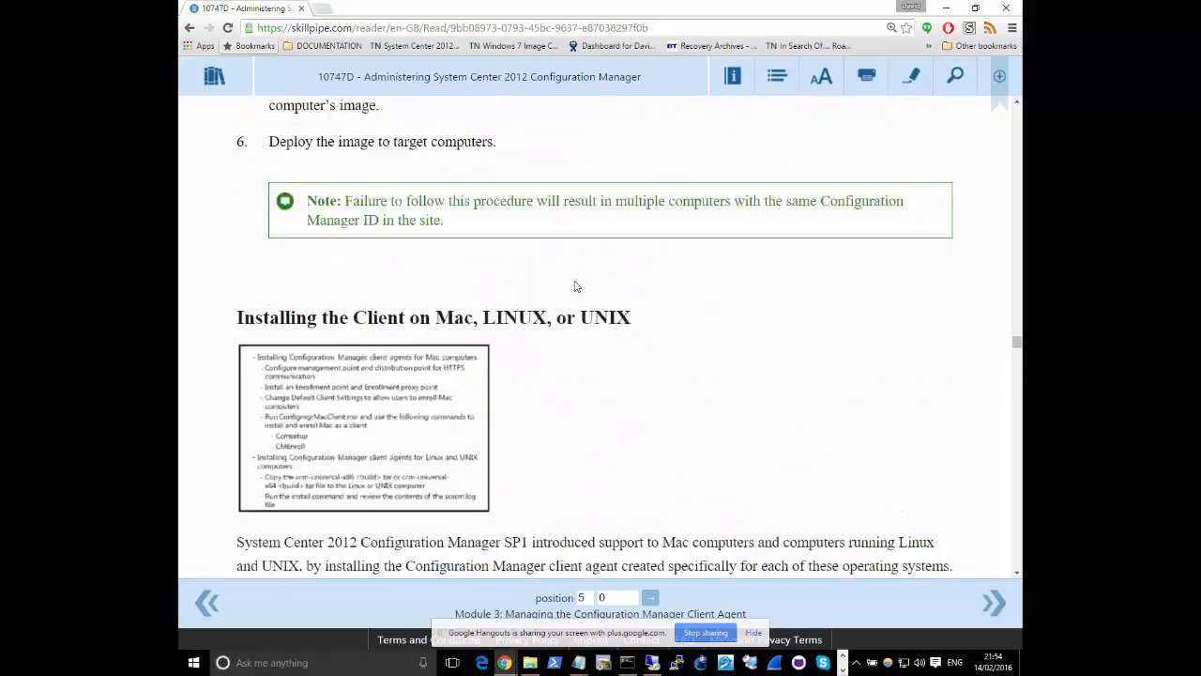
pyautogui.scroll(-3, 572, 281)
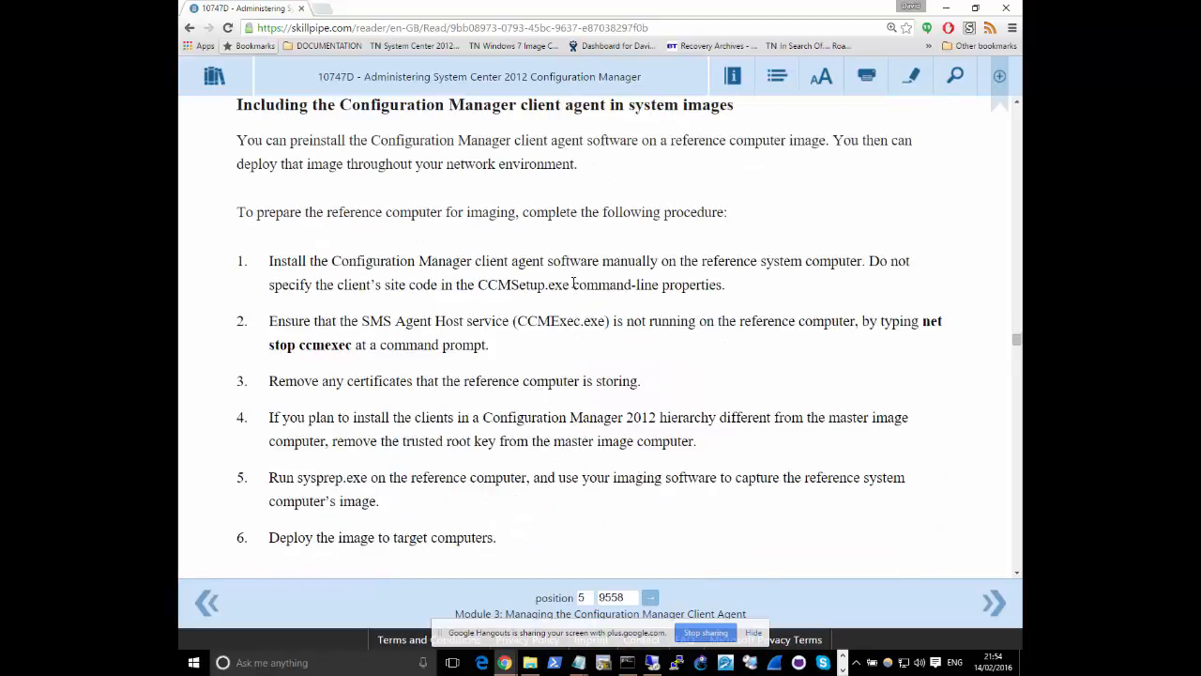
pyautogui.scroll(-2, 572, 282)
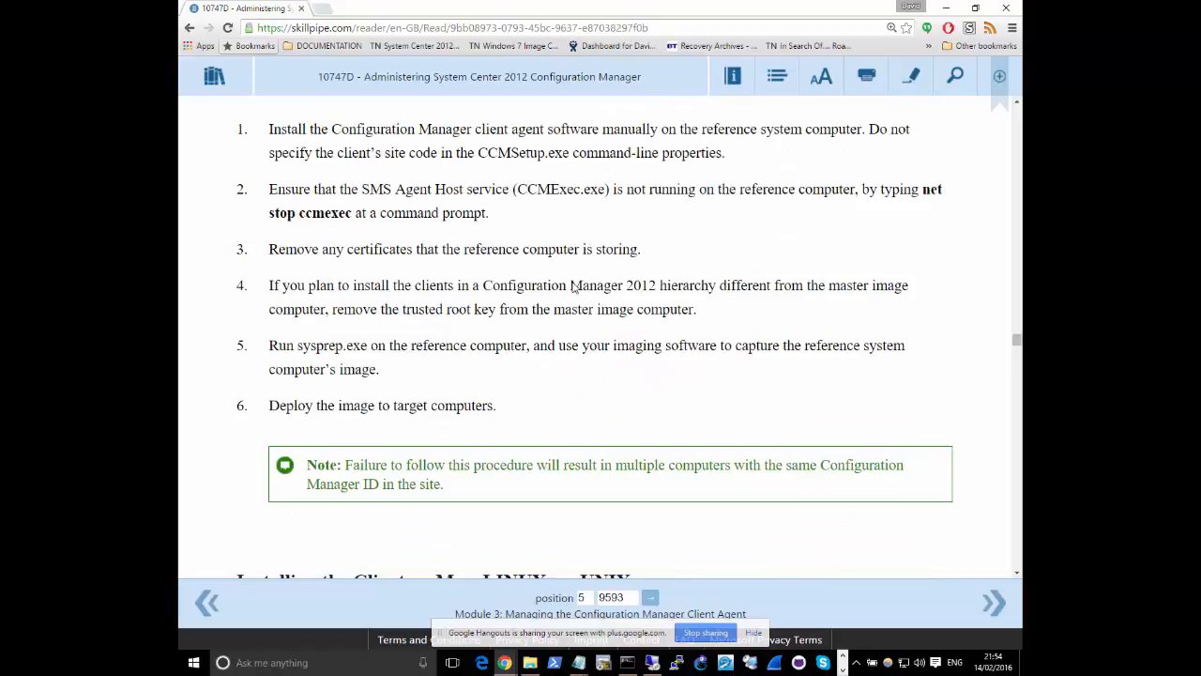
pyautogui.scroll(-3, 505, 432)
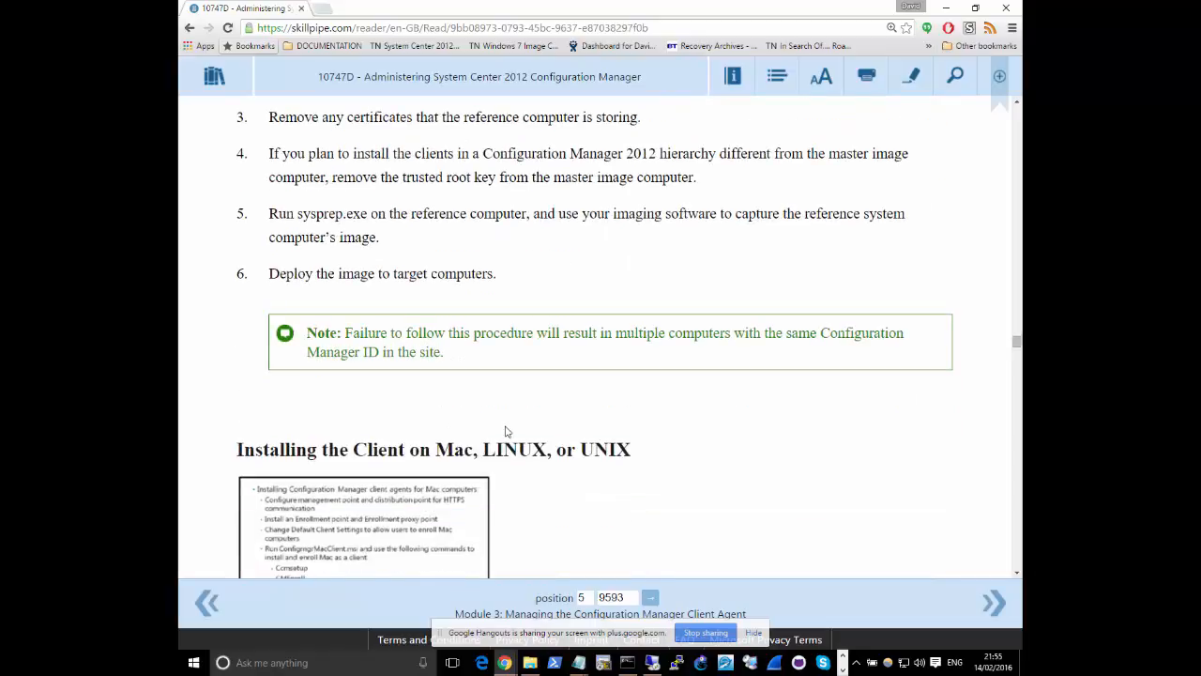
pyautogui.moveTo(347, 266); pyautogui.dragTo(446, 287)
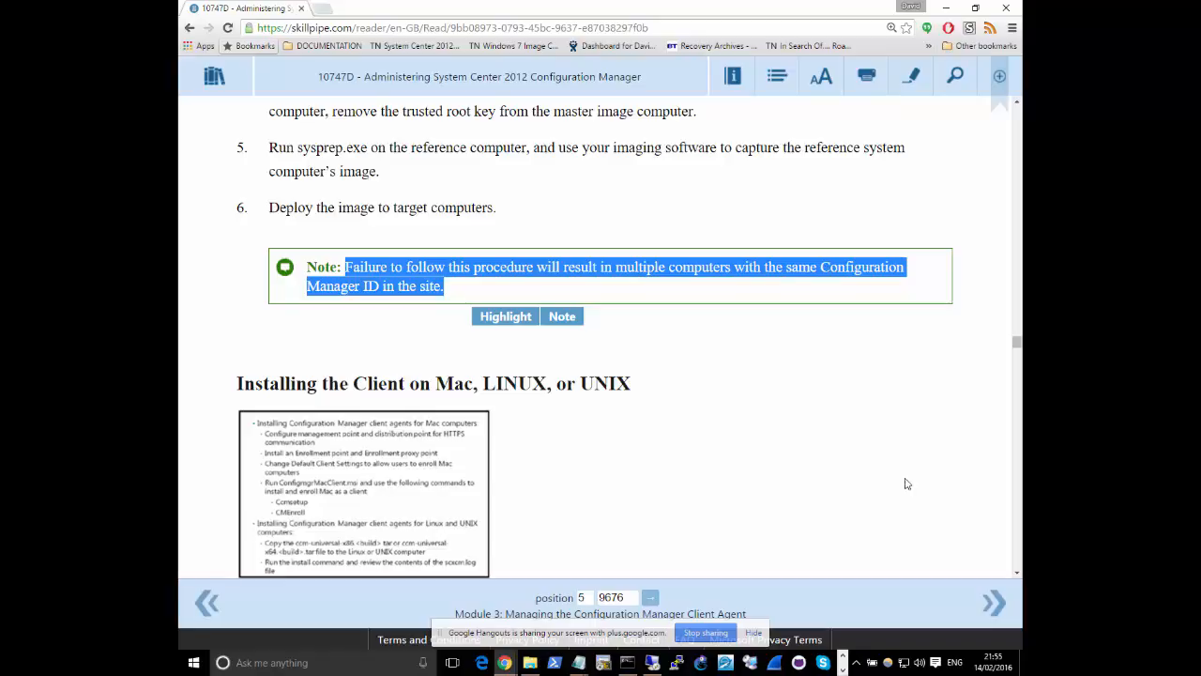
# Select the six-step procedure for preparing the reference computer for imaging and review it
pyautogui.scroll(1, 647, 328)
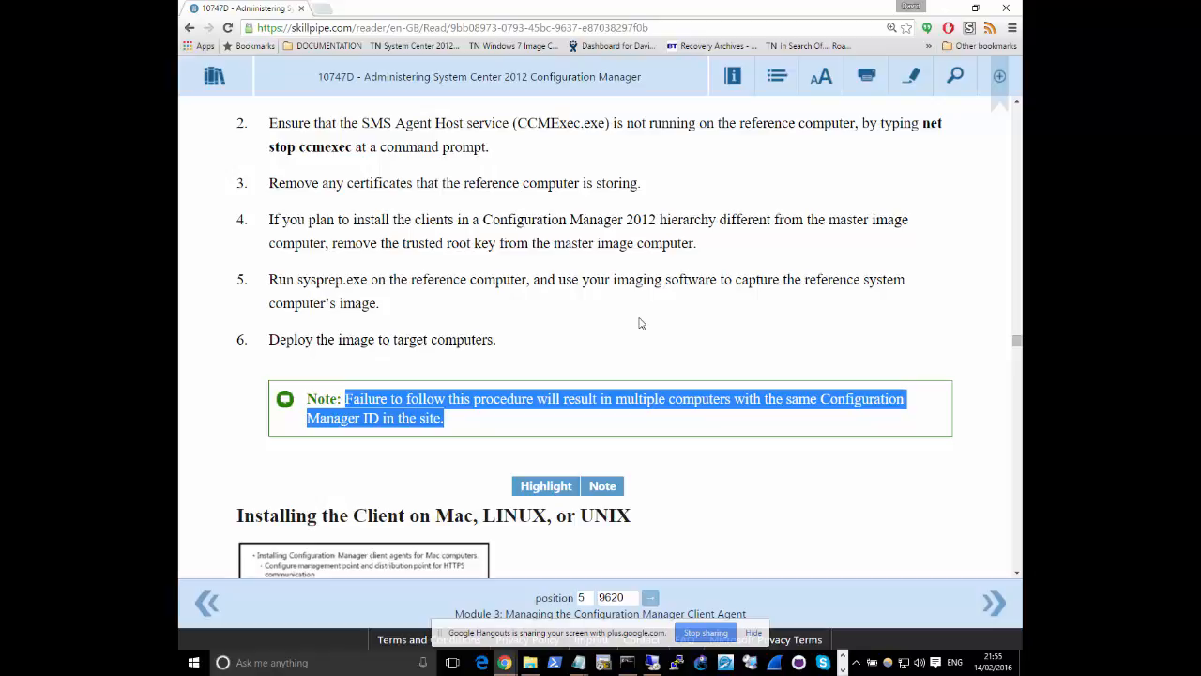
pyautogui.scroll(1, 629, 328)
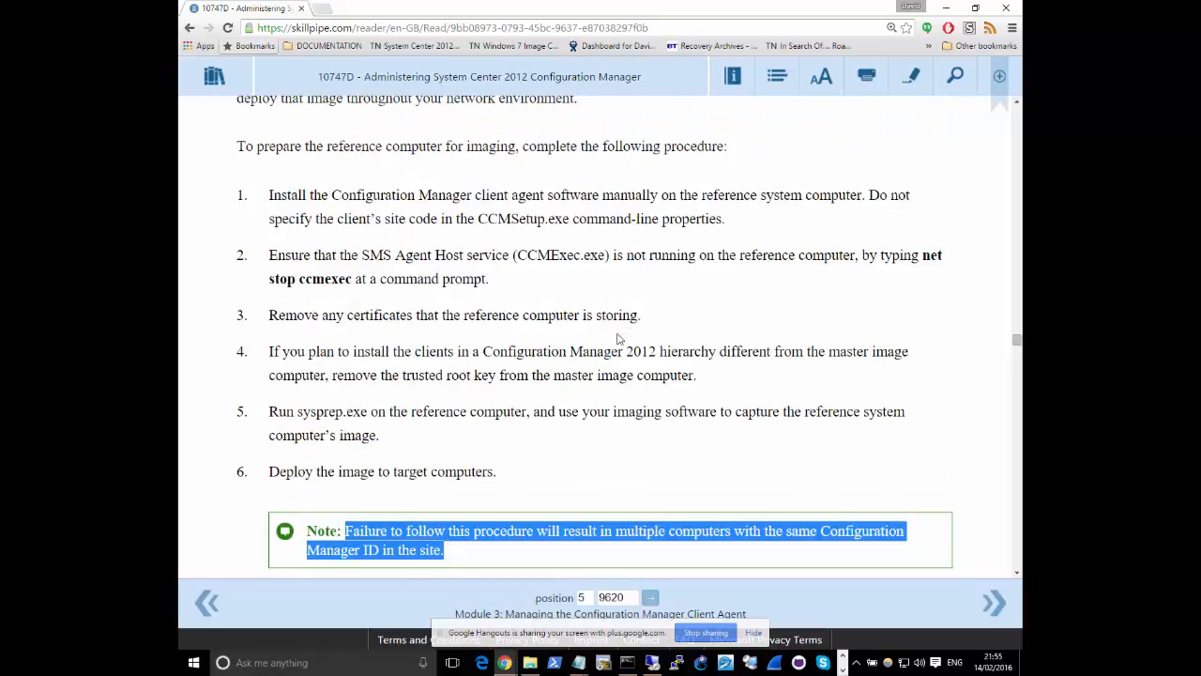
pyautogui.moveTo(533, 489); pyautogui.dragTo(260, 190)
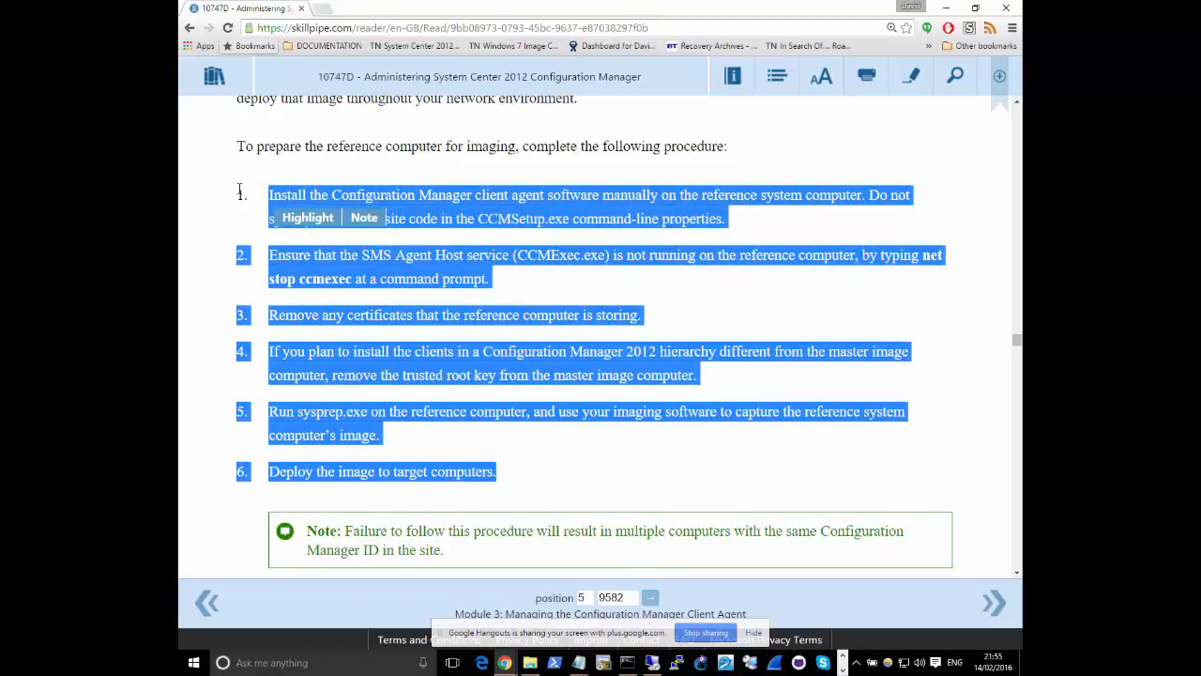
pyautogui.scroll(-1, 470, 399)
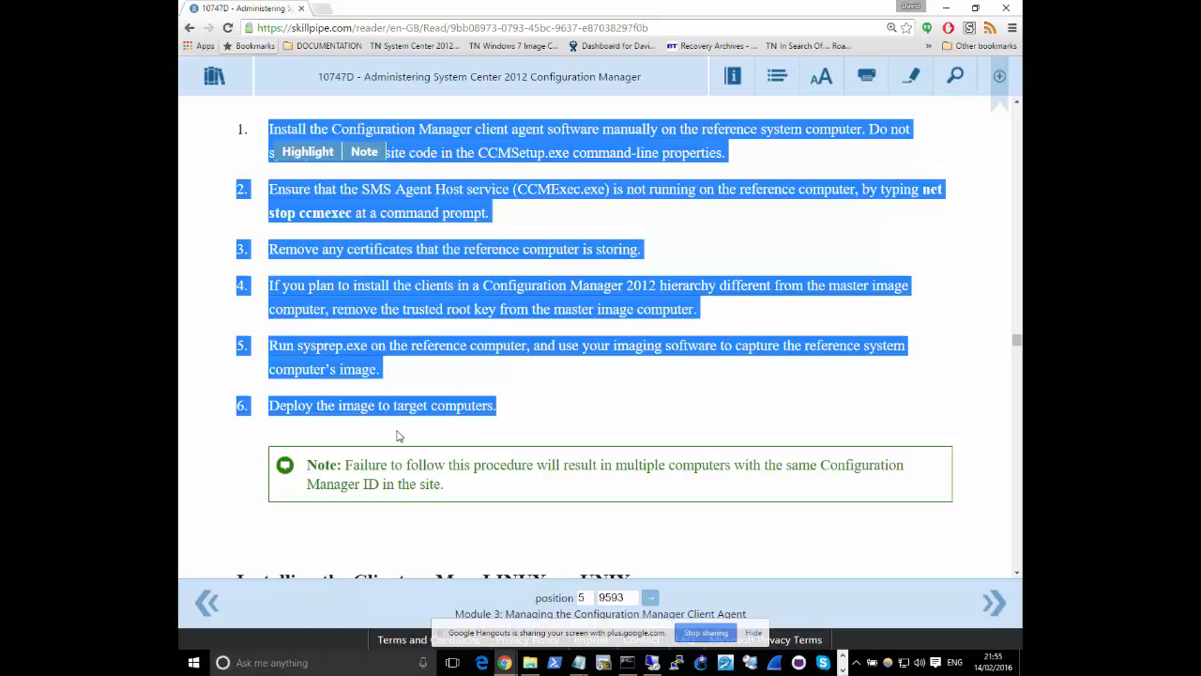
pyautogui.rightClick(446, 371)
pyautogui.rightClick(530, 406)
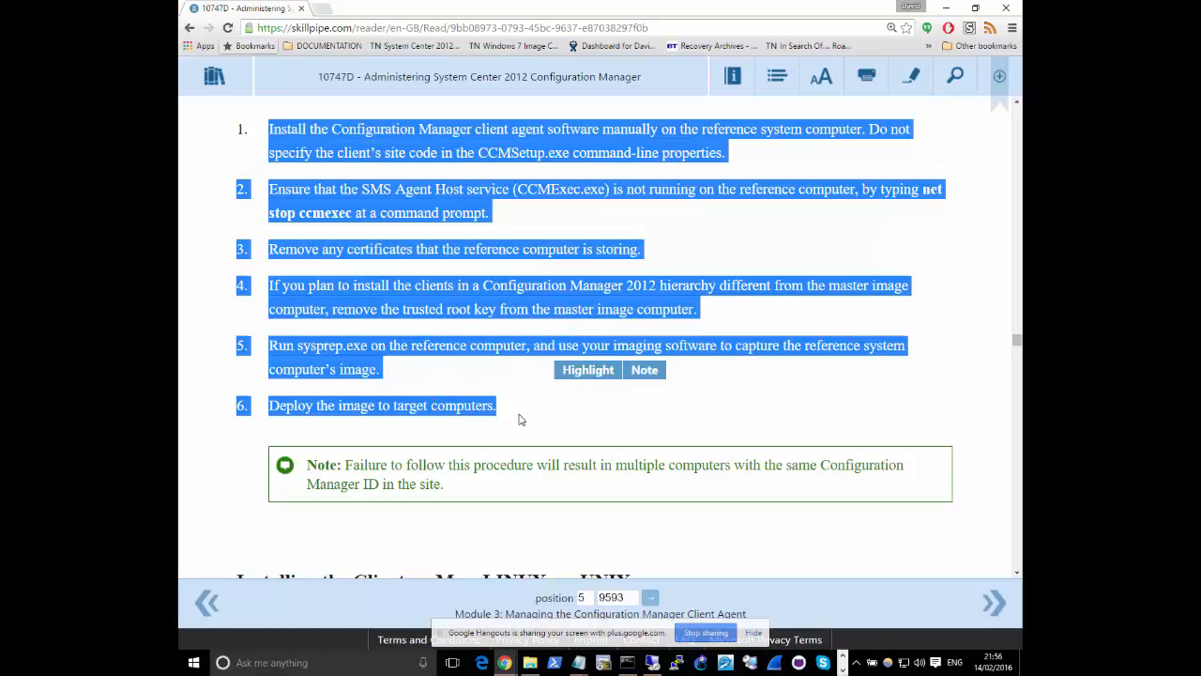
pyautogui.scroll(2, 522, 420)
pyautogui.scroll(-1, 367, 281)
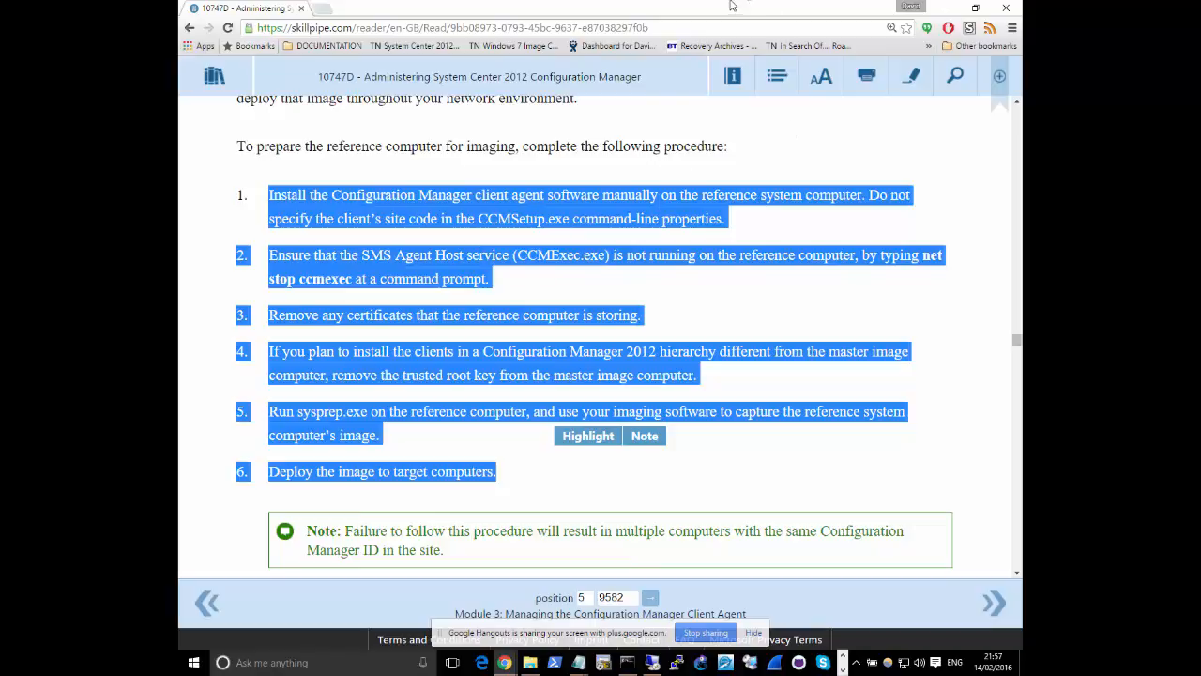
# Switch to the Paint diagram, finish editing the Install ConfigMgr Client label, and start an empty text box beside Install Windows
pyautogui.click(941, 8)
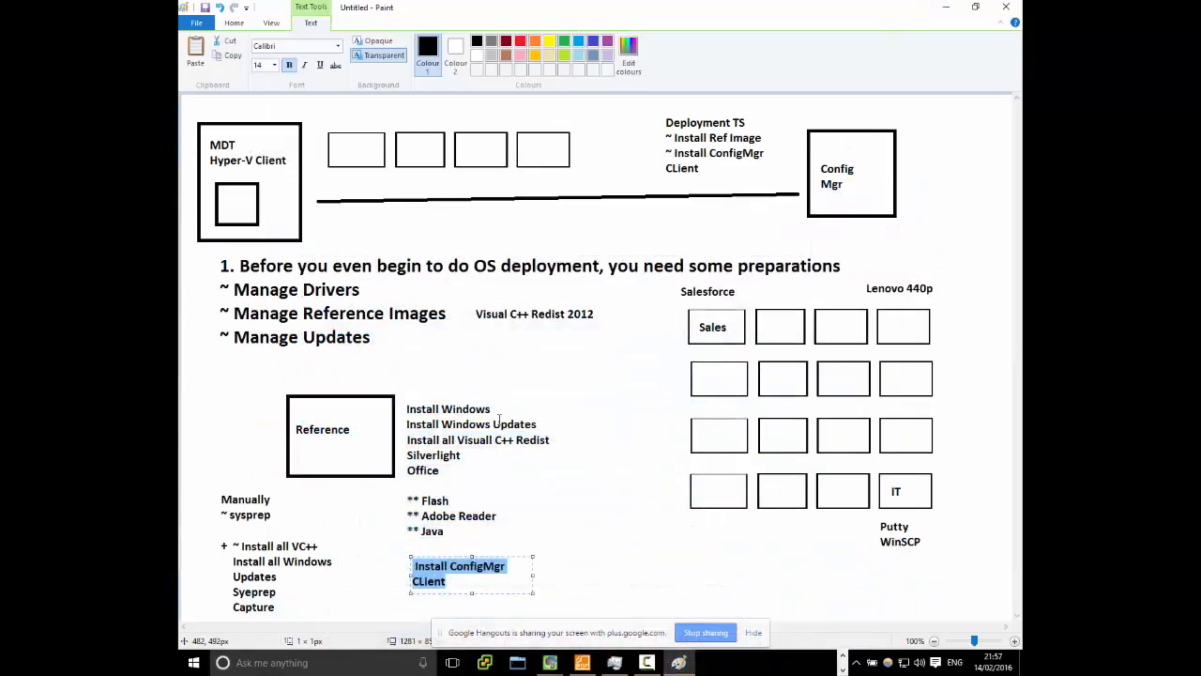
pyautogui.click(541, 385)
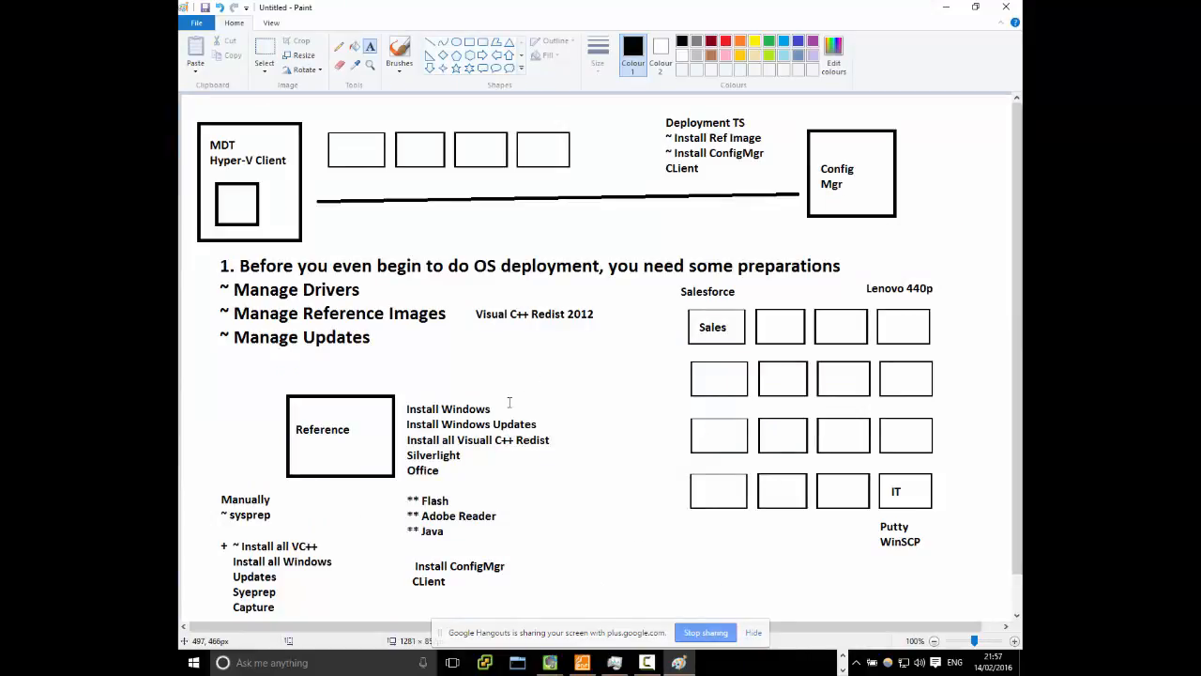
pyautogui.click(507, 394)
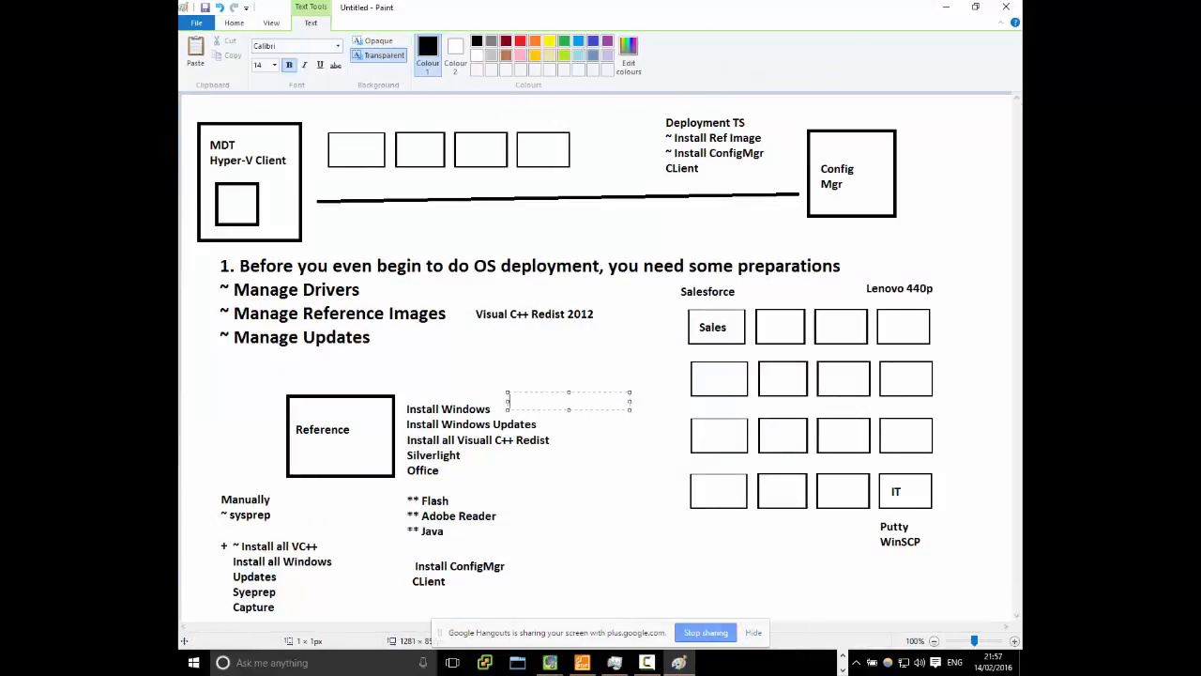
# Switch to the 192.168.2.103 remote desktop session and minimise it to return to the browser
pyautogui.hotkey('alt', 'Tab')
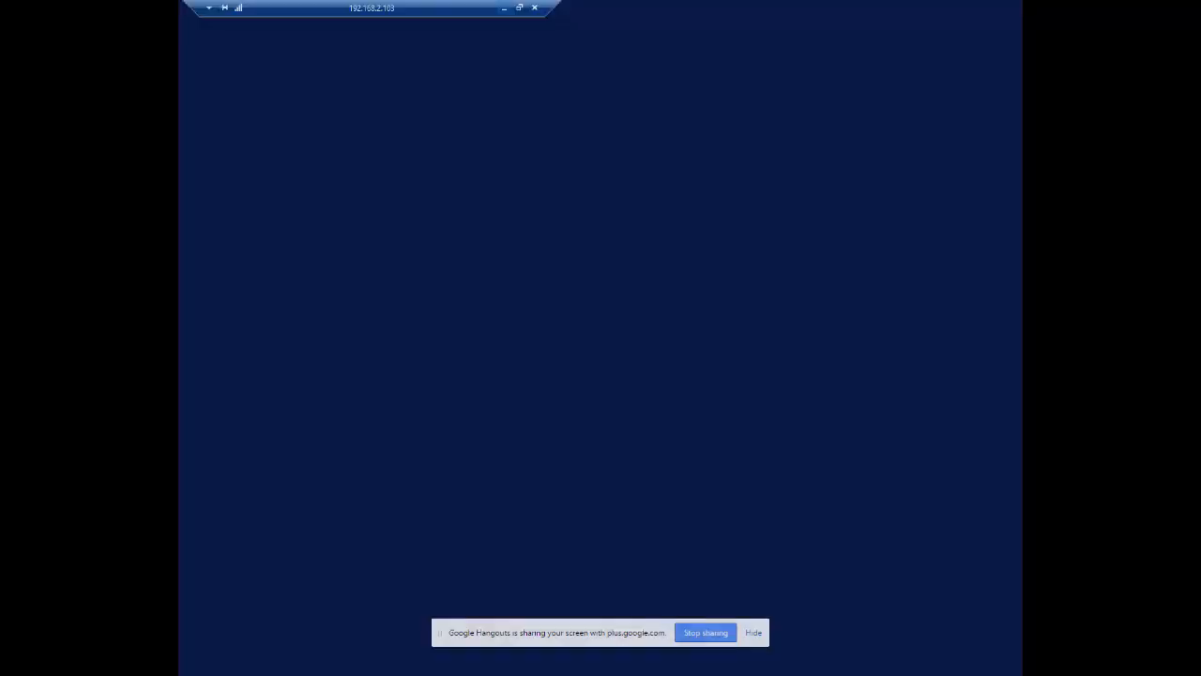
pyautogui.click(372, 388)
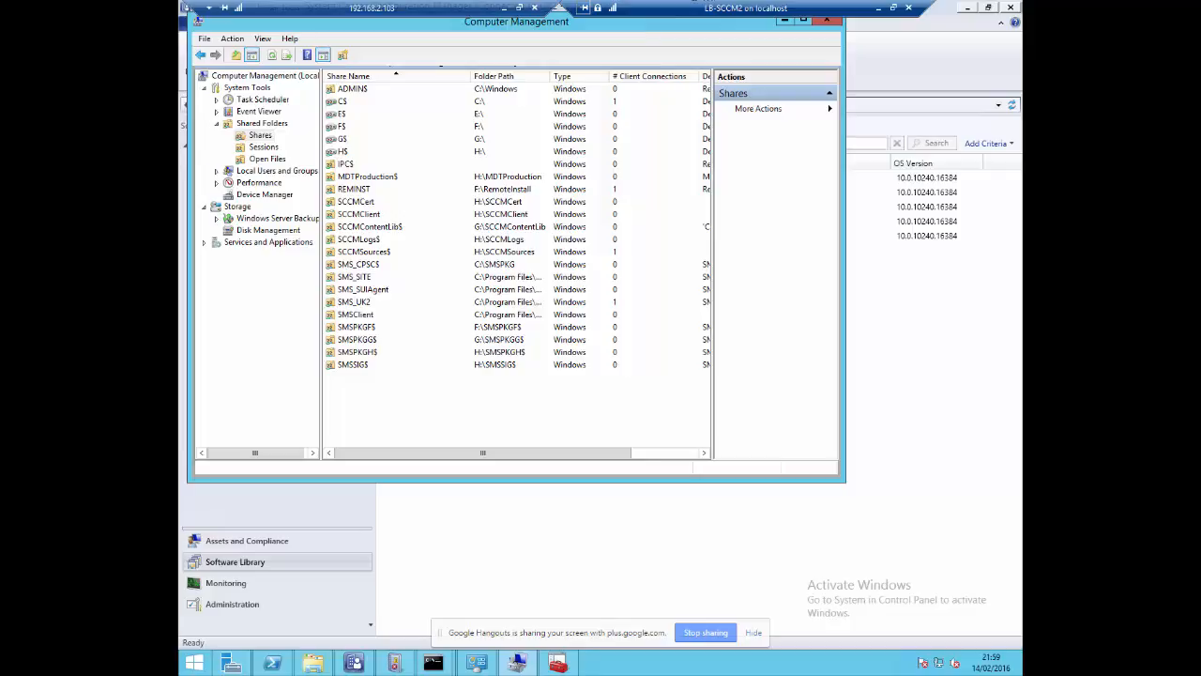
pyautogui.click(504, 7)
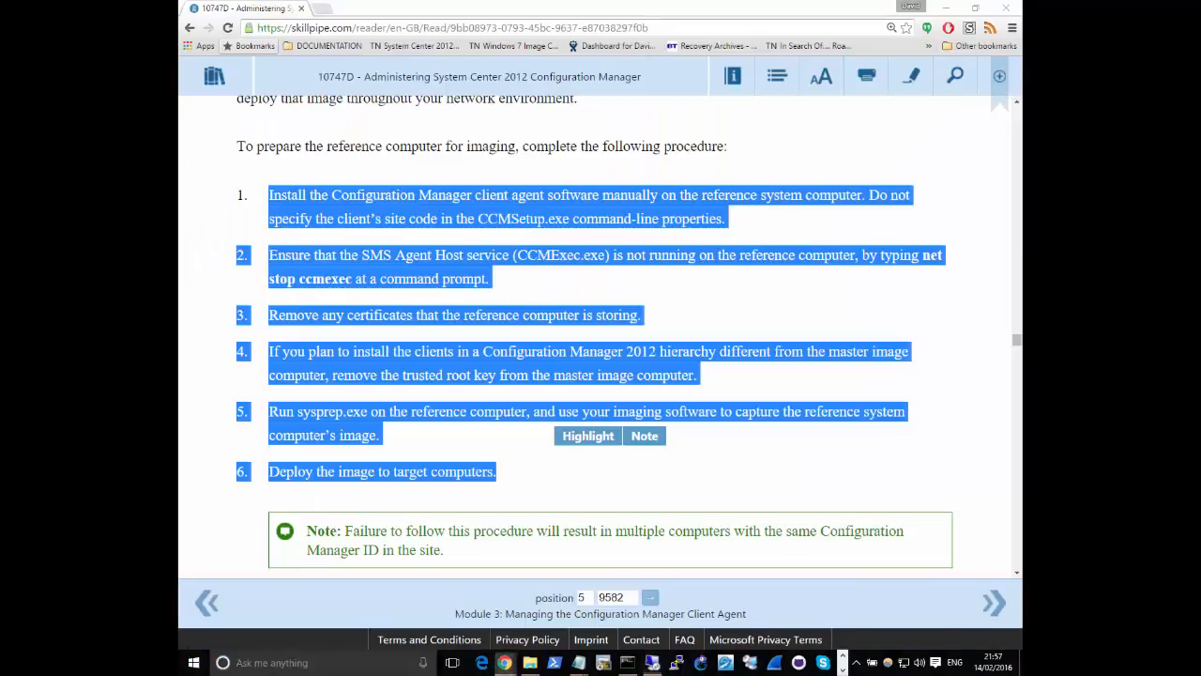
pyautogui.click(321, 8)
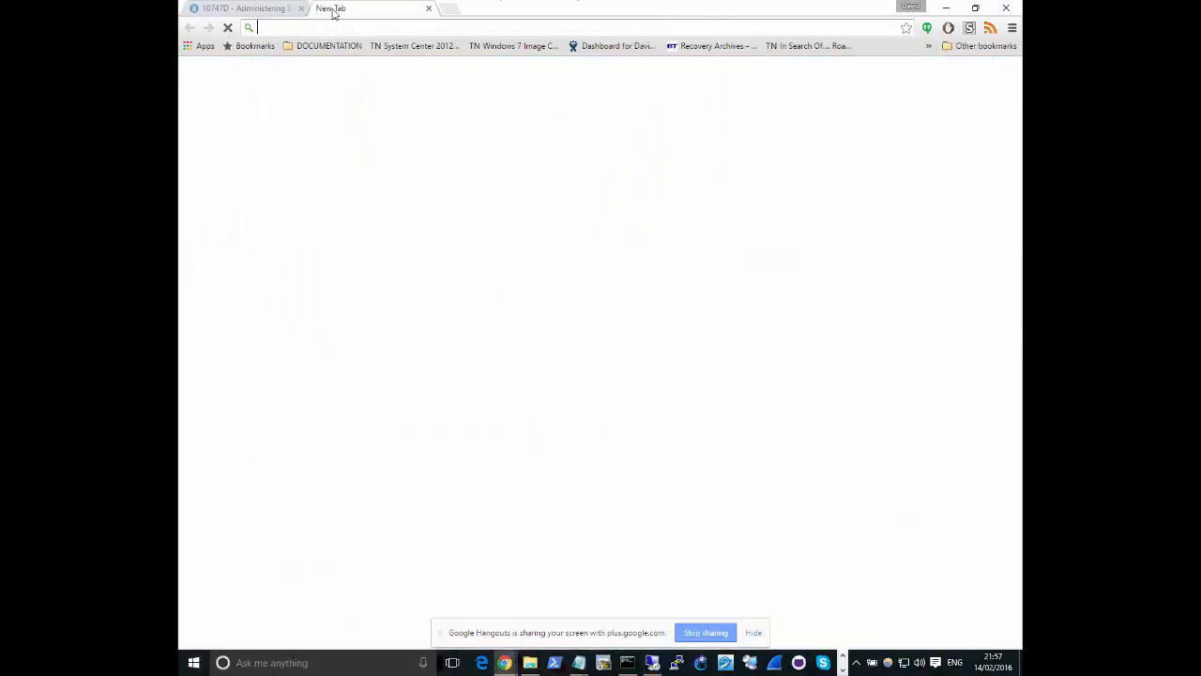
pyautogui.write('https://1')
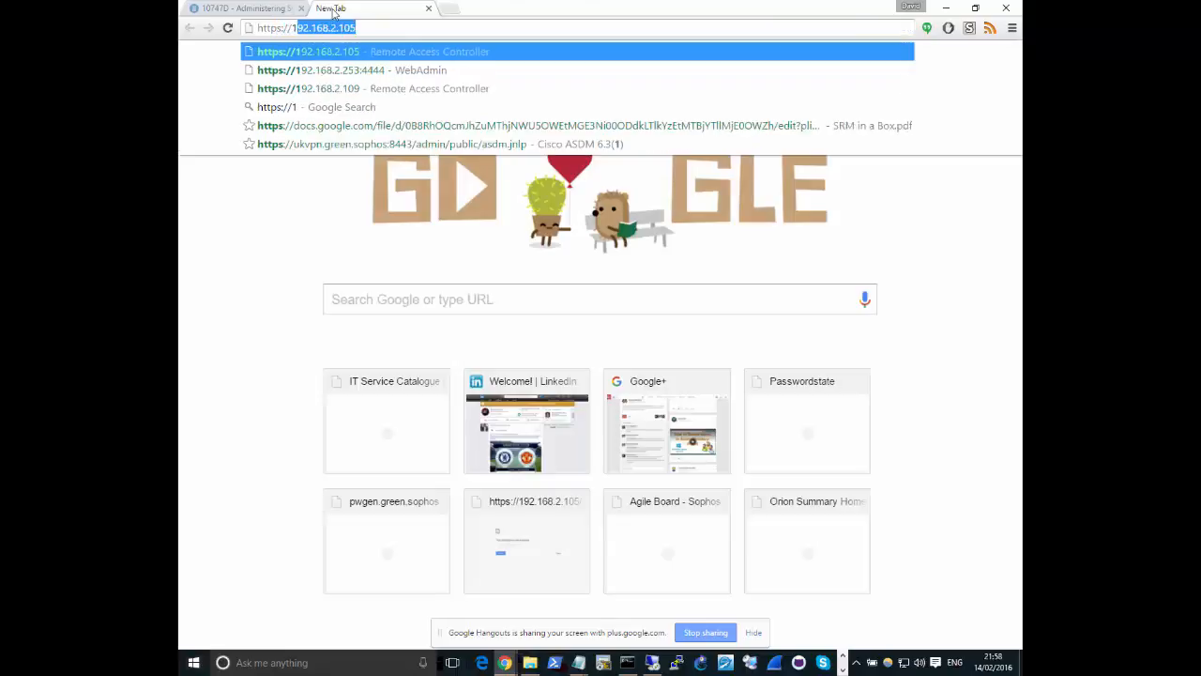
pyautogui.write('92.168.2.10')
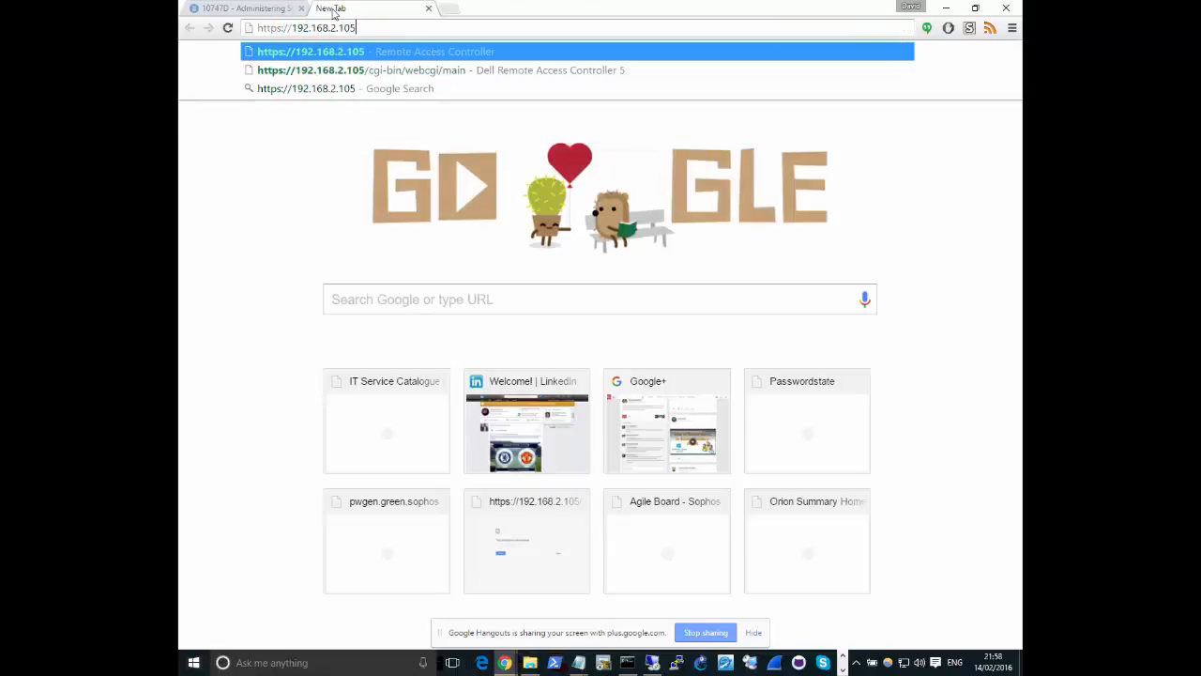
pyautogui.write('9')
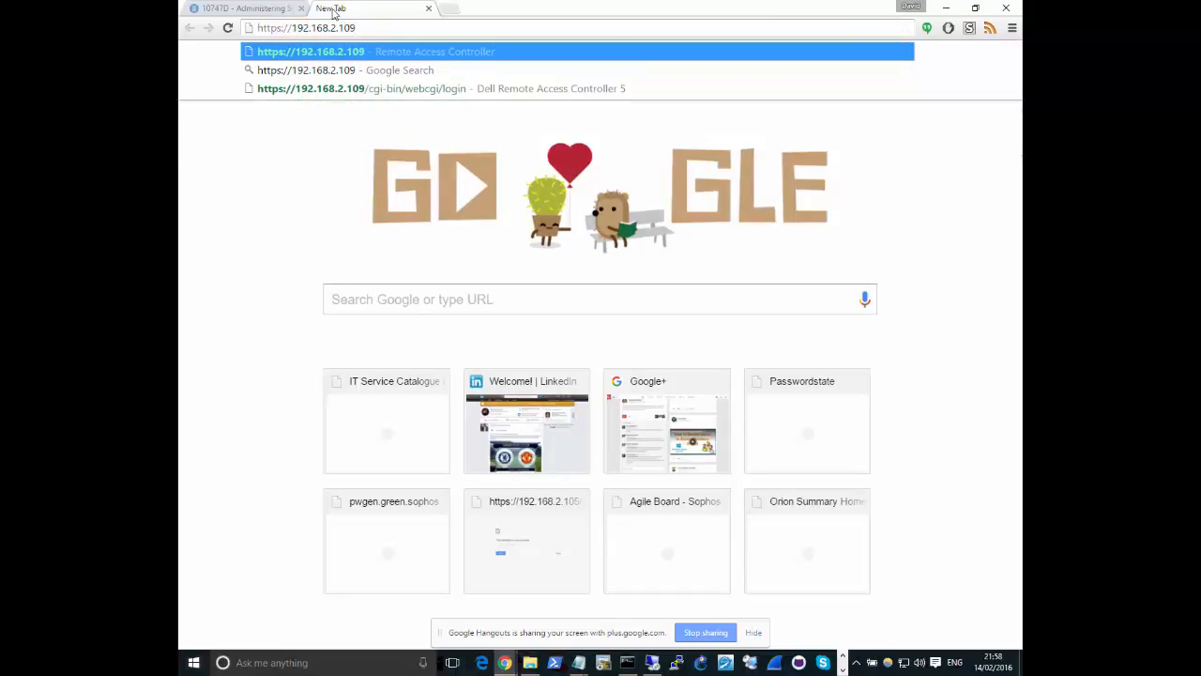
pyautogui.press('Return')
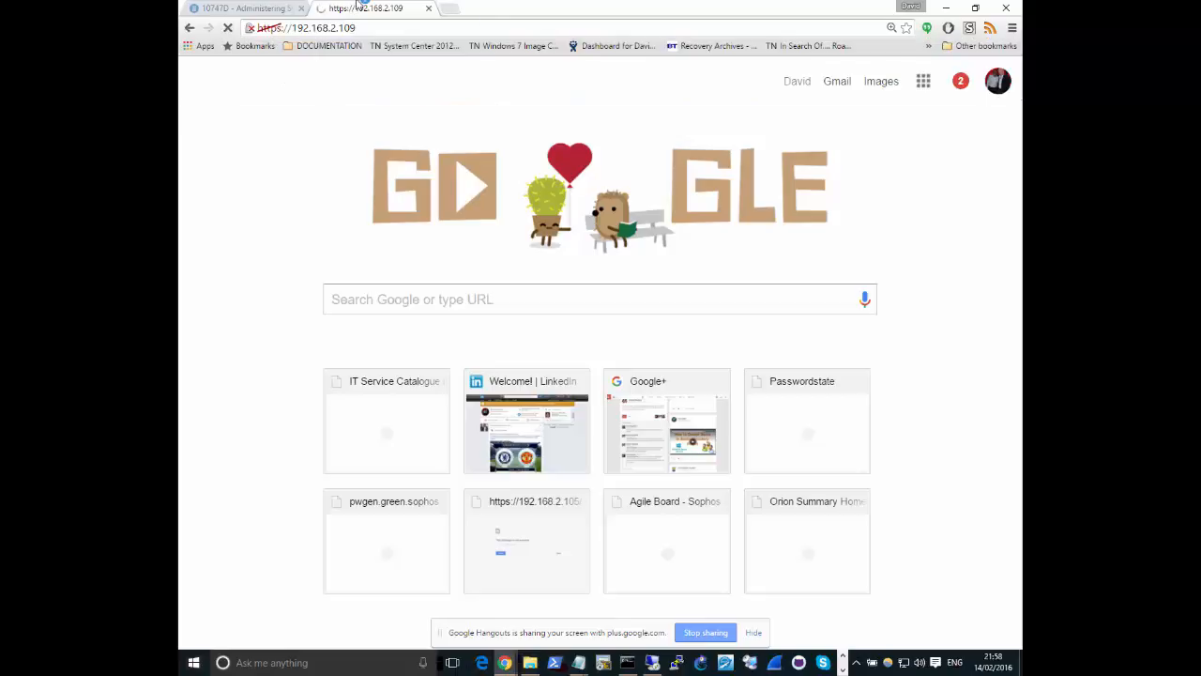
pyautogui.click(425, 348)
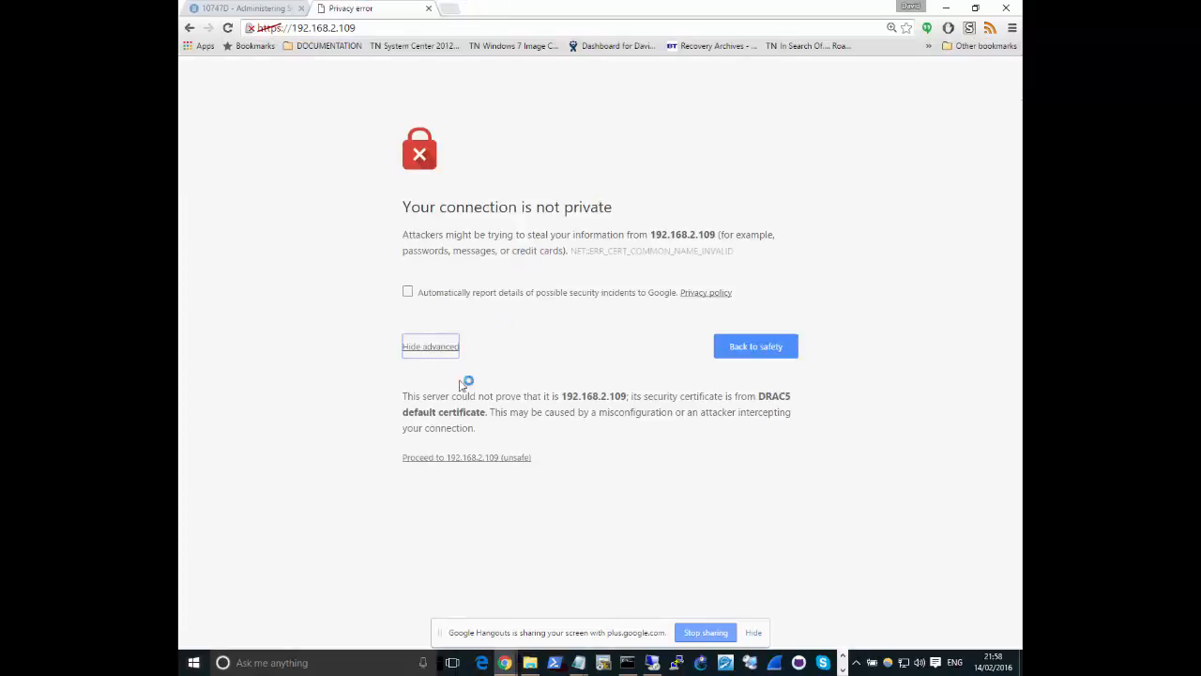
pyautogui.click(462, 458)
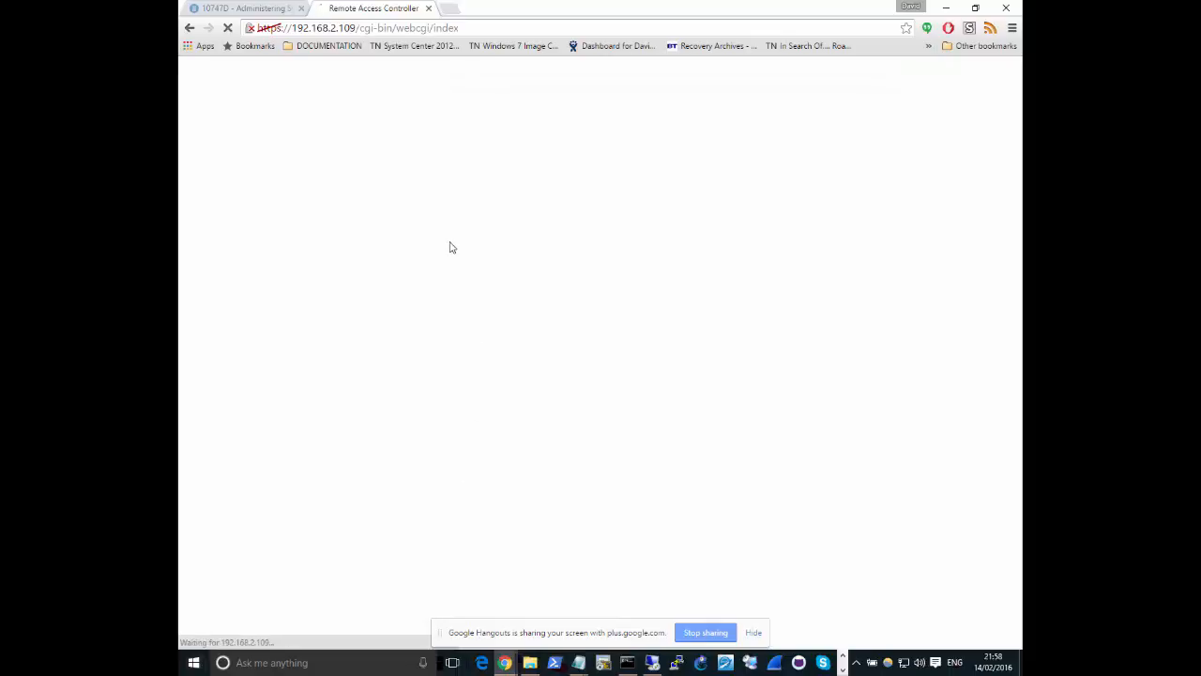
# Log in to the Dell Remote Access Controller with the username root and the account password
pyautogui.write('root')
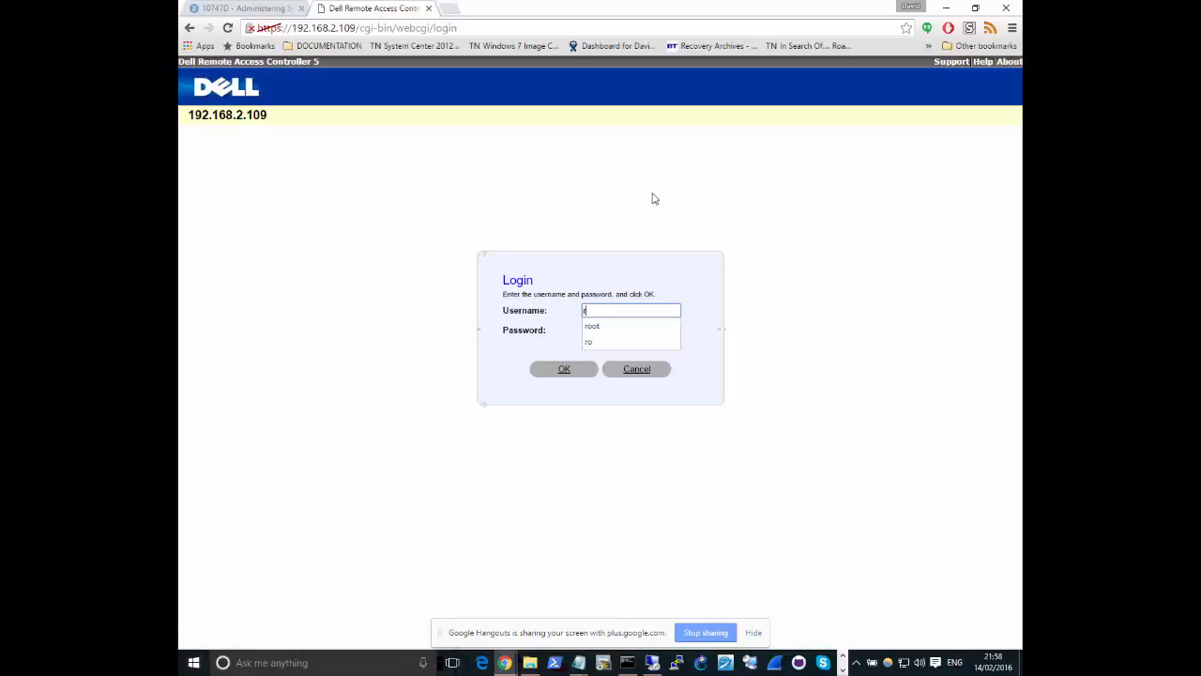
pyautogui.press('Tab')
pyautogui.write('********')
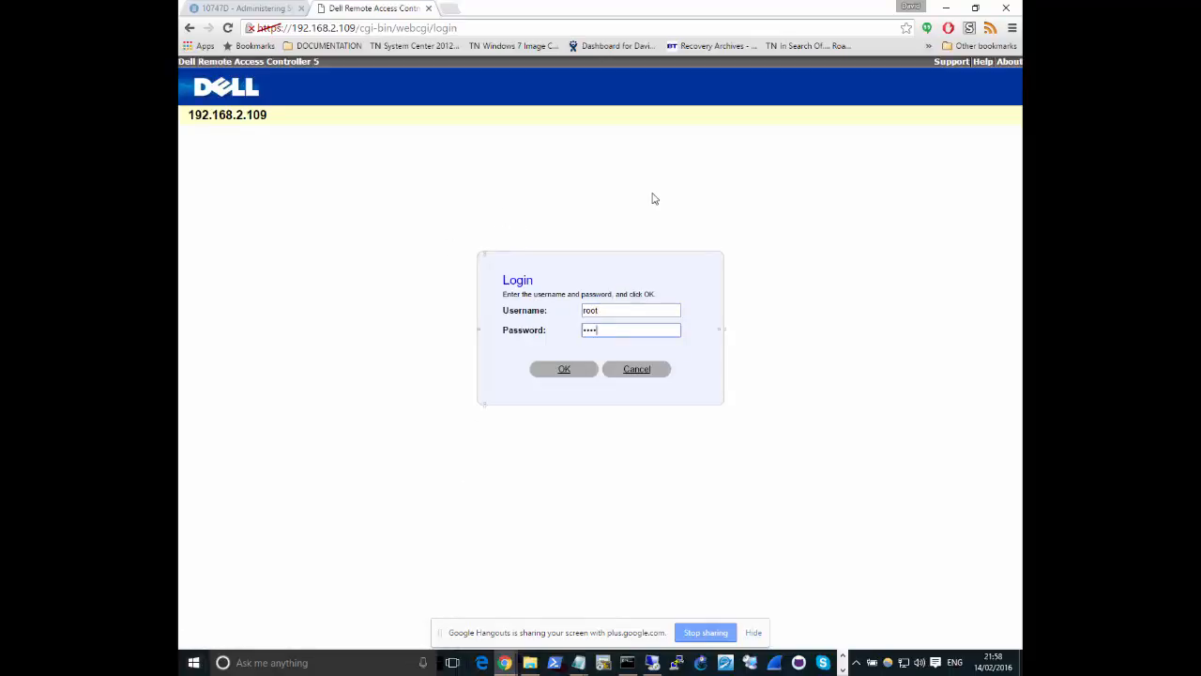
pyautogui.press('Return')
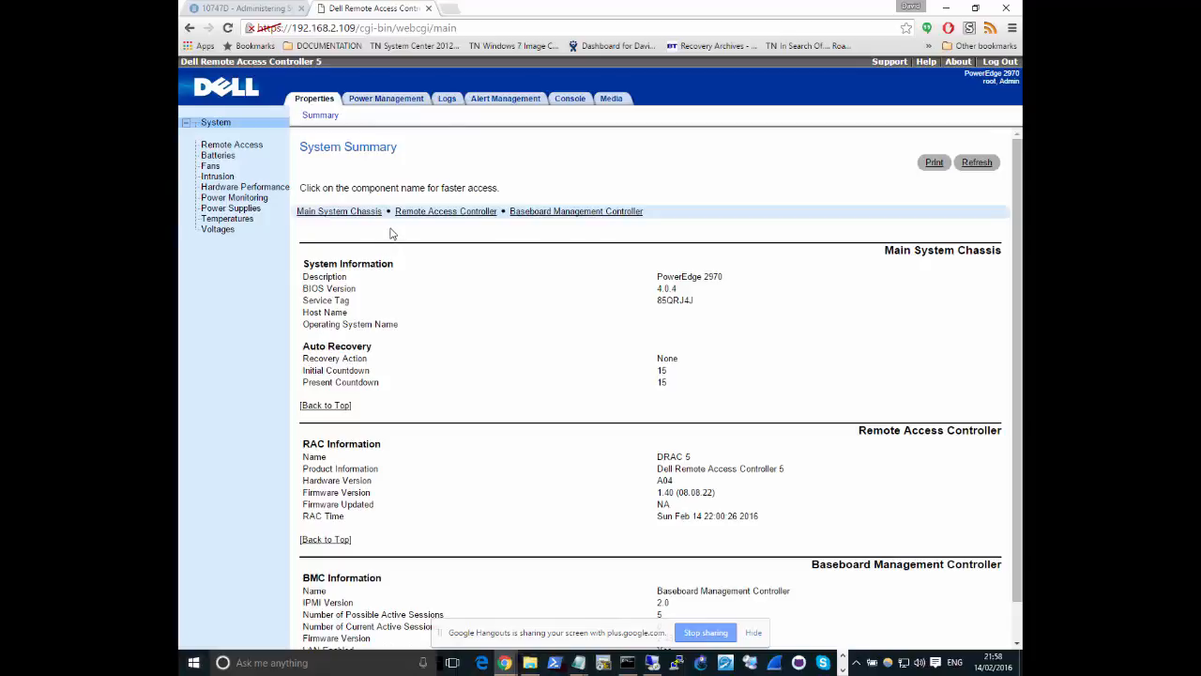
# Apply the Power On System operation to the PowerEdge 2970 server and accept the confirmation
pyautogui.click(372, 103)
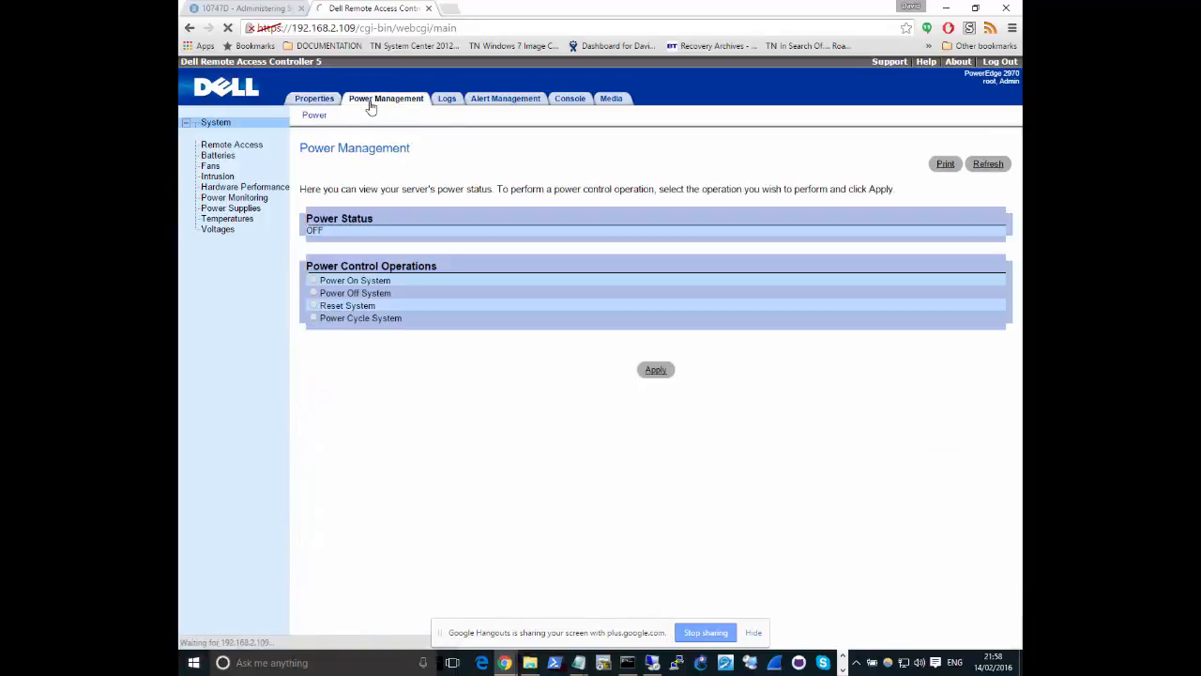
pyautogui.click(655, 369)
pyautogui.click(670, 128)
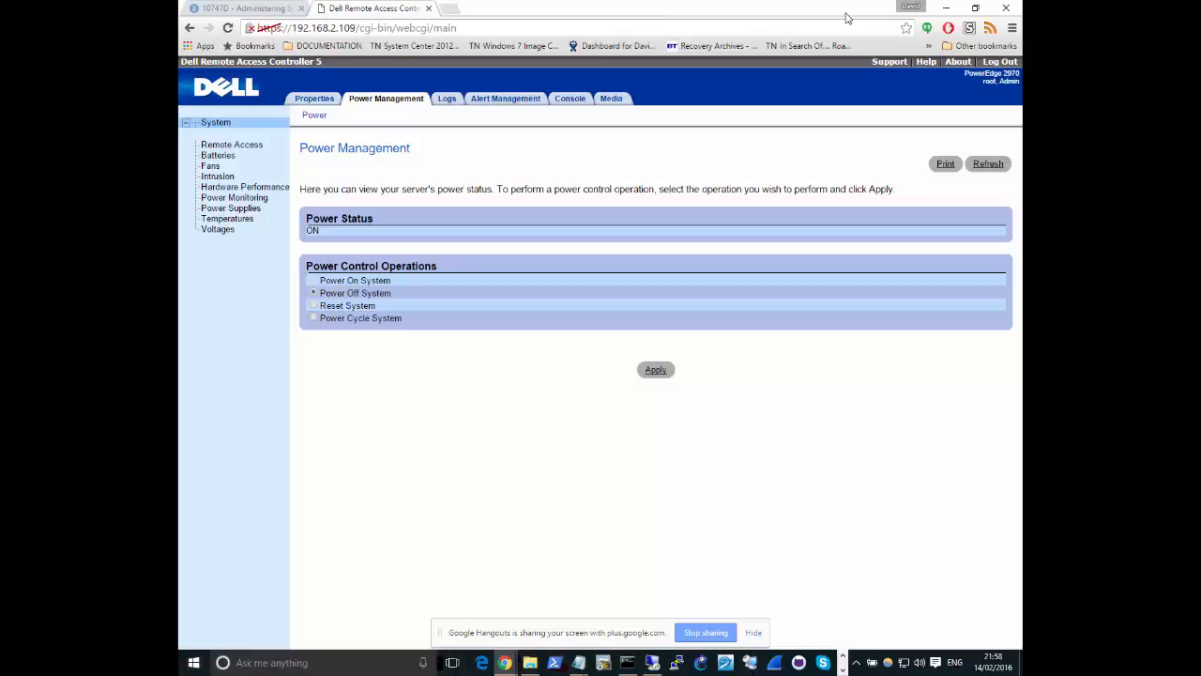
# Switch to the LB-SCCM2 remote session and bring the Configuration Manager Boot Images list in front of Computer Management
pyautogui.moveTo(849, 18); pyautogui.dragTo(1022, 157)
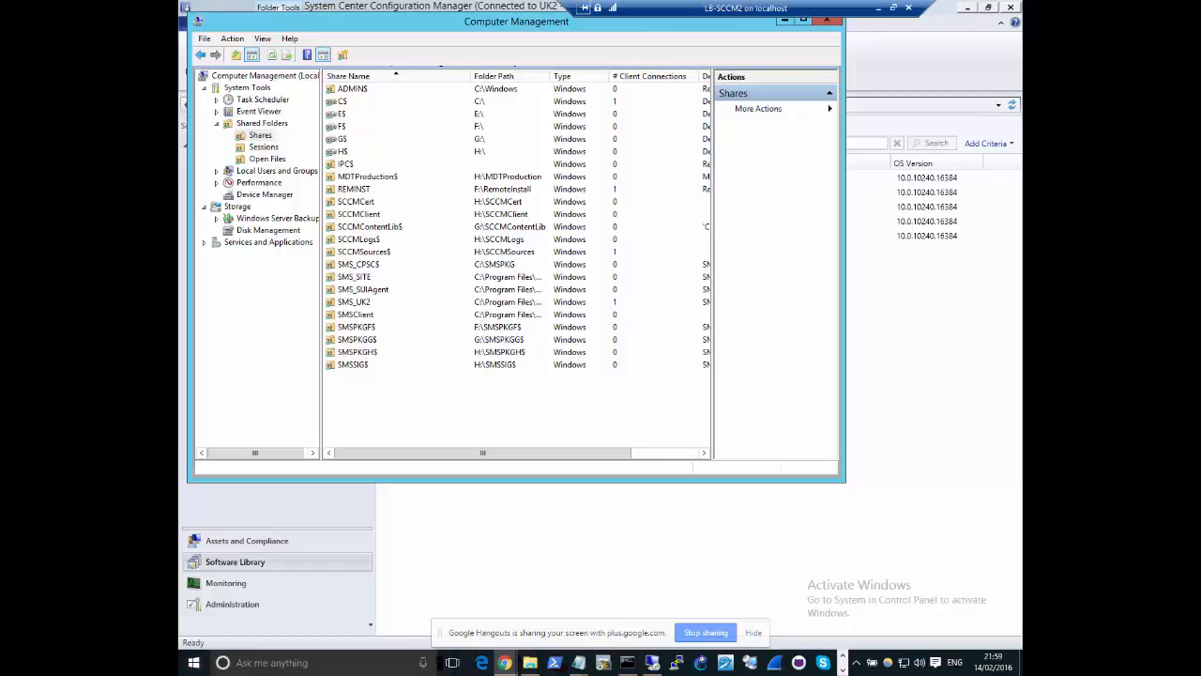
pyautogui.click(657, 570)
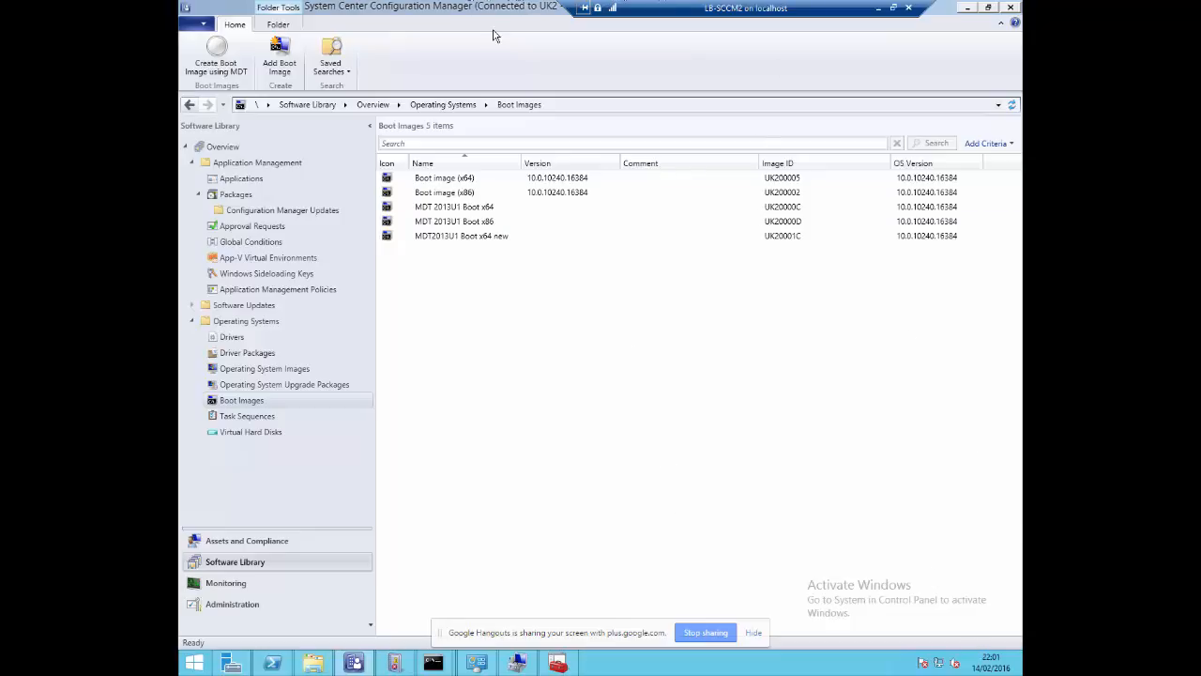
# Dismiss the Remote Desktop Connection window without connecting and switch to the 192.168.2.110 remote session
pyautogui.moveTo(503, 5)
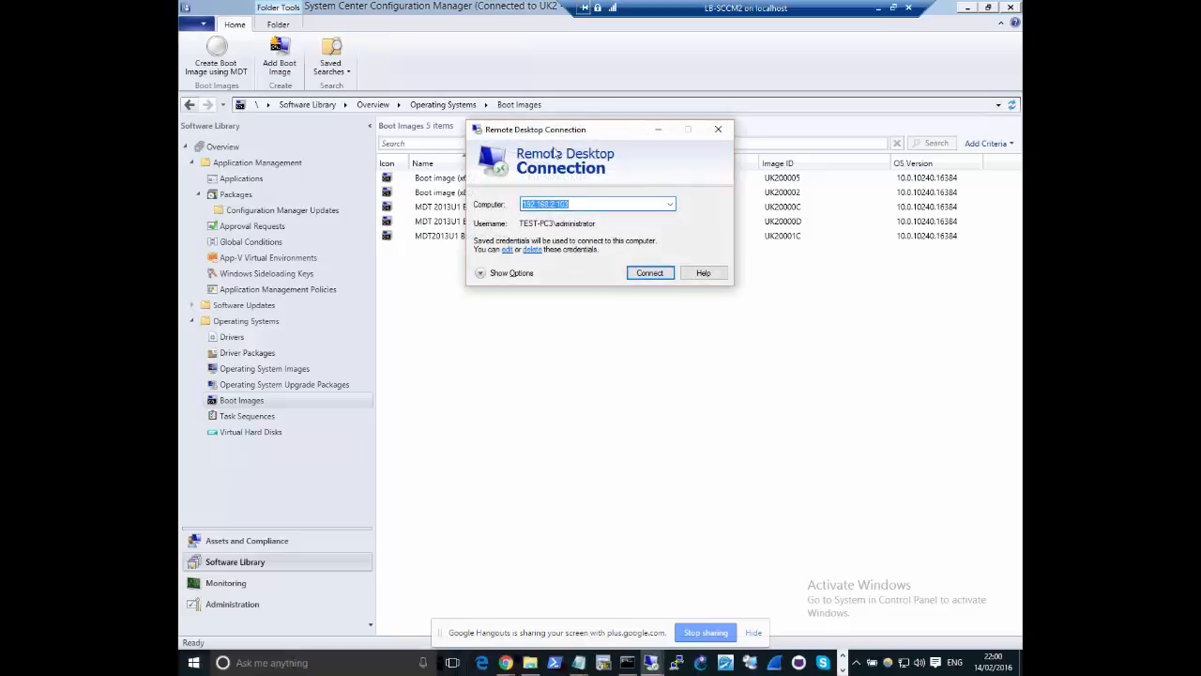
pyautogui.click(718, 129)
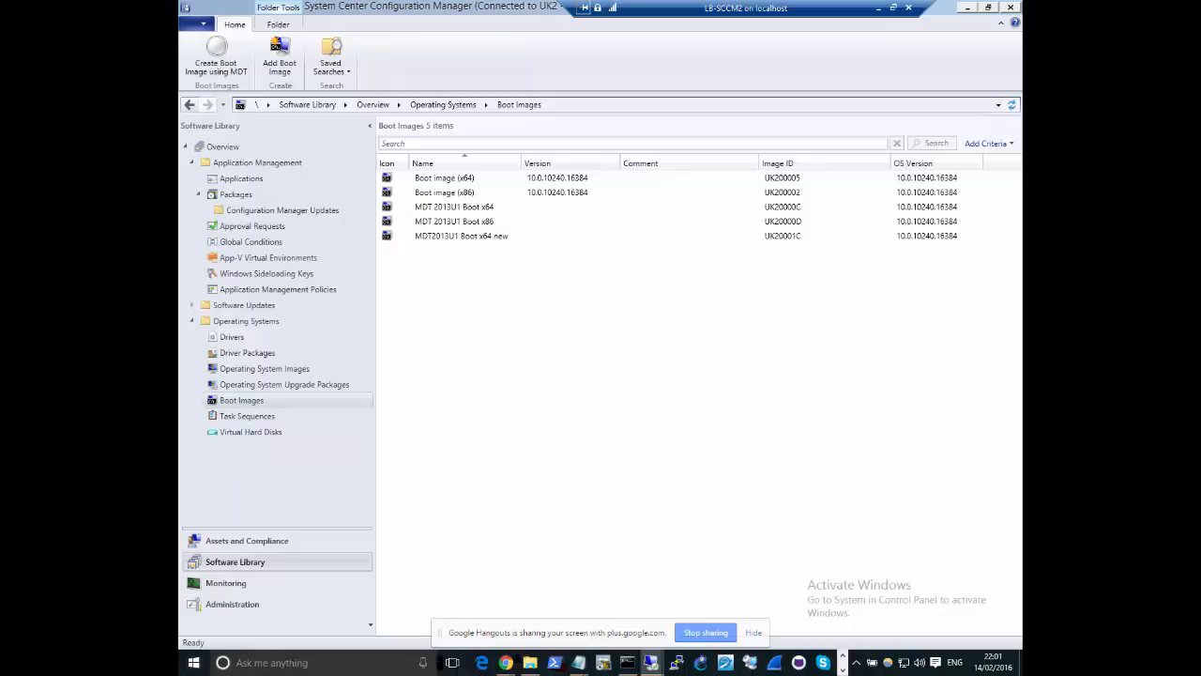
pyautogui.hotkey('alt', 'Tab')
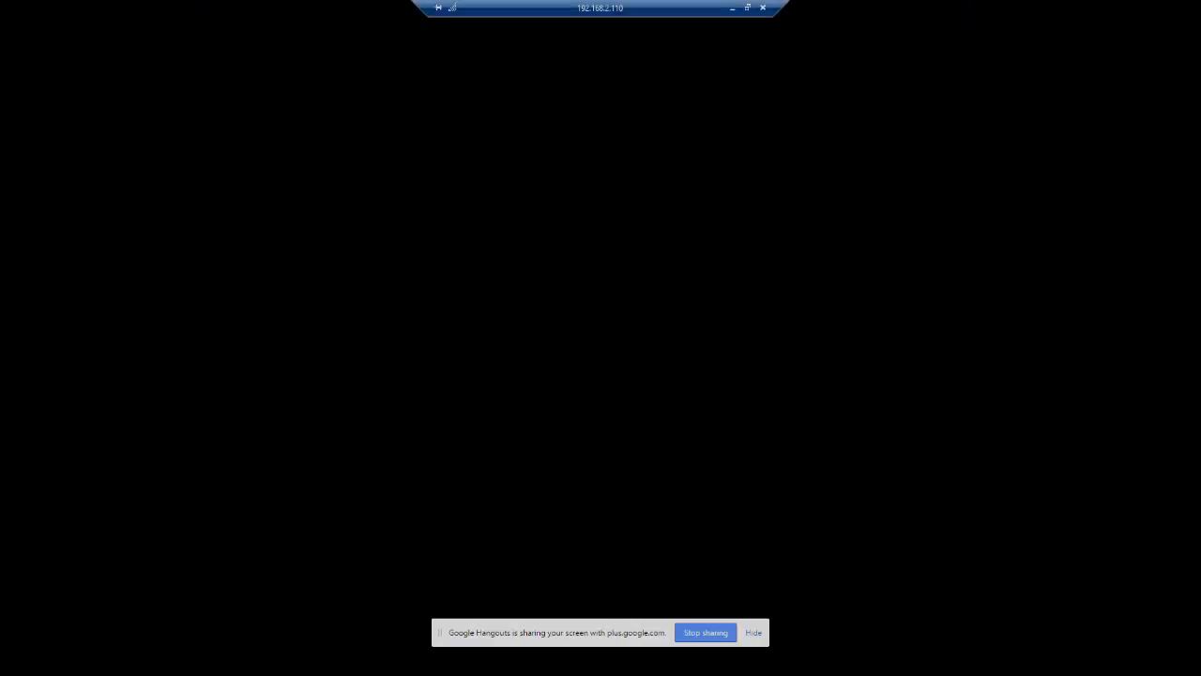
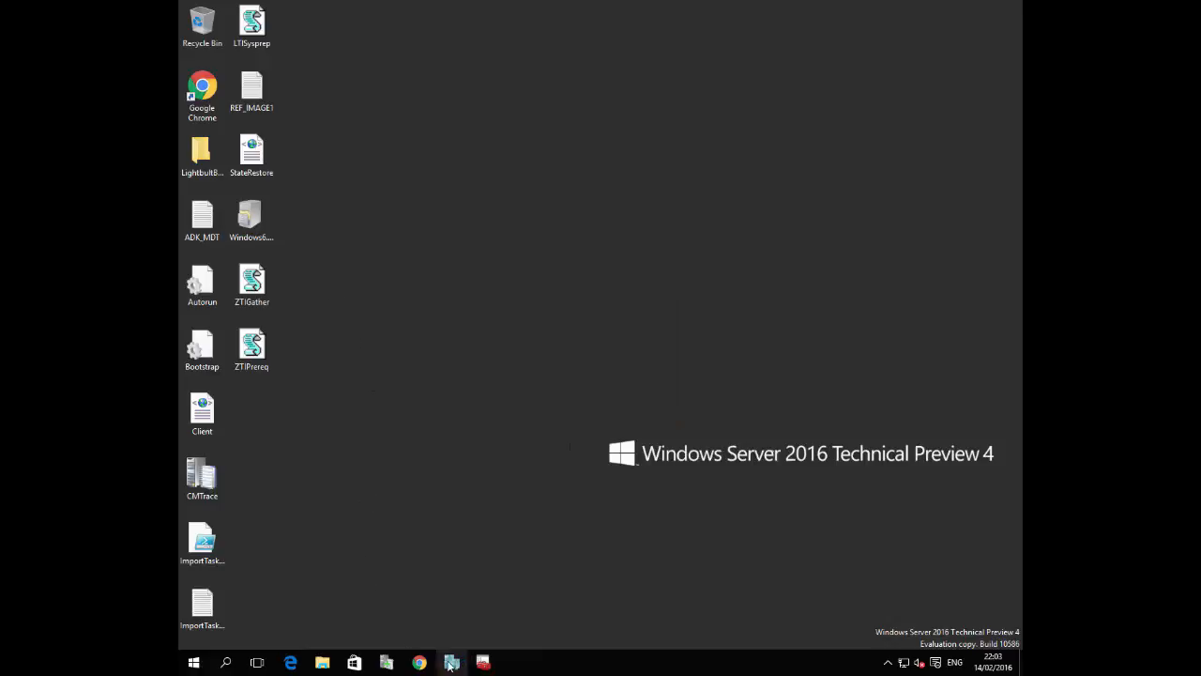
# Open the Deployment Workbench in the remote session and refresh the REF task sequence folder
pyautogui.click(194, 663)
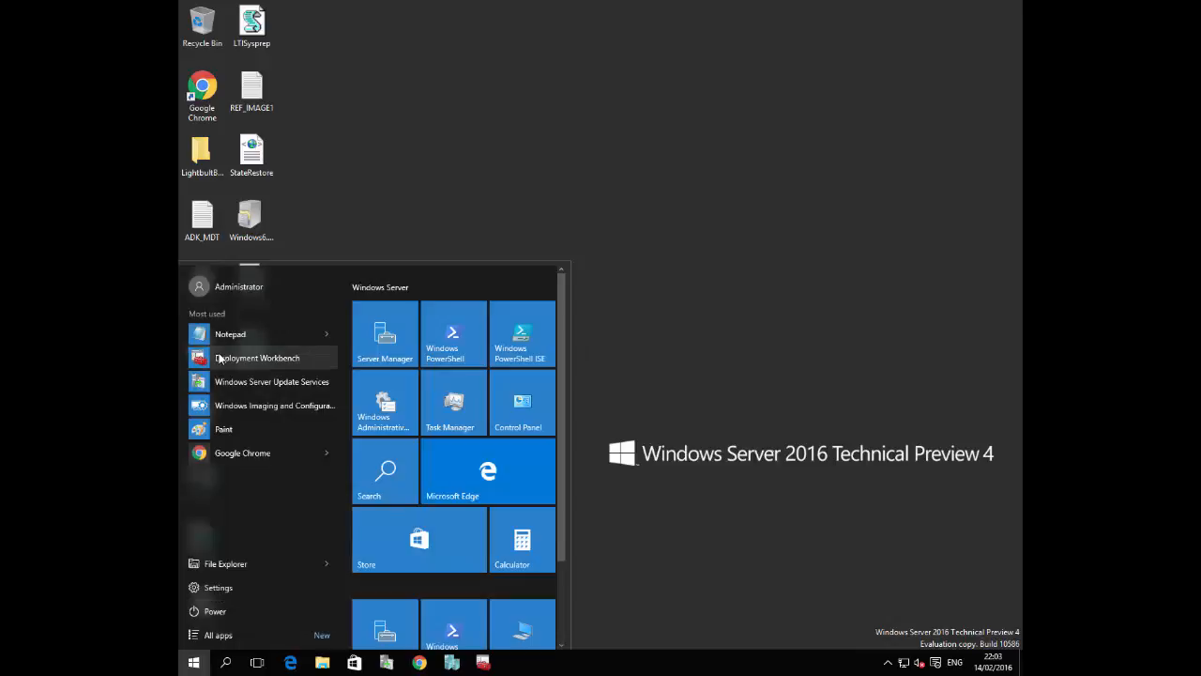
pyautogui.click(233, 359)
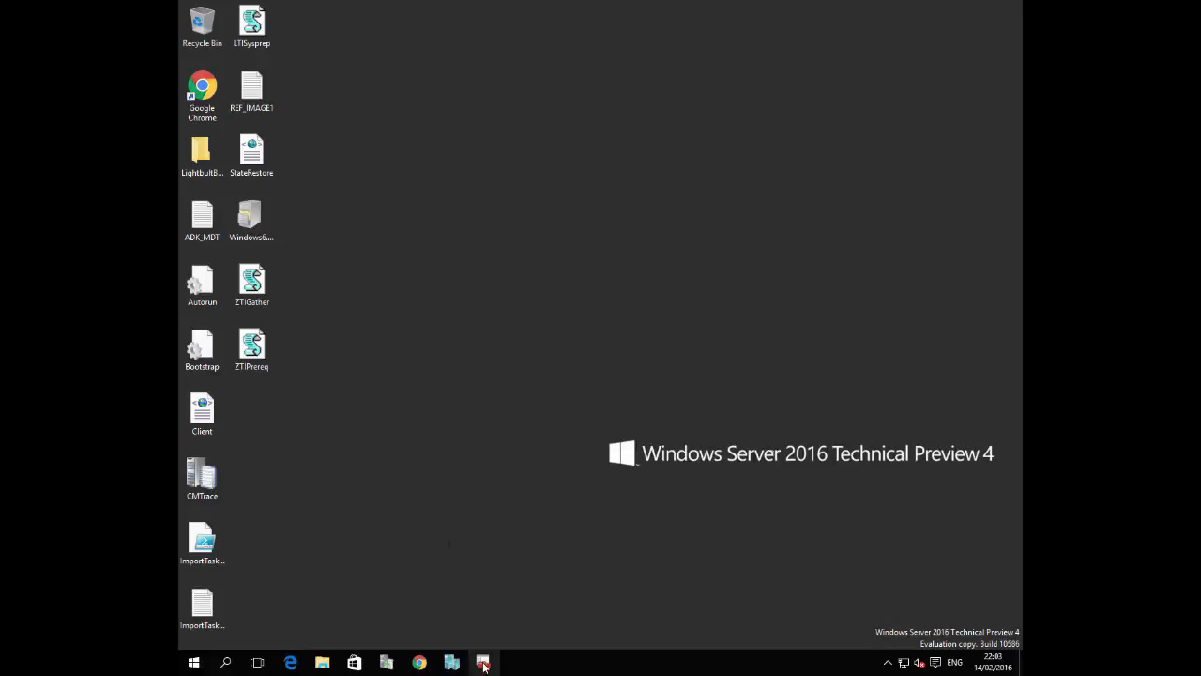
pyautogui.click(483, 662)
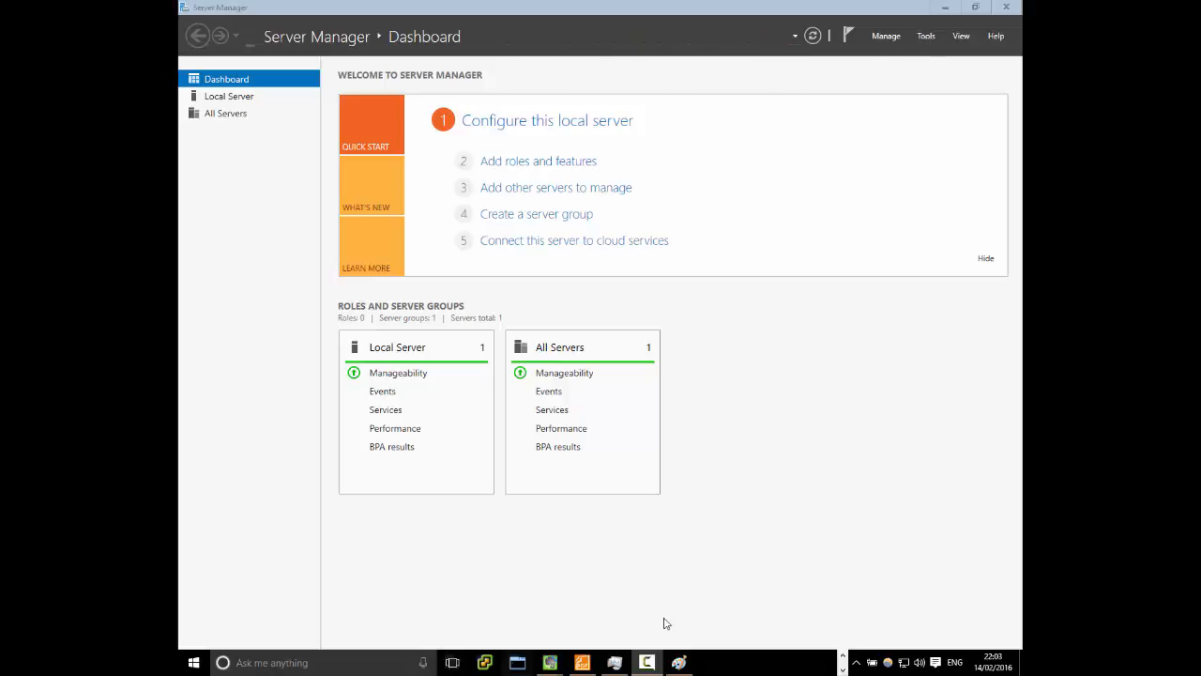
pyautogui.click(484, 665)
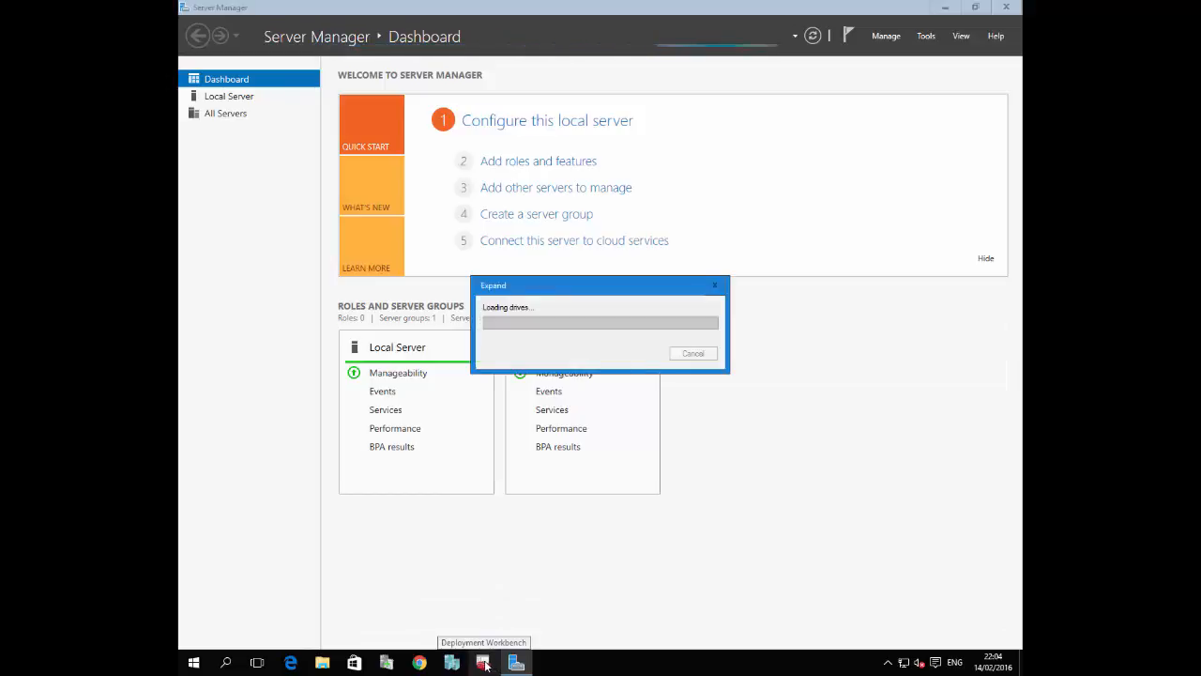
pyautogui.click(484, 664)
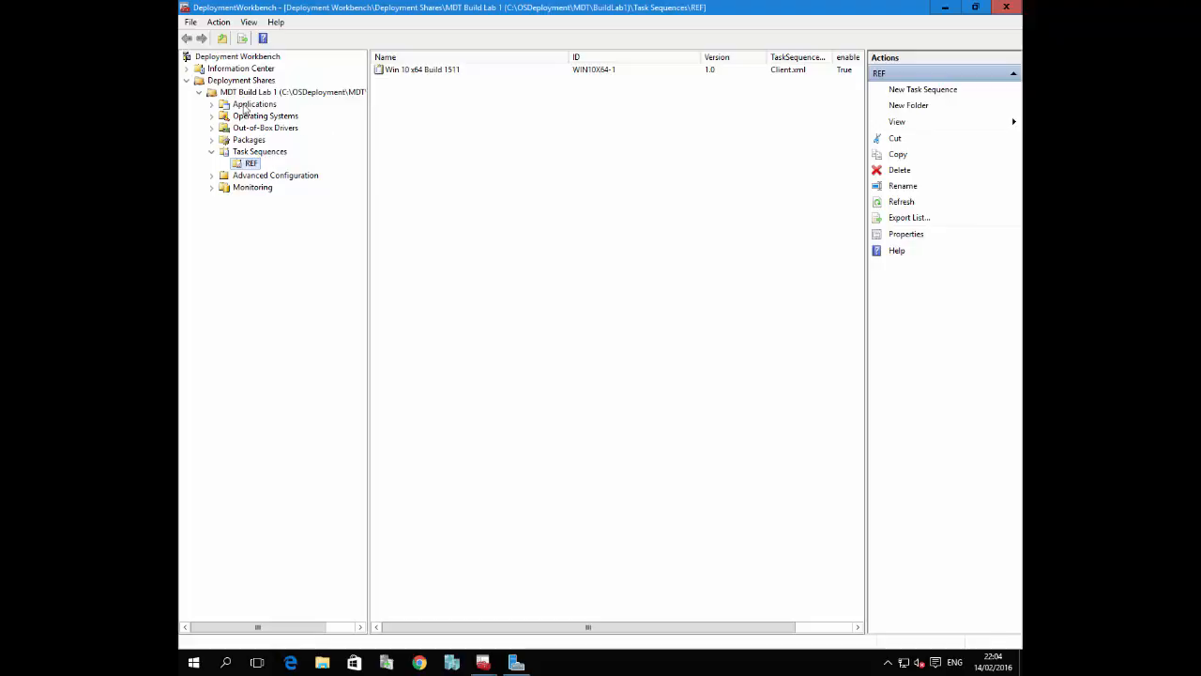
pyautogui.press('F5')
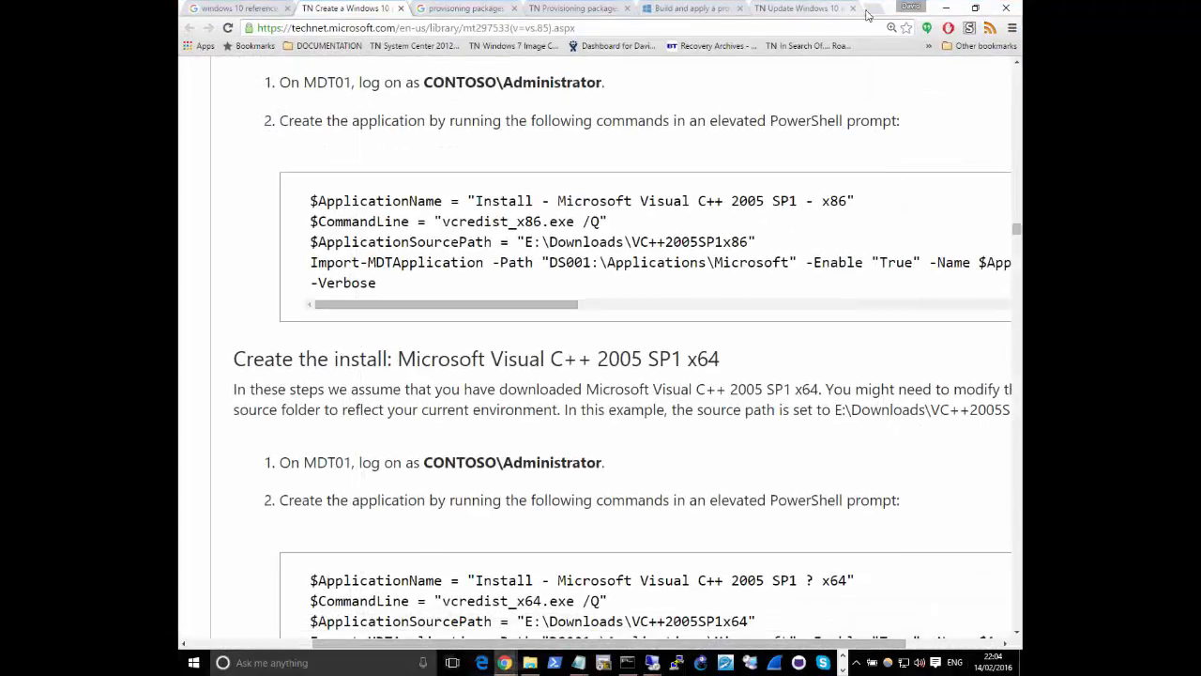
# Switch to Chrome, search Google for "mdt 2013 update 2" and load the "MDT 2013 Update 2 Now Available" post
pyautogui.click(877, 15)
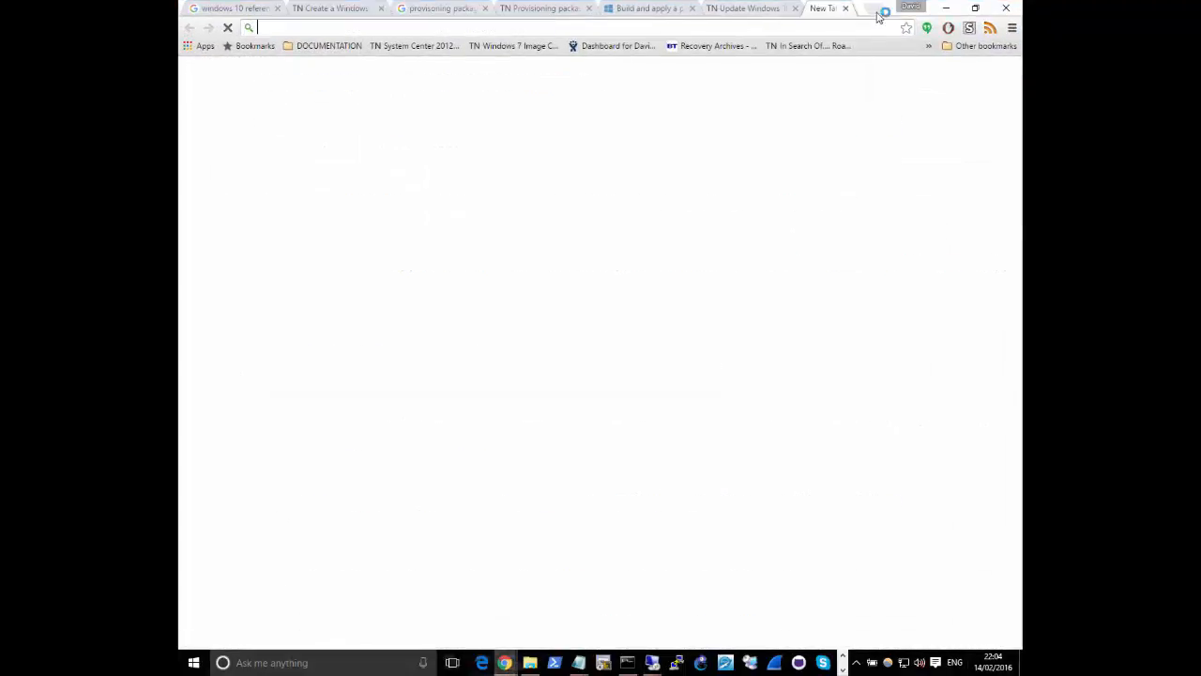
pyautogui.write('mdt 2')
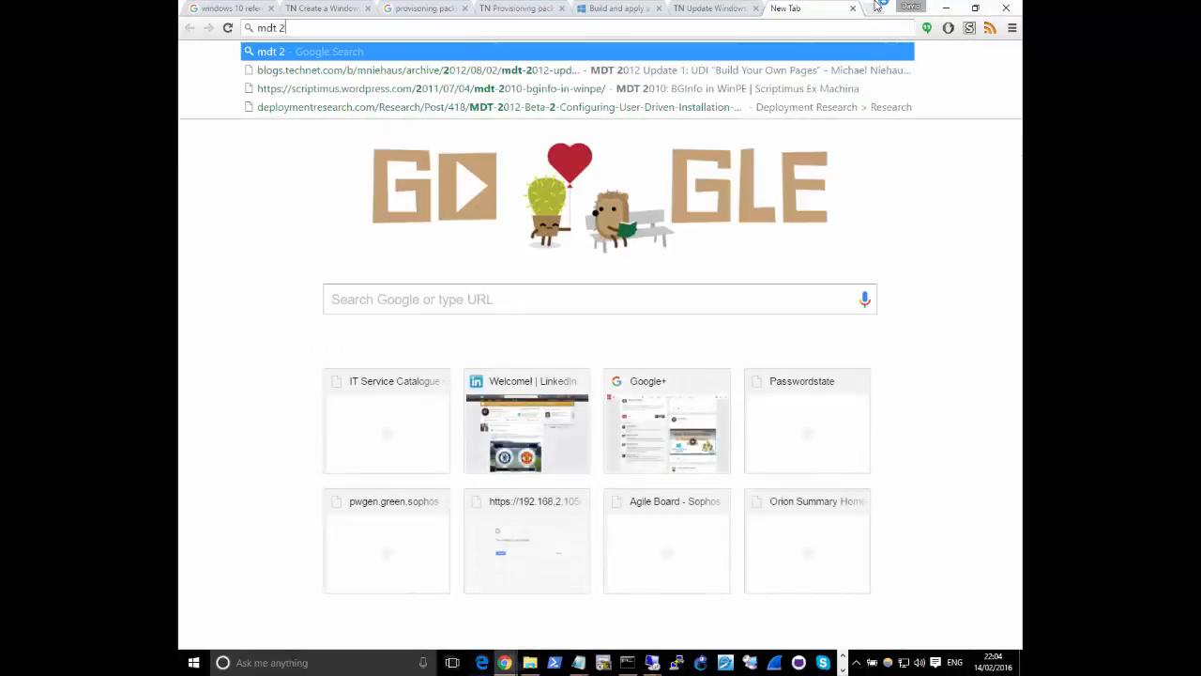
pyautogui.write('013 u')
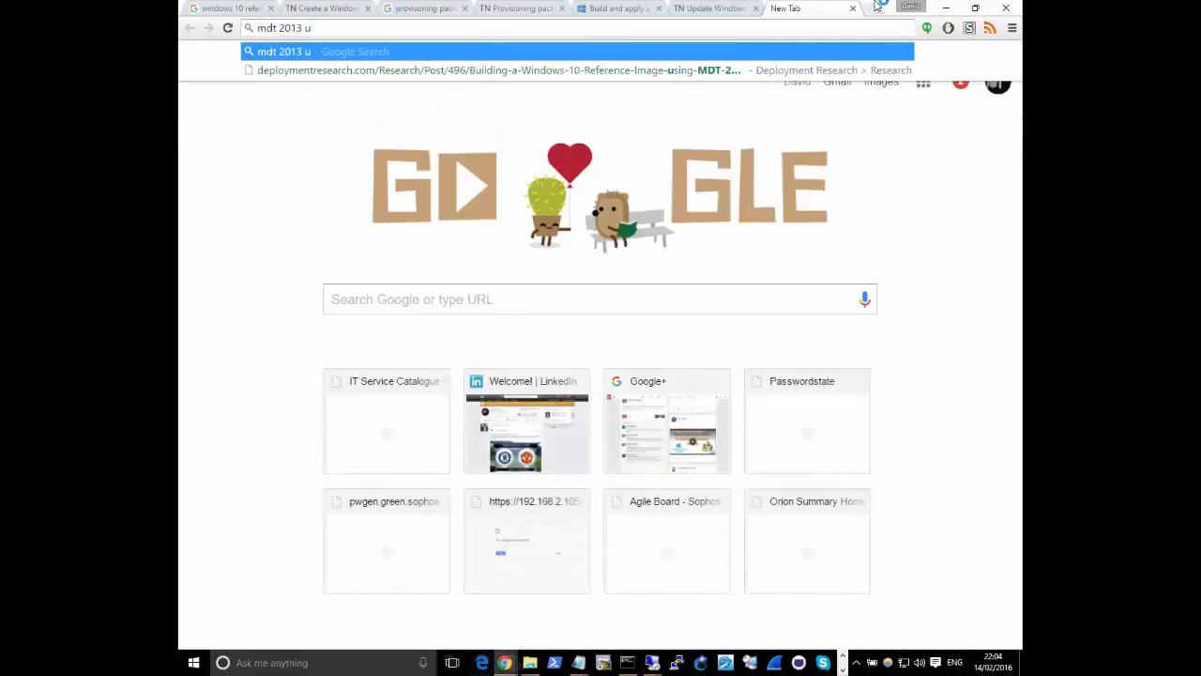
pyautogui.write('pdate 2')
pyautogui.press('Return')
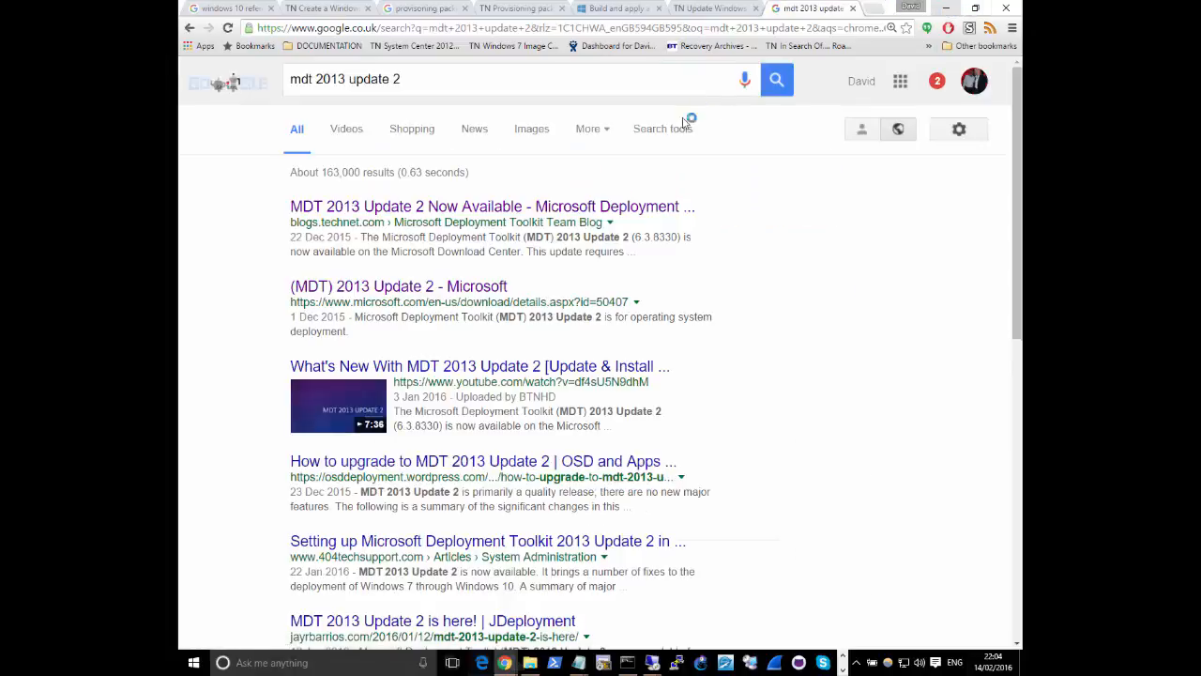
pyautogui.click(601, 208)
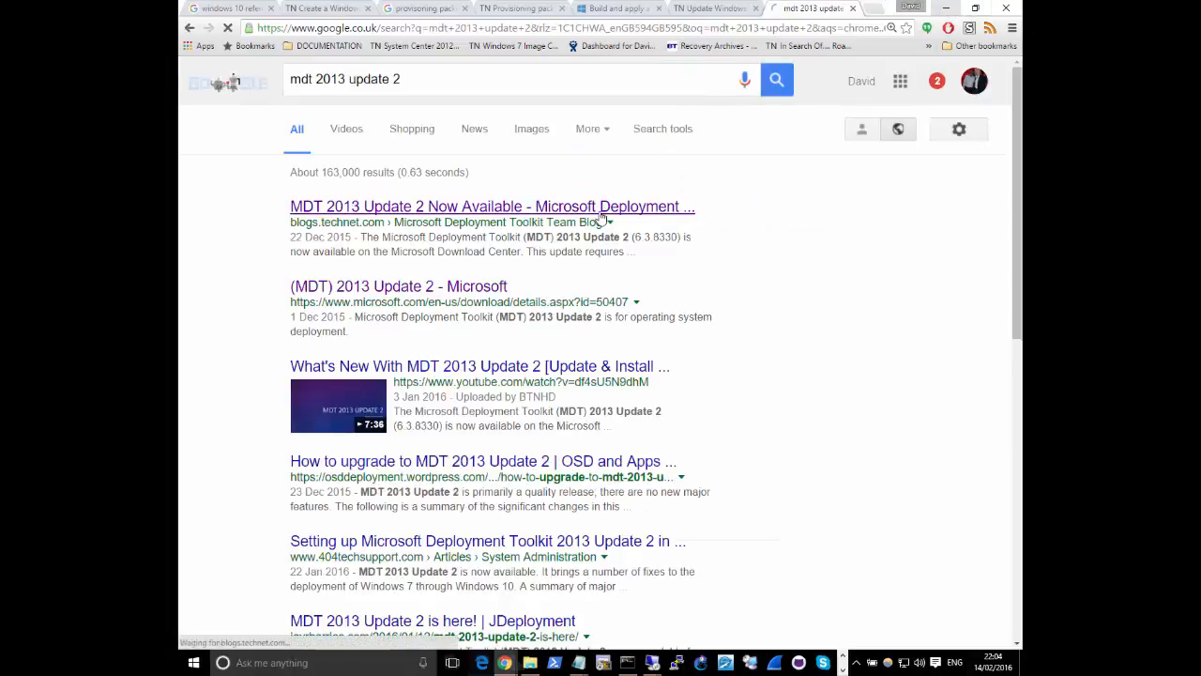
pyautogui.click(953, 9)
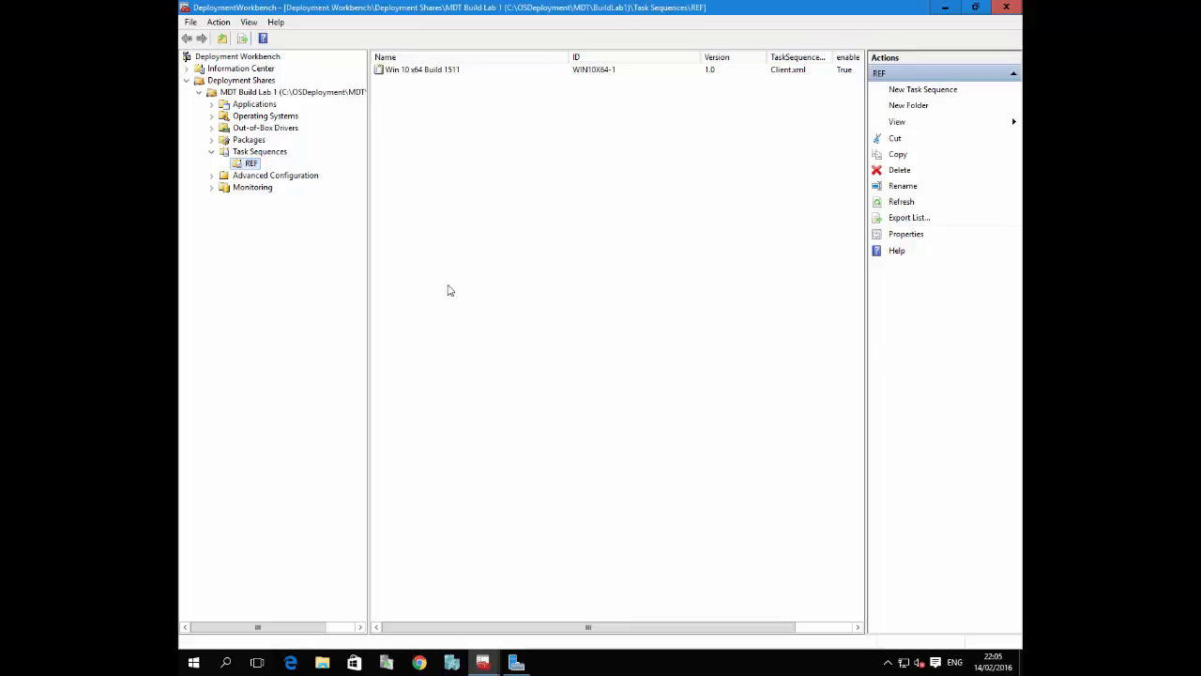
# Select the MDT Build Lab 1 deployment share in Deployment Workbench, view its folders and collapse it again
pyautogui.click(213, 94)
pyautogui.click(200, 92)
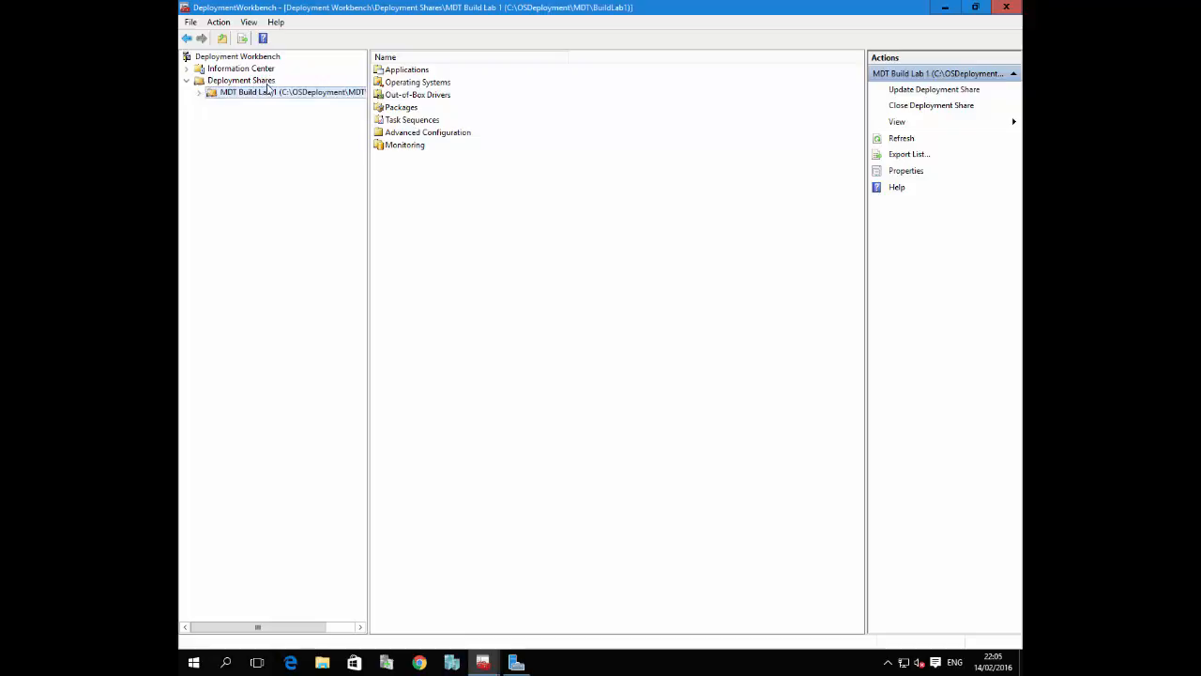
pyautogui.rightClick(250, 82)
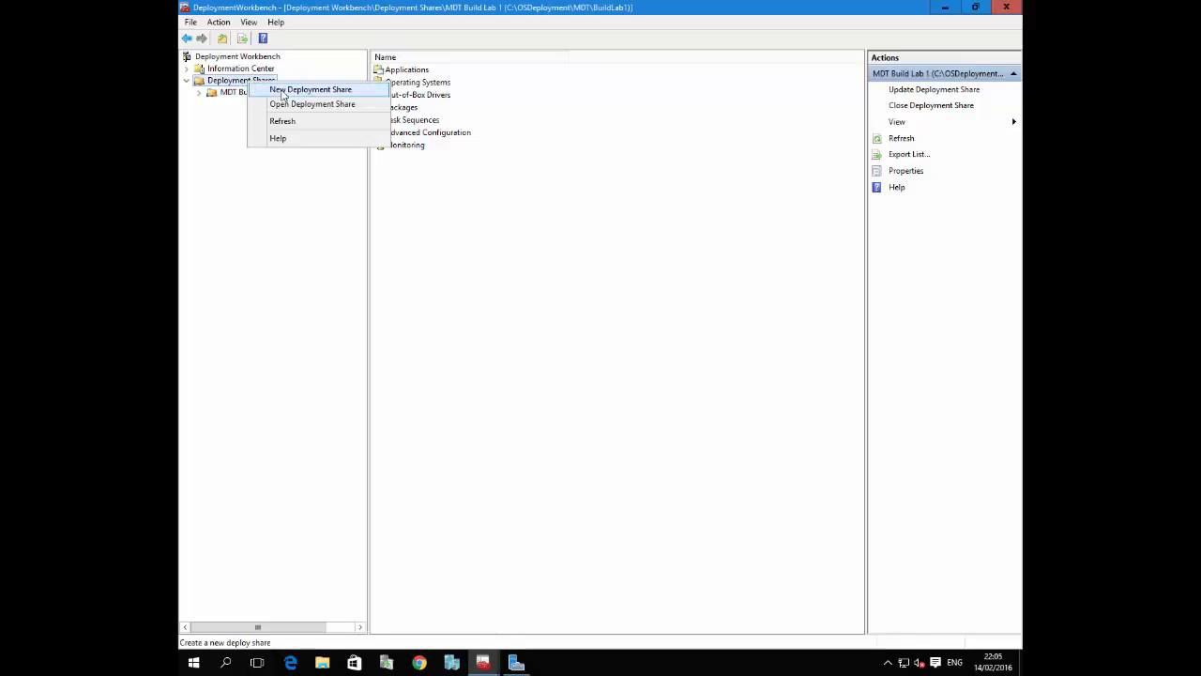
pyautogui.click(230, 172)
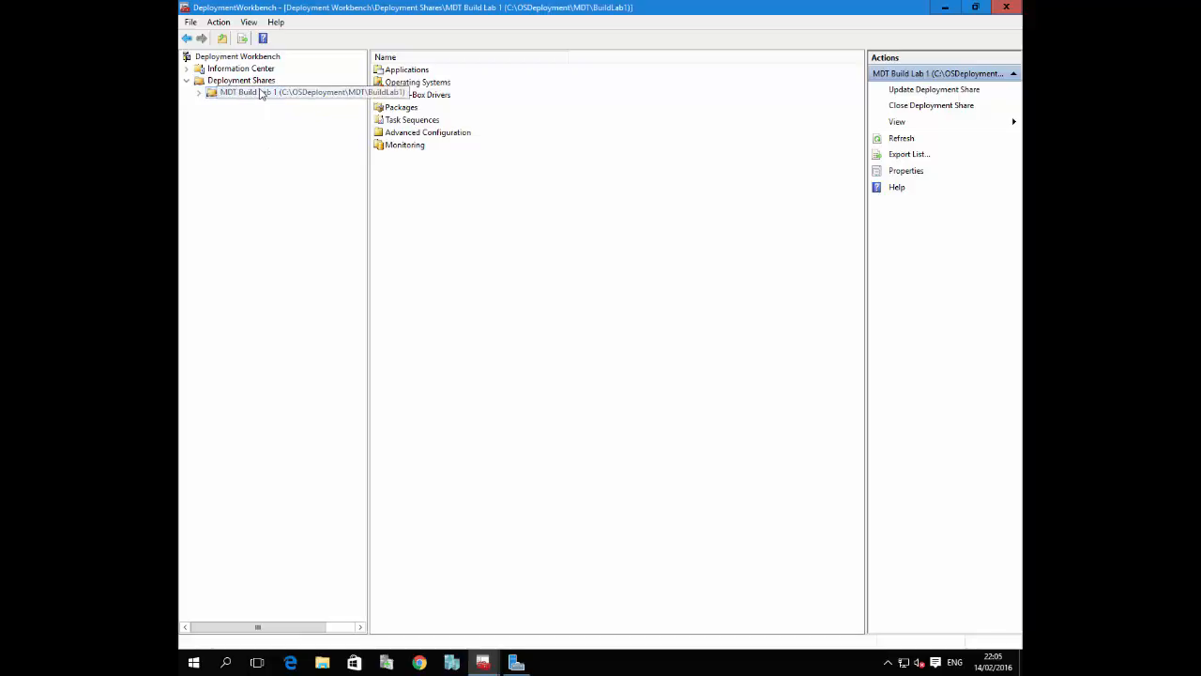
pyautogui.click(198, 93)
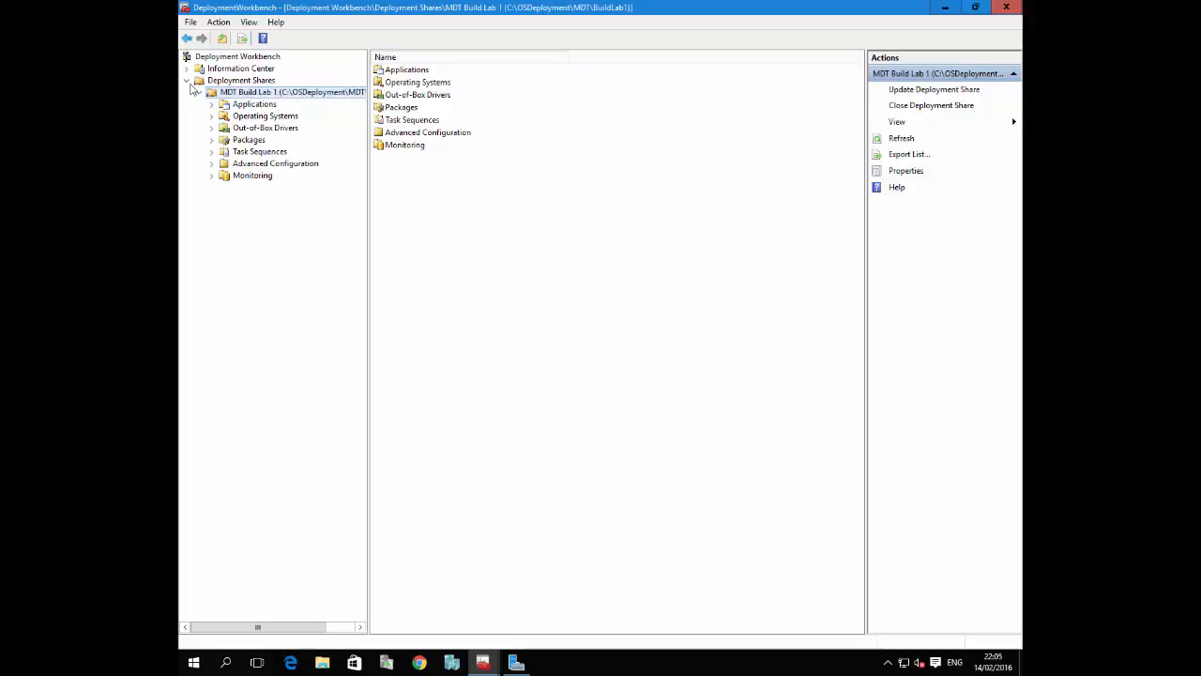
pyautogui.click(198, 93)
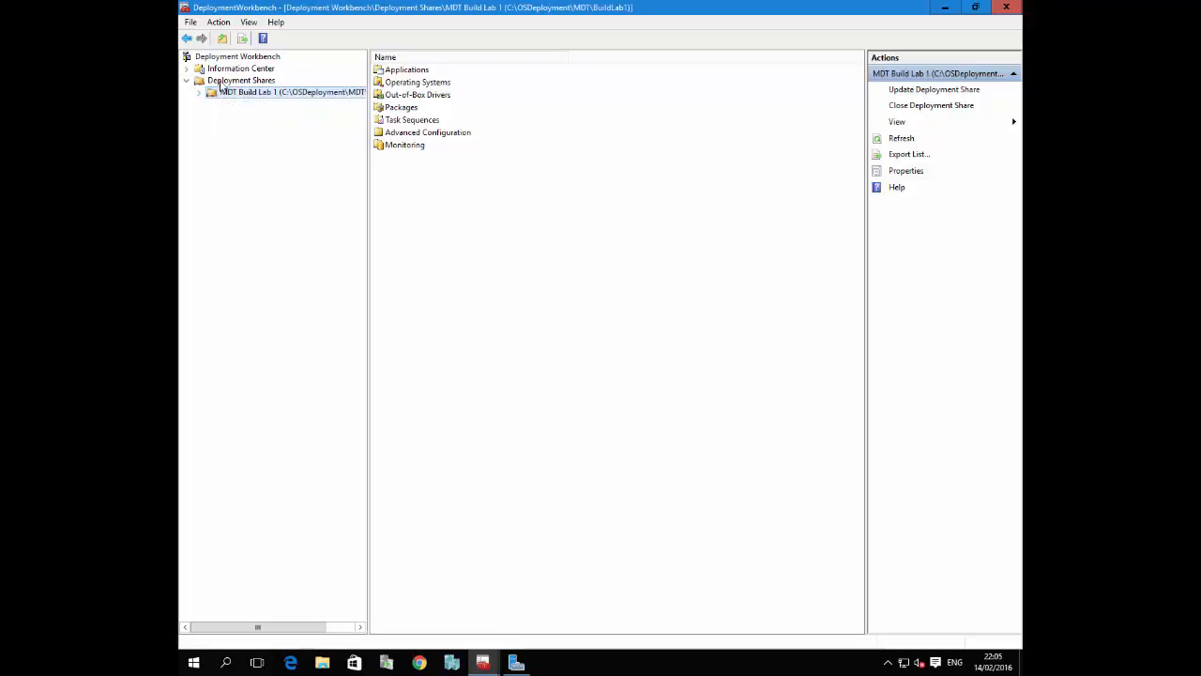
# Start a new deployment share with the path C:\MDTT and go on to its share name
pyautogui.rightClick(223, 82)
pyautogui.click(281, 91)
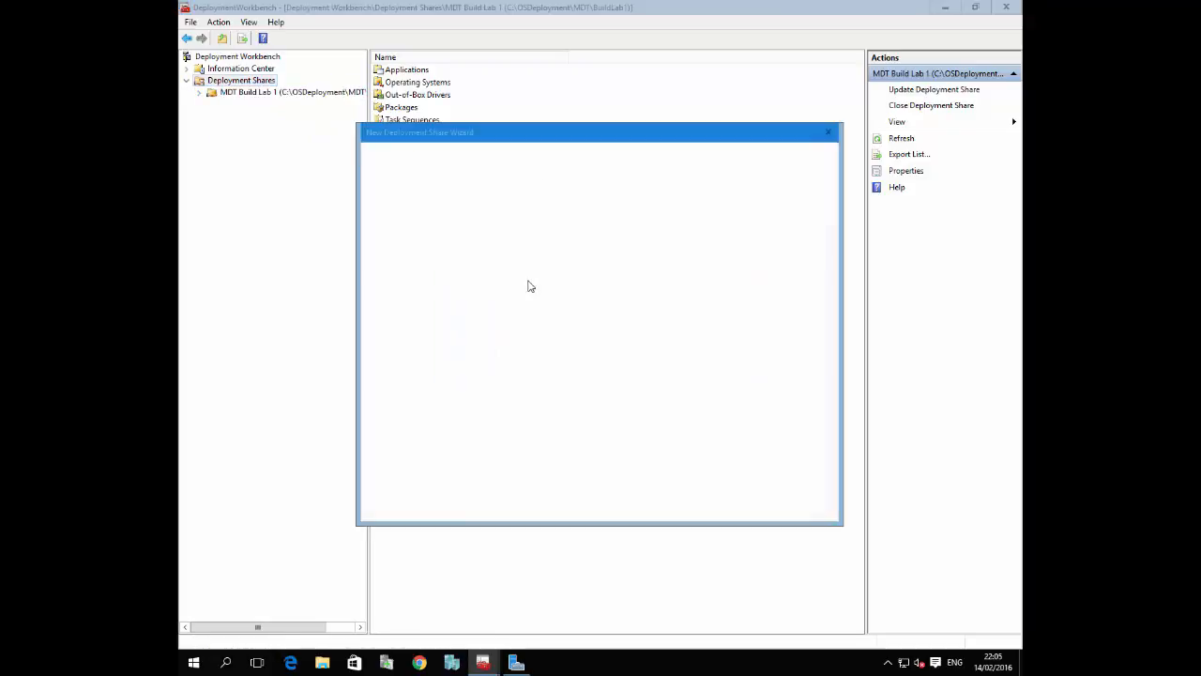
pyautogui.click(571, 252)
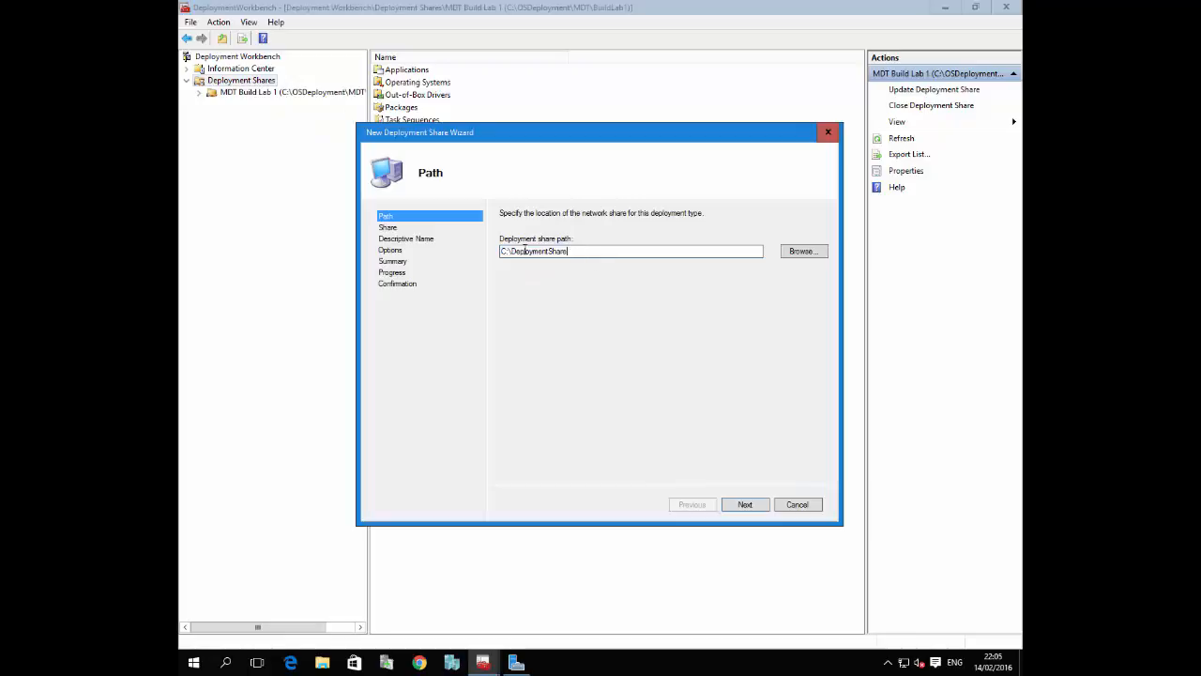
pyautogui.doubleClick(511, 251)
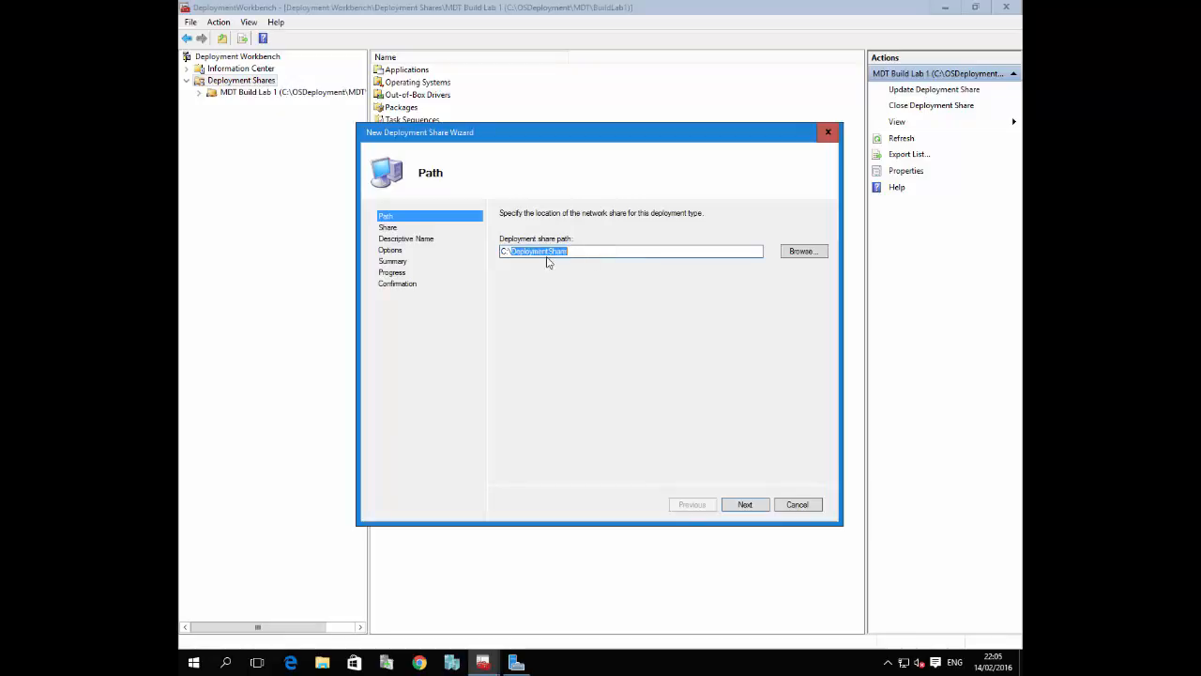
pyautogui.write('MDTTest')
pyautogui.click(745, 505)
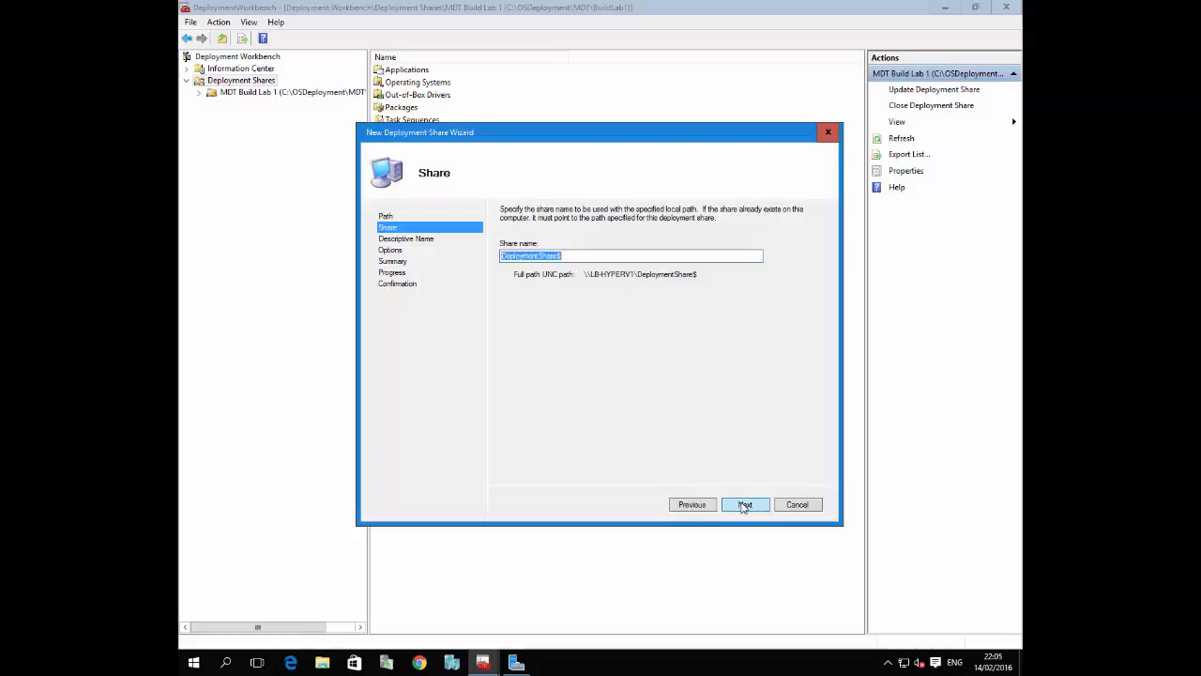
pyautogui.click(559, 255)
# Switch to Paint and draw a rectangle about 583 × 457 px with a smaller one, about 164 × 149 px, in its upper-left corner
pyautogui.moveTo(712, 8)
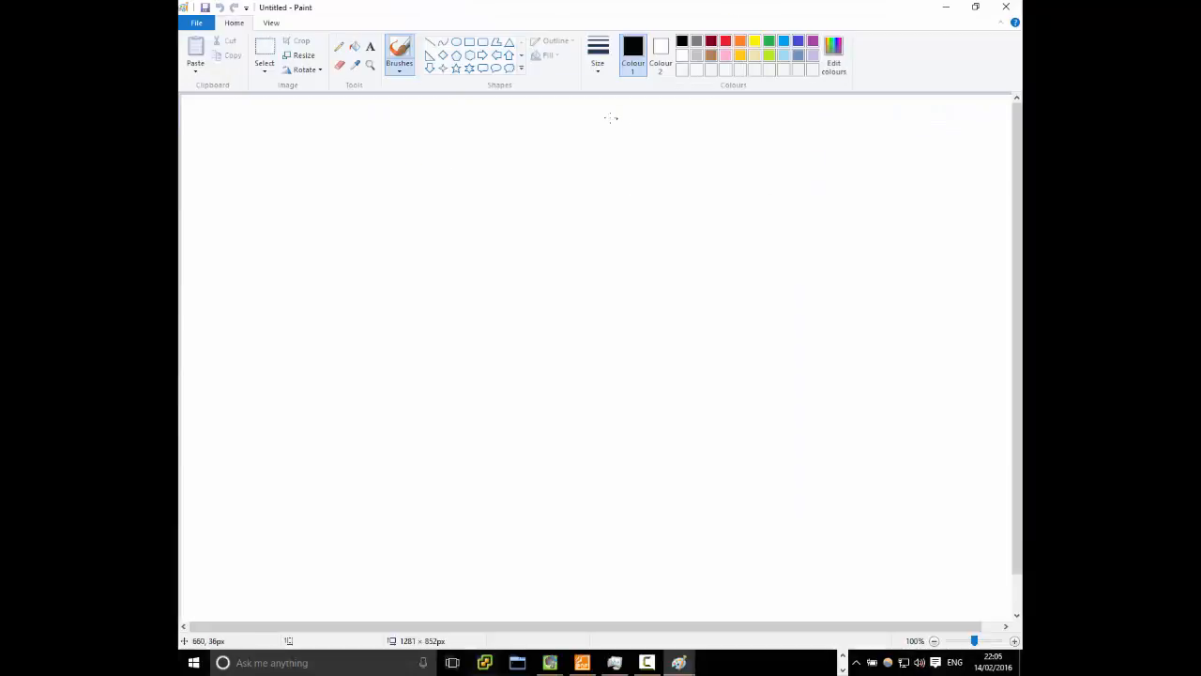
pyautogui.click(469, 42)
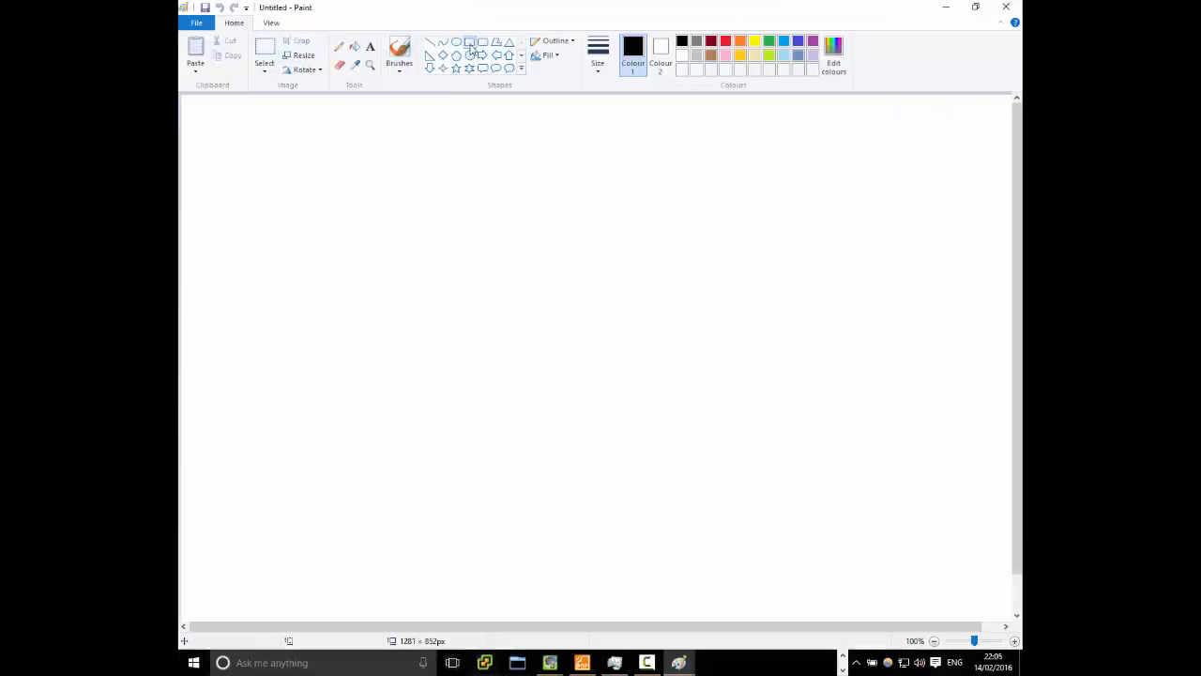
pyautogui.moveTo(512, 135); pyautogui.dragTo(897, 435)
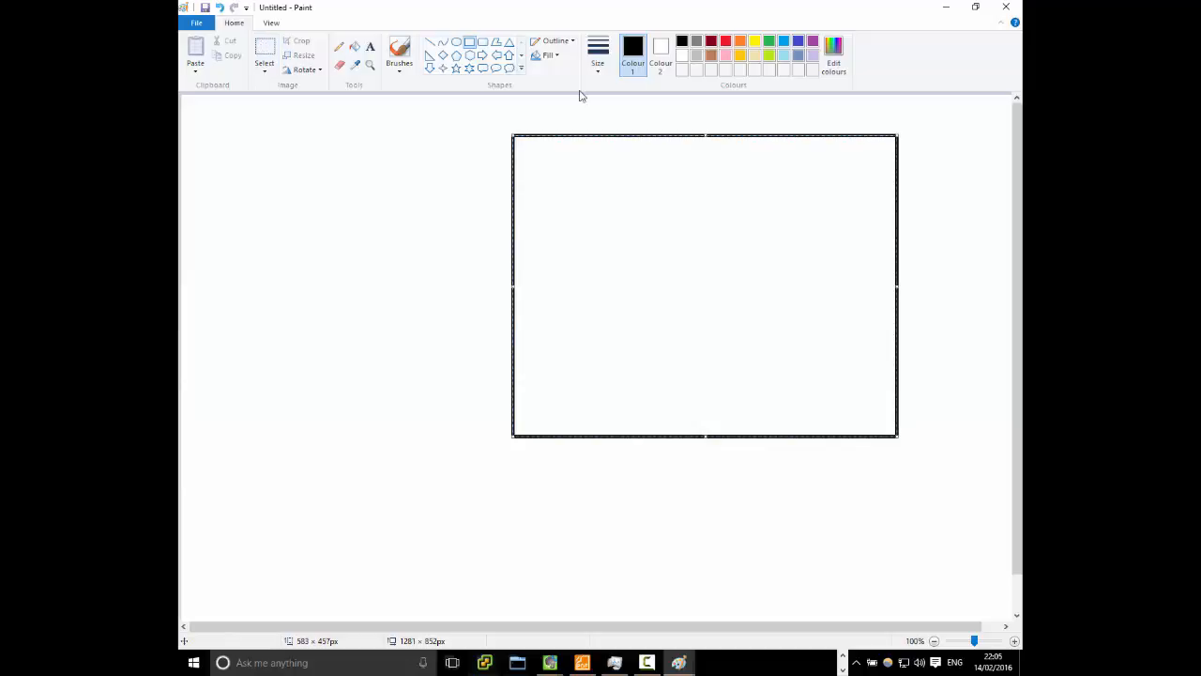
pyautogui.click(427, 199)
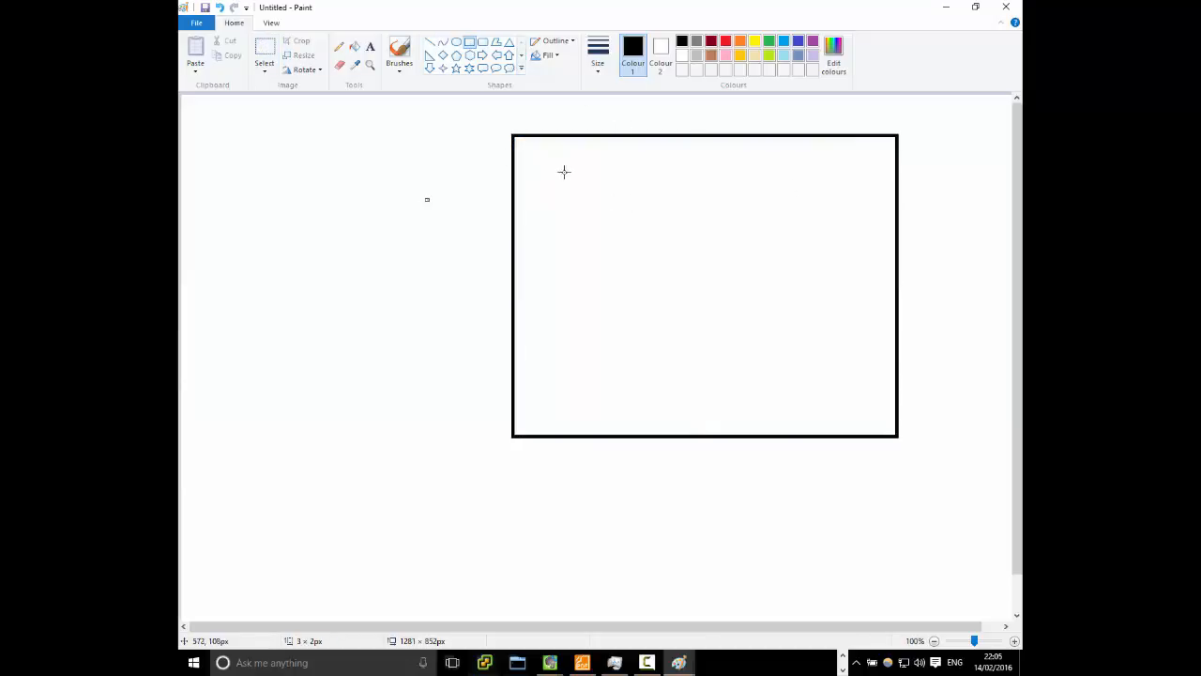
pyautogui.moveTo(538, 168); pyautogui.dragTo(646, 265)
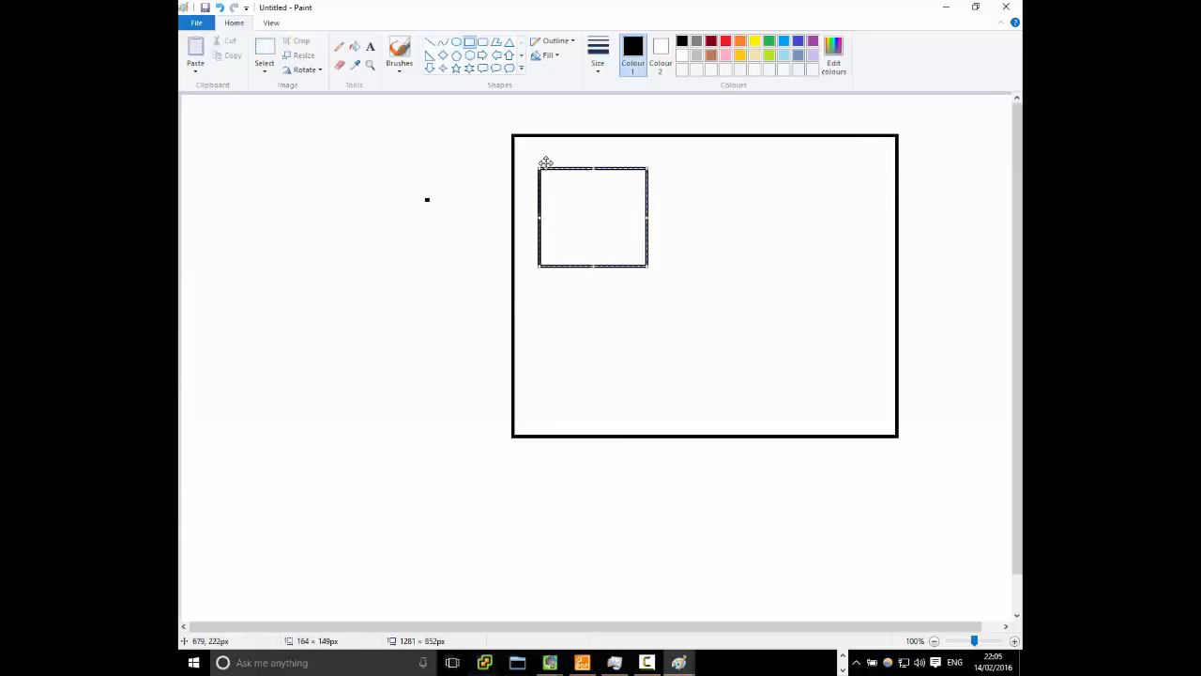
# Label the small inner rectangle with the text HYPERV-VM-1
pyautogui.click(370, 46)
pyautogui.click(563, 203)
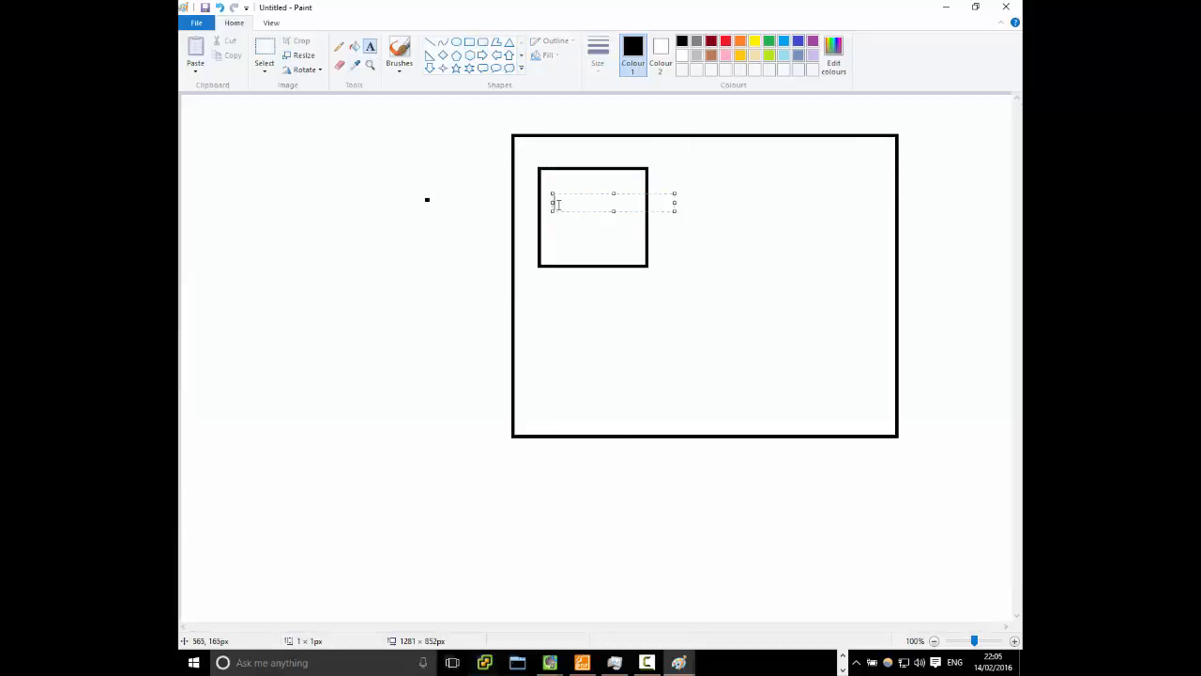
pyautogui.write('HYP')
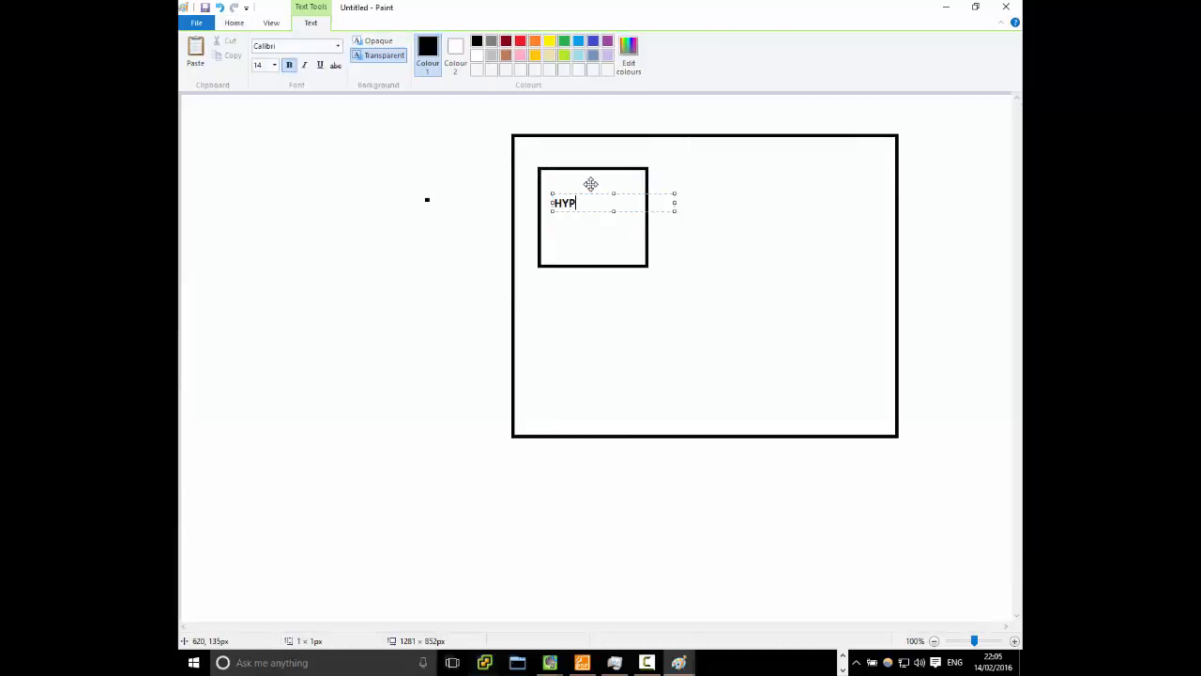
pyautogui.write('ERV-')
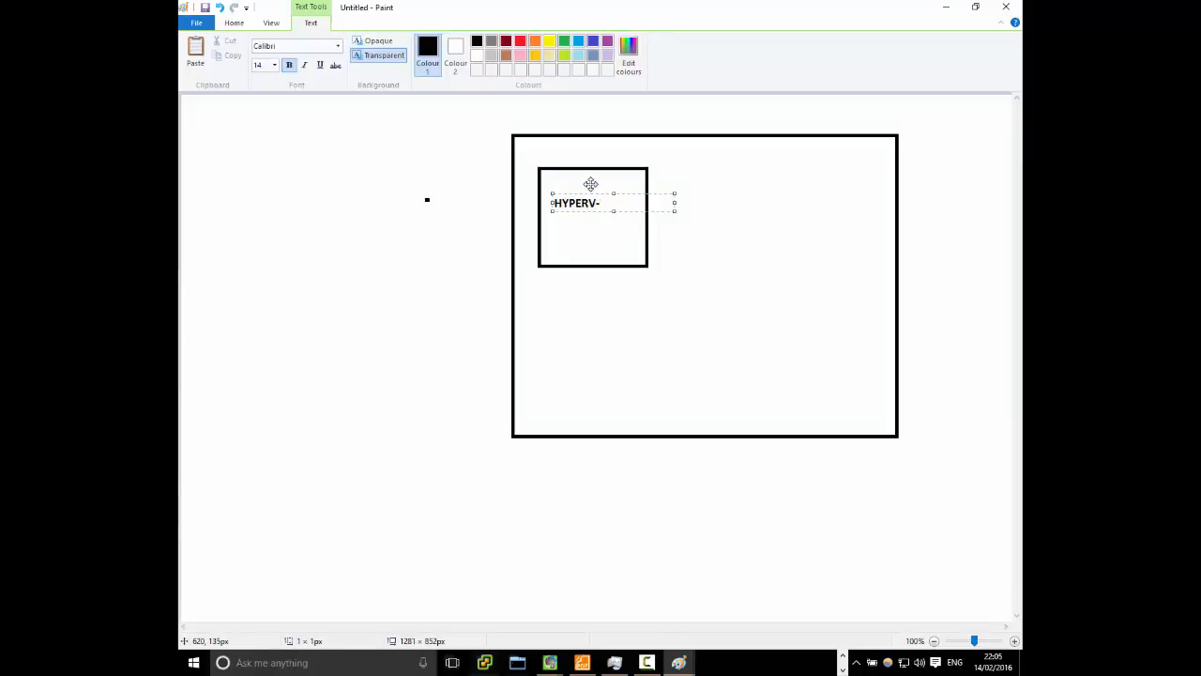
pyautogui.write('VM-1')
pyautogui.click(618, 339)
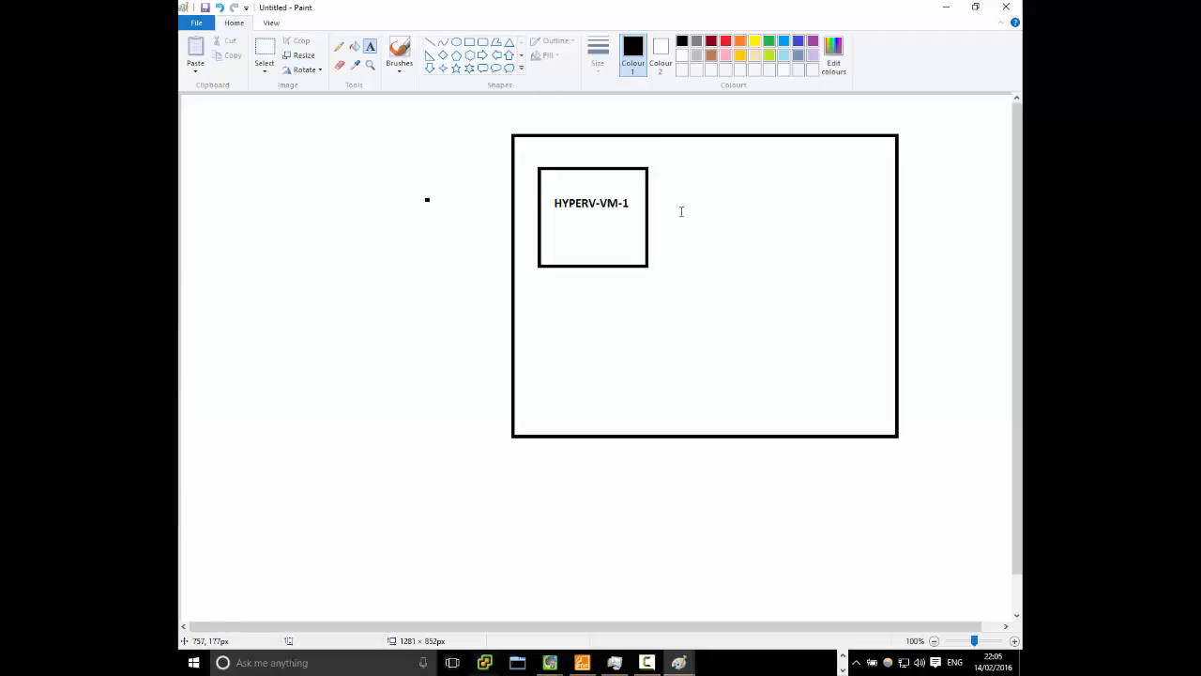
# Add the text label CLIENT1 near the large rectangle's lower-right corner
pyautogui.click(737, 398)
pyautogui.write('CLIENT1')
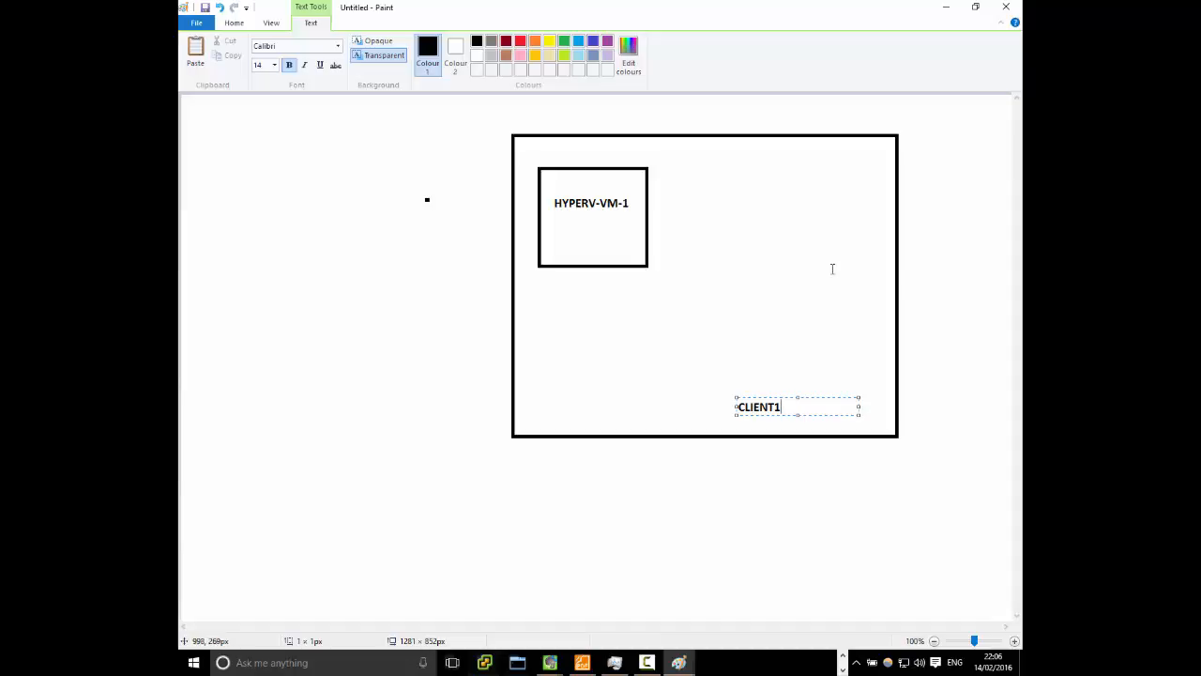
pyautogui.click(776, 169)
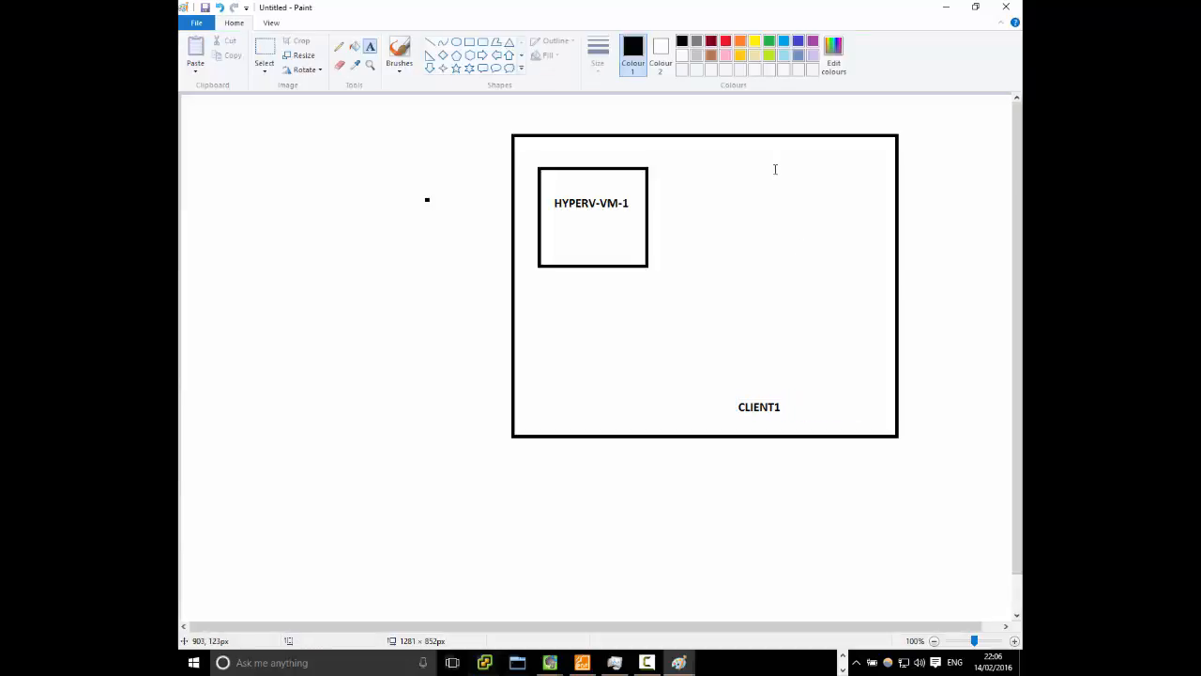
# Add a two-line text label reading MDT and \\client1\deploymentshare$ beside the HYPERV-VM-1 box, inside the large rectangle
pyautogui.click(772, 168)
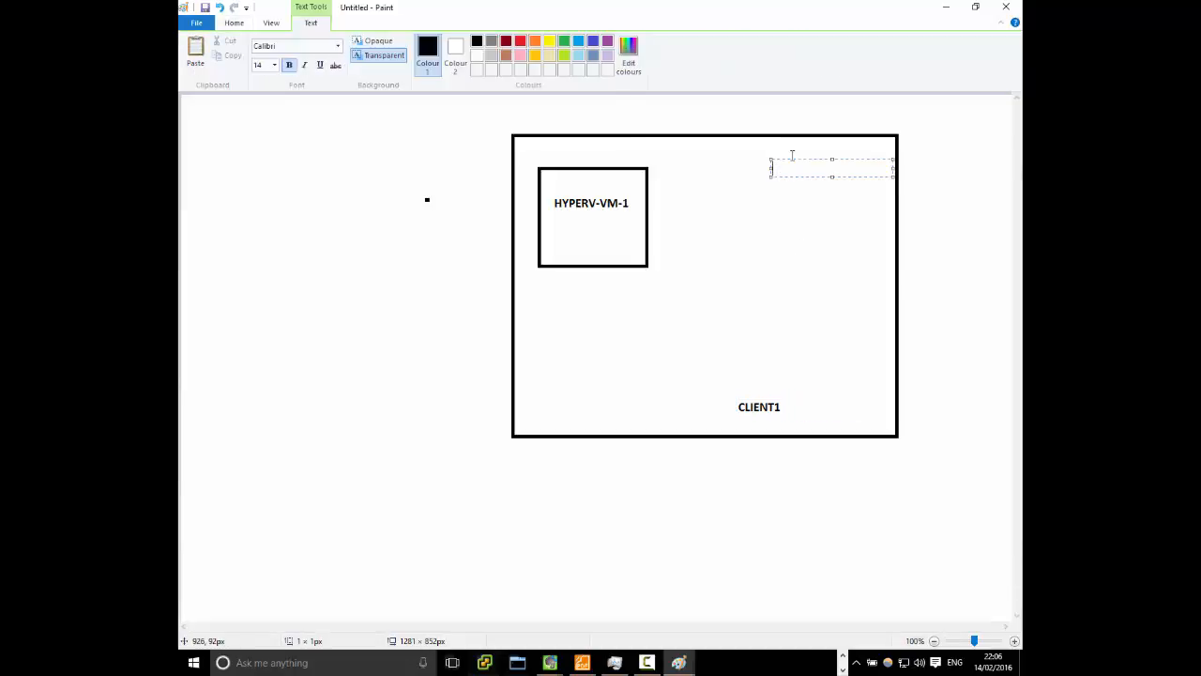
pyautogui.write('MDT')
pyautogui.press('Return')
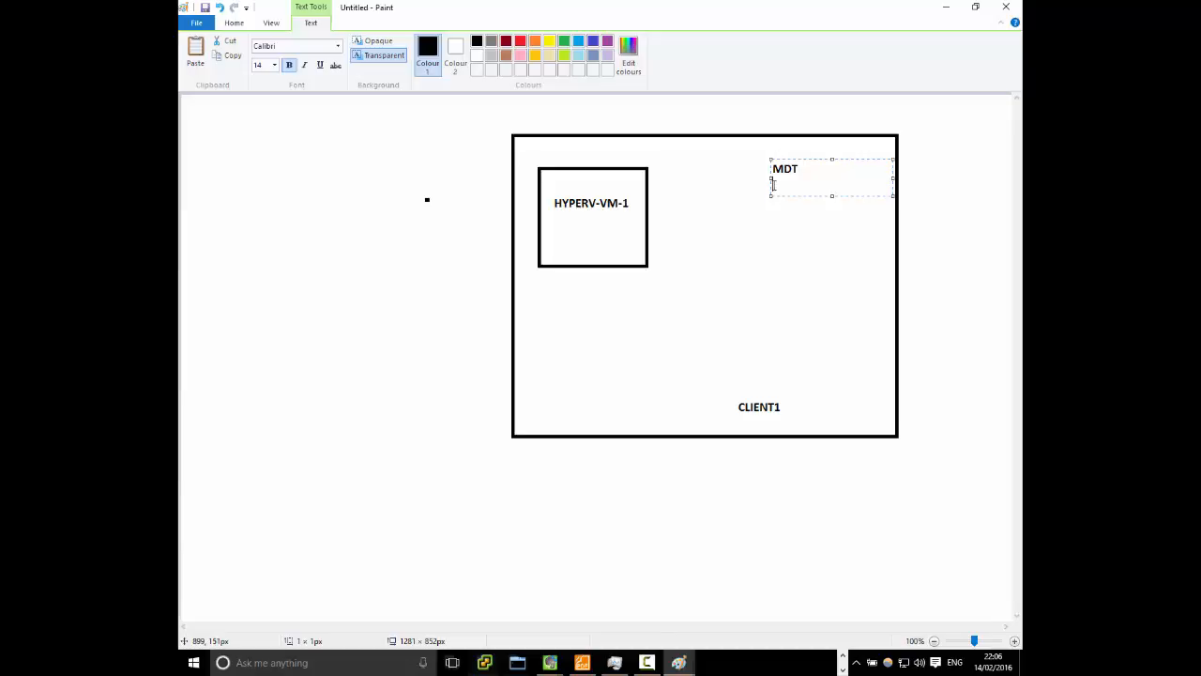
pyautogui.moveTo(770, 177); pyautogui.dragTo(691, 177)
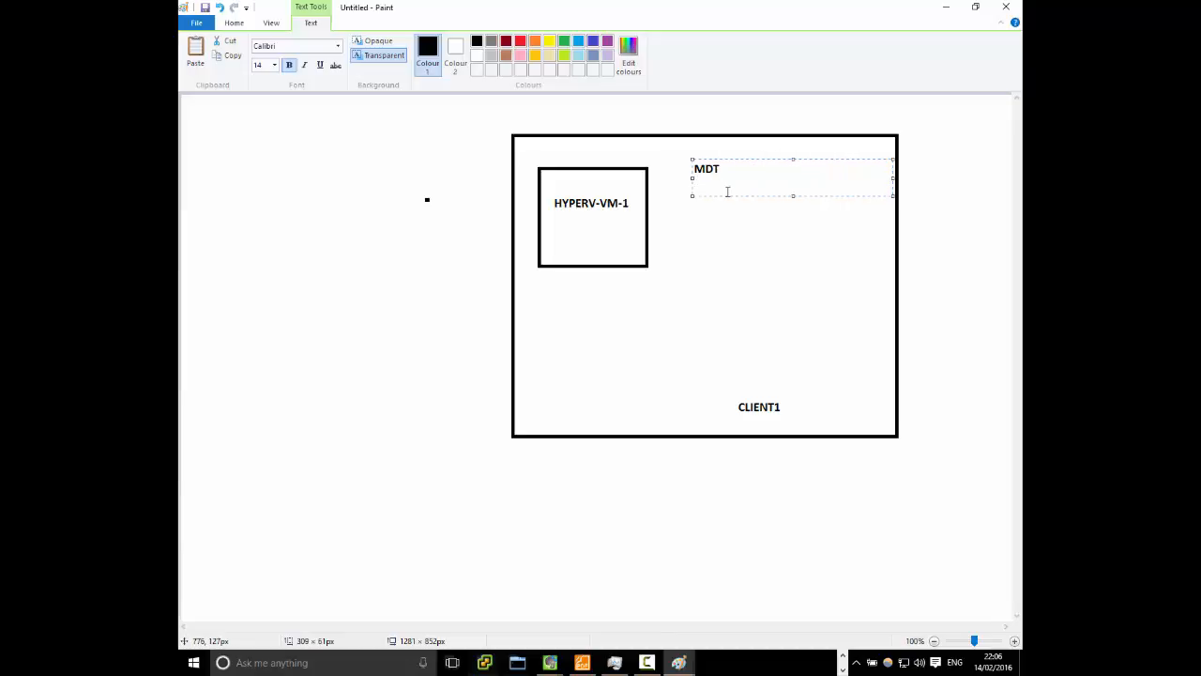
pyautogui.write('ent')
pyautogui.write('1\\deploym')
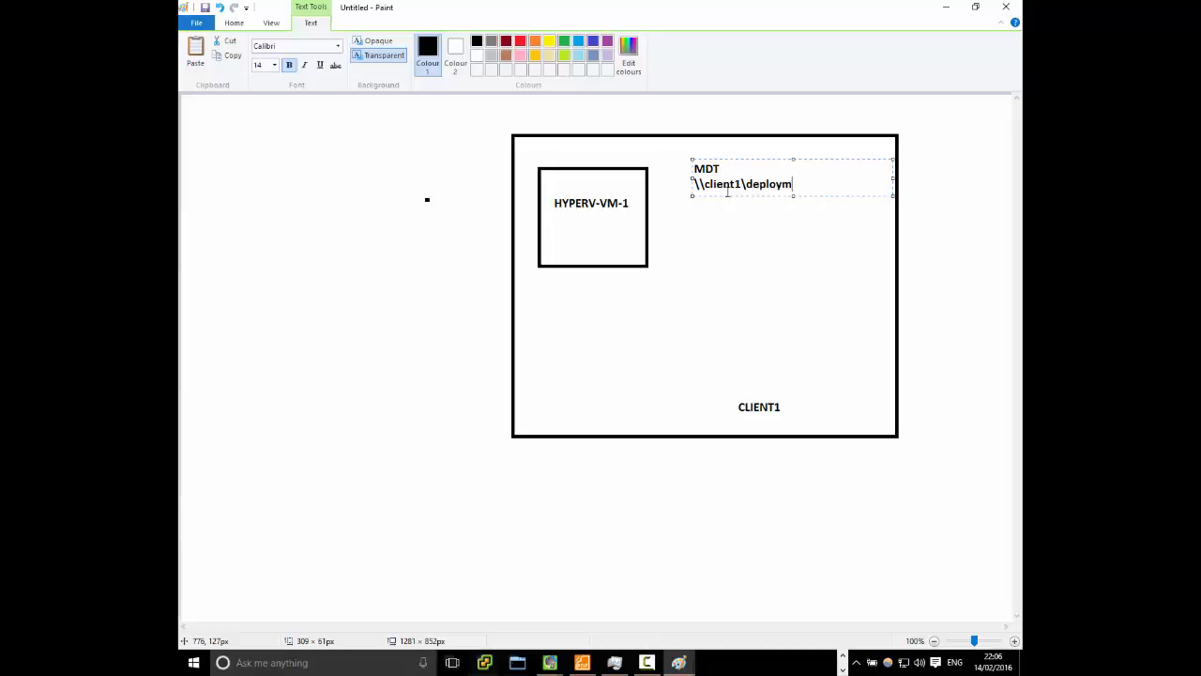
pyautogui.write('entshare$')
pyautogui.click(580, 262)
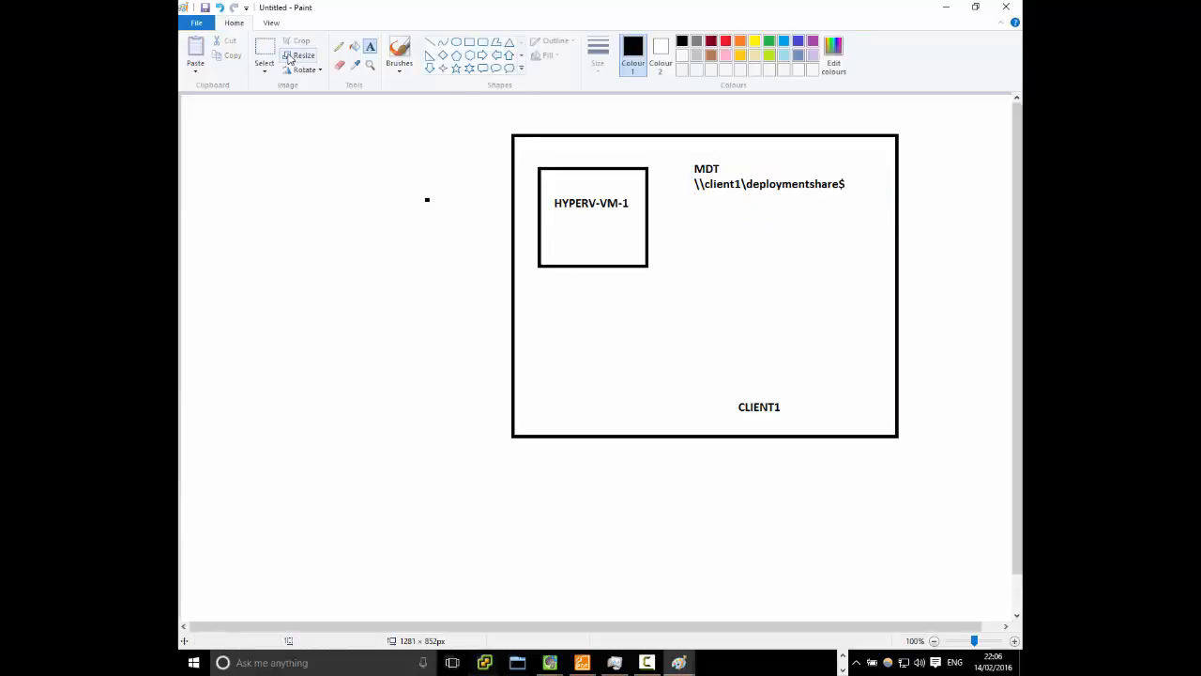
# Add a text label with the lines Applications and OS files directly below the deployment share path
pyautogui.click(698, 205)
pyautogui.moveTo(819, 203); pyautogui.dragTo(870, 203)
pyautogui.write('Ap')
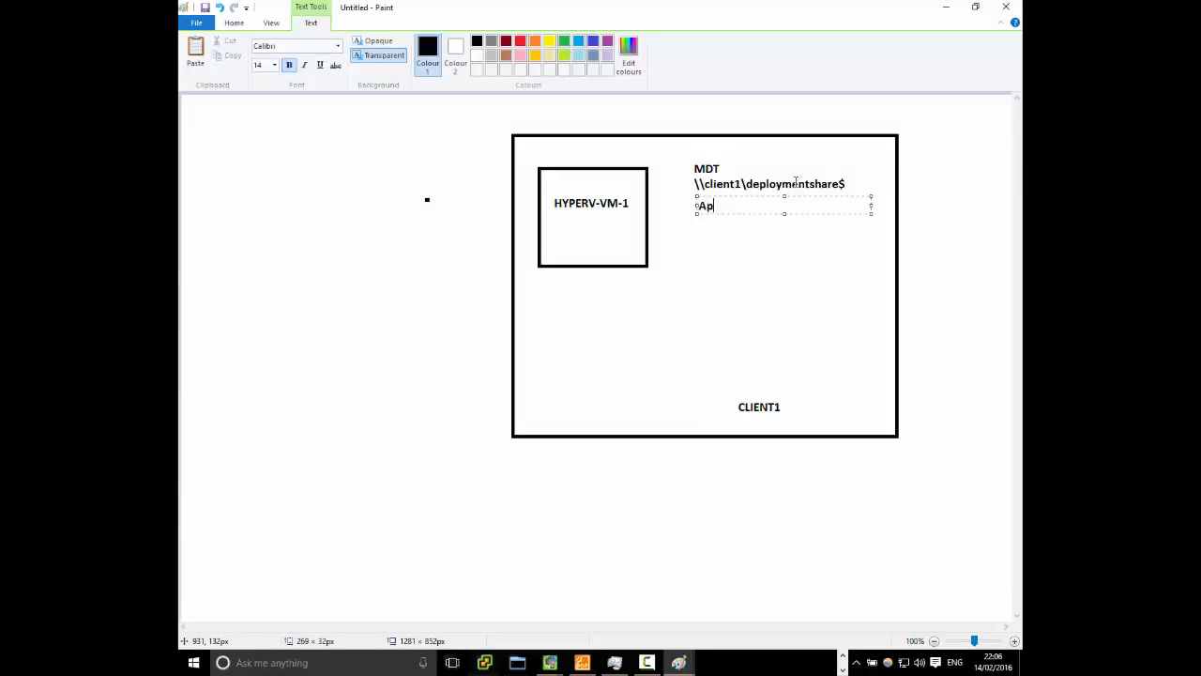
pyautogui.write('plications')
pyautogui.press('Return')
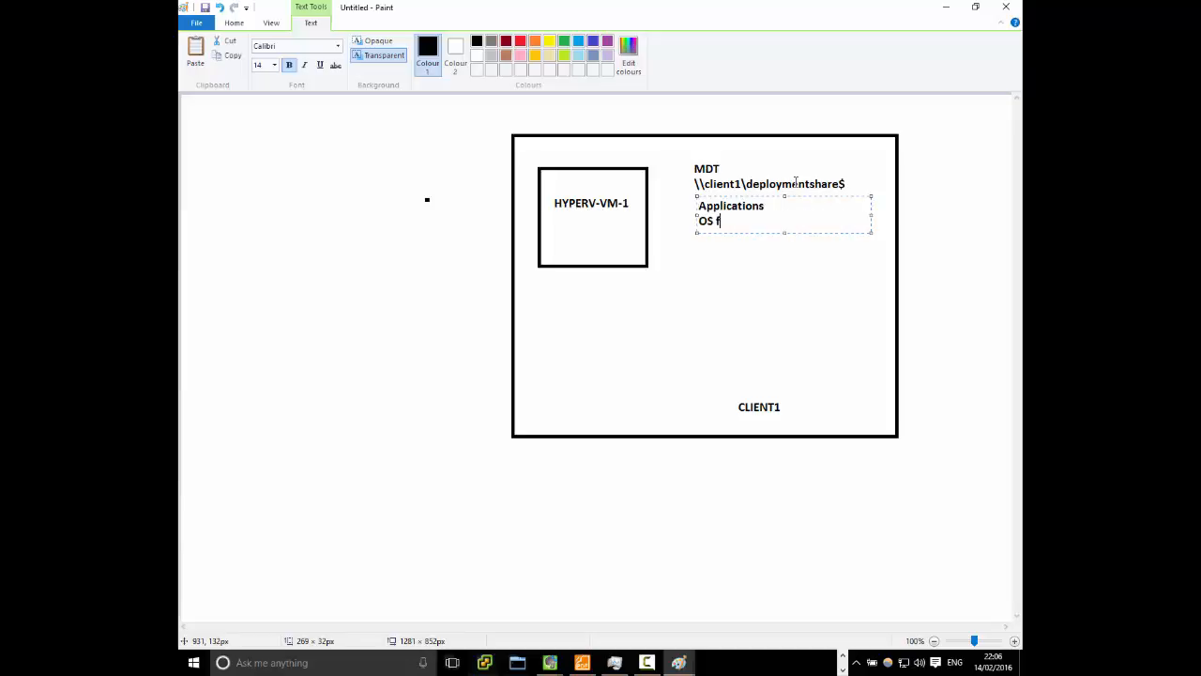
pyautogui.write('OS files')
pyautogui.click(605, 329)
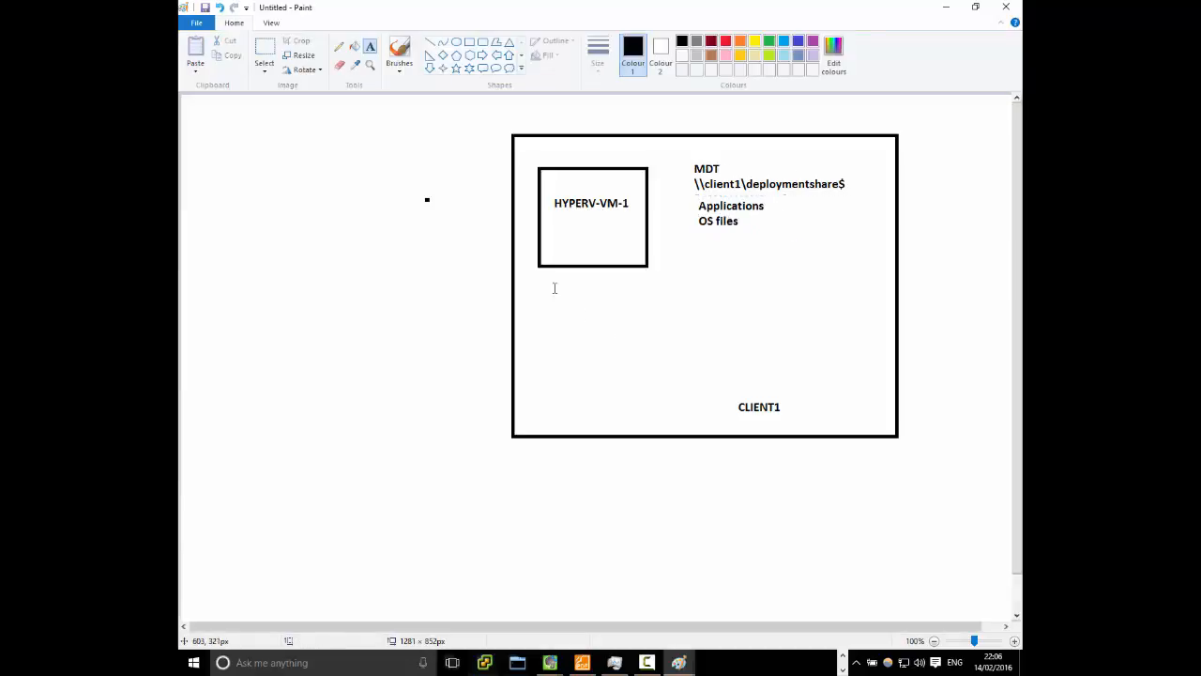
# Draw straight lines linking the HYPERV-VM-1 box to the deployment share path, Applications and OS files labels
pyautogui.click(429, 42)
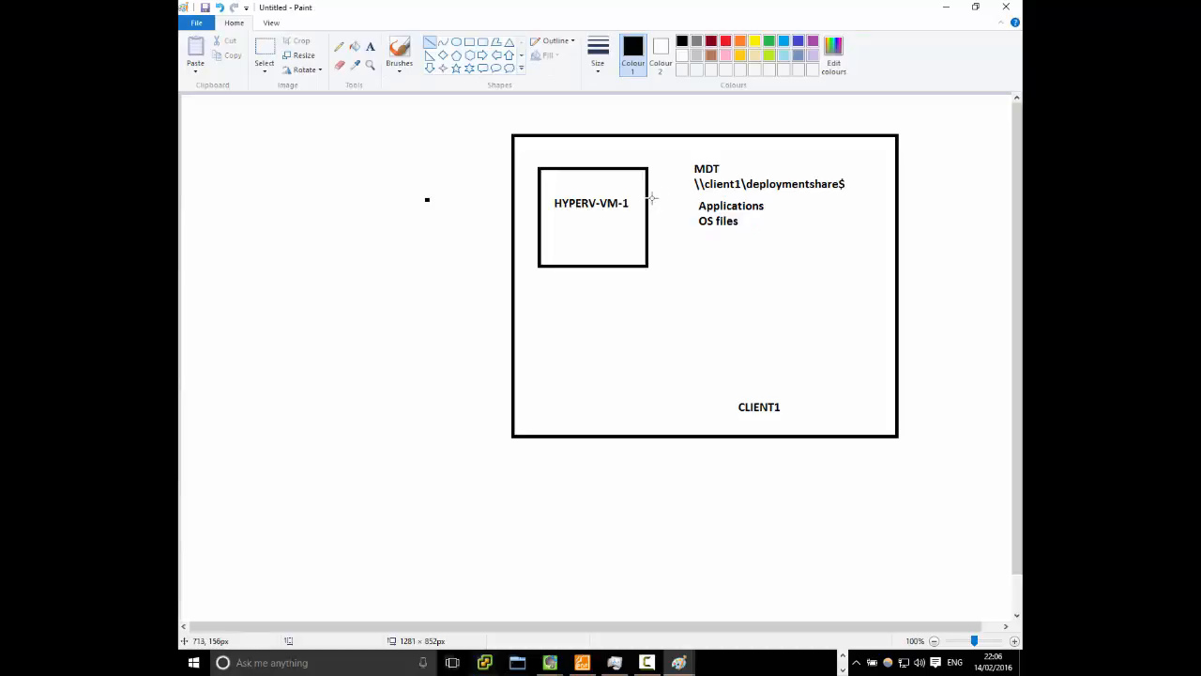
pyautogui.moveTo(648, 197); pyautogui.dragTo(696, 183)
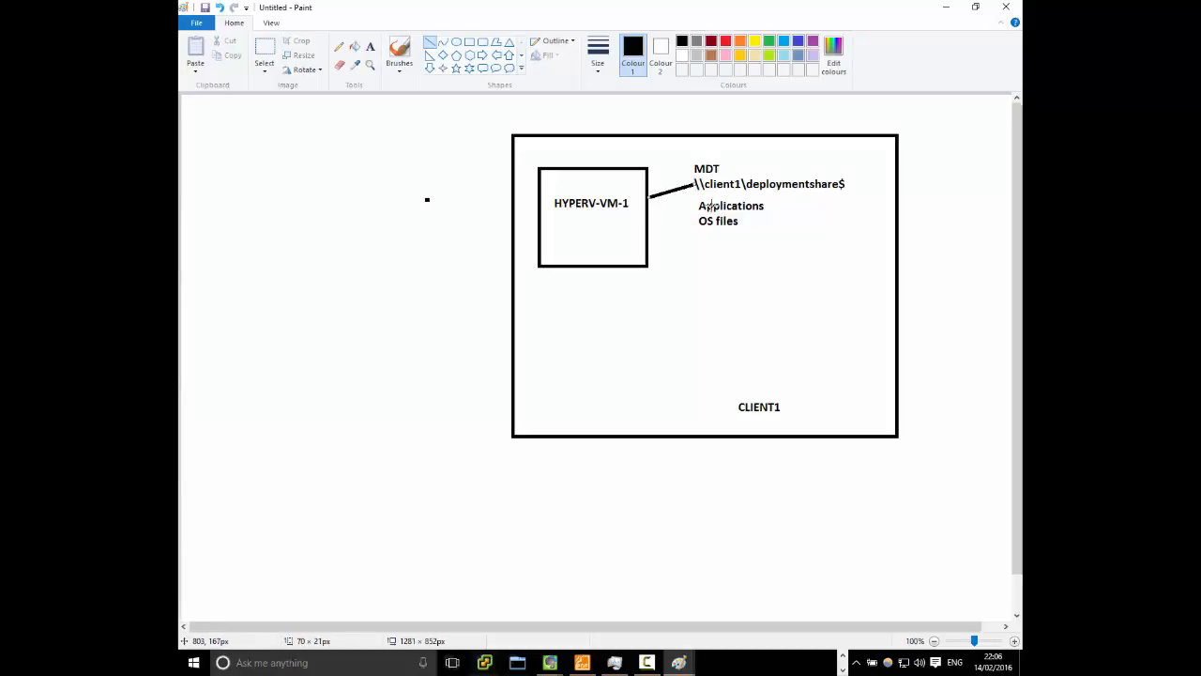
pyautogui.moveTo(696, 205); pyautogui.dragTo(650, 231)
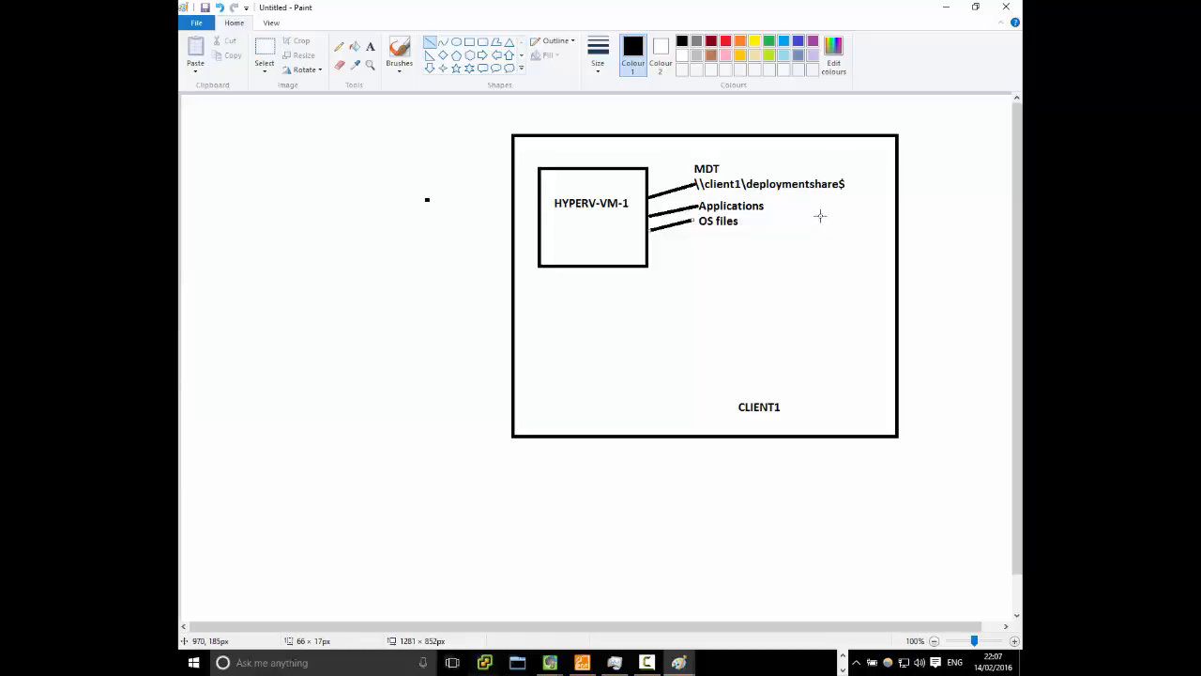
# Switch back to Deployment Workbench, name the new share MDTTest$ and go on to its descriptive name
pyautogui.click(945, 10)
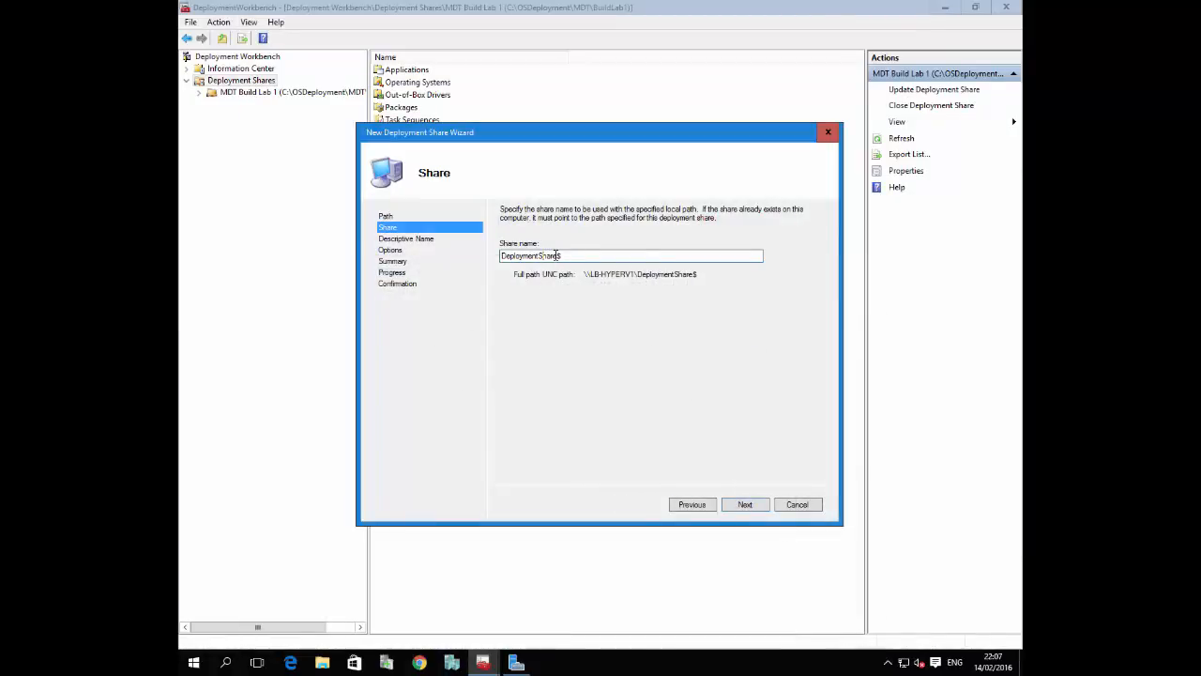
pyautogui.moveTo(557, 255); pyautogui.dragTo(424, 239)
pyautogui.press('BackSpace')
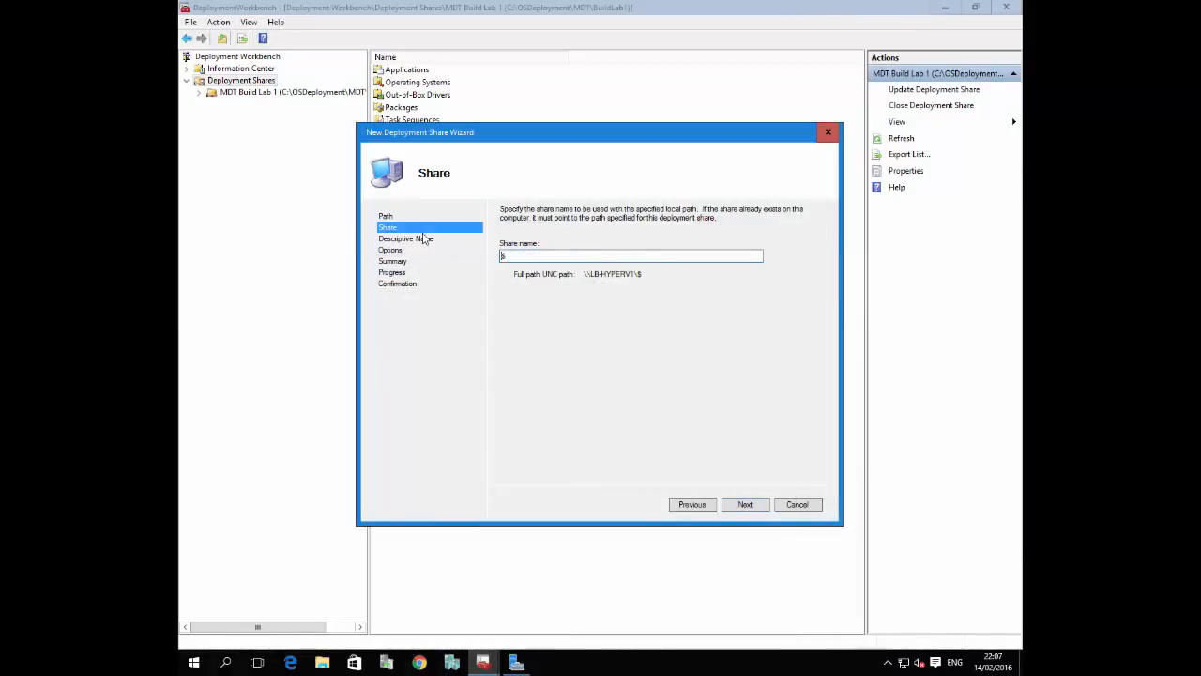
pyautogui.write('MDTTest')
pyautogui.click(744, 504)
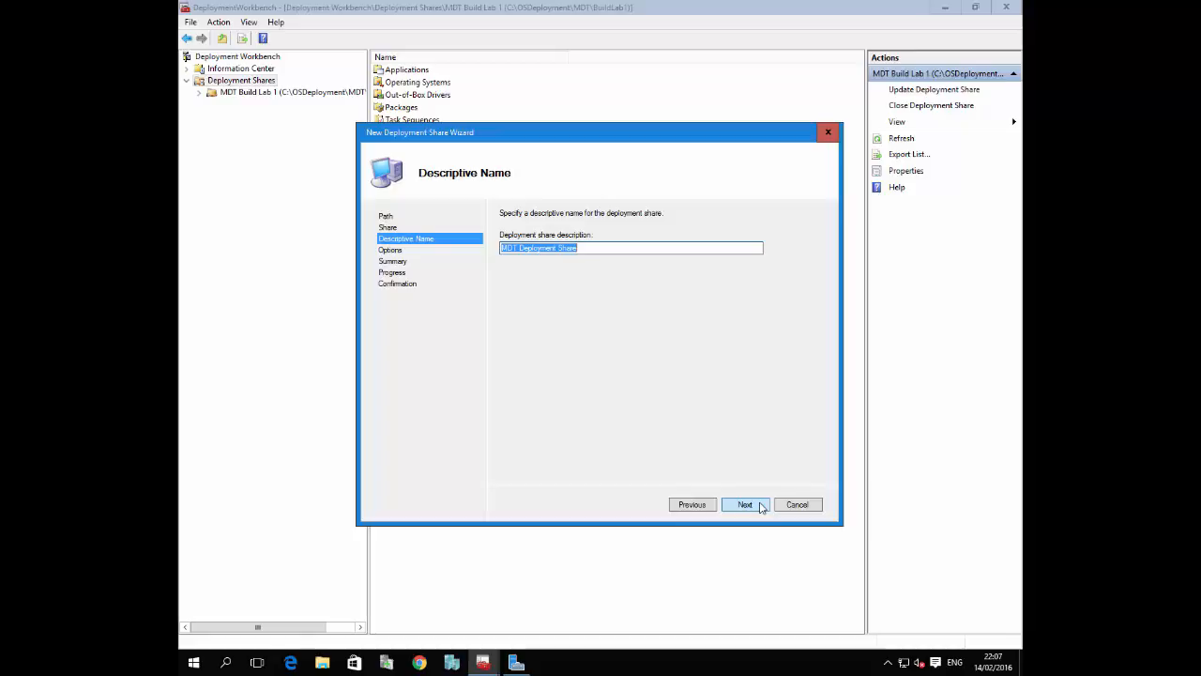
# Set the description to MDT Test Deployment Share, keep the default options and start creating the share
pyautogui.click(523, 248)
pyautogui.moveTo(521, 247); pyautogui.dragTo(691, 265)
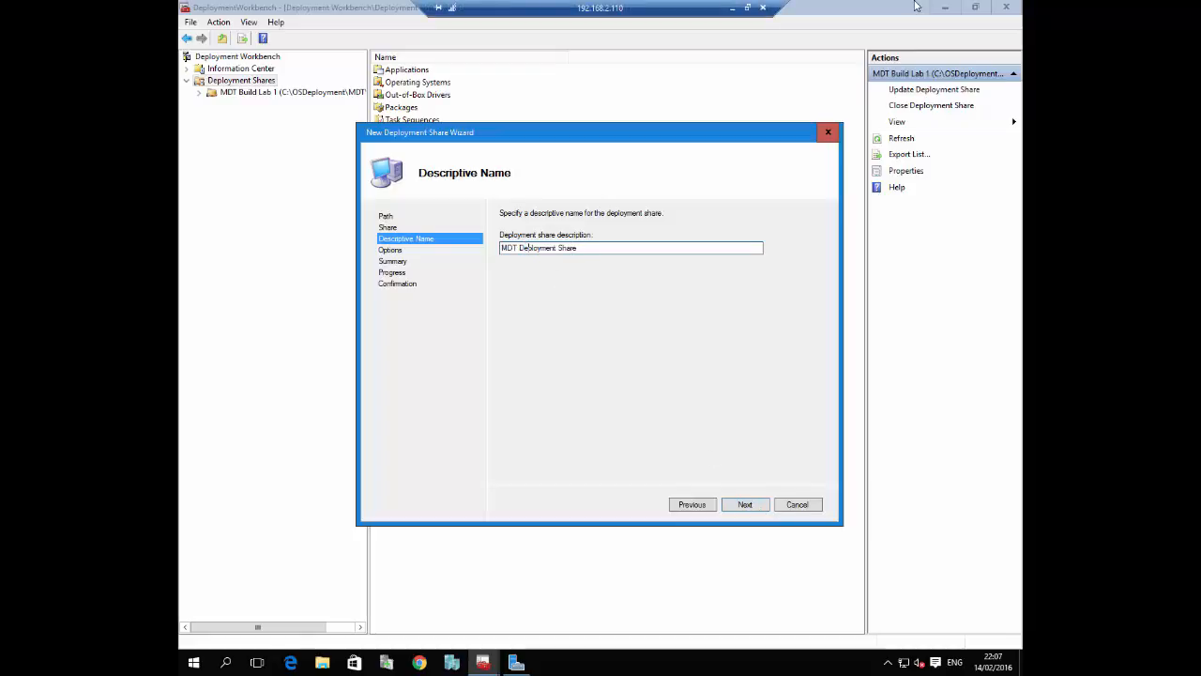
pyautogui.write('Test')
pyautogui.click(744, 506)
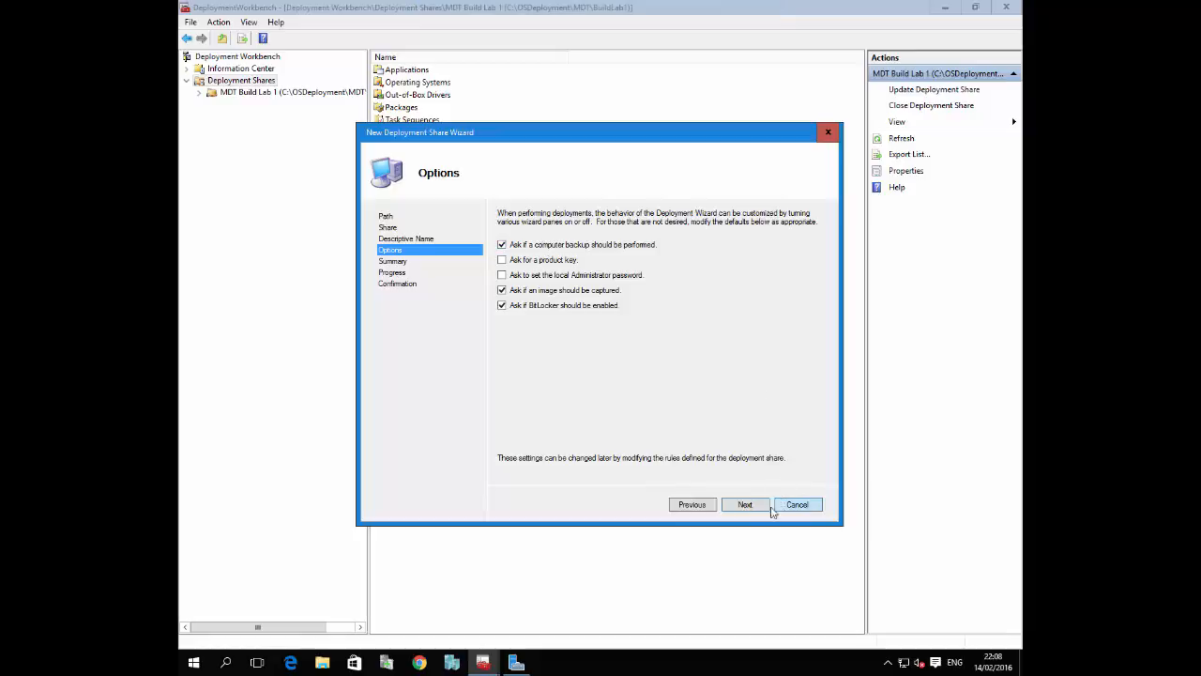
pyautogui.click(748, 508)
pyautogui.click(748, 508)
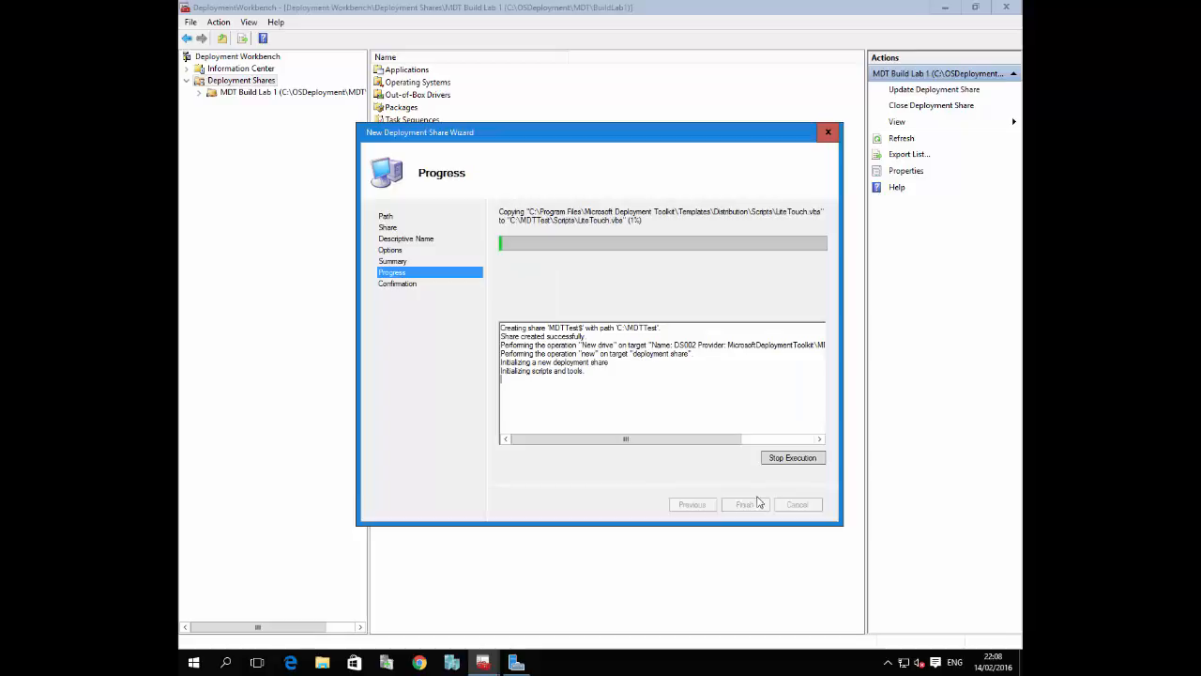
# Switch to File Explorer and examine the contents of C:\MDTTest and its Applications subfolder
pyautogui.click(330, 663)
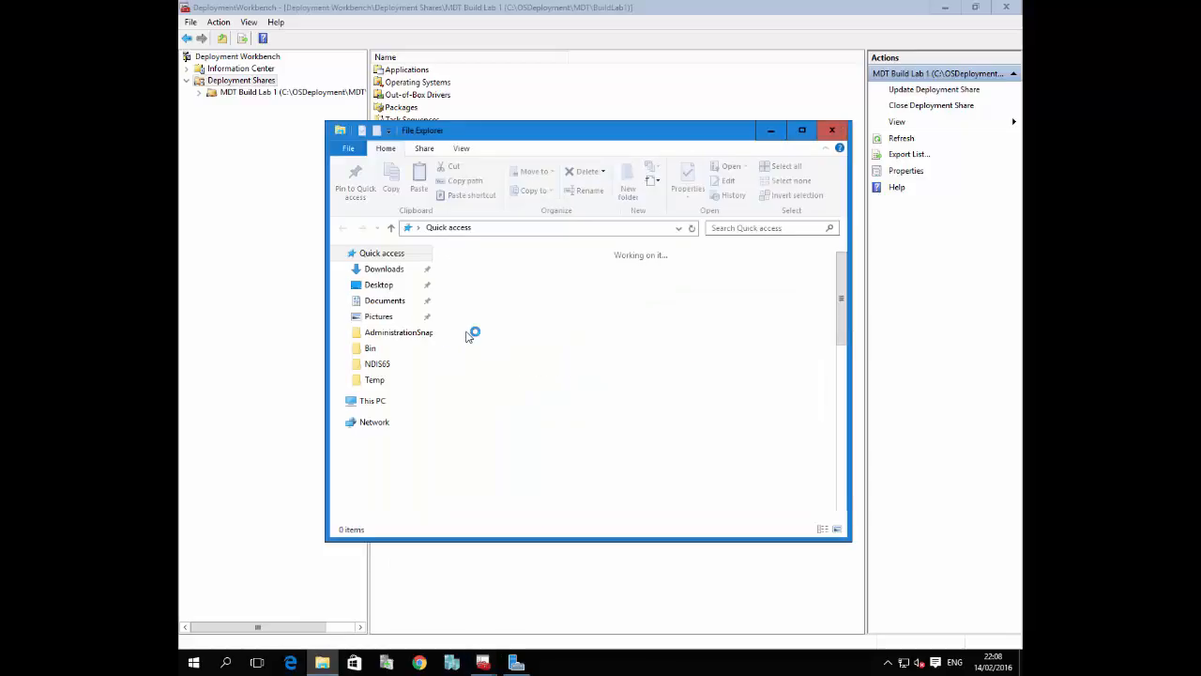
pyautogui.click(373, 402)
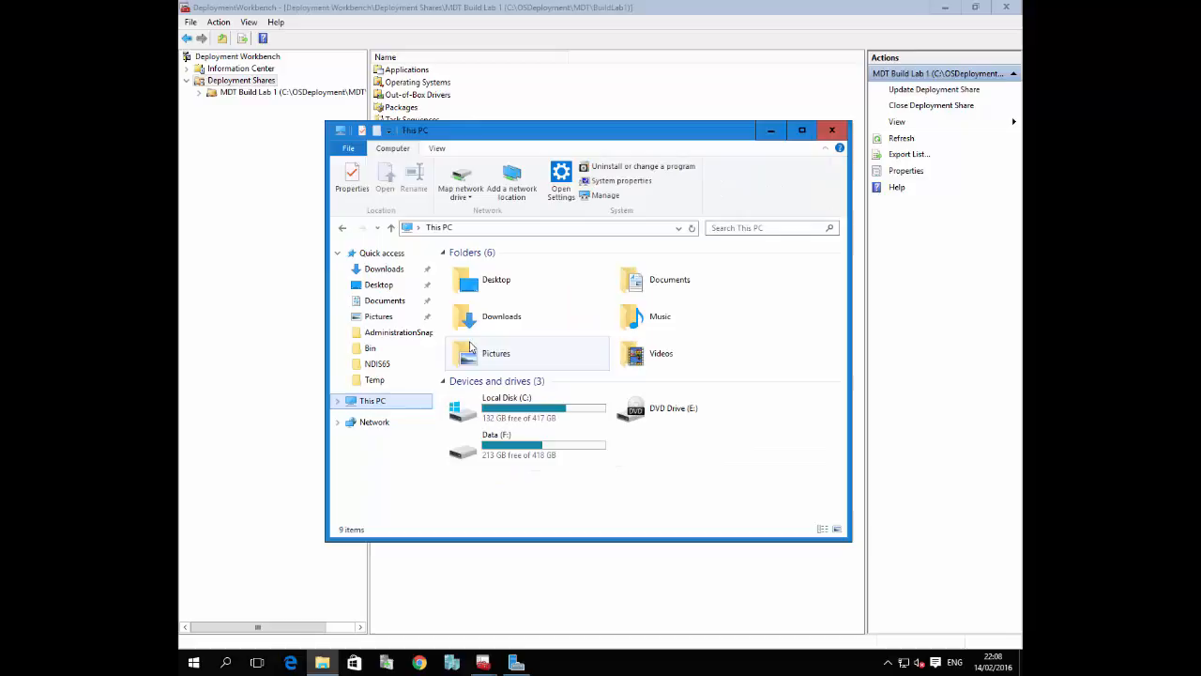
pyautogui.doubleClick(510, 408)
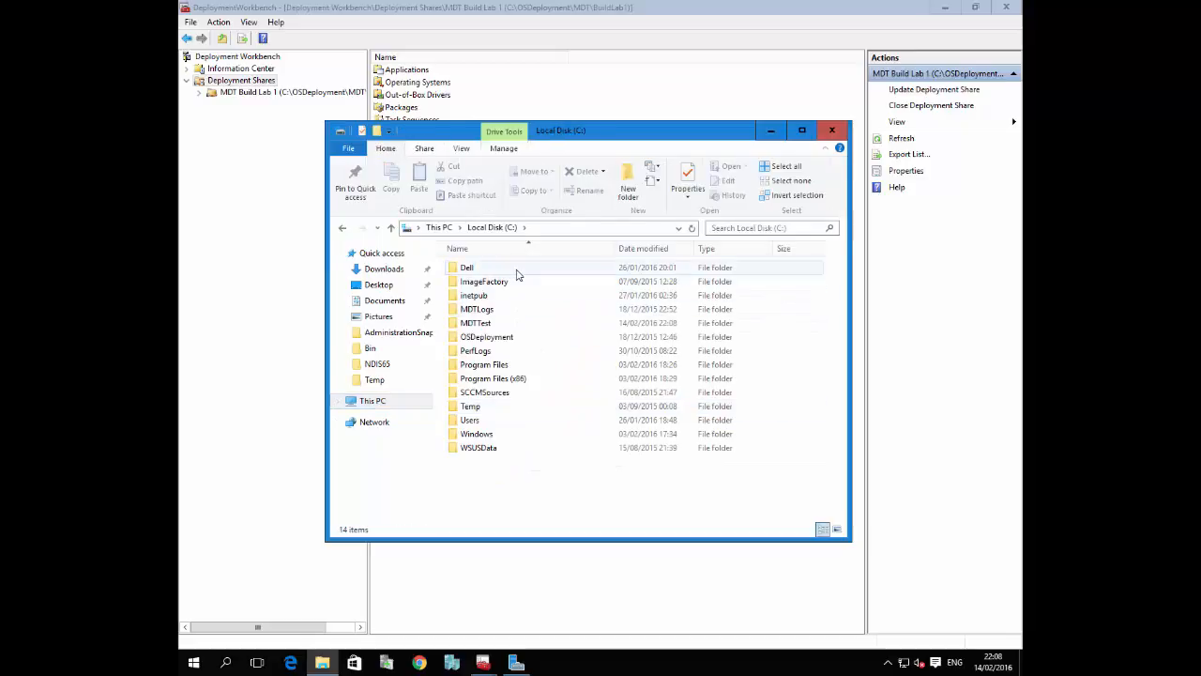
pyautogui.click(477, 325)
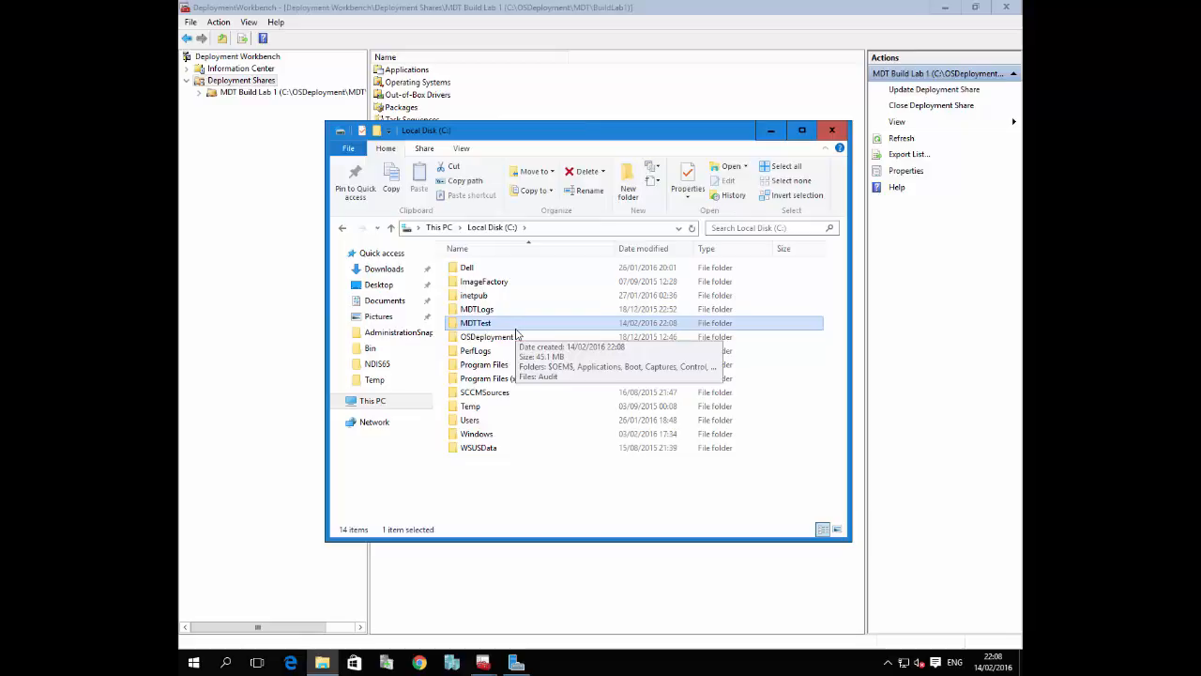
pyautogui.doubleClick(514, 324)
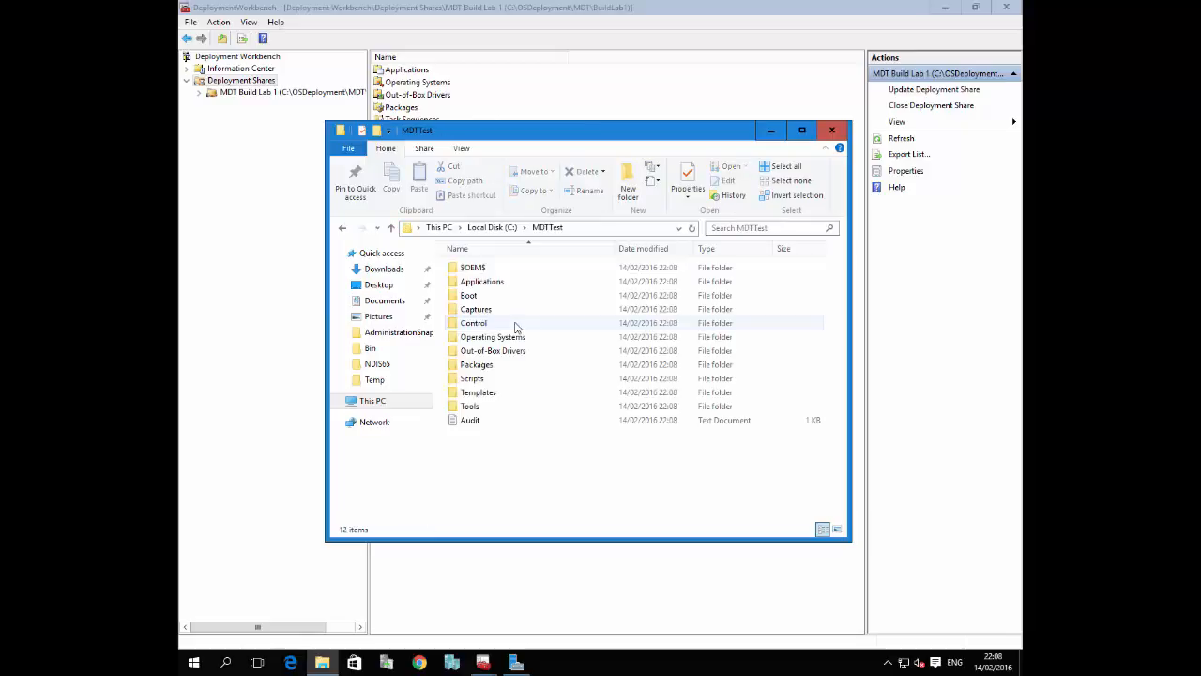
pyautogui.doubleClick(494, 286)
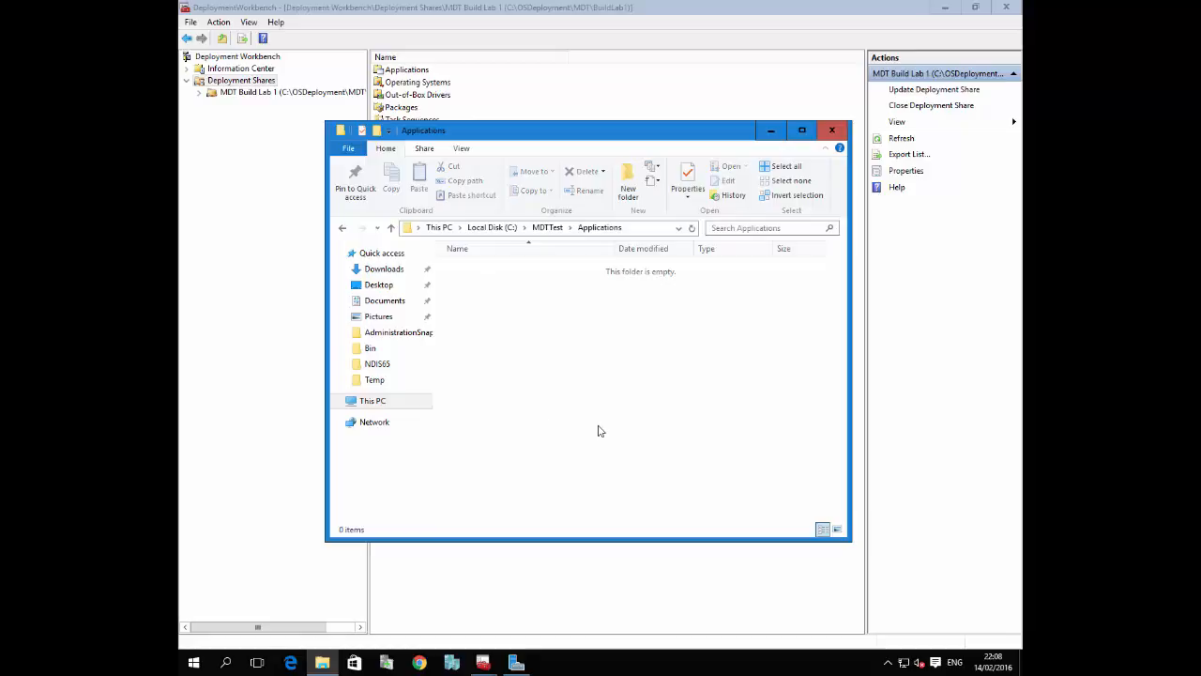
pyautogui.click(547, 227)
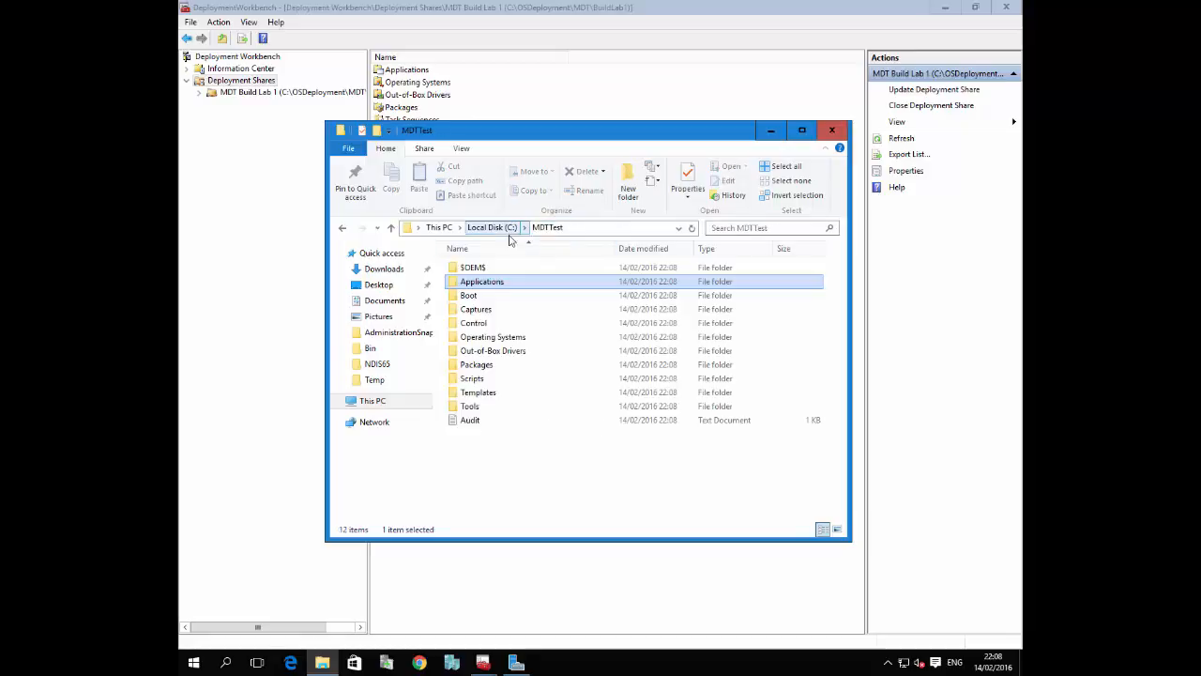
# Open Computer Management for a brief look and minimise its window
pyautogui.click(196, 664)
pyautogui.rightClick(198, 662)
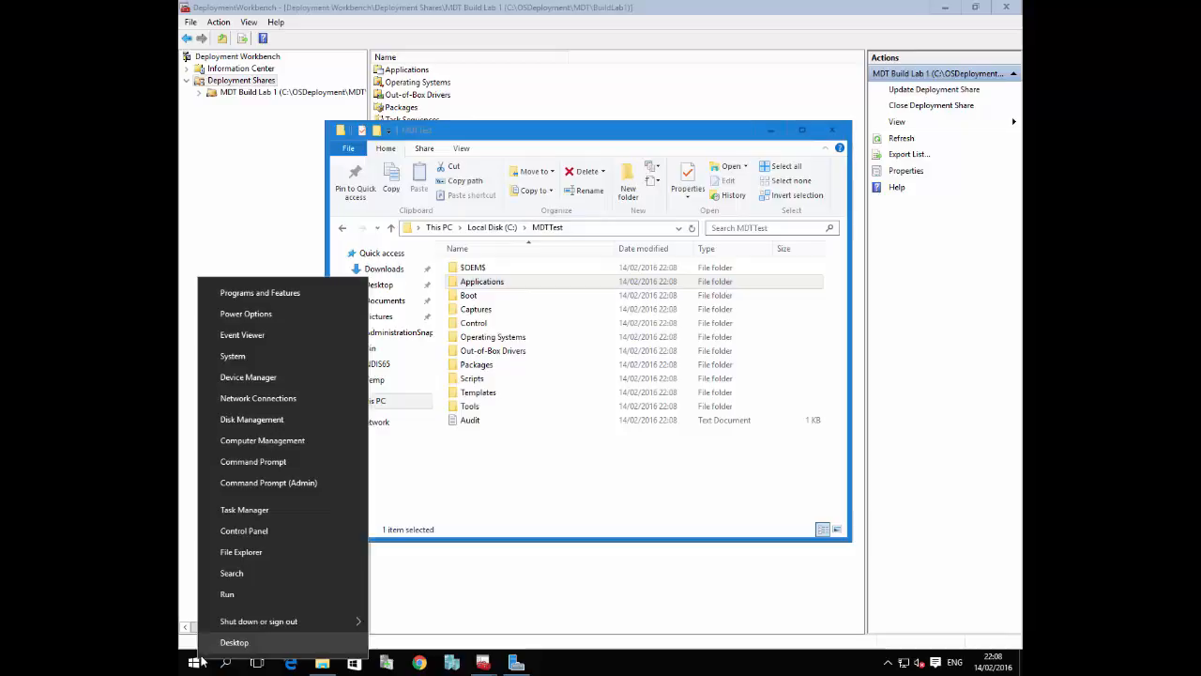
pyautogui.click(295, 444)
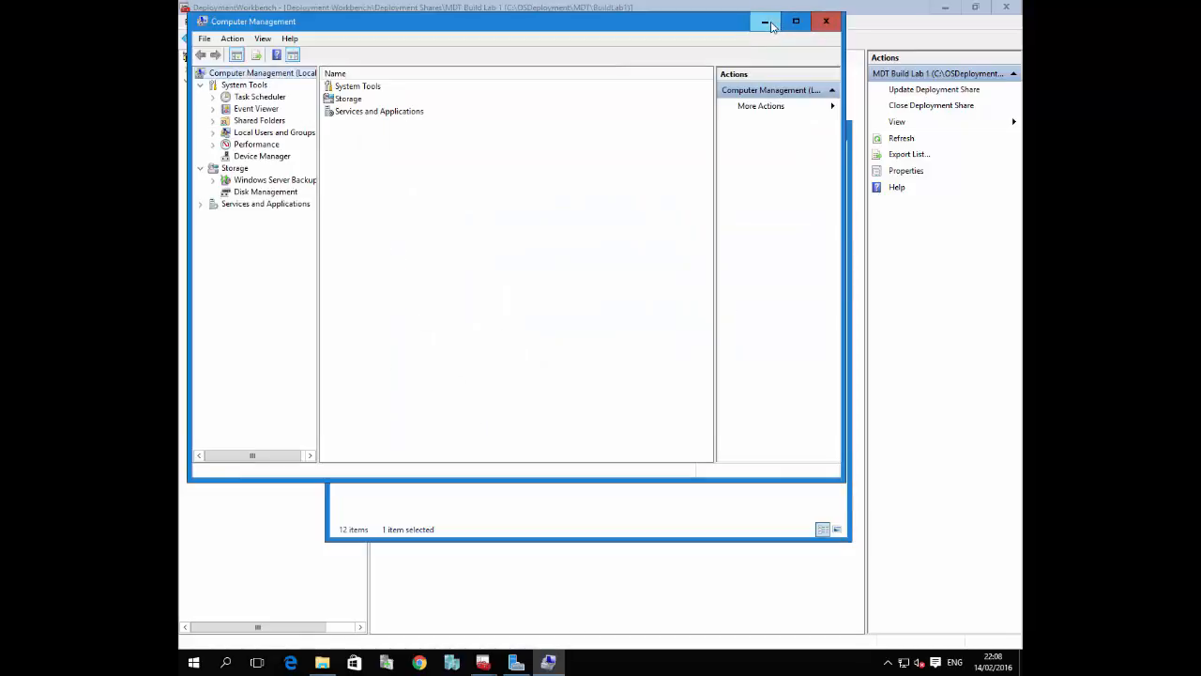
pyautogui.click(765, 23)
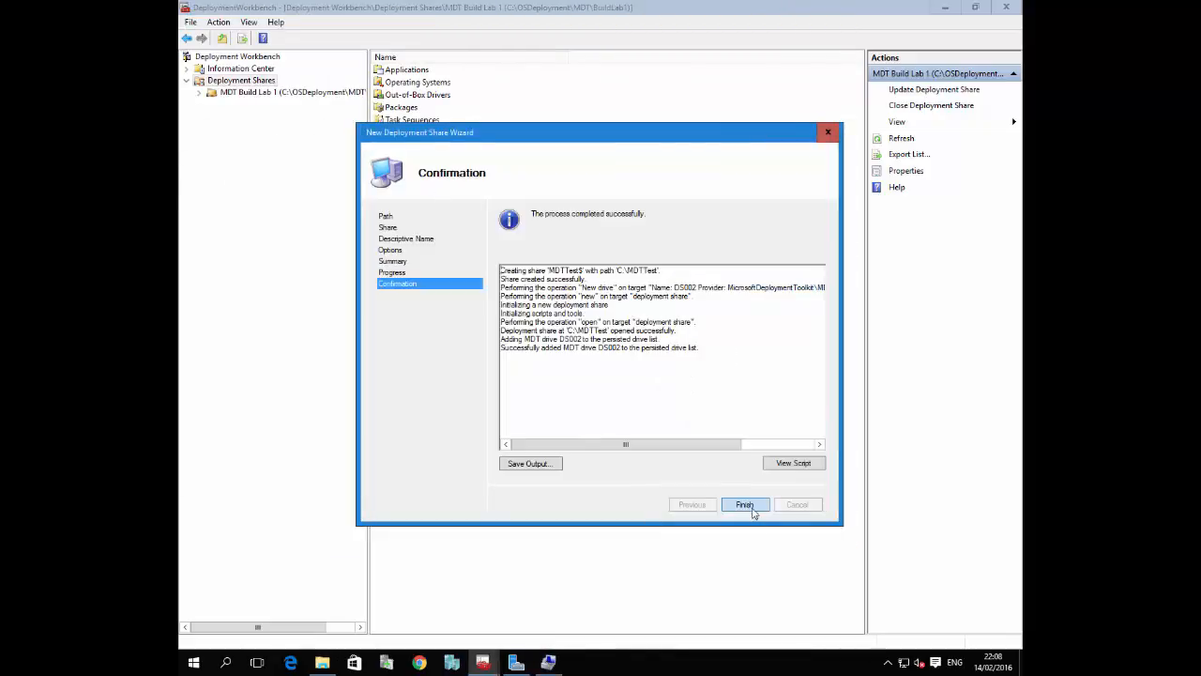
# Finish the deployment share wizard and open the Operating Systems node of MDT Test Deployment Share
pyautogui.click(753, 507)
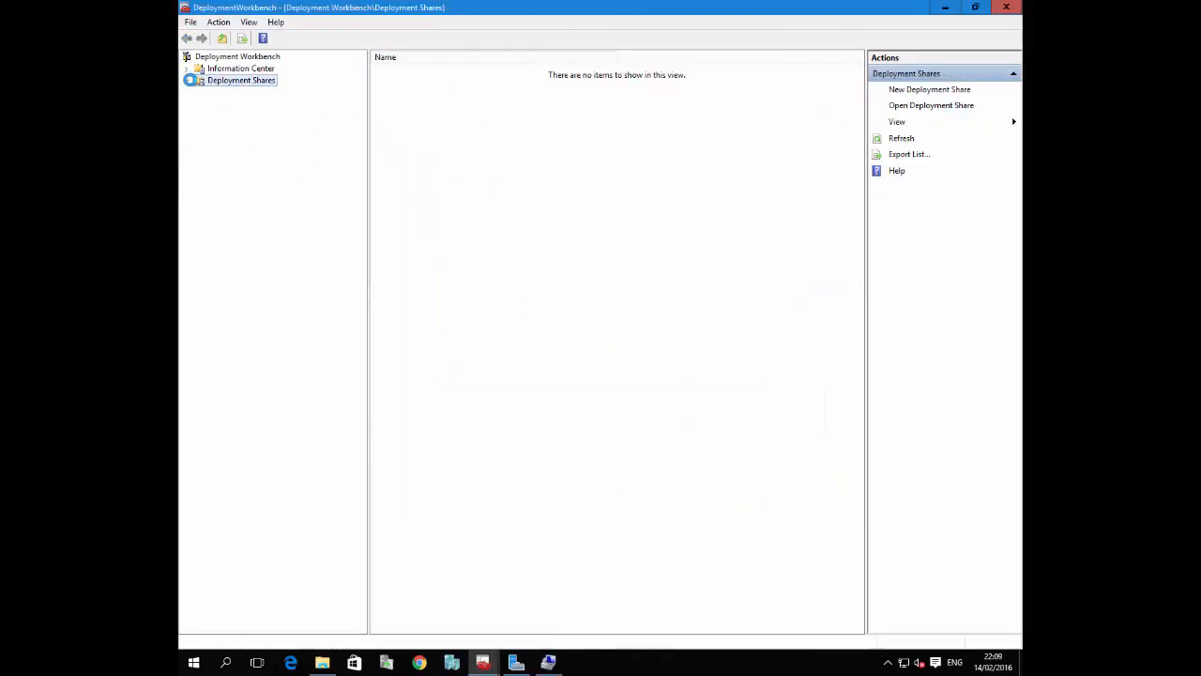
pyautogui.click(322, 104)
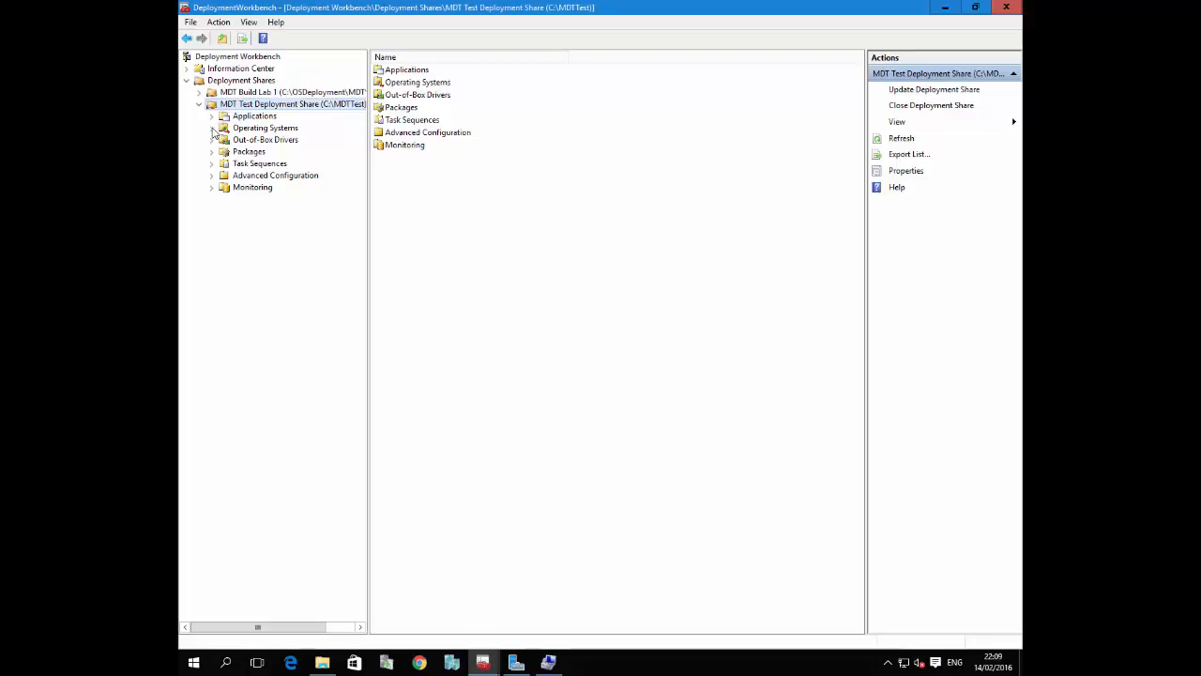
pyautogui.click(252, 129)
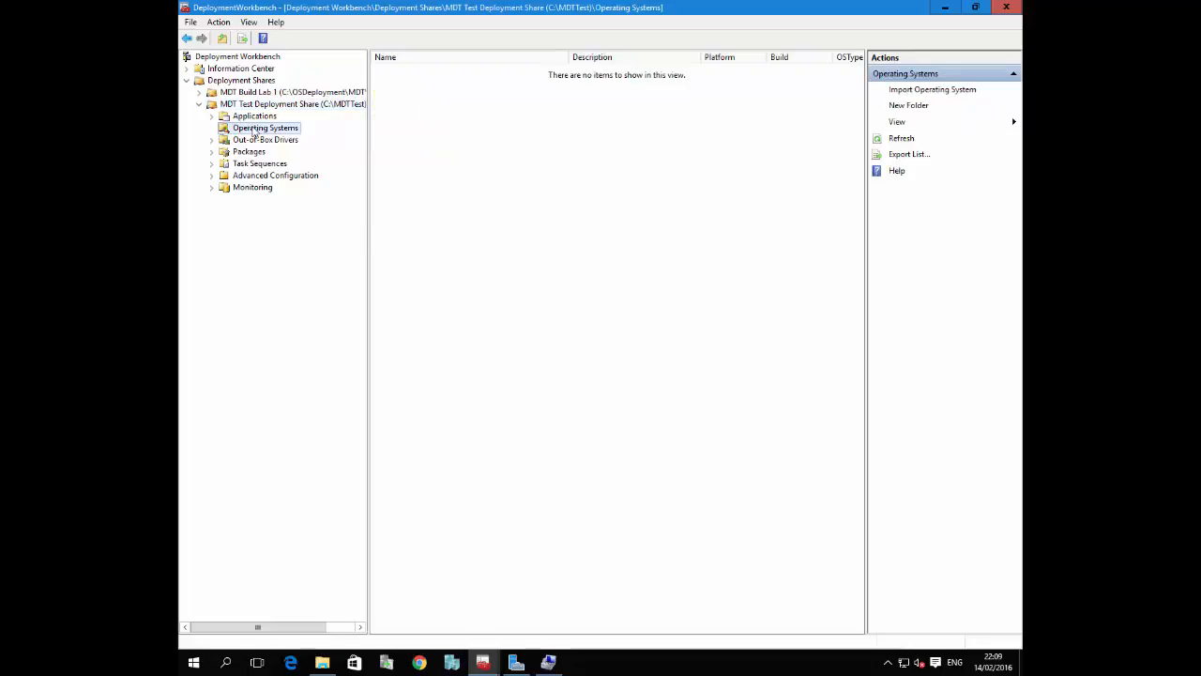
# Start importing an operating system into MDT Test Deployment Share using a full set of source files
pyautogui.rightClick(253, 133)
pyautogui.click(281, 134)
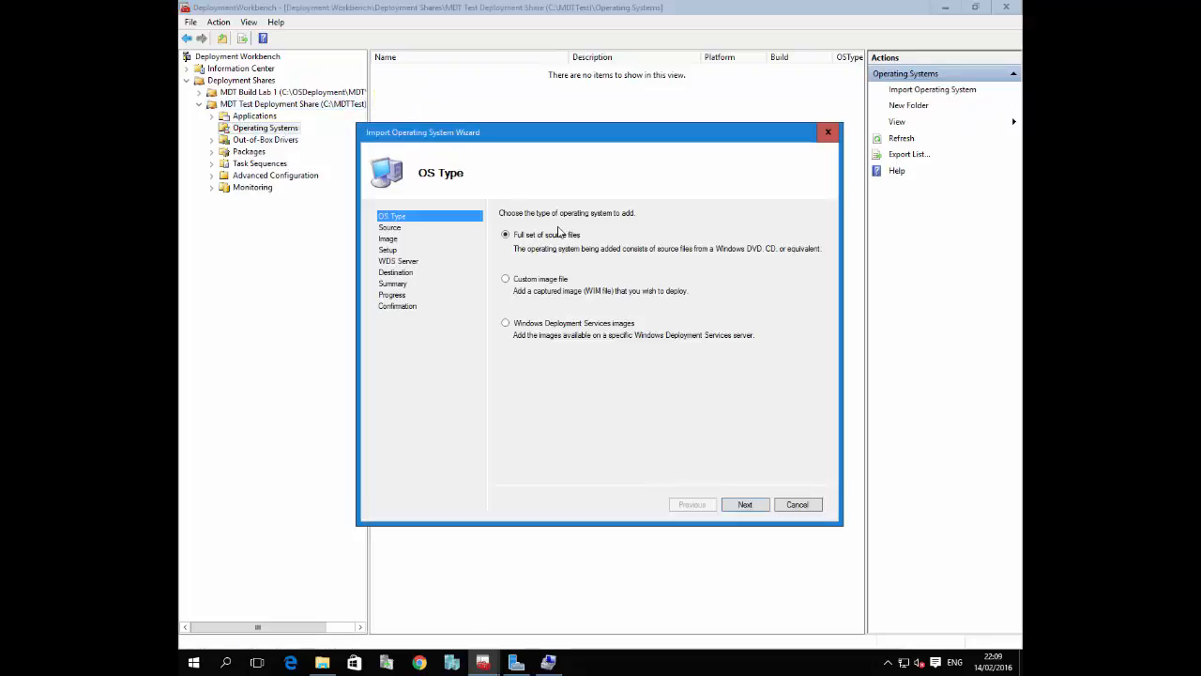
pyautogui.click(743, 508)
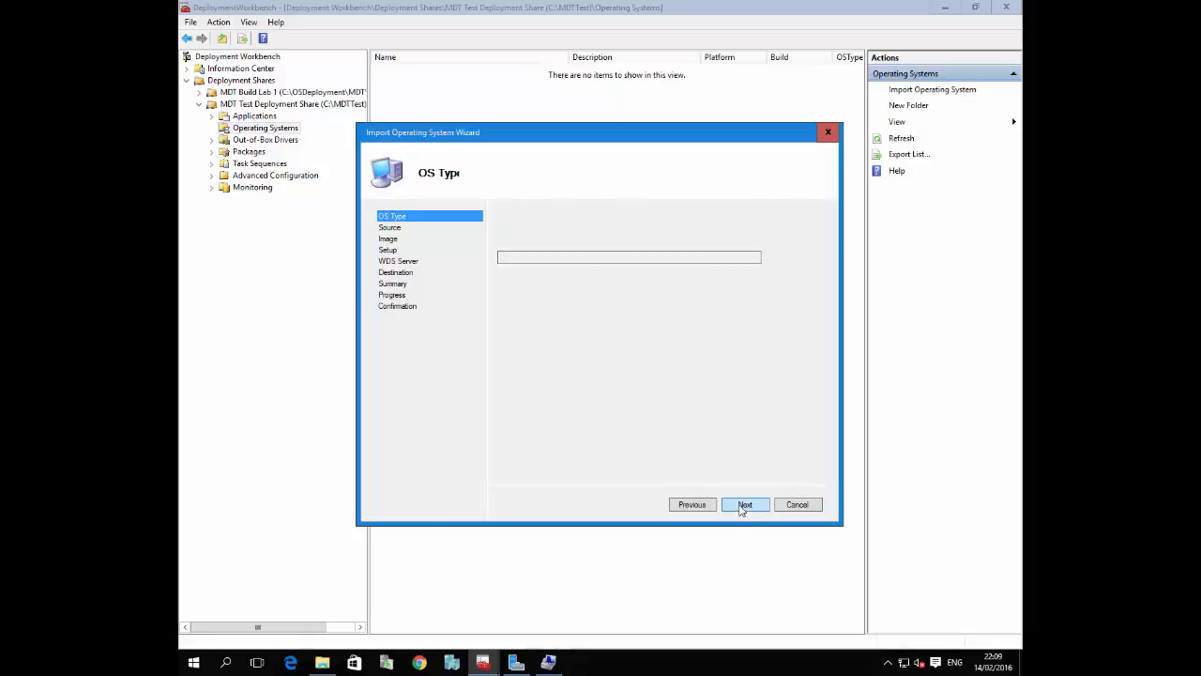
# Browse This PC and the Local Disk (C:) folders for the operating system's source directory
pyautogui.click(796, 259)
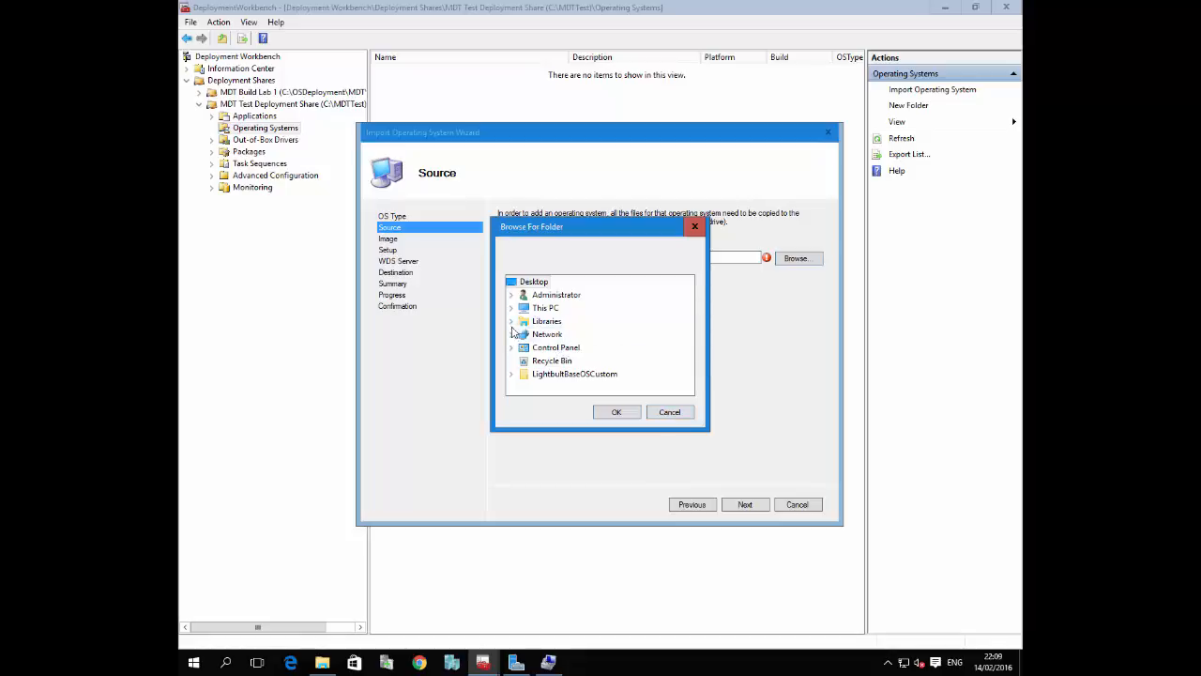
pyautogui.click(512, 309)
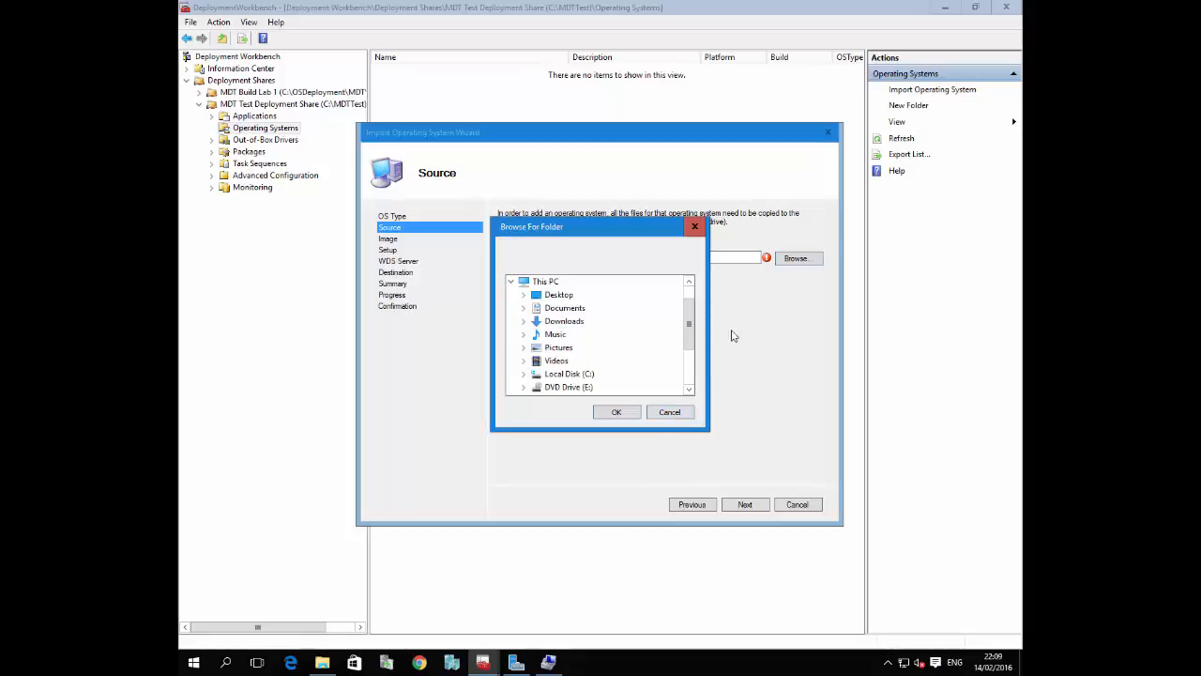
pyautogui.click(690, 361)
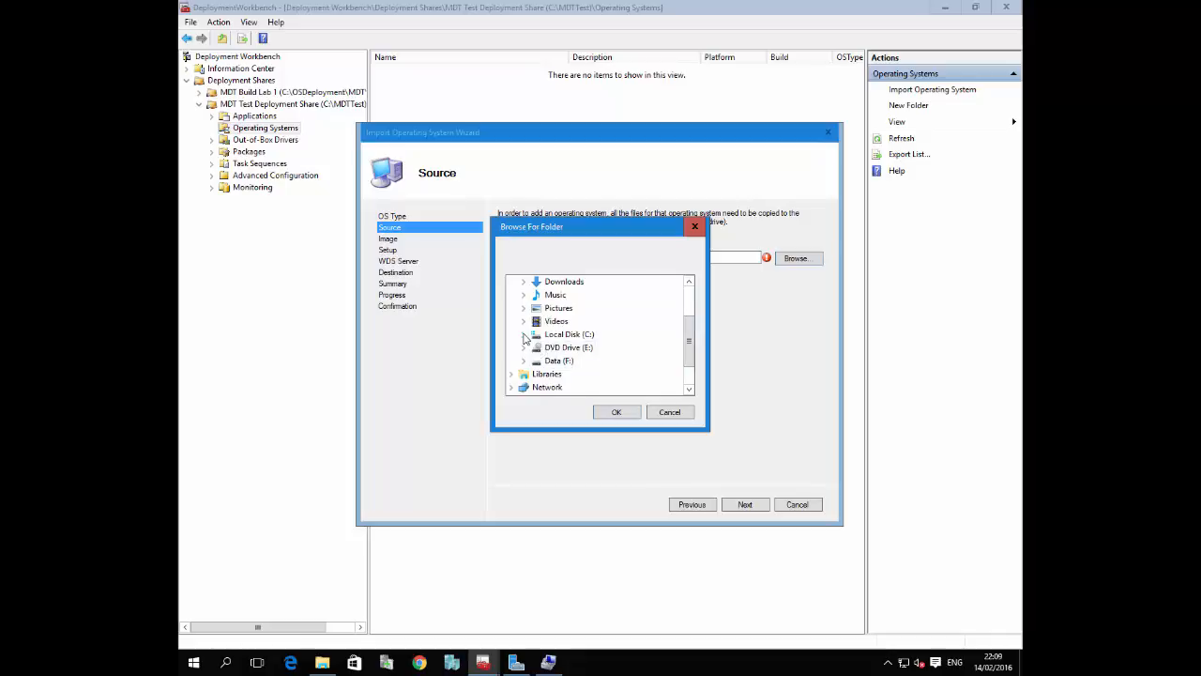
pyautogui.click(523, 335)
pyautogui.moveTo(689, 337); pyautogui.dragTo(688, 366)
# Switch to File Explorer and look through Data (F:) and its ISO folder for Windows 10 installation media
pyautogui.rightClick(621, 663)
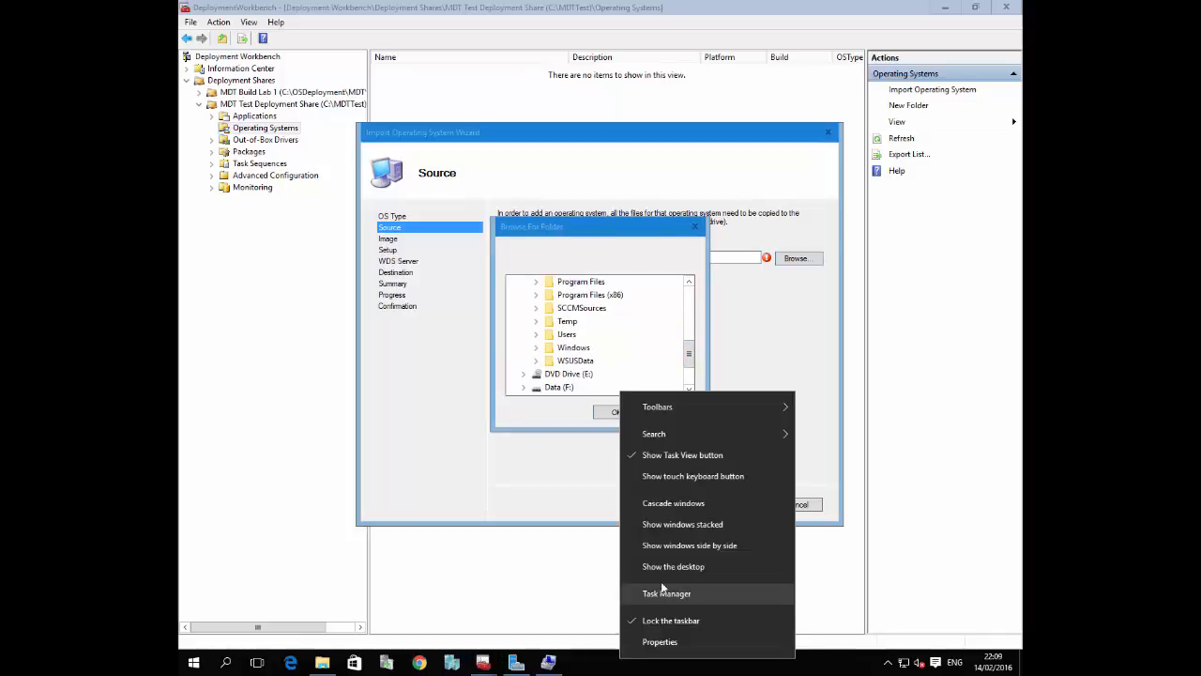
pyautogui.click(663, 572)
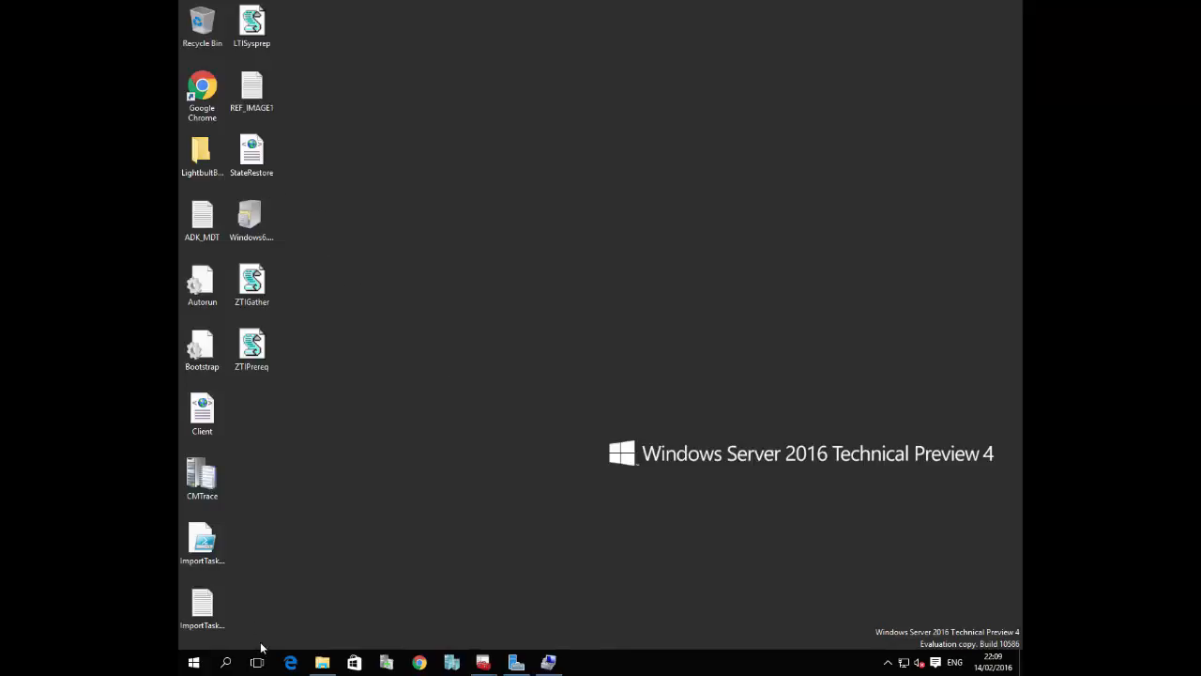
pyautogui.click(328, 662)
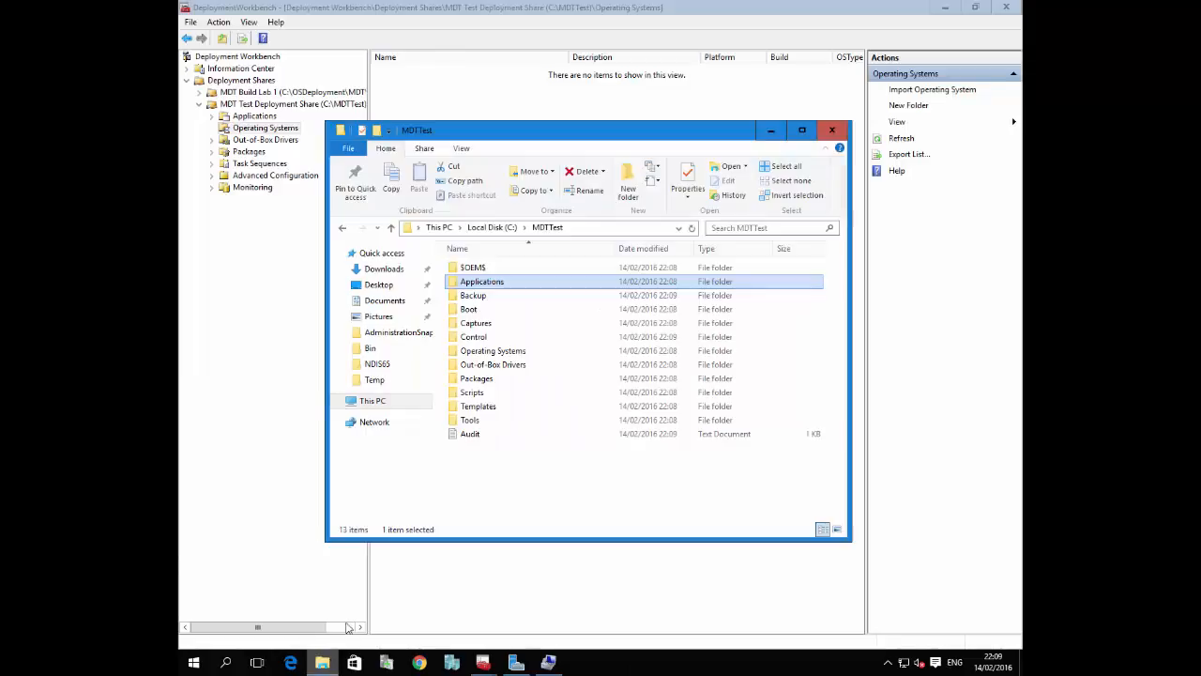
pyautogui.click(337, 401)
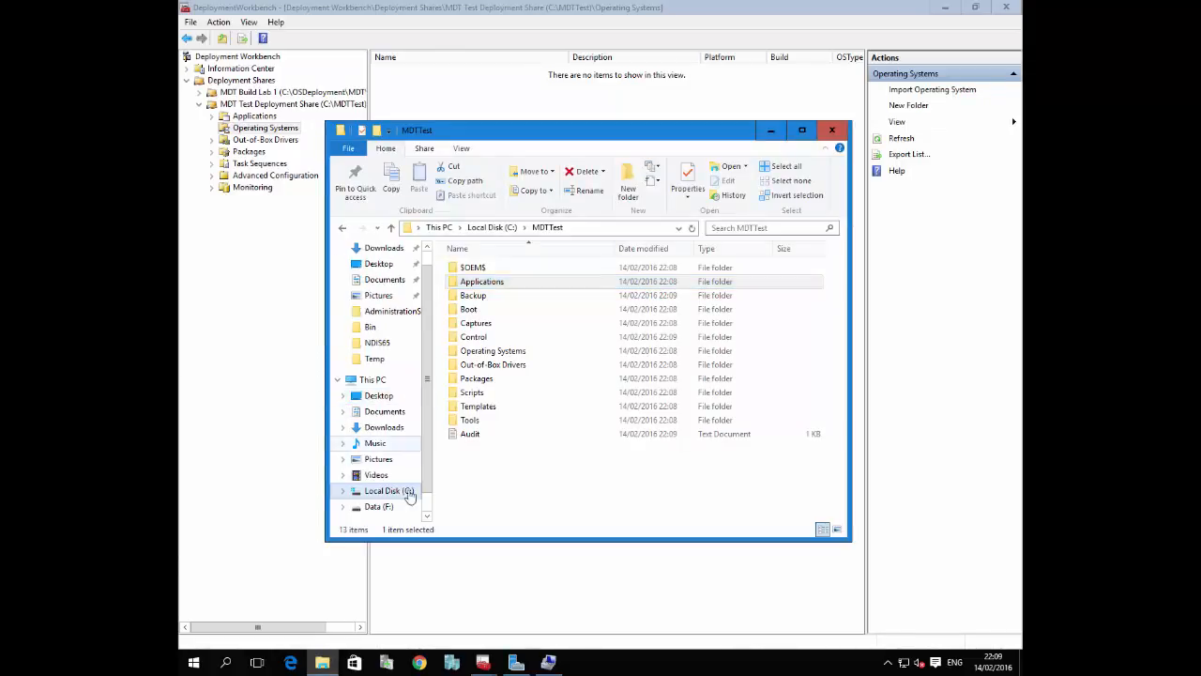
pyautogui.click(378, 506)
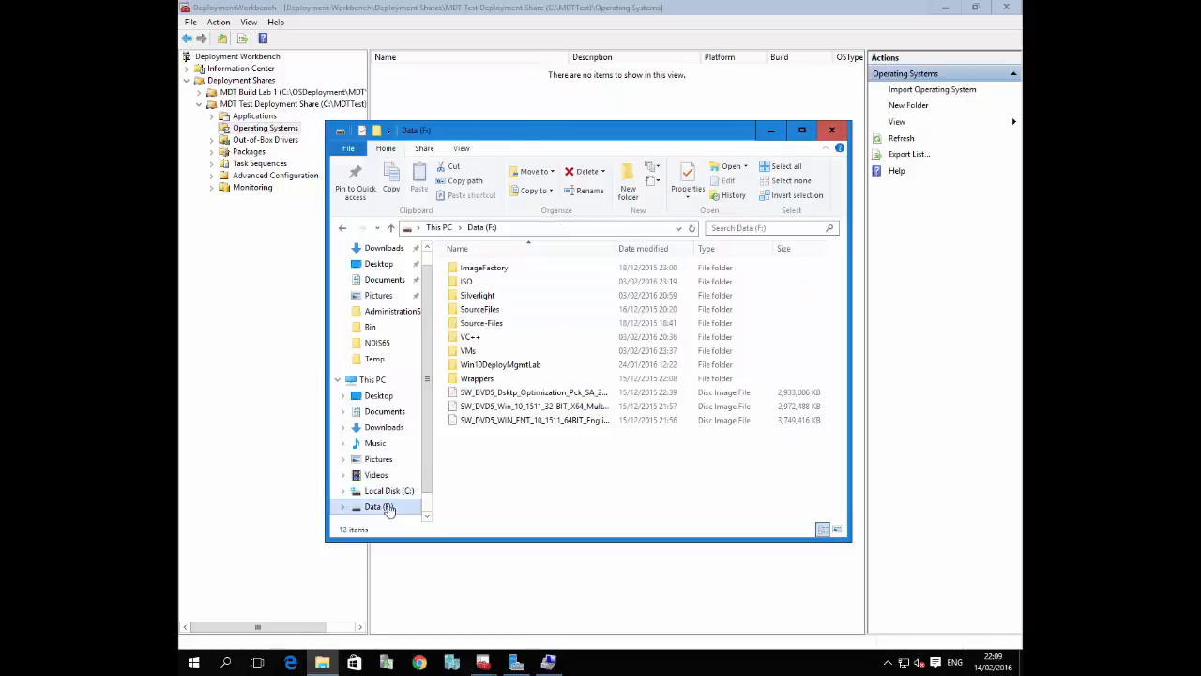
pyautogui.doubleClick(474, 281)
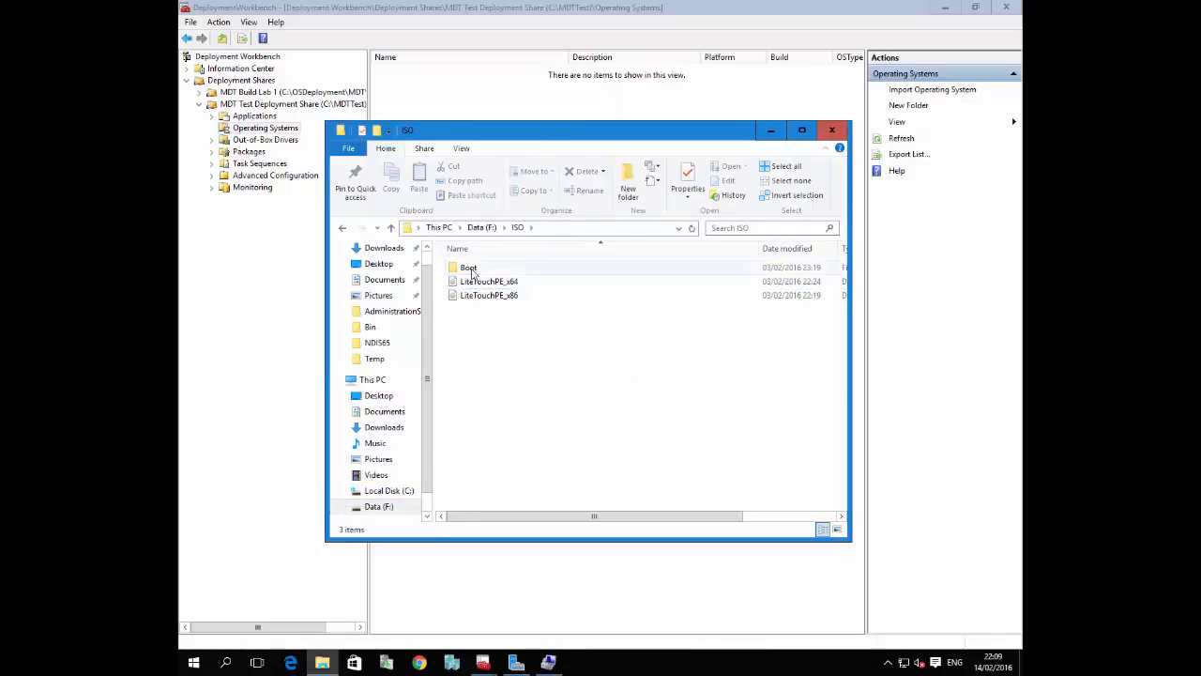
pyautogui.click(484, 229)
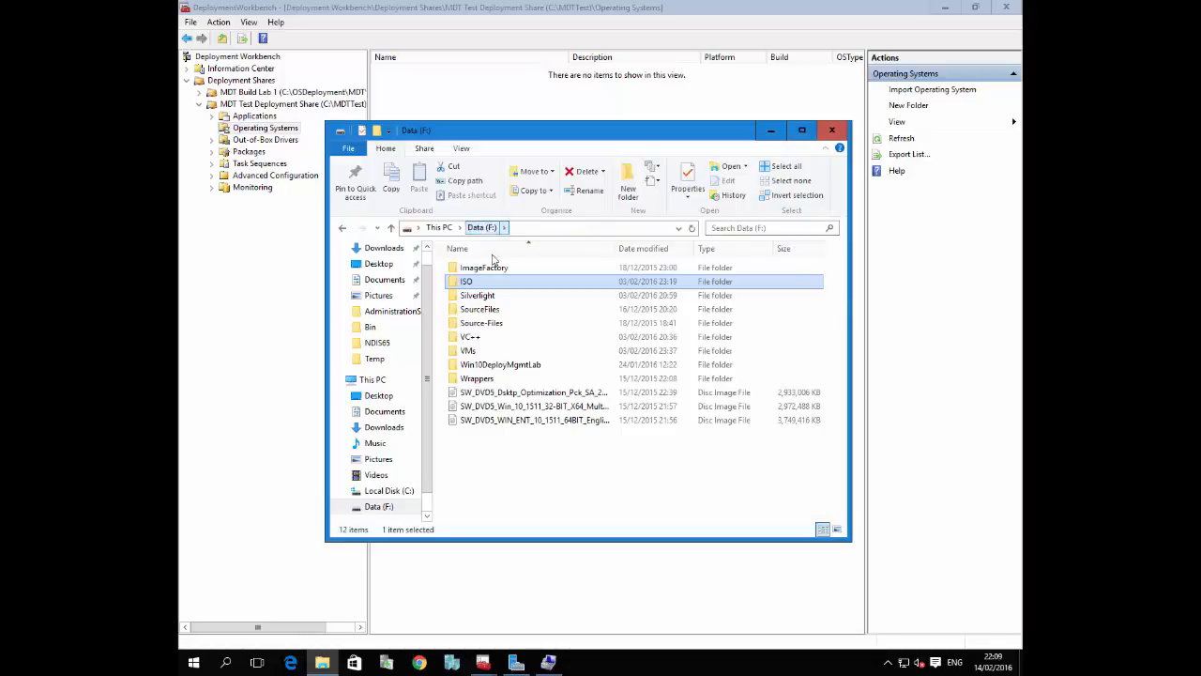
# Widen the file name column, mount the SW_DVD5_Win_10_1511_32-BIT_X64_MultiLang disc image from Data (F:) and return to the import wizard
pyautogui.moveTo(612, 248); pyautogui.dragTo(730, 248)
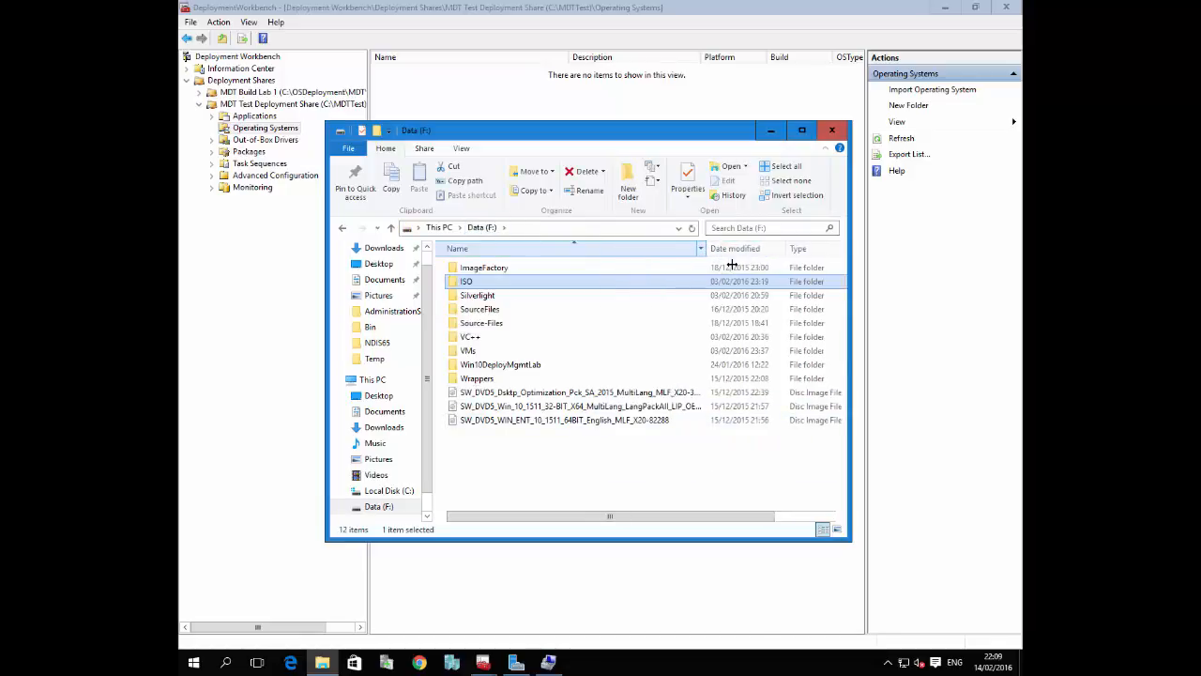
pyautogui.click(657, 406)
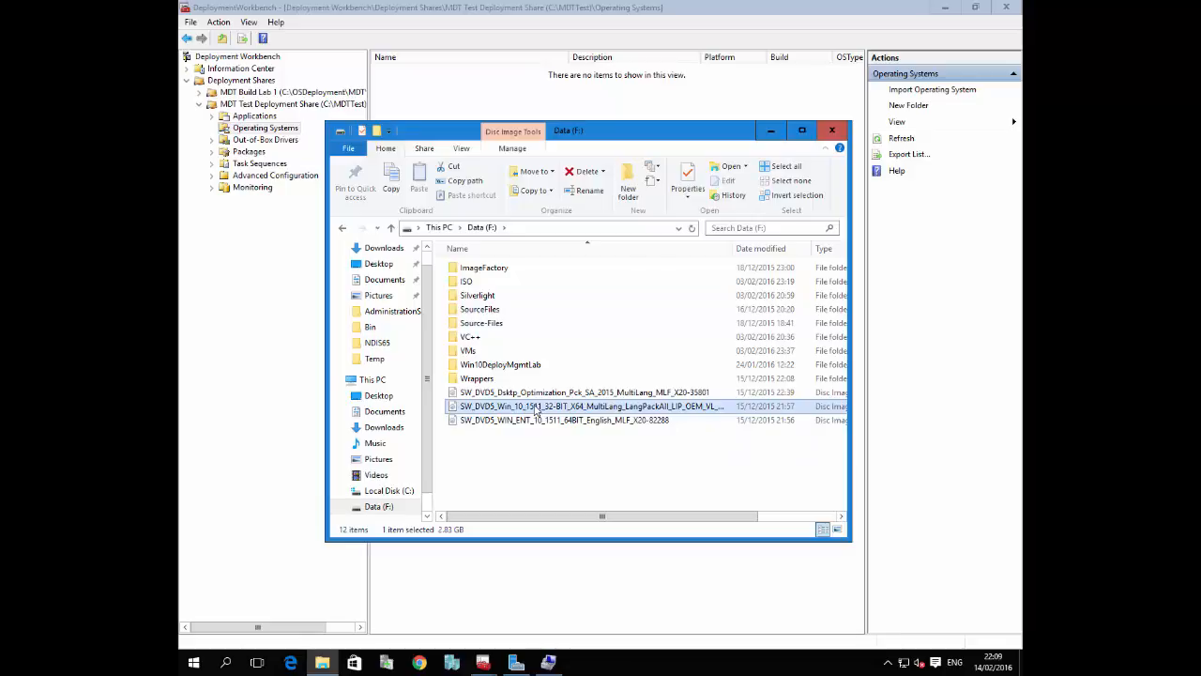
pyautogui.doubleClick(536, 410)
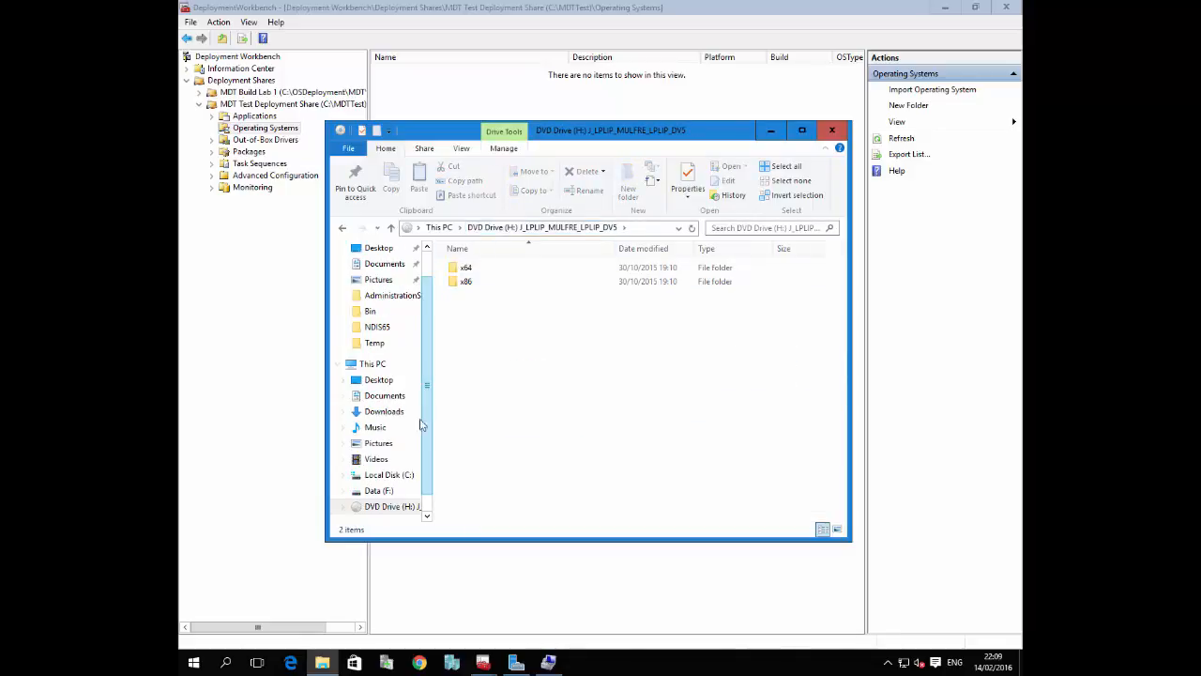
pyautogui.click(637, 231)
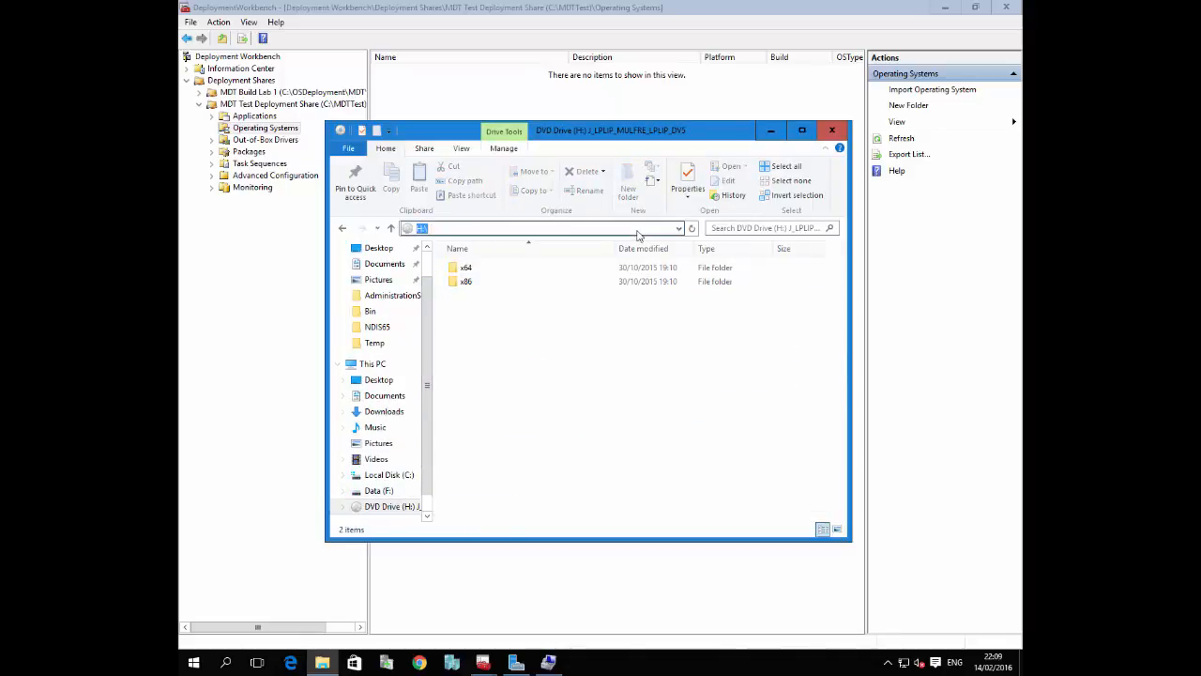
pyautogui.click(770, 131)
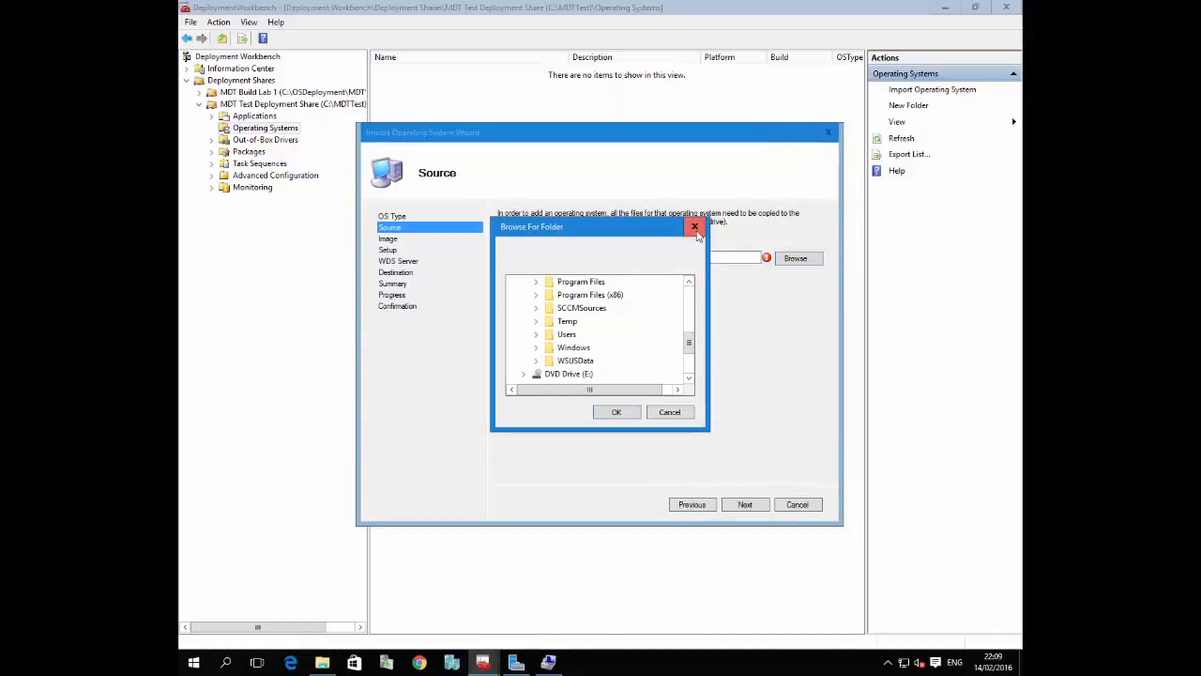
# Try to use the mounted DVD Drive (H:) as the import wizard's source directory
pyautogui.moveTo(689, 342); pyautogui.dragTo(665, 362)
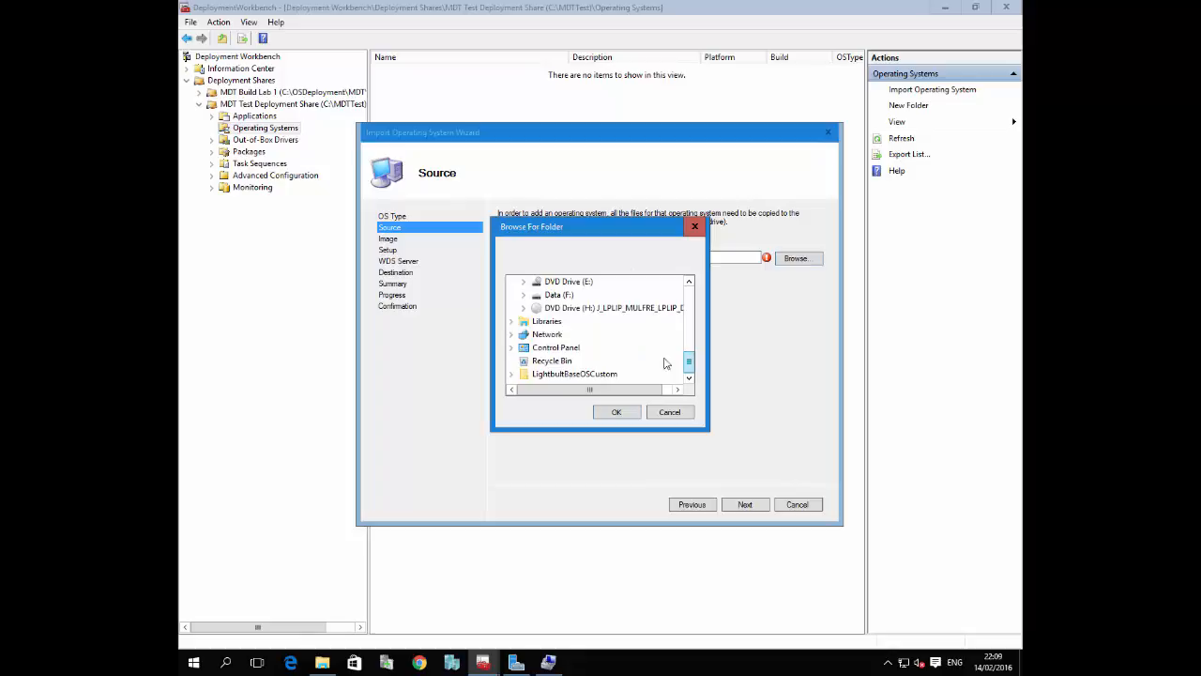
pyautogui.click(590, 310)
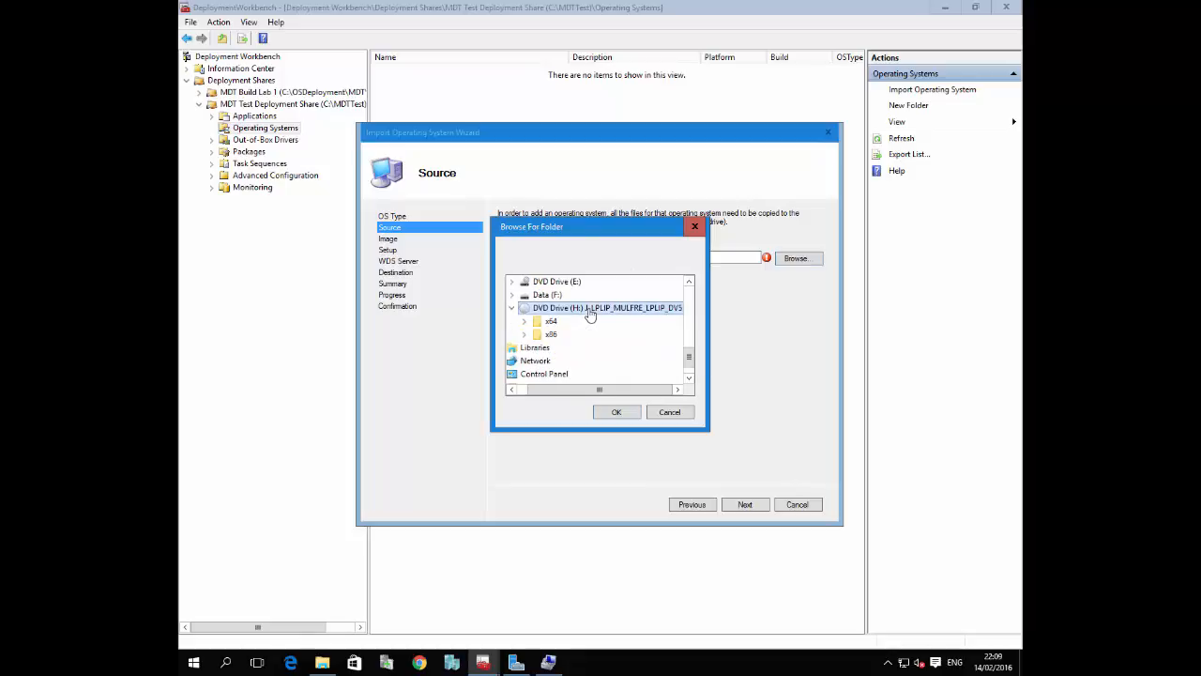
pyautogui.click(626, 418)
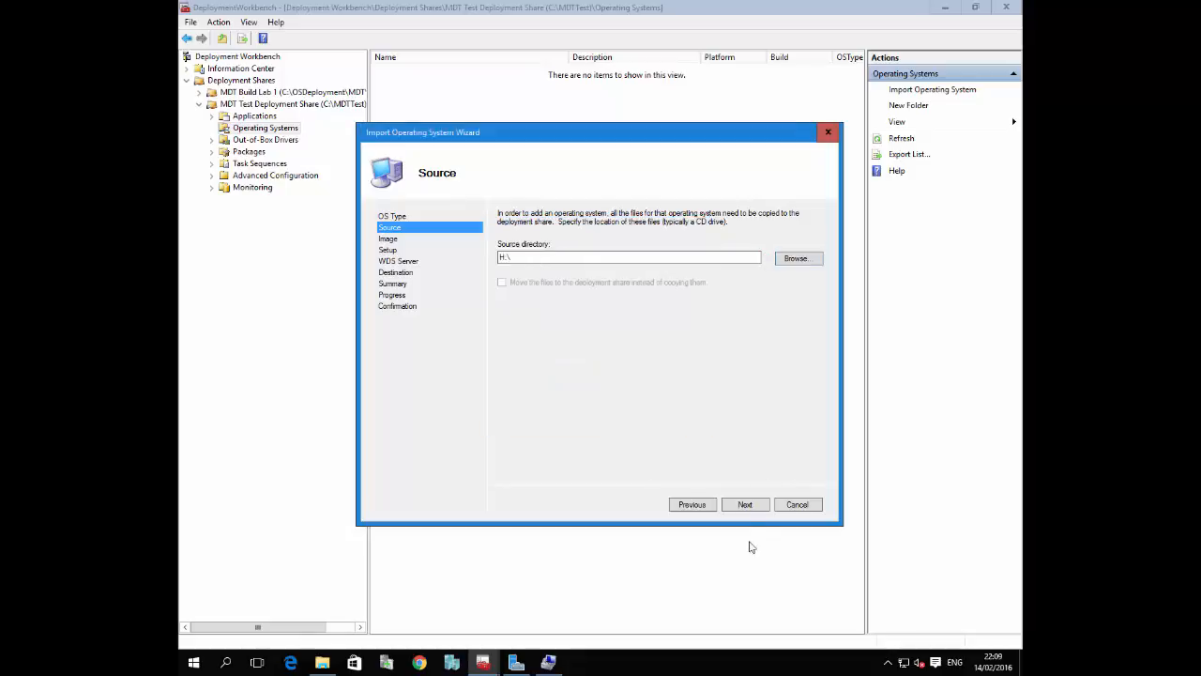
pyautogui.click(746, 506)
pyautogui.click(653, 372)
# Examine the x64 and x86 folders on DVD Drive (H:) for operating system files, then cancel the folder selection
pyautogui.click(788, 261)
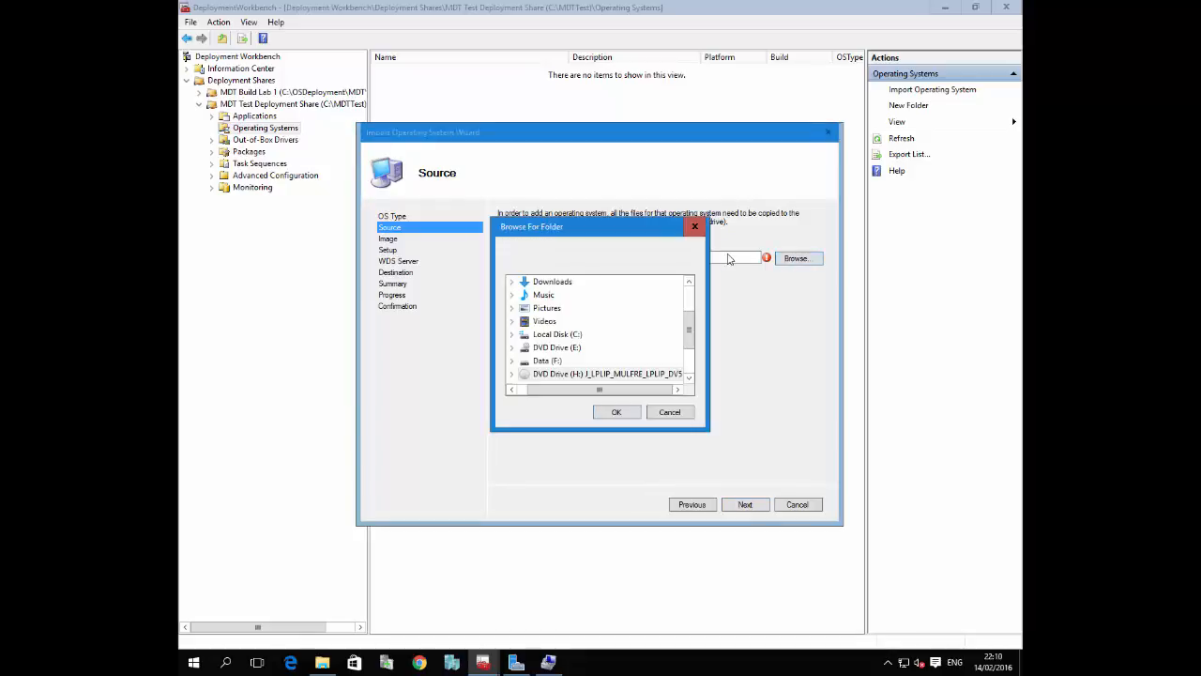
pyautogui.click(511, 374)
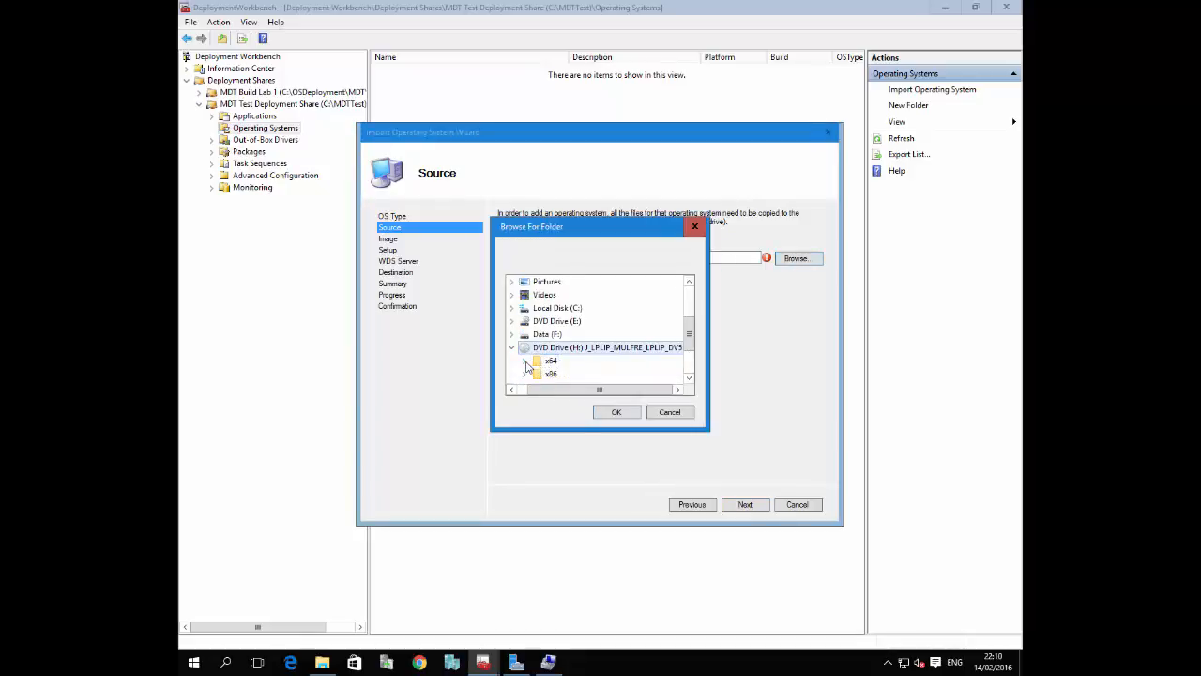
pyautogui.click(524, 361)
pyautogui.click(524, 309)
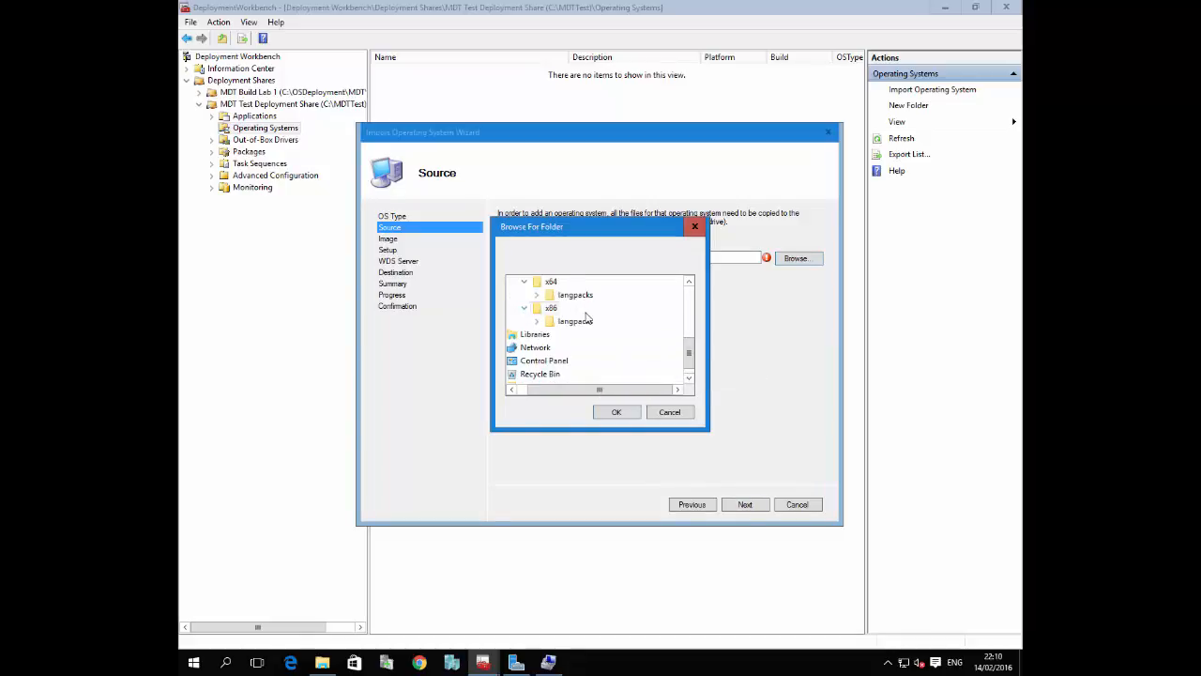
pyautogui.scroll(2, 656, 328)
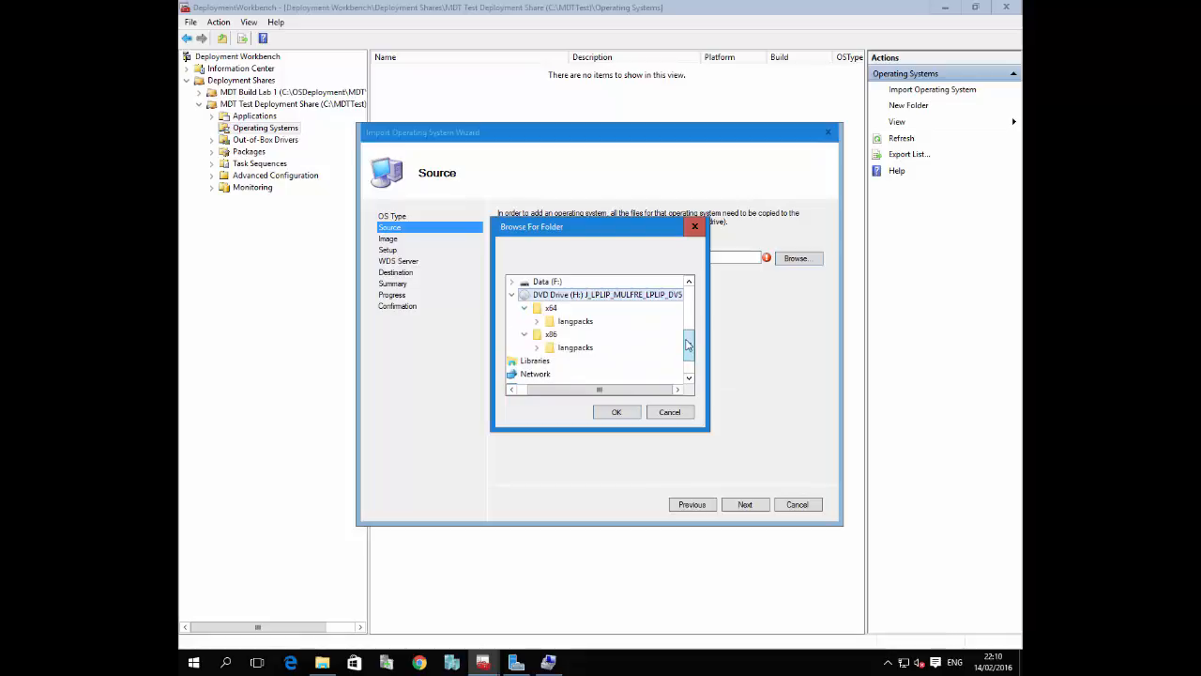
pyautogui.click(669, 412)
# Switch to File Explorer and eject the mounted DVD Drive (H:)
pyautogui.click(325, 663)
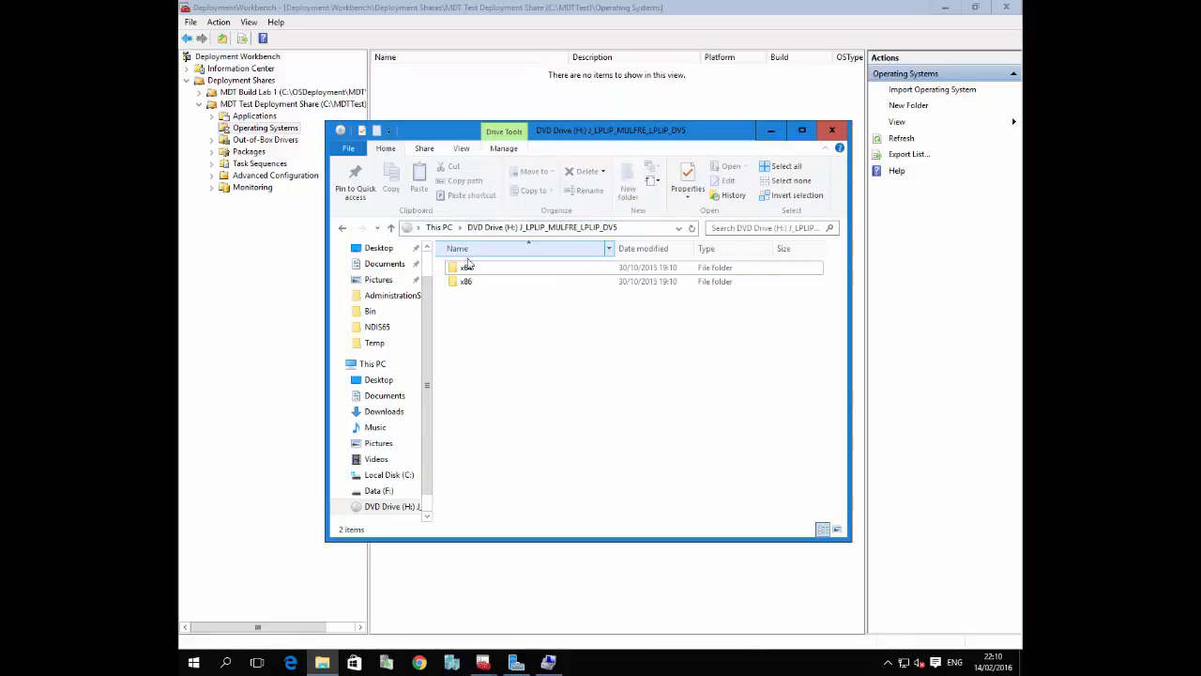
pyautogui.click(386, 507)
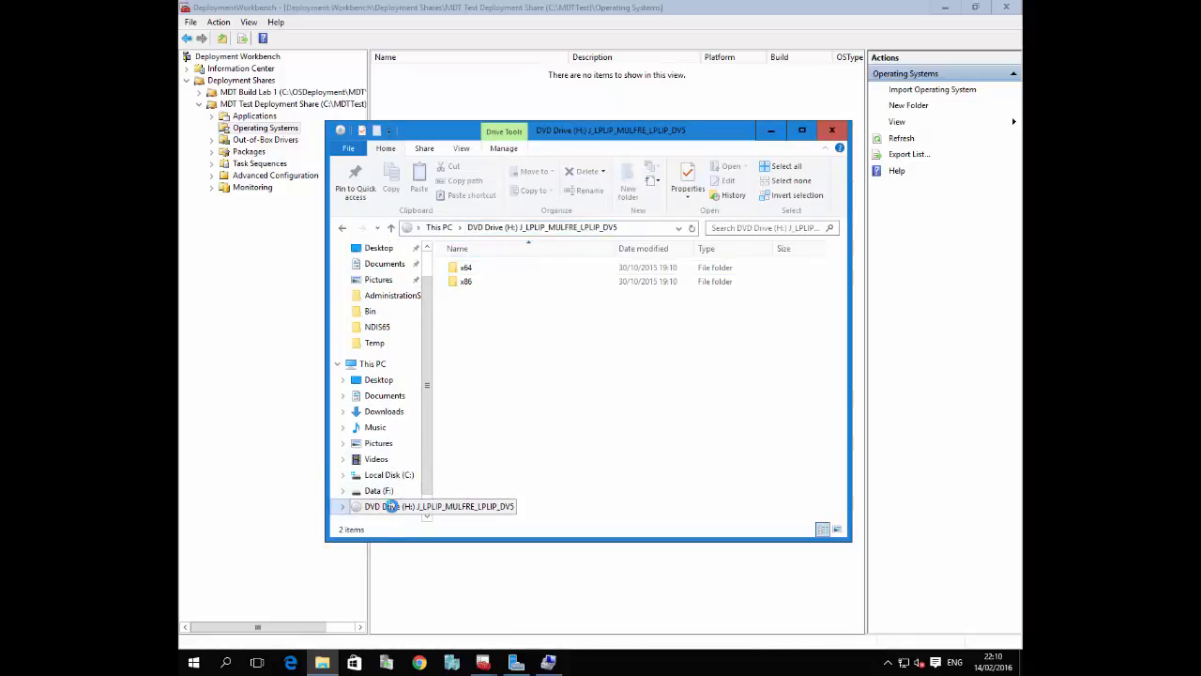
pyautogui.rightClick(387, 506)
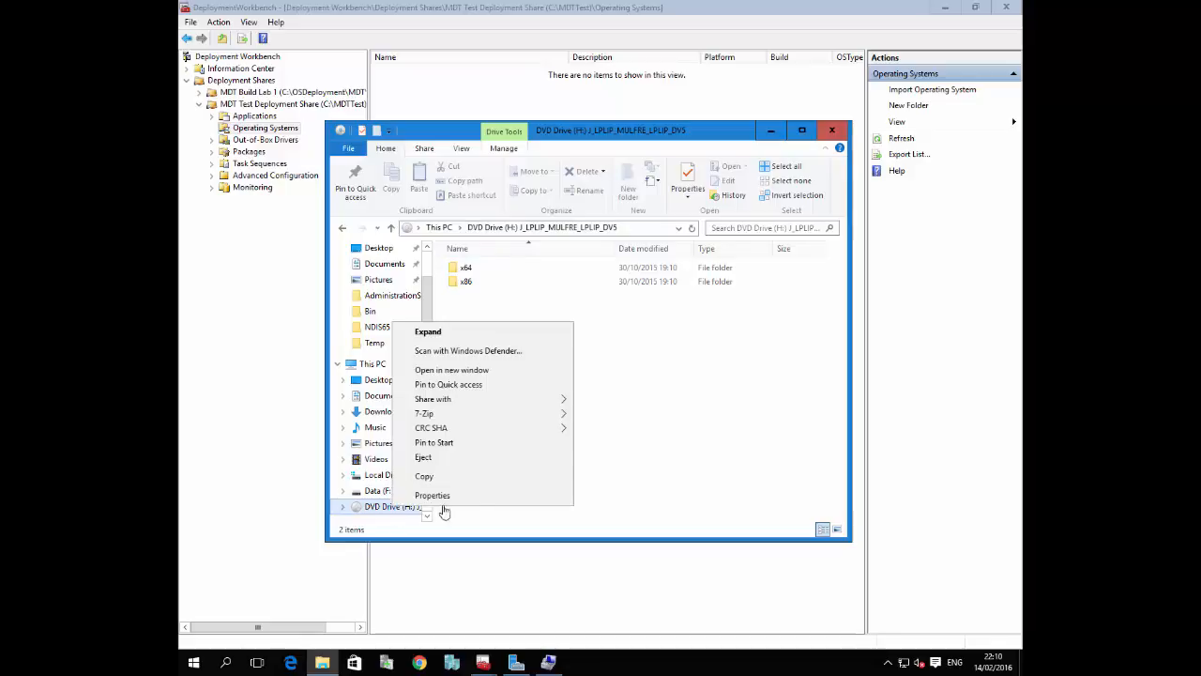
pyautogui.click(456, 458)
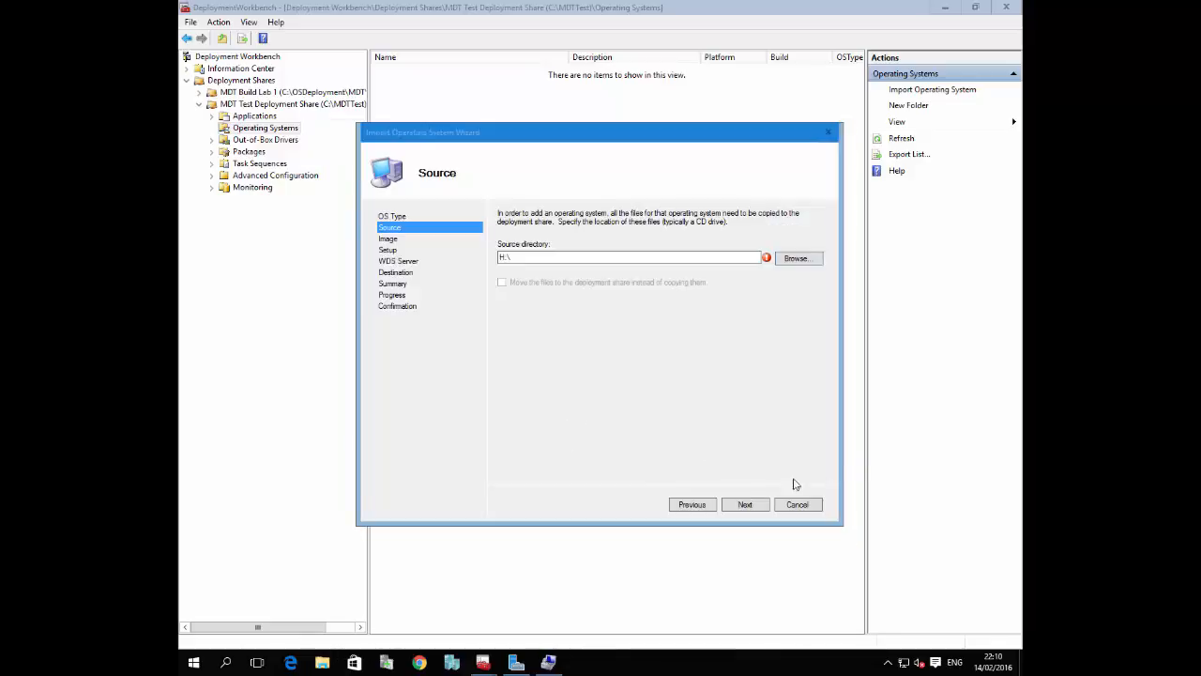
# Mount the SW_DVD5_WIN_ENT_10_1511_64BIT_English_MLF_X20-82288 disc image from Data (F:) in File Explorer
pyautogui.click(322, 663)
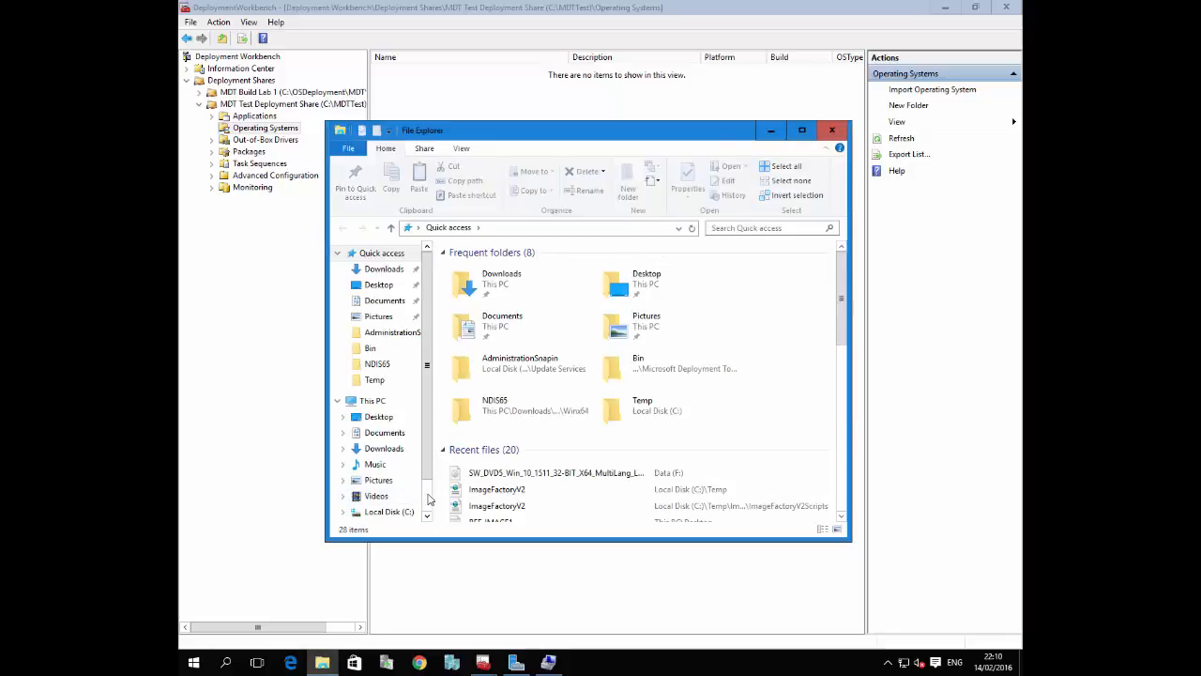
pyautogui.scroll(-1, 383, 481)
pyautogui.click(379, 476)
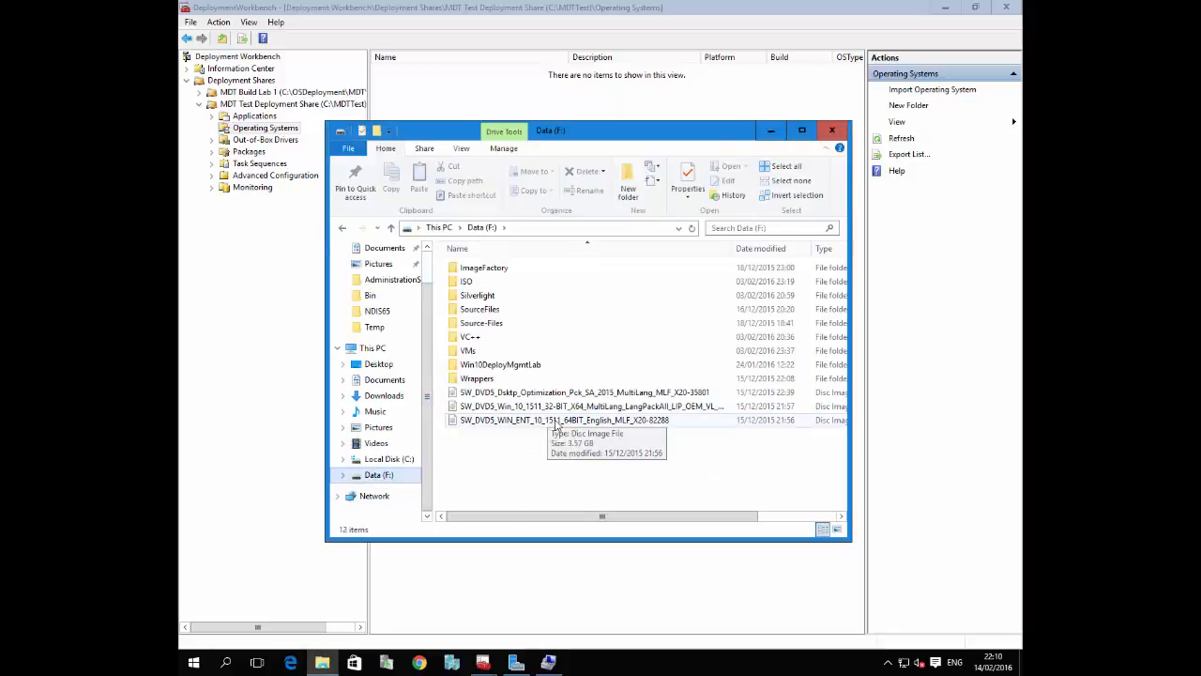
pyautogui.doubleClick(603, 421)
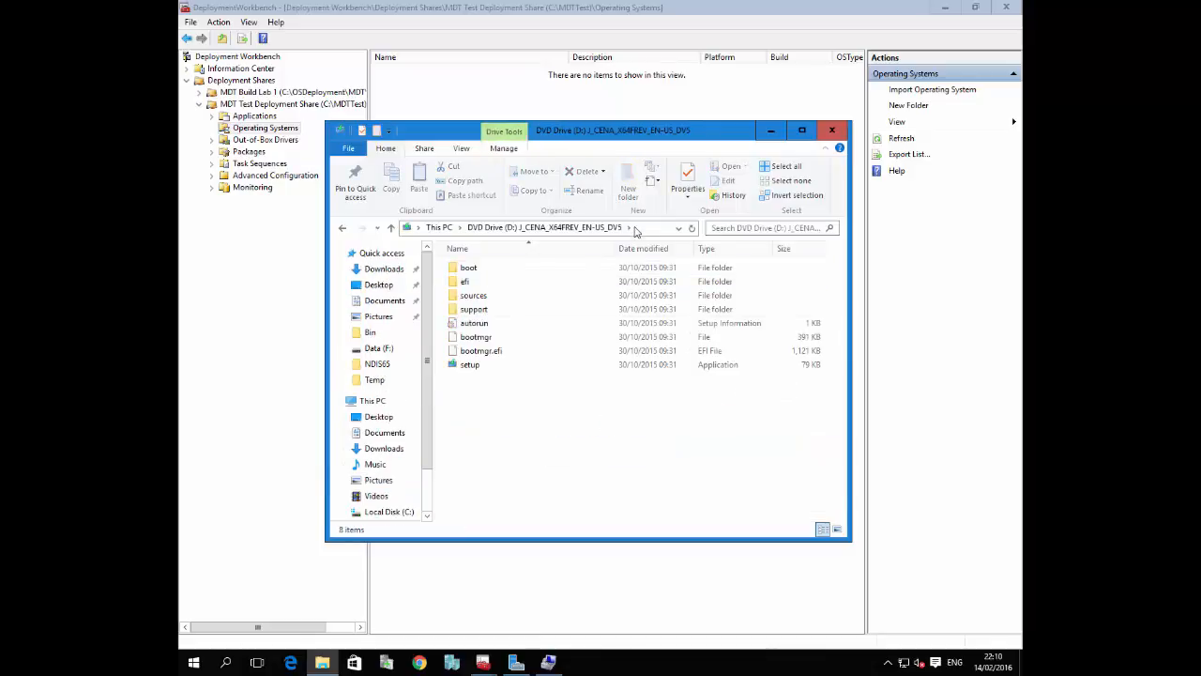
# Copy the mounted drive's path, set it as the wizard's source directory D:\ and continue to the destination settings
pyautogui.click(636, 228)
pyautogui.hotkey('ctrl', 'c')
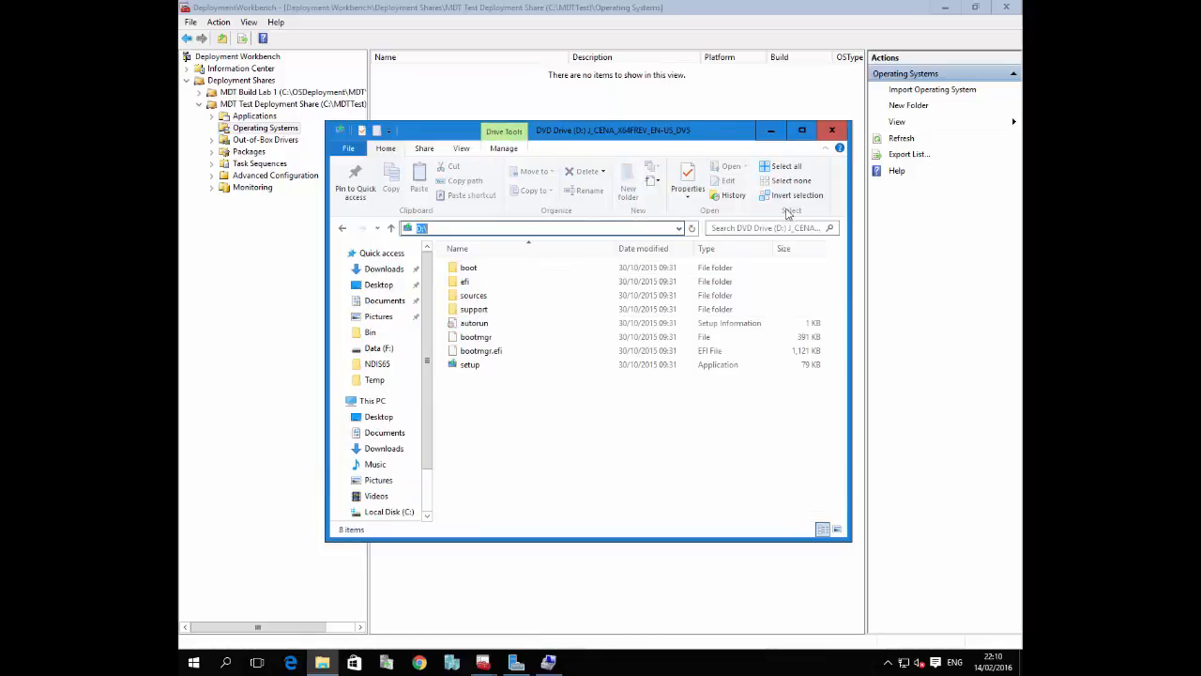
pyautogui.click(771, 131)
pyautogui.moveTo(517, 259); pyautogui.dragTo(419, 260)
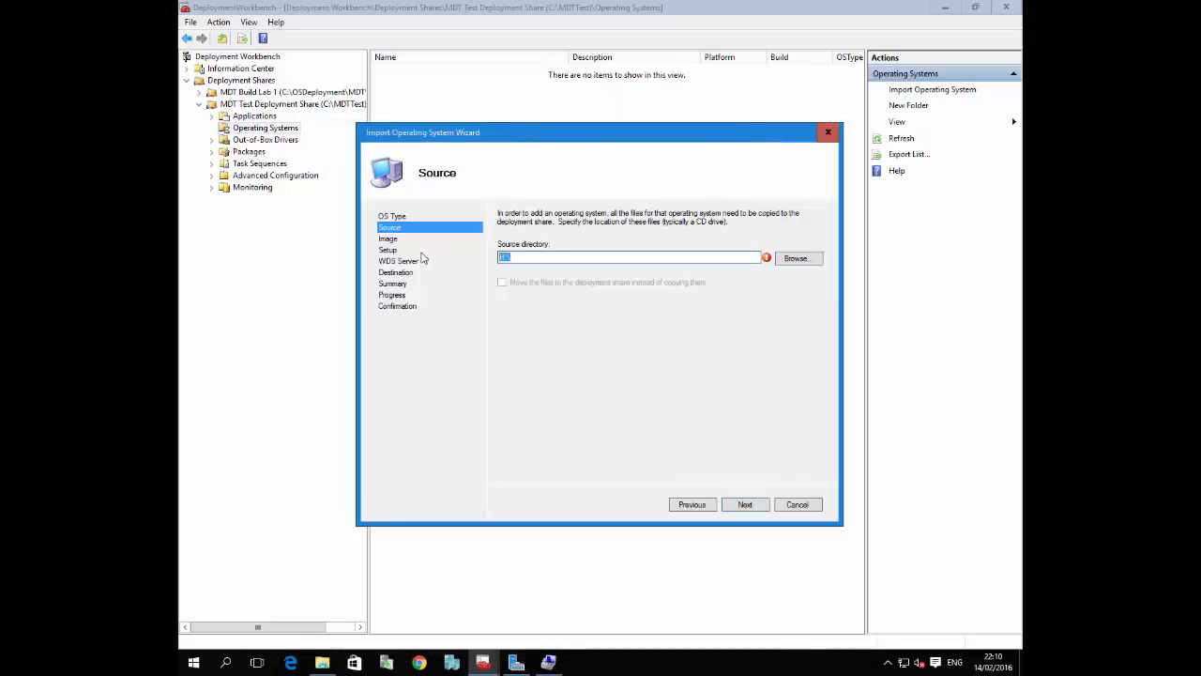
pyautogui.hotkey('ctrl', 'v')
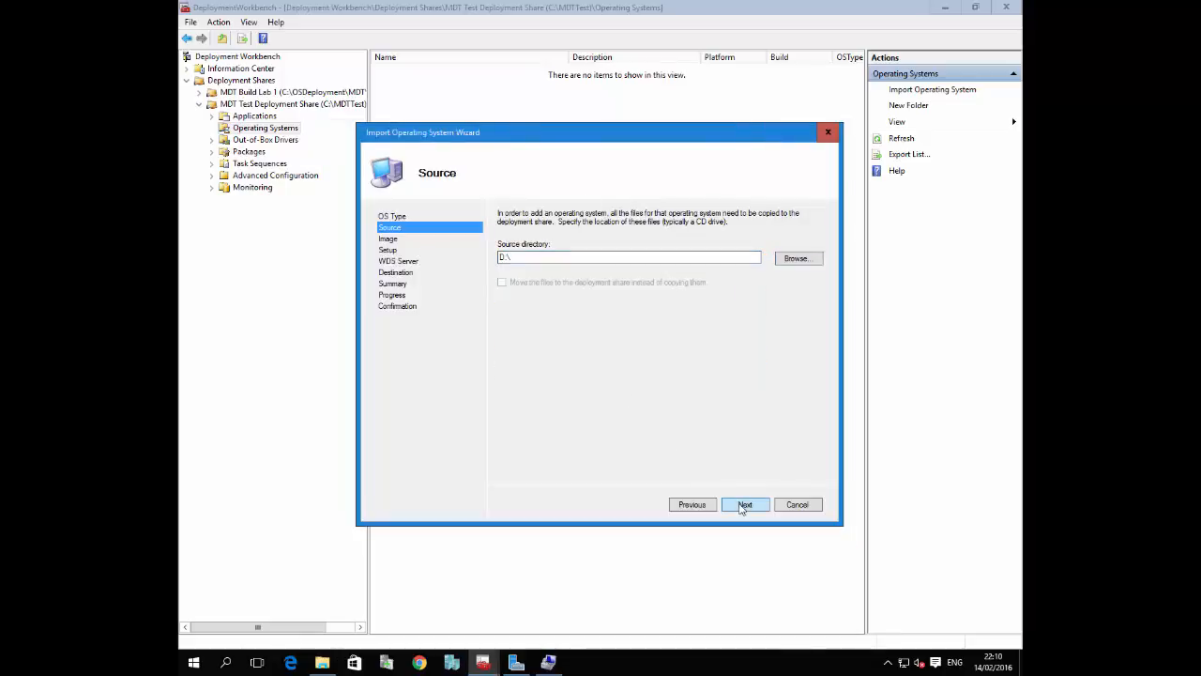
pyautogui.click(742, 504)
# Set the destination directory name to Windows 10 Enterprise 1511 - TH2 and start importing the operating system
pyautogui.click(556, 248)
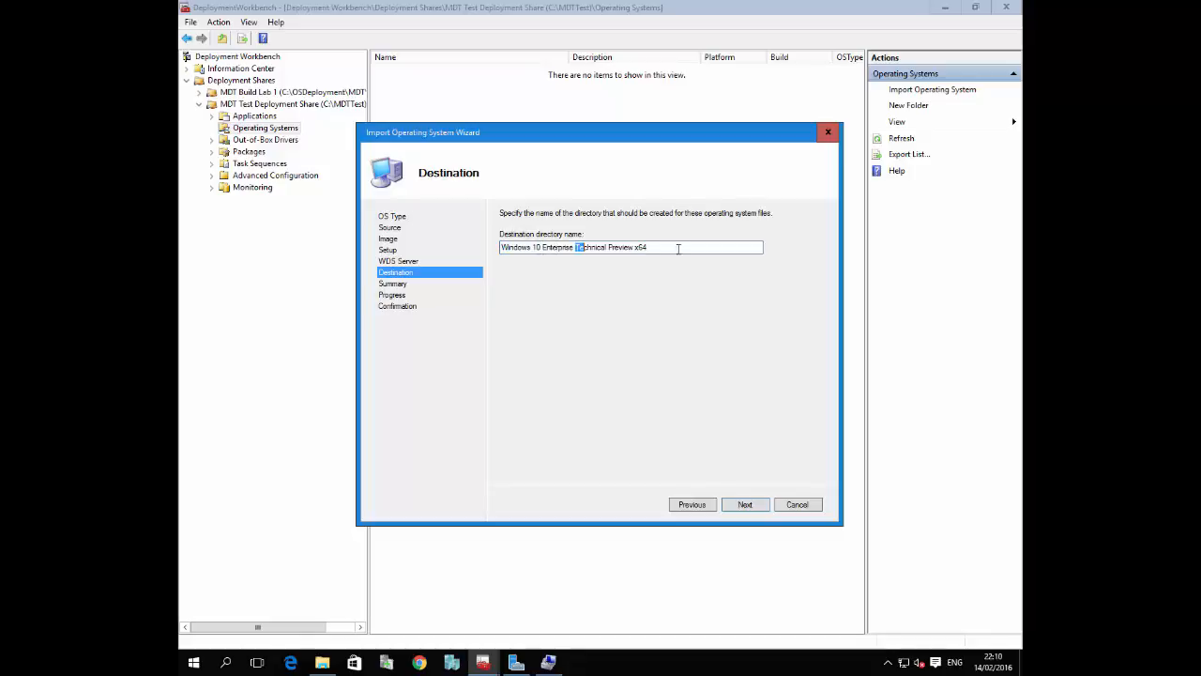
pyautogui.moveTo(677, 248); pyautogui.dragTo(799, 267)
pyautogui.write('1511 - TH"')
pyautogui.press('BackSpace')
pyautogui.write('2')
pyautogui.click(744, 504)
pyautogui.click(744, 505)
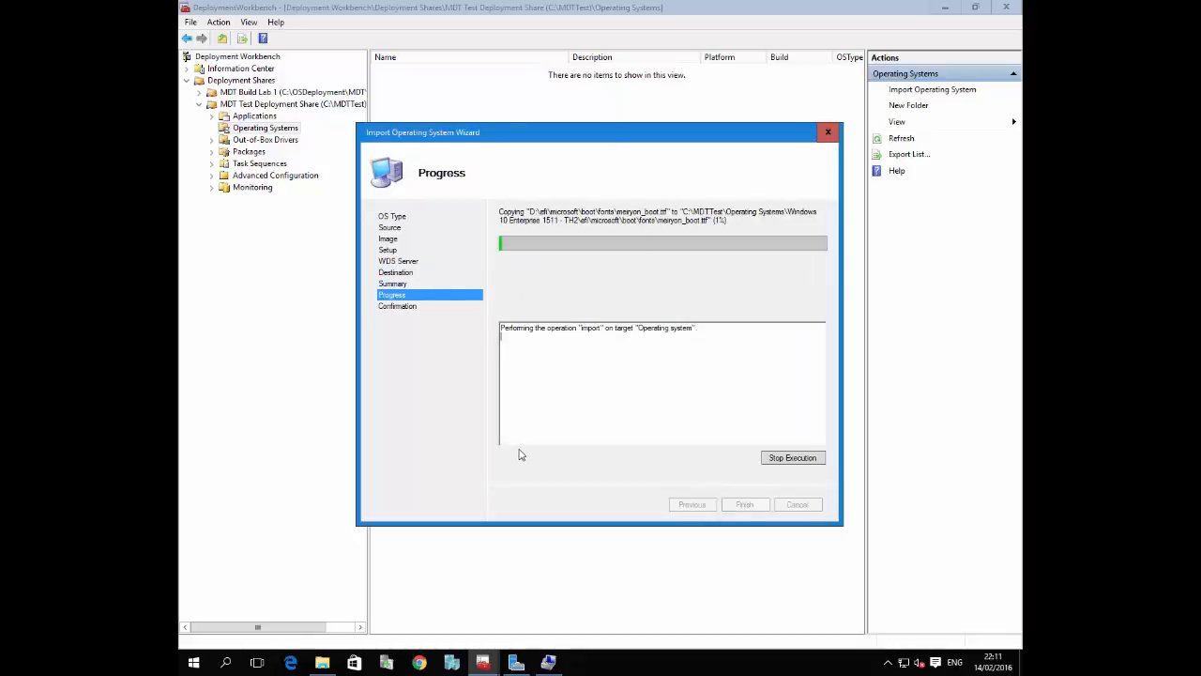
# Inspect the MDTTest\Operating Systems folder on Local Disk (C:) in File Explorer, then return to Deployment Workbench
pyautogui.click(322, 663)
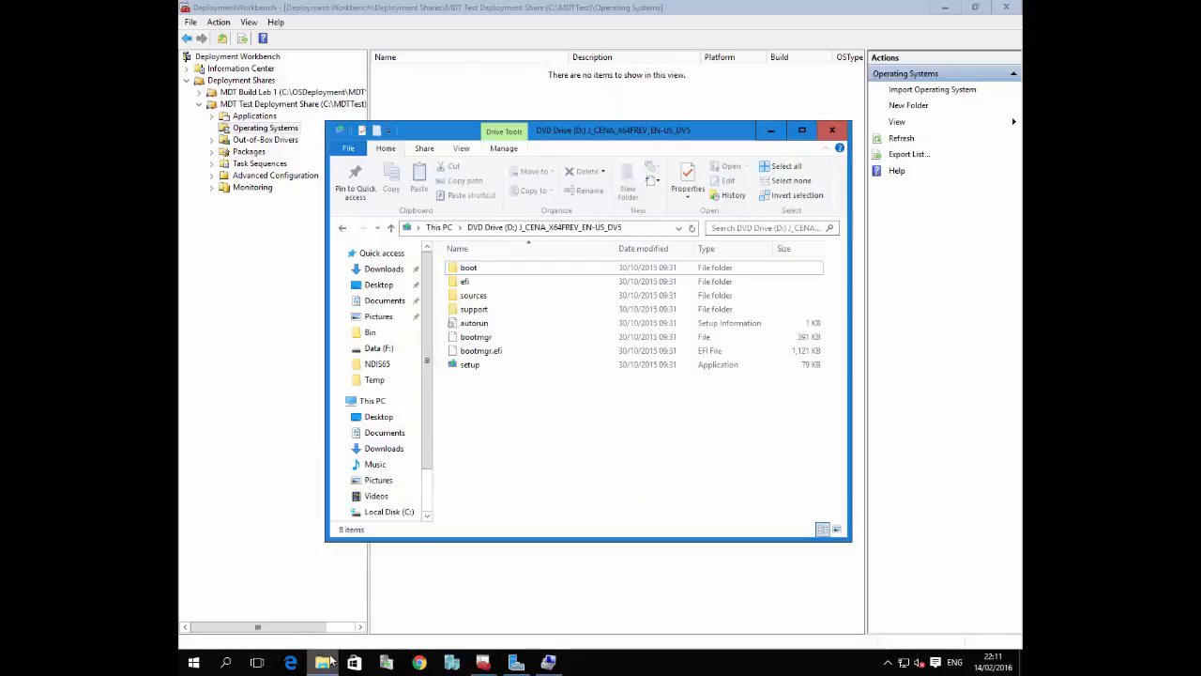
pyautogui.click(392, 512)
pyautogui.doubleClick(475, 323)
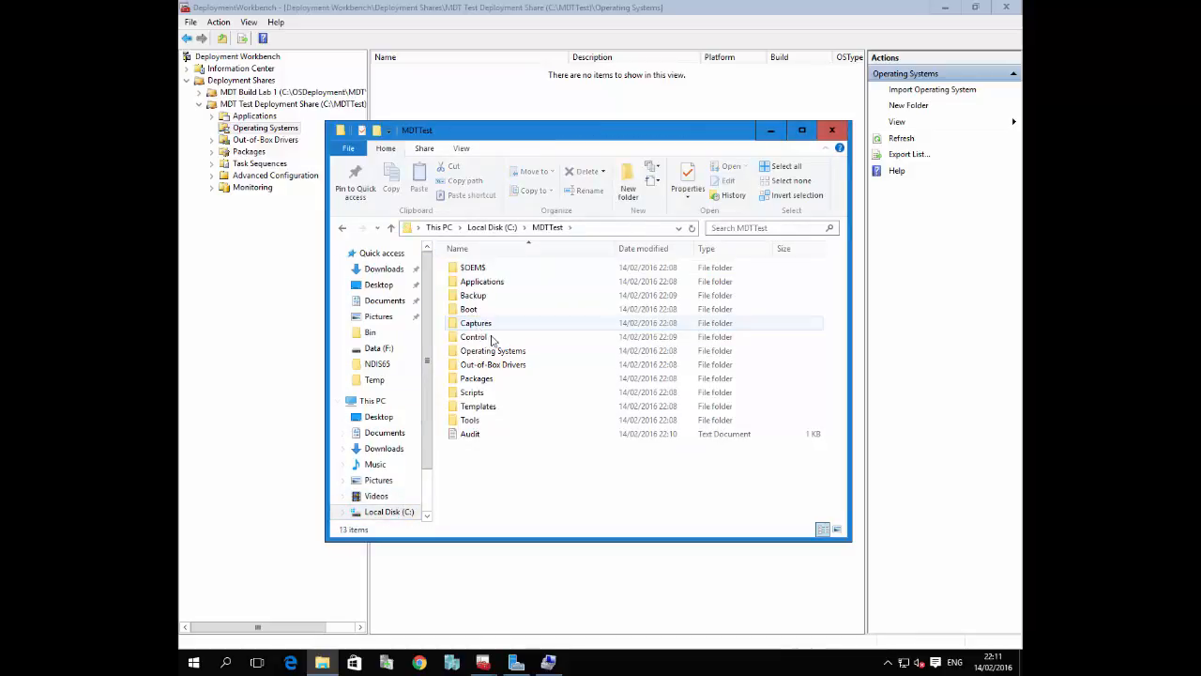
pyautogui.click(497, 352)
pyautogui.doubleClick(502, 355)
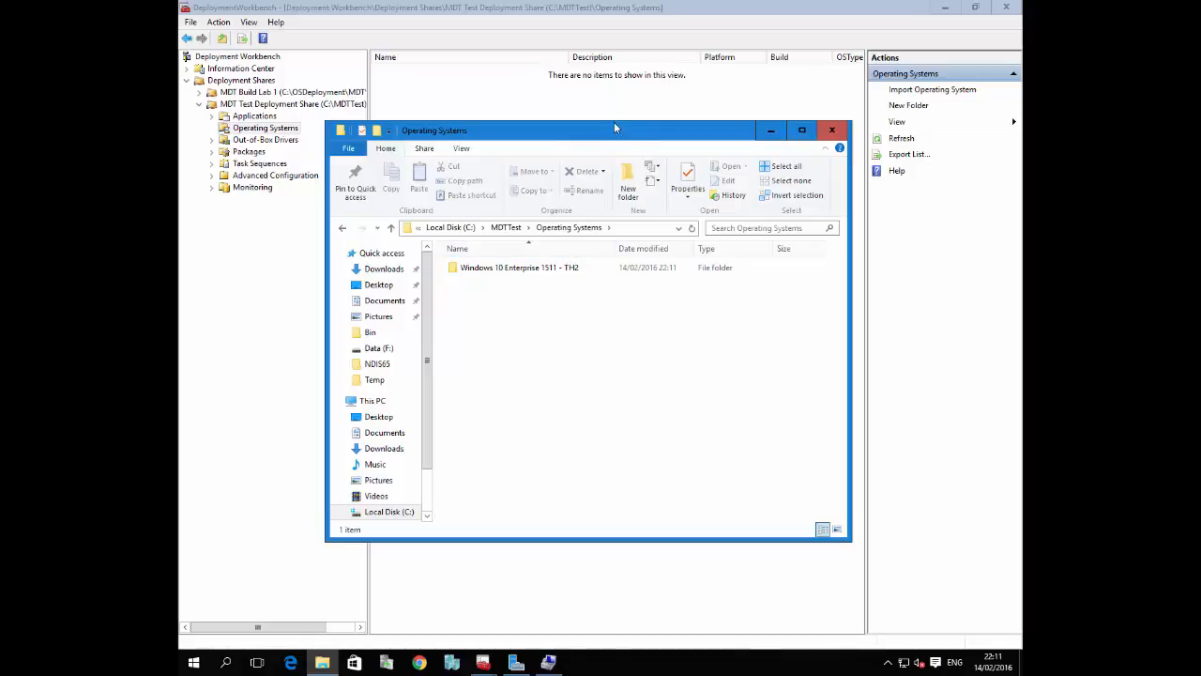
pyautogui.moveTo(614, 123); pyautogui.dragTo(662, 112)
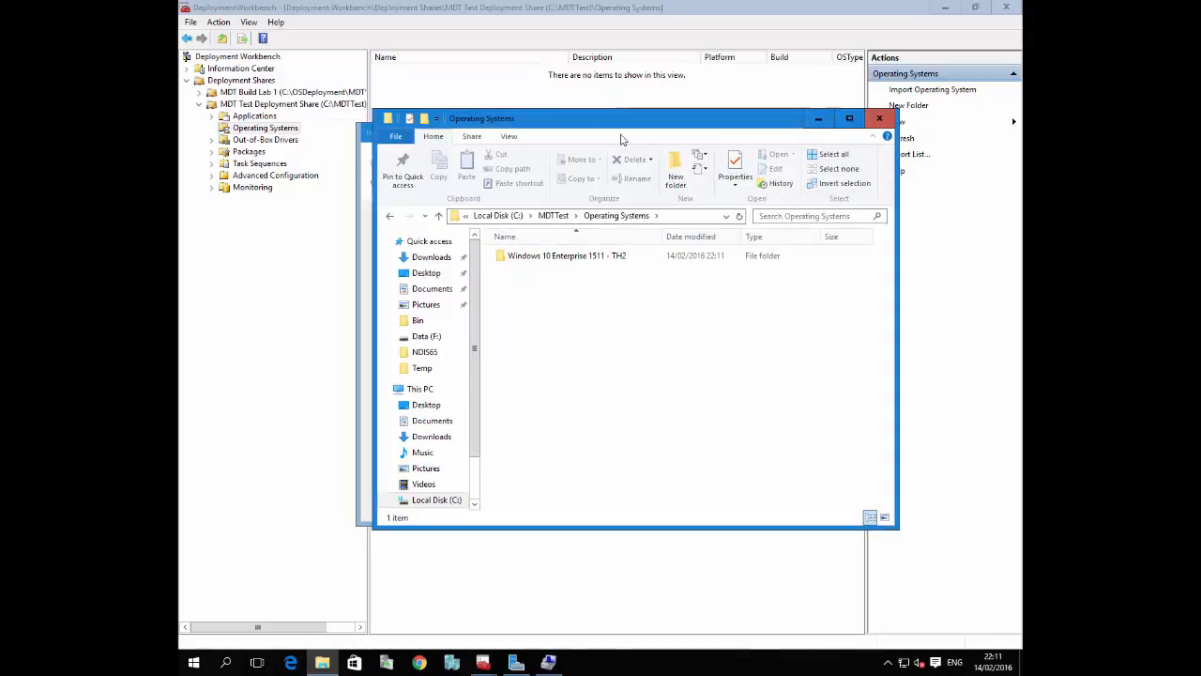
pyautogui.click(253, 134)
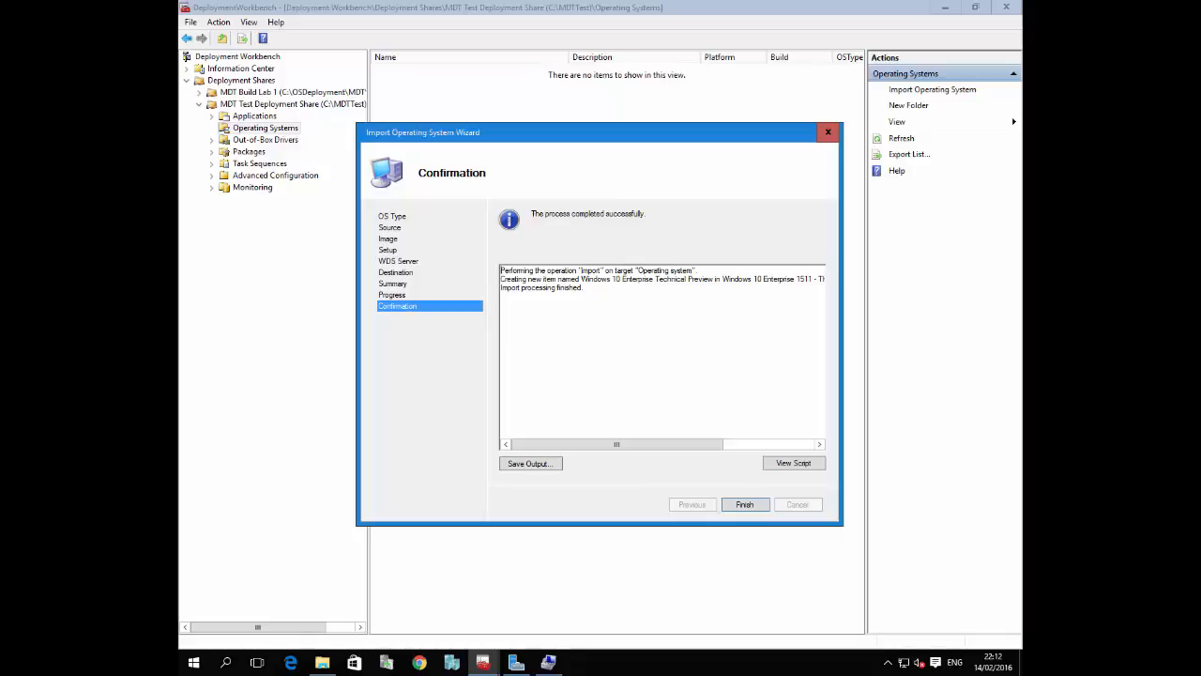
# Finish the import wizard and rename the imported operating system as Windows 10 1511 - TH2
pyautogui.click(743, 505)
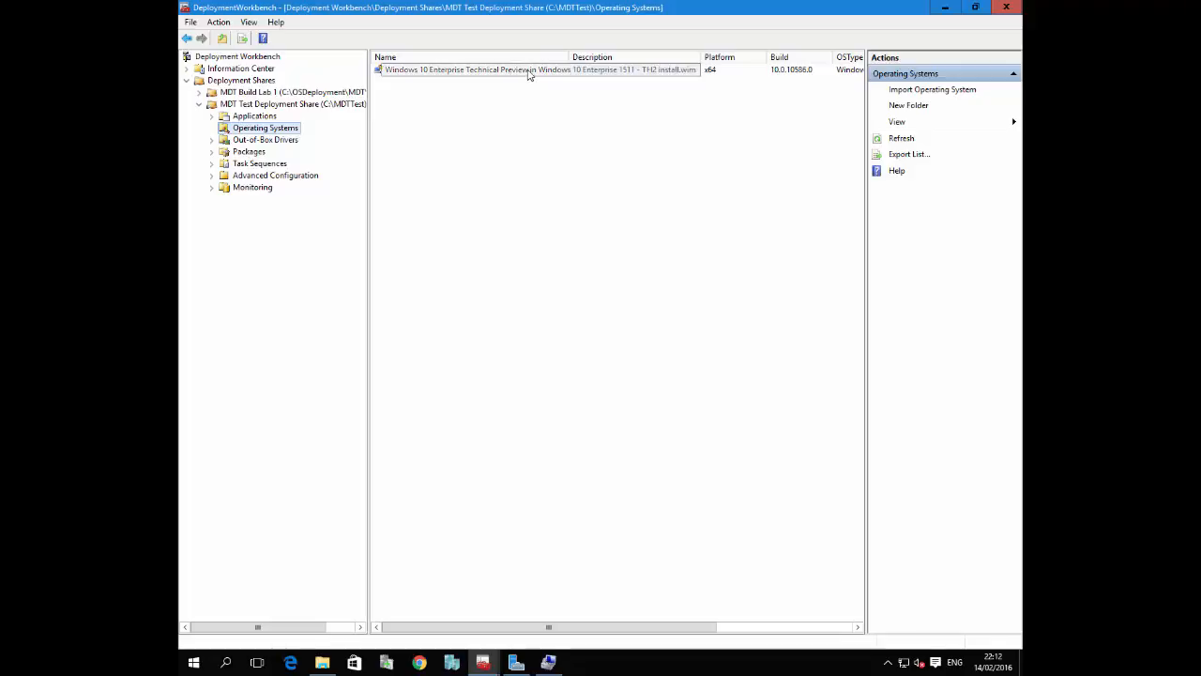
pyautogui.click(524, 71)
pyautogui.rightClick(554, 71)
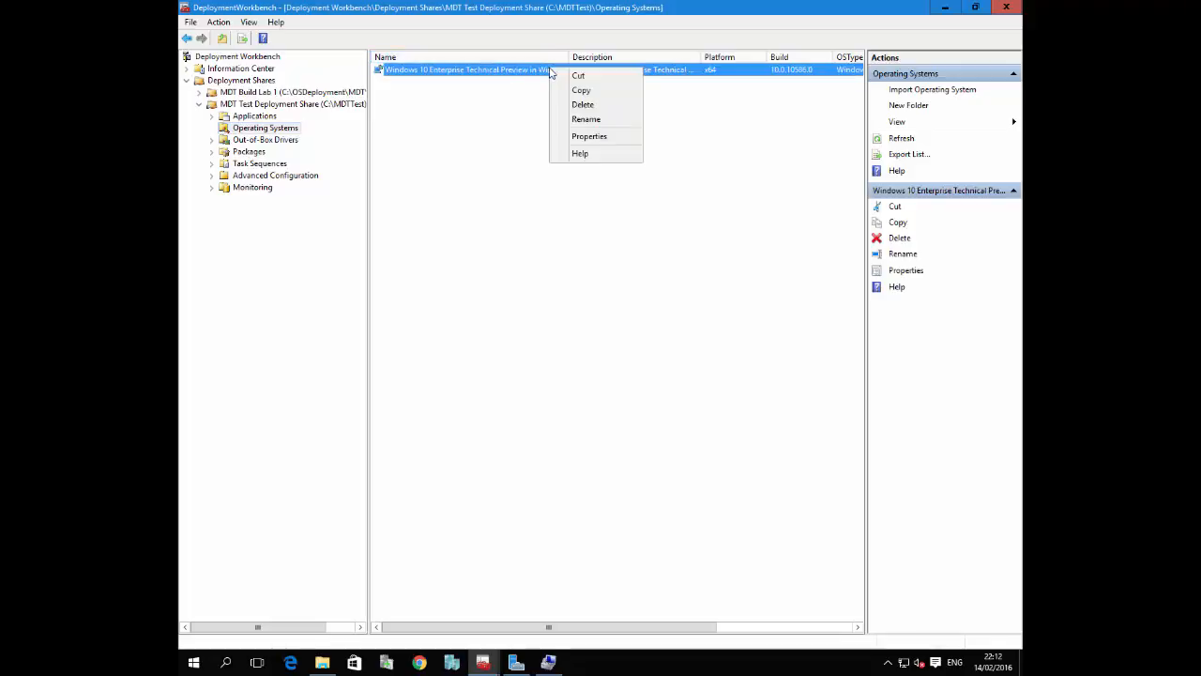
pyautogui.click(588, 119)
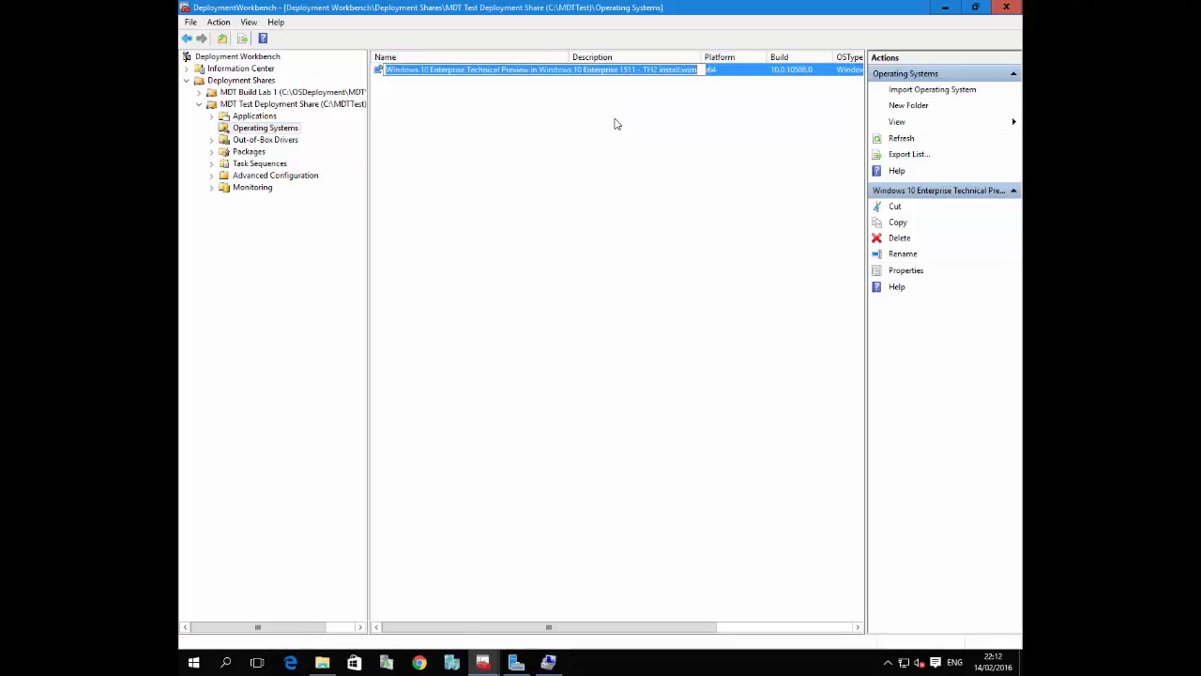
pyautogui.write('Windows 1')
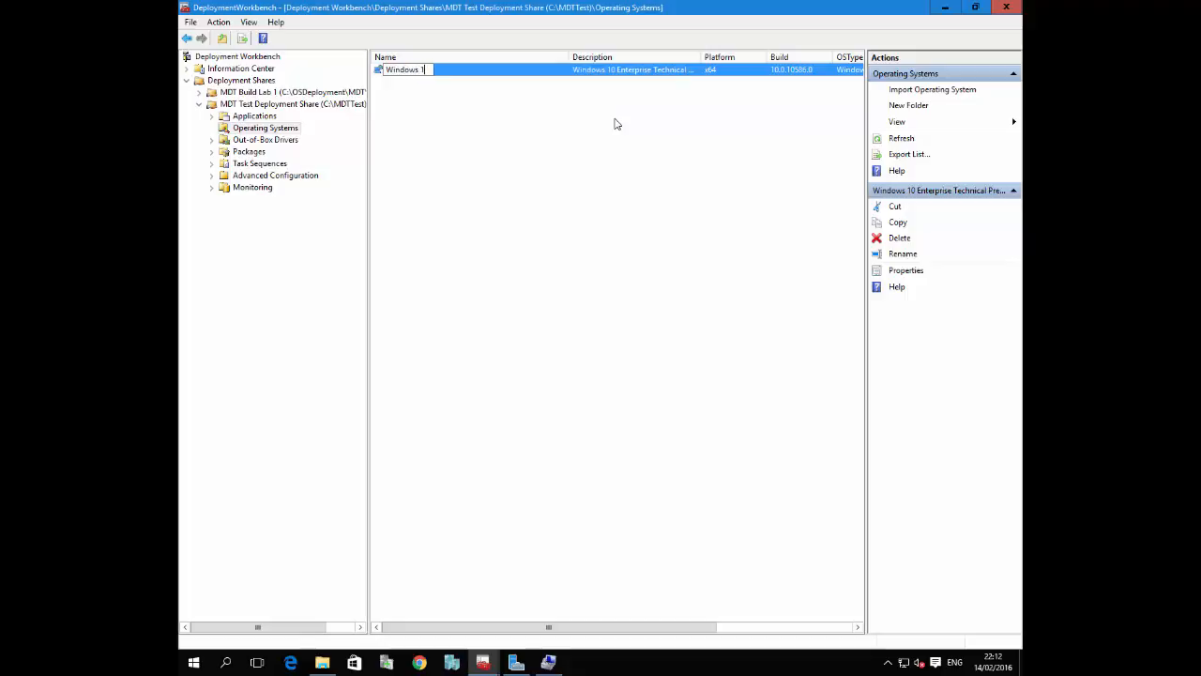
pyautogui.write('0 1511 - TH2')
pyautogui.press('Return')
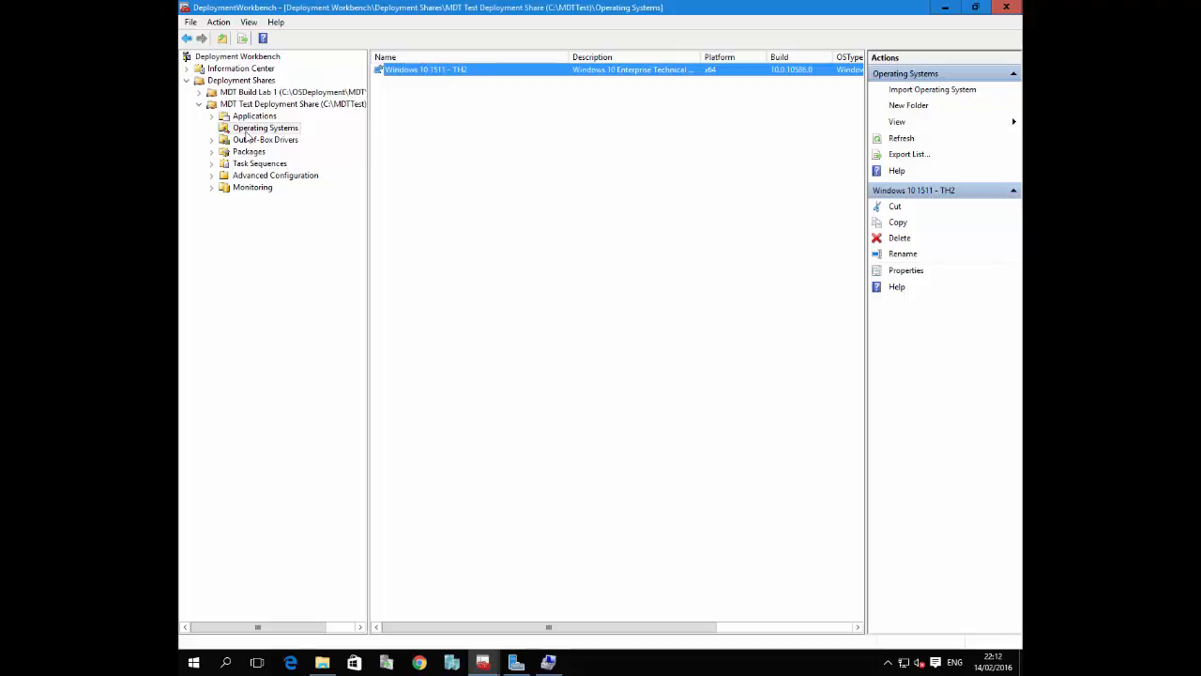
# Select the test share's Applications folder, then review the TechNet article's section on installing Visual C++ 2005 SP1 x86 in Chrome
pyautogui.click(249, 117)
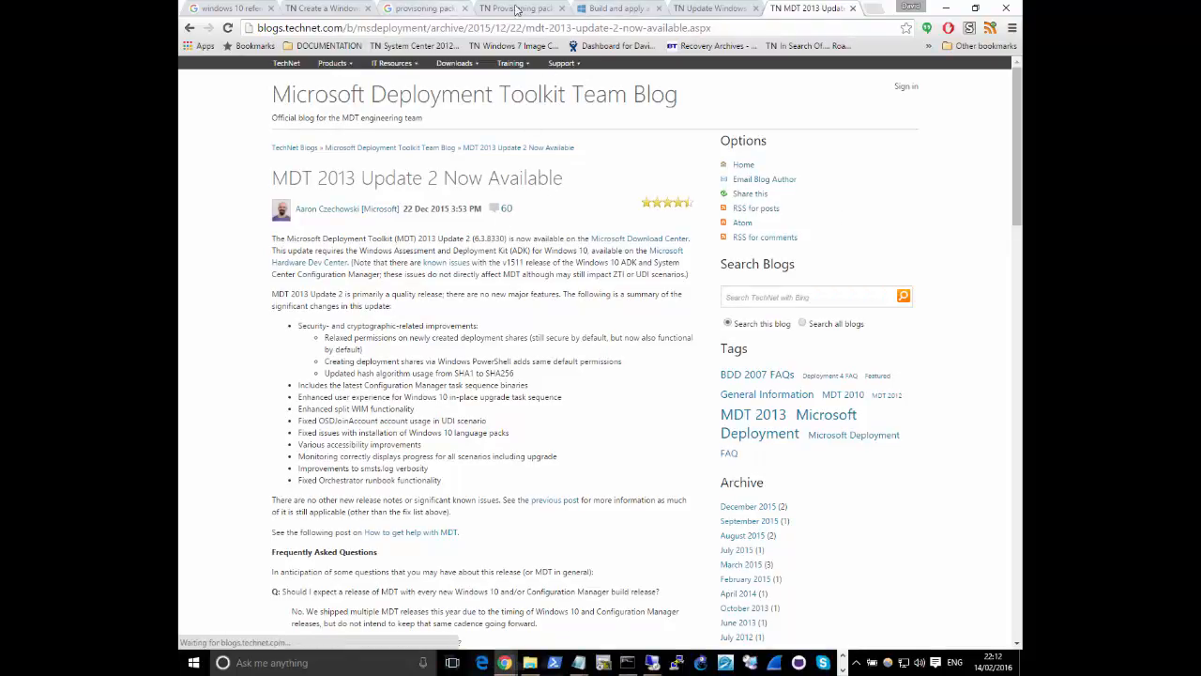
pyautogui.click(328, 8)
pyautogui.scroll(6, 514, 268)
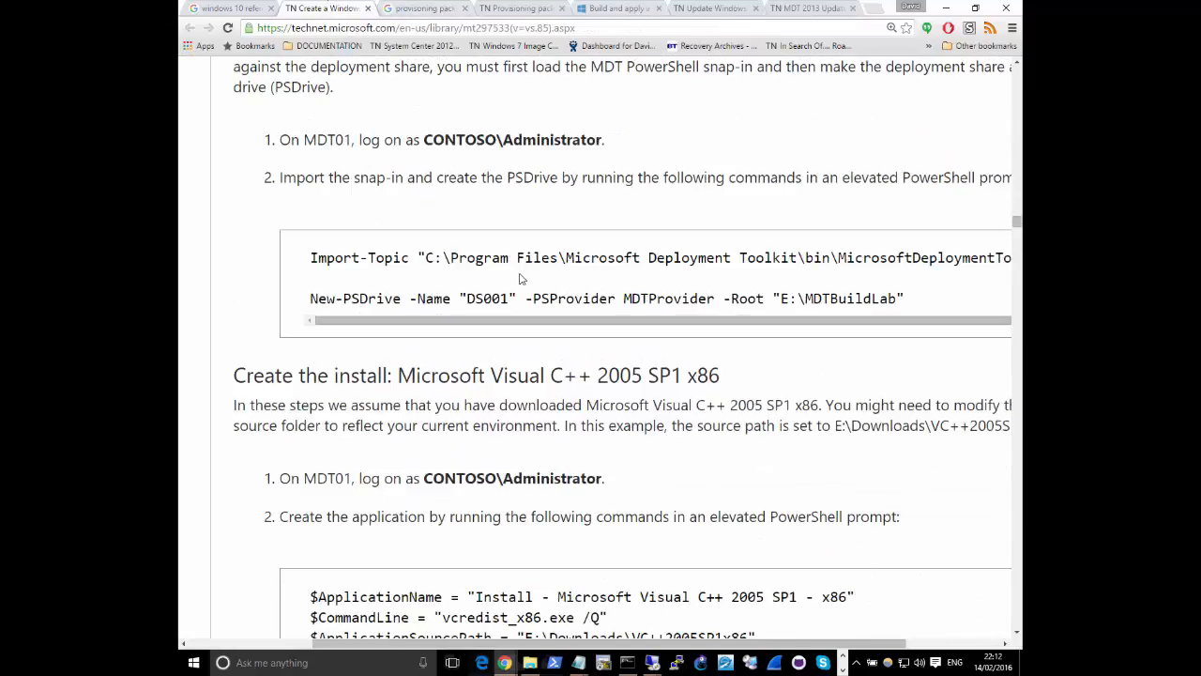
pyautogui.scroll(4, 521, 273)
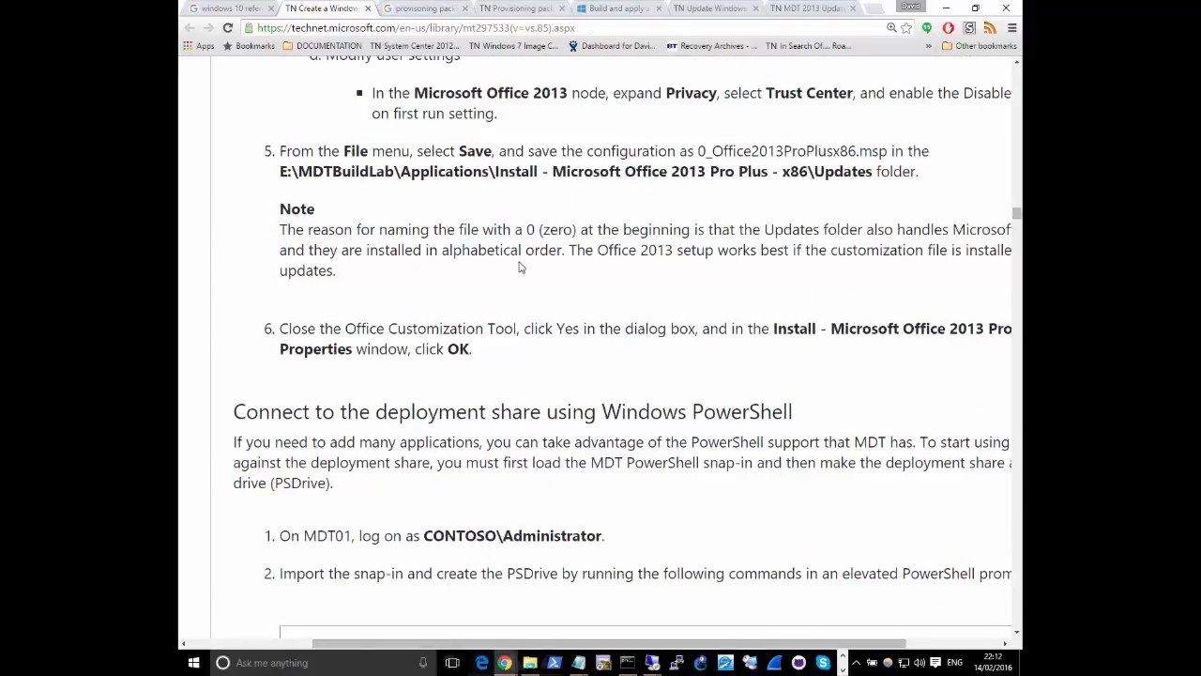
pyautogui.scroll(-5, 521, 265)
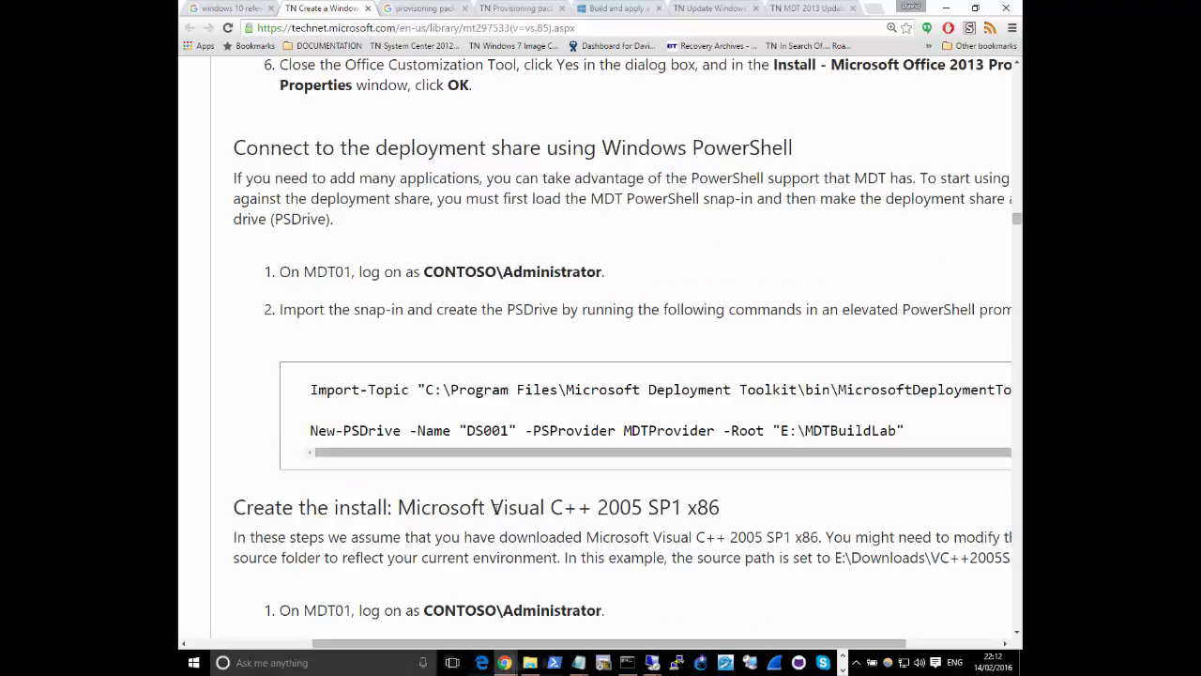
pyautogui.moveTo(491, 507); pyautogui.dragTo(727, 500)
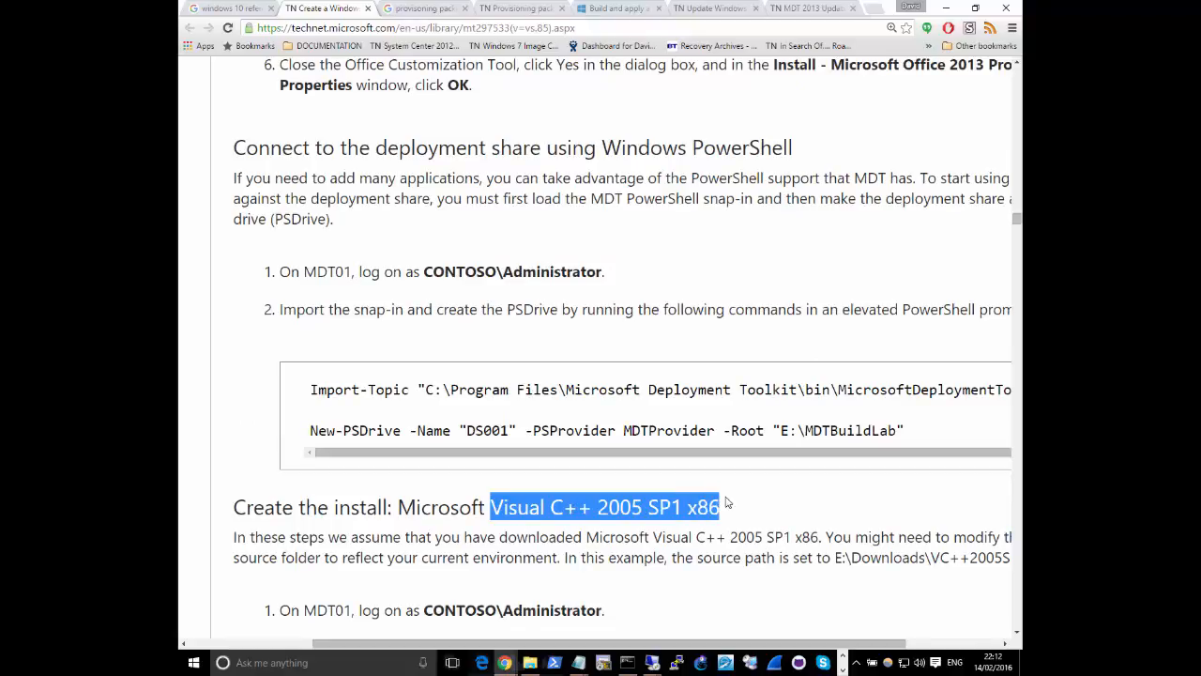
pyautogui.click(944, 8)
# Start a new application with source files in the test share's Applications folder and continue past the application type
pyautogui.rightClick(254, 120)
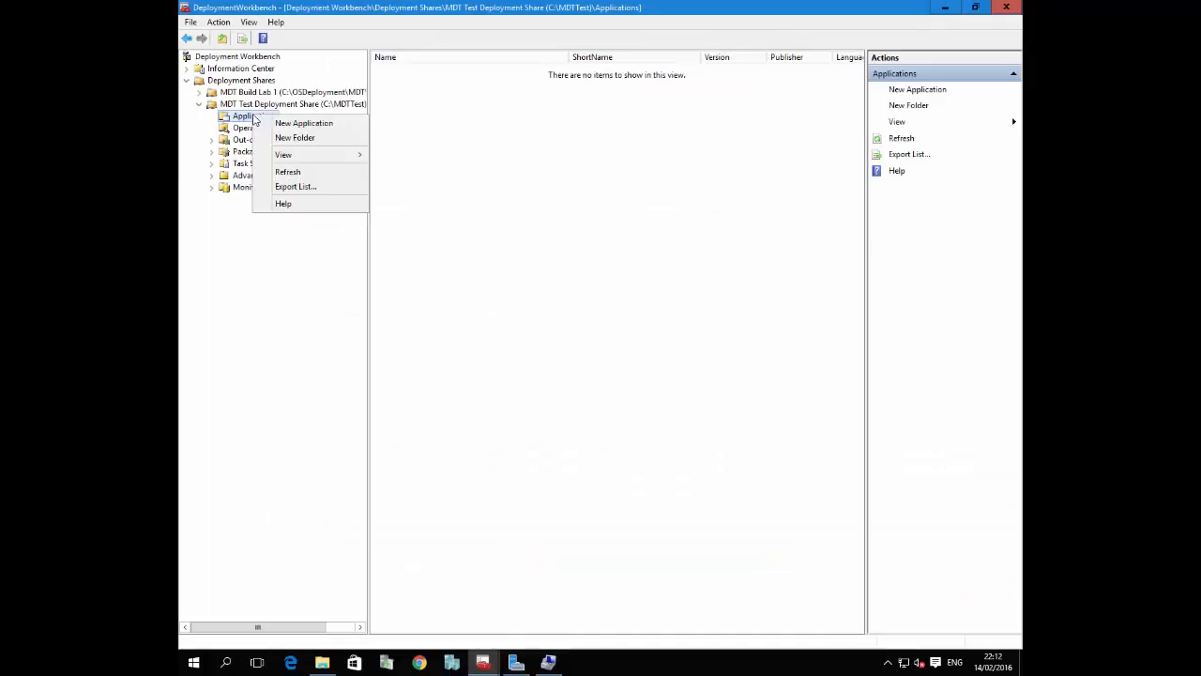
pyautogui.click(278, 123)
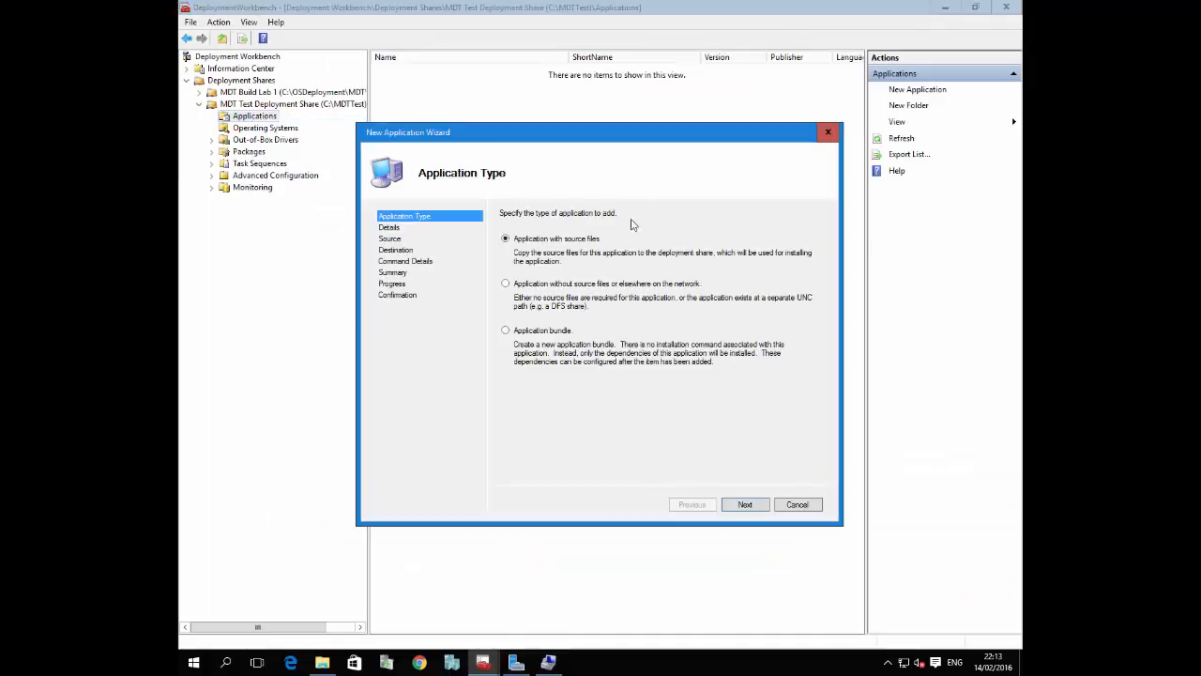
pyautogui.click(741, 504)
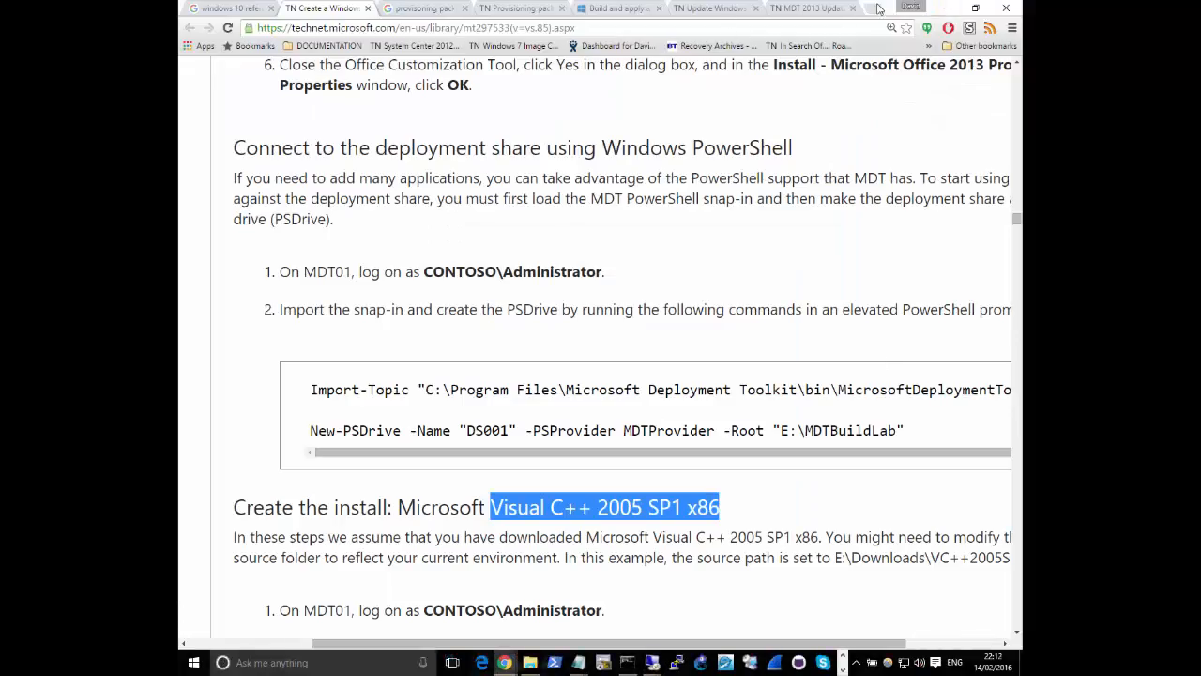
# Open the deploymentbunny.com article on downloading all VC++ runtimes in a new Chrome tab and read through its instructions
pyautogui.click(876, 8)
pyautogui.write('http://deploymentbunny.com/2014/08/05/powershell-is-king-download-all-vc-runtimes-using-a-script/')
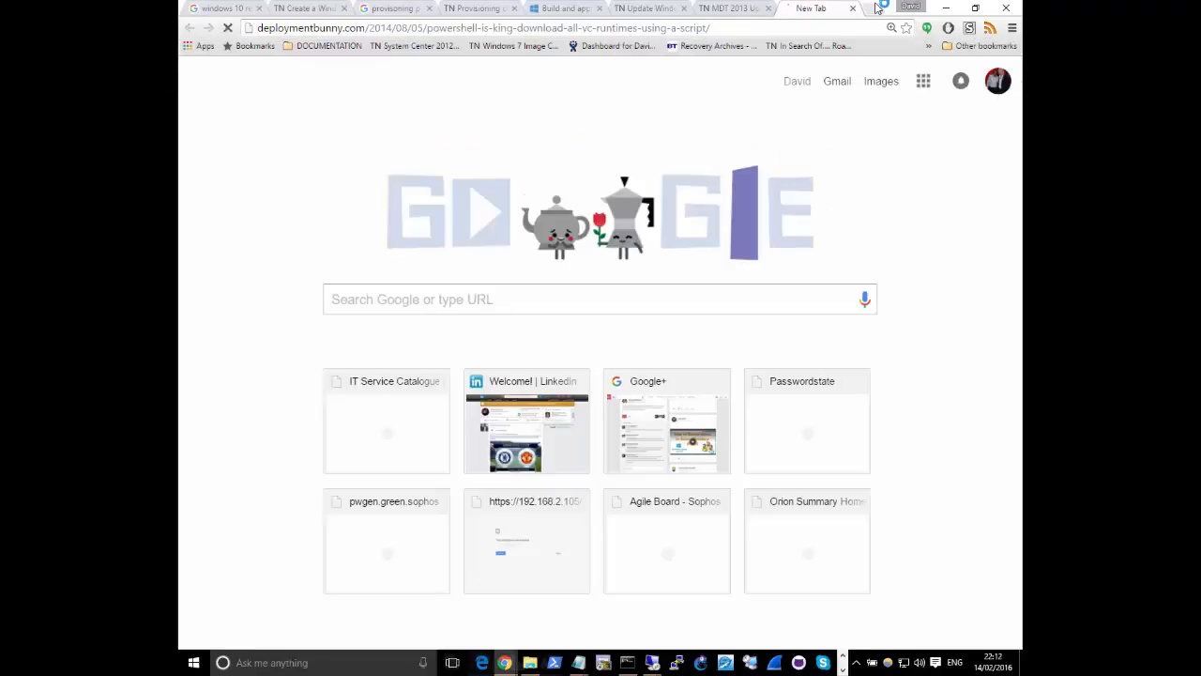
pyautogui.press('Return')
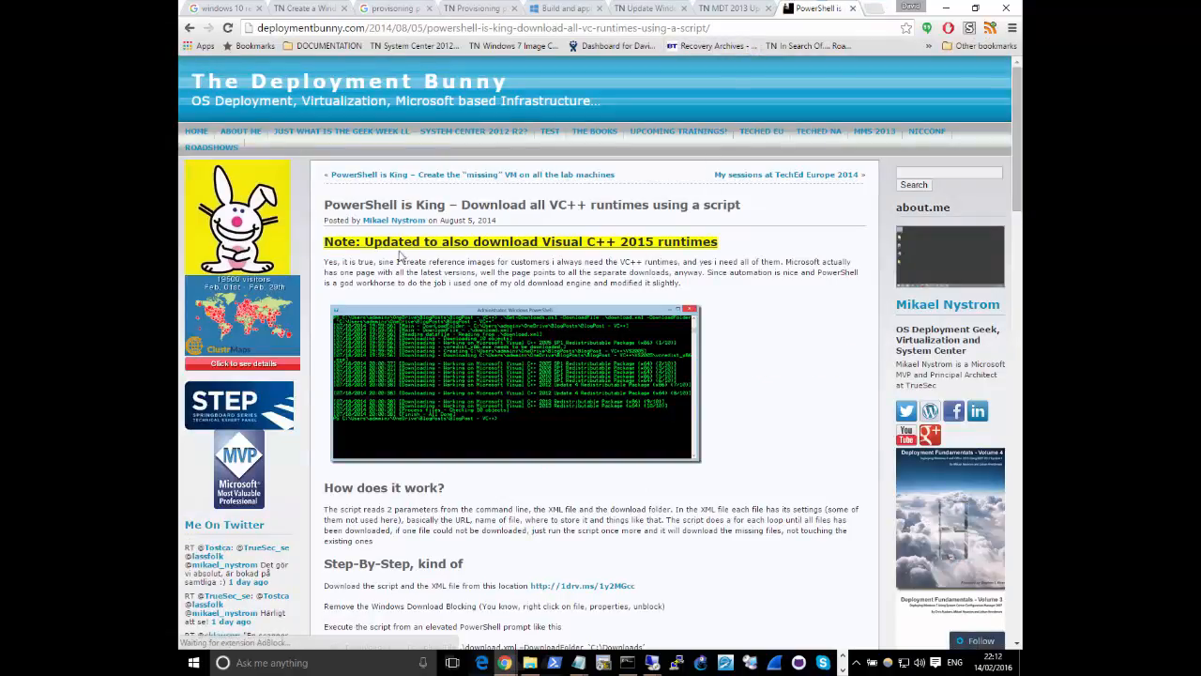
pyautogui.scroll(-2, 404, 241)
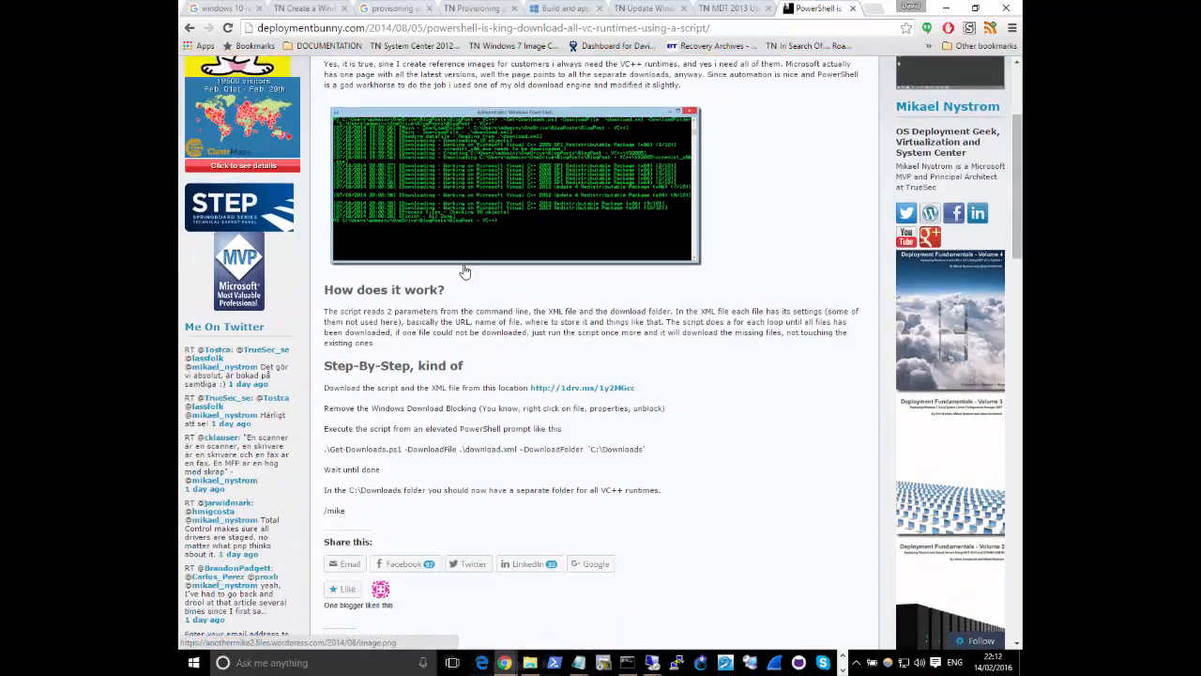
pyautogui.scroll(1, 464, 272)
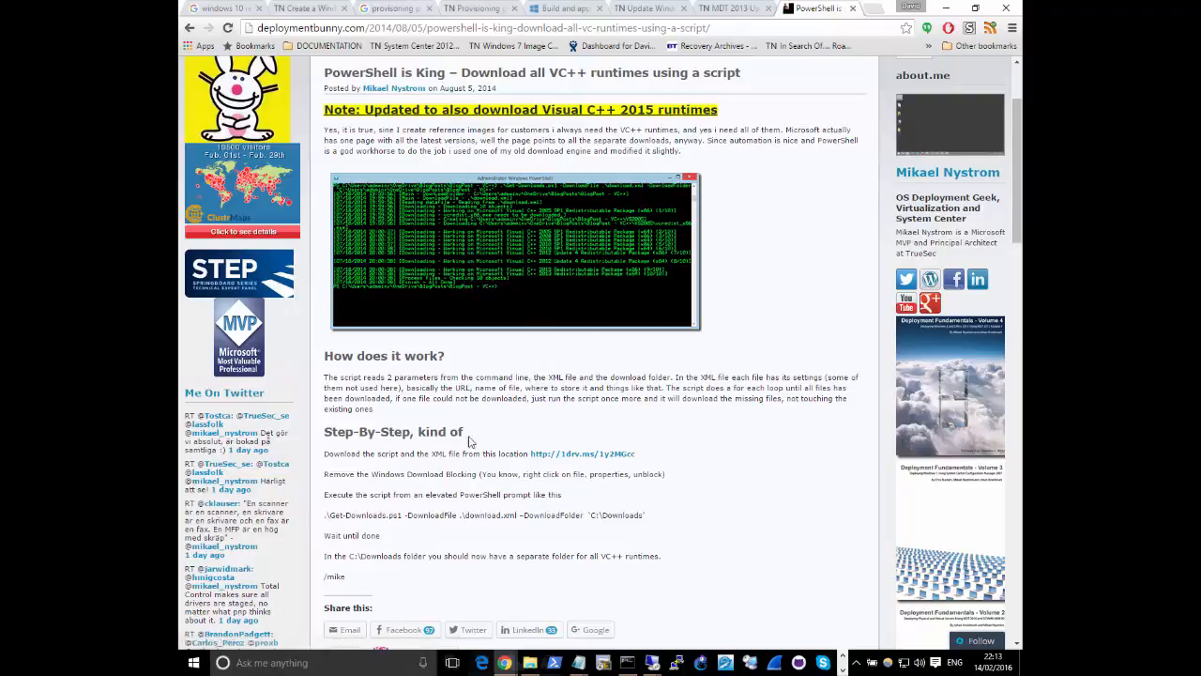
# Copy the web address of the Deployment Bunny article
pyautogui.click(452, 27)
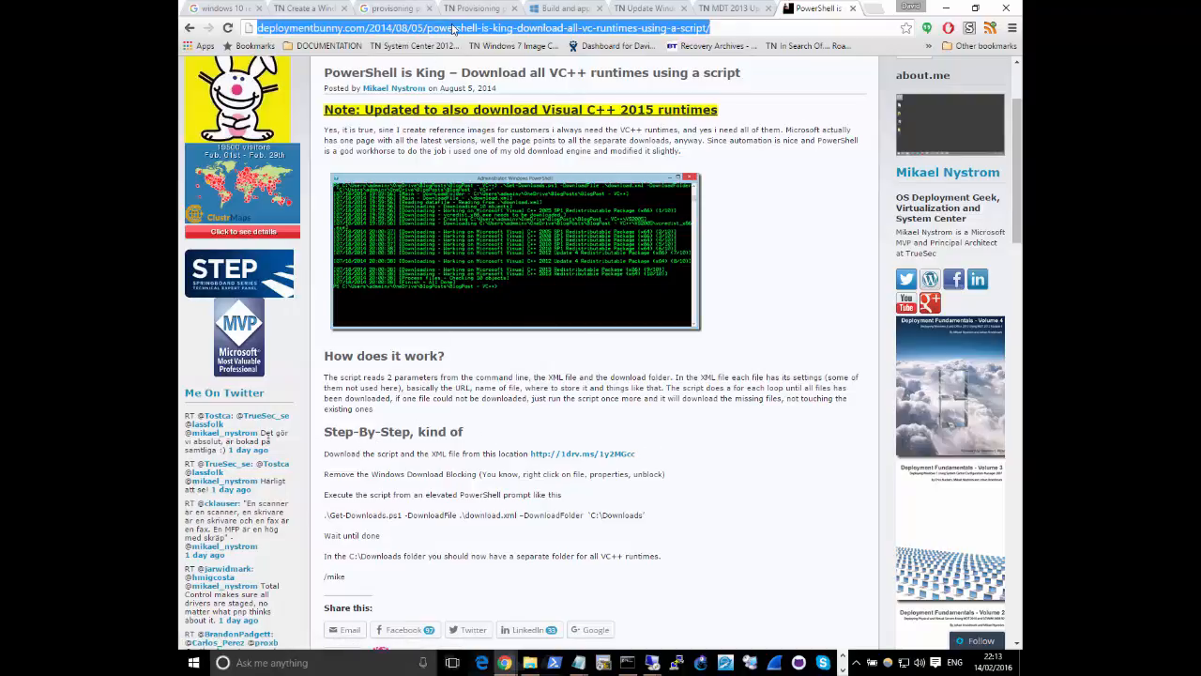
pyautogui.rightClick(453, 26)
pyautogui.click(477, 72)
pyautogui.hotkey('alt', 'Tab')
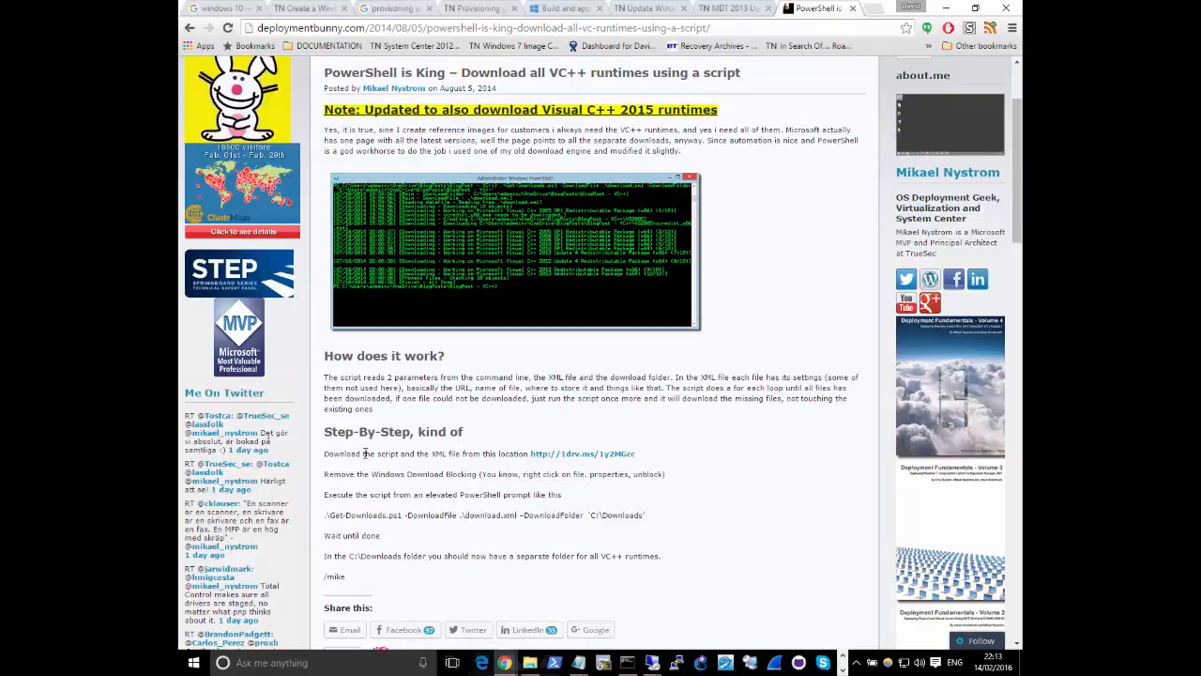
# Open the article's download link for the script and XML file in a new tab
pyautogui.rightClick(588, 455)
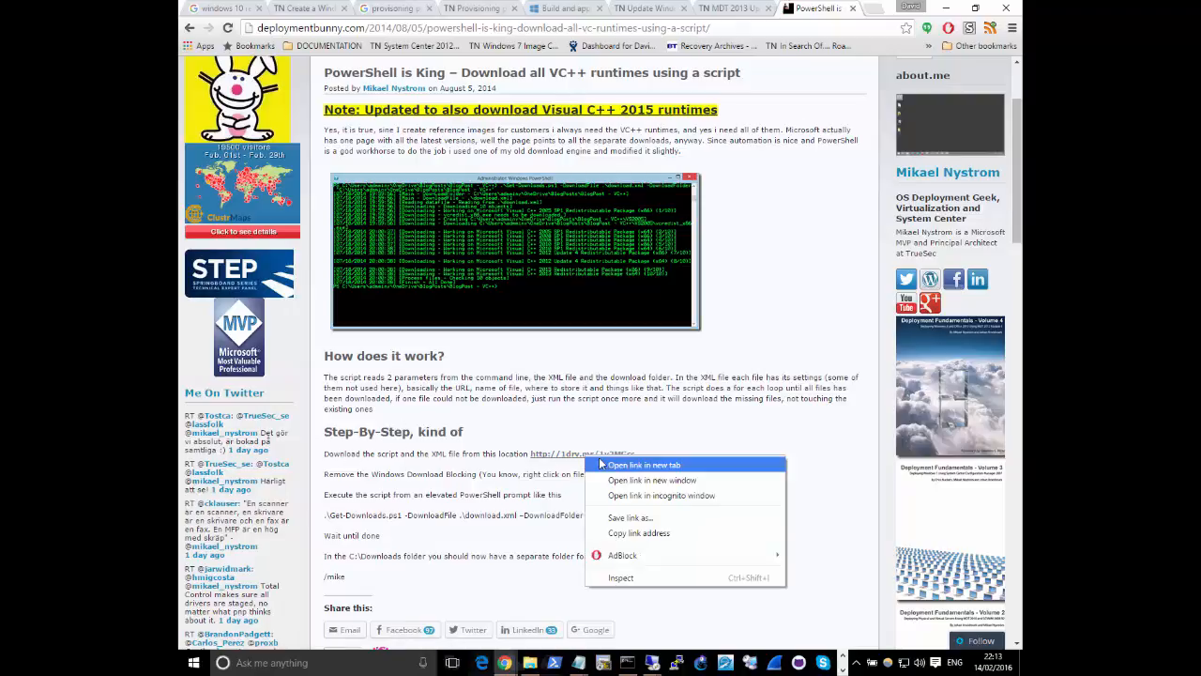
pyautogui.click(603, 465)
pyautogui.click(822, 9)
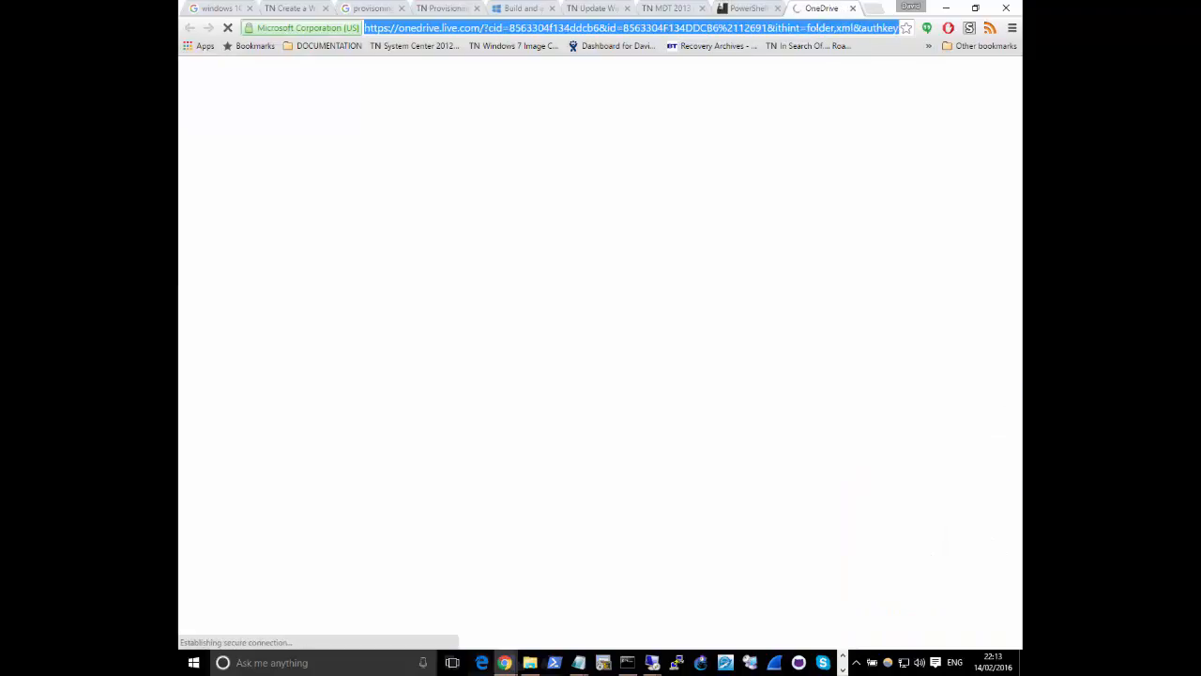
# Search Windows for Internet Explorer and switch to that browser
pyautogui.click(321, 662)
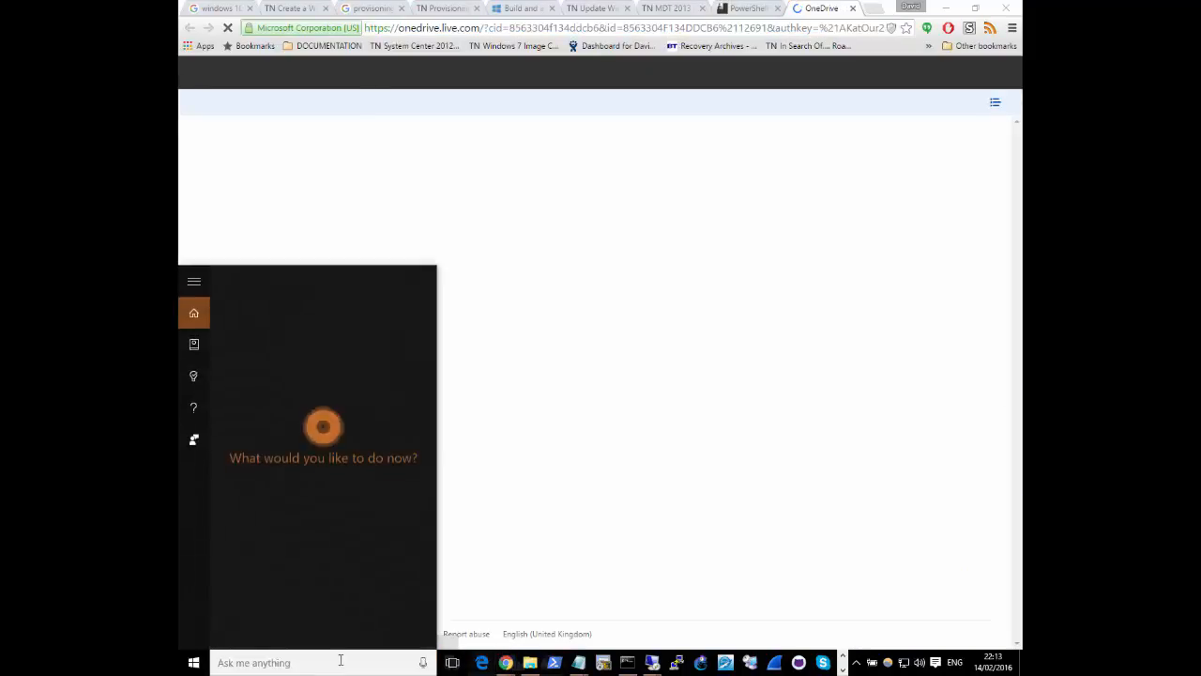
pyautogui.write('internet')
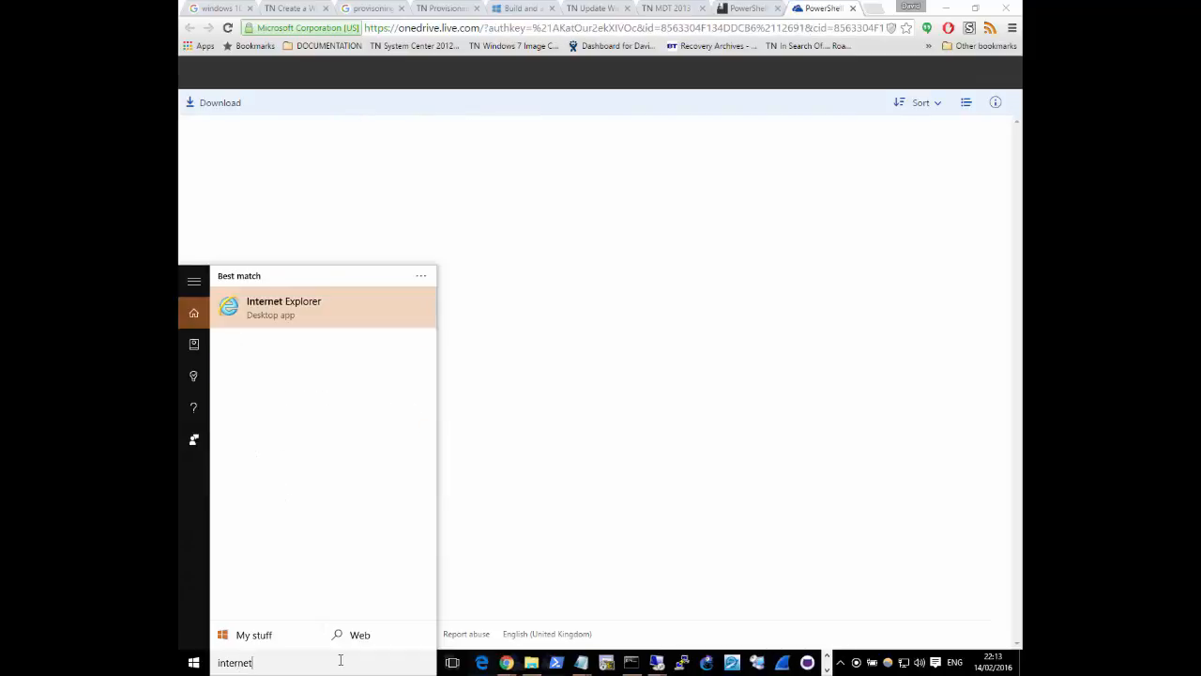
pyautogui.press('Escape')
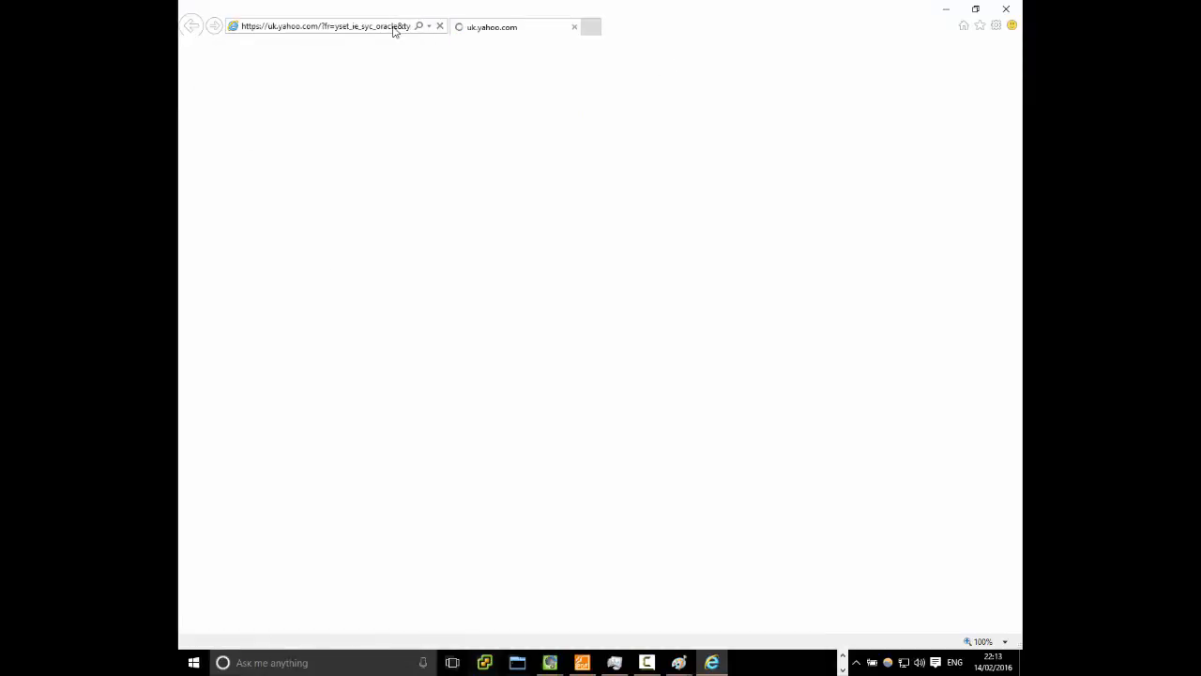
pyautogui.click(395, 27)
pyautogui.hotkey('ctrl', 'v')
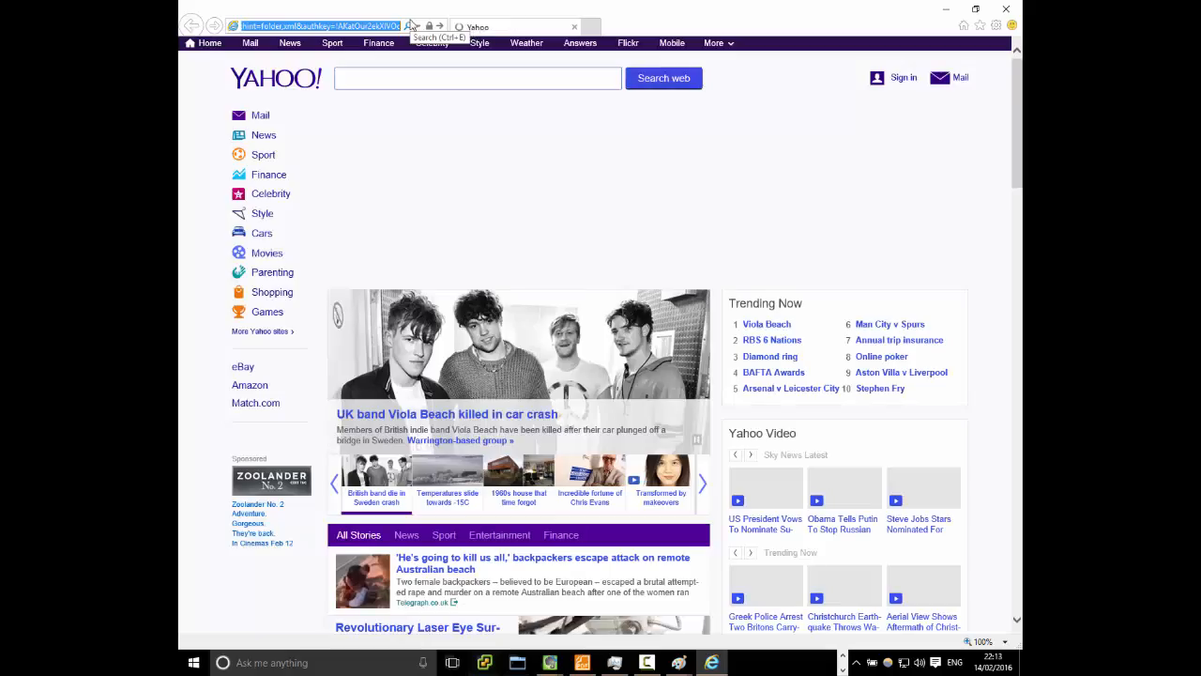
pyautogui.press('BackSpace')
pyautogui.click(411, 25)
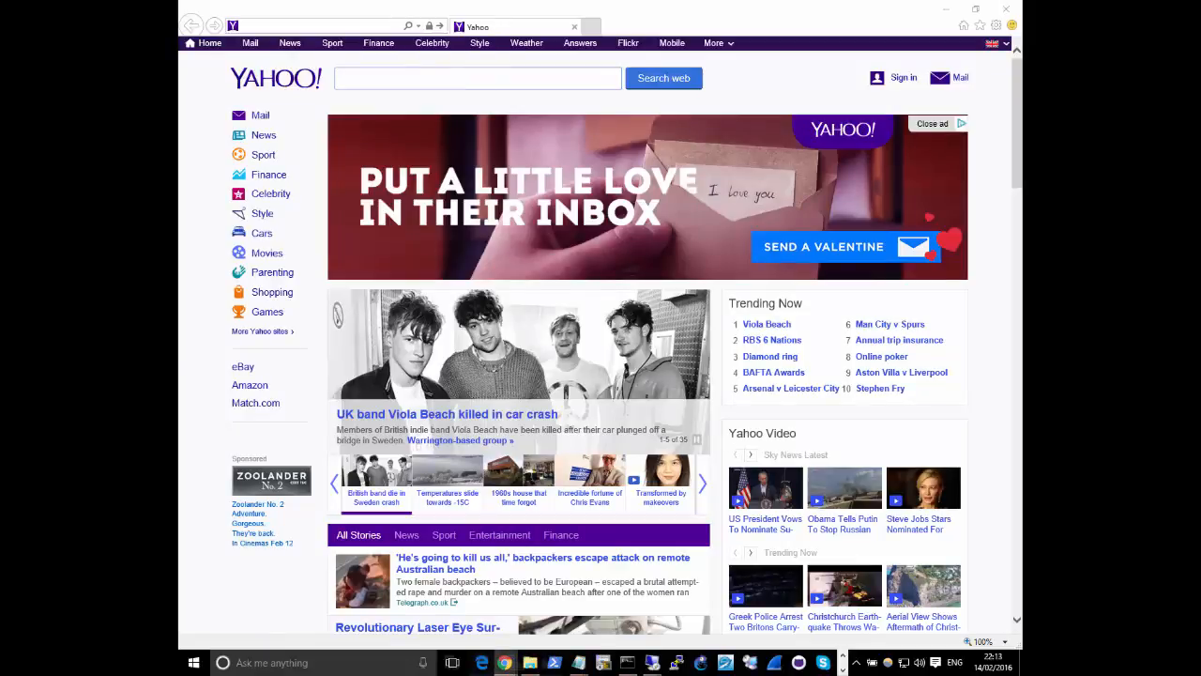
# Load the Deployment Bunny article on downloading all VC++ runtimes in Internet Explorer
pyautogui.click(357, 23)
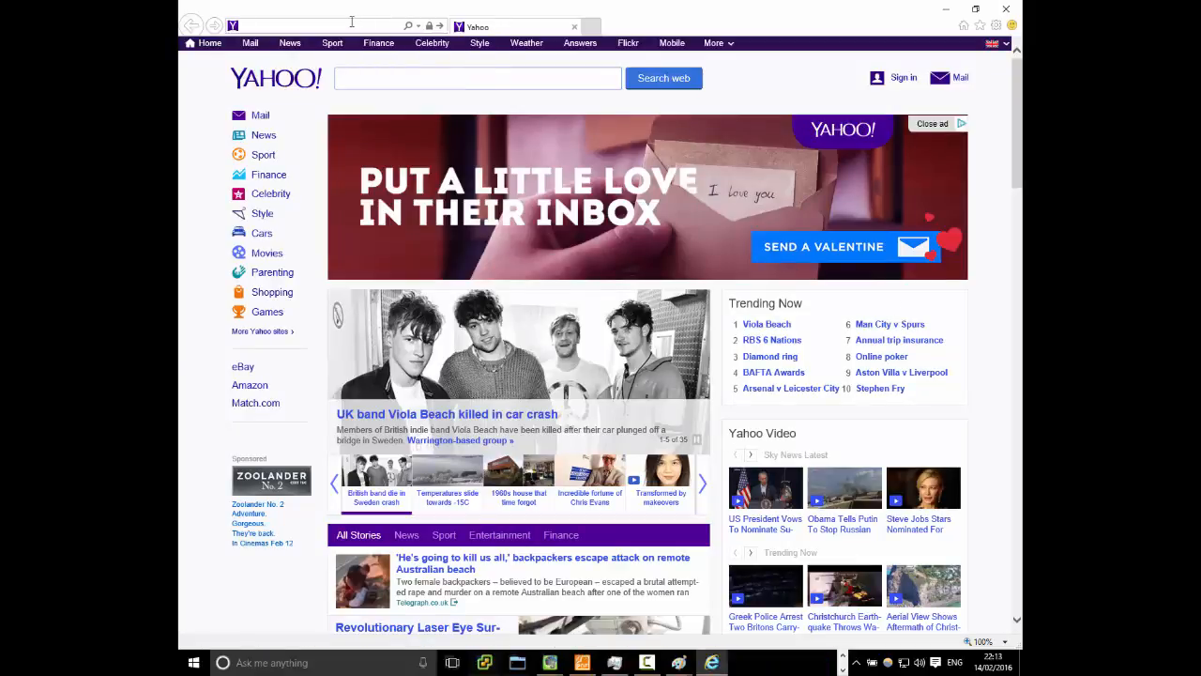
pyautogui.hotkey('ctrl', 'v')
pyautogui.press('Return')
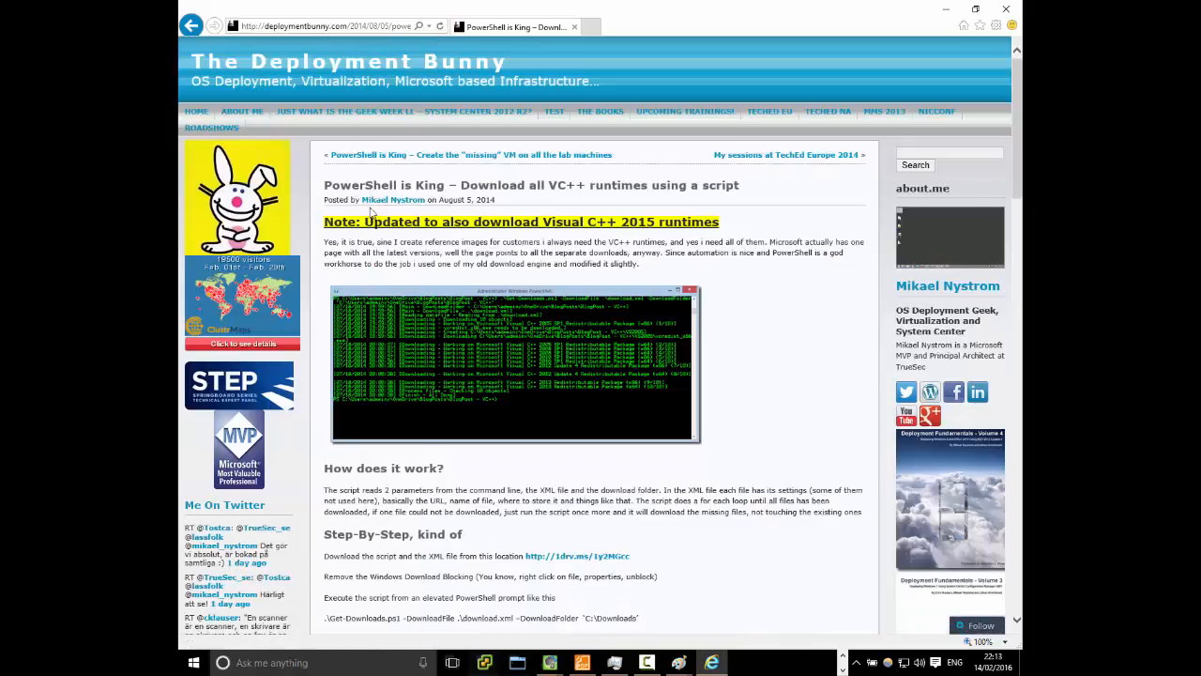
# Open the OneDrive link from the article's step-by-step section in a new tab
pyautogui.scroll(-3, 505, 366)
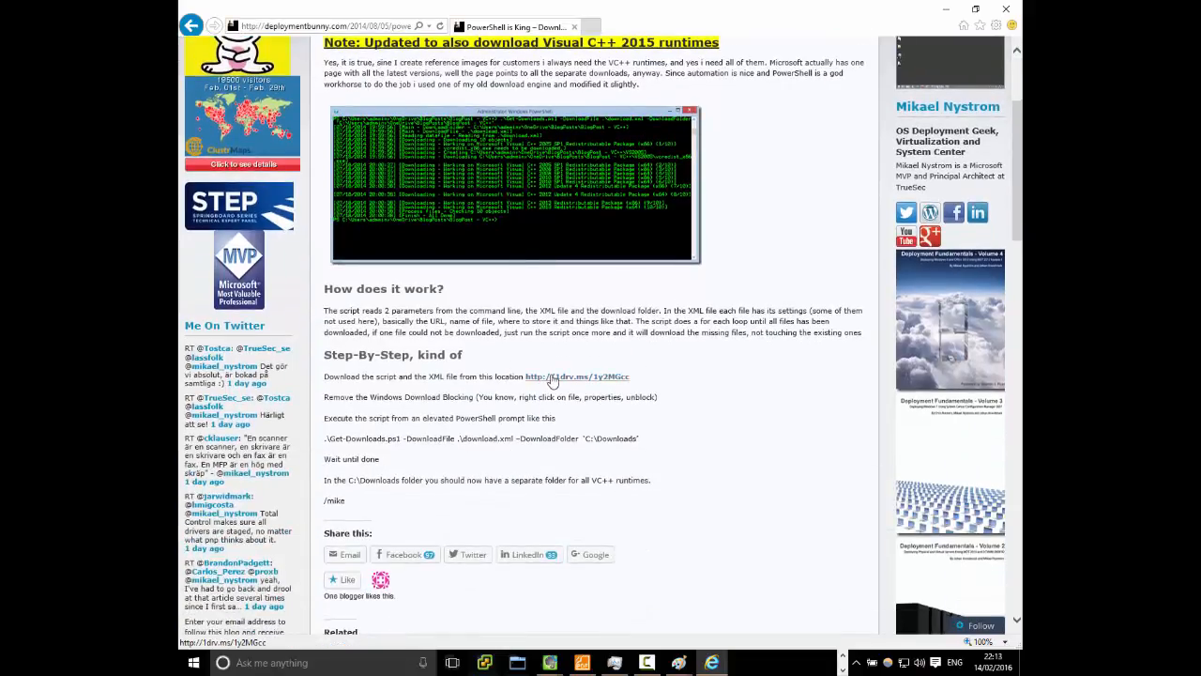
pyautogui.rightClick(554, 377)
pyautogui.click(611, 134)
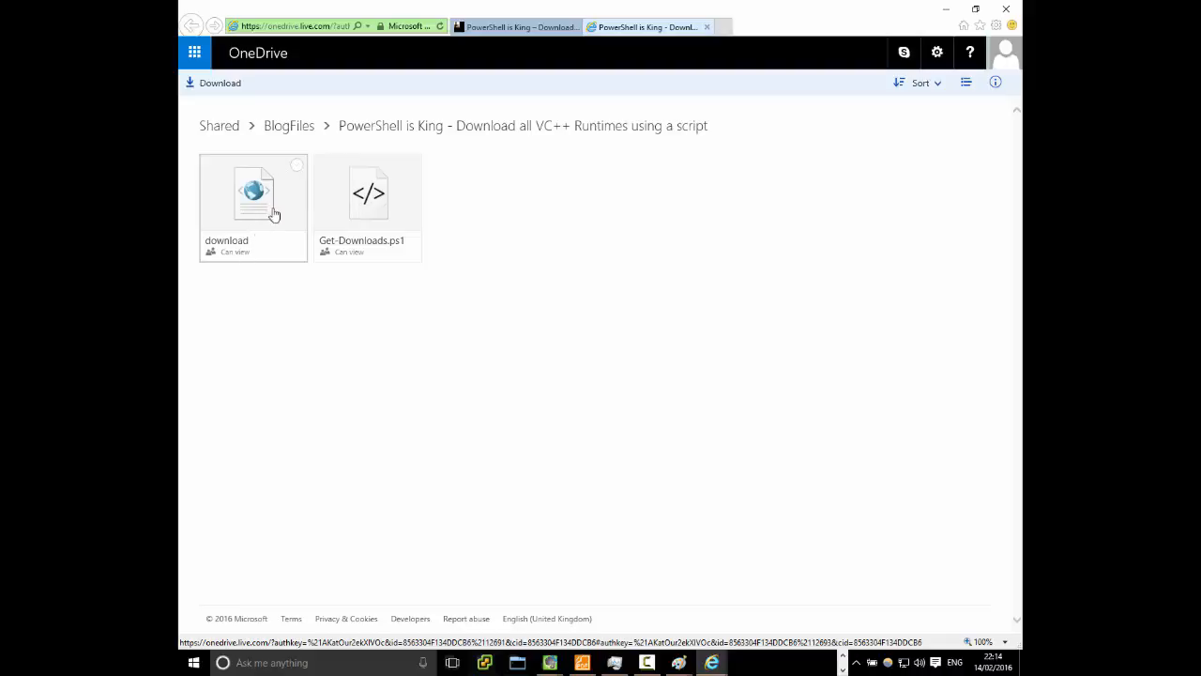
# Download the shared OneDrive files as a zip, saving it in a new folder named ___TEST inside Downloads
pyautogui.click(219, 84)
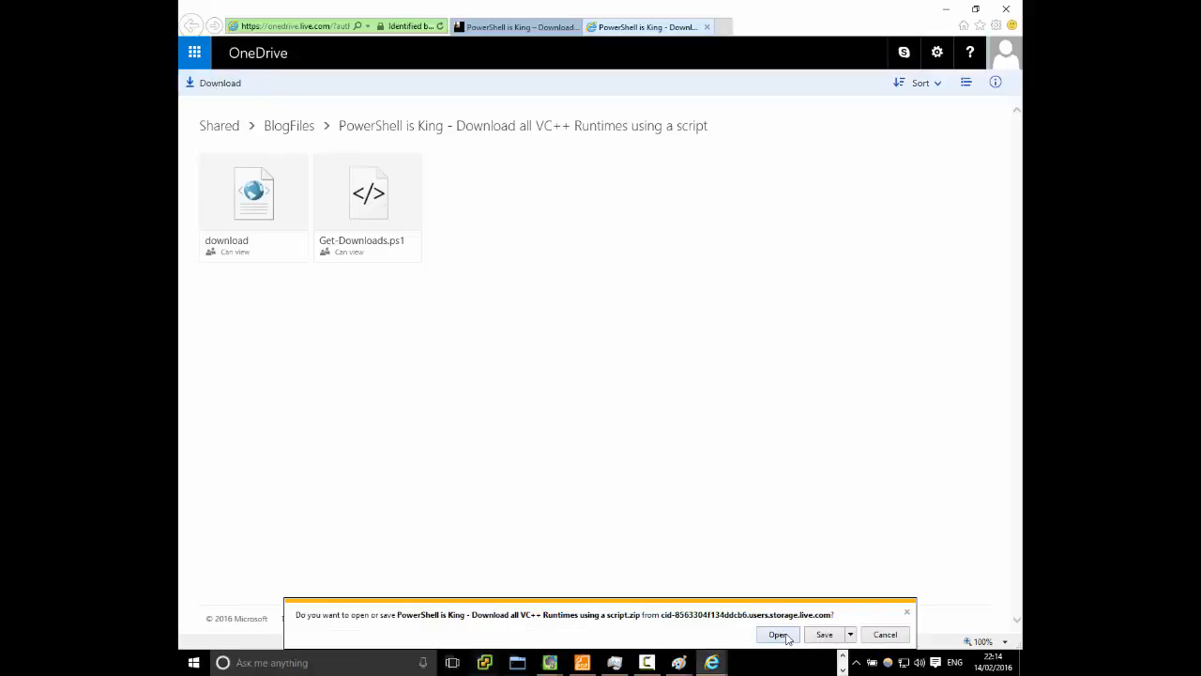
pyautogui.click(851, 636)
pyautogui.click(887, 617)
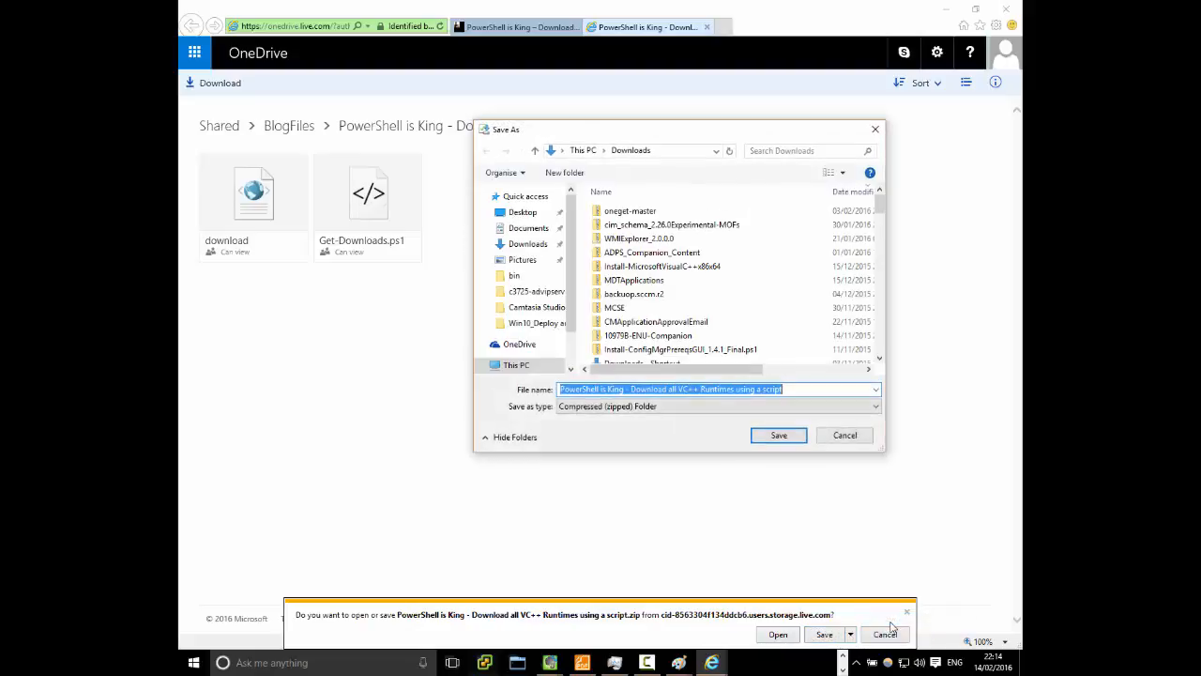
pyautogui.click(575, 178)
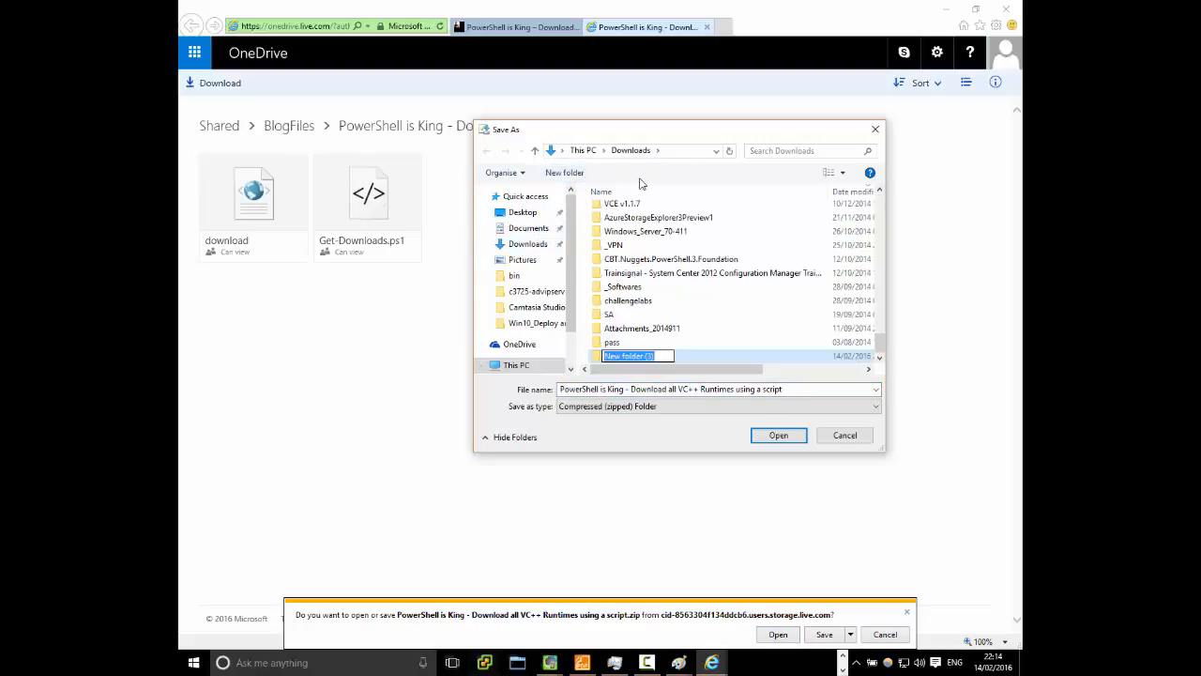
pyautogui.write('___TEST')
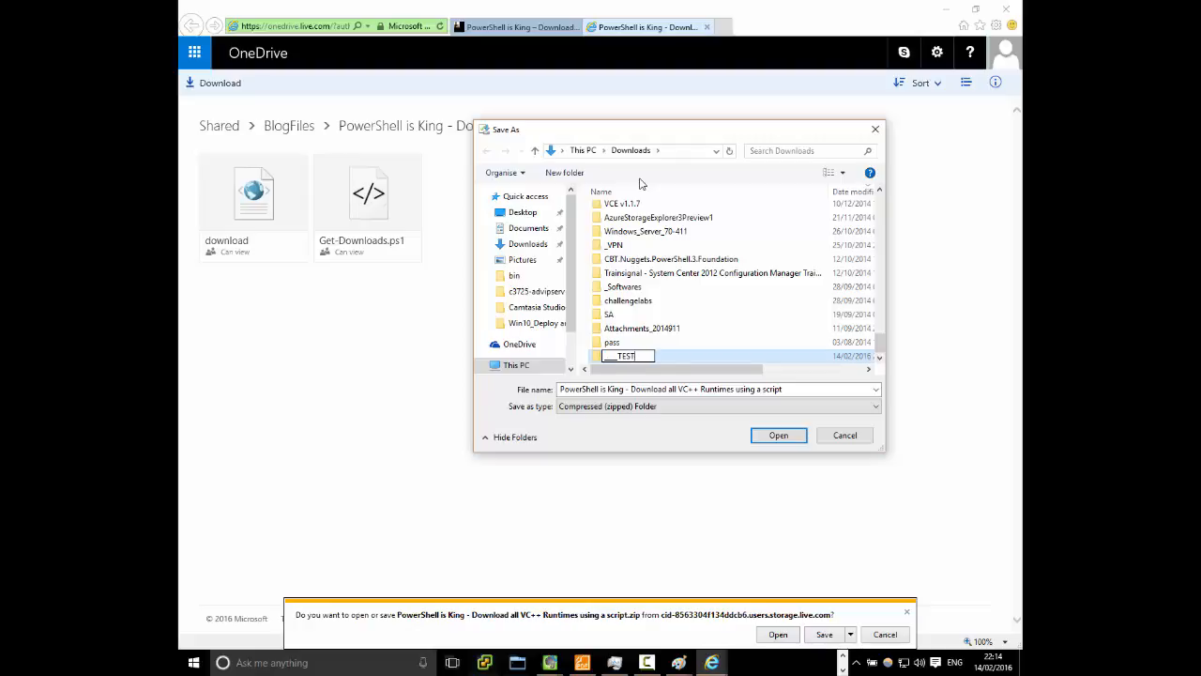
pyautogui.press('Return')
pyautogui.press('Return')
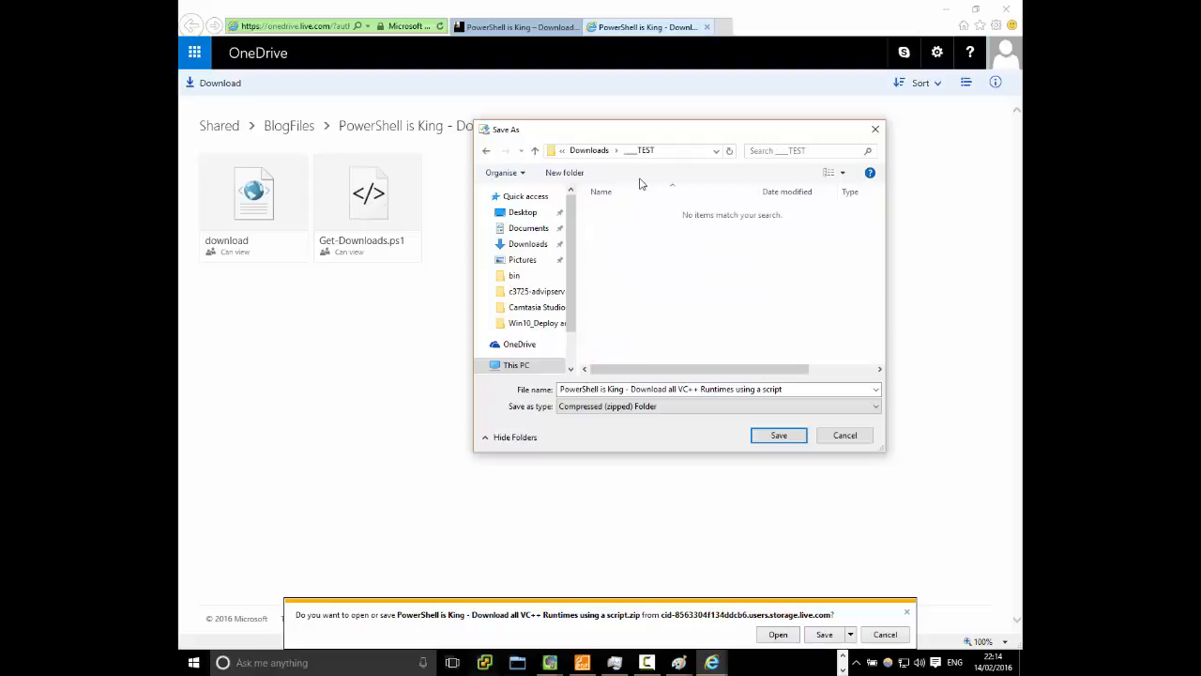
pyautogui.click(769, 436)
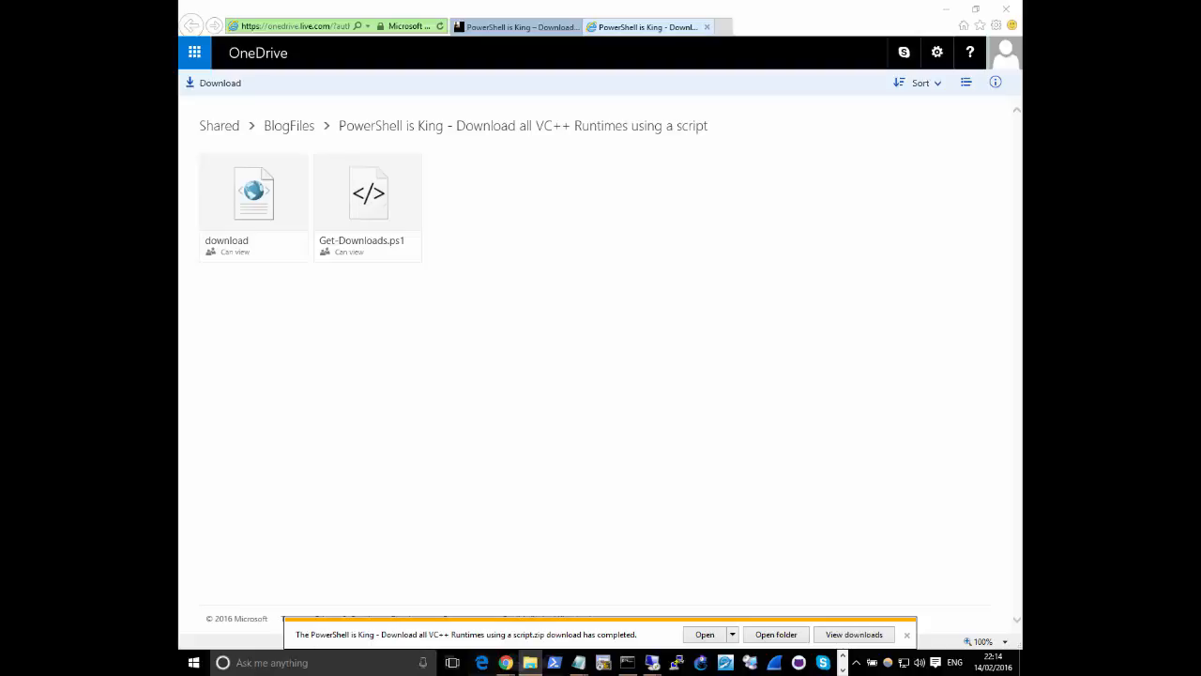
# Extract the downloaded zip in the ___TEST folder into a subfolder of the same name and open that subfolder
pyautogui.moveTo(750, 161); pyautogui.dragTo(488, 2)
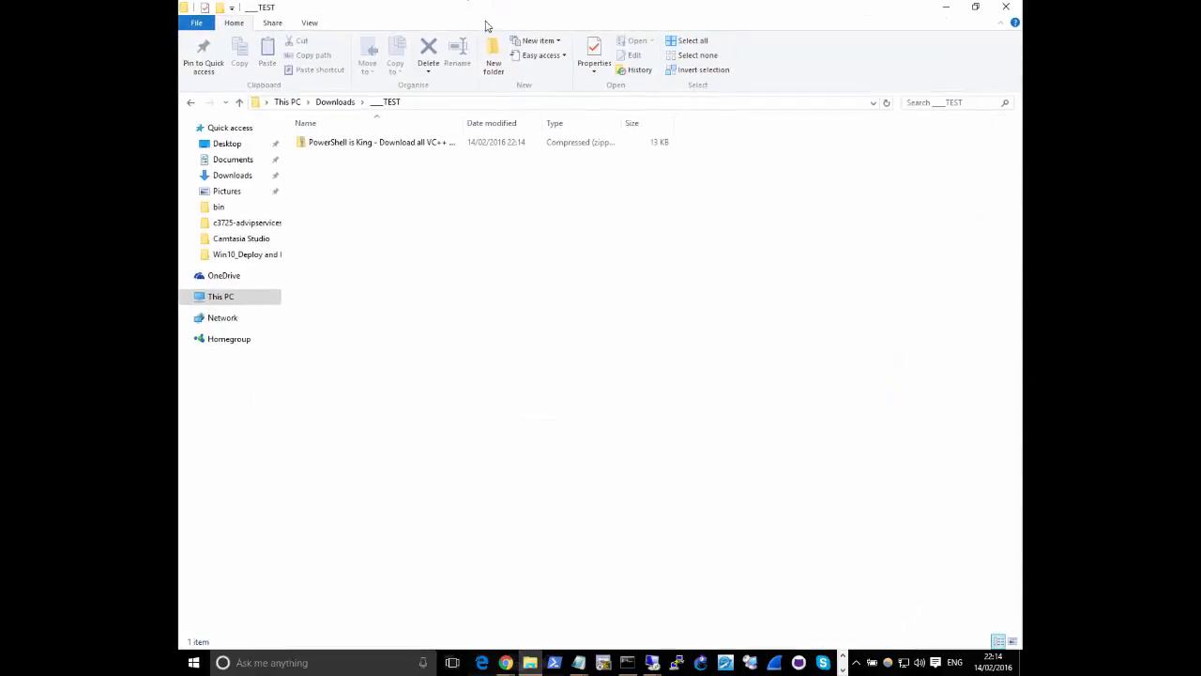
pyautogui.doubleClick(464, 123)
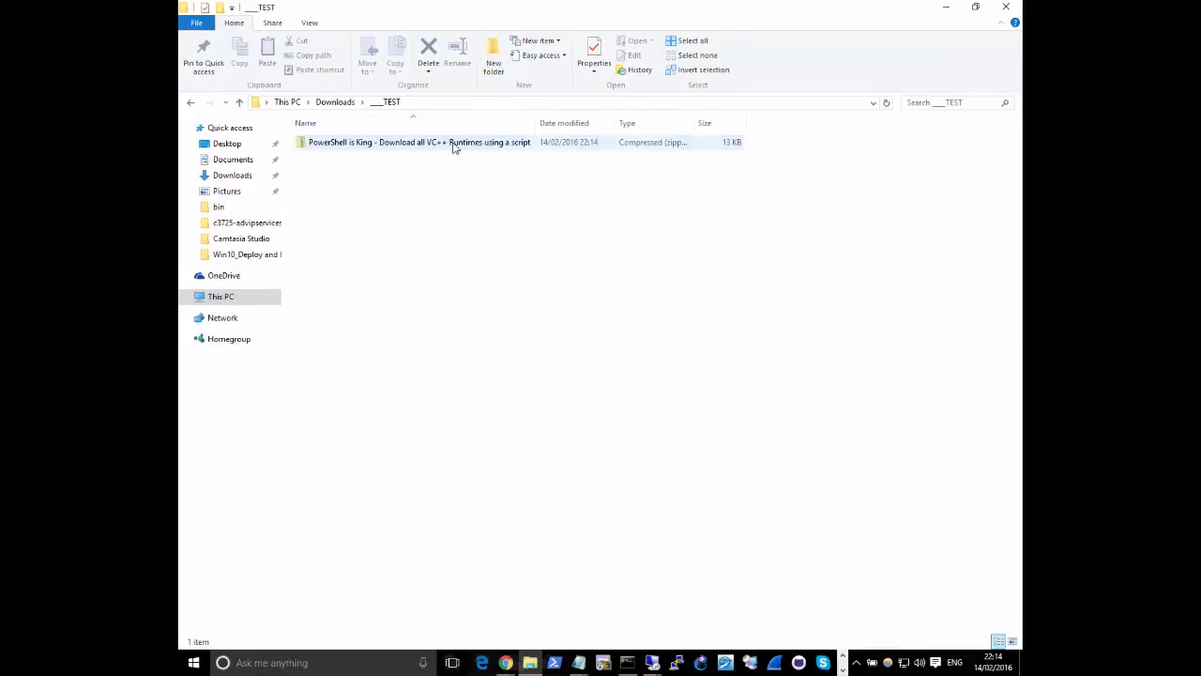
pyautogui.click(453, 143)
pyautogui.rightClick(453, 144)
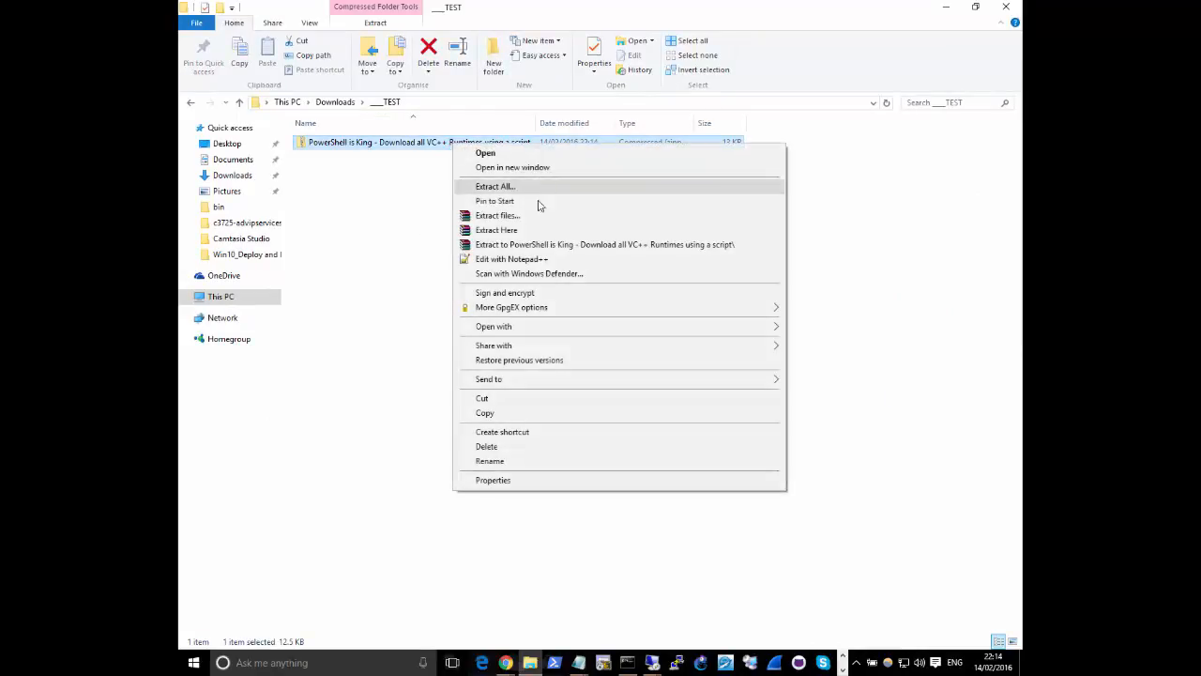
pyautogui.click(554, 246)
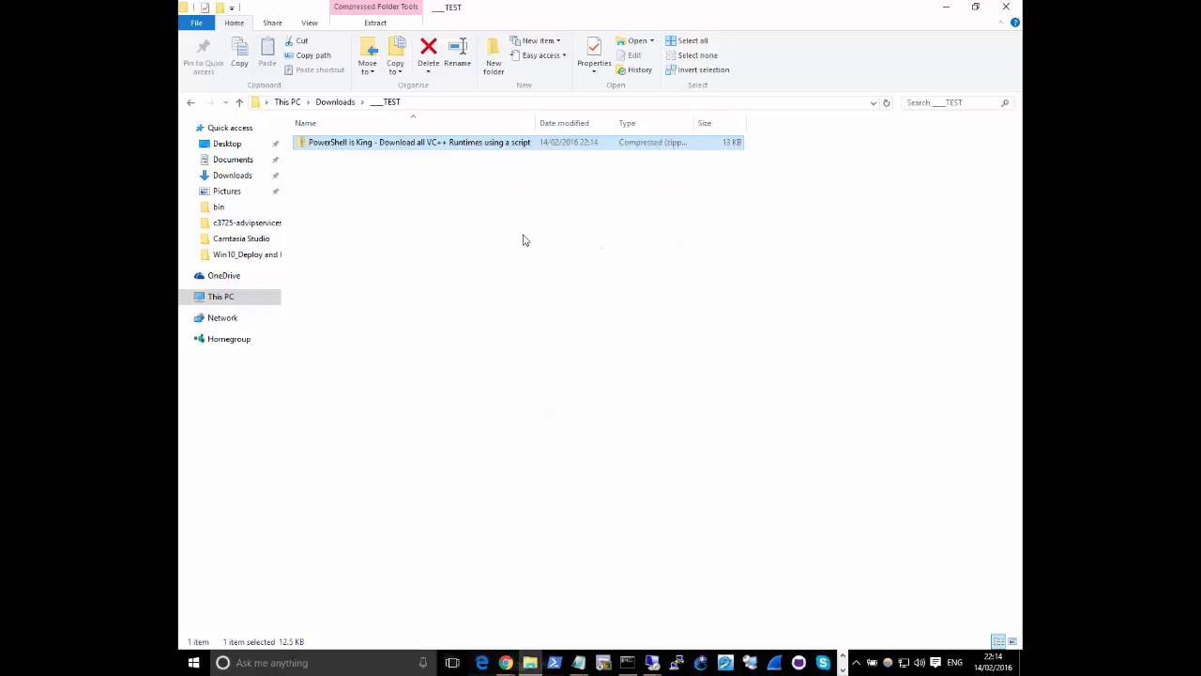
pyautogui.click(385, 147)
pyautogui.doubleClick(384, 148)
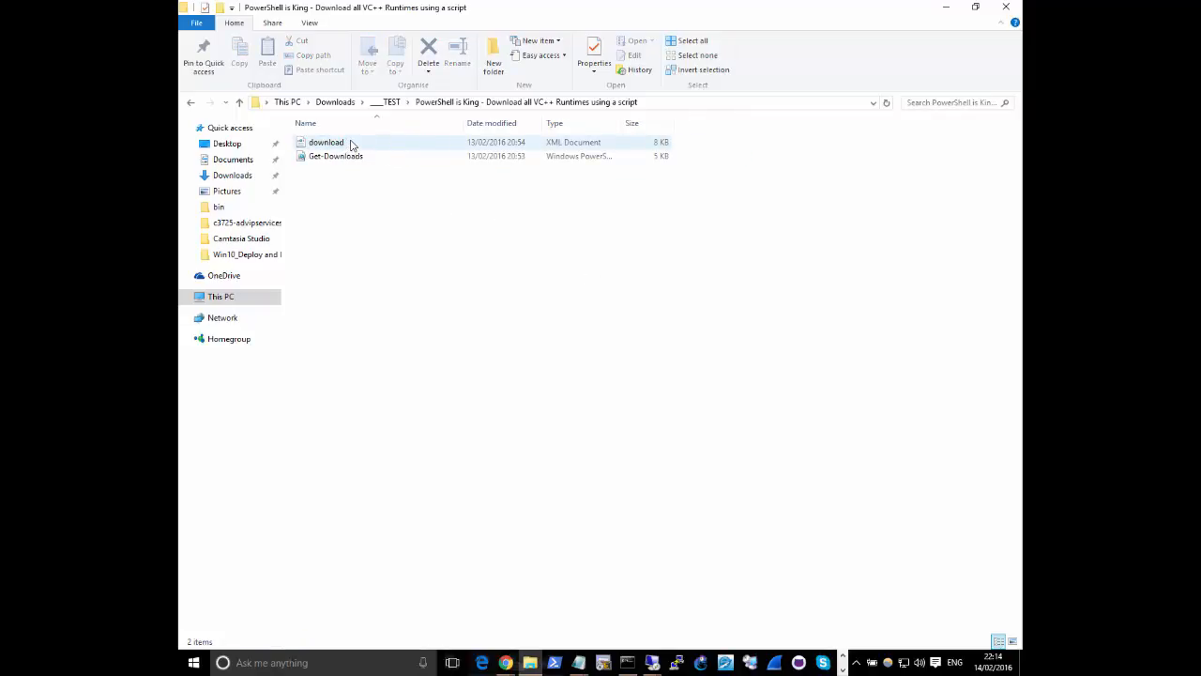
pyautogui.click(358, 157)
pyautogui.rightClick(358, 158)
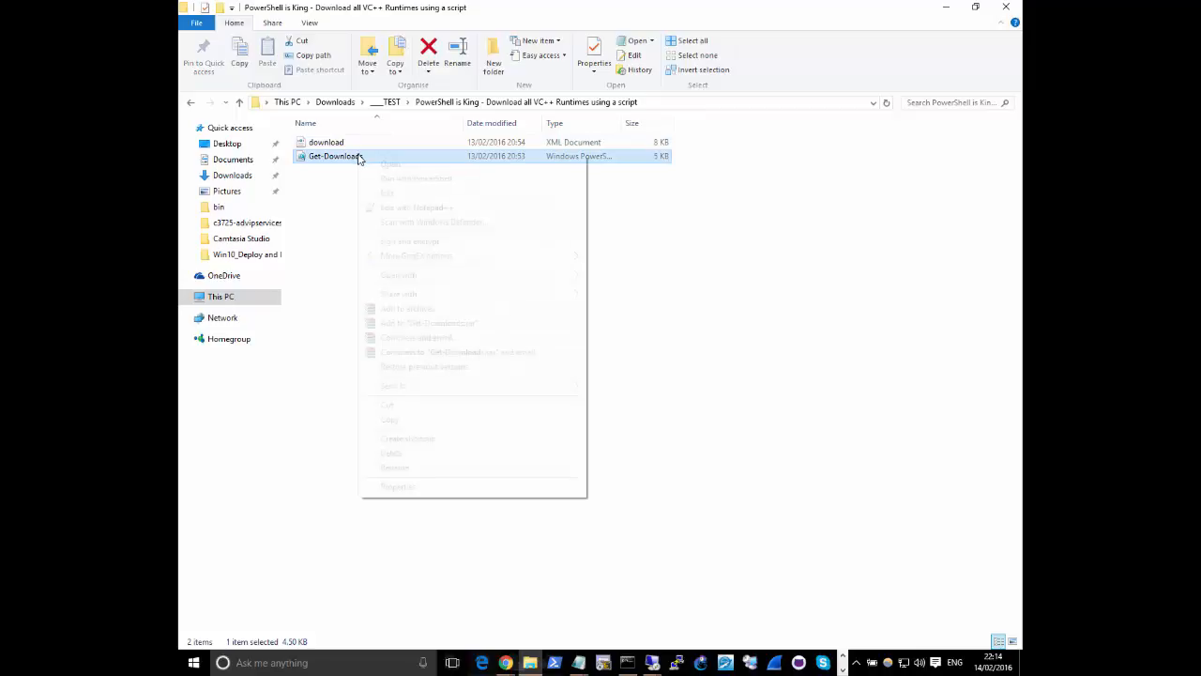
pyautogui.click(313, 174)
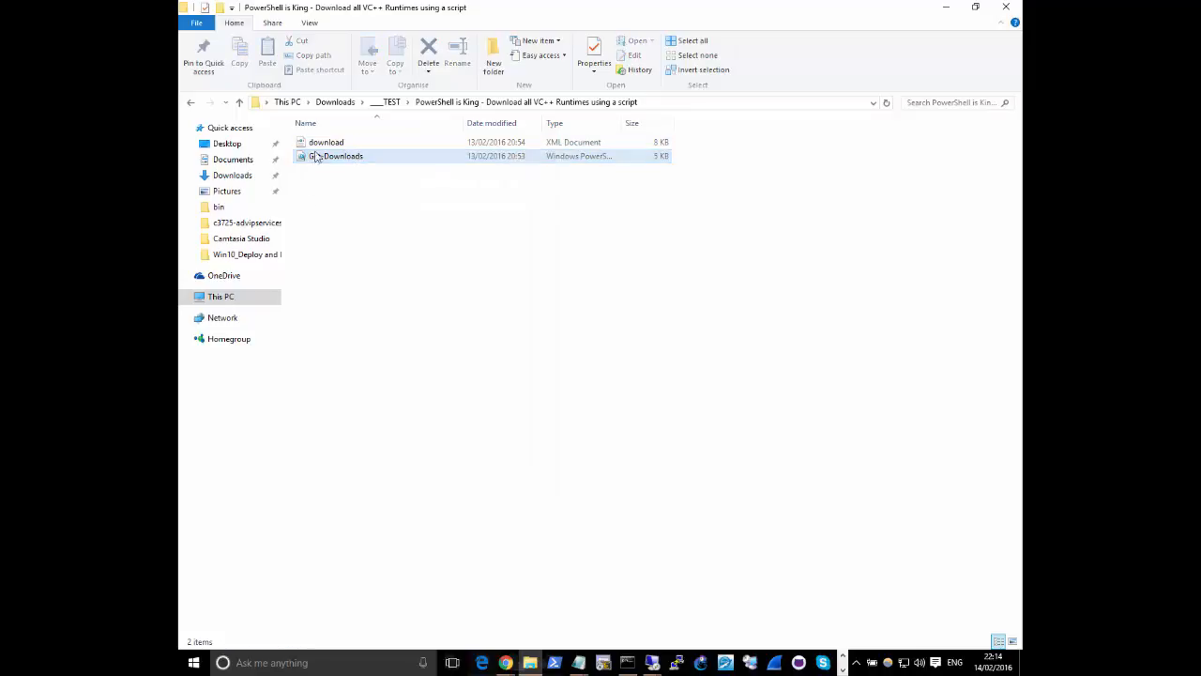
# Open the download XML file in Notepad, review its list of Visual C++ download items, and close it
pyautogui.click(313, 142)
pyautogui.rightClick(315, 145)
pyautogui.click(358, 170)
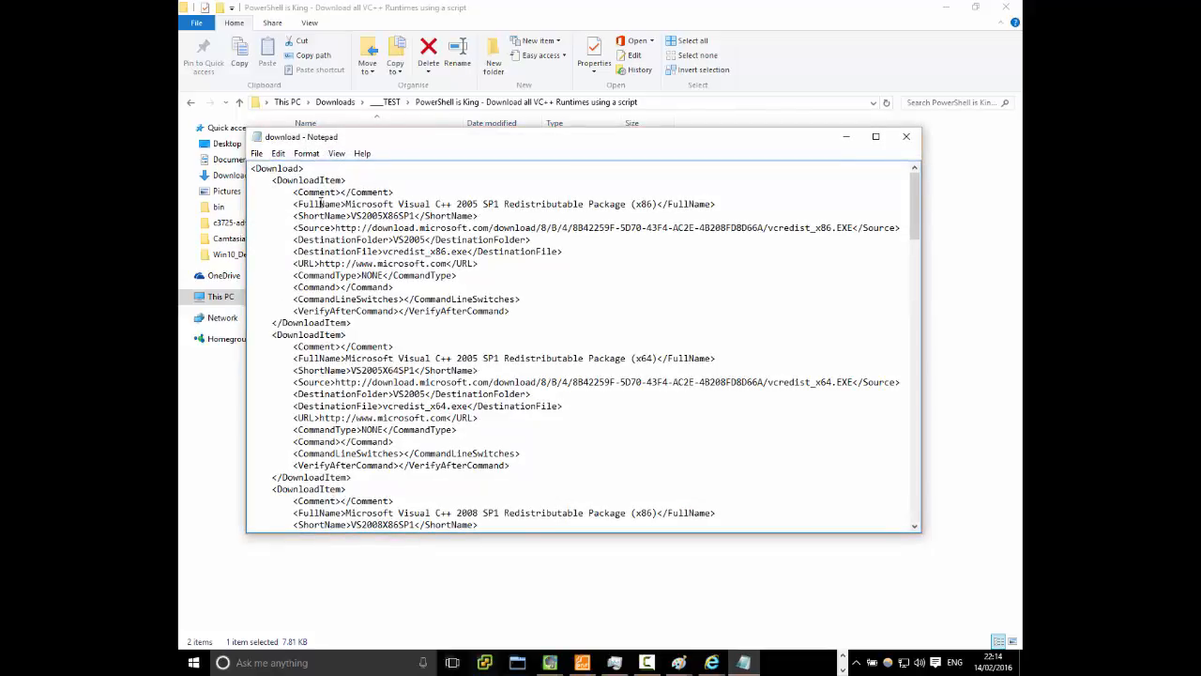
pyautogui.scroll(-20, 399, 228)
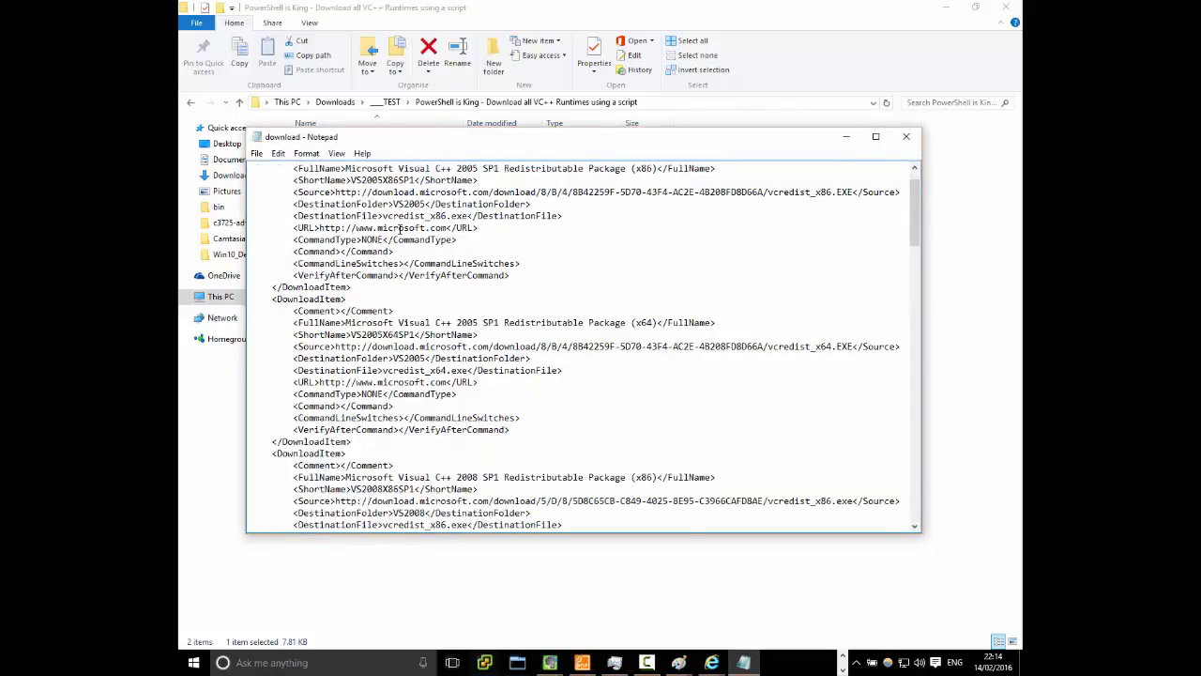
pyautogui.scroll(-20, 406, 228)
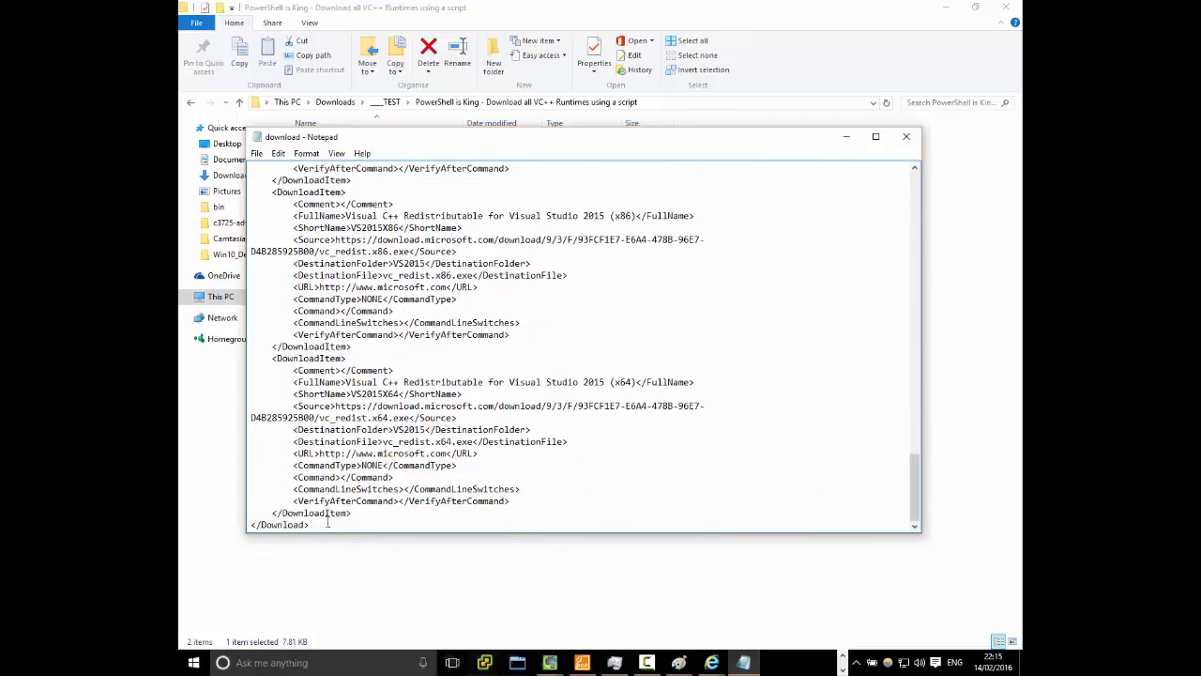
pyautogui.moveTo(306, 505); pyautogui.dragTo(234, 7)
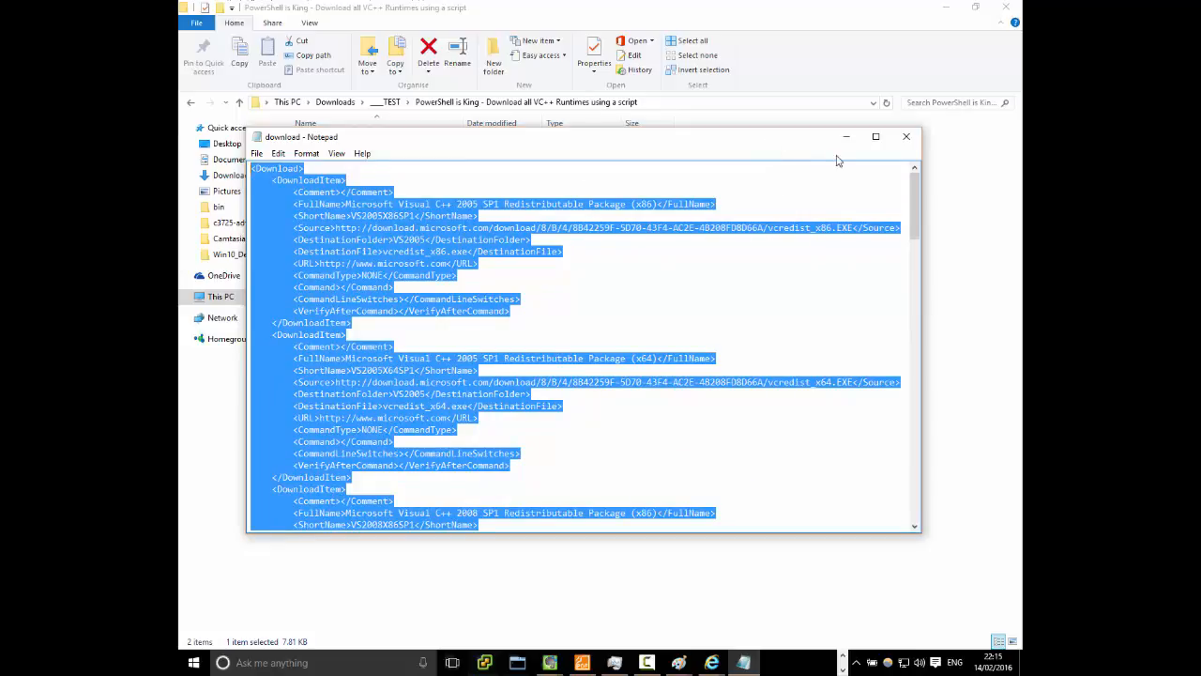
pyautogui.click(906, 136)
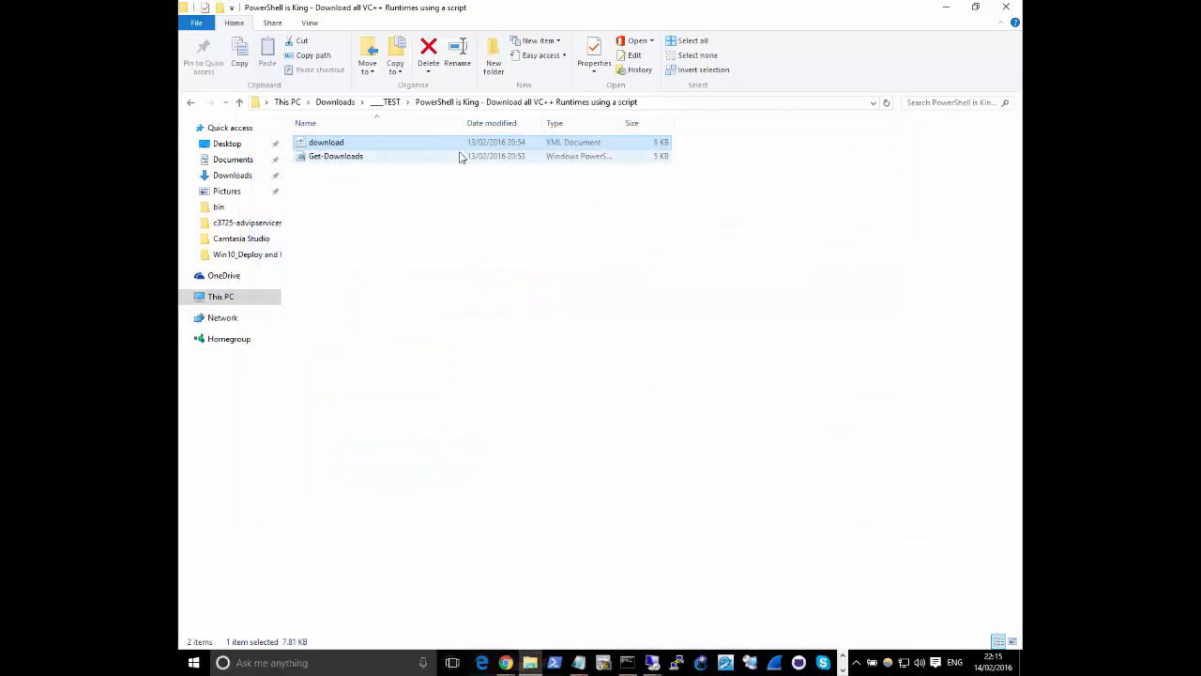
# Open the Get-Downloads script in PowerShell ISE, read through its parameters and download logic to the end, and close it
pyautogui.click(409, 155)
pyautogui.rightClick(409, 155)
pyautogui.click(440, 191)
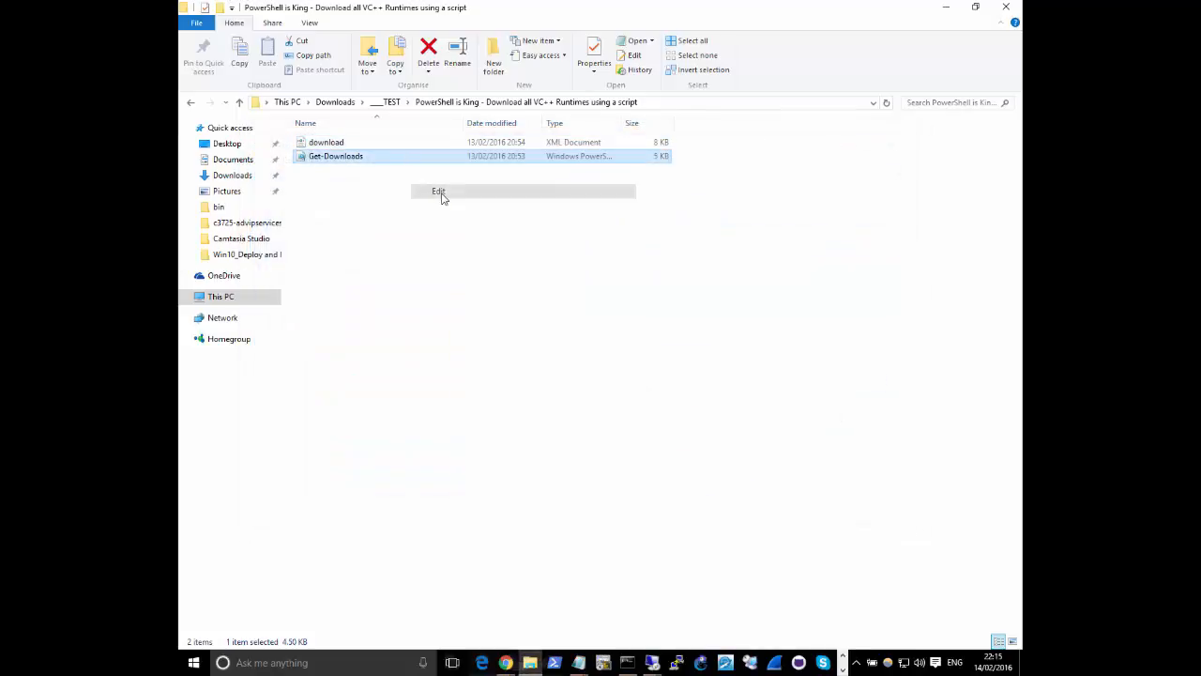
pyautogui.click(644, 345)
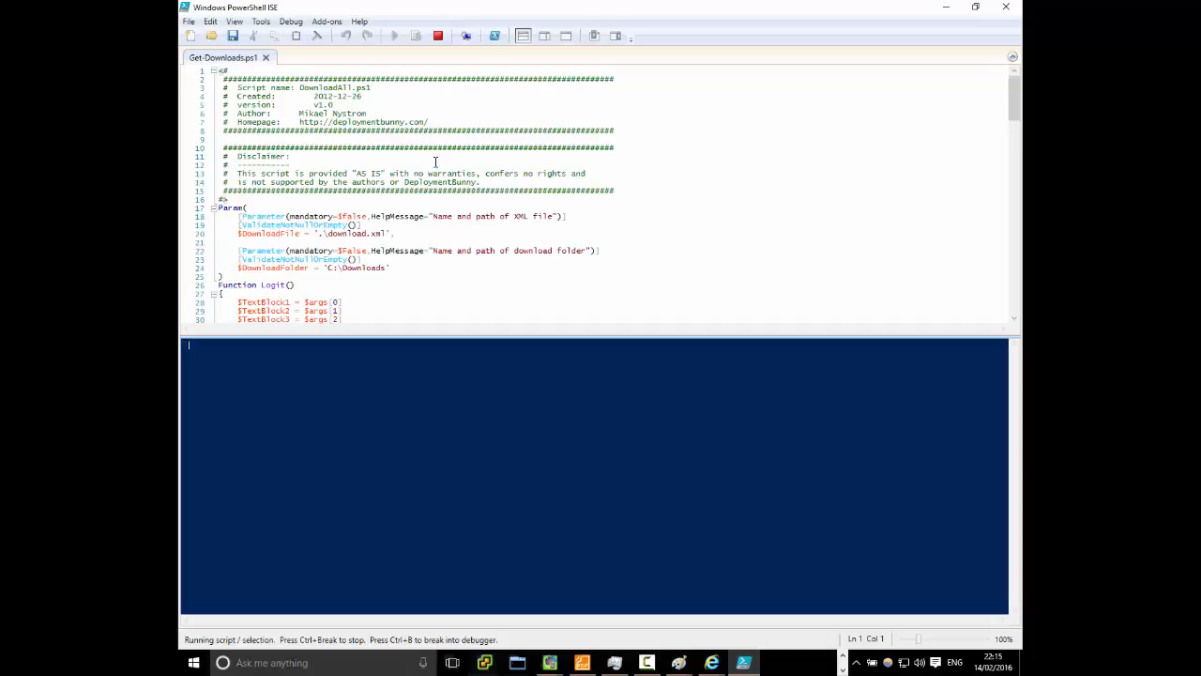
pyautogui.click(435, 162)
pyautogui.scroll(-2, 436, 163)
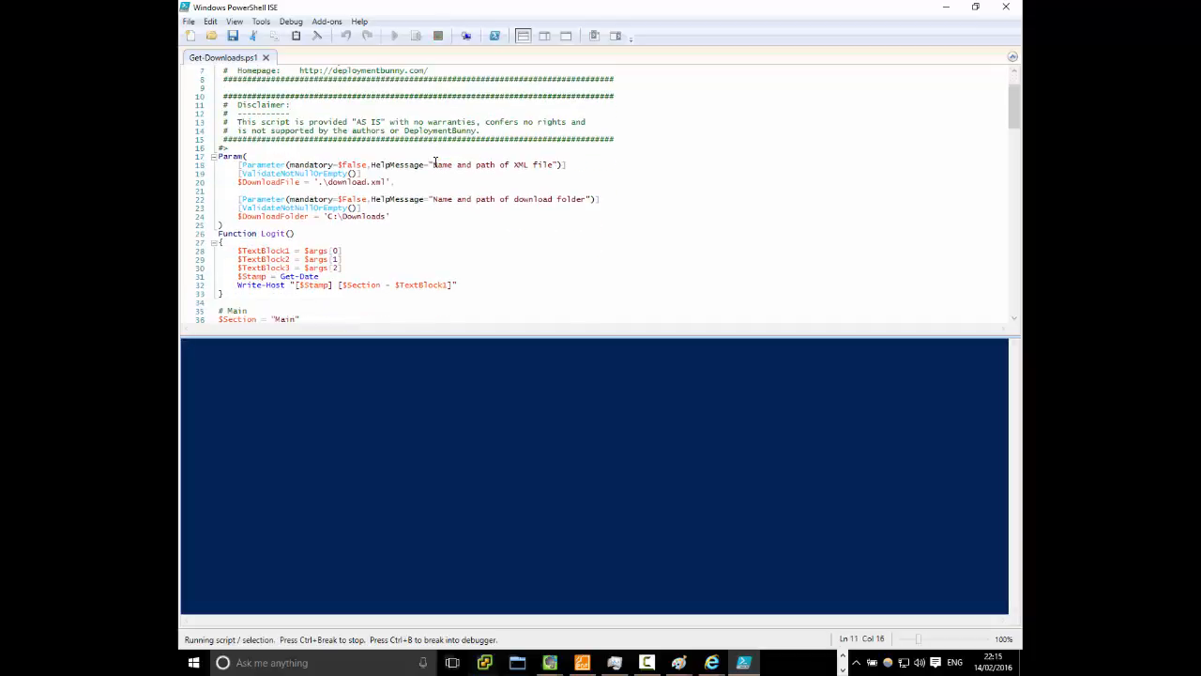
pyautogui.scroll(-1, 435, 162)
pyautogui.scroll(-10, 441, 161)
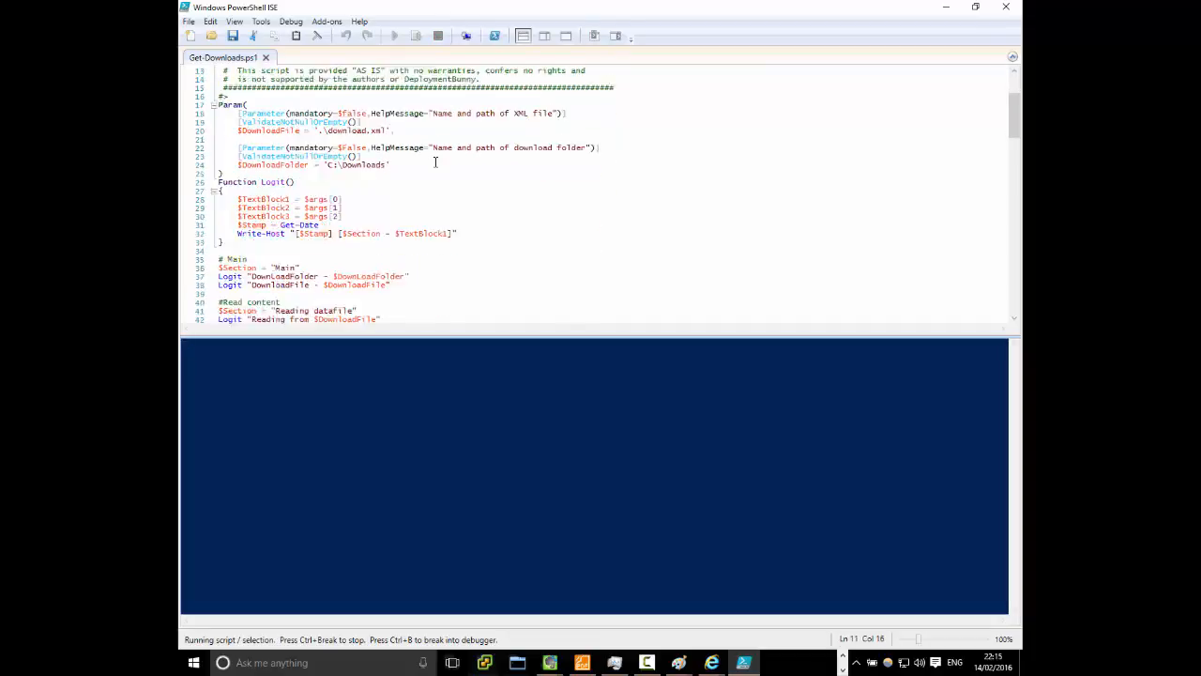
pyautogui.scroll(-6, 450, 159)
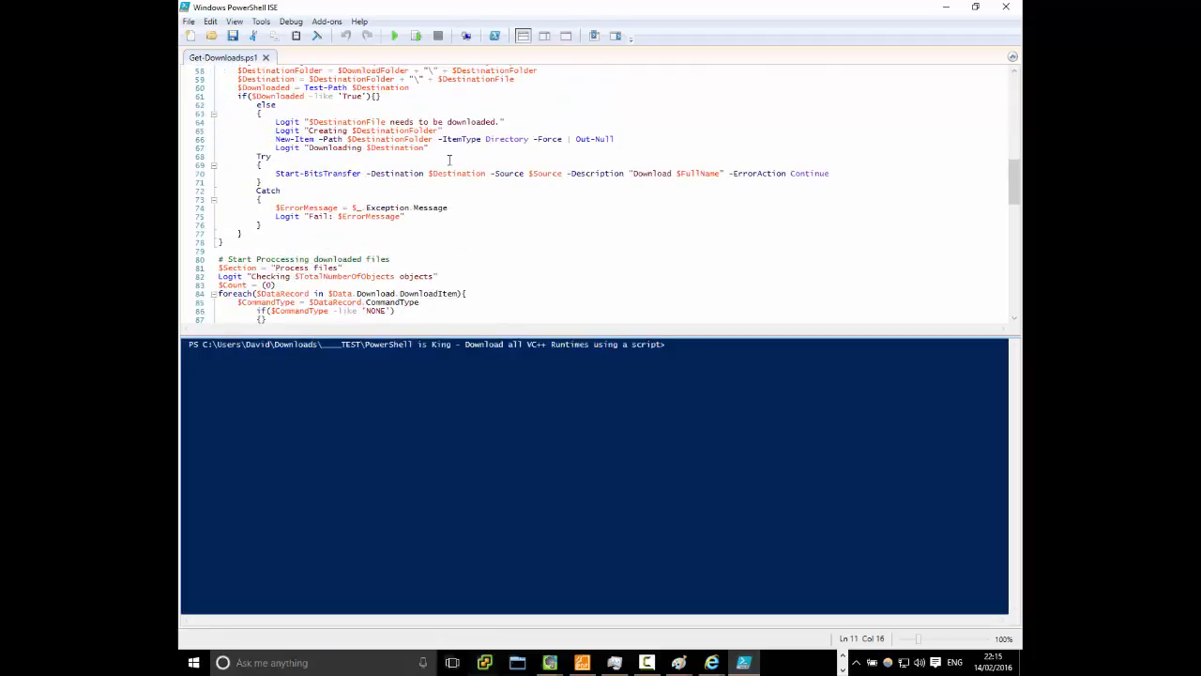
pyautogui.scroll(-4, 449, 159)
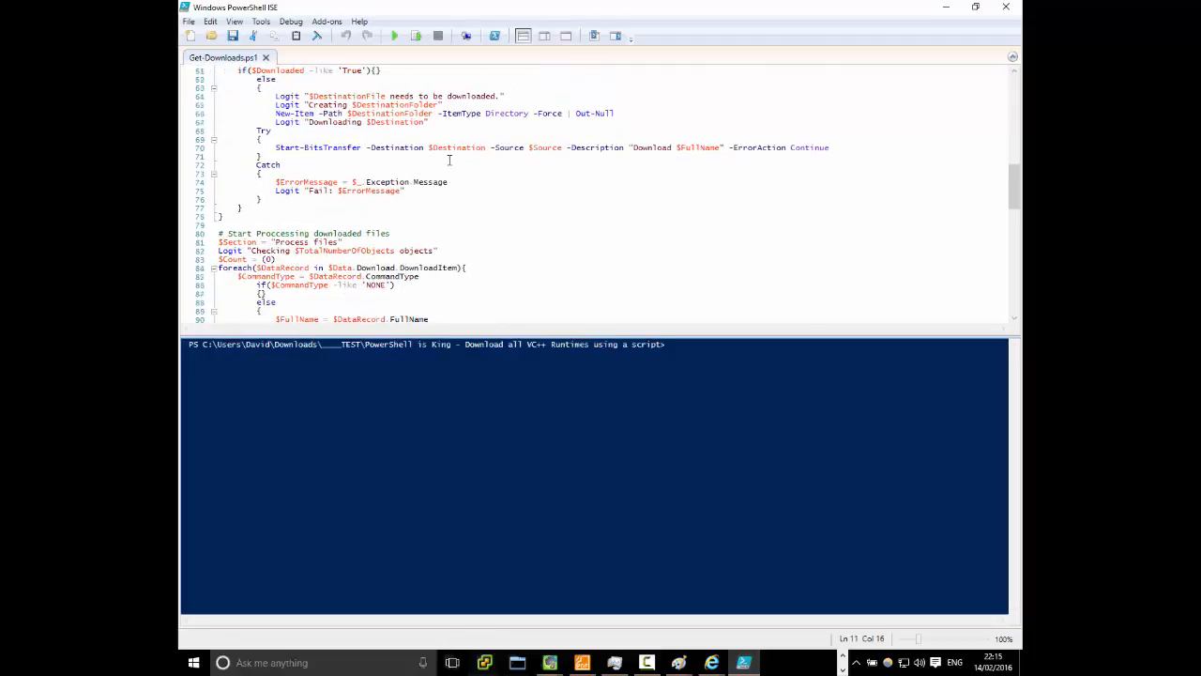
pyautogui.scroll(-13, 450, 160)
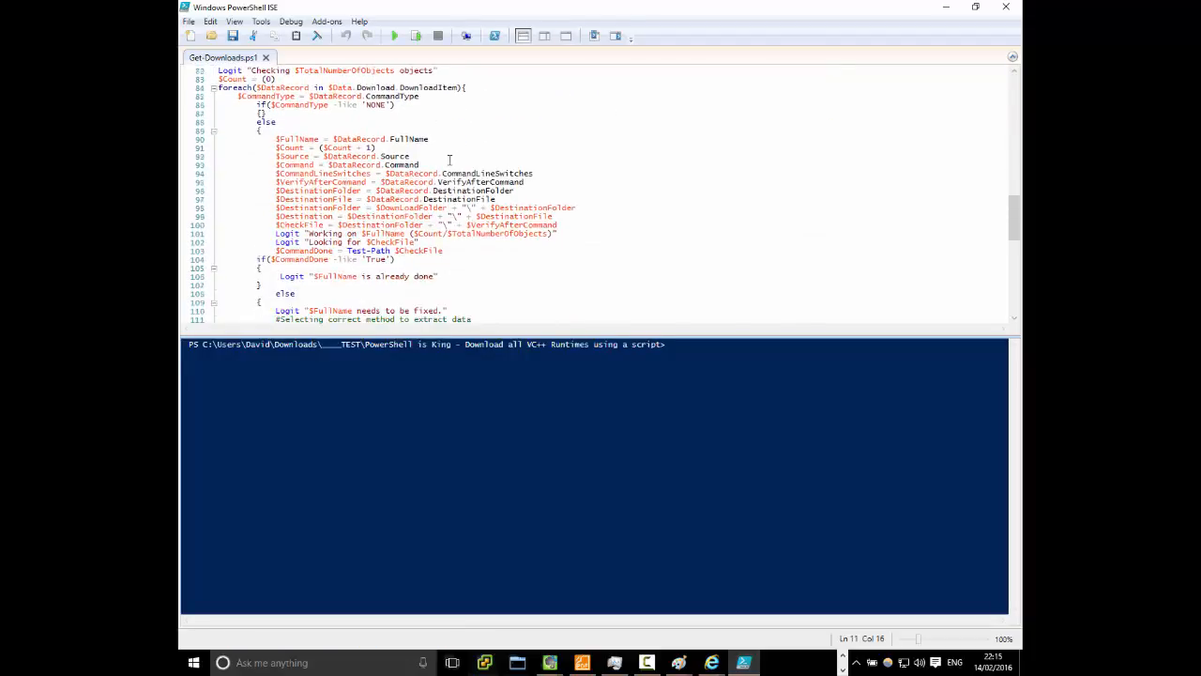
pyautogui.click(1018, 13)
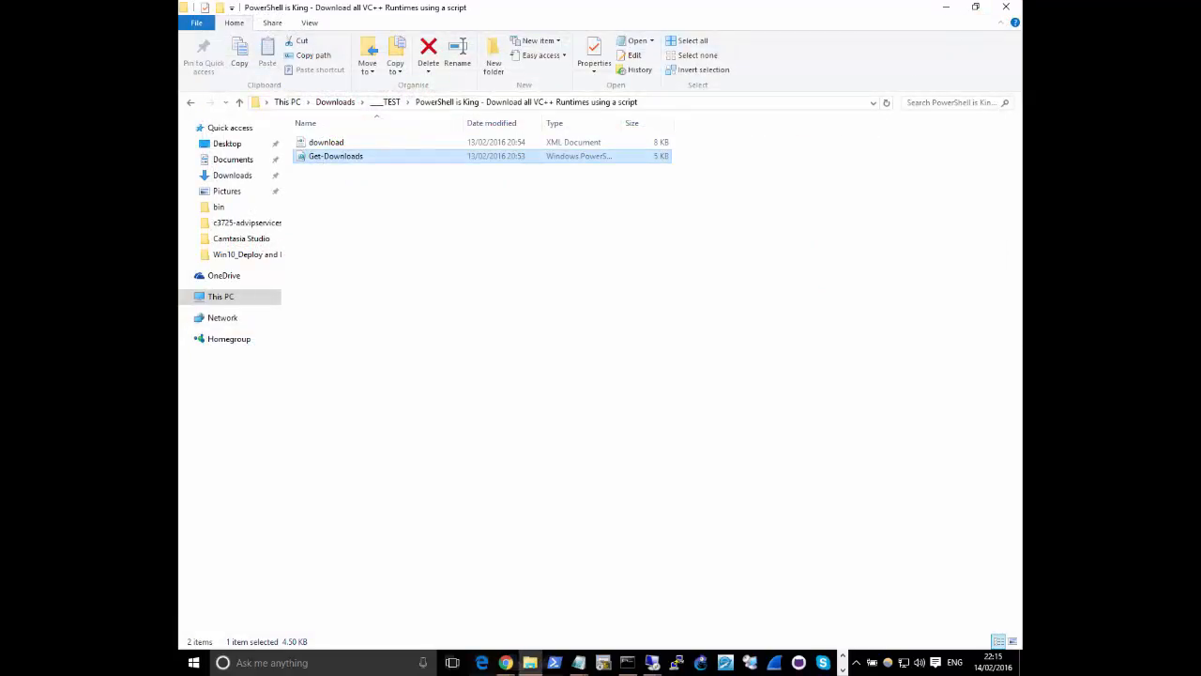
# Switch to Chrome and examine the article's instructions for running Get-Downloads.ps1 with the DownloadFile and DownloadFolder parameters from an elevated PowerShell prompt
pyautogui.click(505, 662)
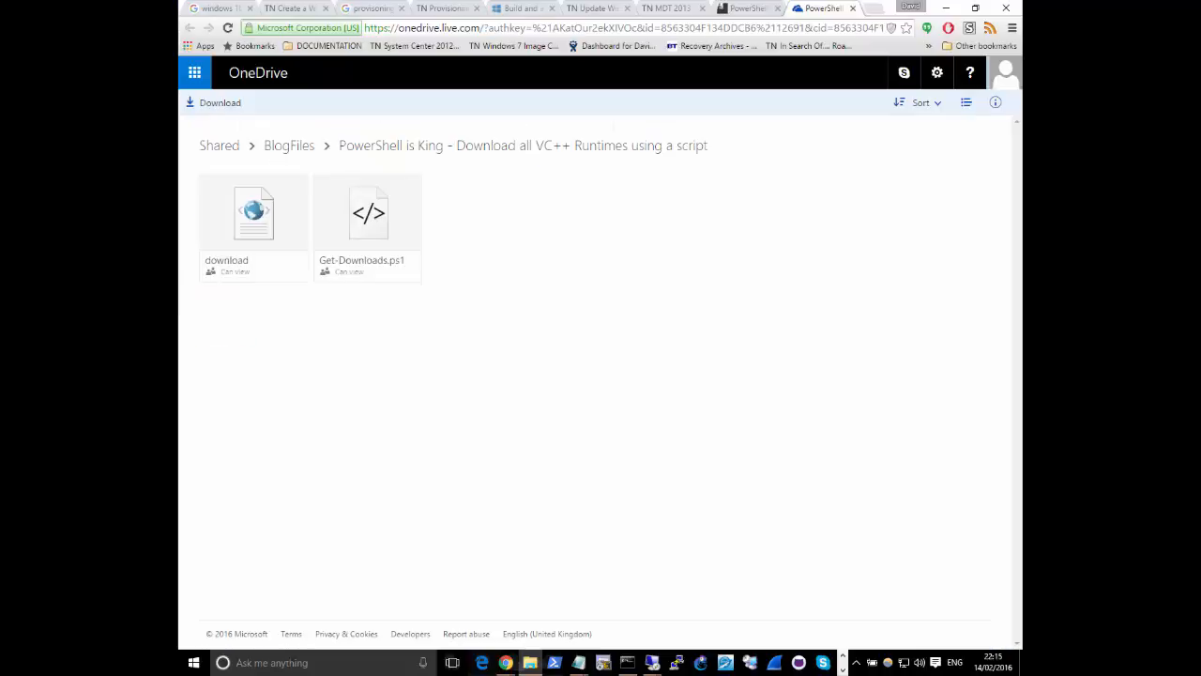
pyautogui.click(719, 12)
pyautogui.scroll(-2, 562, 445)
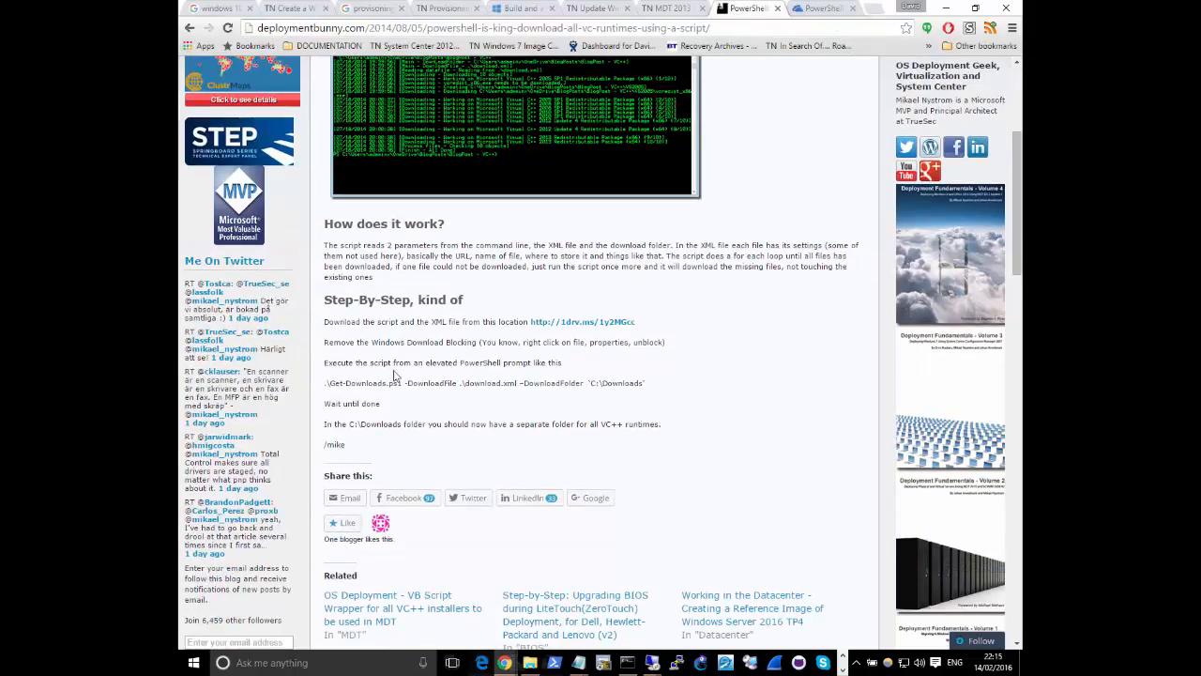
pyautogui.moveTo(324, 363); pyautogui.dragTo(576, 368)
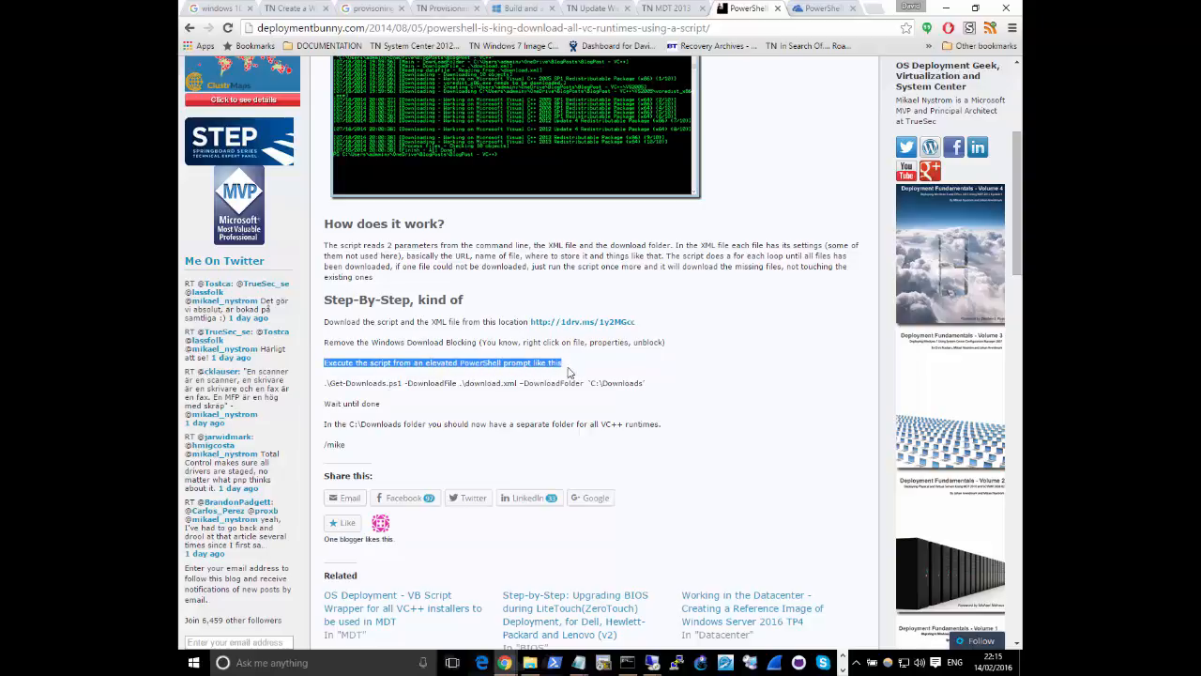
pyautogui.click(353, 385)
pyautogui.moveTo(328, 384); pyautogui.dragTo(403, 383)
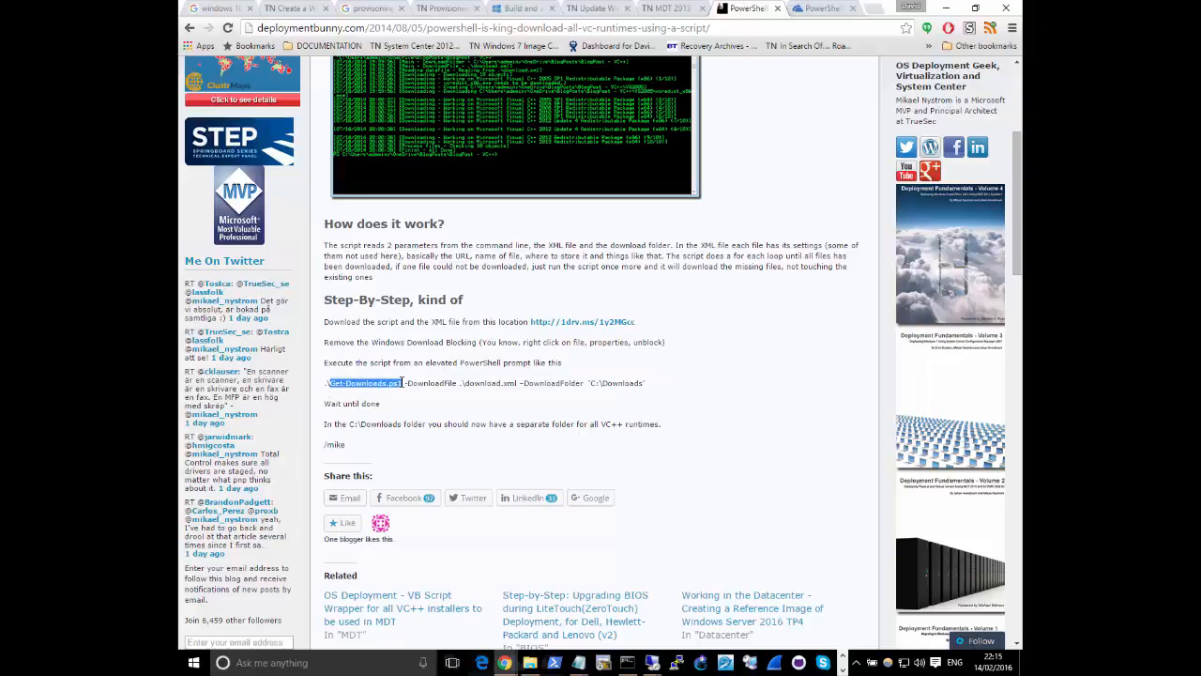
pyautogui.moveTo(460, 383); pyautogui.dragTo(517, 387)
pyautogui.click(545, 385)
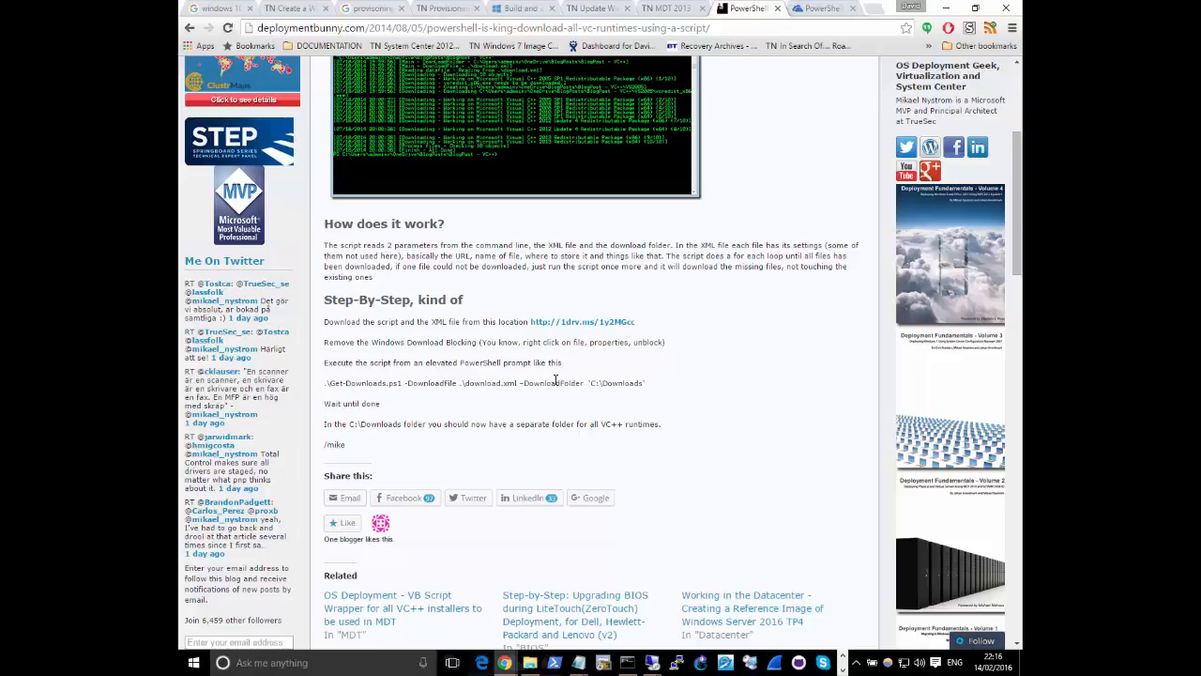
pyautogui.moveTo(655, 384); pyautogui.dragTo(322, 378)
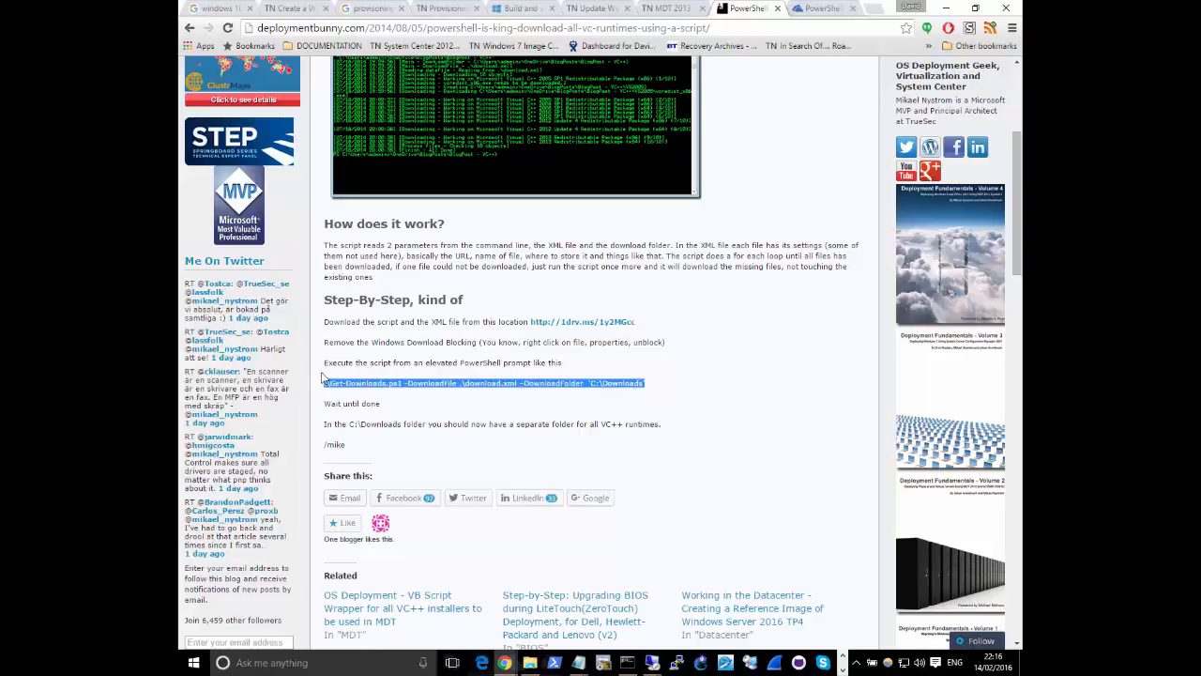
pyautogui.click(775, 402)
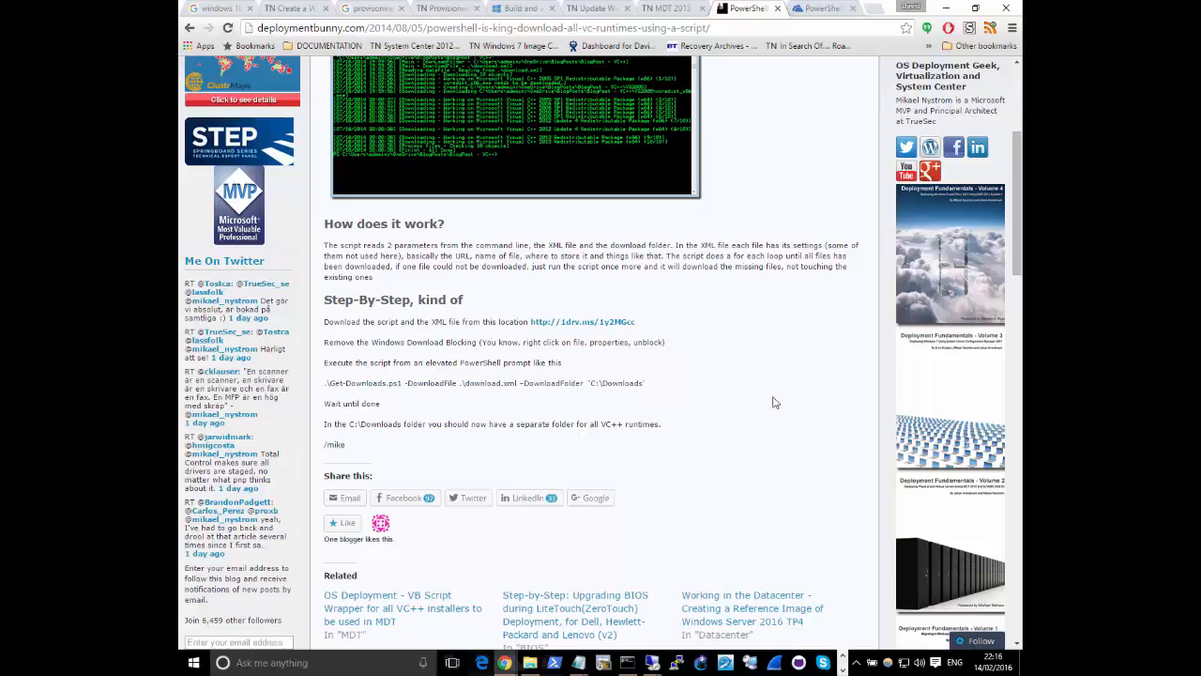
# Launch Windows PowerShell as administrator and place its window so the prompt is ready for commands
pyautogui.rightClick(554, 662)
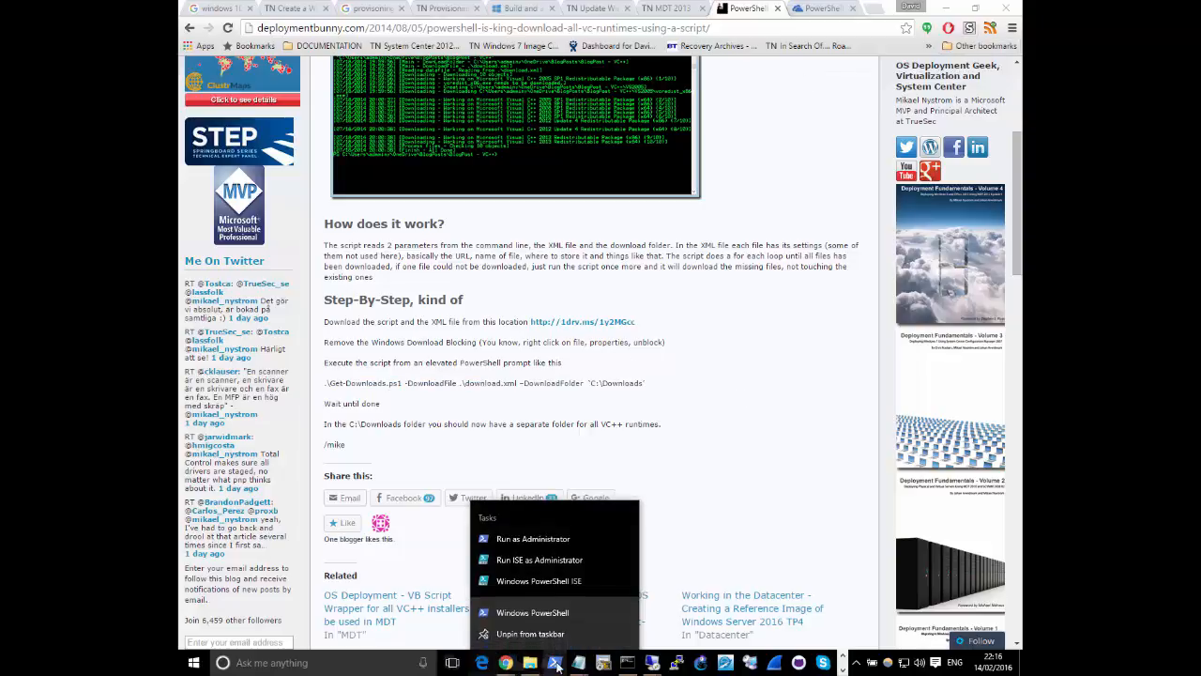
pyautogui.click(560, 541)
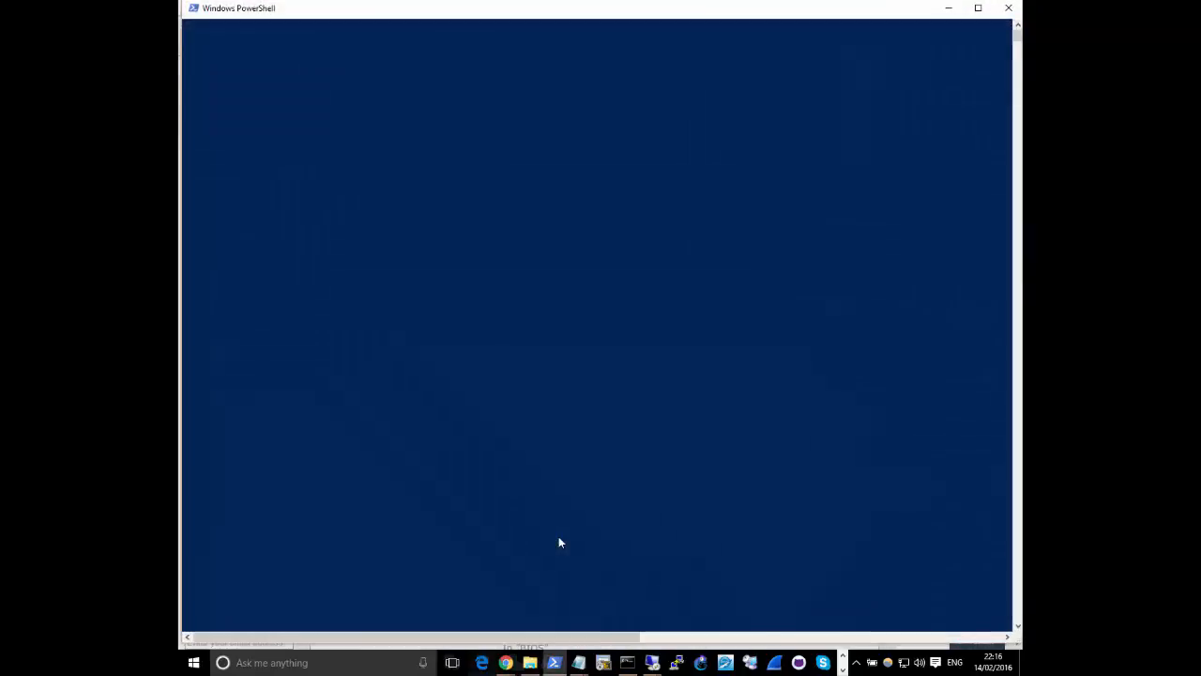
pyautogui.click(543, 255)
pyautogui.moveTo(467, 10); pyautogui.dragTo(482, 62)
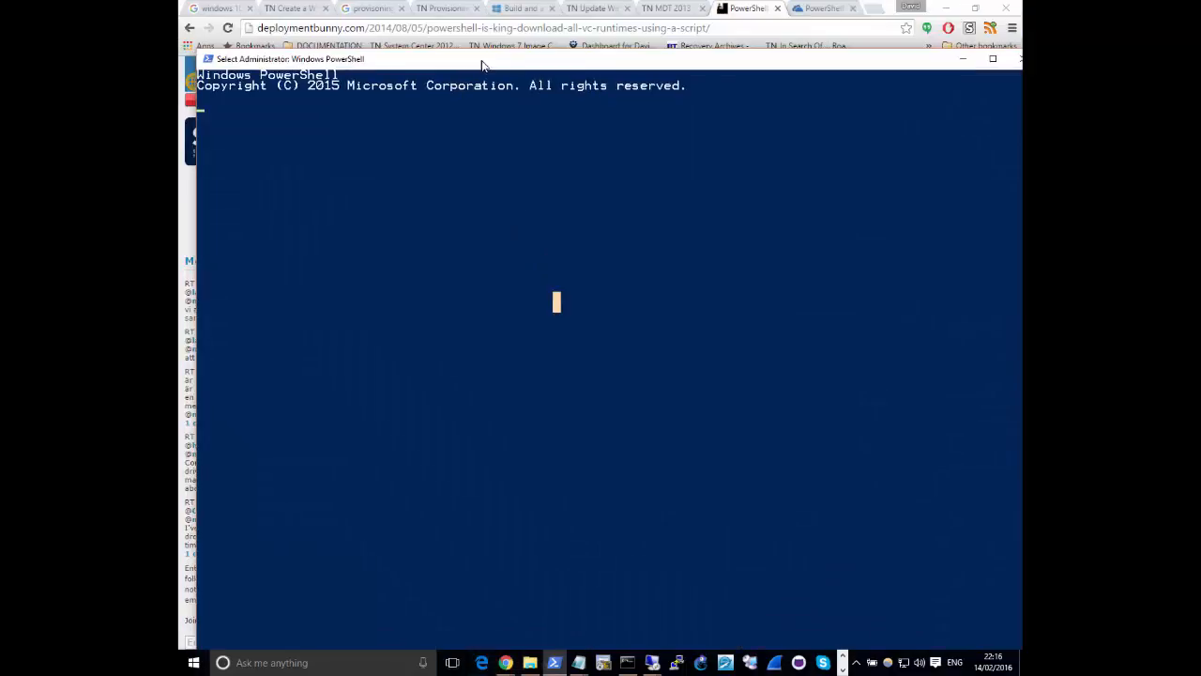
pyautogui.click(452, 126)
pyautogui.press('Return')
pyautogui.press('Return')
pyautogui.press('Return')
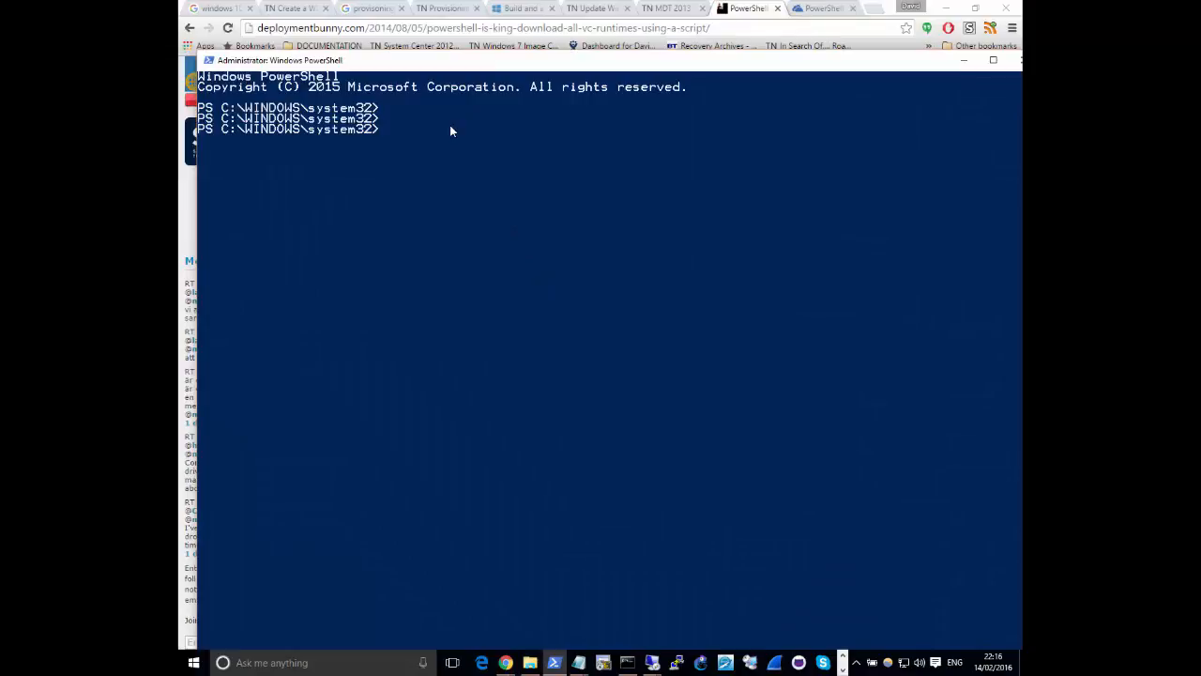
# Change the PowerShell directory to the ____TEST folder in the user profile's Downloads folder and list its contents
pyautogui.write('cd c:\\use')
pyautogui.press('Tab')
pyautogui.write('dav')
pyautogui.press('Tab')
pyautogui.write('dow')
pyautogui.press('Tab')
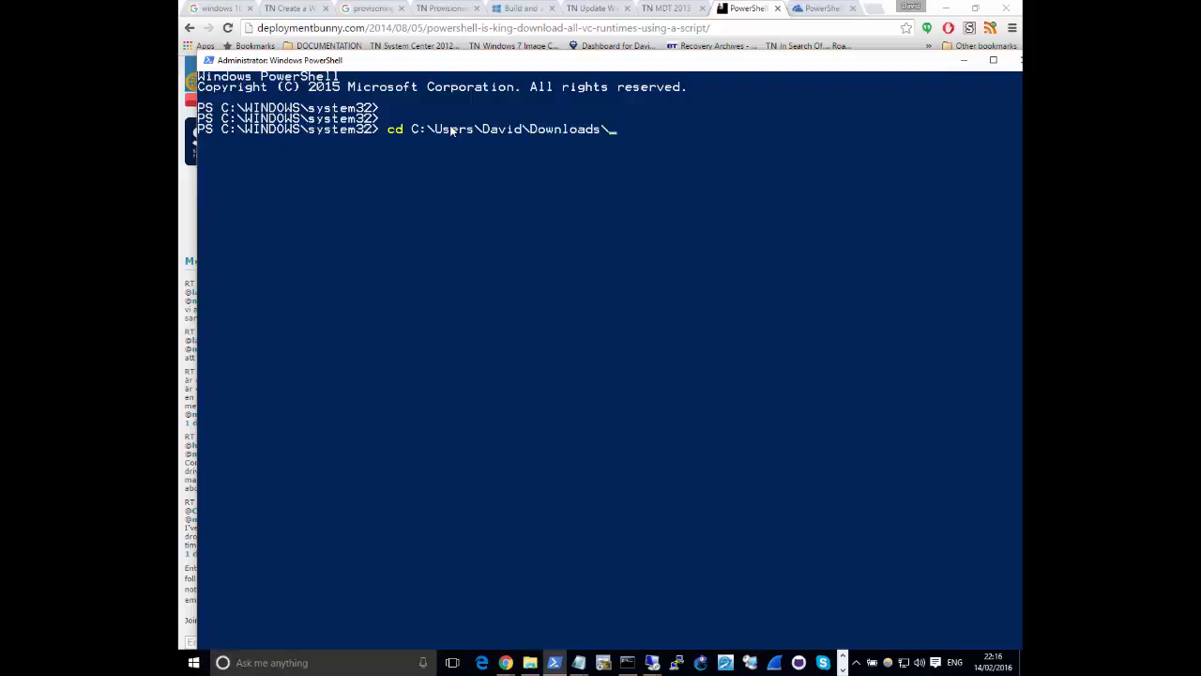
pyautogui.write('___')
pyautogui.press('Tab')
pyautogui.press('Return')
pyautogui.write('dir')
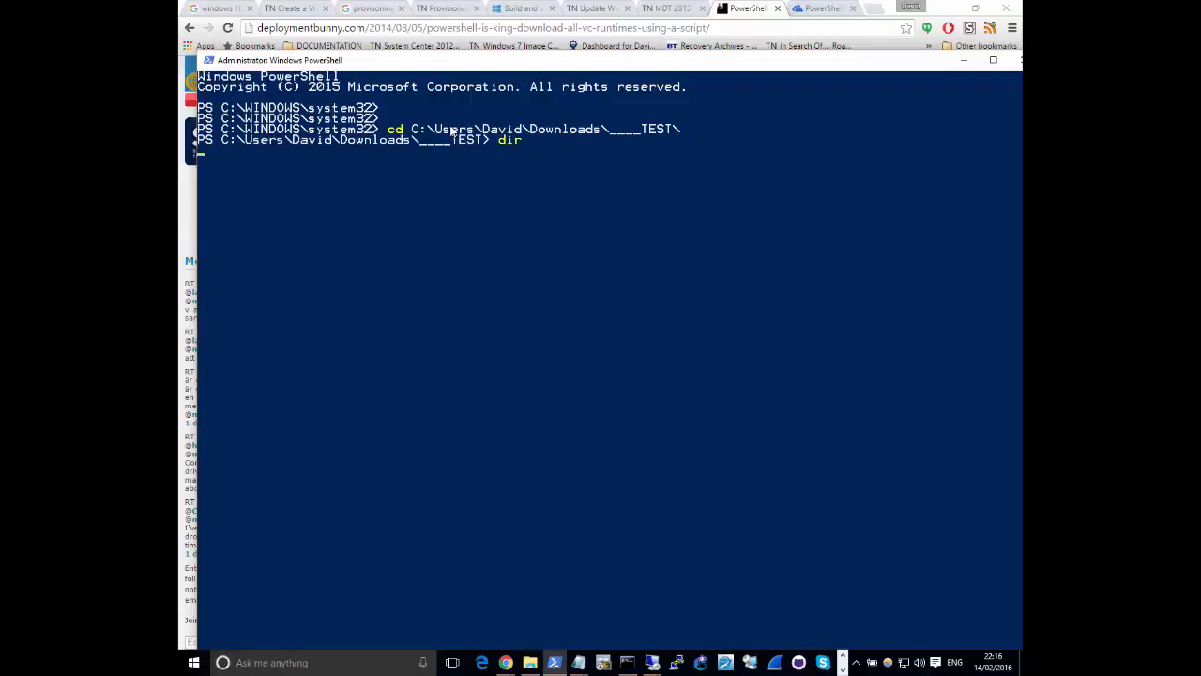
pyautogui.press('Return')
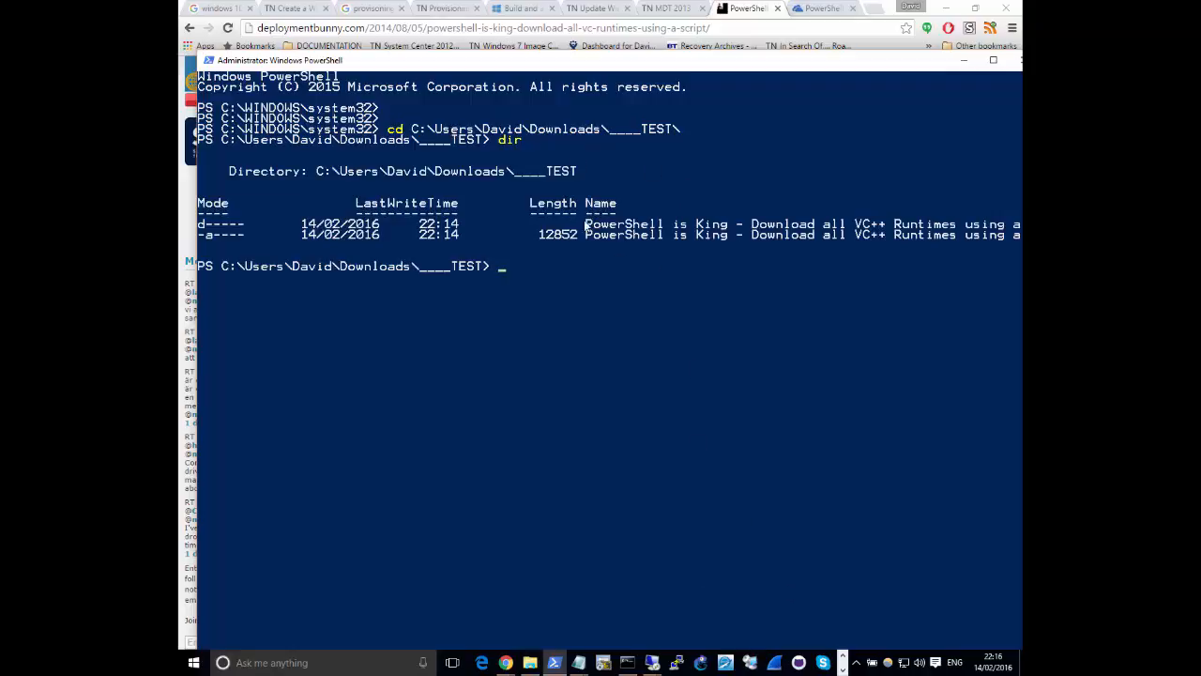
# Transfer the download XML file and the Get-Downloads script from the extracted subfolder up into the ____TEST folder
pyautogui.hotkey('alt', 'Tab')
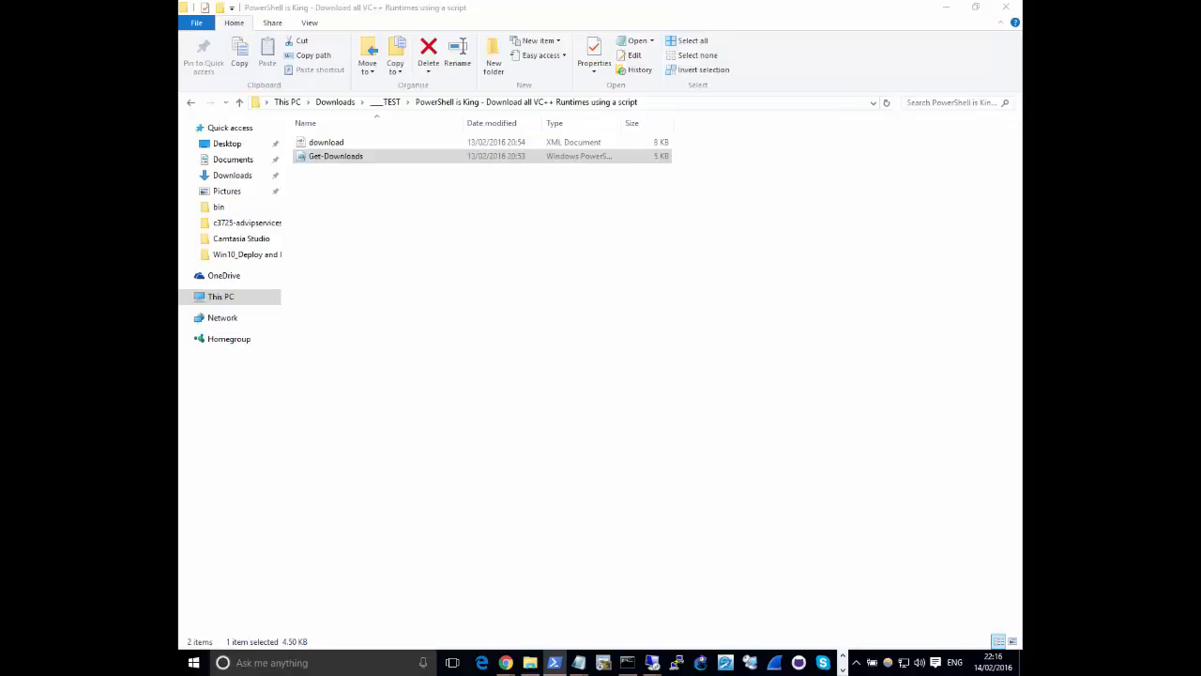
pyautogui.click(799, 321)
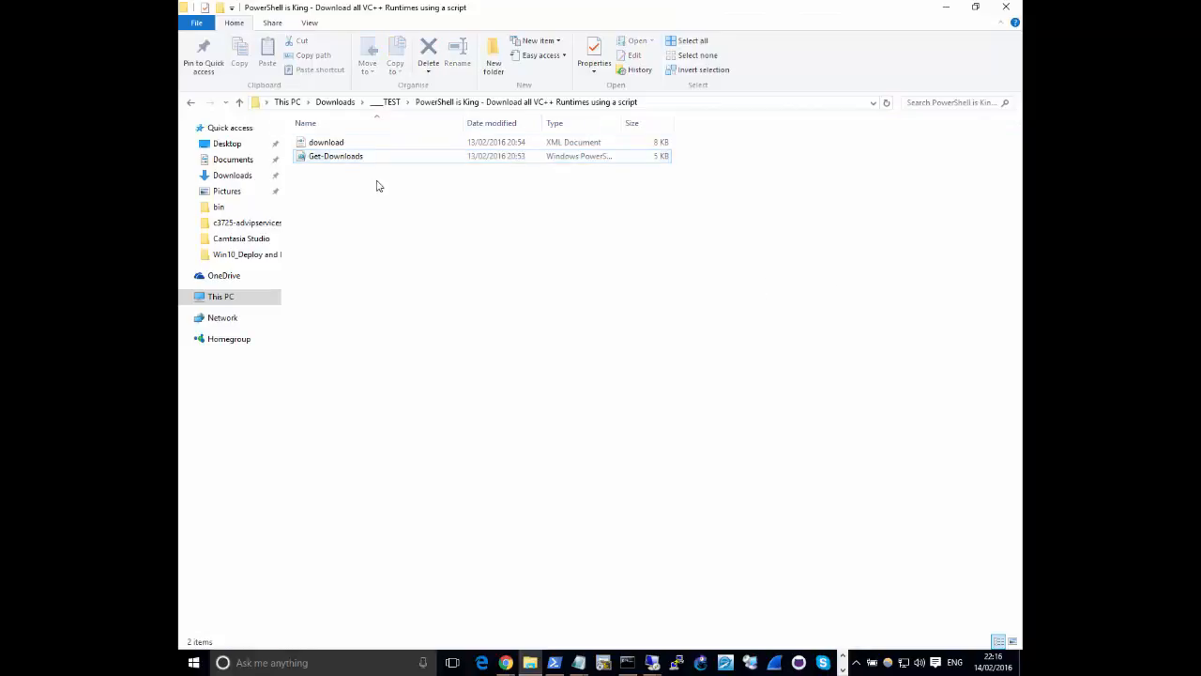
pyautogui.moveTo(364, 185); pyautogui.dragTo(337, 141)
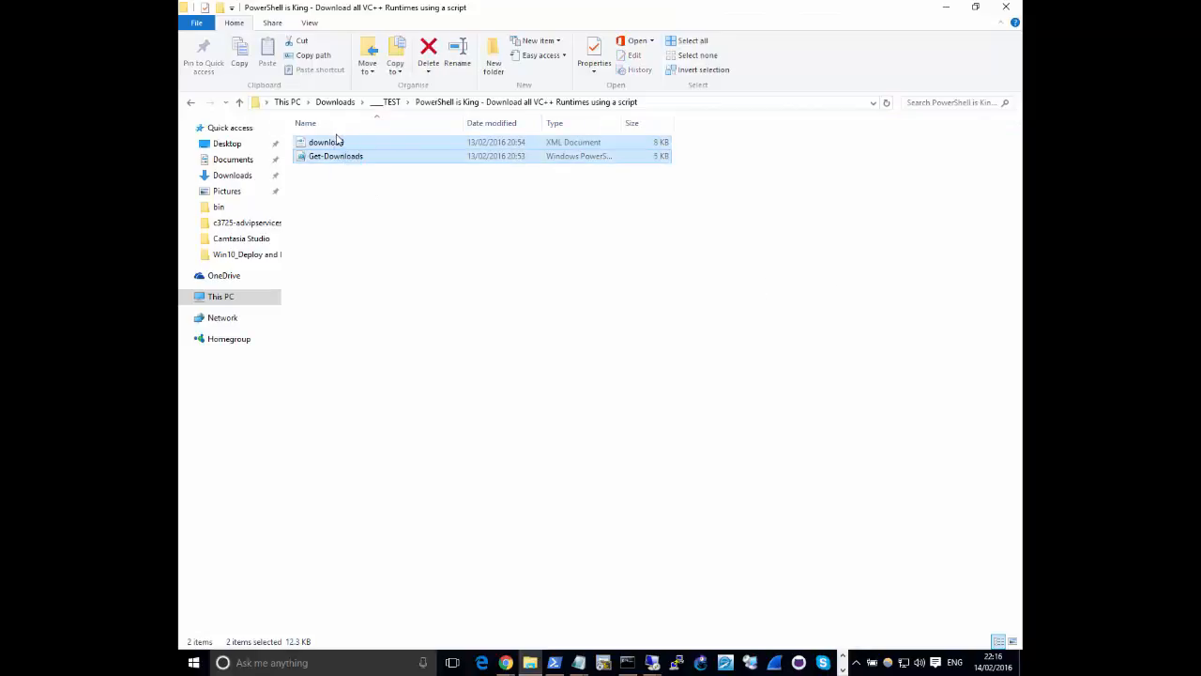
pyautogui.click(385, 102)
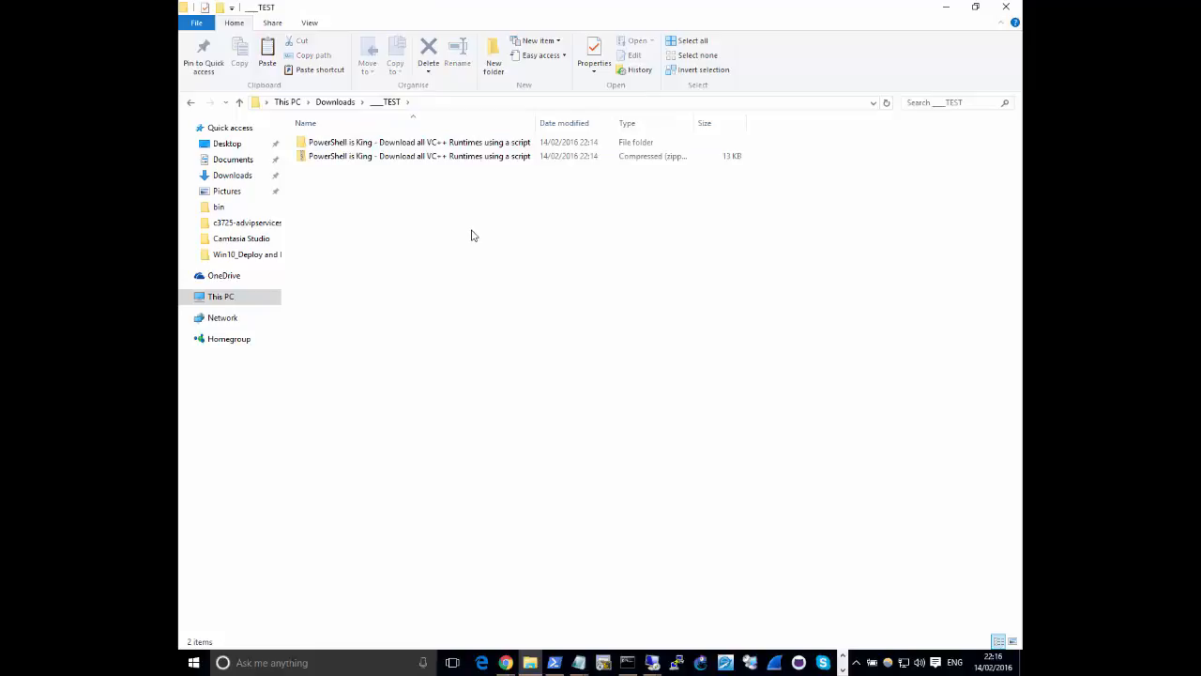
pyautogui.hotkey('ctrl', 'v')
# Permanently delete the extracted "PowerShell is King" subfolder and its zip file from the ____TEST folder
pyautogui.click(396, 141)
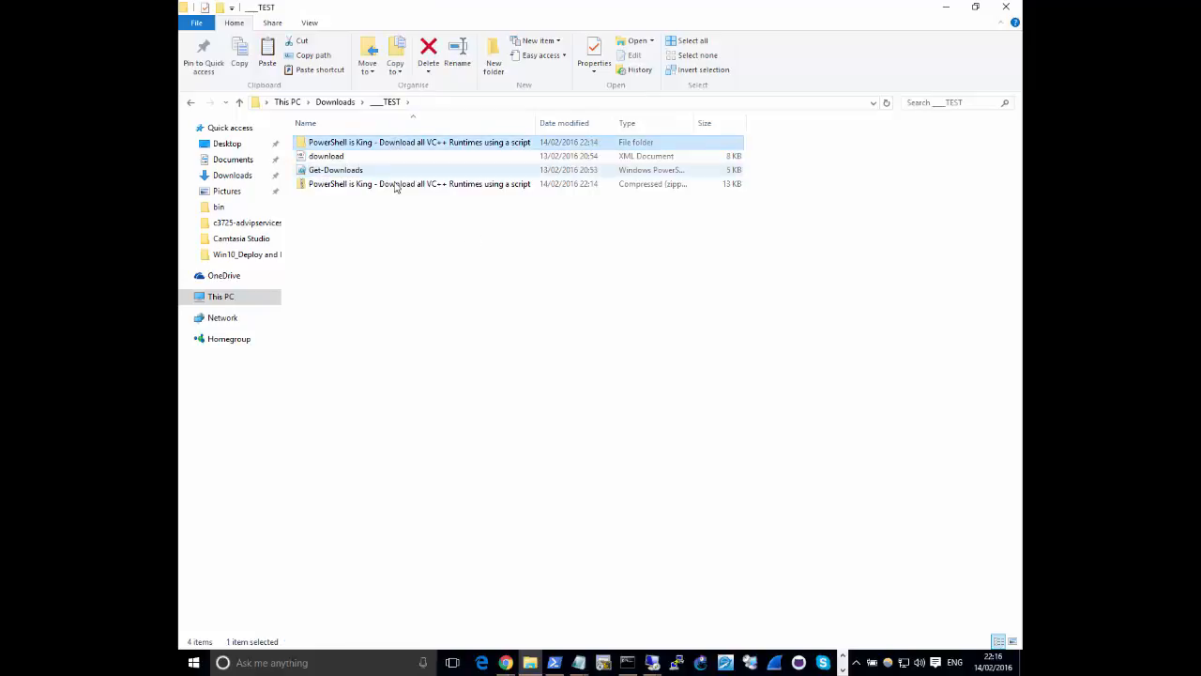
pyautogui.keyDown('ctrl'); pyautogui.click(399, 185); pyautogui.keyUp('ctrl')
pyautogui.hotkey('shift', 'Delete')
pyautogui.press('Return')
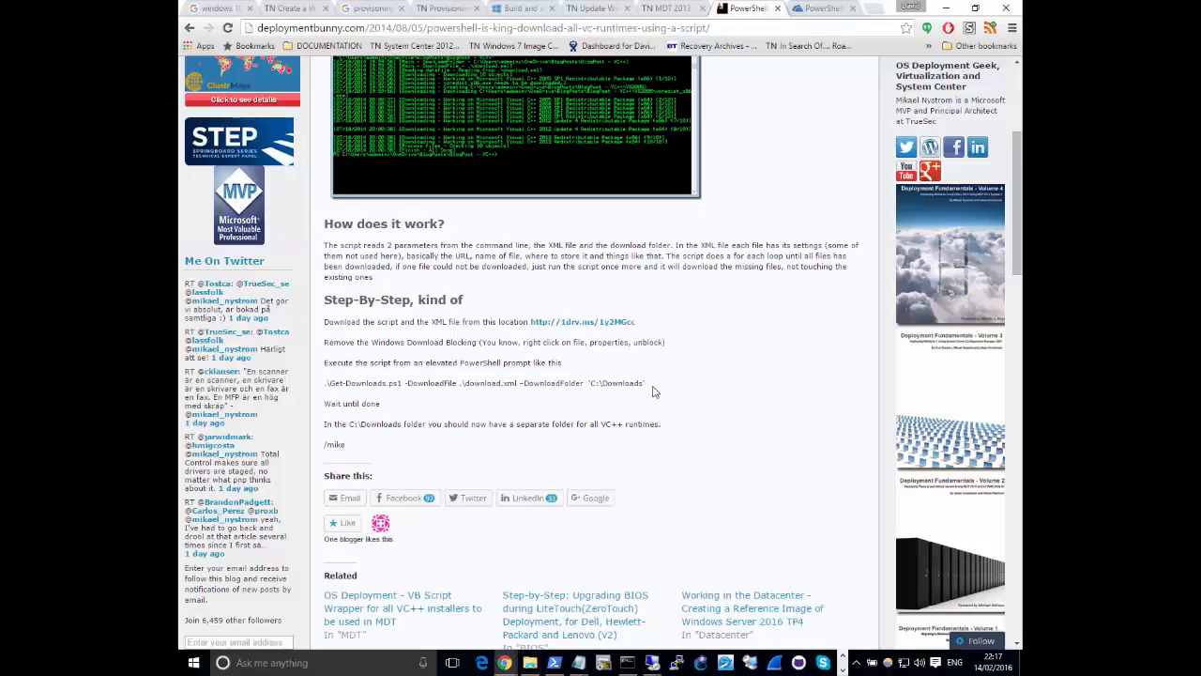
# Copy the full Get-Downloads.ps1 example command from the Chrome article and paste it at the elevated PowerShell prompt
pyautogui.moveTo(645, 384); pyautogui.dragTo(507, 386)
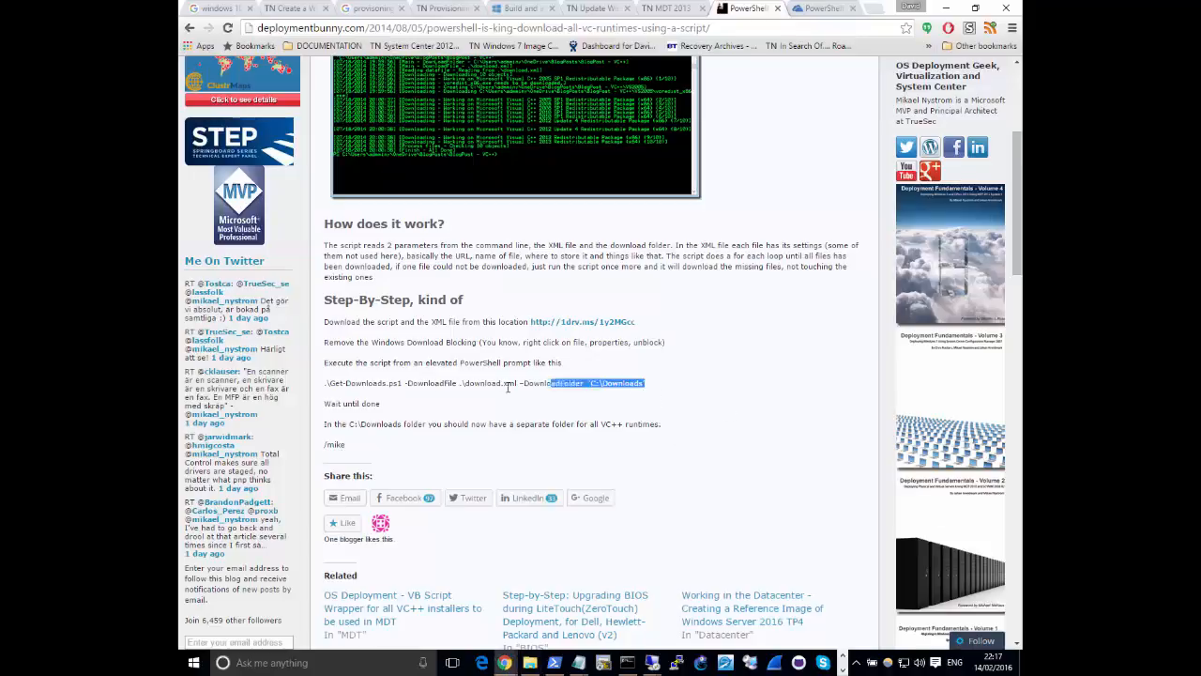
pyautogui.tripleClick(330, 384)
pyautogui.rightClick(354, 387)
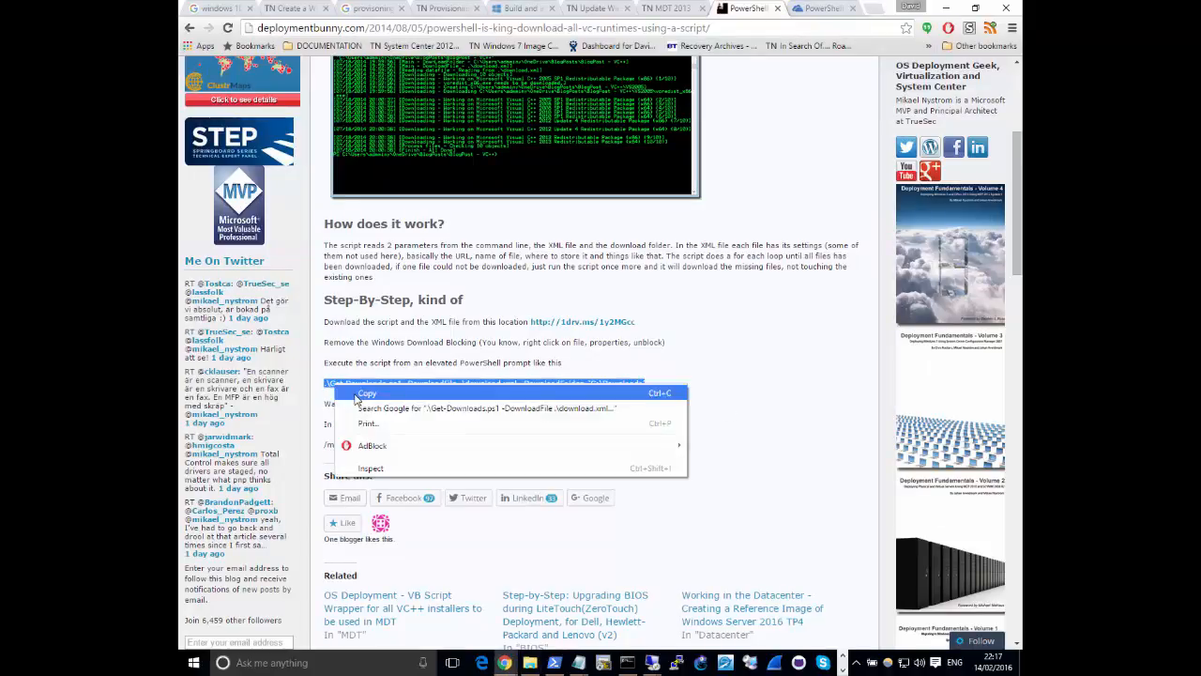
pyautogui.click(355, 394)
pyautogui.click(945, 7)
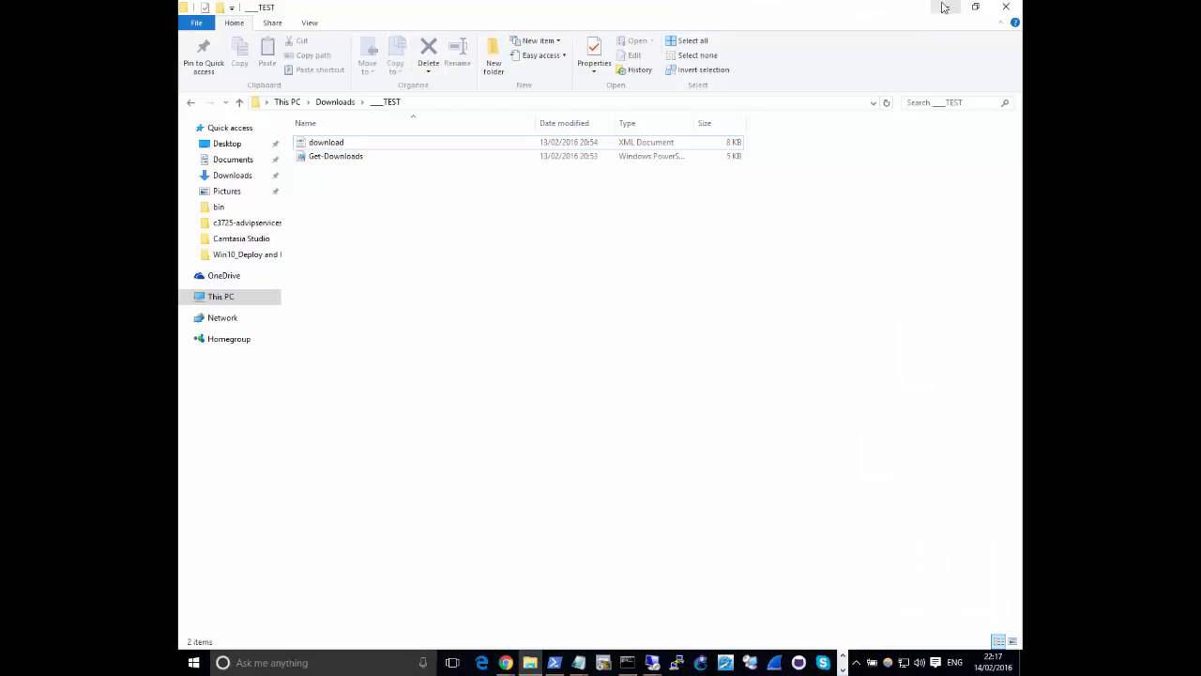
pyautogui.click(945, 7)
pyautogui.rightClick(536, 291)
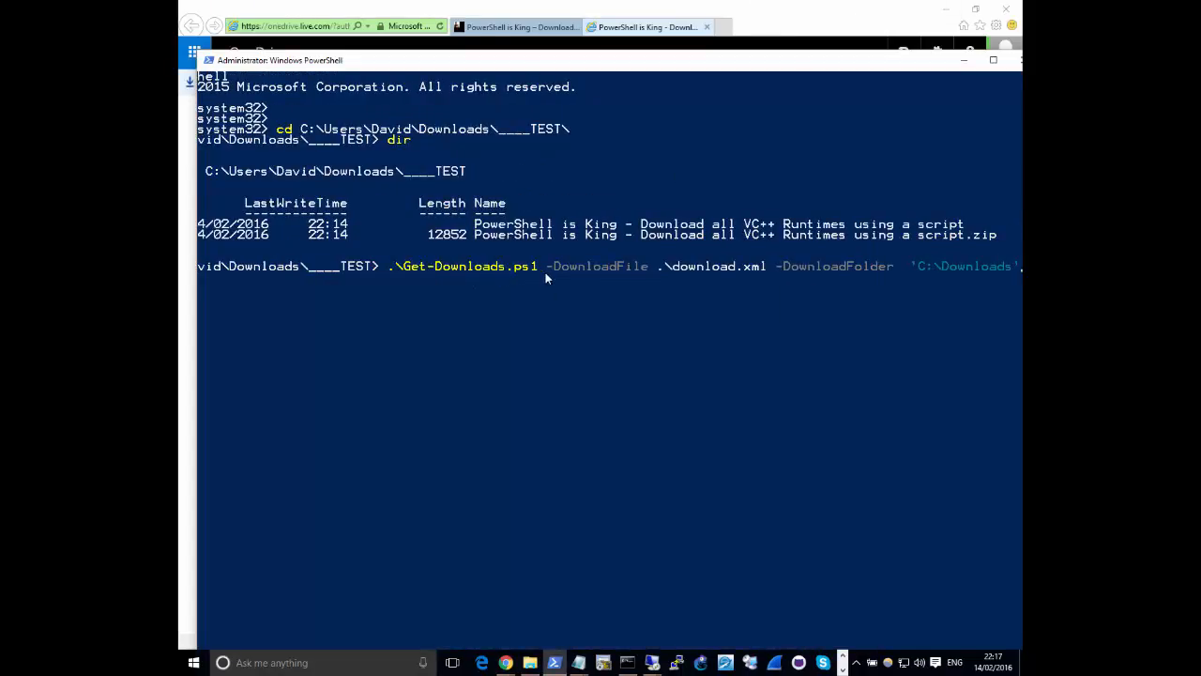
# Change the command's DownloadFolder path from C:\Downloads to the ____TEST folder in the user profile's Downloads folder, without running it
pyautogui.moveTo(724, 62); pyautogui.dragTo(609, 62)
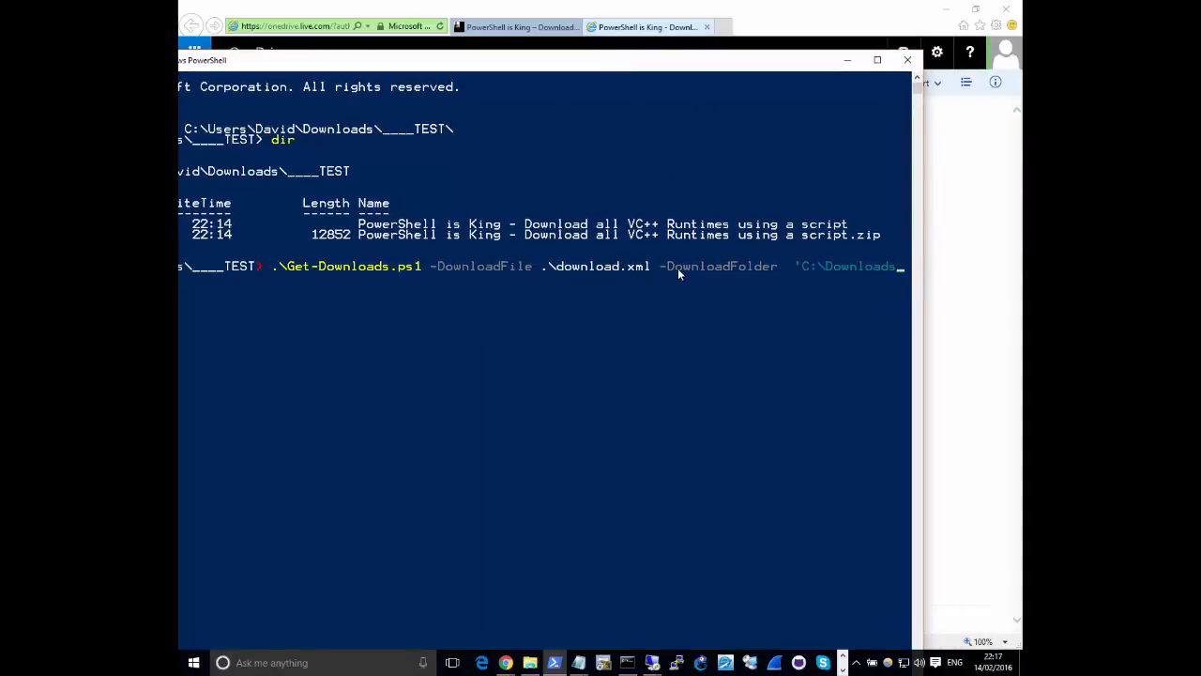
pyautogui.press('Left')
pyautogui.press('Left')
pyautogui.press('Left')
pyautogui.press('Left')
pyautogui.press('Left')
pyautogui.press('Left')
pyautogui.press('Left')
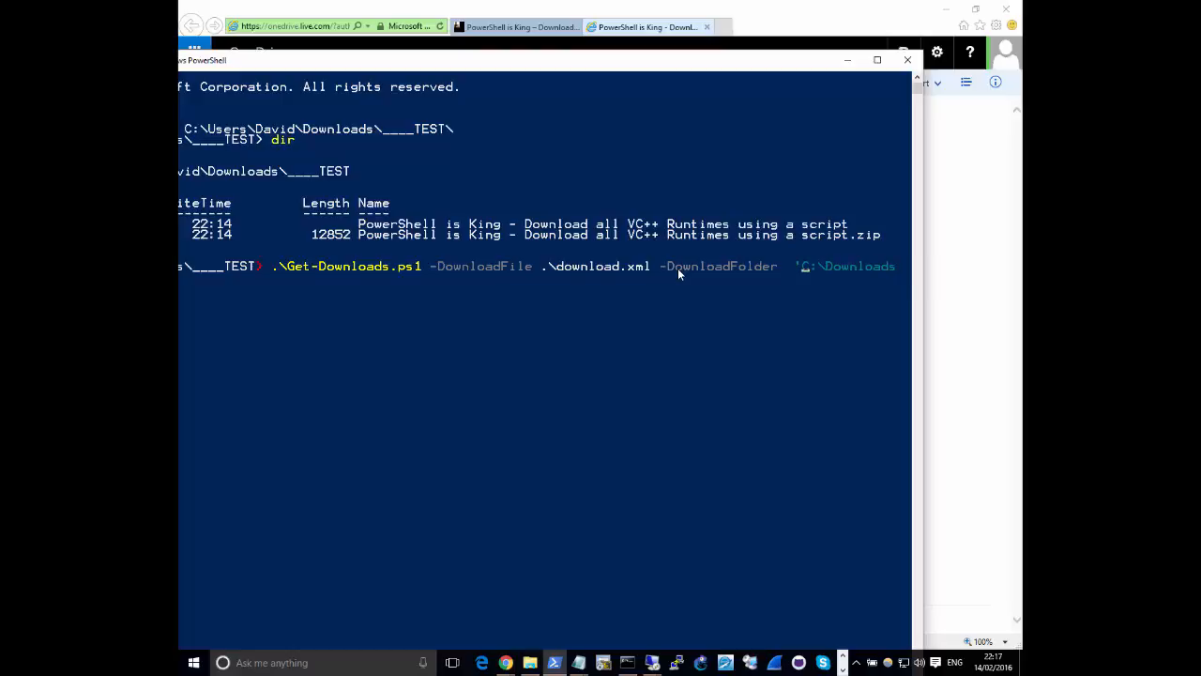
pyautogui.press('BackSpace')
pyautogui.write("'")
pyautogui.press('BackSpace')
pyautogui.press('BackSpace')
pyautogui.press('BackSpace')
pyautogui.press('BackSpace')
pyautogui.press('BackSpace')
pyautogui.press('BackSpace')
pyautogui.press('BackSpace')
pyautogui.press('BackSpace')
pyautogui.press('BackSpace')
pyautogui.press('BackSpace')
pyautogui.write('uset')
pyautogui.press('Tab')
pyautogui.write('da')
pyautogui.press('Tab')
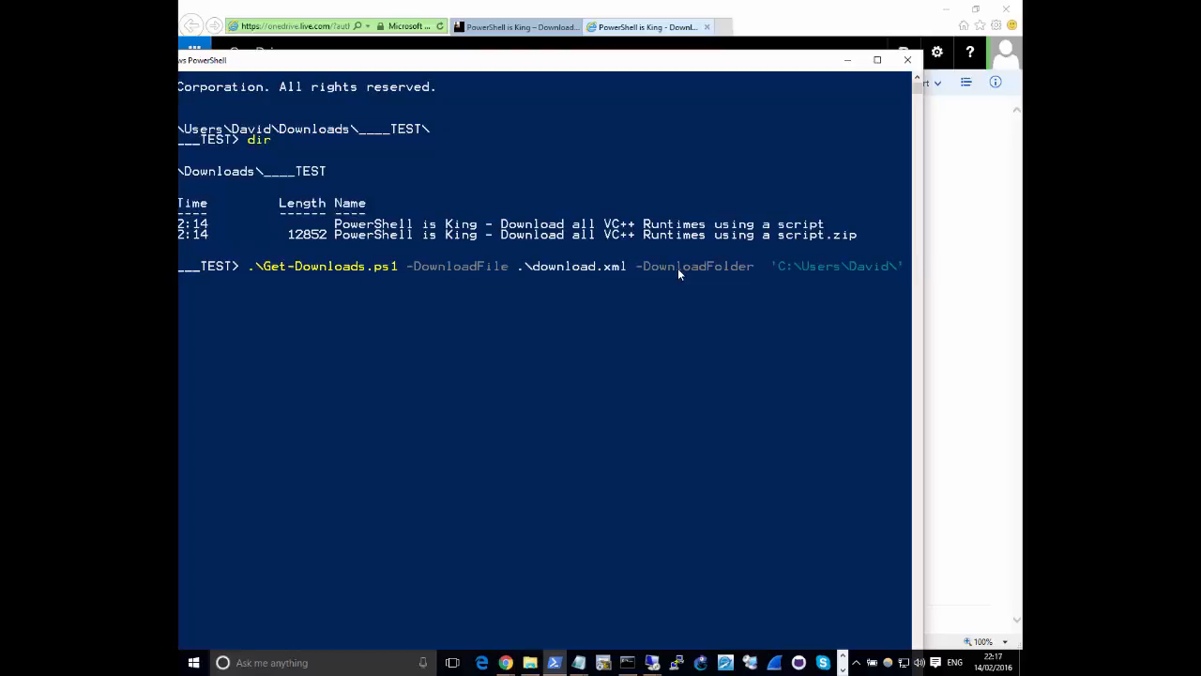
pyautogui.write('do')
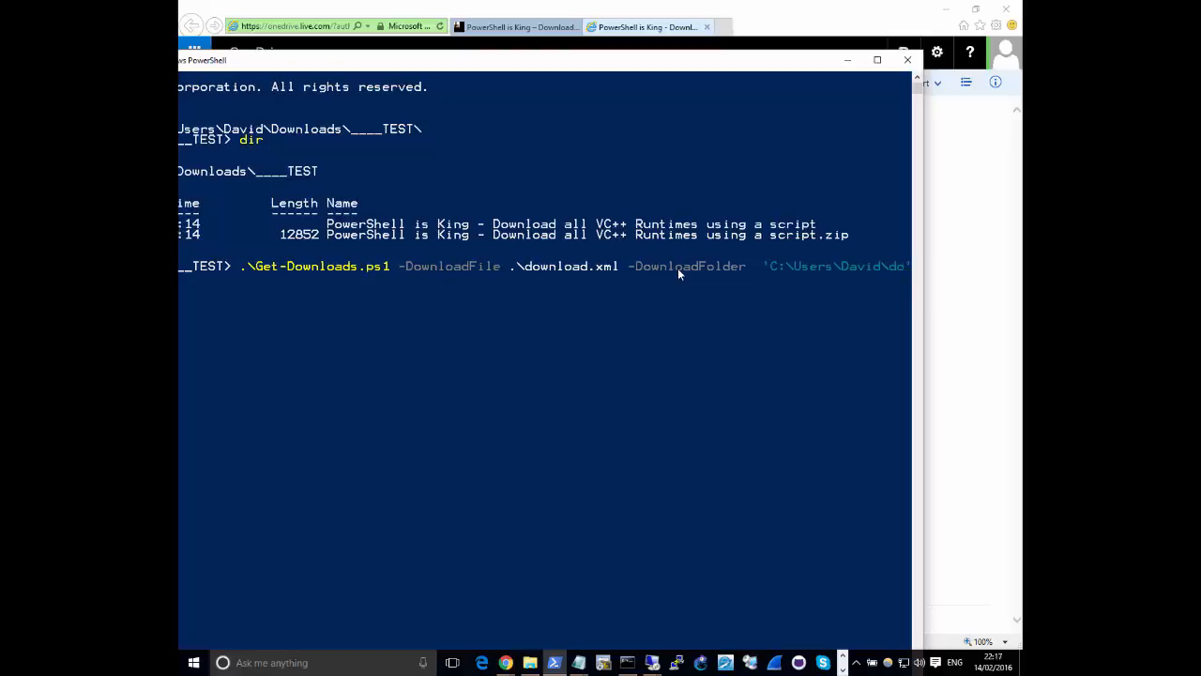
pyautogui.press('Tab')
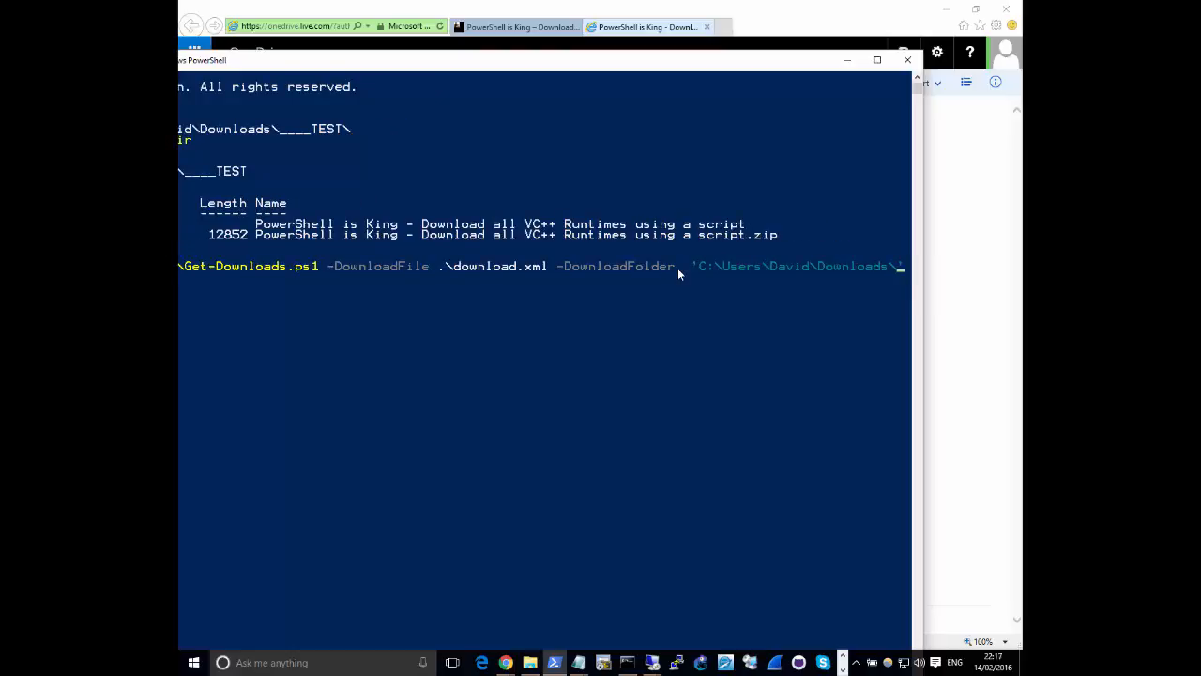
pyautogui.press('Tab')
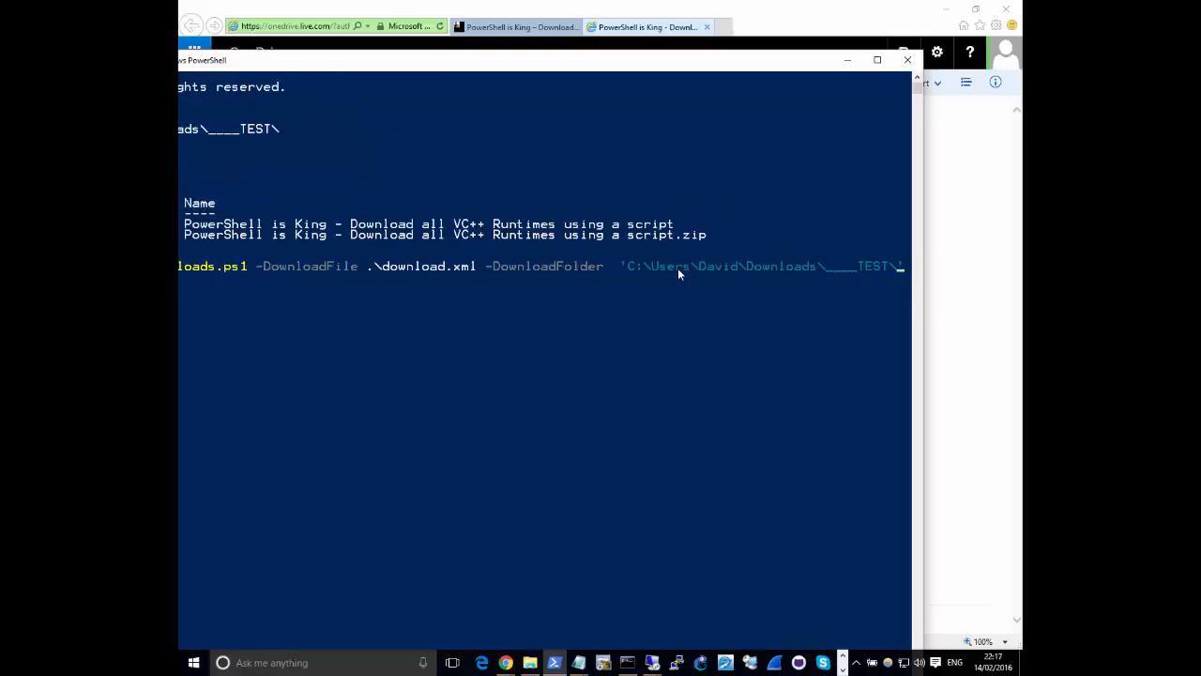
# Switch to File Explorer and create a folder named VisualC++ inside the ____TEST folder
pyautogui.moveTo(752, 62); pyautogui.dragTo(1022, 190)
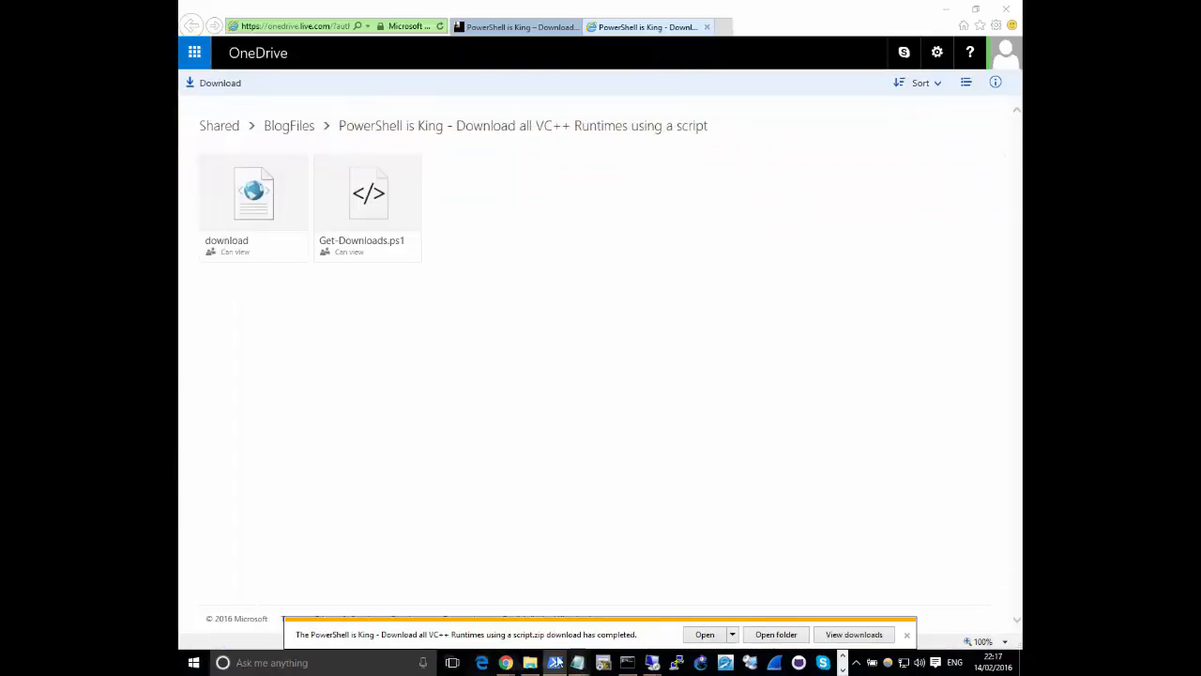
pyautogui.click(530, 662)
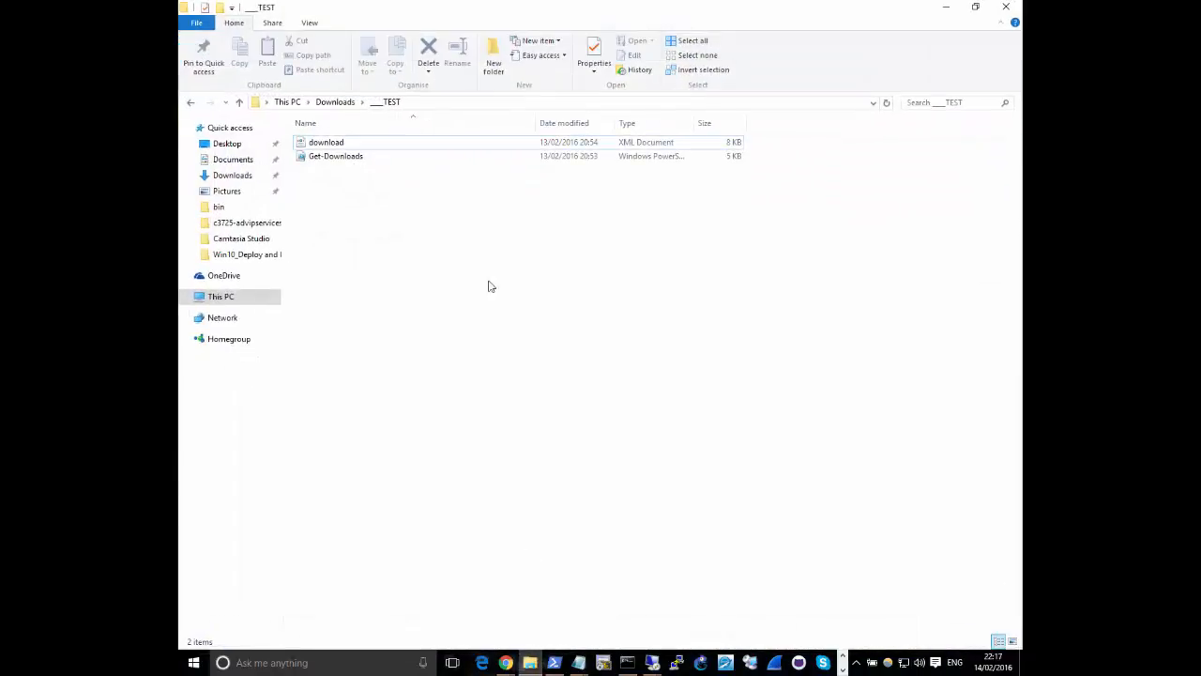
pyautogui.click(492, 55)
pyautogui.write('Visual')
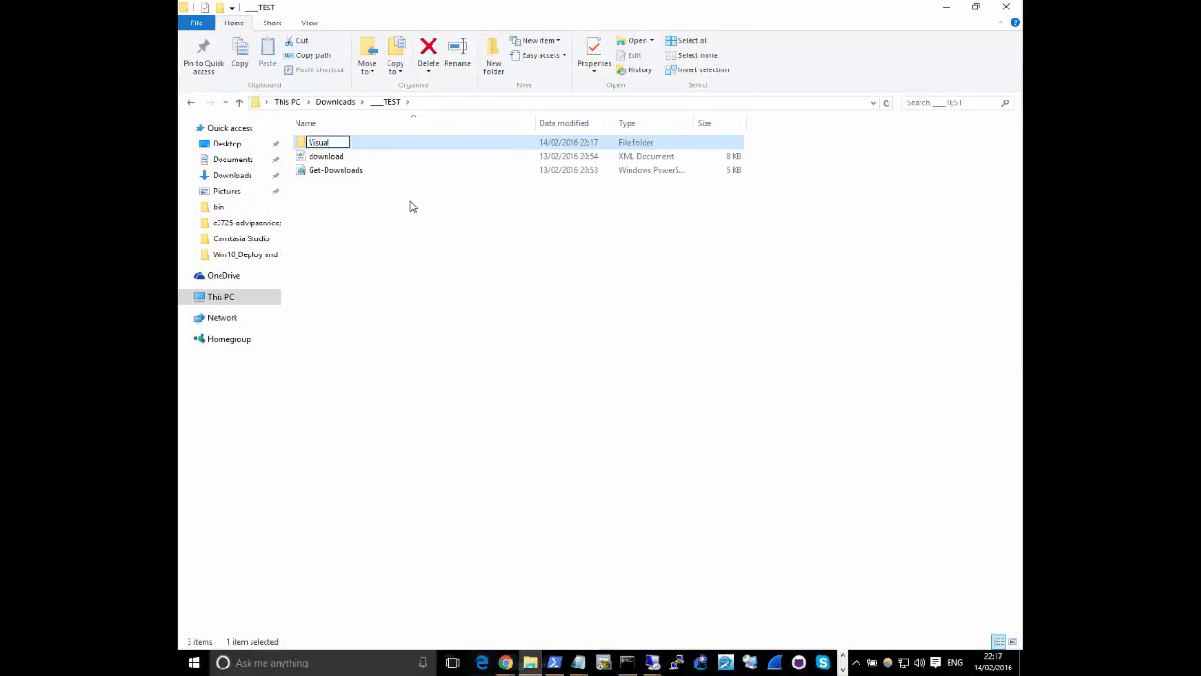
pyautogui.write('C++')
pyautogui.click(398, 220)
# Return to PowerShell, extend the DownloadFolder path with the VisualC++ subfolder, and run the Get-Downloads command
pyautogui.hotkey('alt', 'Tab')
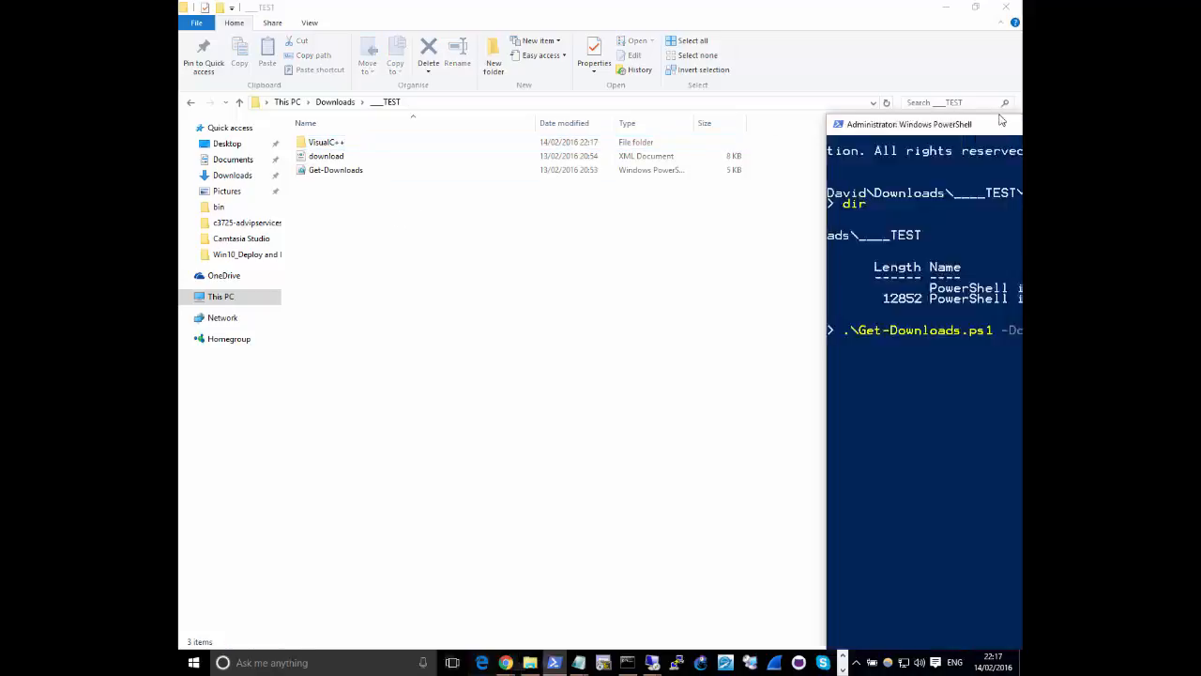
pyautogui.moveTo(1000, 120); pyautogui.dragTo(307, 68)
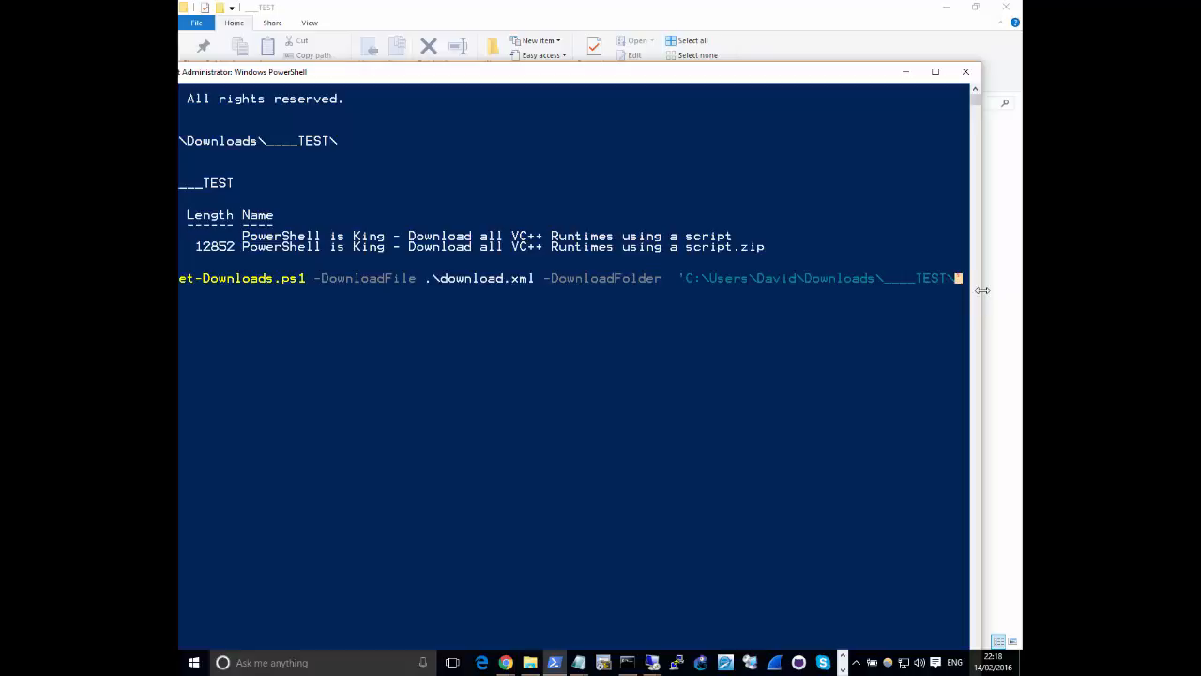
pyautogui.press('Left')
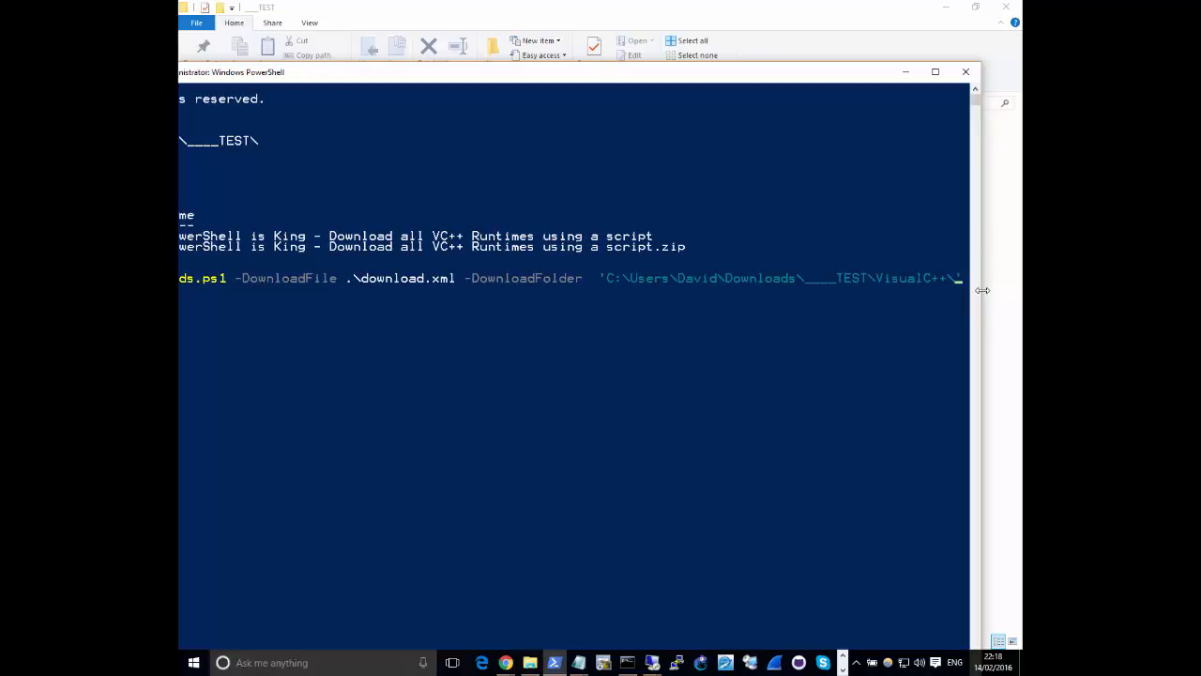
pyautogui.press('Return')
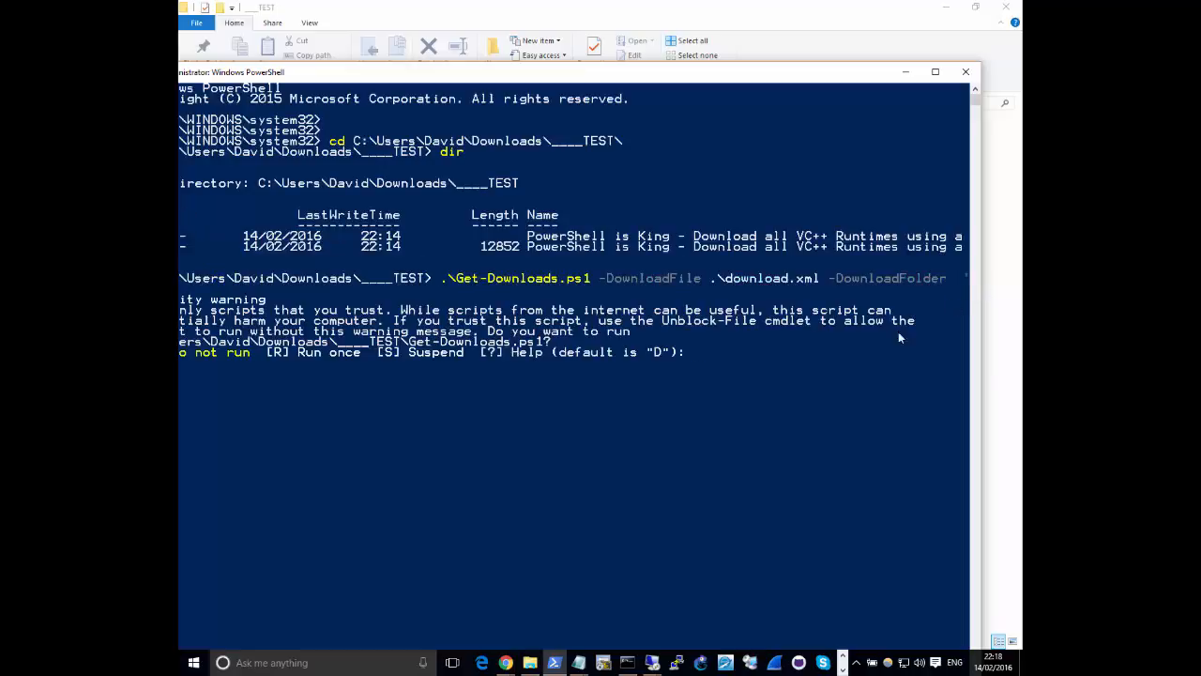
# Answer the script's security warning with R to run Get-Downloads.ps1 once
pyautogui.moveTo(485, 79); pyautogui.dragTo(527, 58)
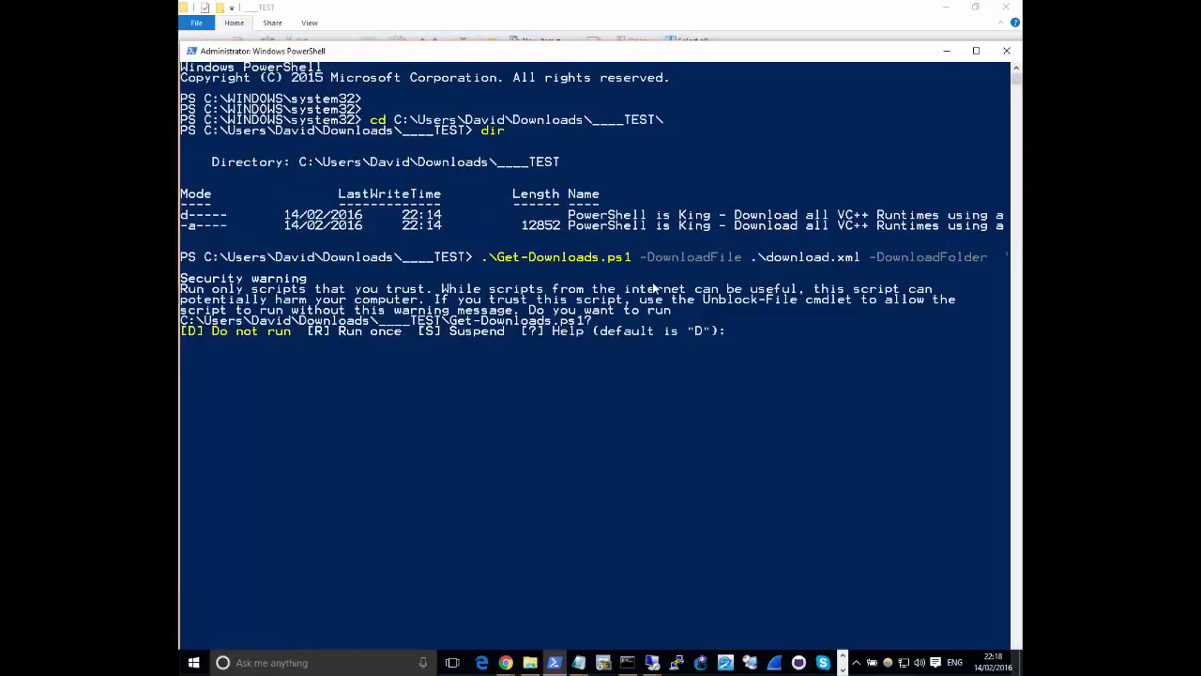
pyautogui.click(779, 364)
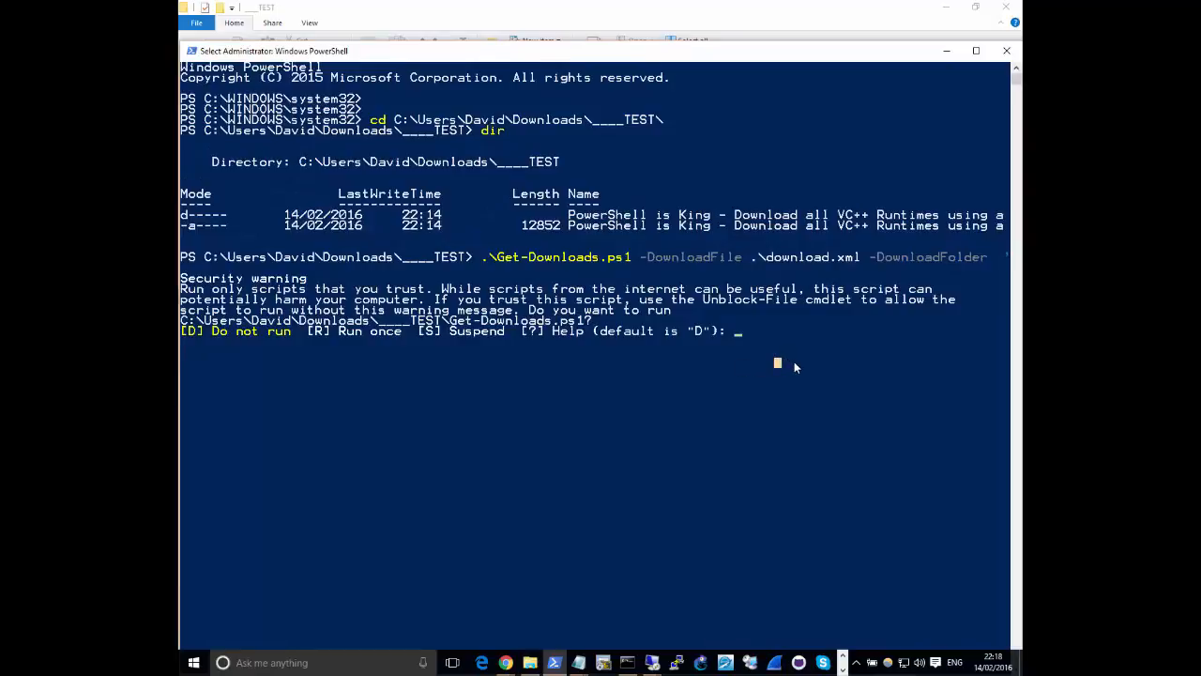
pyautogui.write('r')
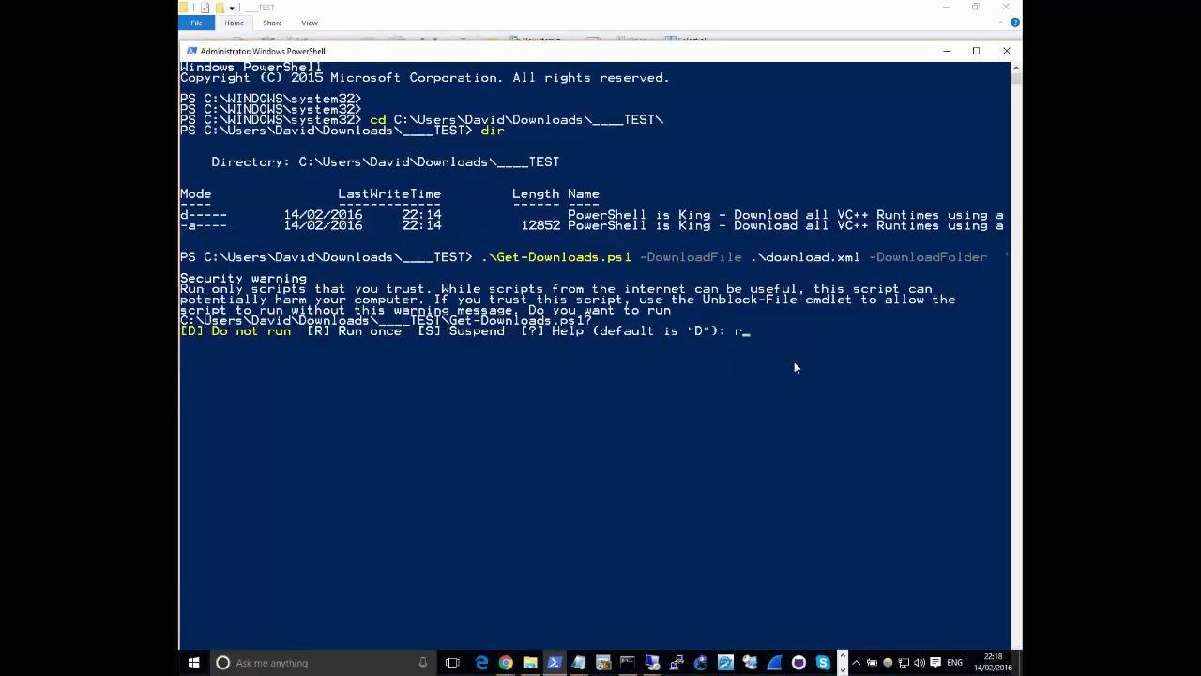
pyautogui.press('Return')
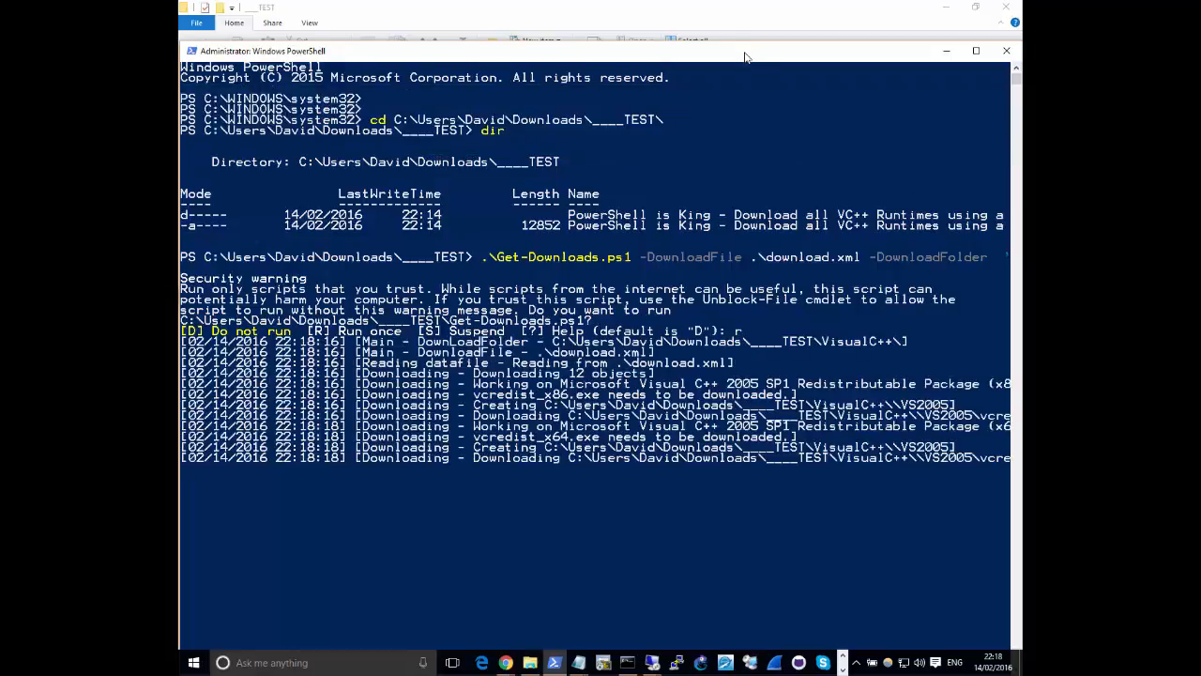
# Examine the downloaded runtime folders in VisualC++, including the contents of VS2005, and minimize File Explorer
pyautogui.moveTo(745, 57); pyautogui.dragTo(718, 207)
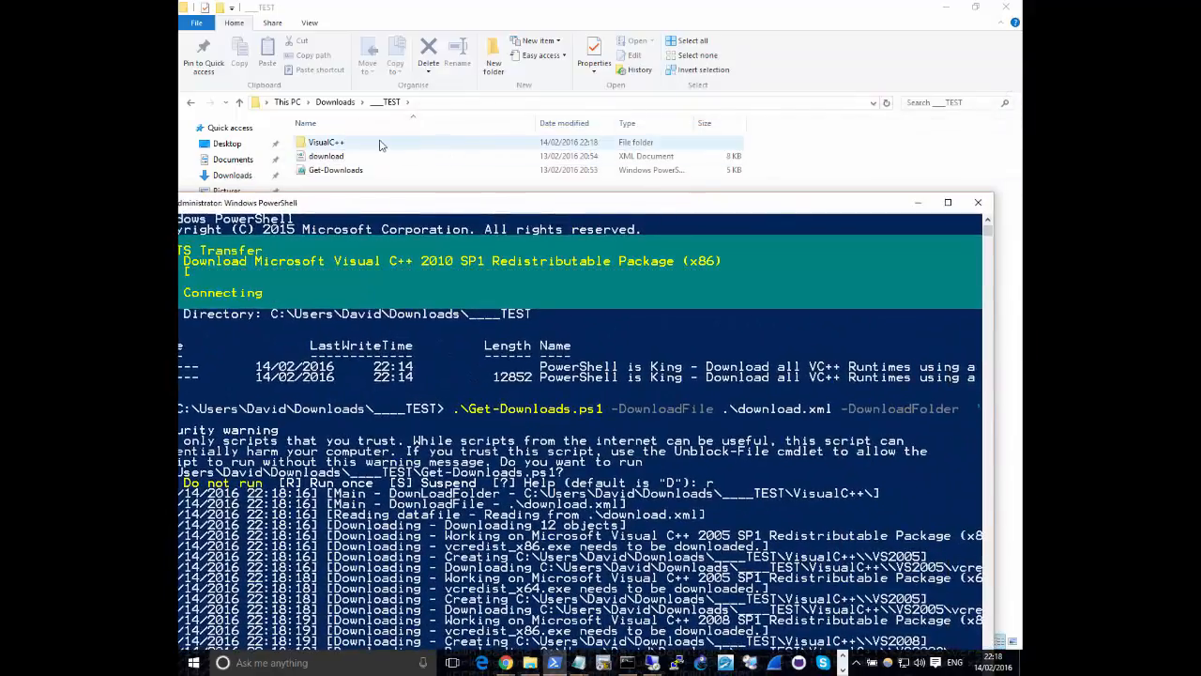
pyautogui.doubleClick(331, 142)
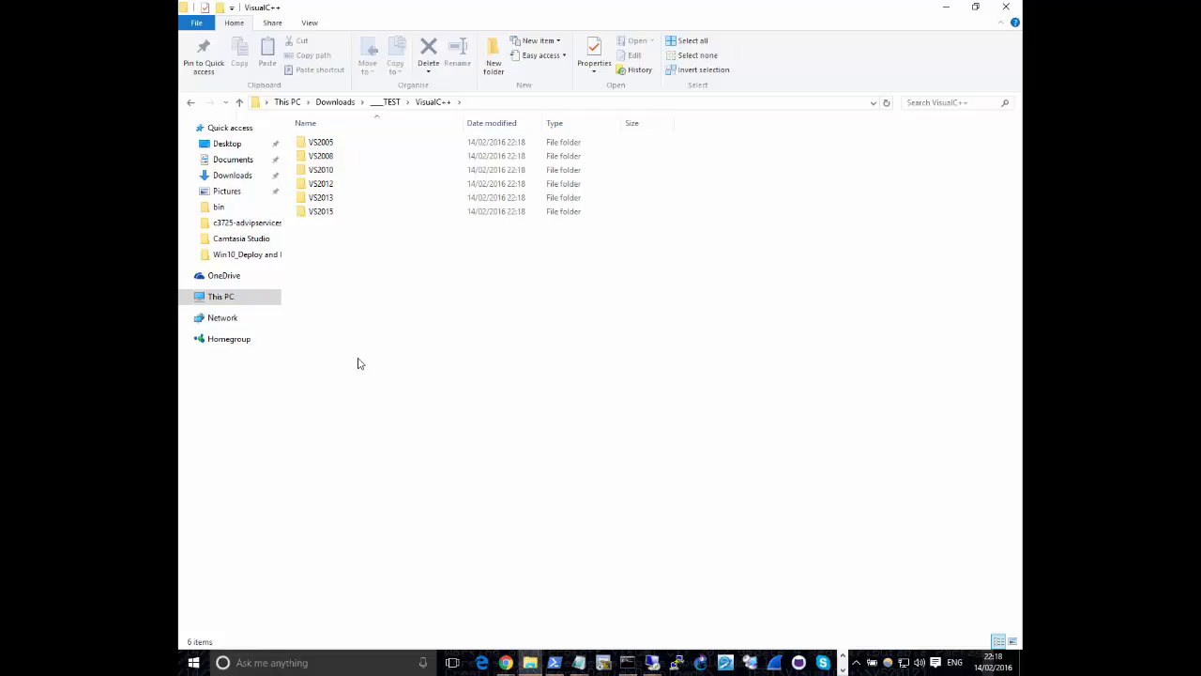
pyautogui.doubleClick(321, 143)
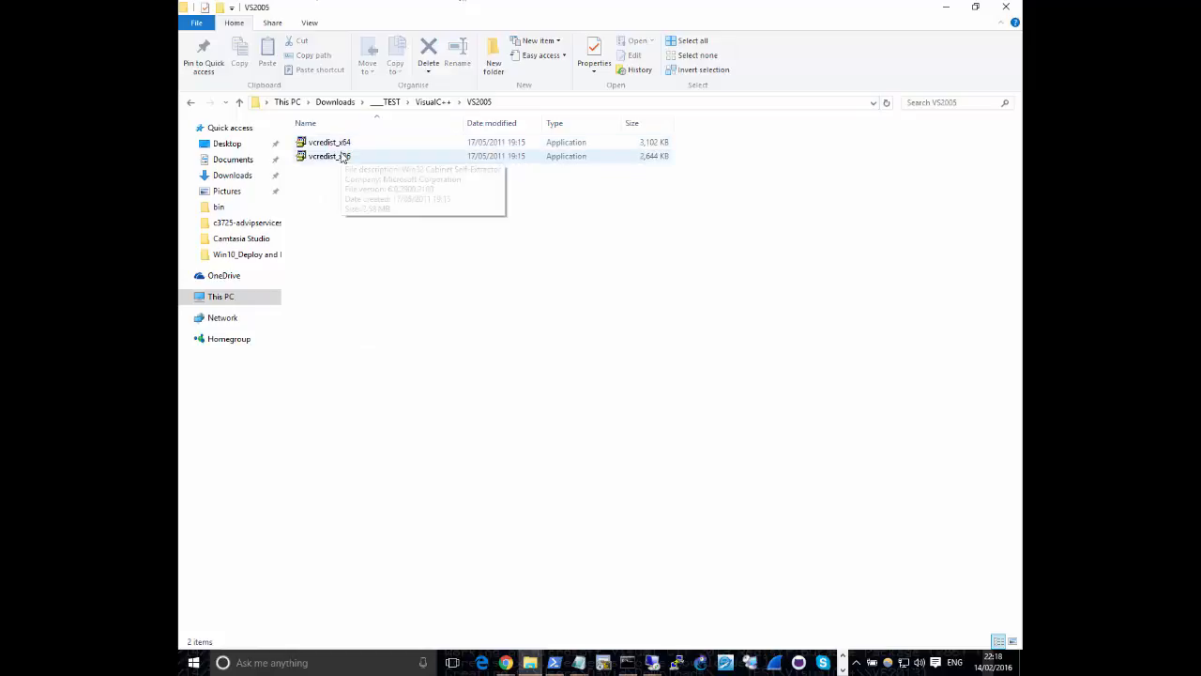
pyautogui.click(424, 105)
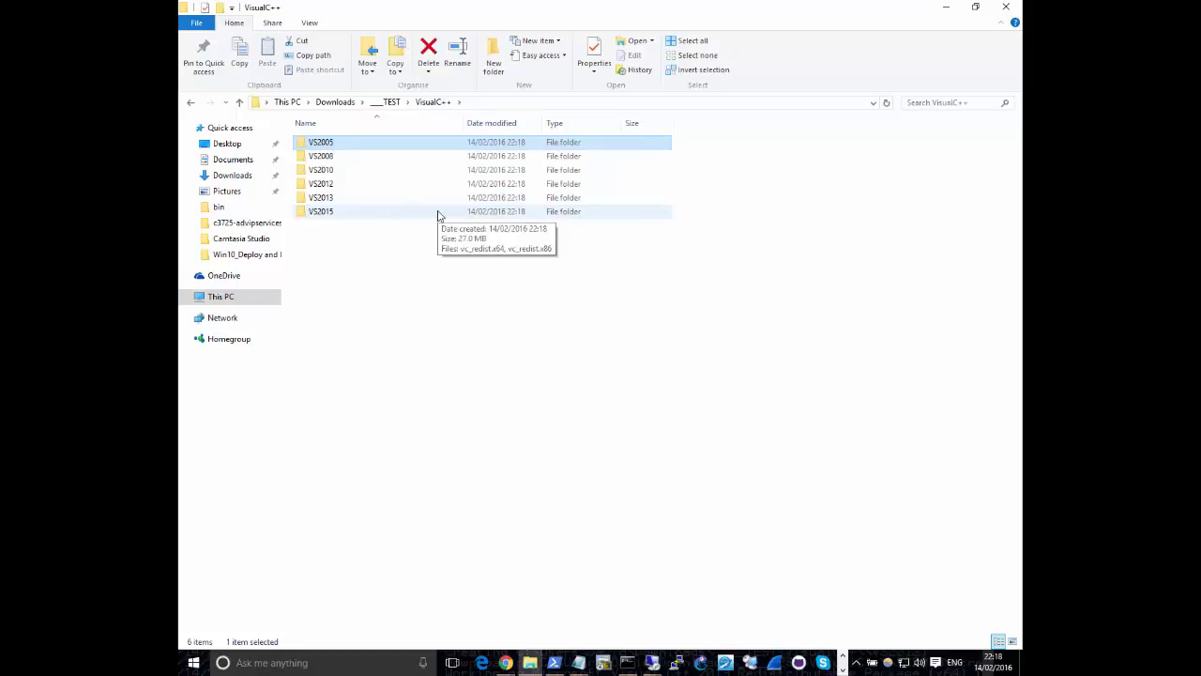
pyautogui.moveTo(329, 336); pyautogui.dragTo(355, 139)
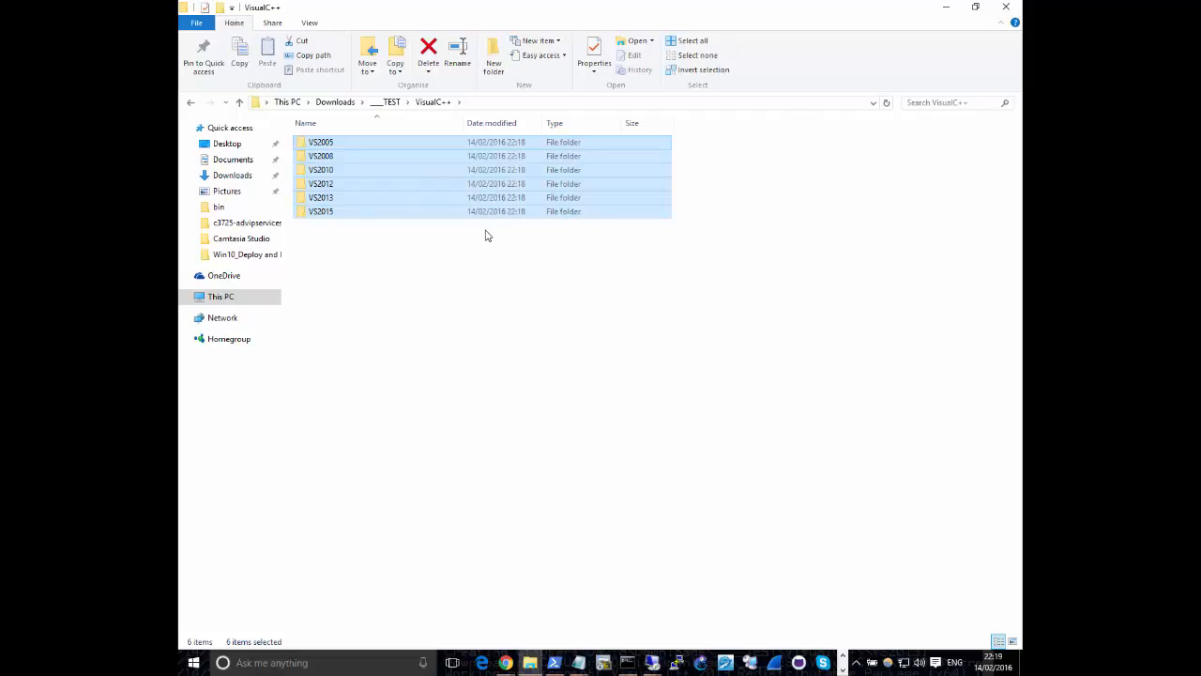
pyautogui.click(944, 11)
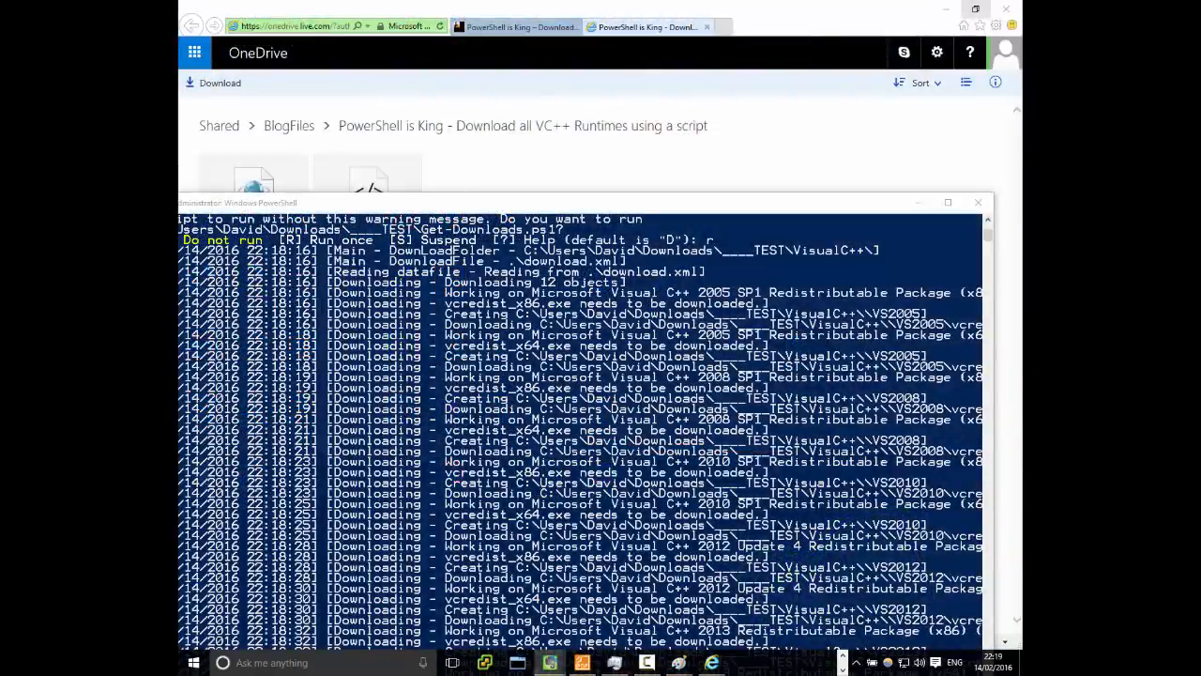
pyautogui.moveTo(1200, 188); pyautogui.dragTo(1200, 150)
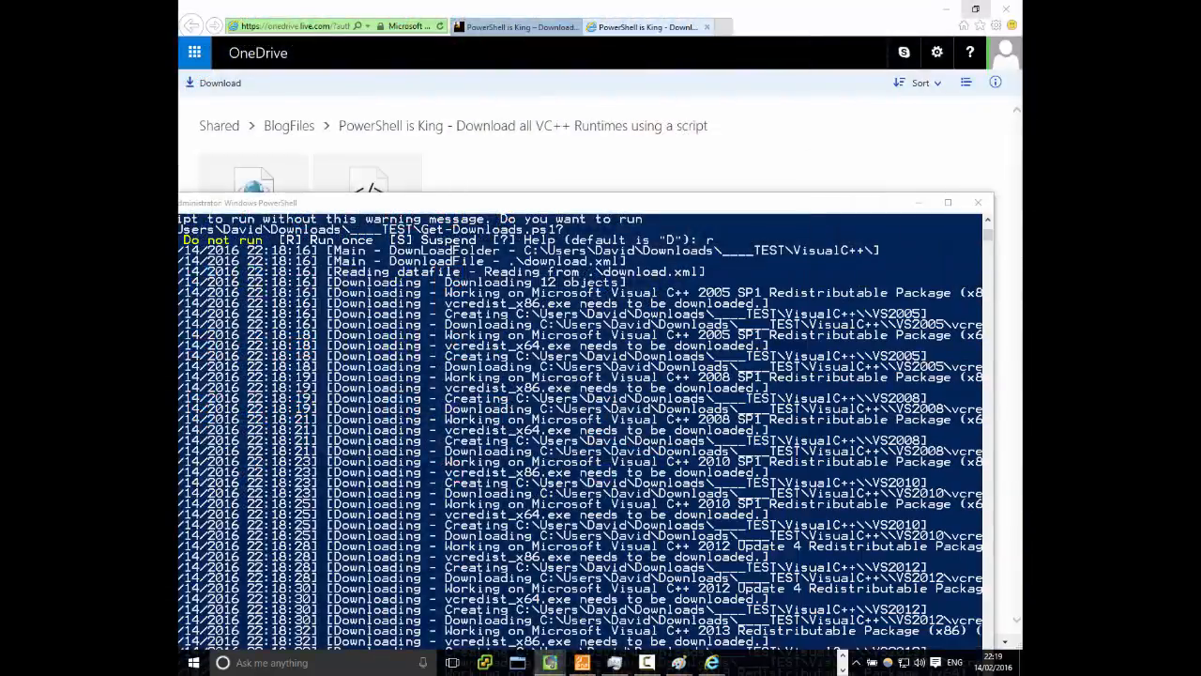
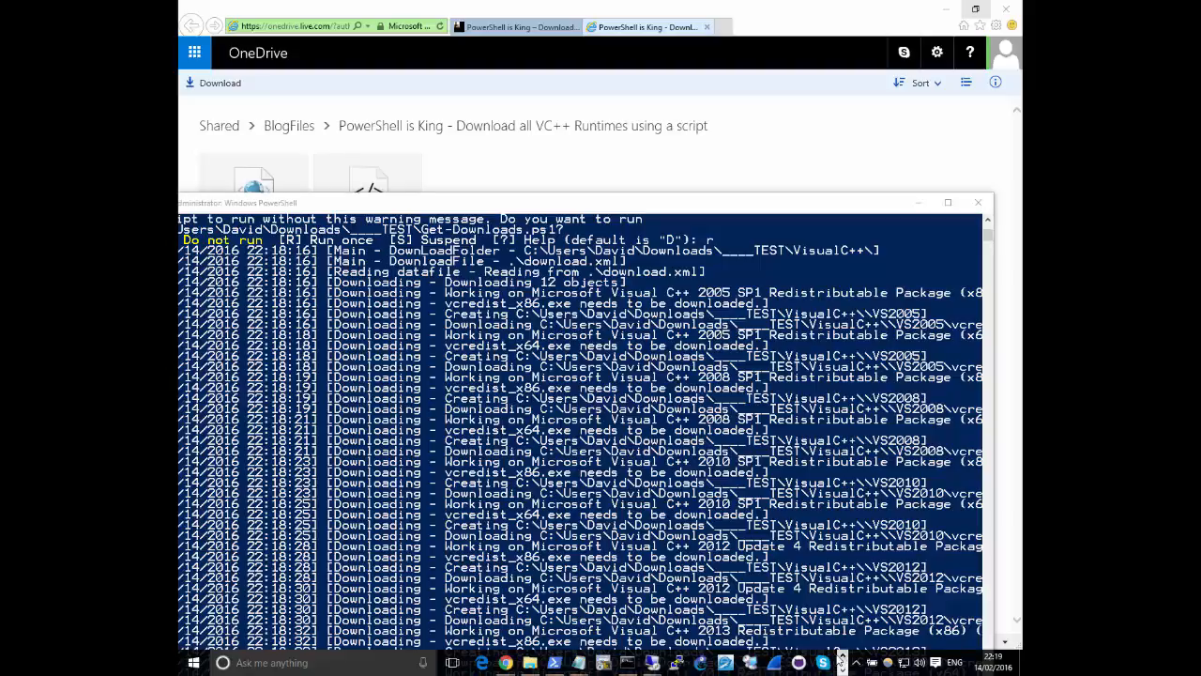
# Bring the PowerShell console back into view and launch the script editor by running powershell ise
pyautogui.click(555, 662)
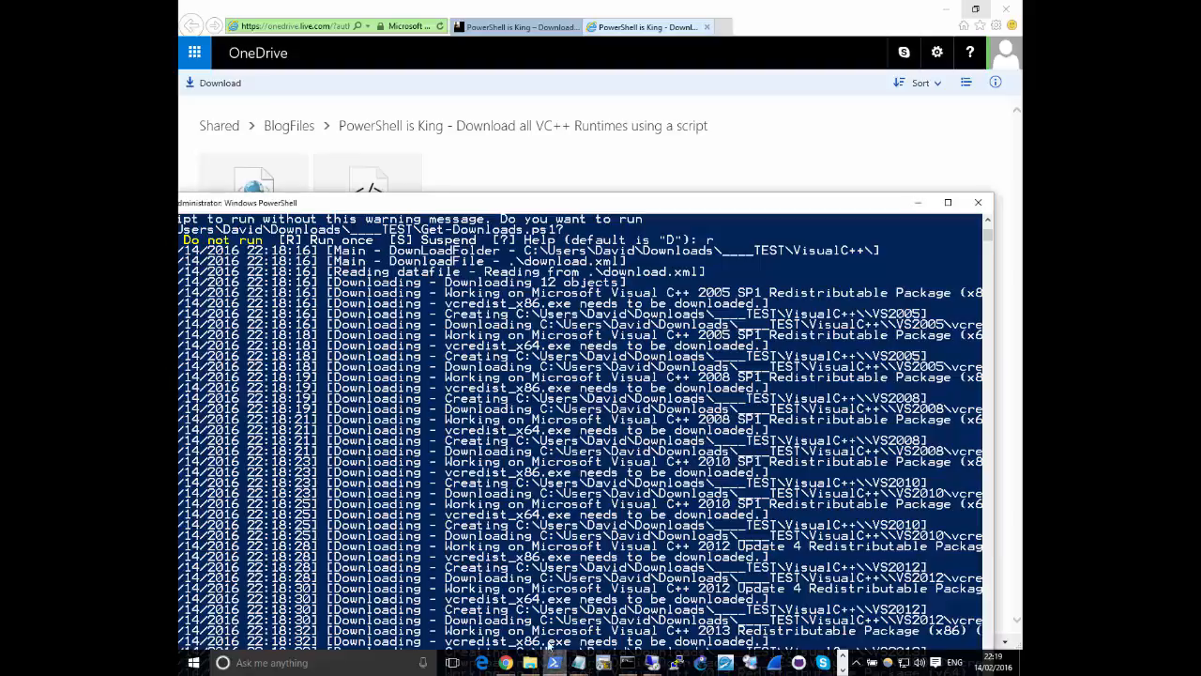
pyautogui.click(518, 366)
pyautogui.moveTo(488, 203); pyautogui.dragTo(521, 10)
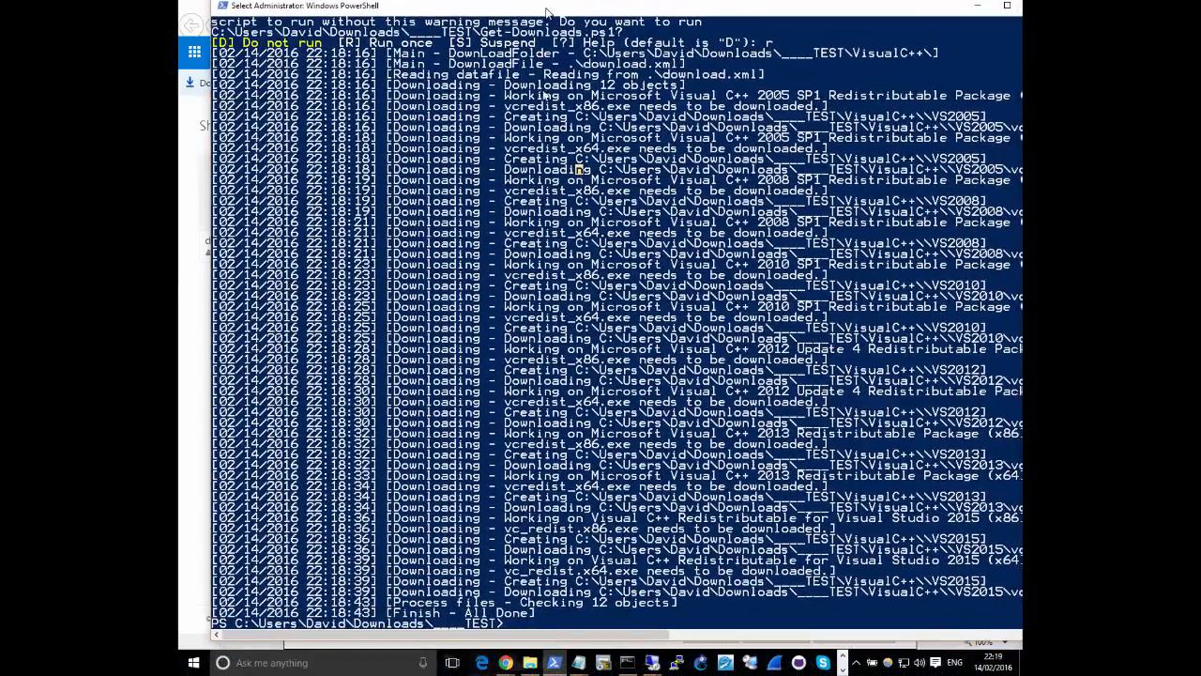
pyautogui.press('Escape')
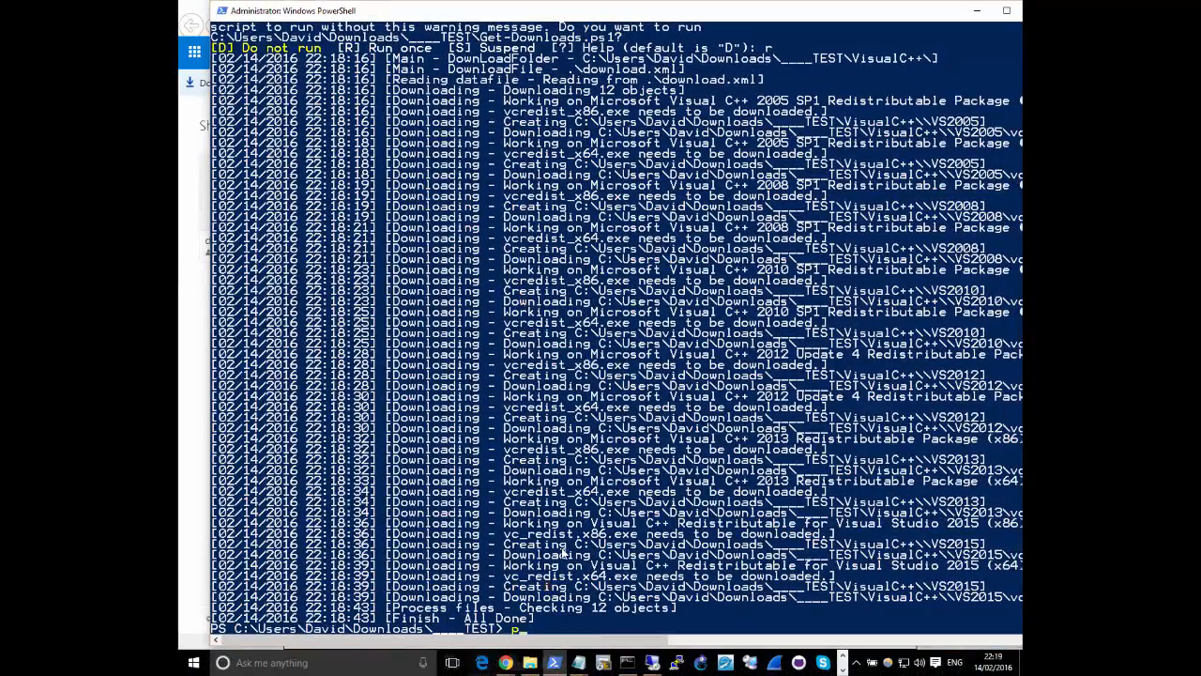
pyautogui.write('powershell ise')
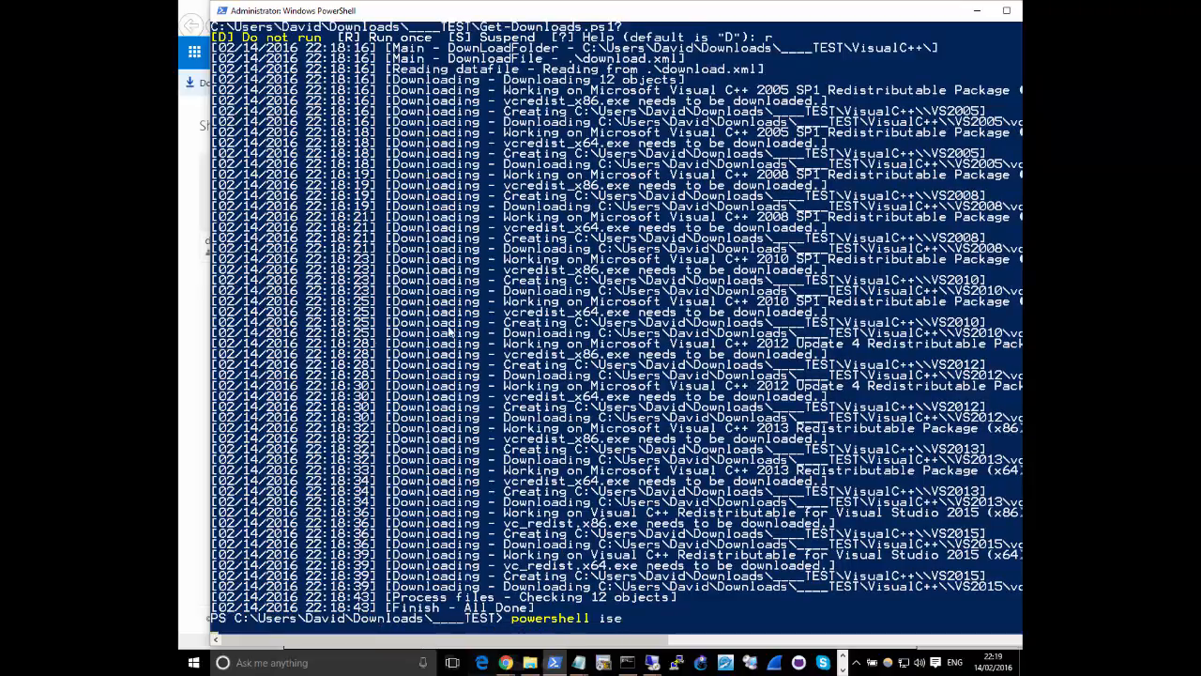
pyautogui.press('Return')
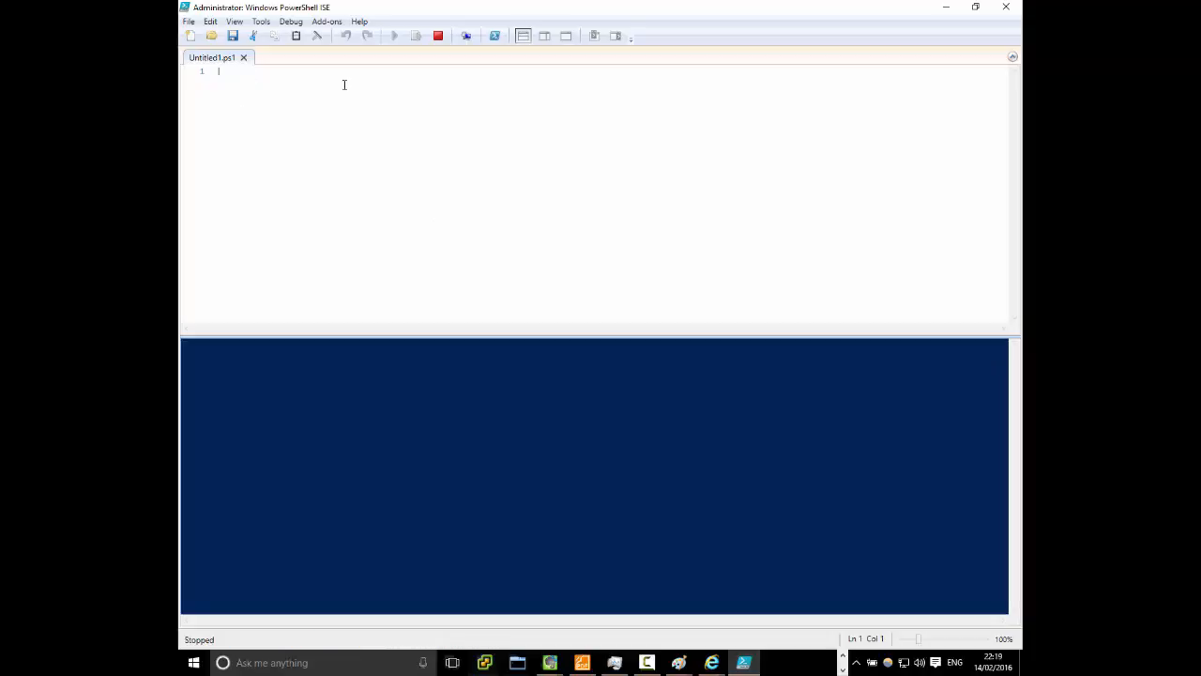
# Paste the copied Import-MDTApplication script into the blank script, highlight the first source path F:\VC++\VS2005, and minimize the editor
pyautogui.hotkey('ctrl', 'v')
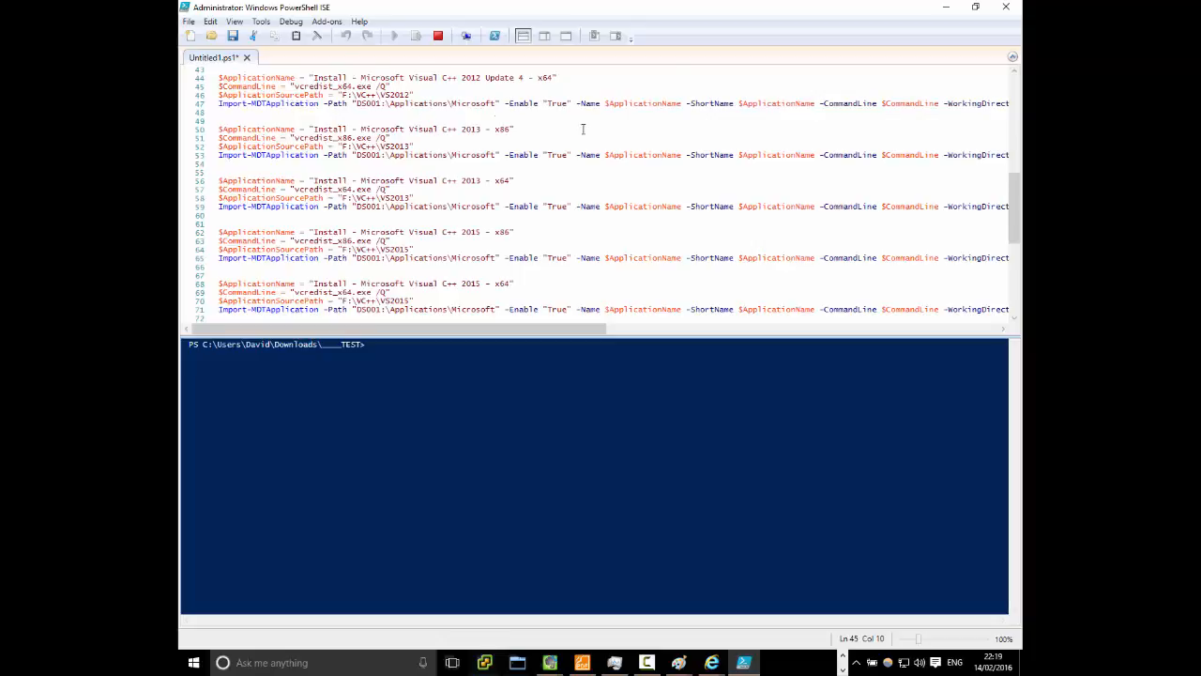
pyautogui.scroll(14, 583, 129)
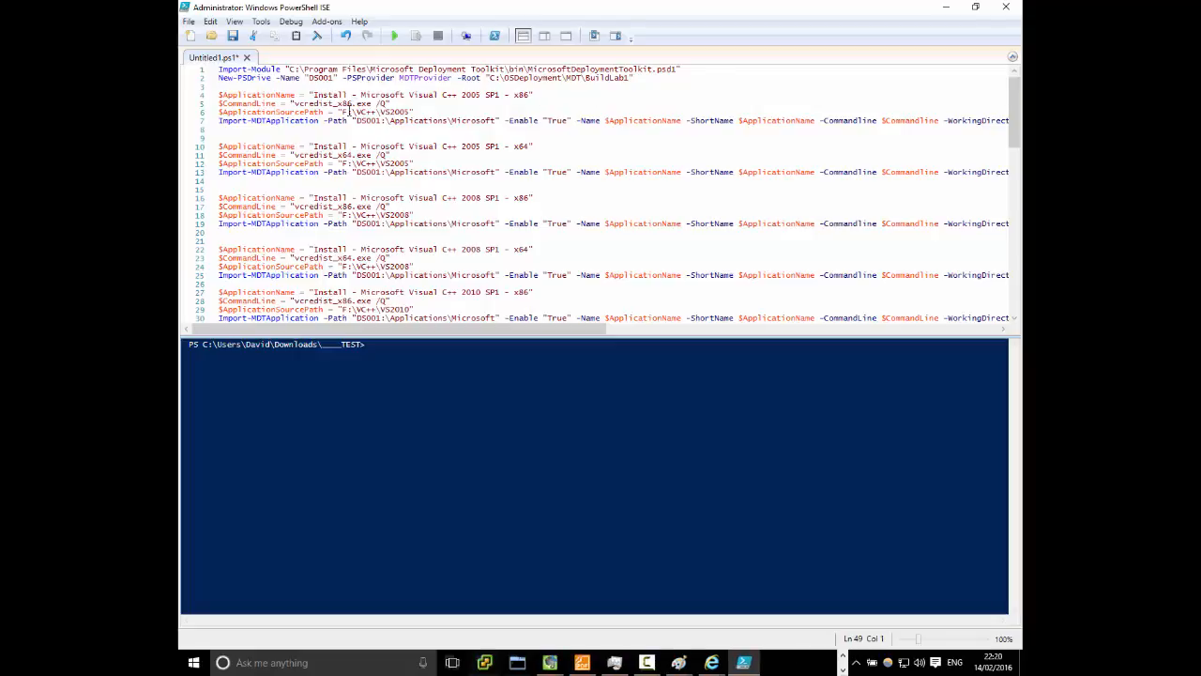
pyautogui.moveTo(343, 111); pyautogui.dragTo(412, 111)
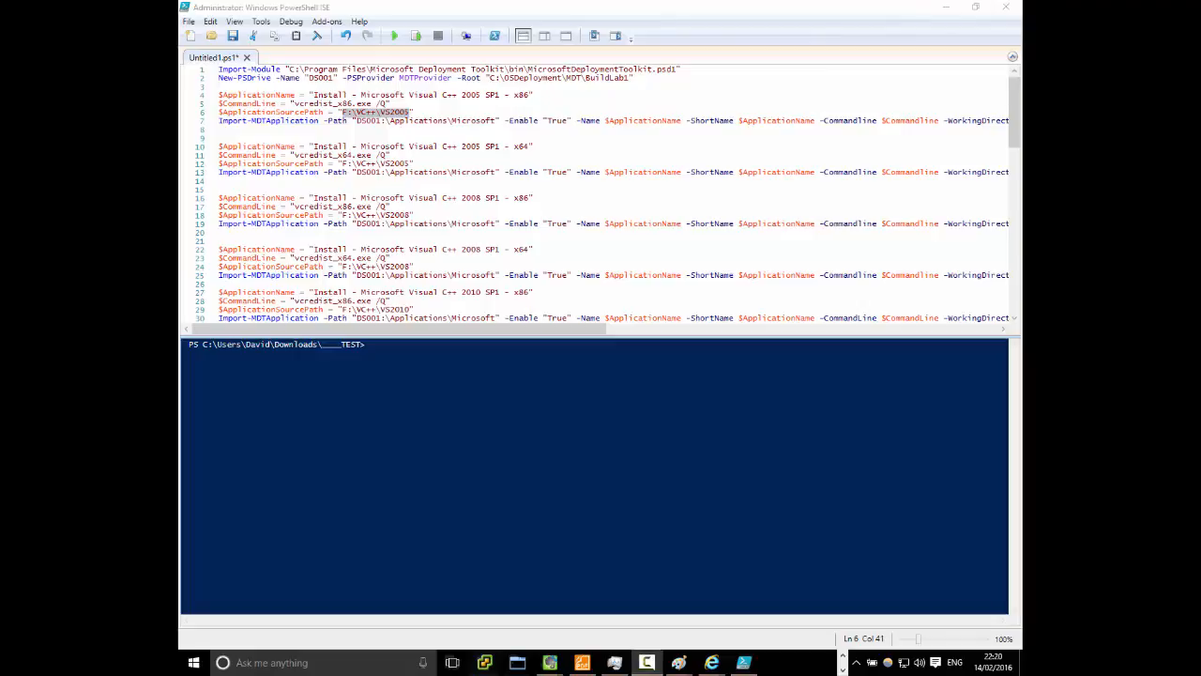
pyautogui.click(946, 7)
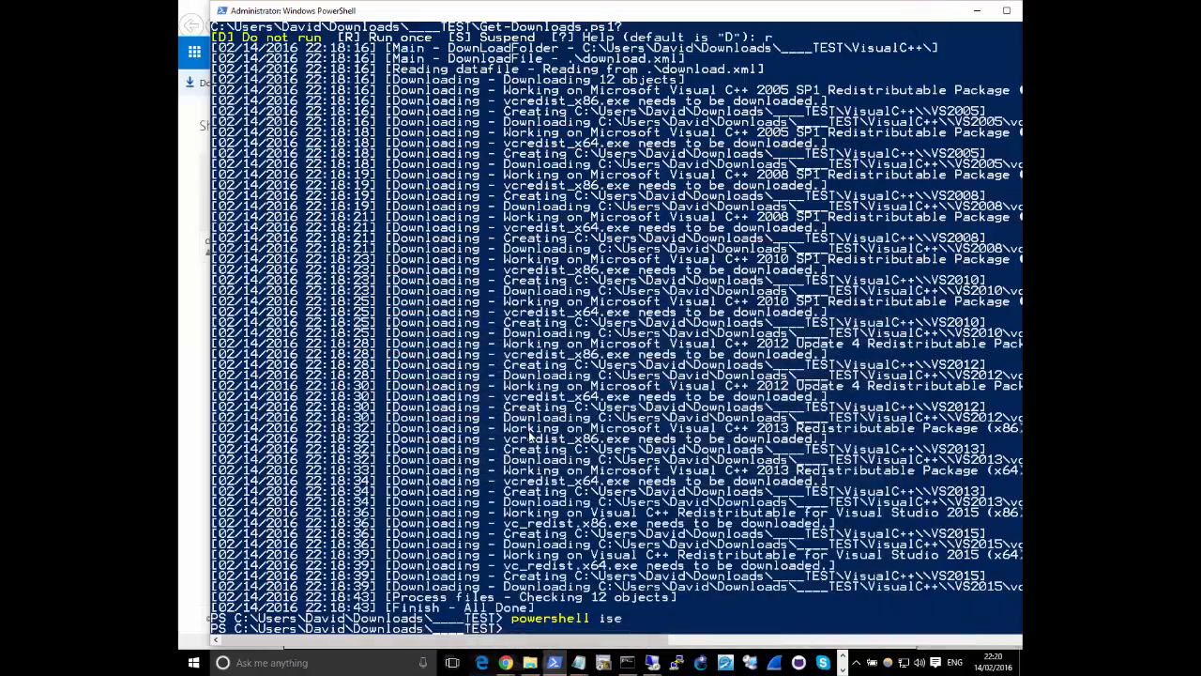
# Switch to the remote session with Deployment Workbench and cancel the open New Application Wizard
pyautogui.moveTo(641, 663)
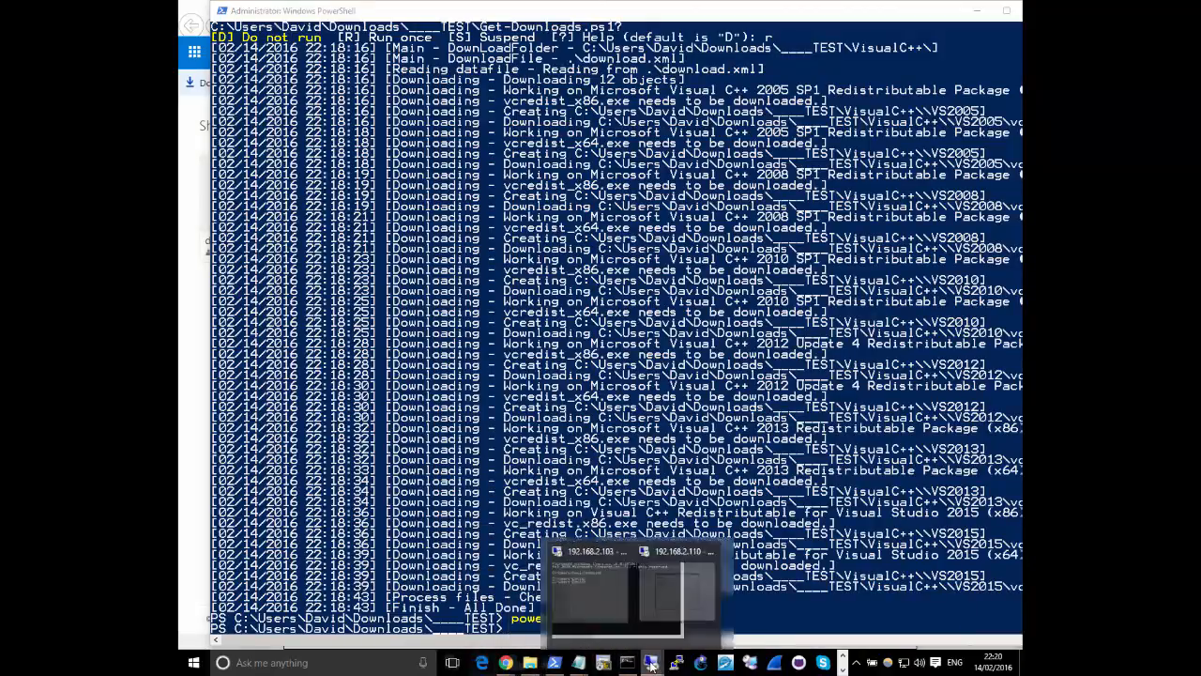
pyautogui.click(711, 601)
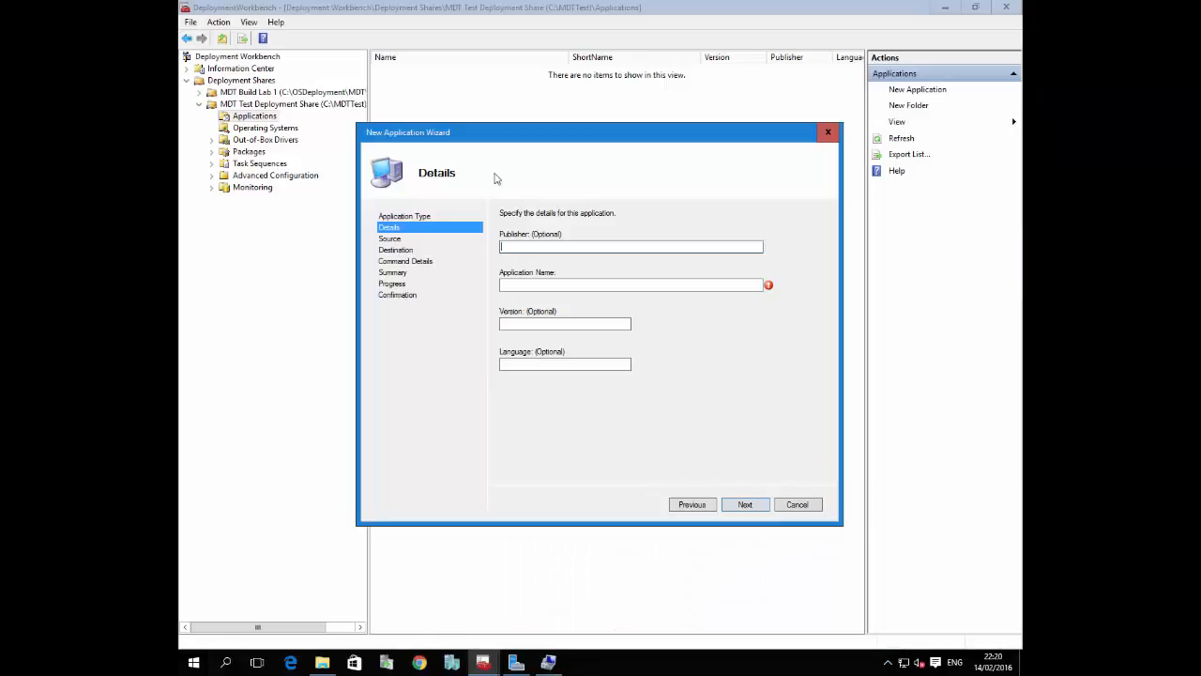
pyautogui.click(802, 508)
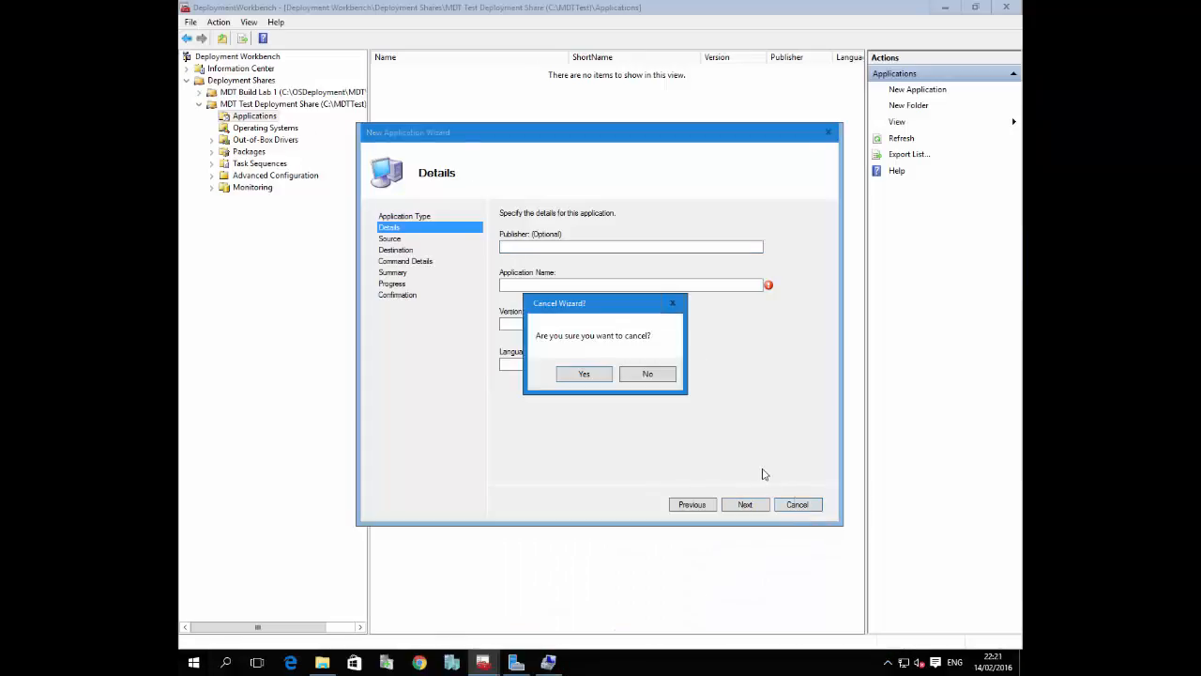
pyautogui.click(640, 376)
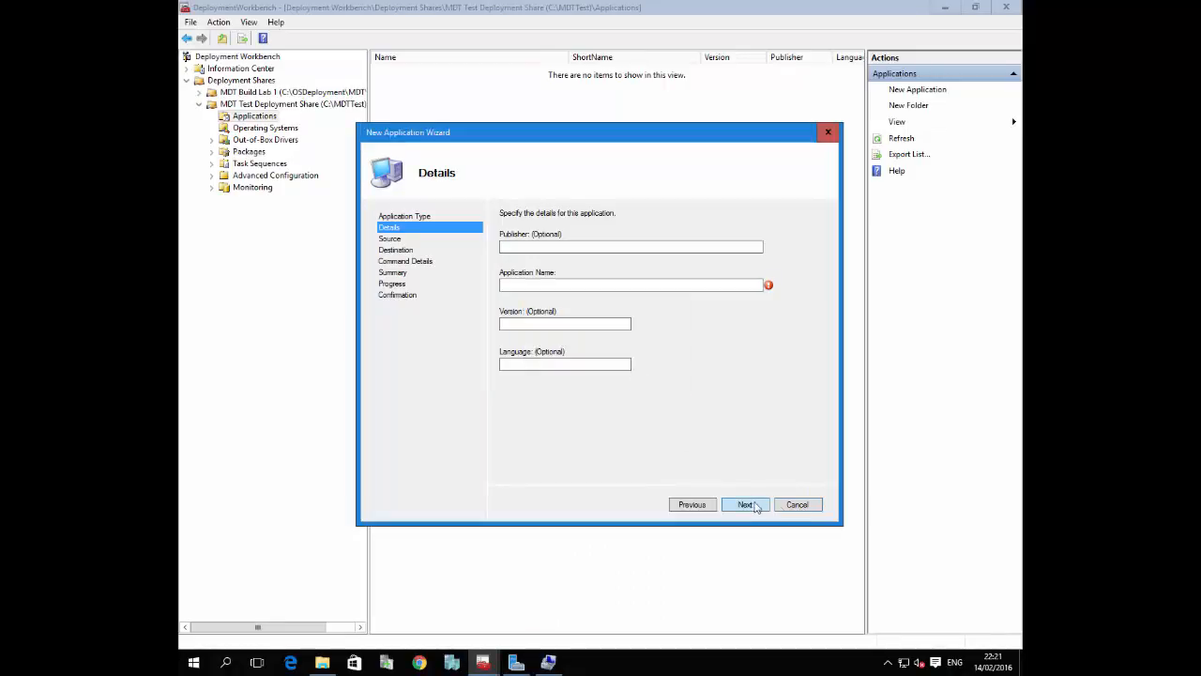
pyautogui.click(796, 505)
pyautogui.click(608, 374)
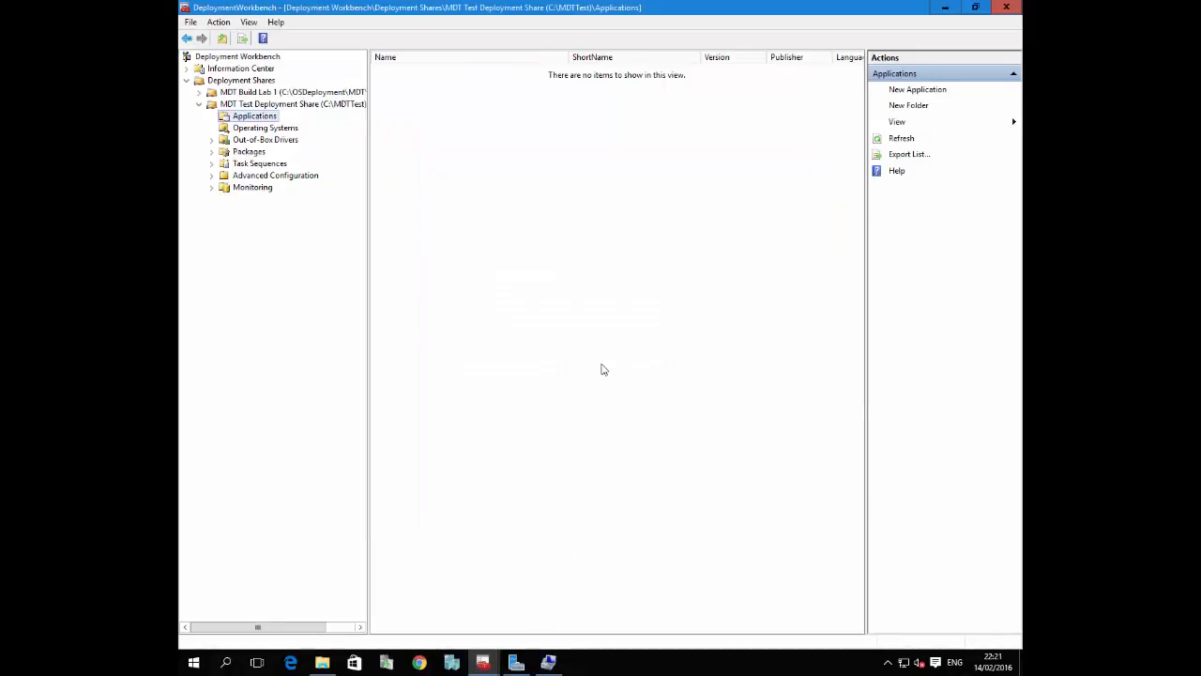
# Examine the VC++ folder on the Data (F:) drive in File Explorer, including the contents of VS2005
pyautogui.click(322, 663)
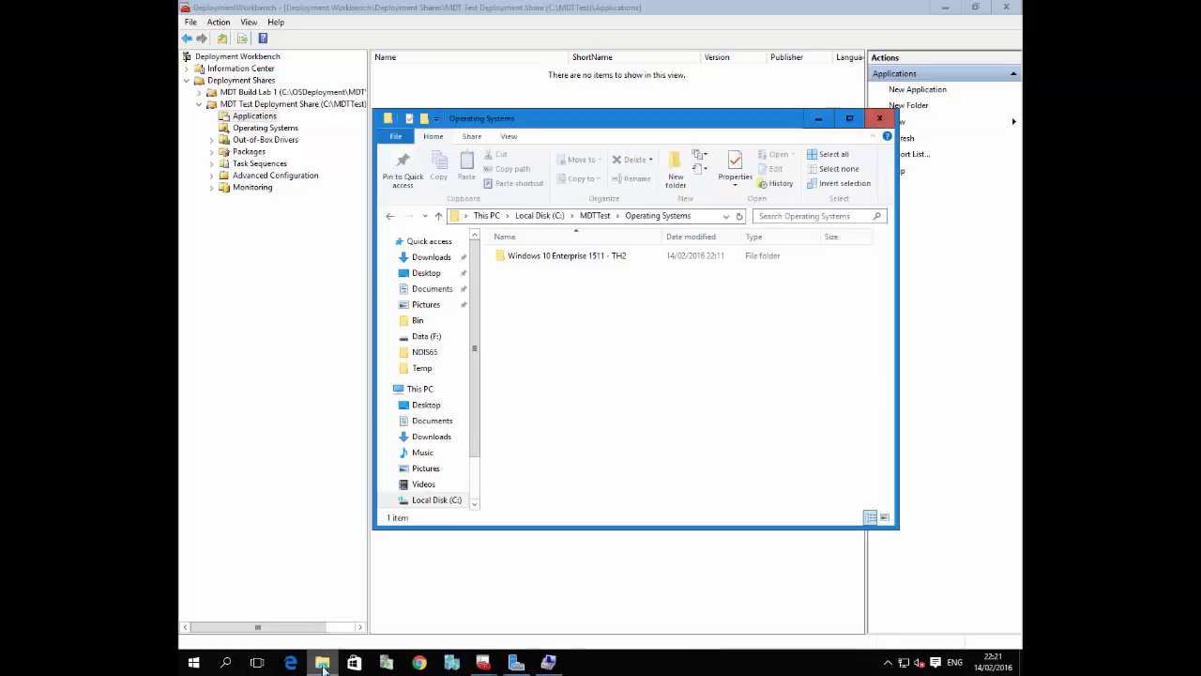
pyautogui.scroll(-2, 474, 493)
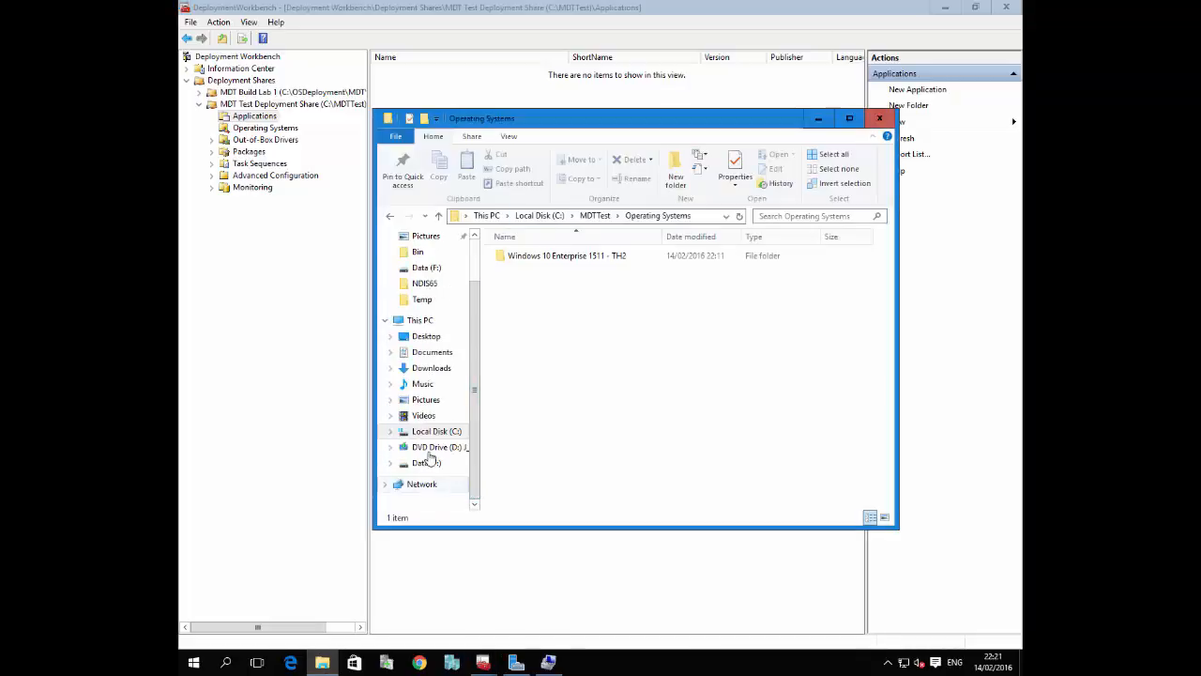
pyautogui.click(427, 462)
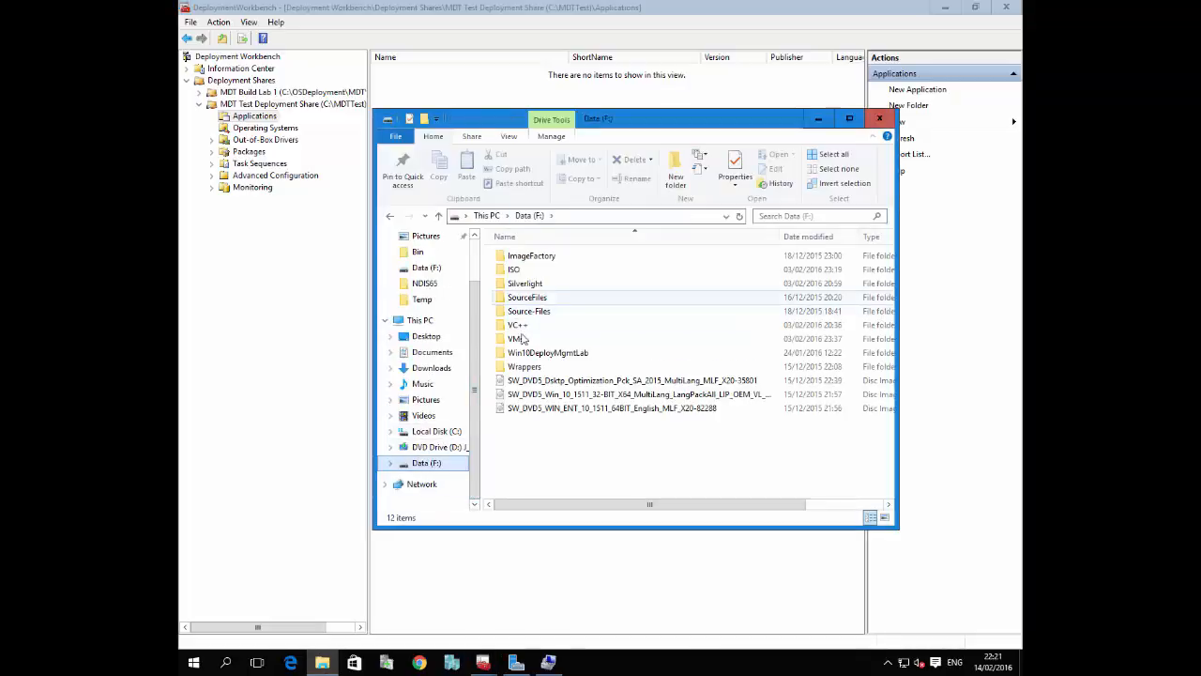
pyautogui.doubleClick(518, 326)
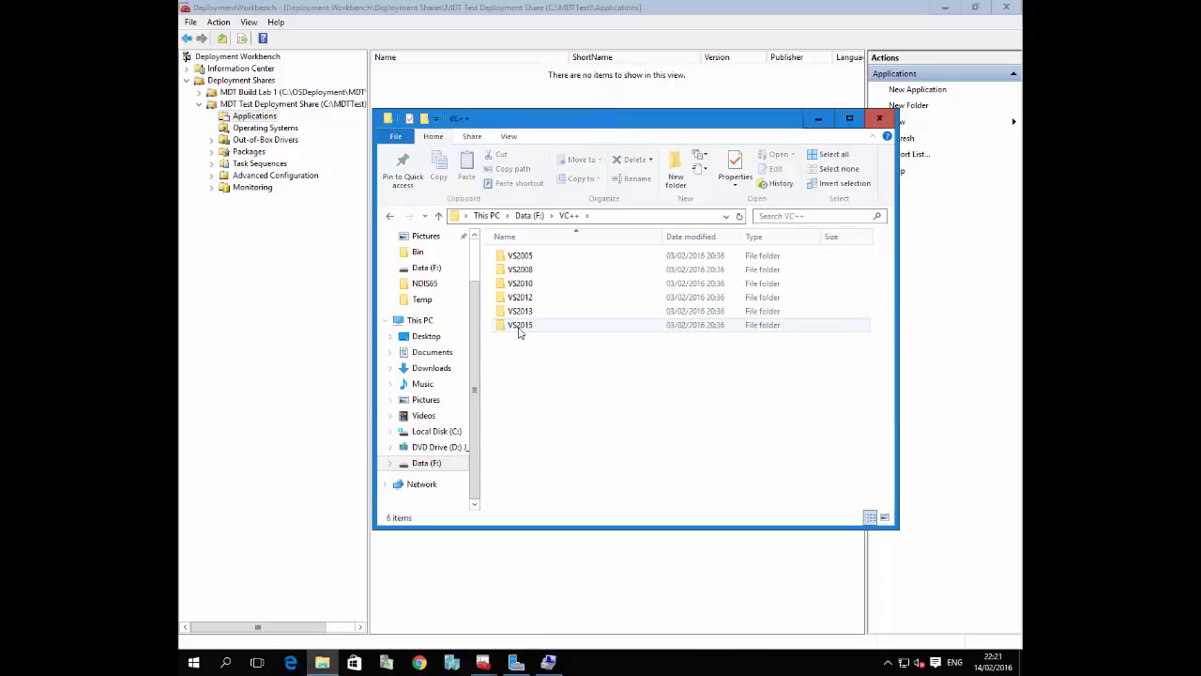
pyautogui.click(537, 258)
pyautogui.doubleClick(538, 258)
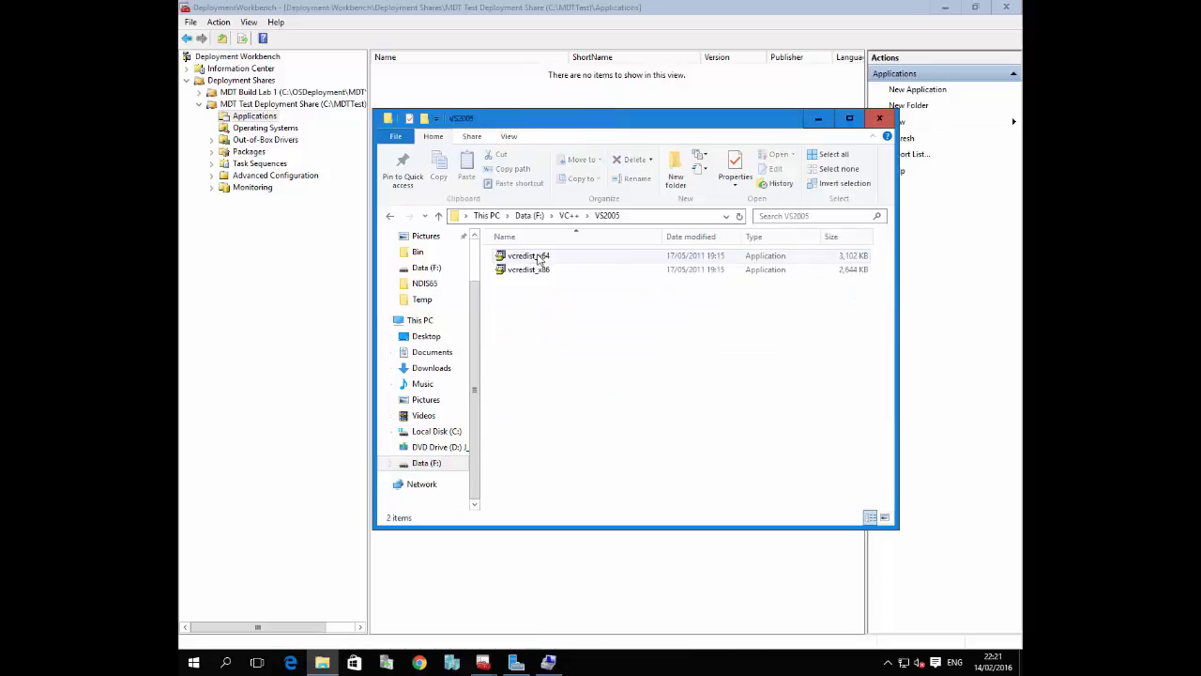
pyautogui.click(389, 217)
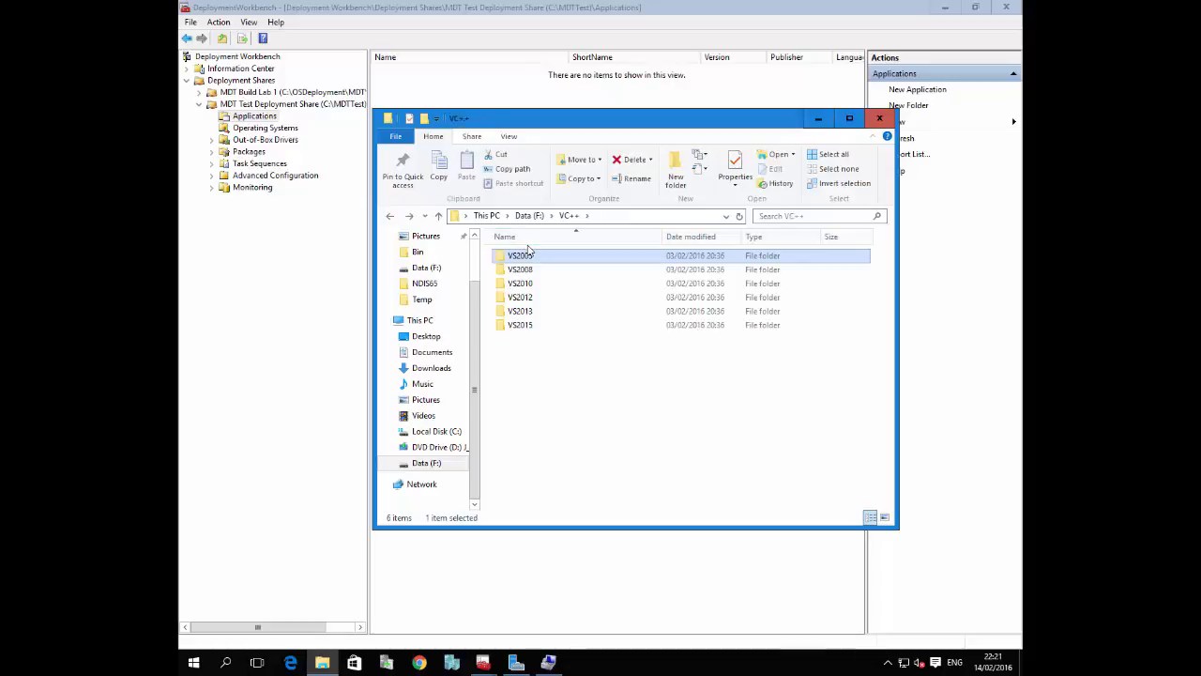
# Start a new application with source files under Applications in MDT Test Deployment Share
pyautogui.click(262, 255)
pyautogui.rightClick(251, 119)
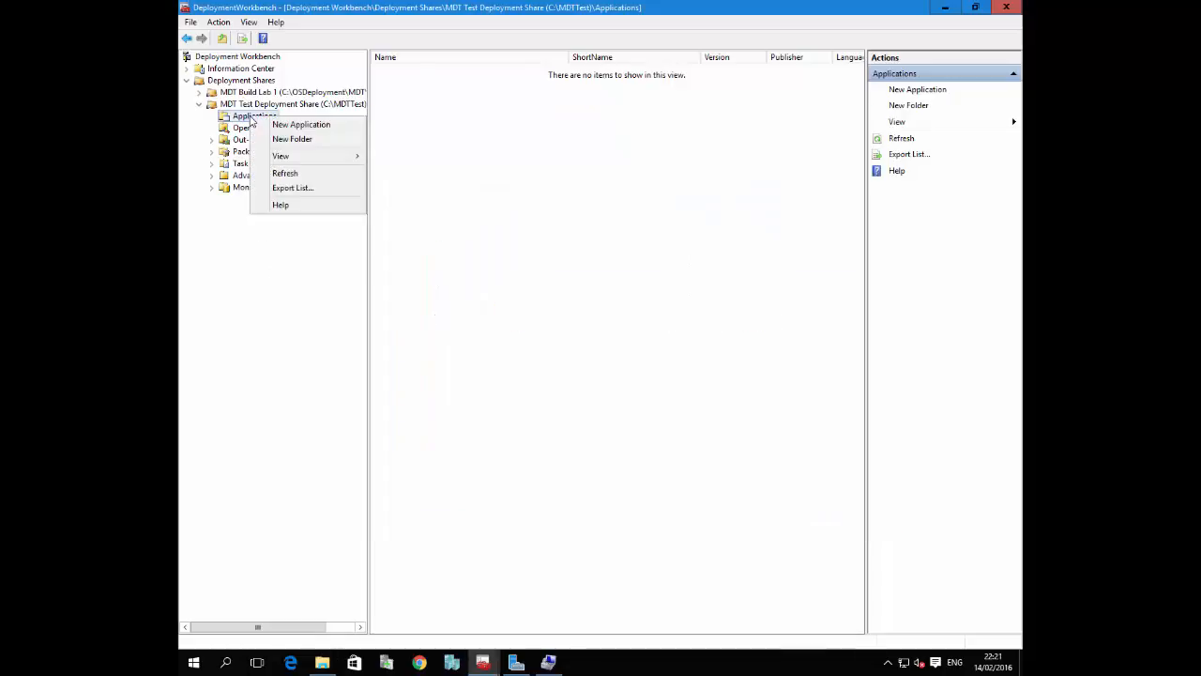
pyautogui.click(296, 128)
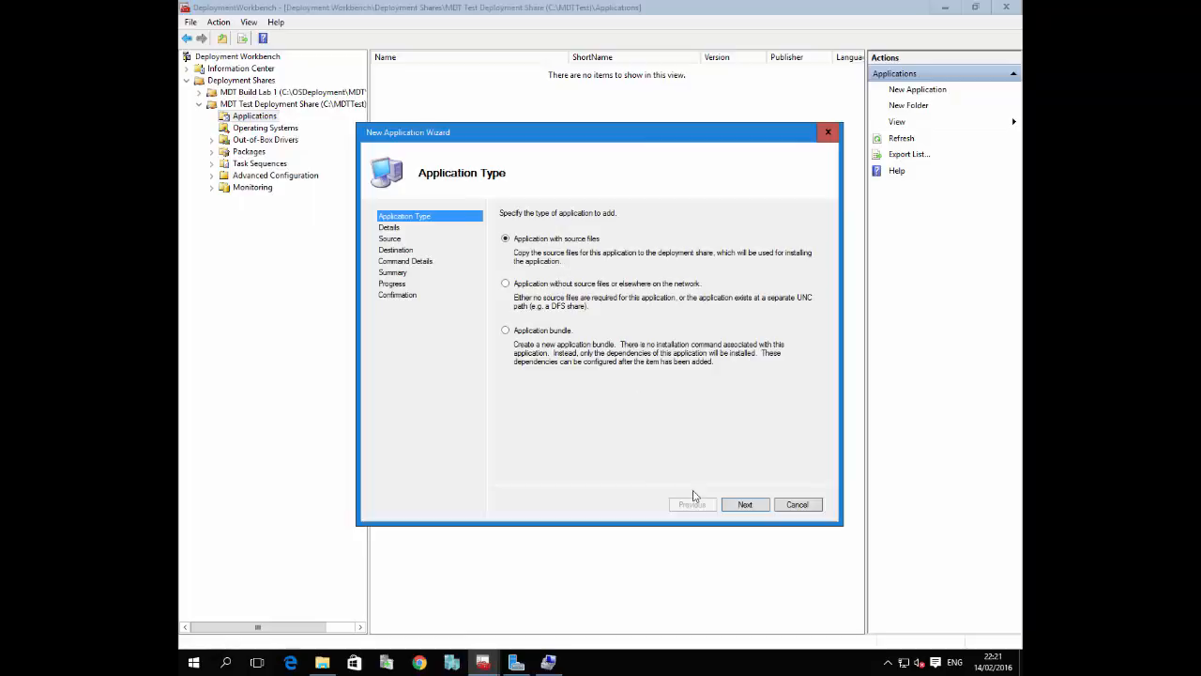
pyautogui.click(755, 506)
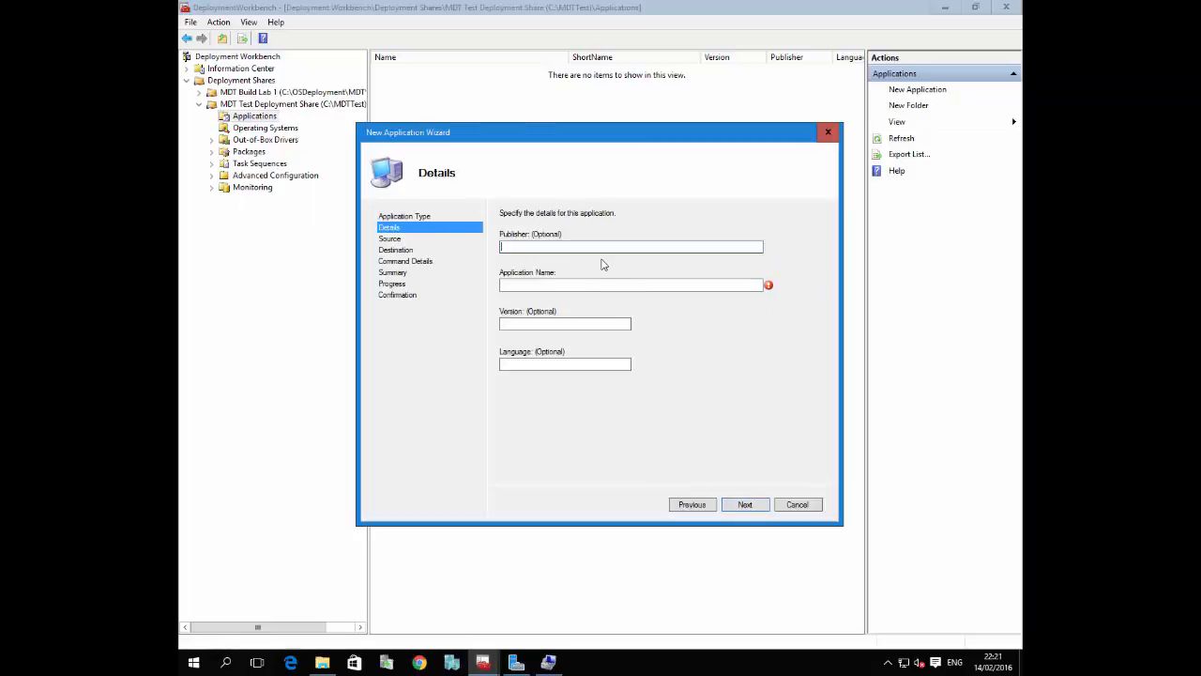
# Set the application's publisher to Microsoft and its name to Install - Visual C++ 2005 x86, and continue to the source settings
pyautogui.write('Micros')
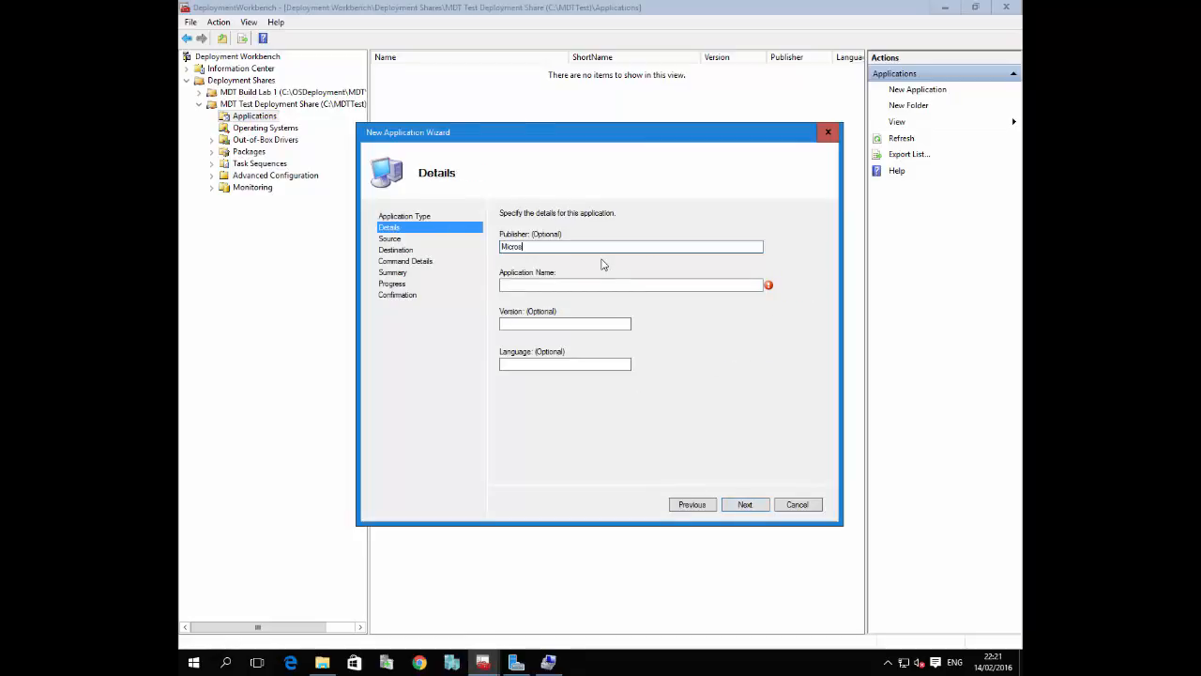
pyautogui.write('oft')
pyautogui.click(574, 283)
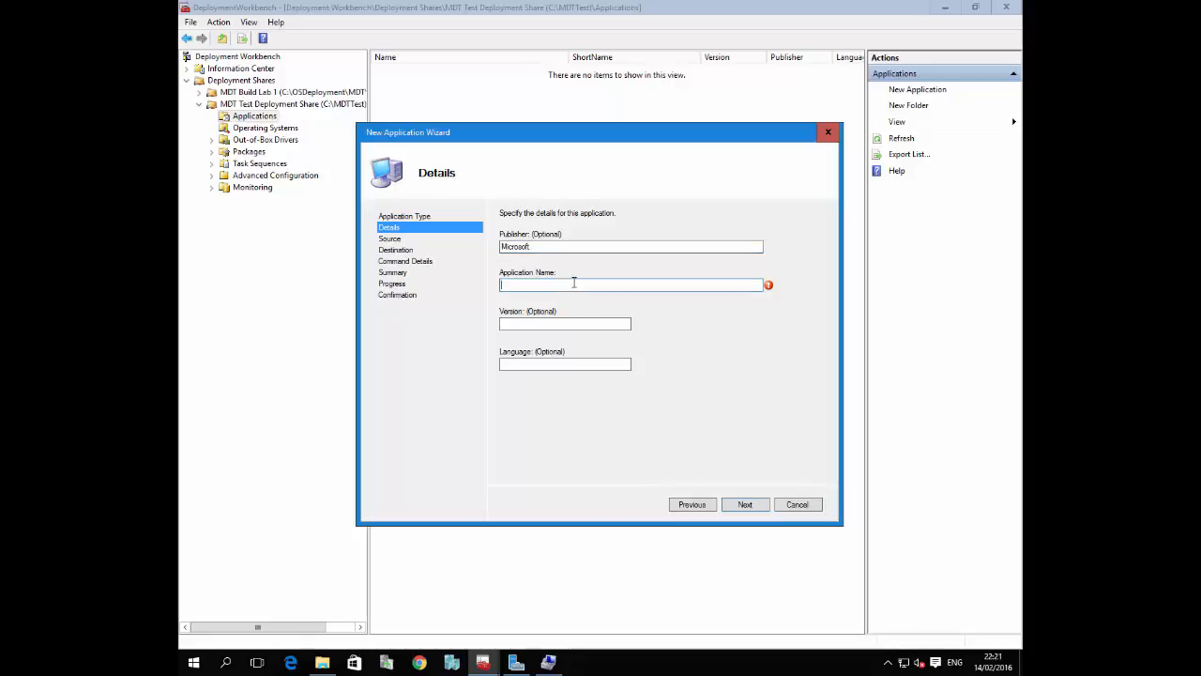
pyautogui.write('Instya')
pyautogui.write('all - Visual C++ 2005 x86')
pyautogui.click(747, 507)
# Set the source directory to F:\VC++\VS2005 and accept the proposed destination directory name
pyautogui.click(798, 251)
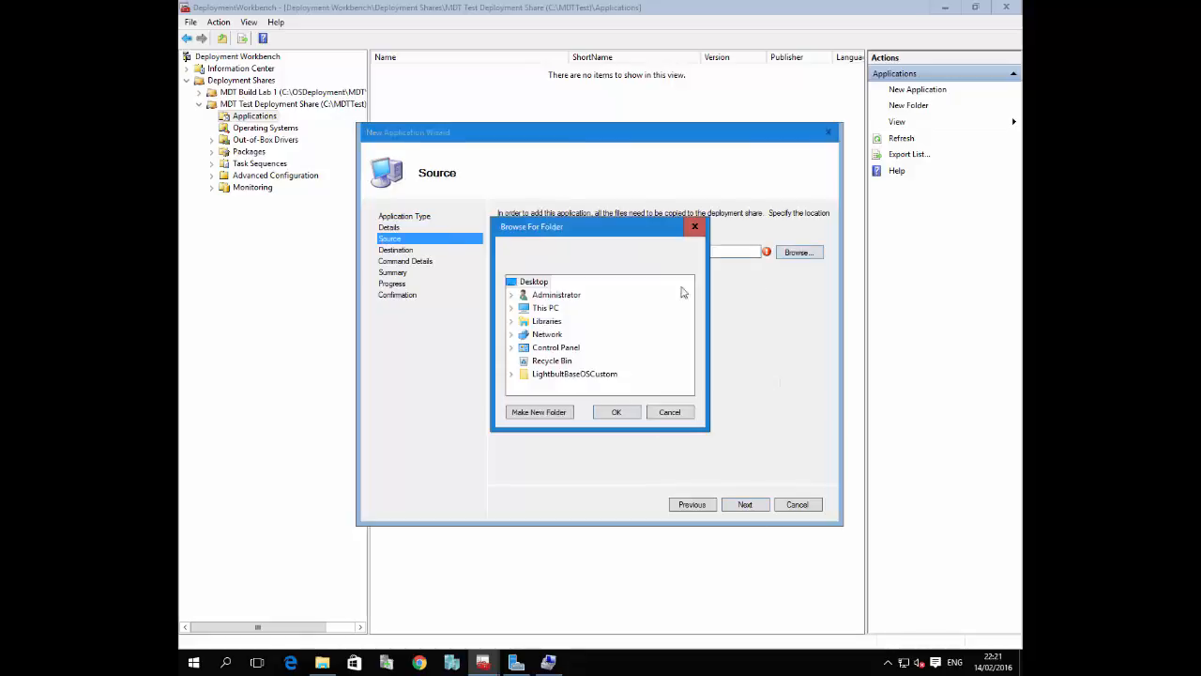
pyautogui.click(510, 307)
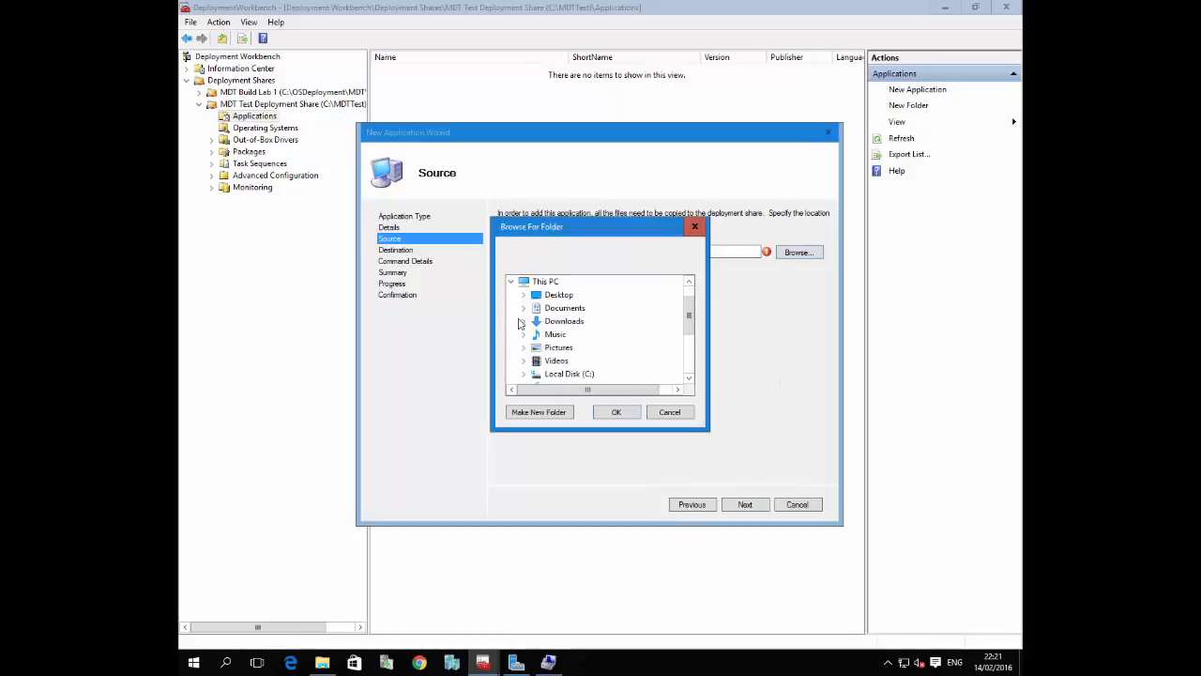
pyautogui.click(688, 361)
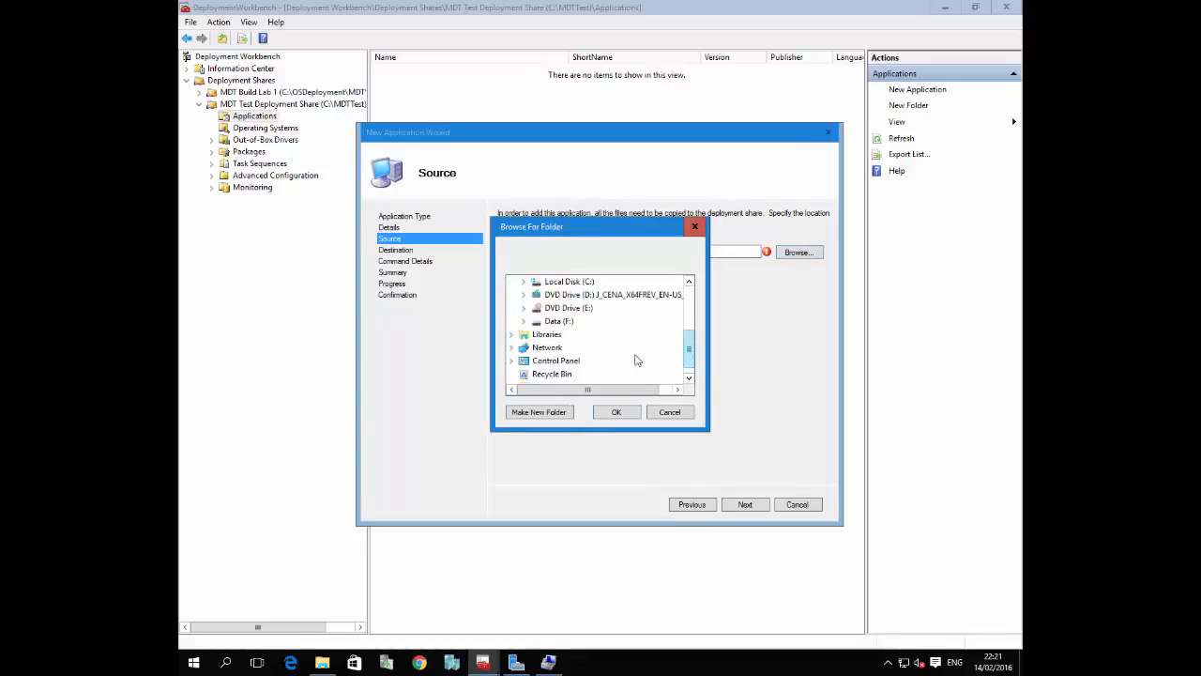
pyautogui.click(523, 321)
pyautogui.click(537, 362)
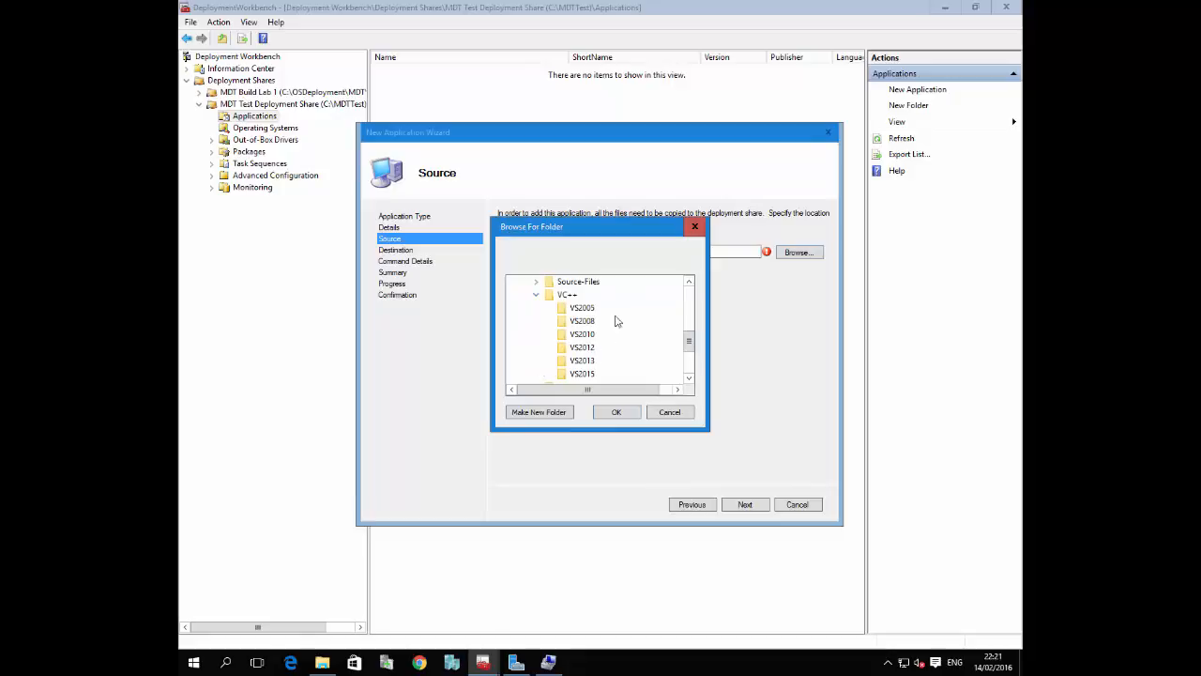
pyautogui.click(582, 308)
pyautogui.click(615, 411)
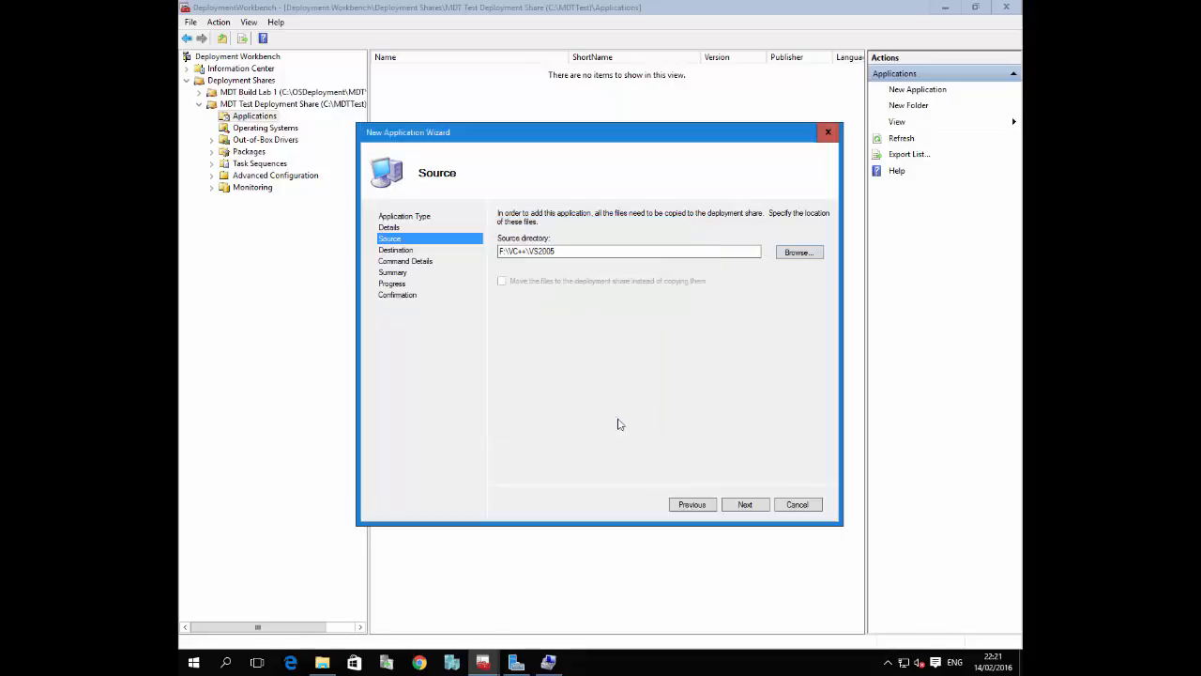
pyautogui.click(746, 505)
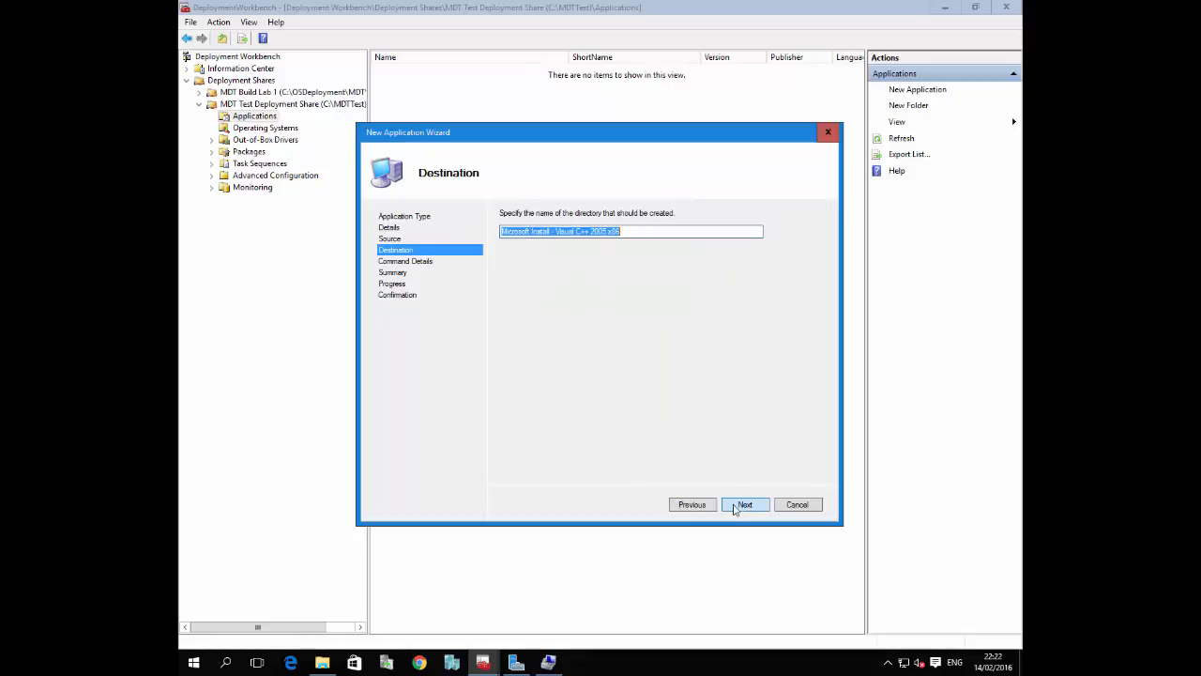
pyautogui.click(737, 507)
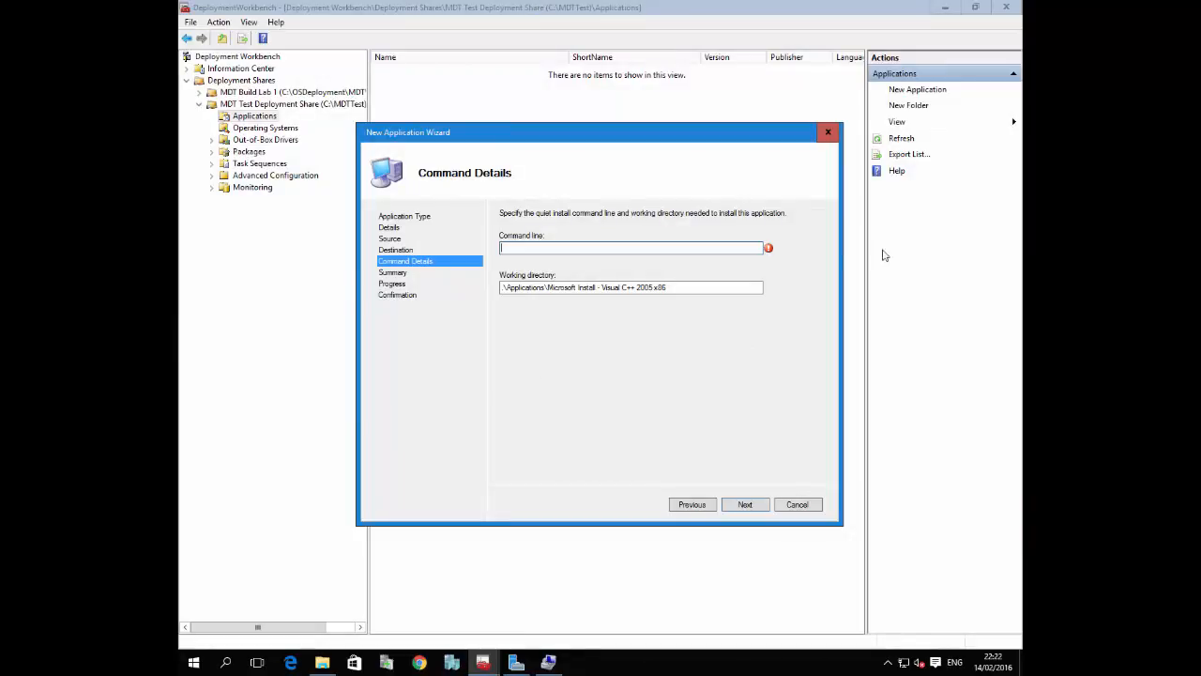
# Set the quiet install command line to vcredist_x86.exe /Q and check the installer's file name in the VS2005 folder
pyautogui.write('vcredist_x86.exe /Q')
pyautogui.click(321, 662)
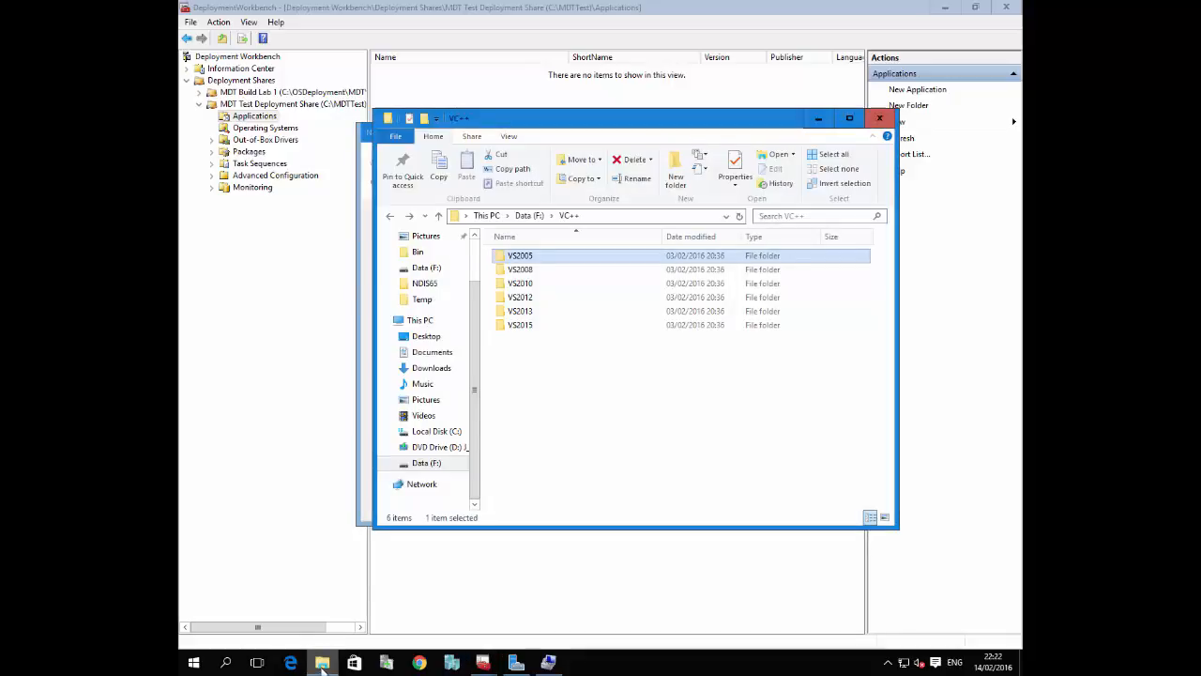
pyautogui.doubleClick(528, 257)
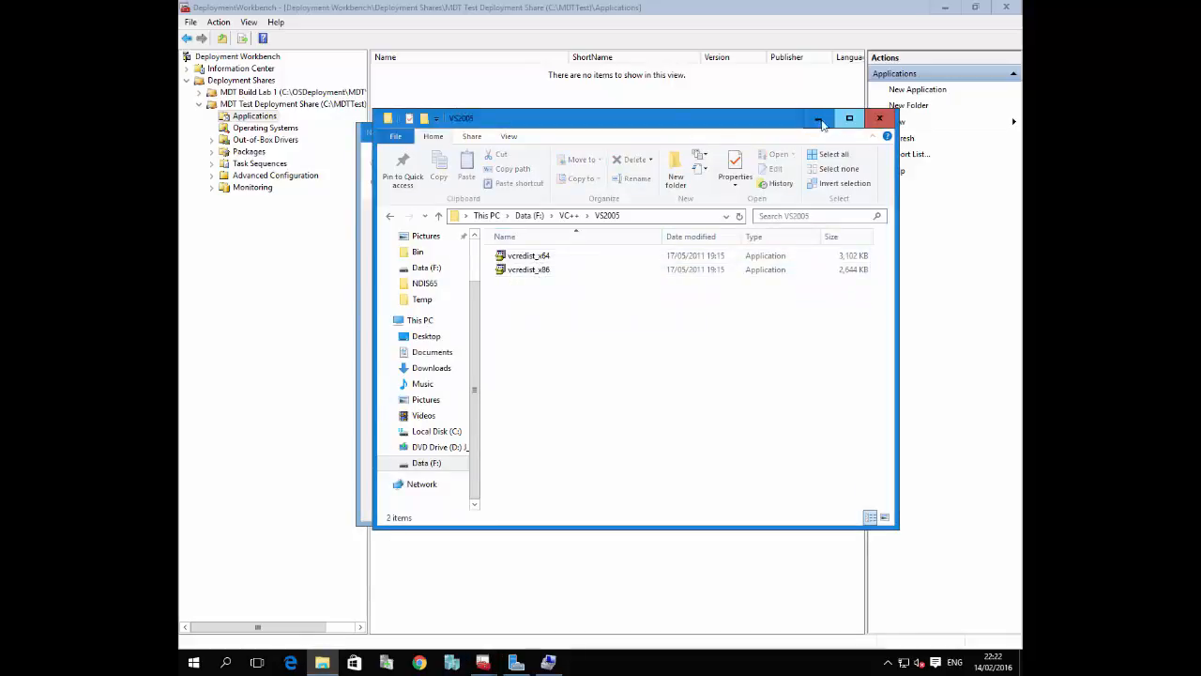
pyautogui.click(819, 123)
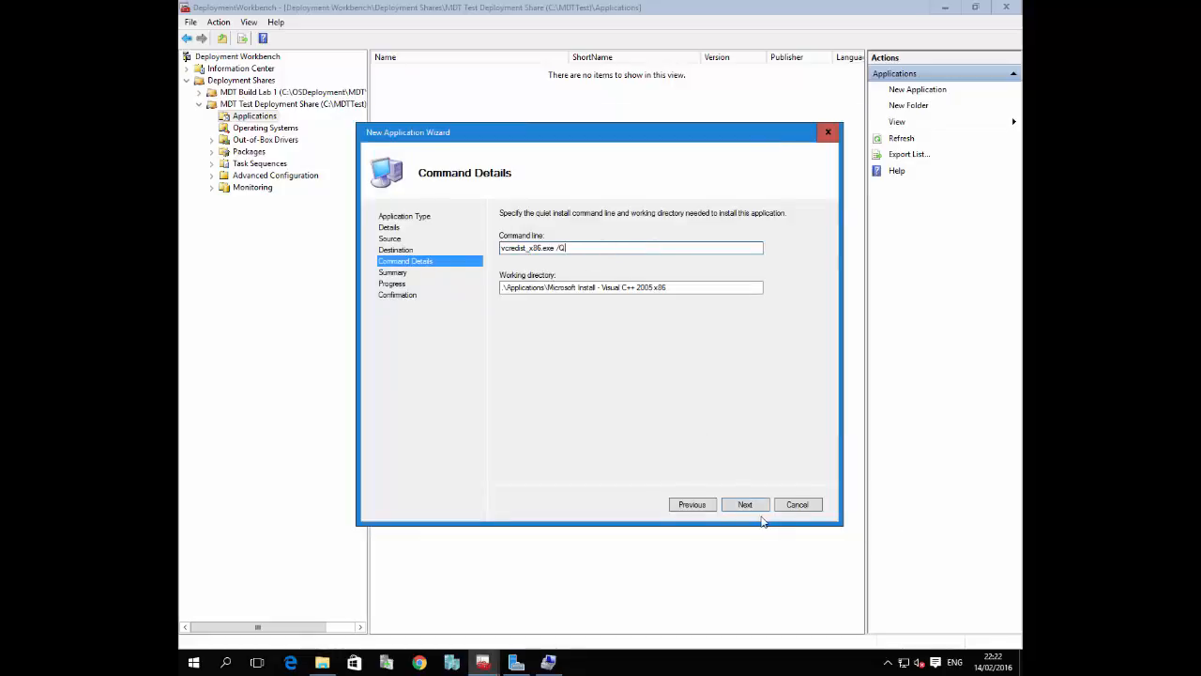
# Import the Visual C++ 2005 x86 application with the reviewed details and view the generated import script
pyautogui.click(752, 506)
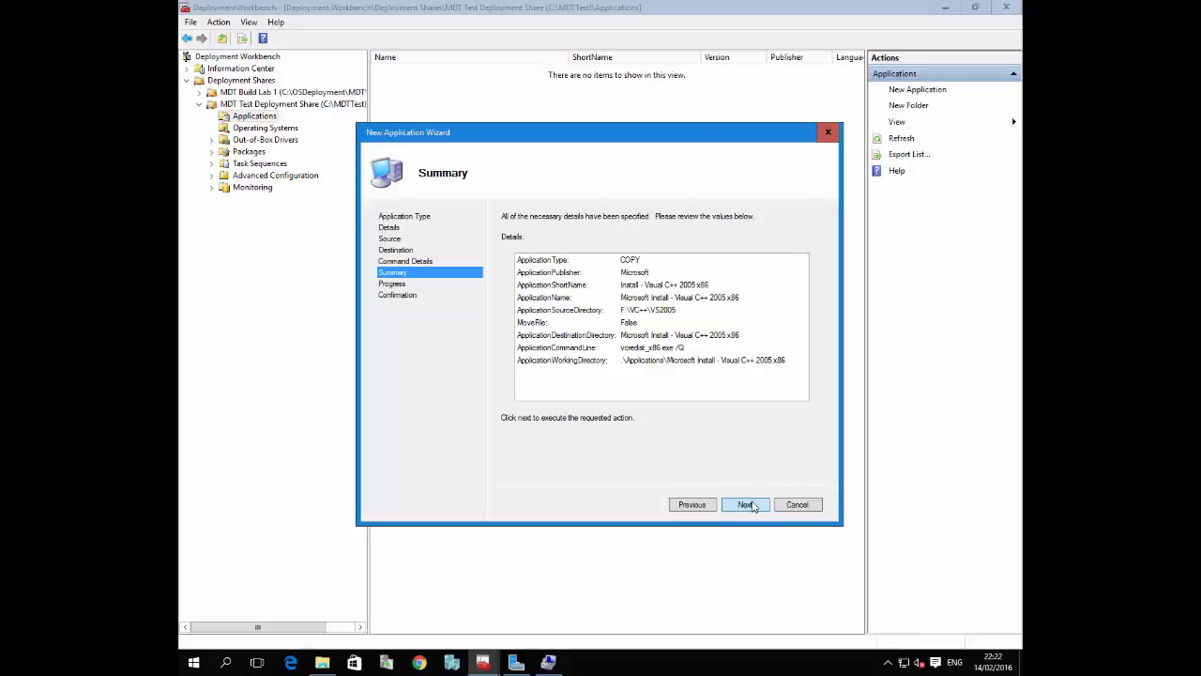
pyautogui.click(751, 505)
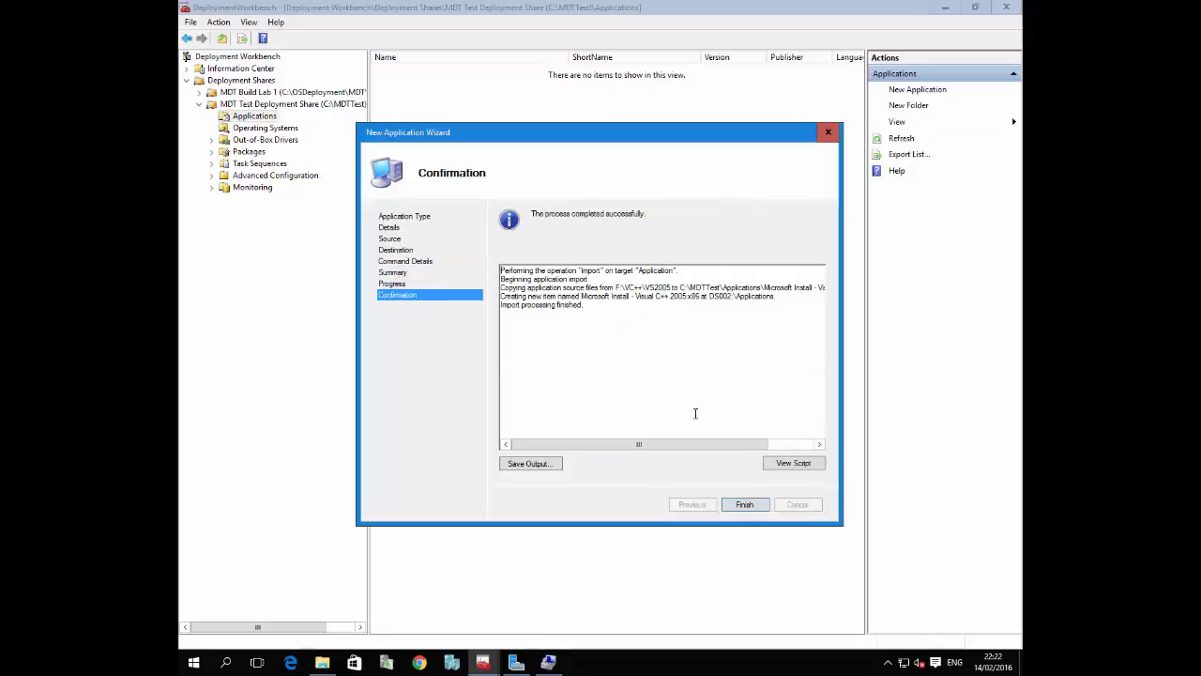
pyautogui.click(795, 463)
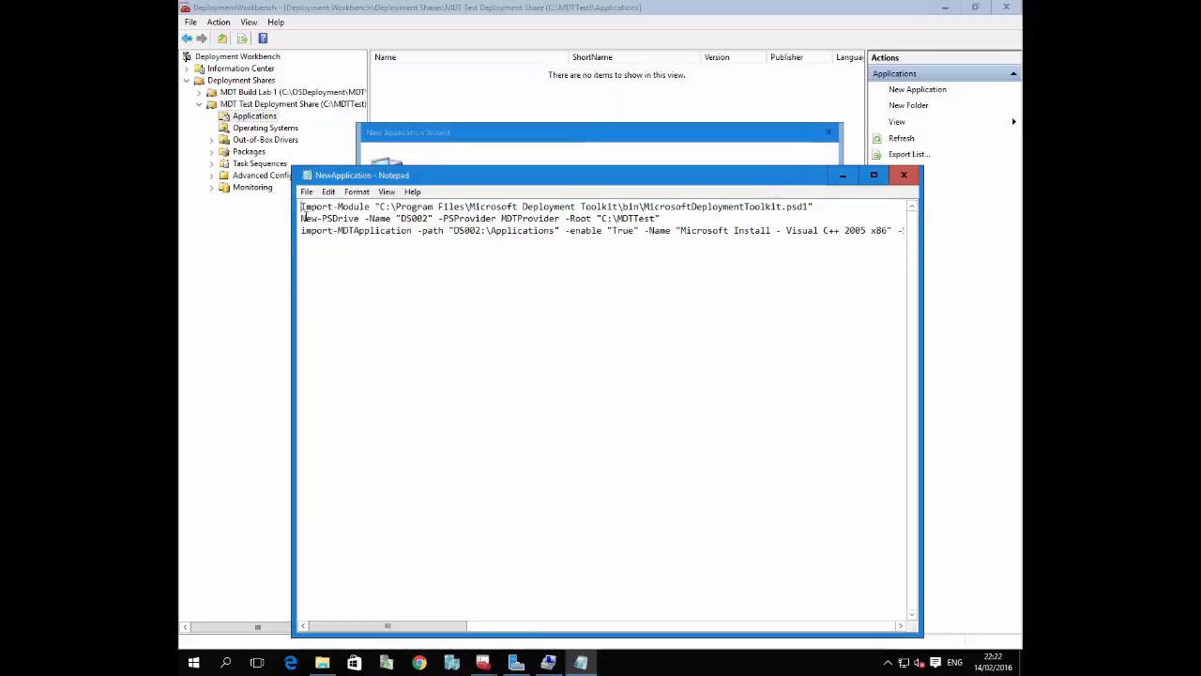
# Duplicate the whole import script below the original, widen the Notepad window and turn on word wrap
pyautogui.hotkey('ctrl', 'a')
pyautogui.hotkey('ctrl', 'c')
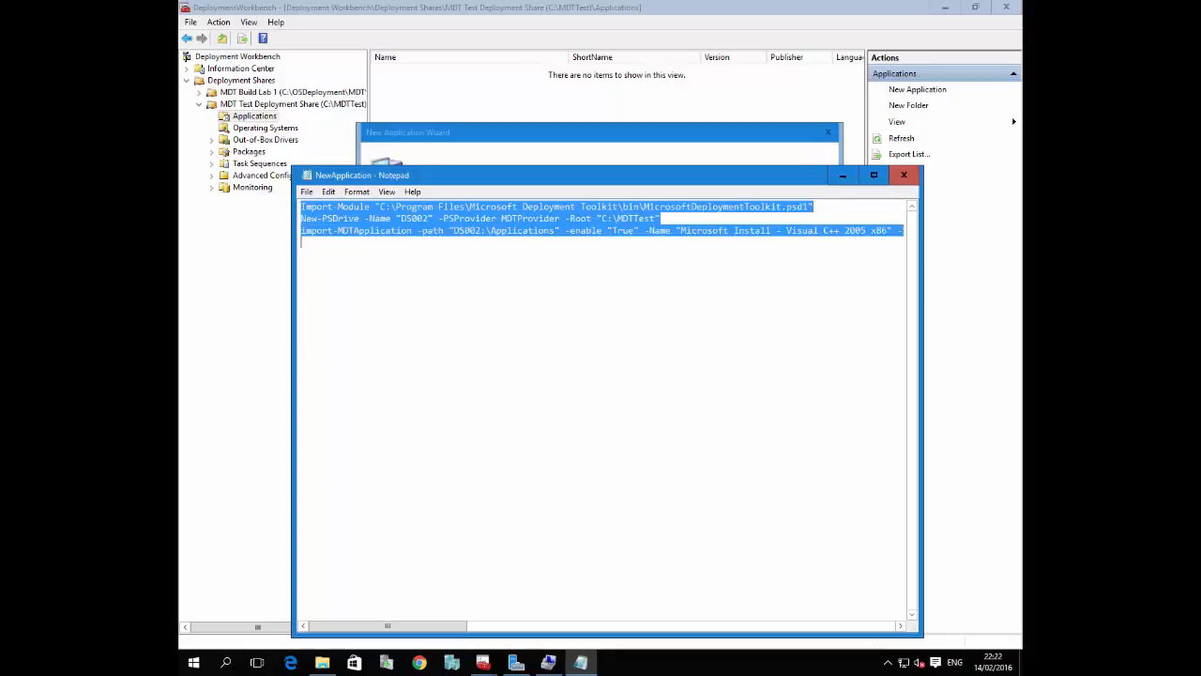
pyautogui.click(882, 265)
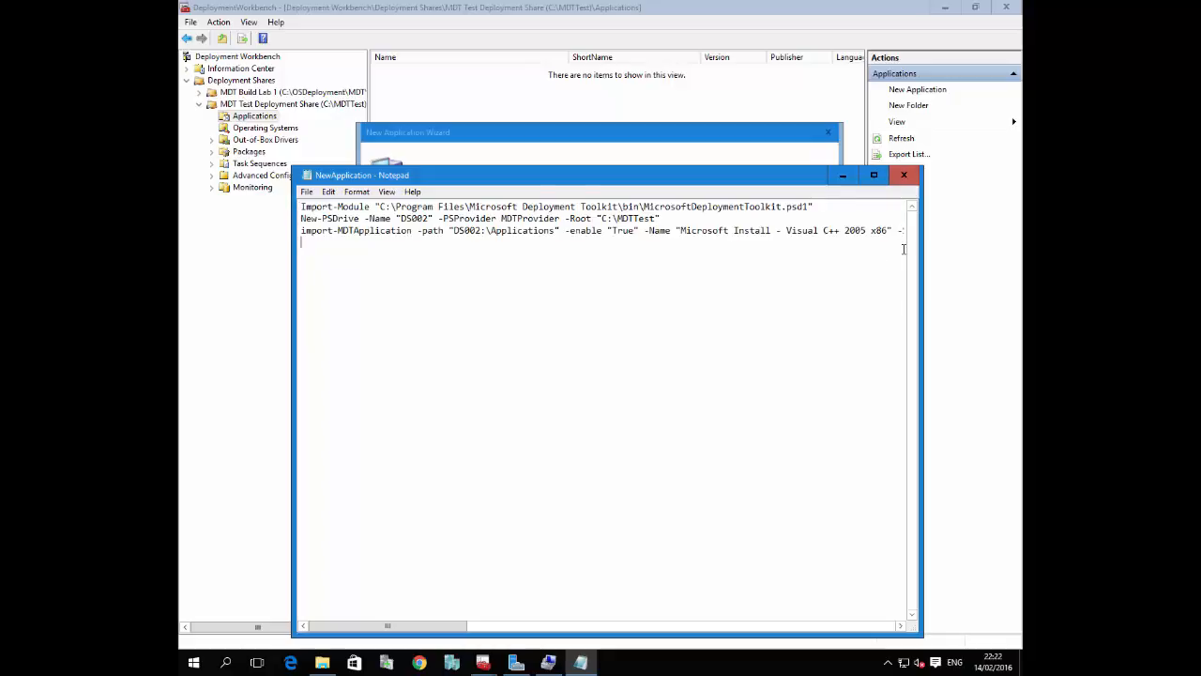
pyautogui.hotkey('ctrl', 'v')
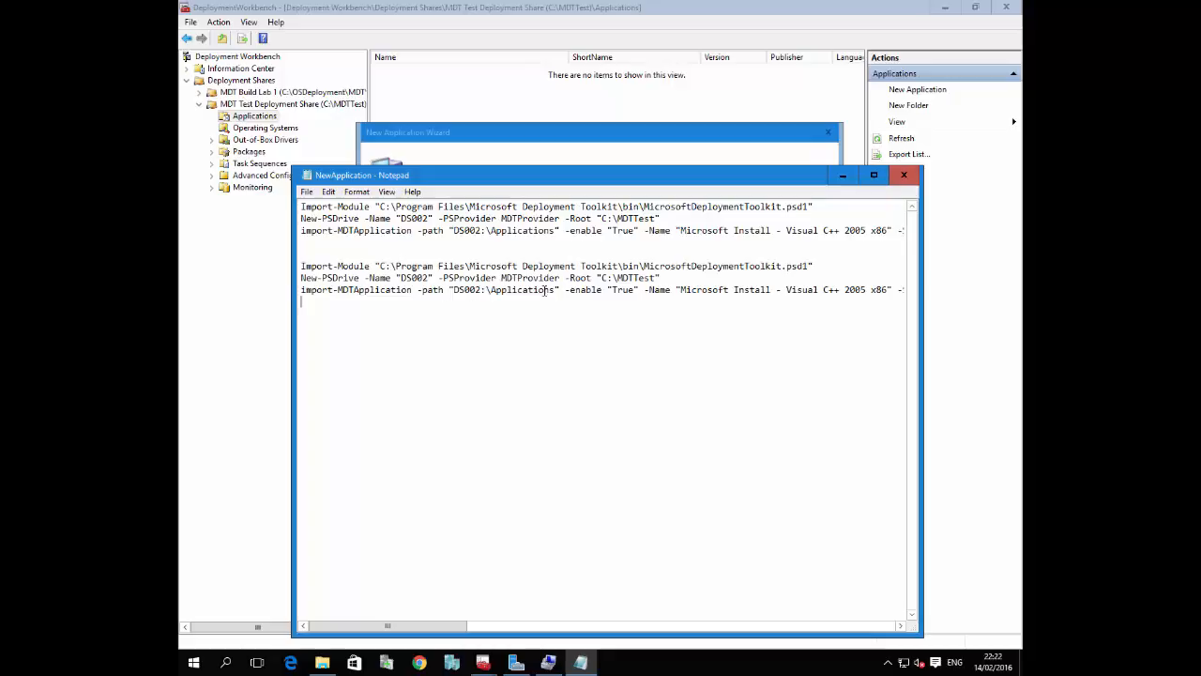
pyautogui.moveTo(925, 312); pyautogui.dragTo(1022, 309)
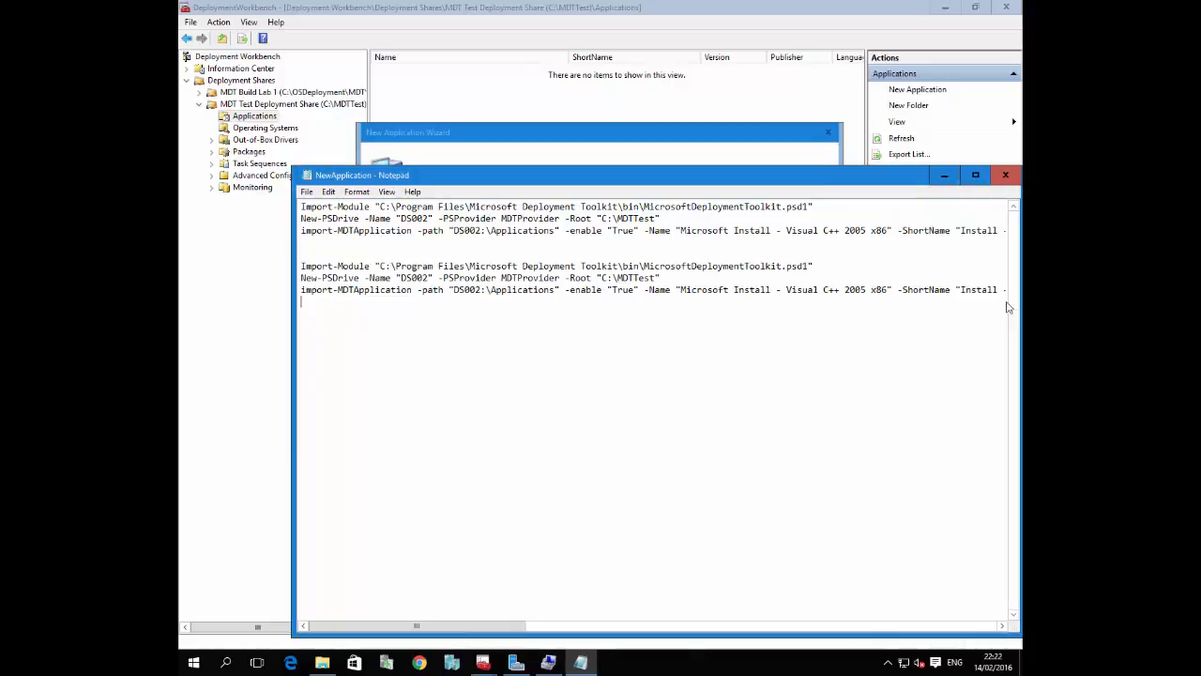
pyautogui.moveTo(294, 463); pyautogui.dragTo(209, 455)
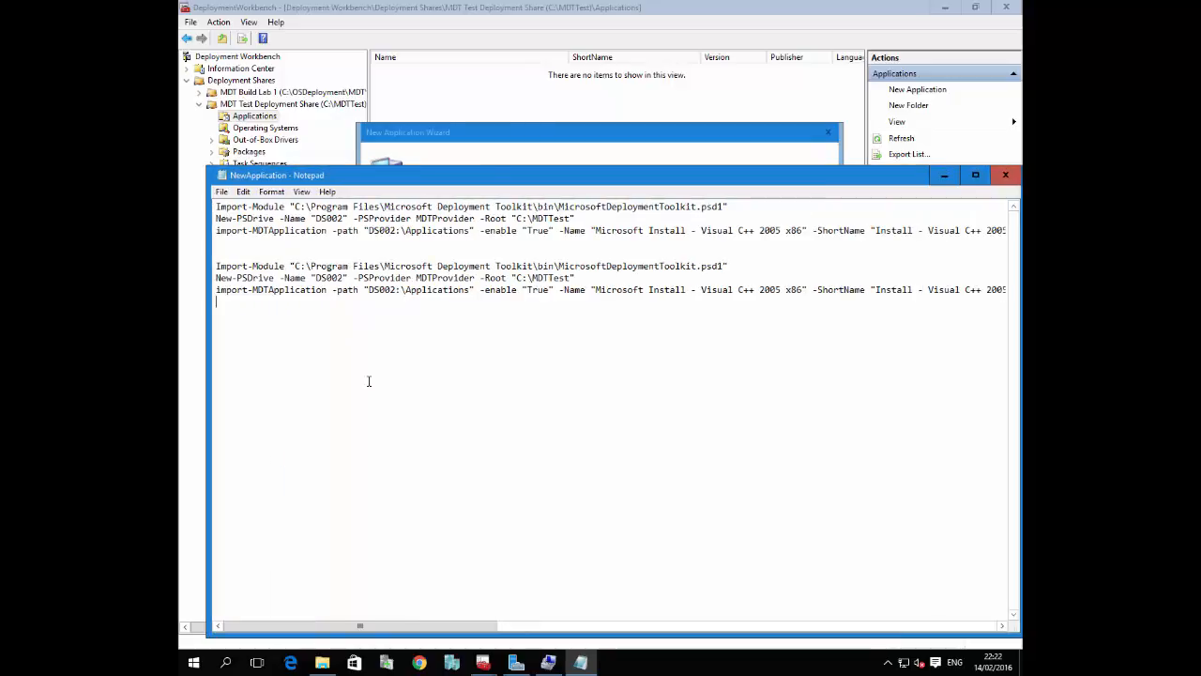
pyautogui.click(271, 192)
pyautogui.click(281, 206)
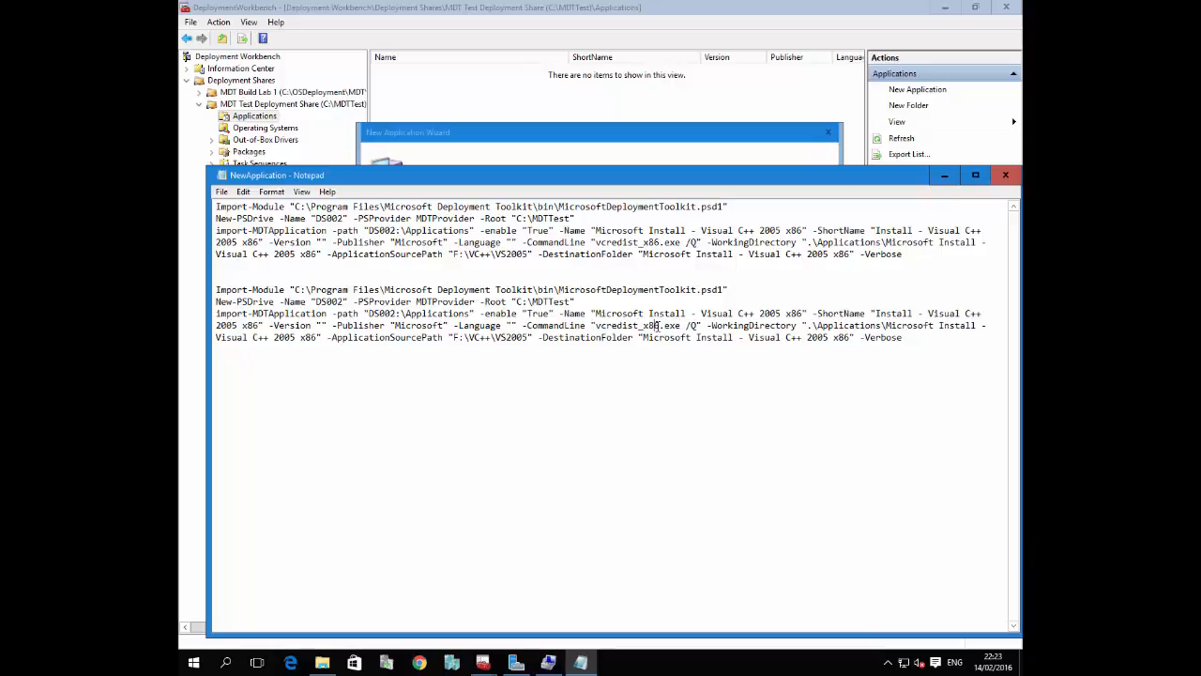
# Change the second block's installer to vcredist_x64.exe and paste a copy of that block below it
pyautogui.press('BackSpace')
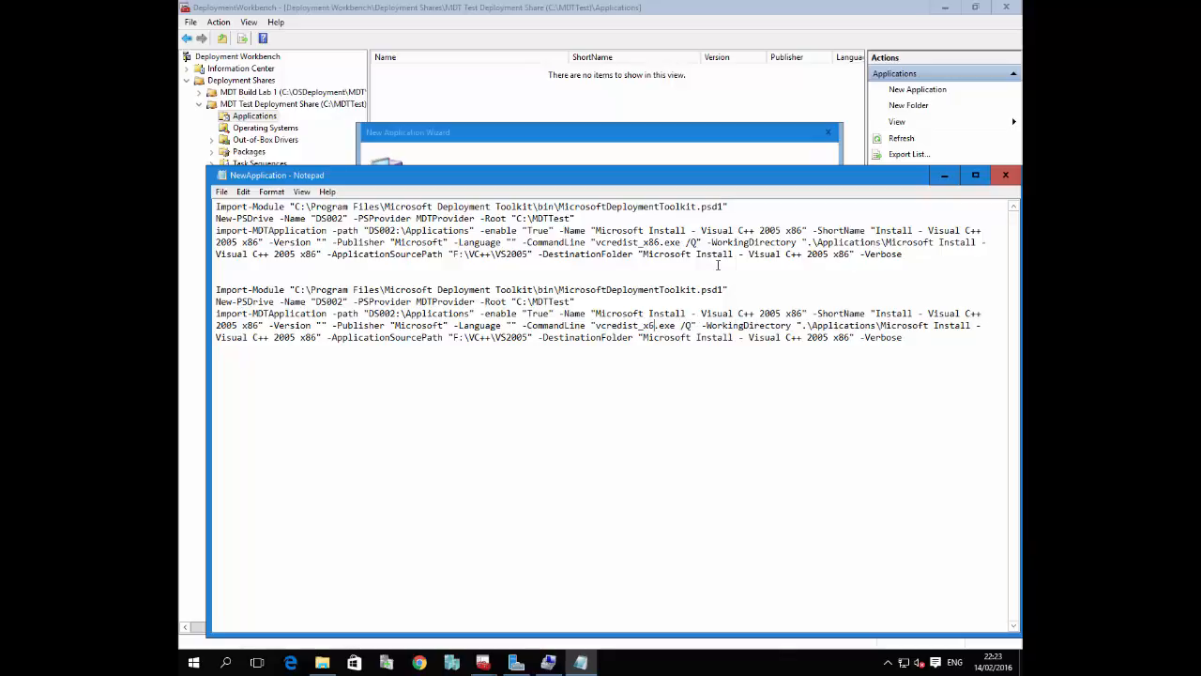
pyautogui.write('4')
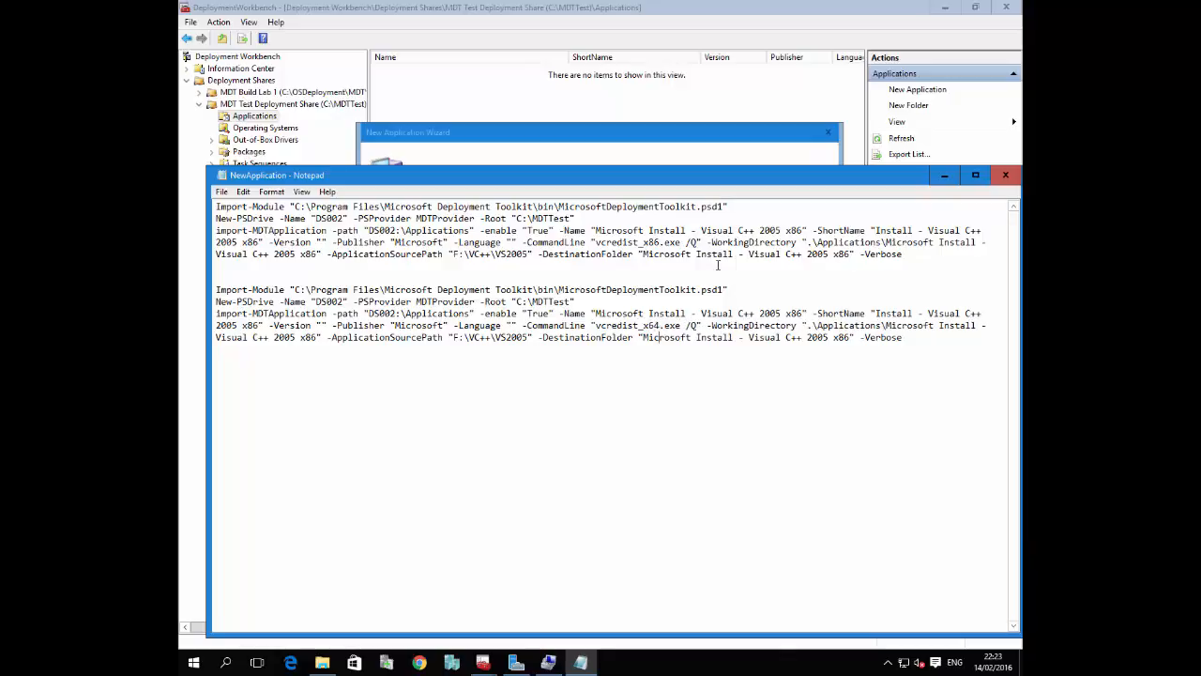
pyautogui.hotkey('shift', 'Up')
pyautogui.hotkey('shift', 'Up')
pyautogui.hotkey('shift', 'Up')
pyautogui.hotkey('shift', 'Up')
pyautogui.hotkey('shift', 'Up')
pyautogui.hotkey('ctrl', 'c')
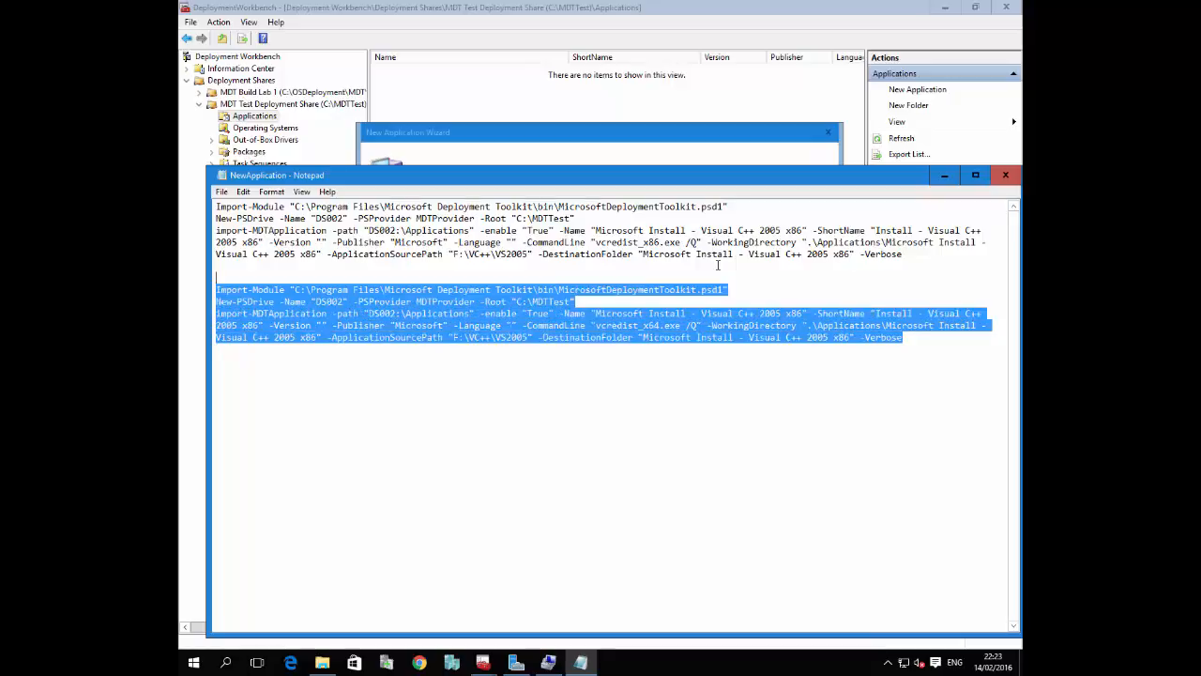
pyautogui.press('Down')
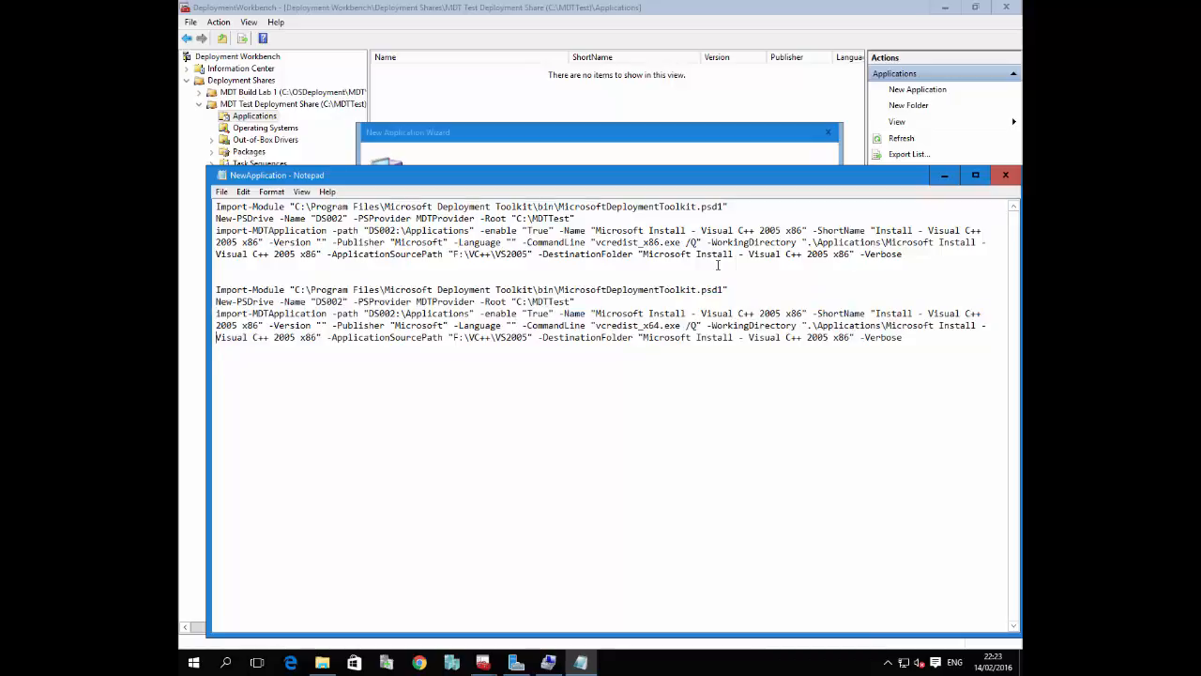
pyautogui.hotkey('ctrl', 'v')
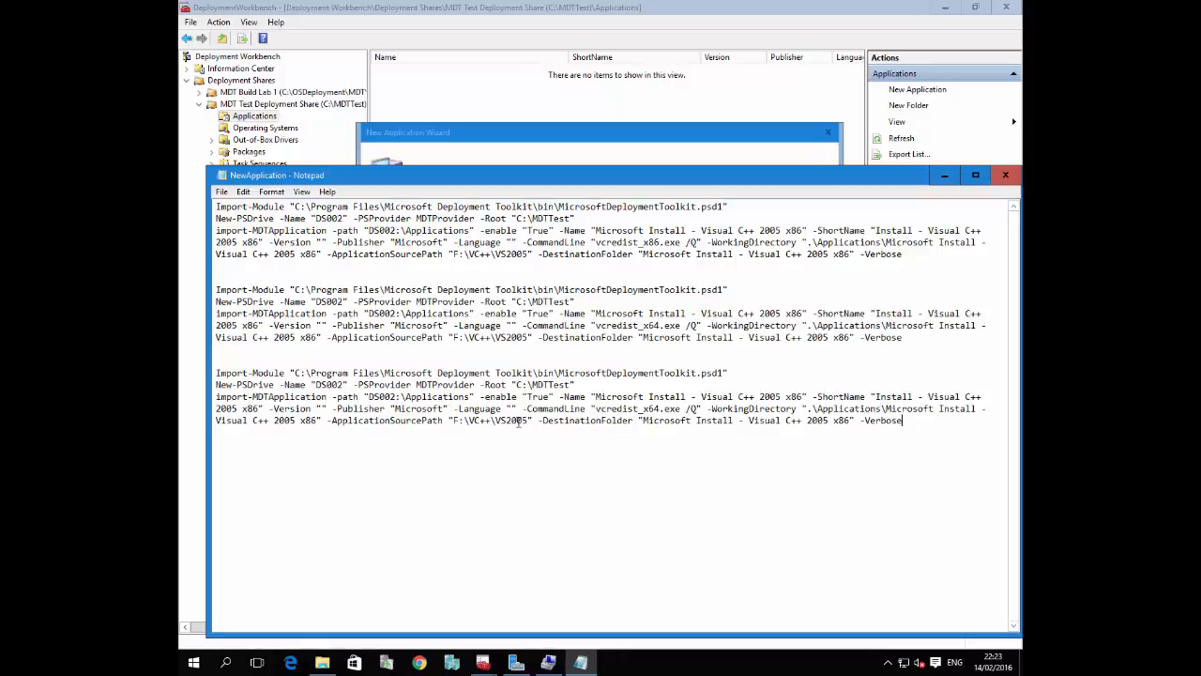
# Check the runtime folder names in F:\VC++ and set the third block's application source path to F:\VC++\VS2008
pyautogui.click(322, 663)
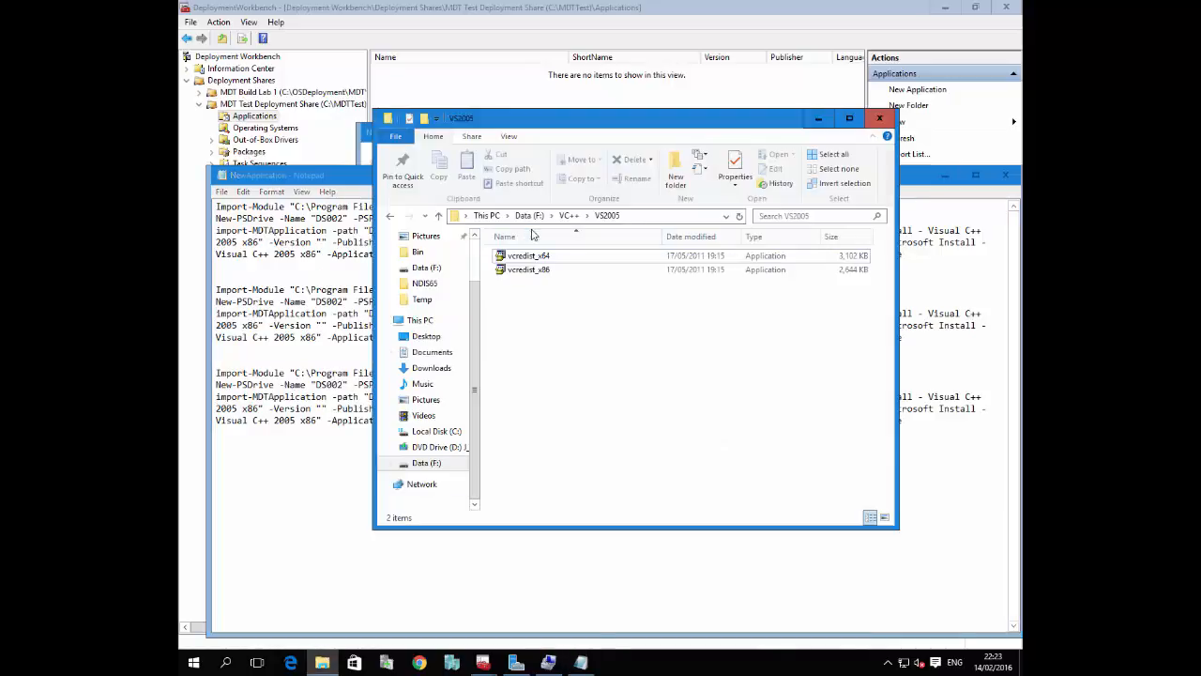
pyautogui.click(571, 216)
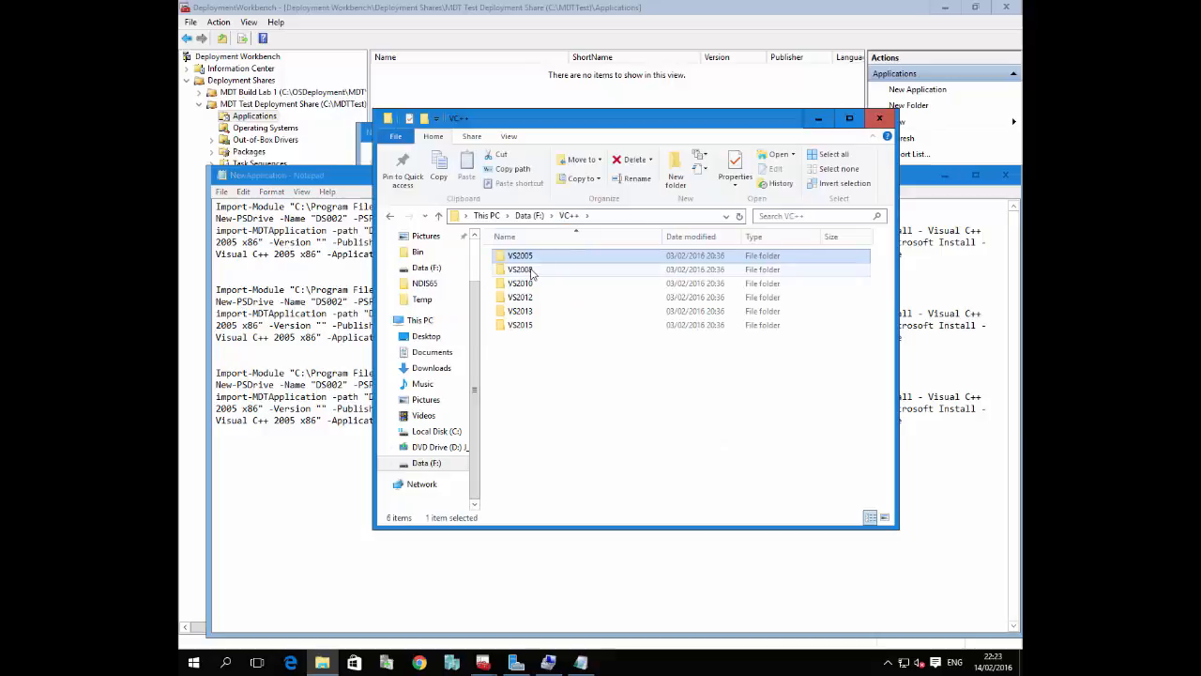
pyautogui.click(329, 531)
pyautogui.click(530, 422)
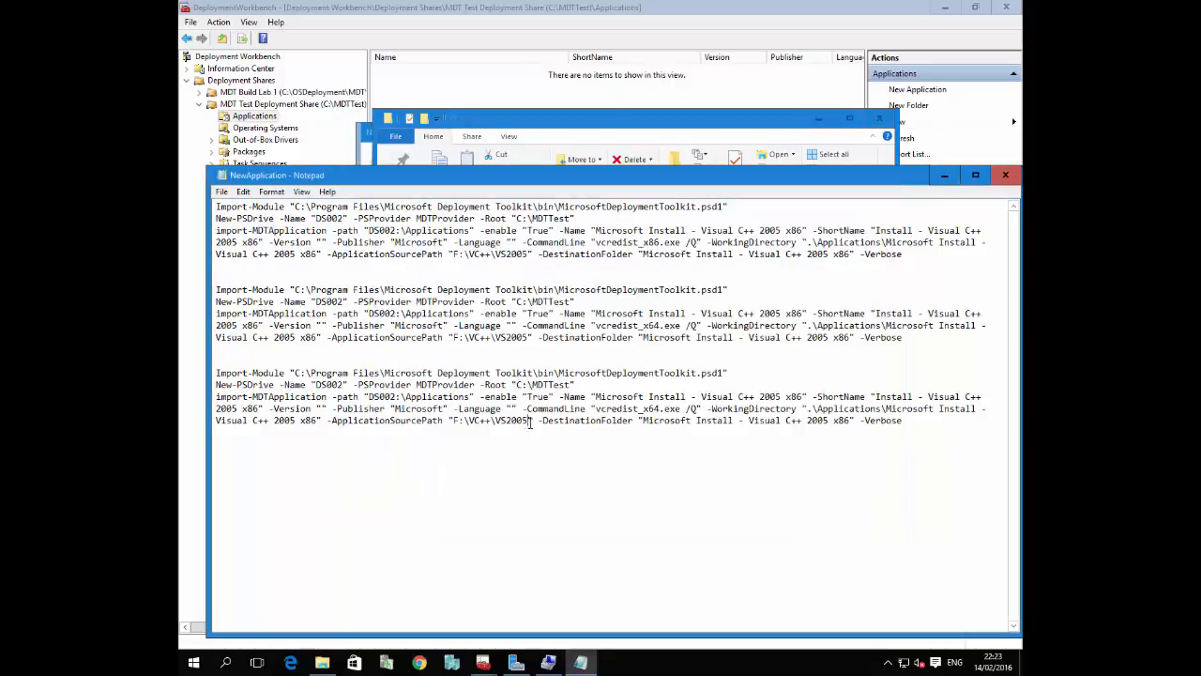
pyautogui.press('BackSpace')
pyautogui.write('8')
# Set the second block's application name to Microsoft Install - Visual C++ 2005 x64
pyautogui.click(798, 312)
pyautogui.press('BackSpace')
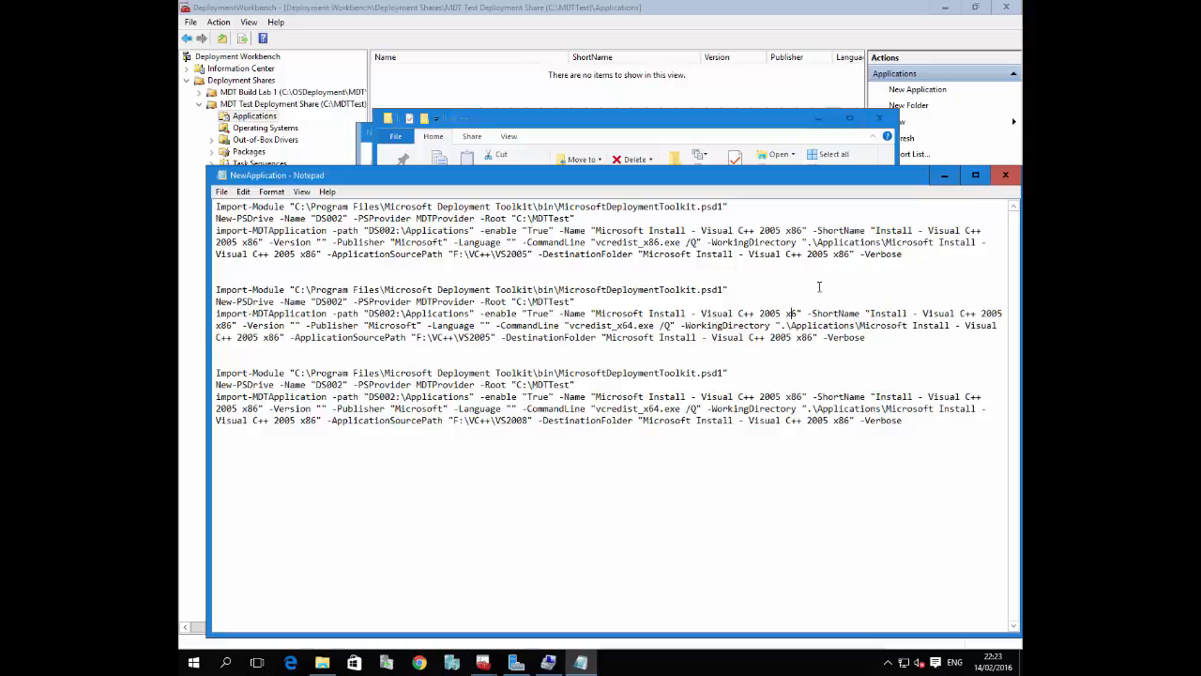
pyautogui.write('4')
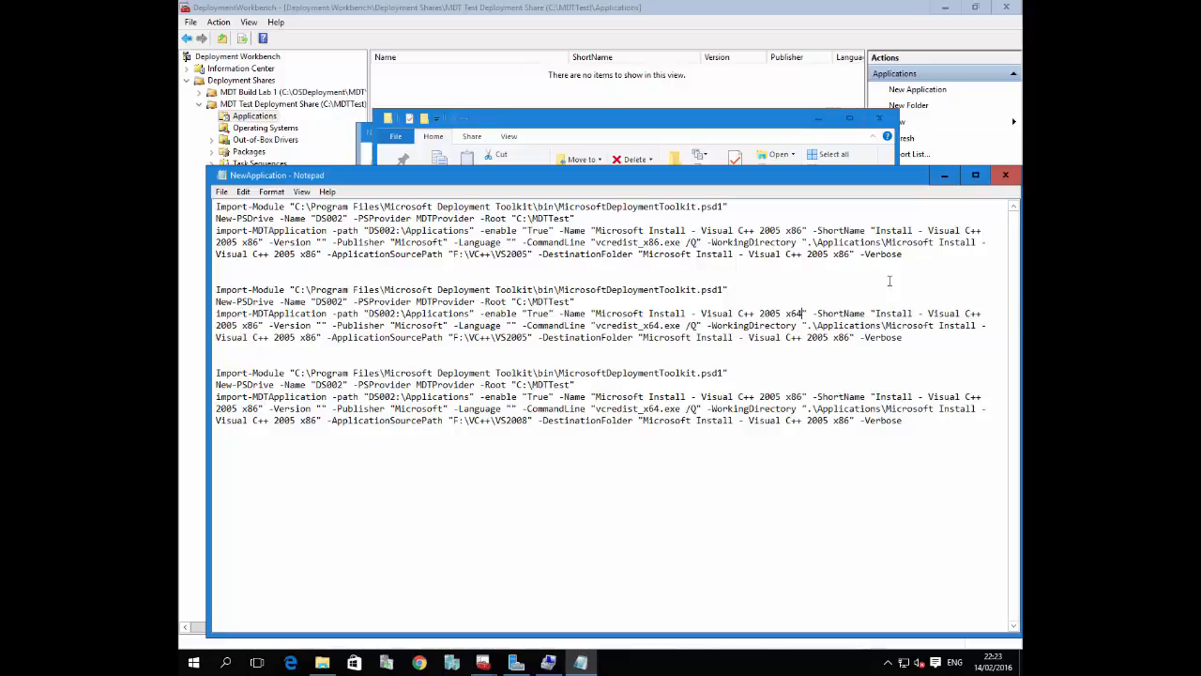
# Set the third block's application name and destination folder to Microsoft Install - Visual C++ 2008 x86
pyautogui.click(783, 396)
pyautogui.press('BackSpace')
pyautogui.write('8')
pyautogui.press('BackSpace')
pyautogui.write('8')
# Copy the second and third import blocks in Notepad and return to Deployment Workbench
pyautogui.moveTo(902, 420); pyautogui.dragTo(274, 294)
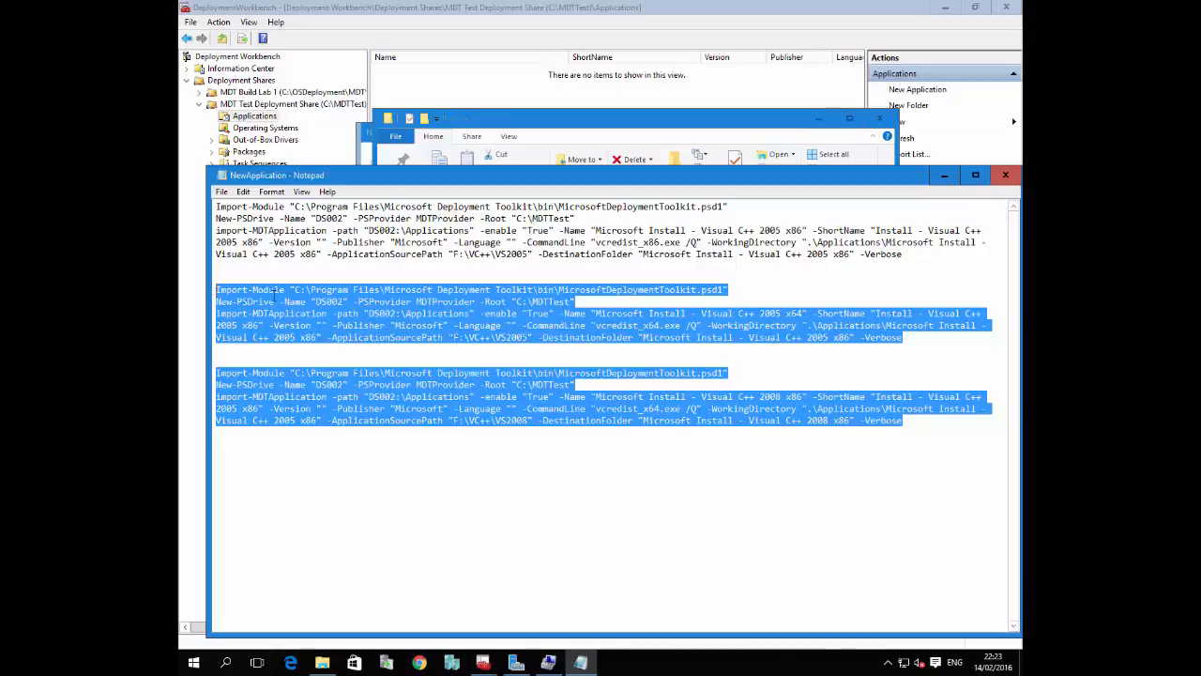
pyautogui.rightClick(274, 295)
pyautogui.click(315, 332)
pyautogui.click(756, 415)
pyautogui.click(186, 601)
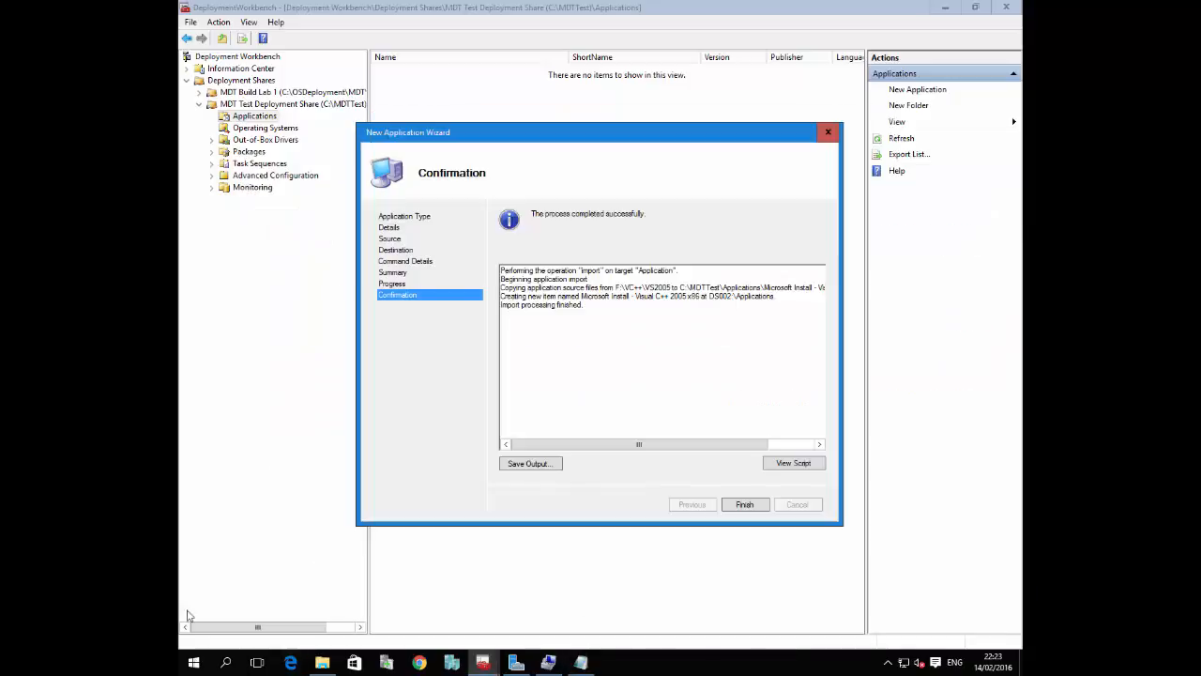
# Find Windows PowerShell by searching for powershe and launch it as administrator
pyautogui.click(194, 661)
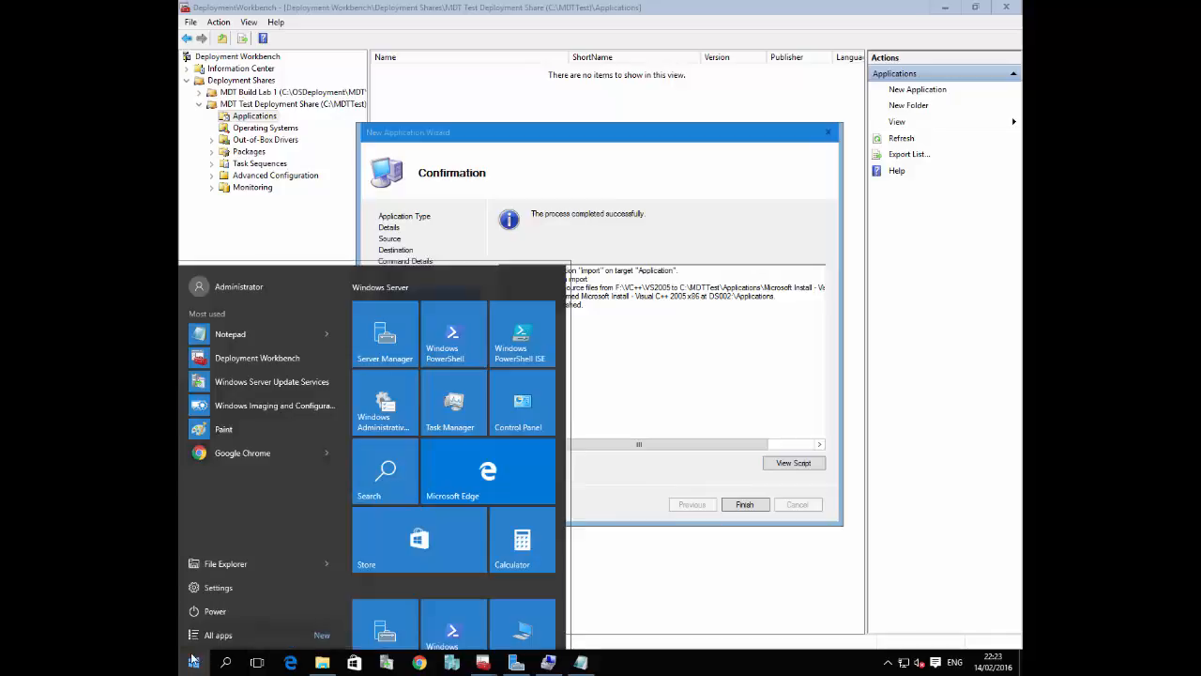
pyautogui.write('powers')
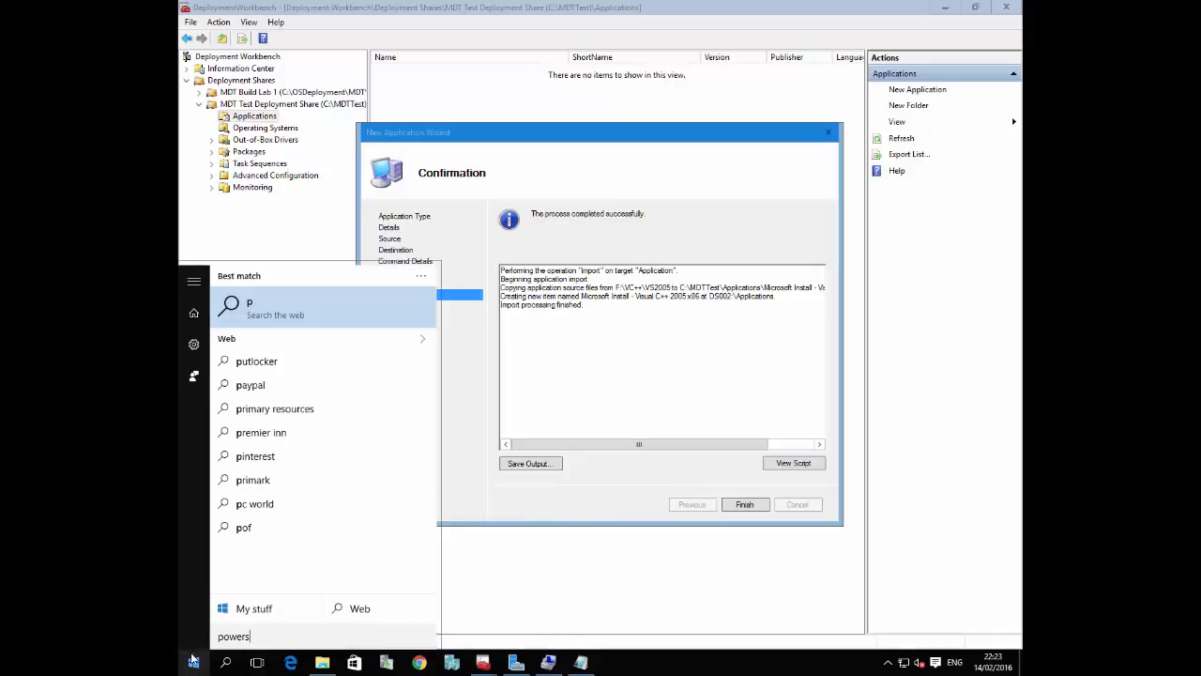
pyautogui.write('he')
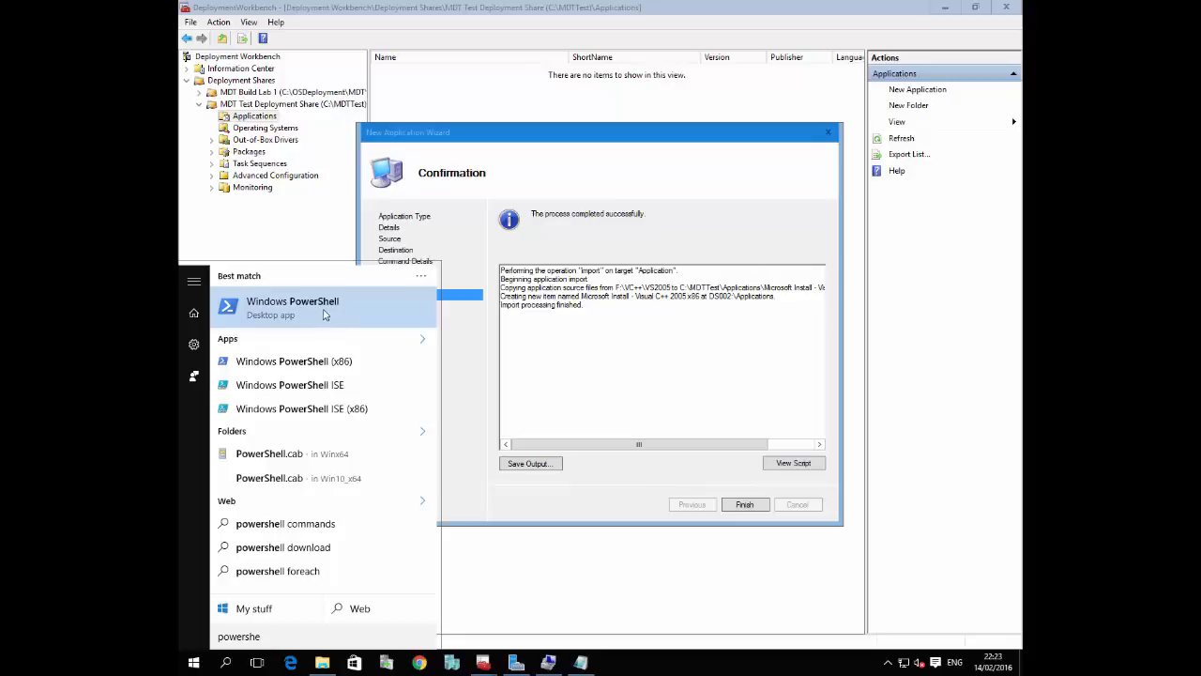
pyautogui.rightClick(324, 315)
pyautogui.click(343, 322)
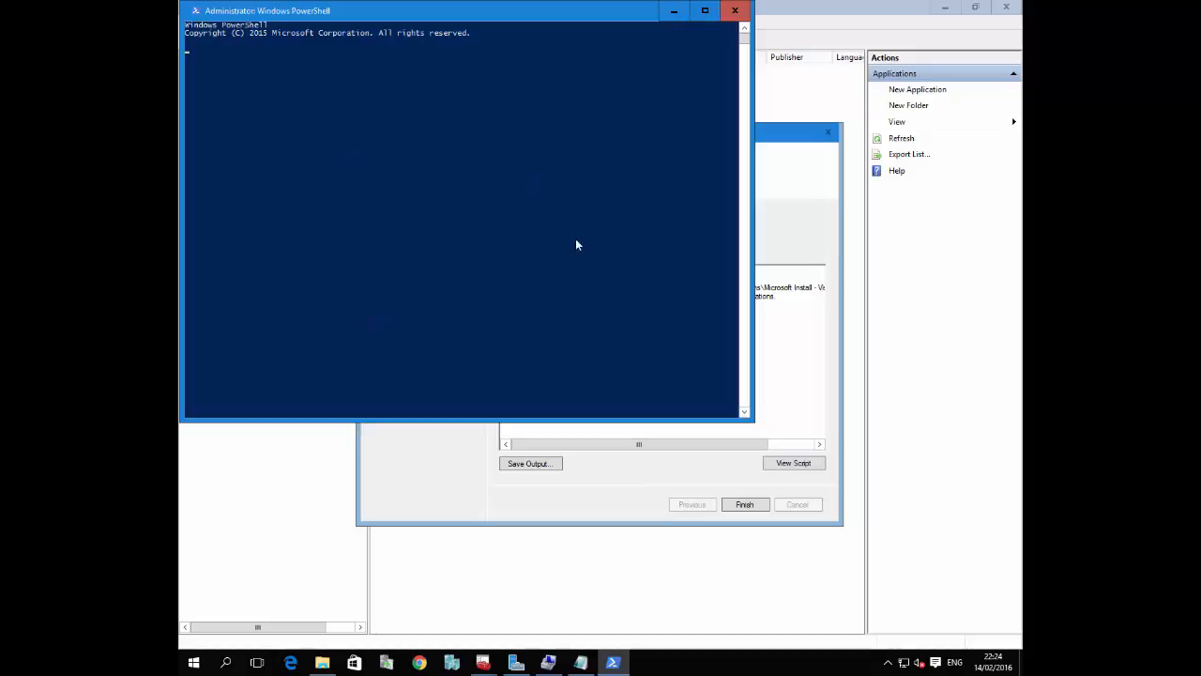
# Start a nested session in the PowerShell console with the powershell command
pyautogui.click(445, 209)
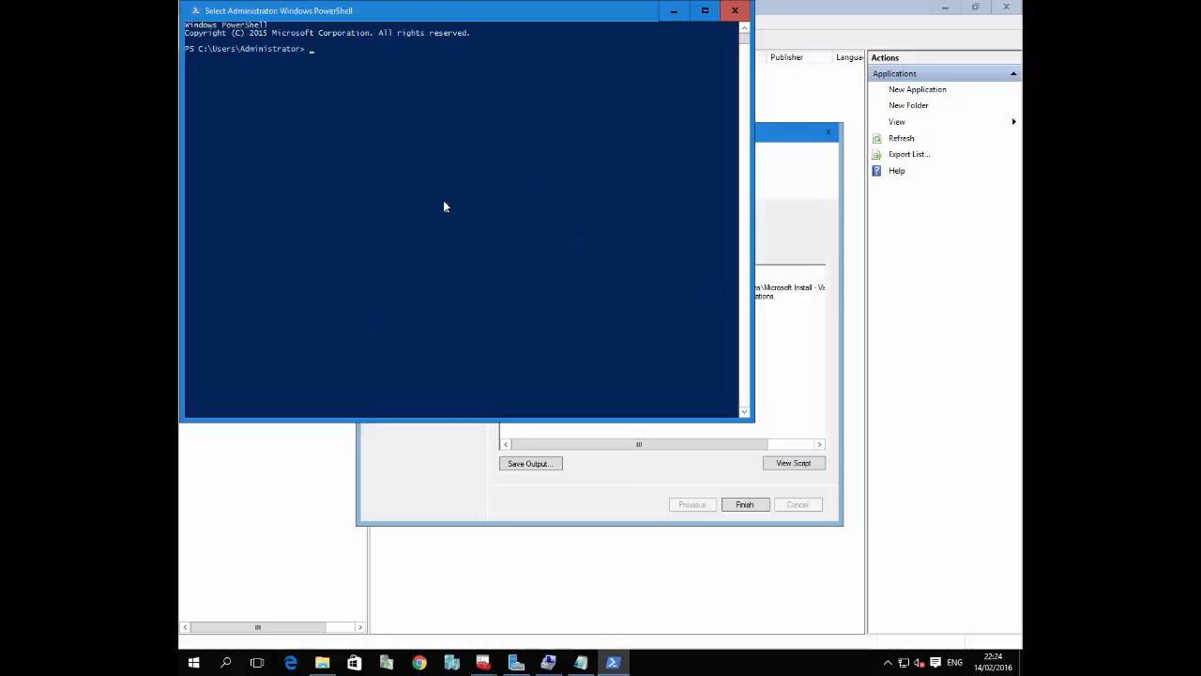
pyautogui.write('power')
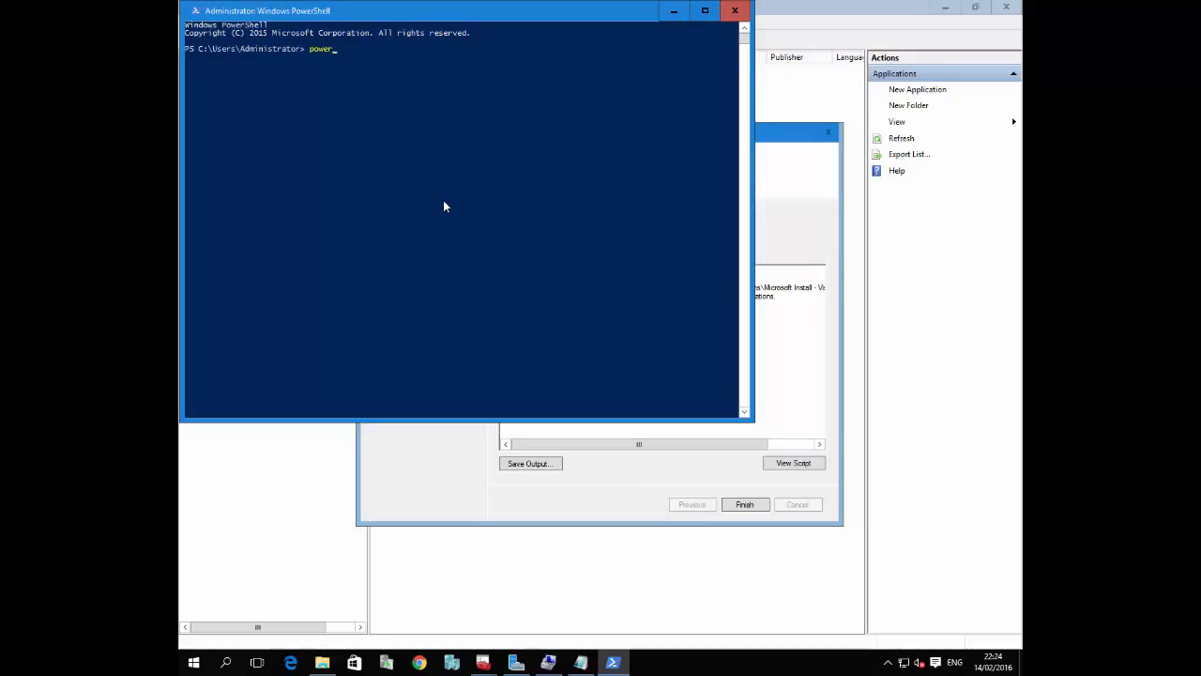
pyautogui.write('shell')
pyautogui.press('Return')
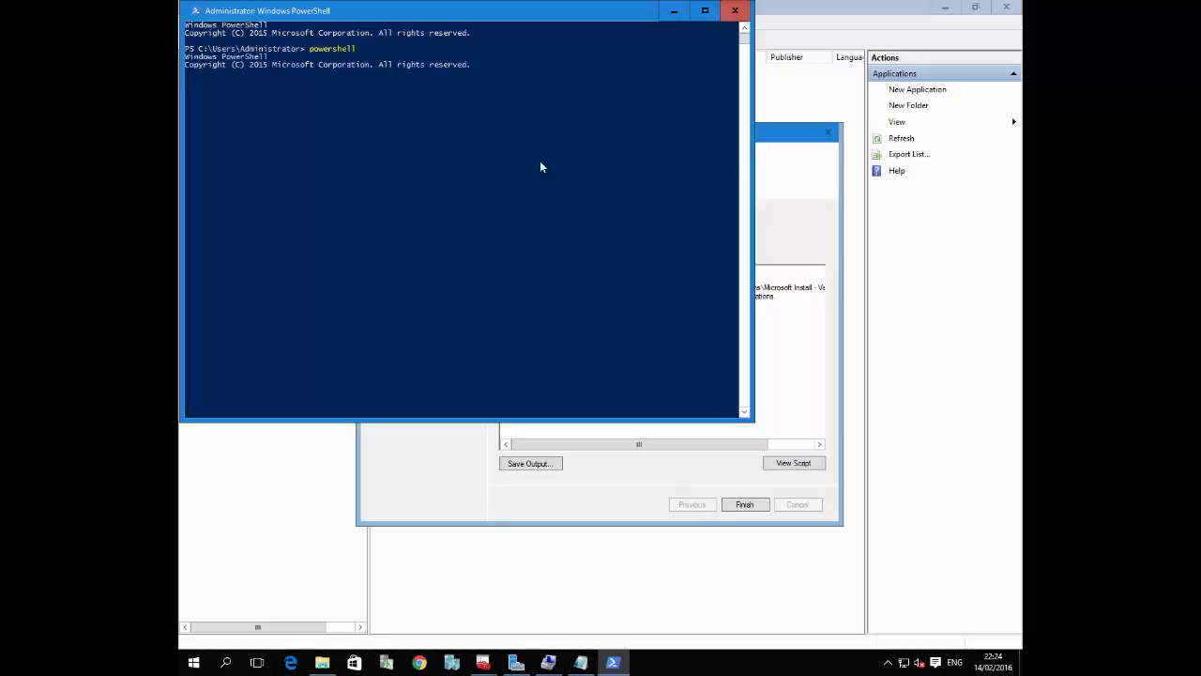
# Launch the PowerShell script editor from the console with the command powershell ise
pyautogui.click(417, 169)
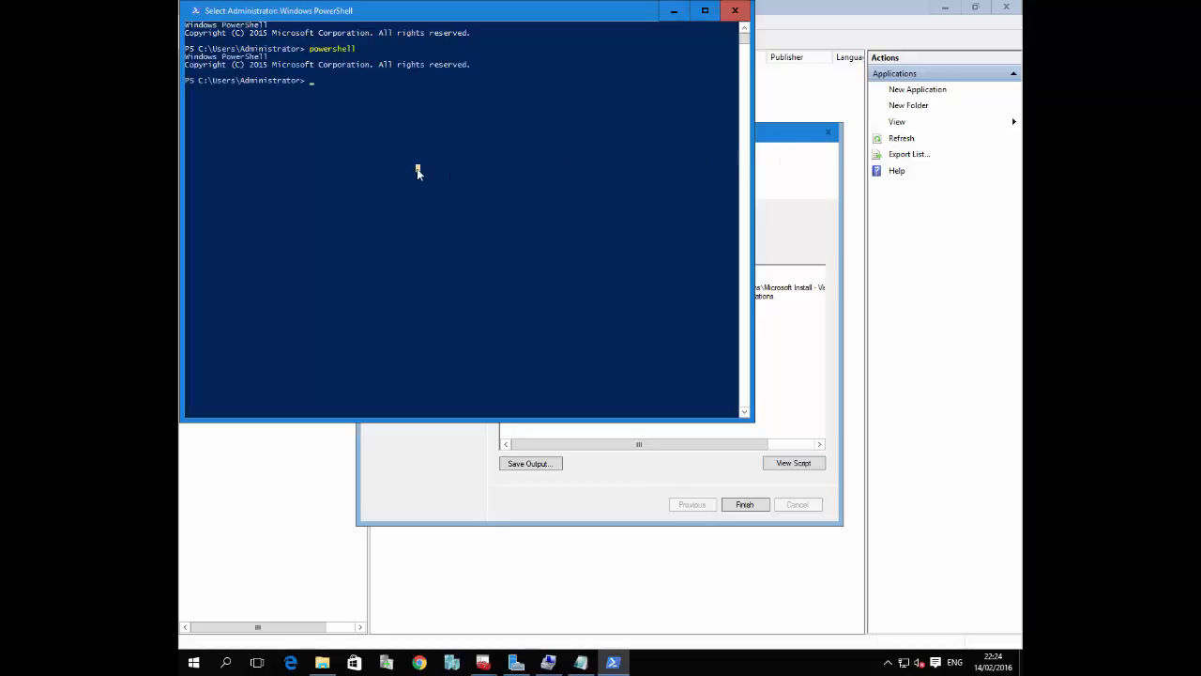
pyautogui.write('powershell is')
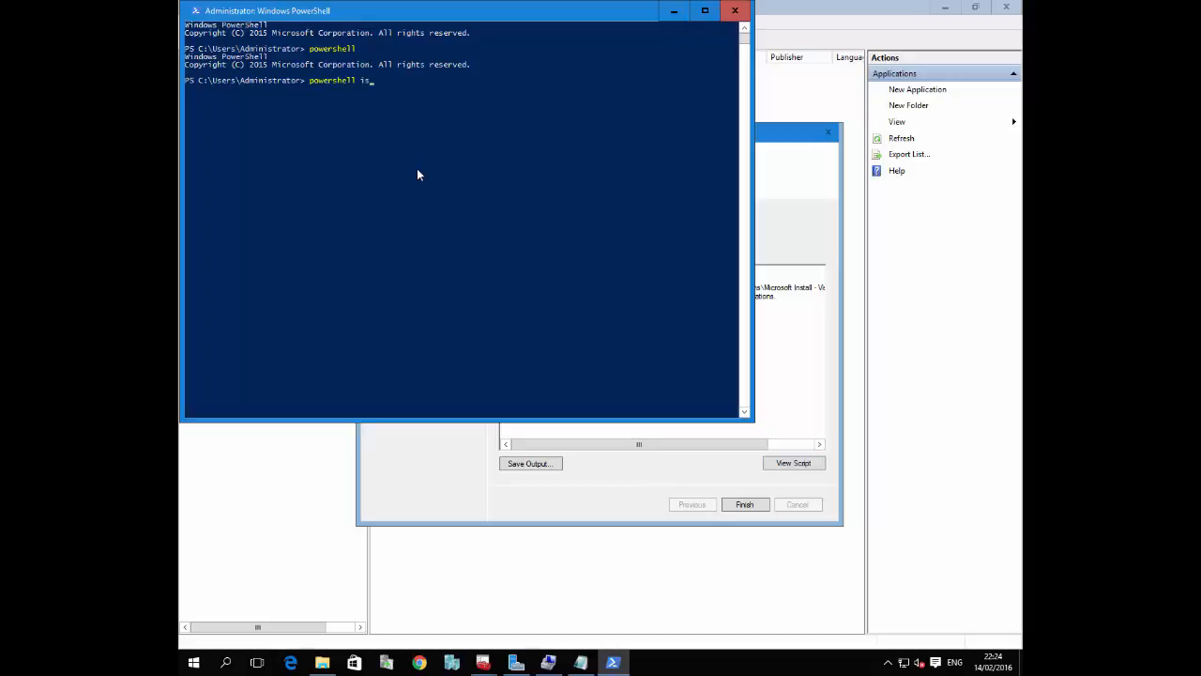
pyautogui.write('e')
pyautogui.press('Return')
# Return to Deployment Workbench and finish the New Application Wizard
pyautogui.click(794, 257)
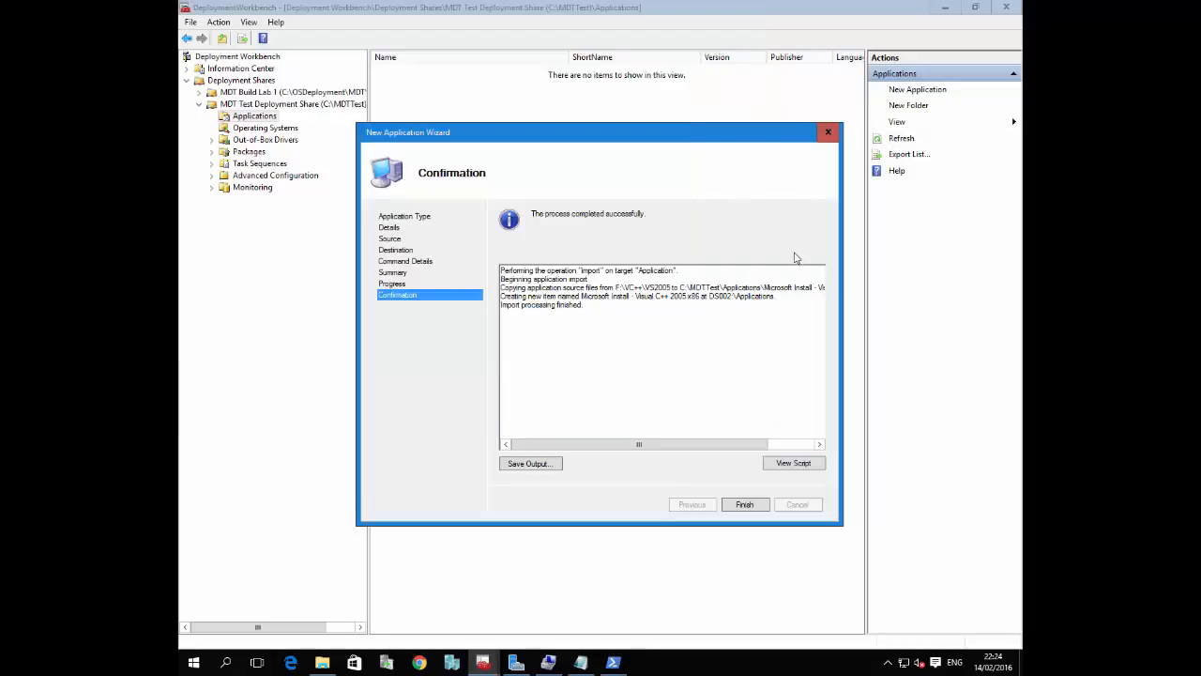
pyautogui.click(748, 507)
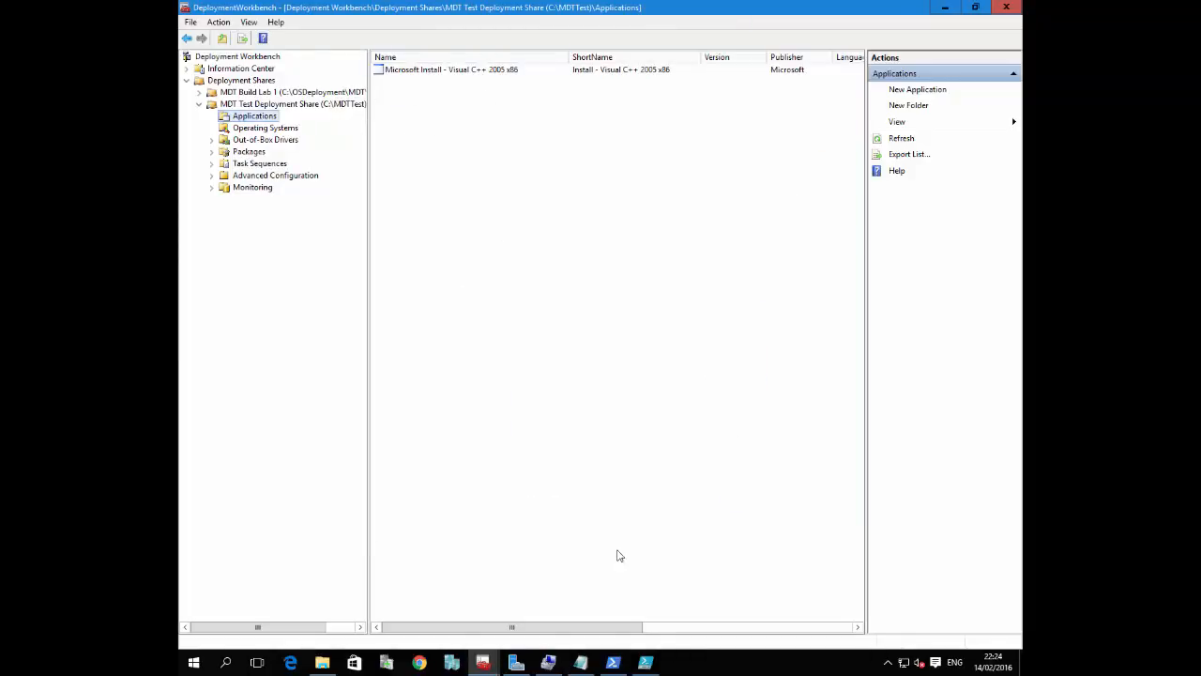
# Switch to Windows PowerShell ISE, accept reopening the recovered files and show the Untitled3.ps1 script
pyautogui.click(648, 663)
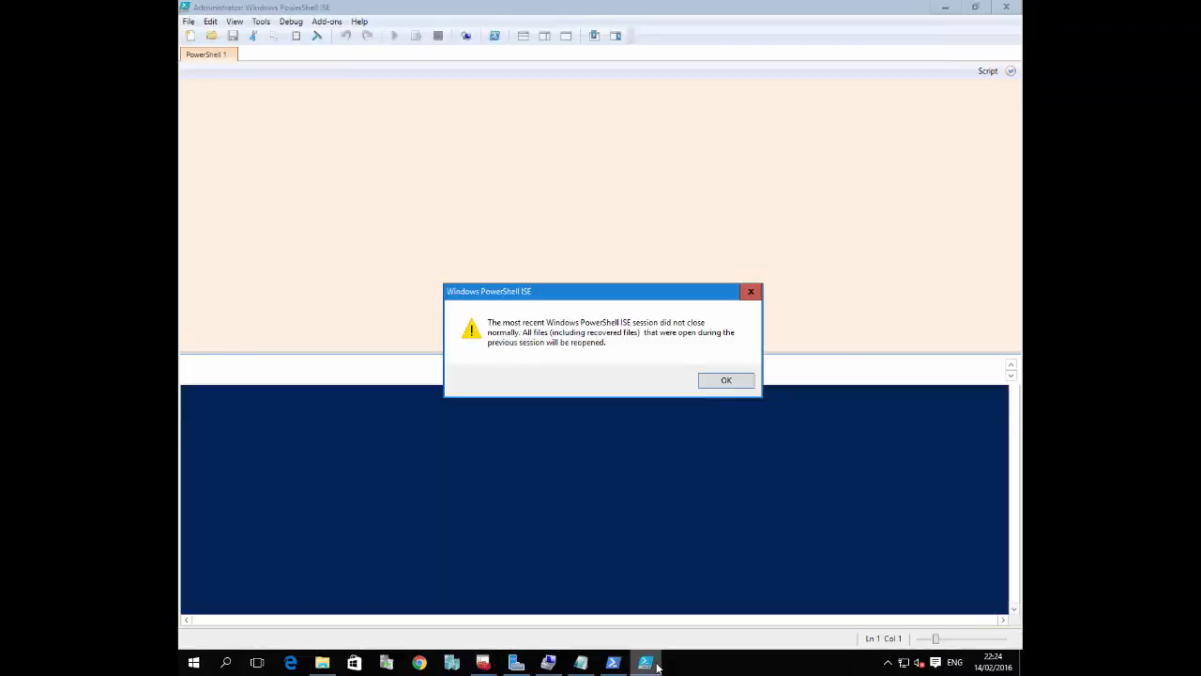
pyautogui.click(724, 380)
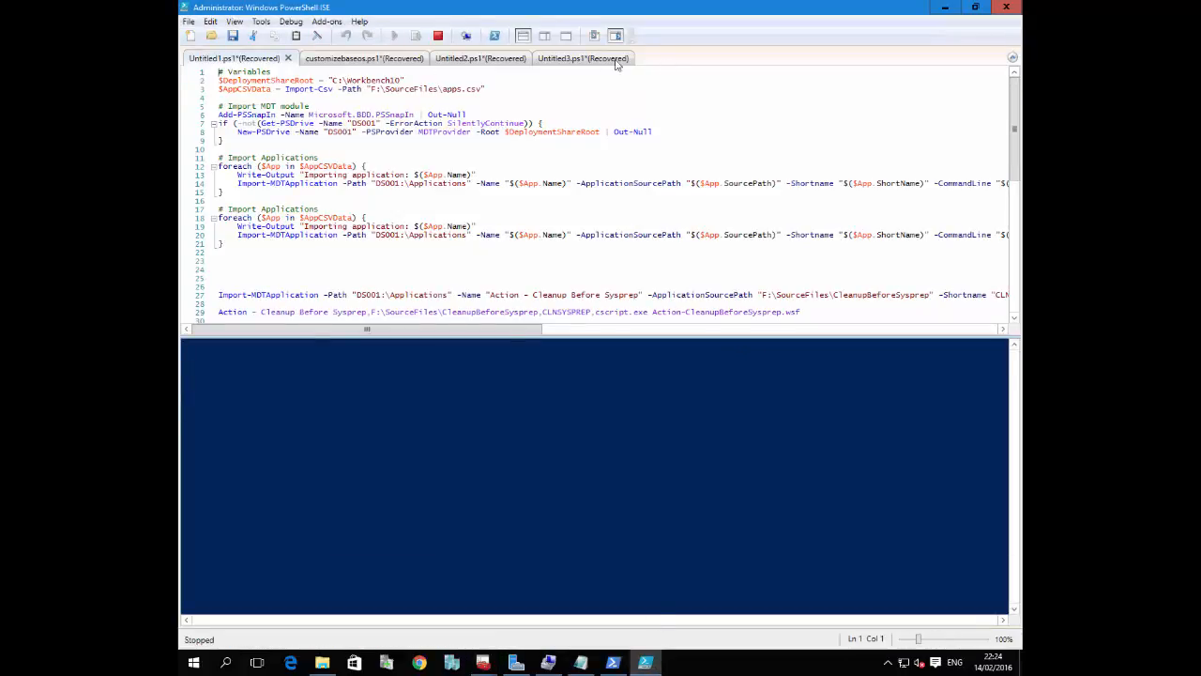
pyautogui.click(612, 59)
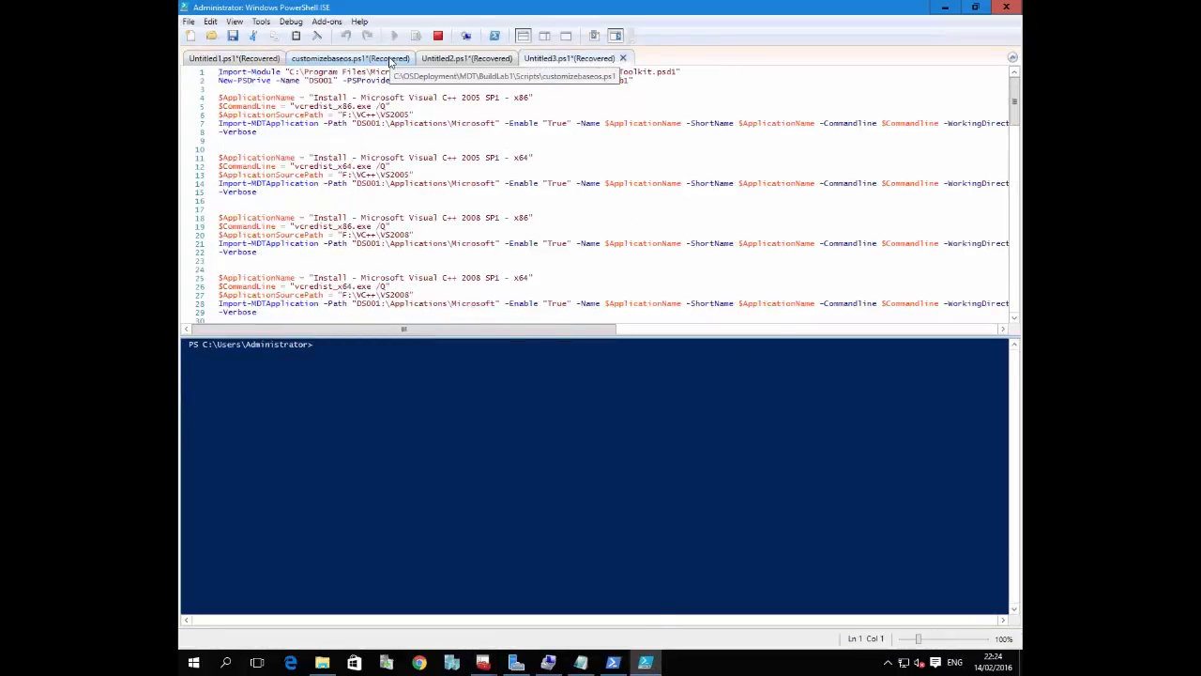
# Run the whole Untitled3.ps1 import script, then check the drive name used in the NewApplication Notepad file and return to the script
pyautogui.click(444, 124)
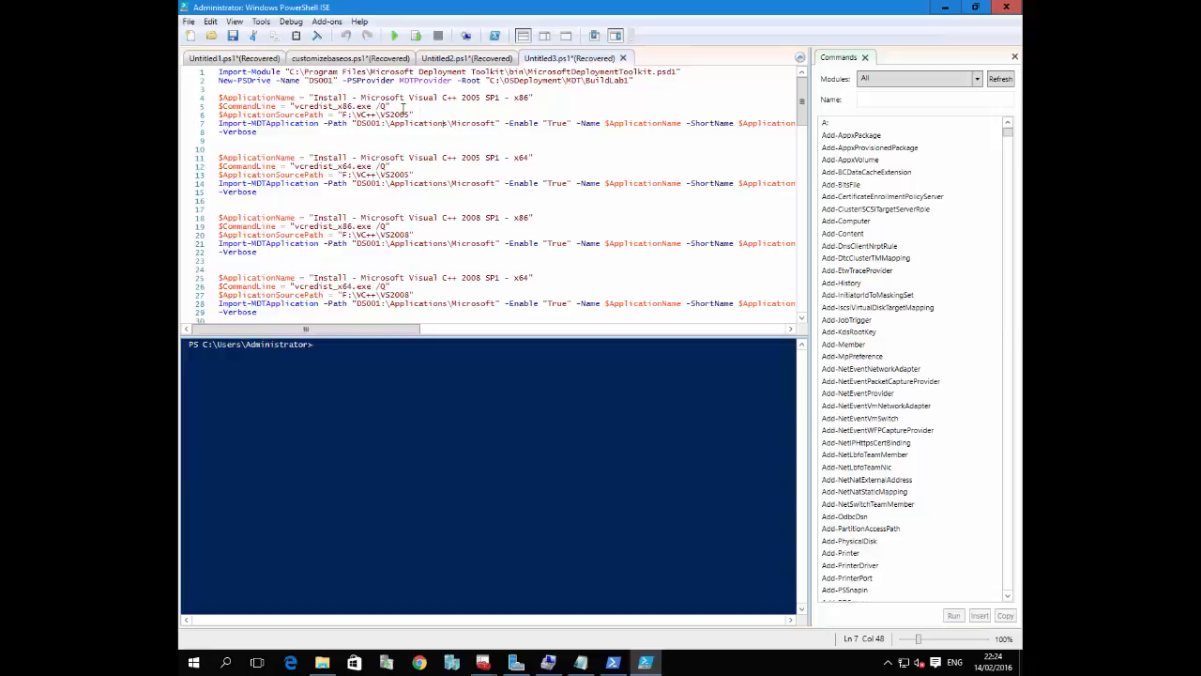
pyautogui.click(395, 37)
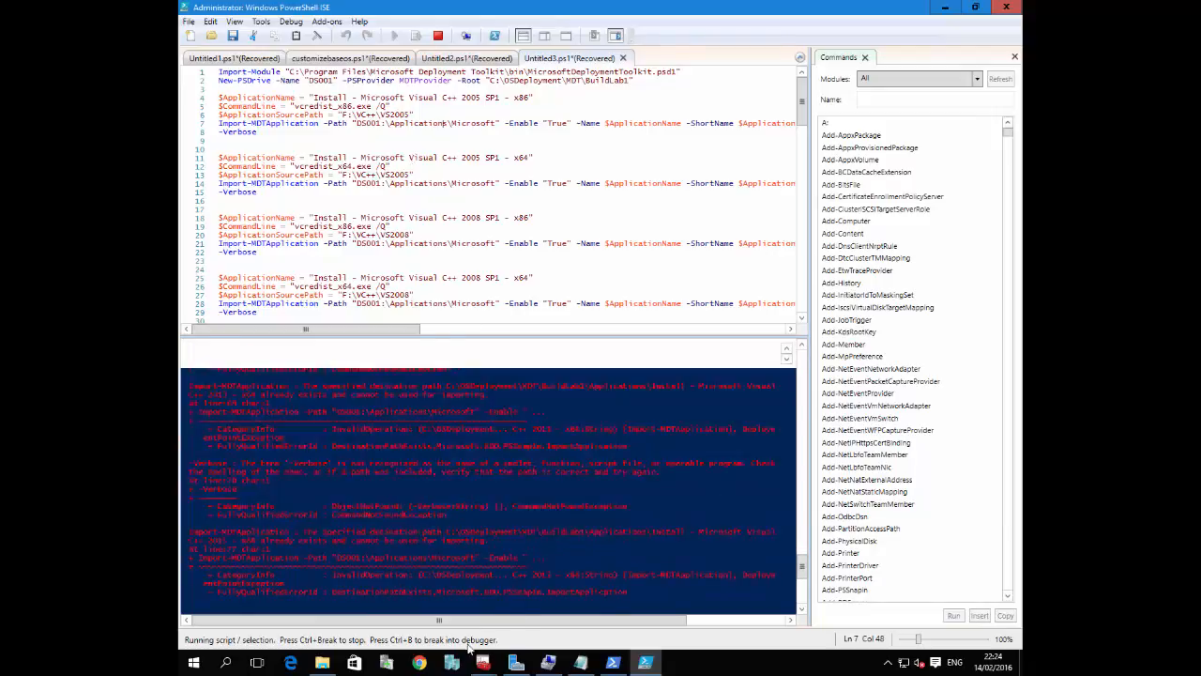
pyautogui.click(584, 663)
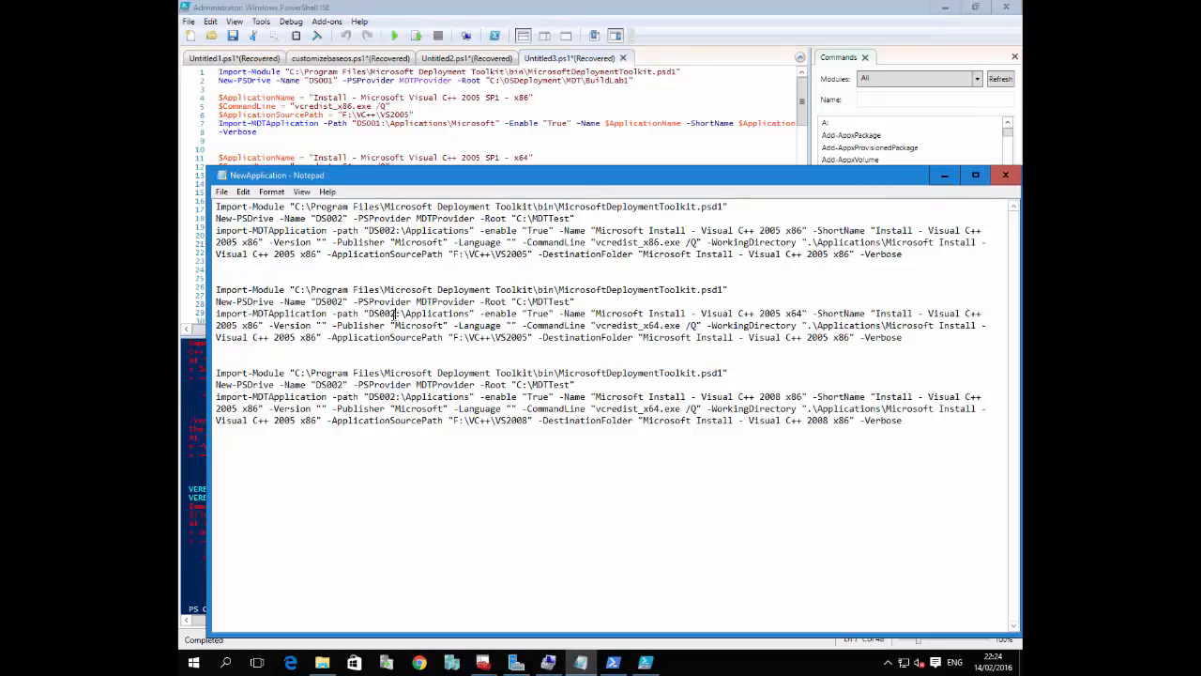
pyautogui.click(397, 128)
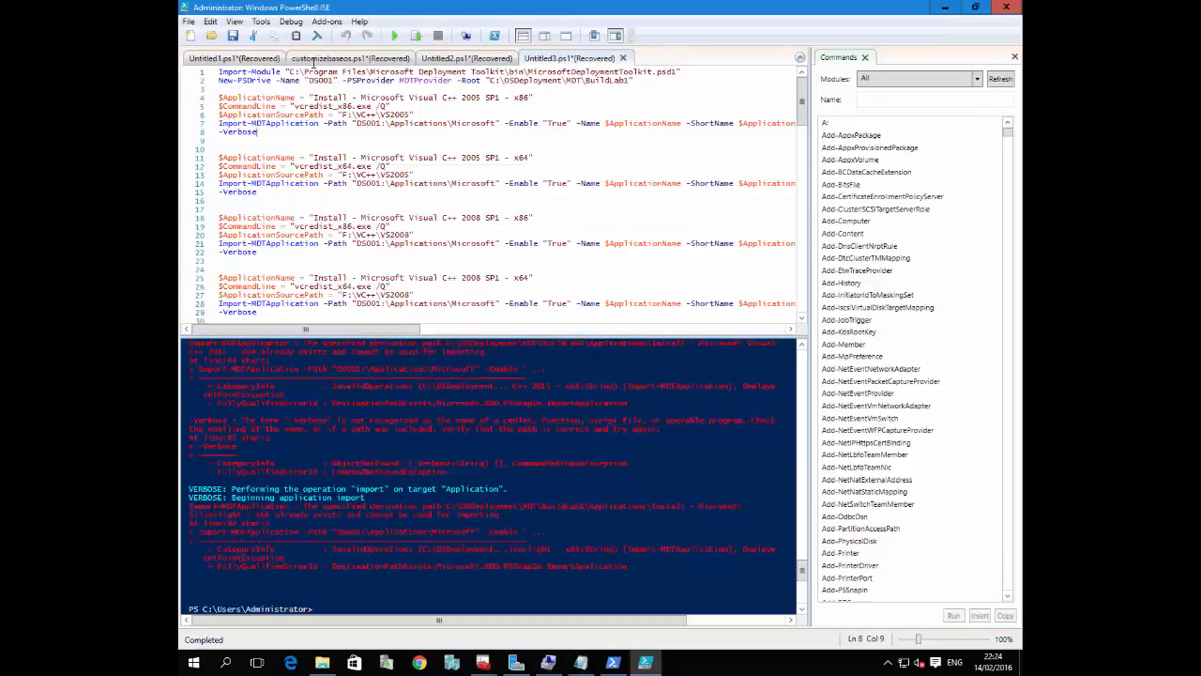
# Replace every occurrence of DS001 with DS002 in the Untitled3.ps1 script
pyautogui.click(236, 22)
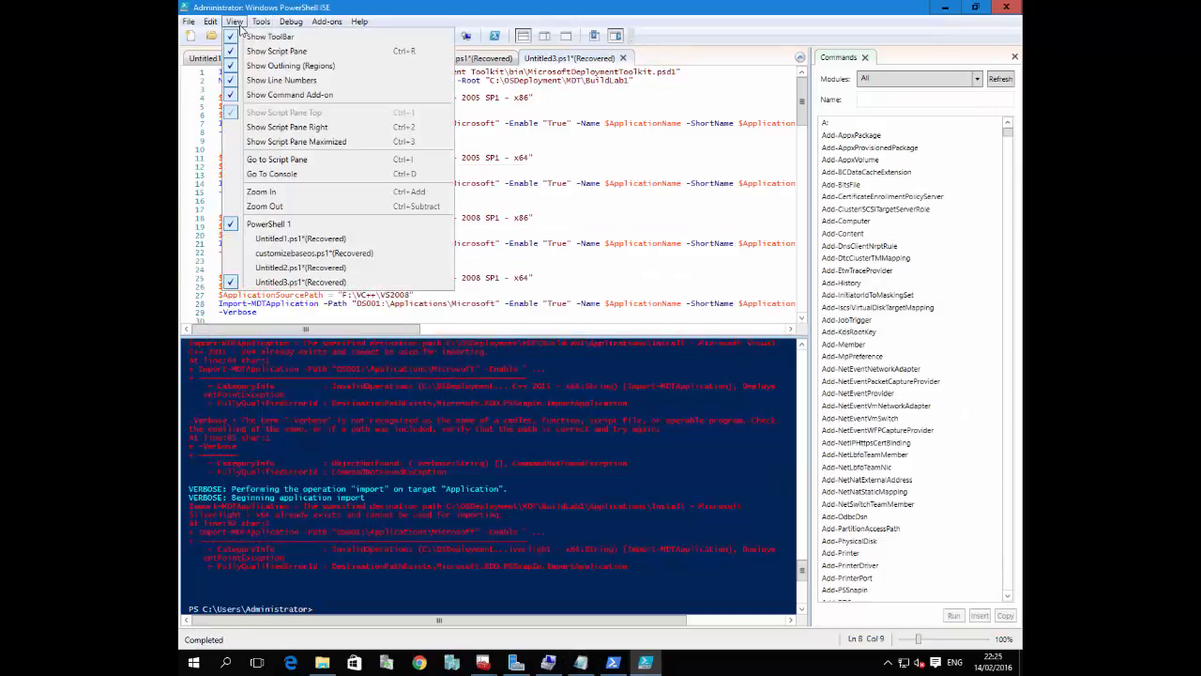
pyautogui.click(240, 24)
pyautogui.click(212, 21)
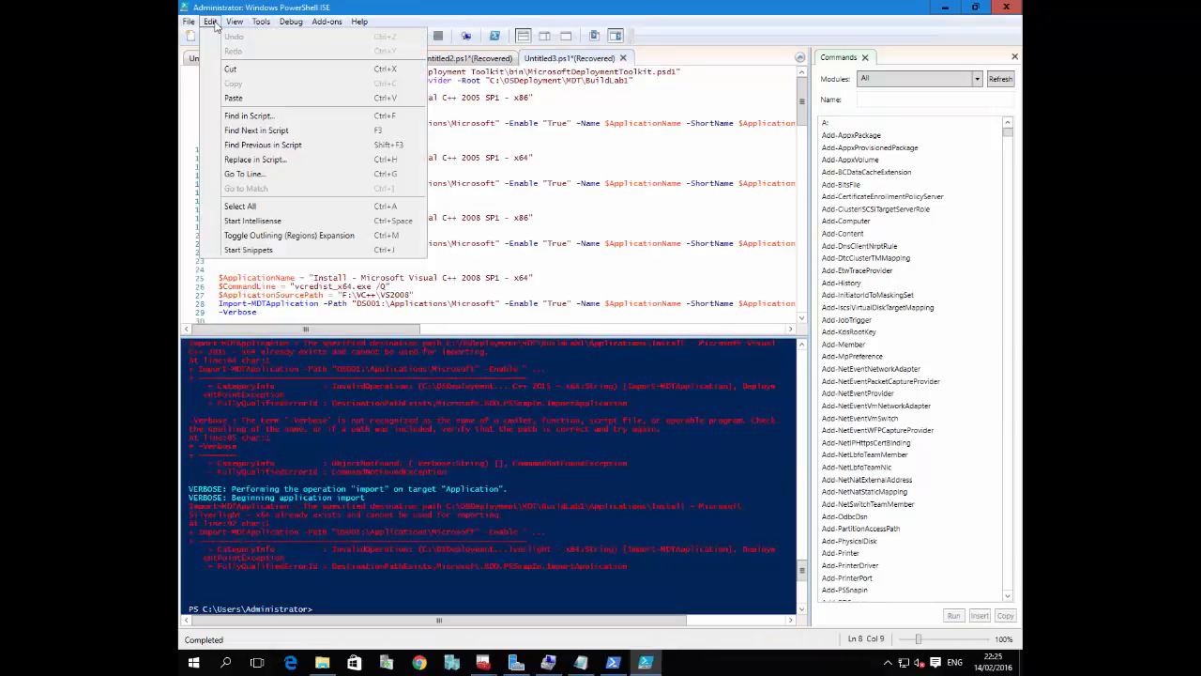
pyautogui.click(255, 158)
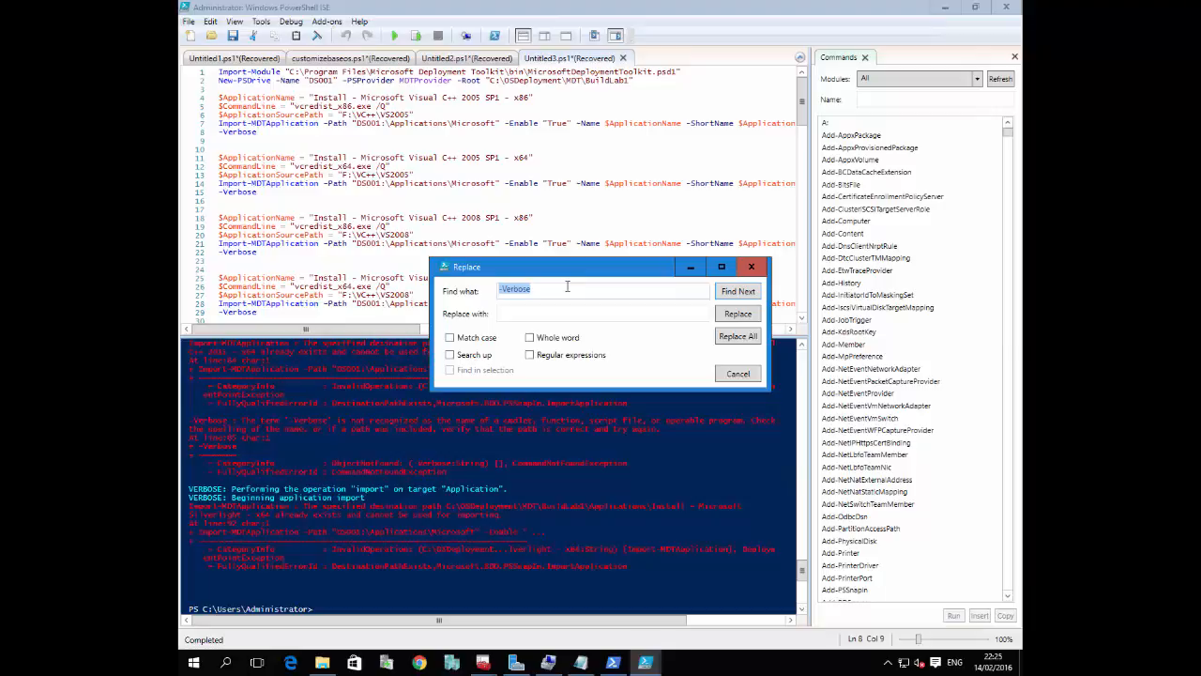
pyautogui.write('DS001')
pyautogui.press('Tab')
pyautogui.write('DS002')
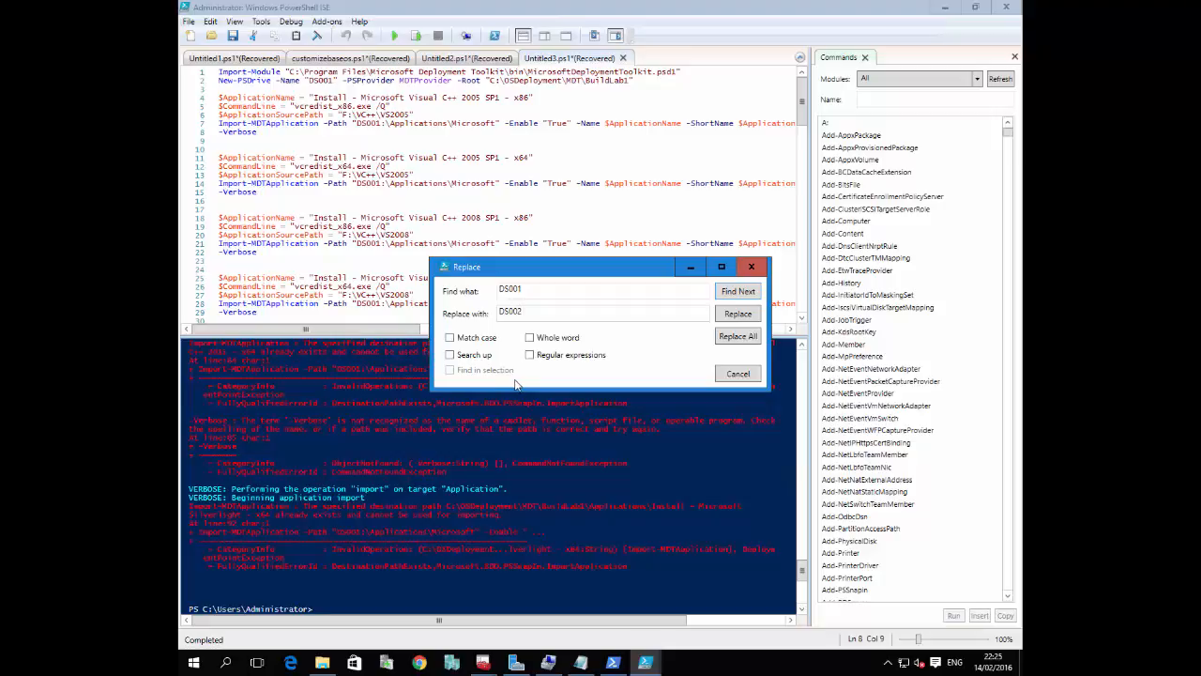
pyautogui.click(741, 336)
pyautogui.click(751, 266)
# Review the earlier console output, run the full import script with the DS002 drive name, and inspect the new output
pyautogui.scroll(7, 440, 429)
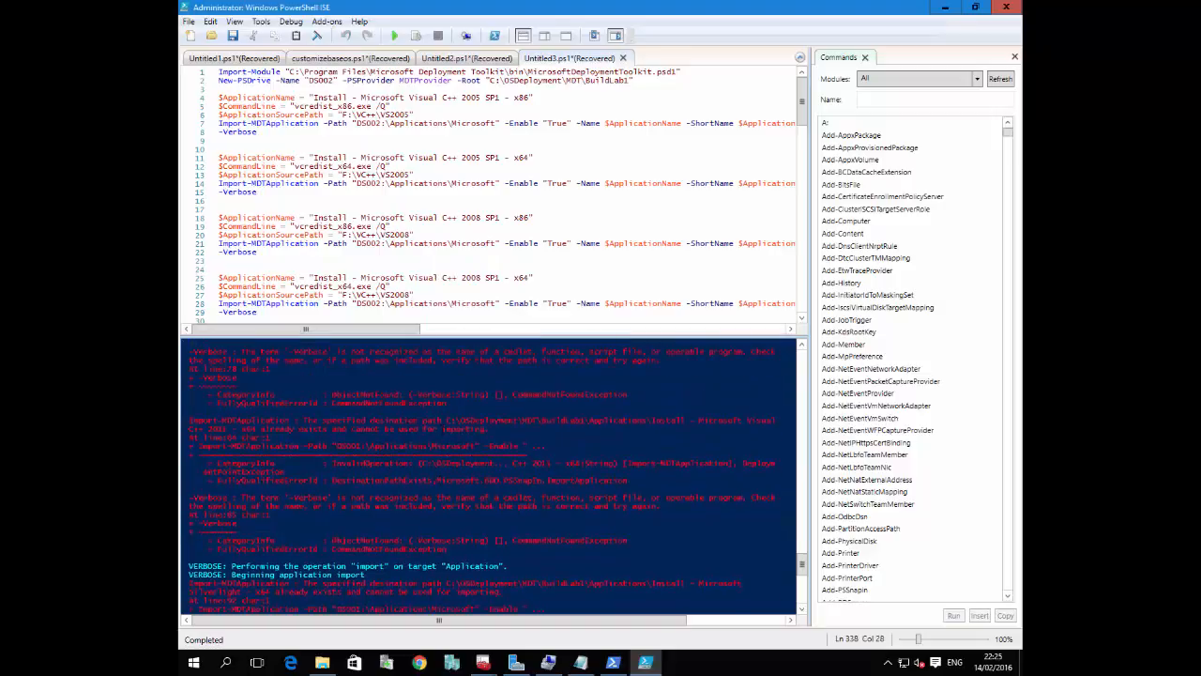
pyautogui.scroll(3, 488, 477)
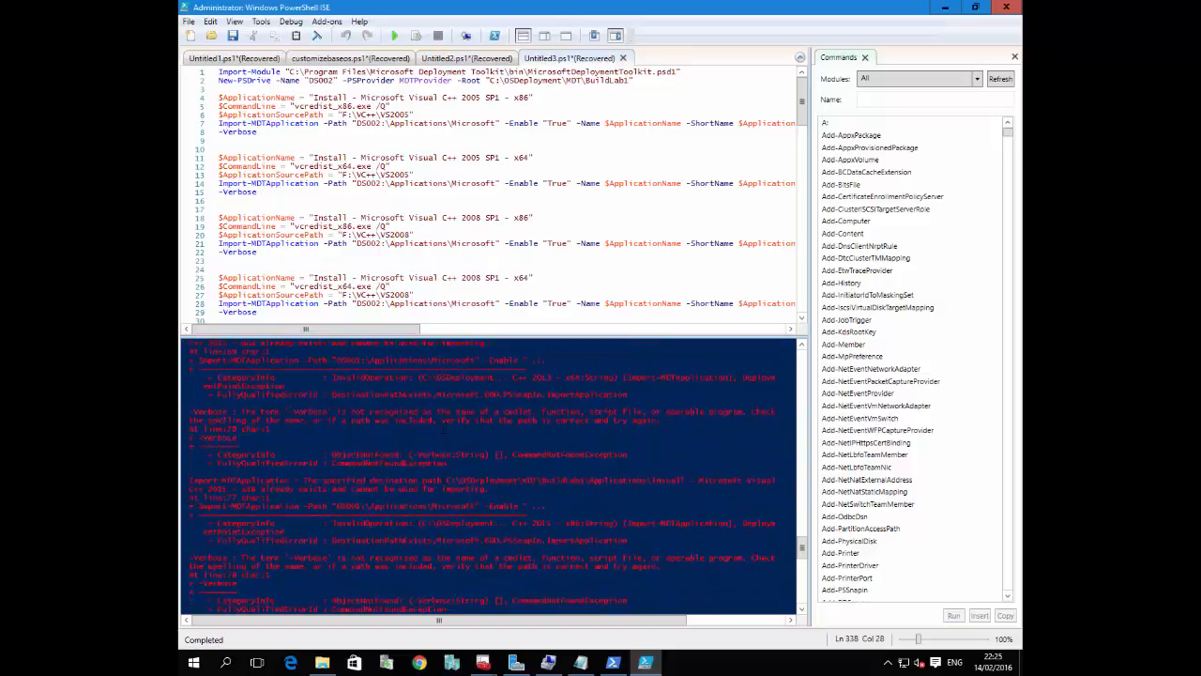
pyautogui.scroll(5, 488, 477)
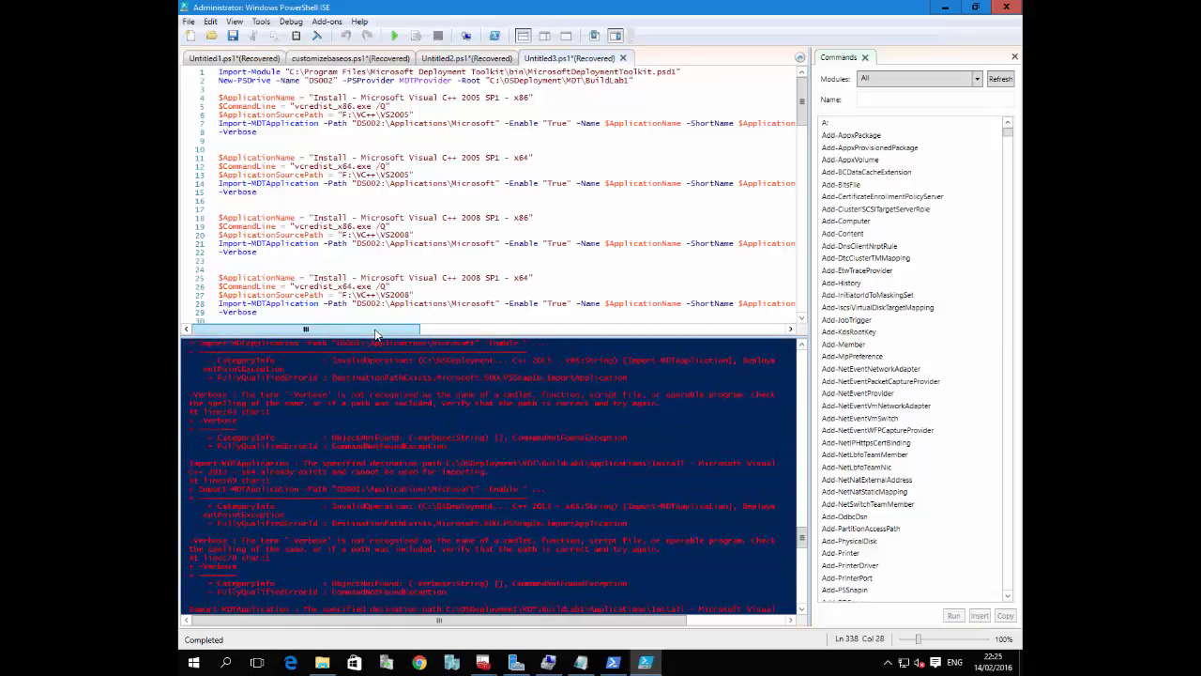
pyautogui.moveTo(380, 333); pyautogui.dragTo(207, 319)
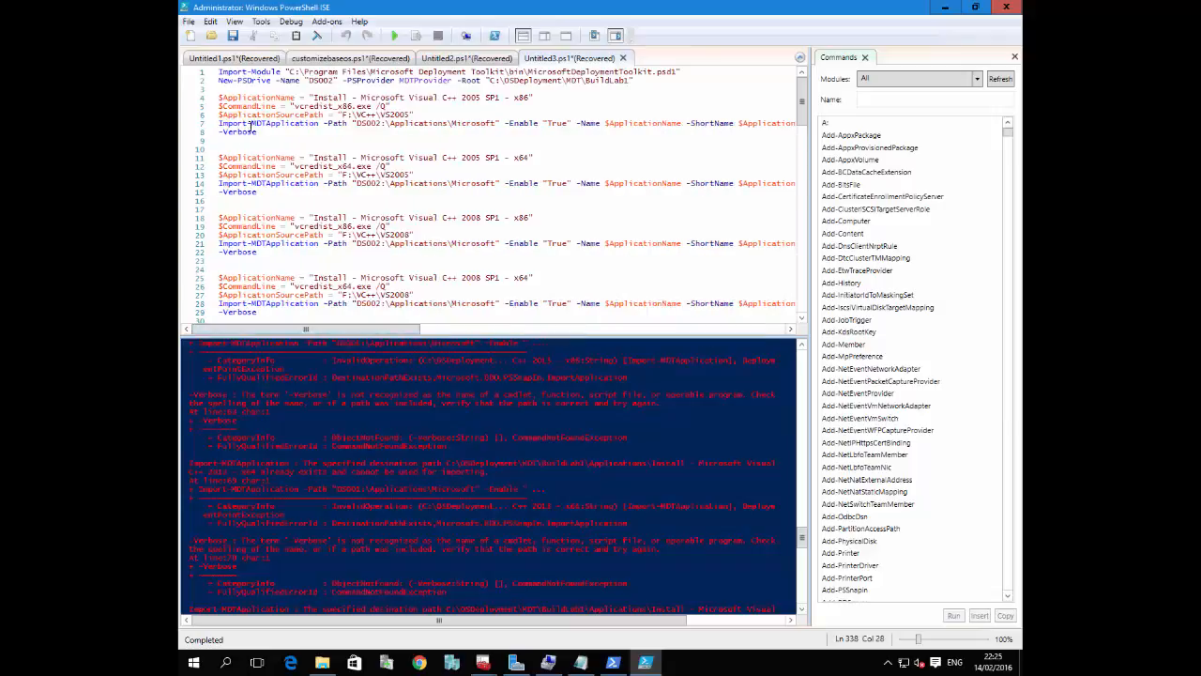
pyautogui.click(395, 36)
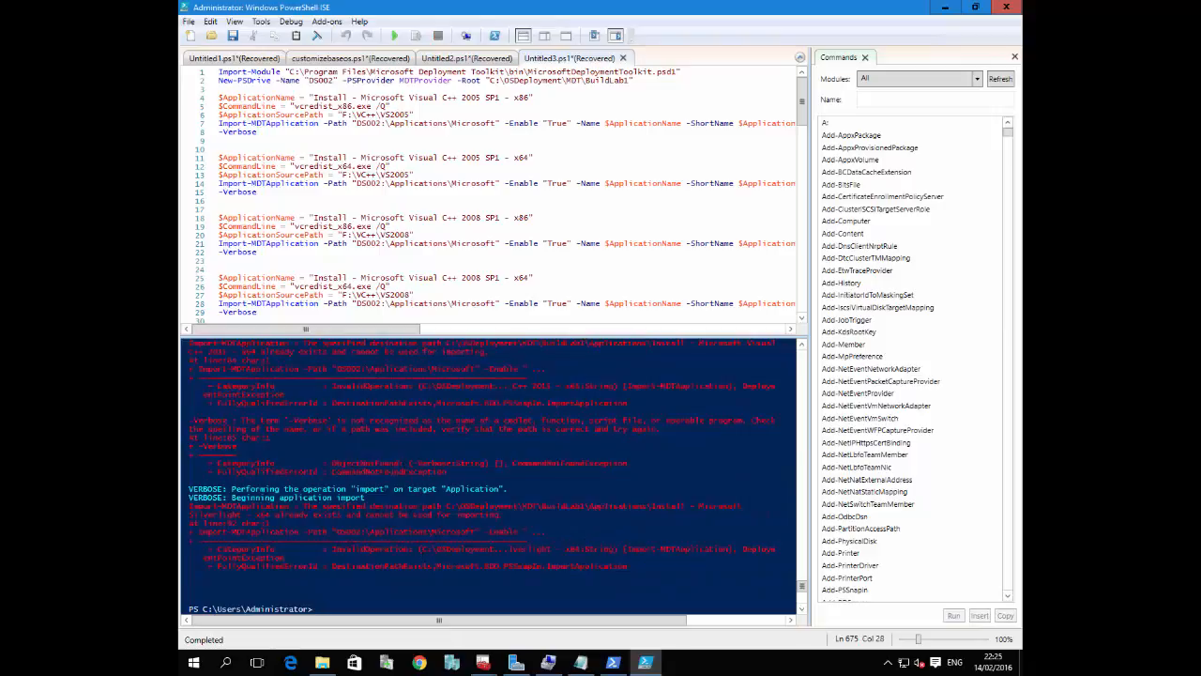
pyautogui.scroll(2, 488, 473)
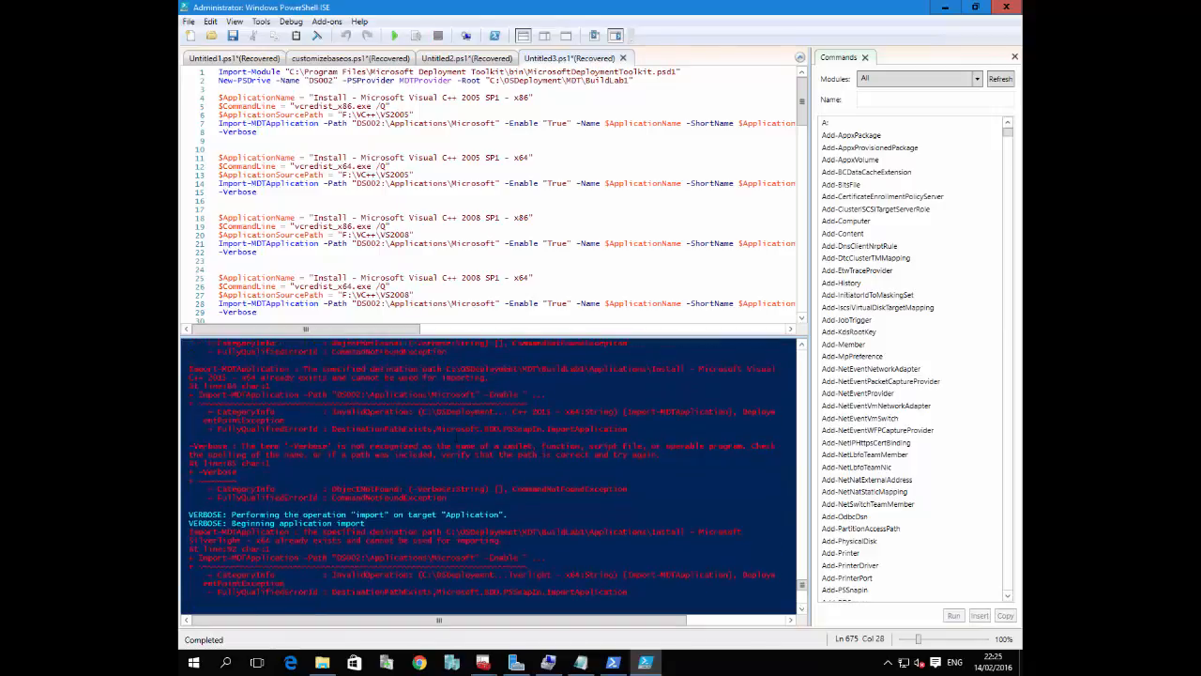
# Run only the Import-Module line that loads MicrosoftDeploymentToolkit.psd1
pyautogui.click(675, 77)
pyautogui.moveTo(700, 73); pyautogui.dragTo(218, 81)
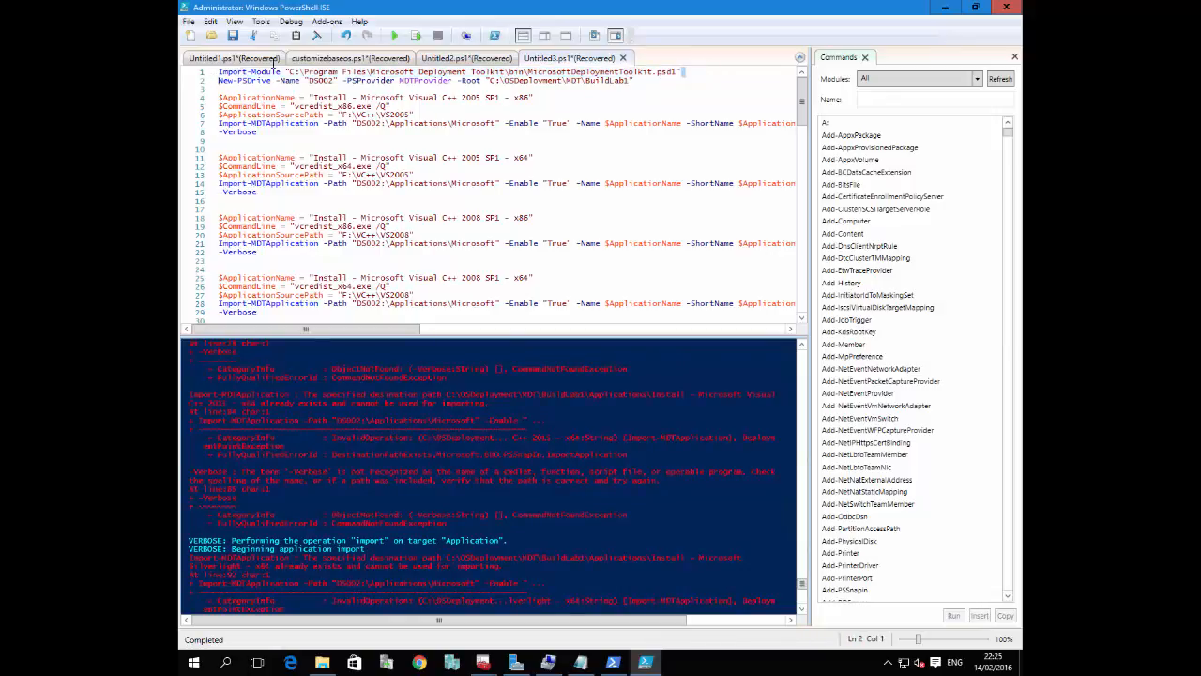
pyautogui.click(689, 72)
pyautogui.hotkey('shift', 'Home')
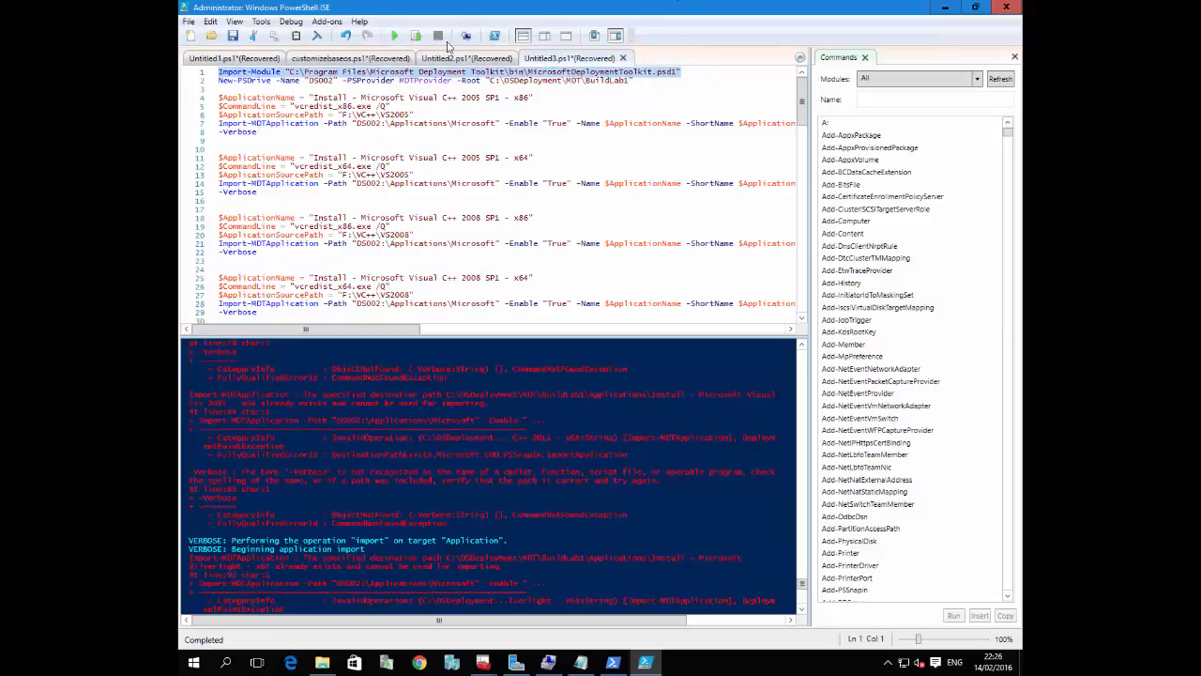
pyautogui.click(419, 36)
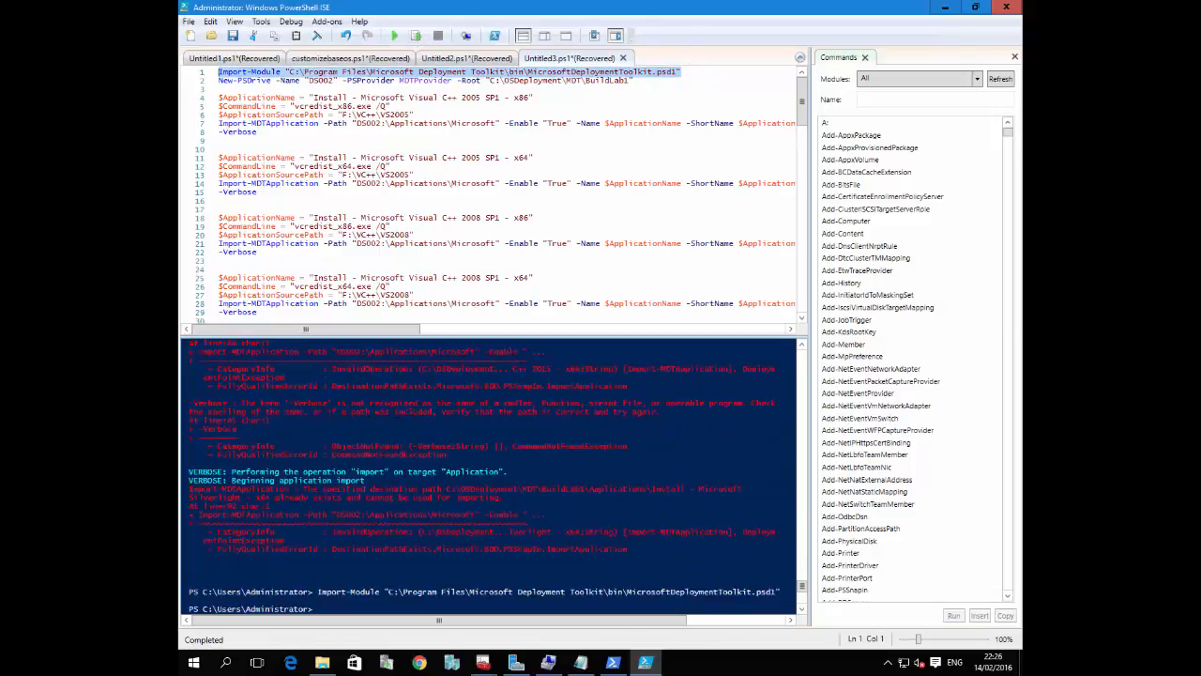
# Run only the New-PSDrive line that maps DS002 to C:\OSDeployment\MDT\BuildLab1
pyautogui.click(660, 82)
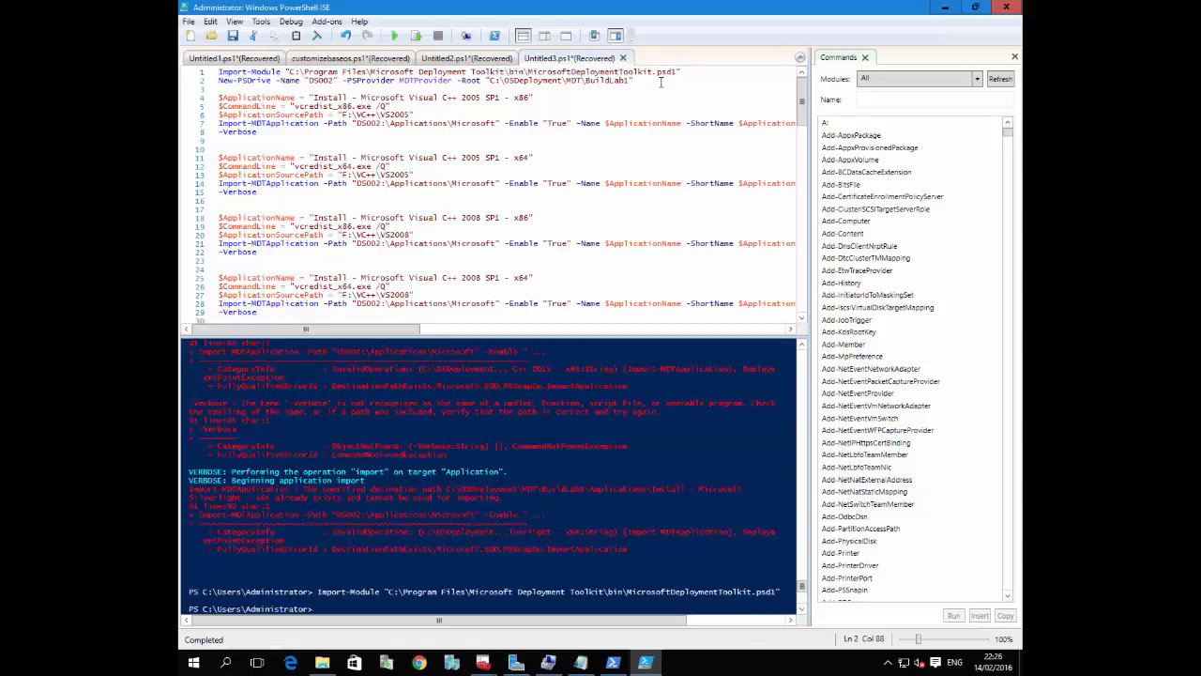
pyautogui.hotkey('shift', 'Home')
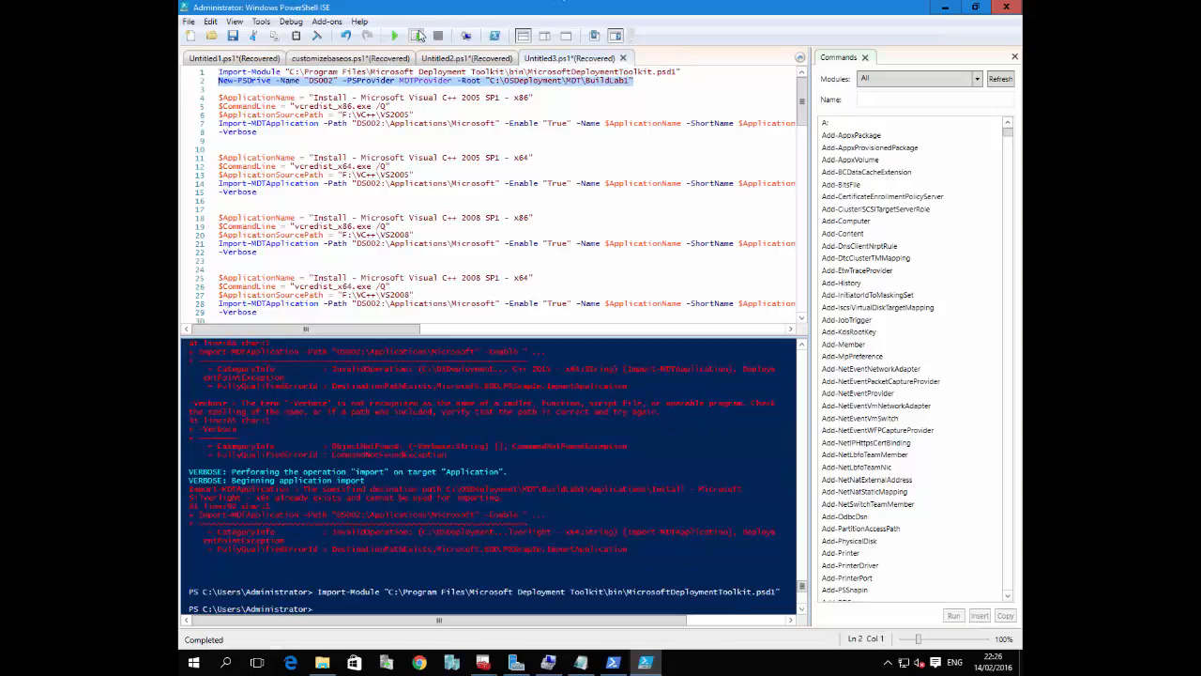
pyautogui.click(416, 36)
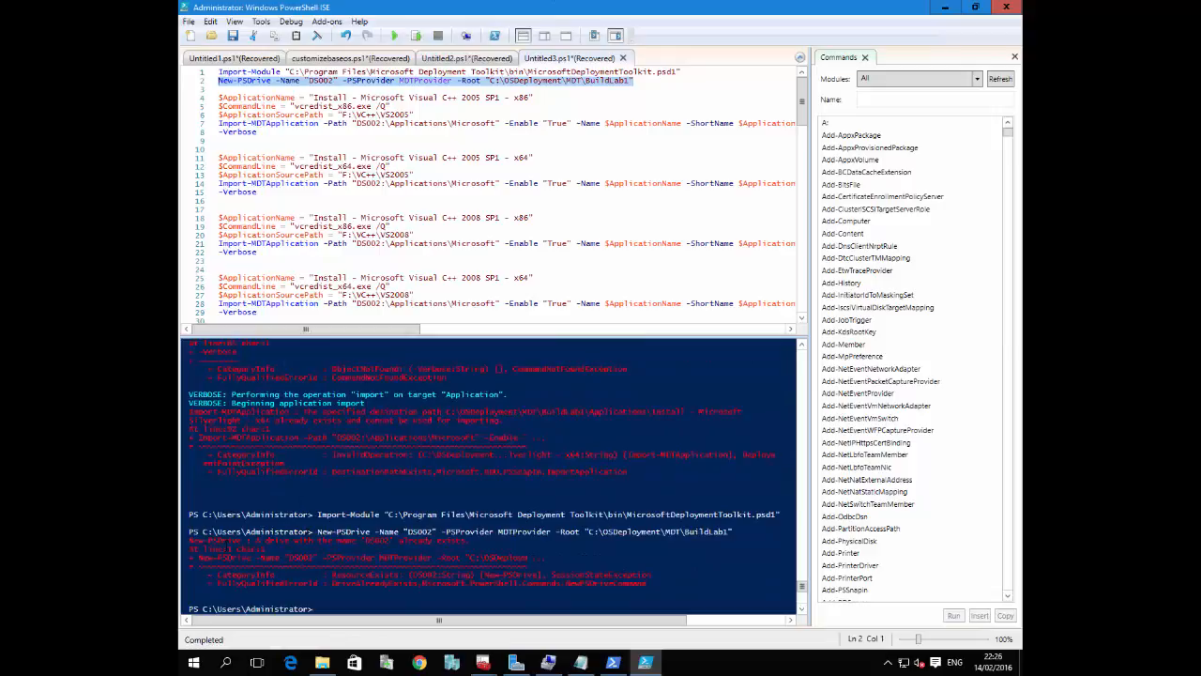
pyautogui.click(338, 609)
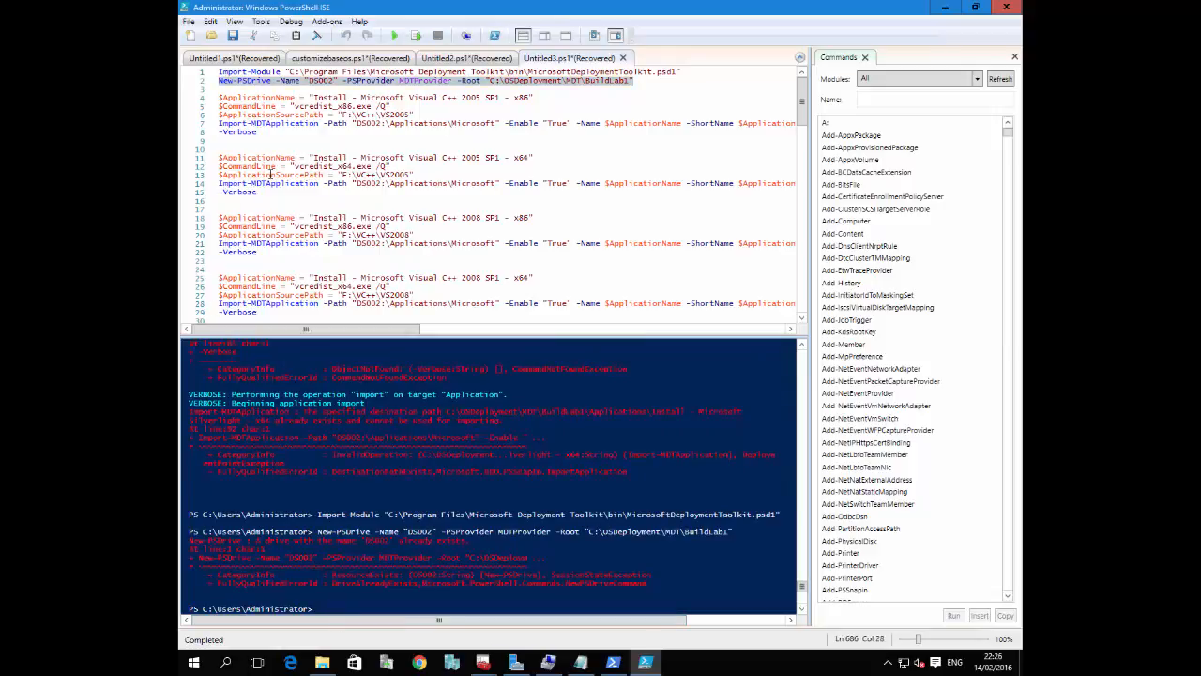
# Join the stray -Verbose line to the end of the Import-MDTApplication command for Visual C++ 2005 SP1 x86
pyautogui.click(287, 143)
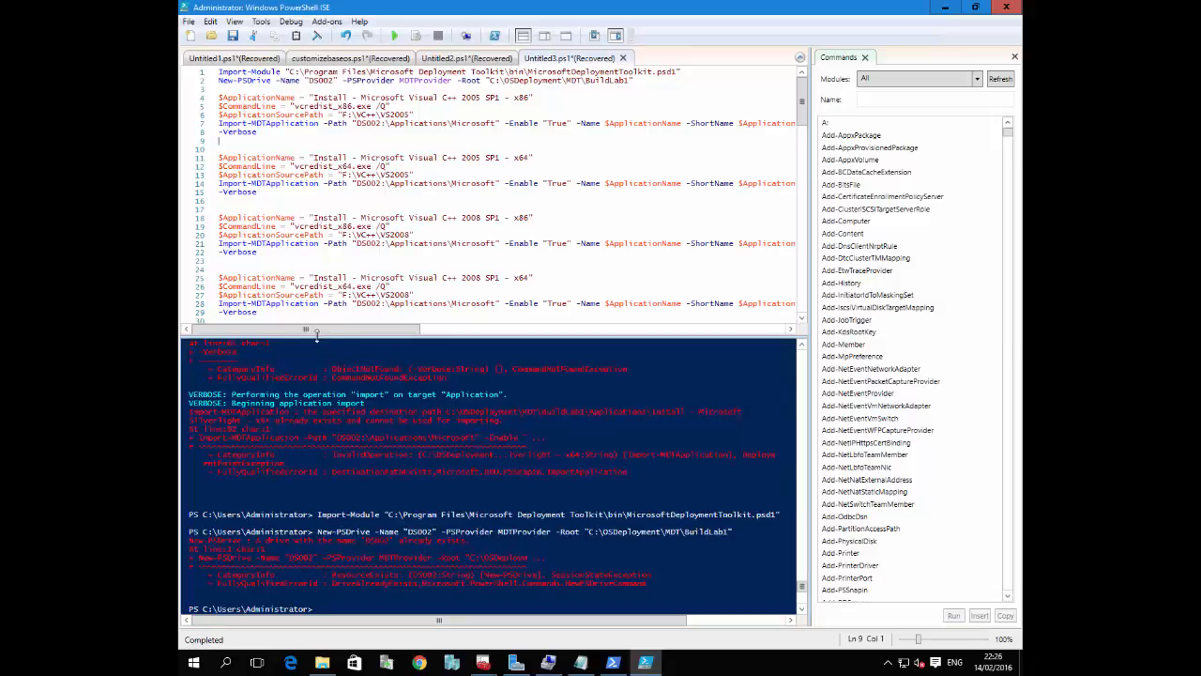
pyautogui.moveTo(317, 330); pyautogui.dragTo(504, 332)
pyautogui.moveTo(633, 327); pyautogui.dragTo(711, 326)
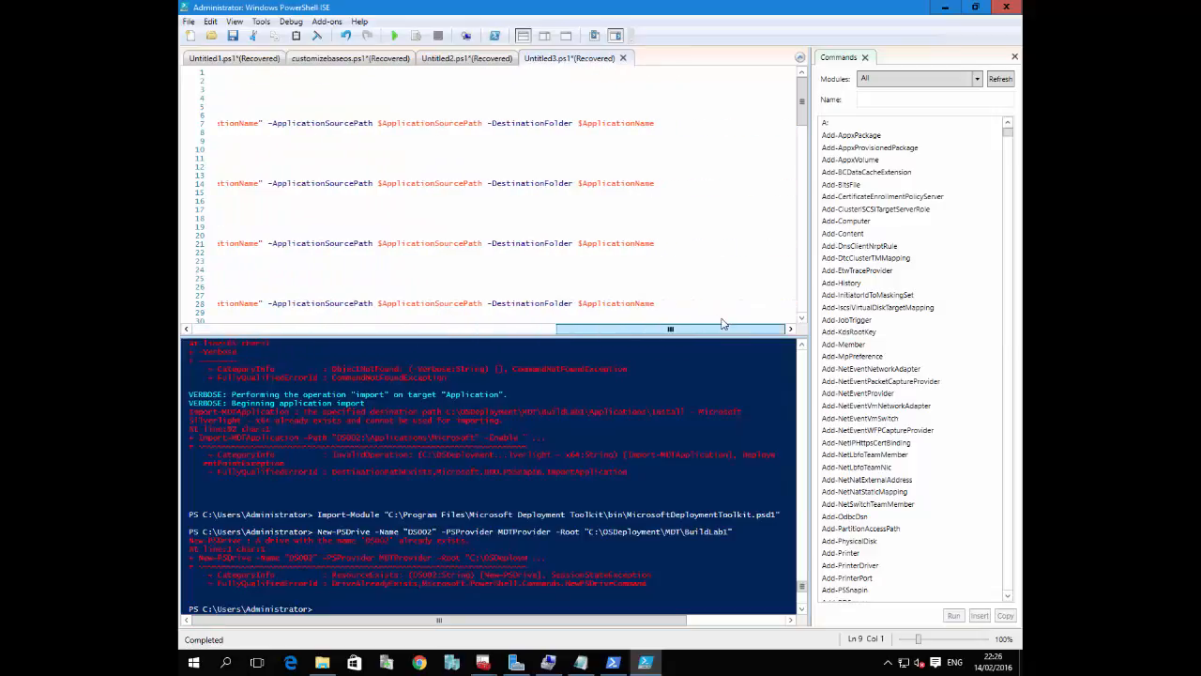
pyautogui.click(664, 124)
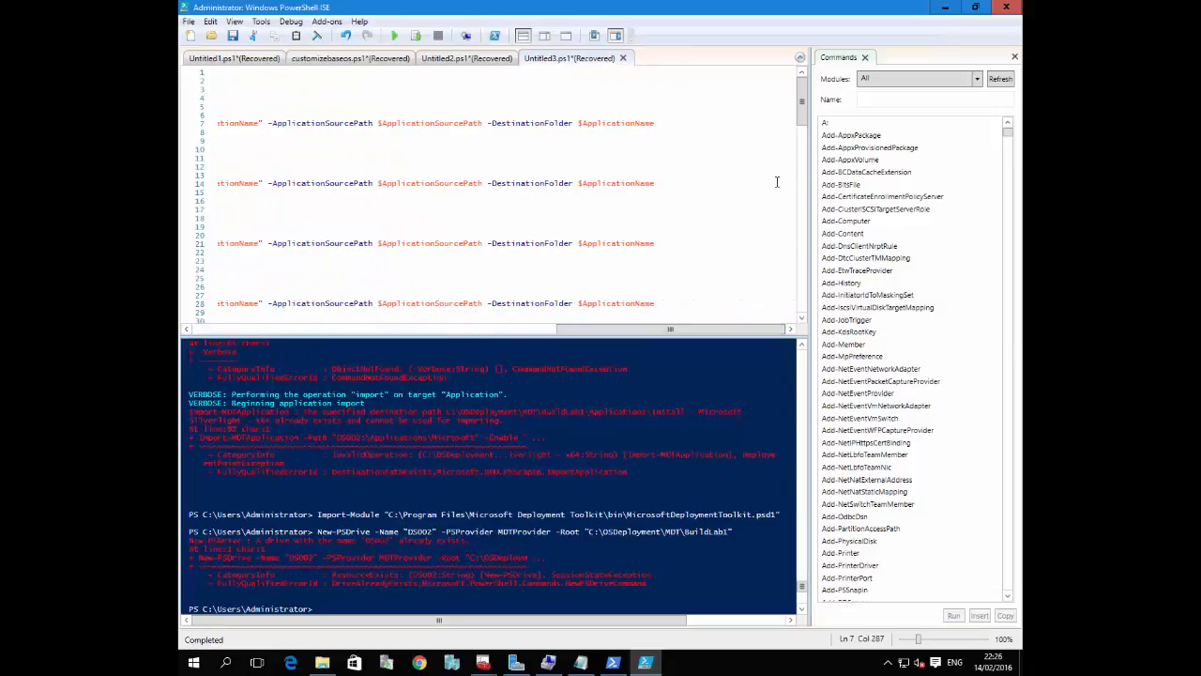
pyautogui.press('Delete')
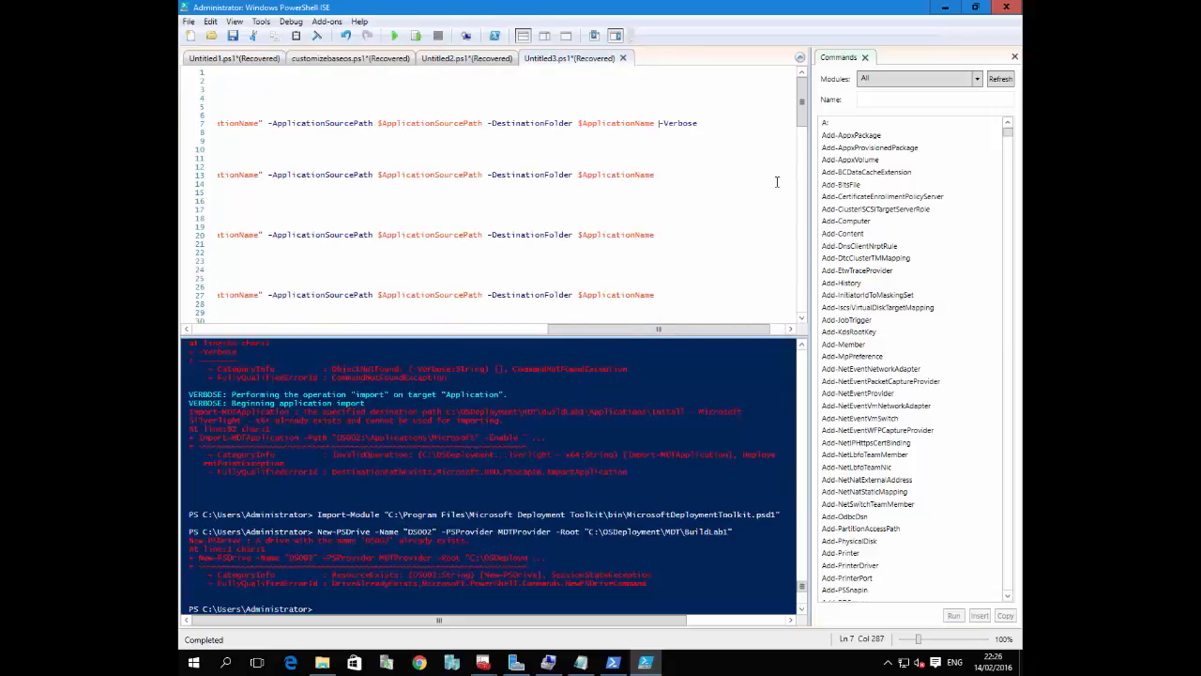
# Join the stray -Verbose line to the end of the Import-MDTApplication command for Visual C++ 2005 SP1 x64
pyautogui.click(669, 173)
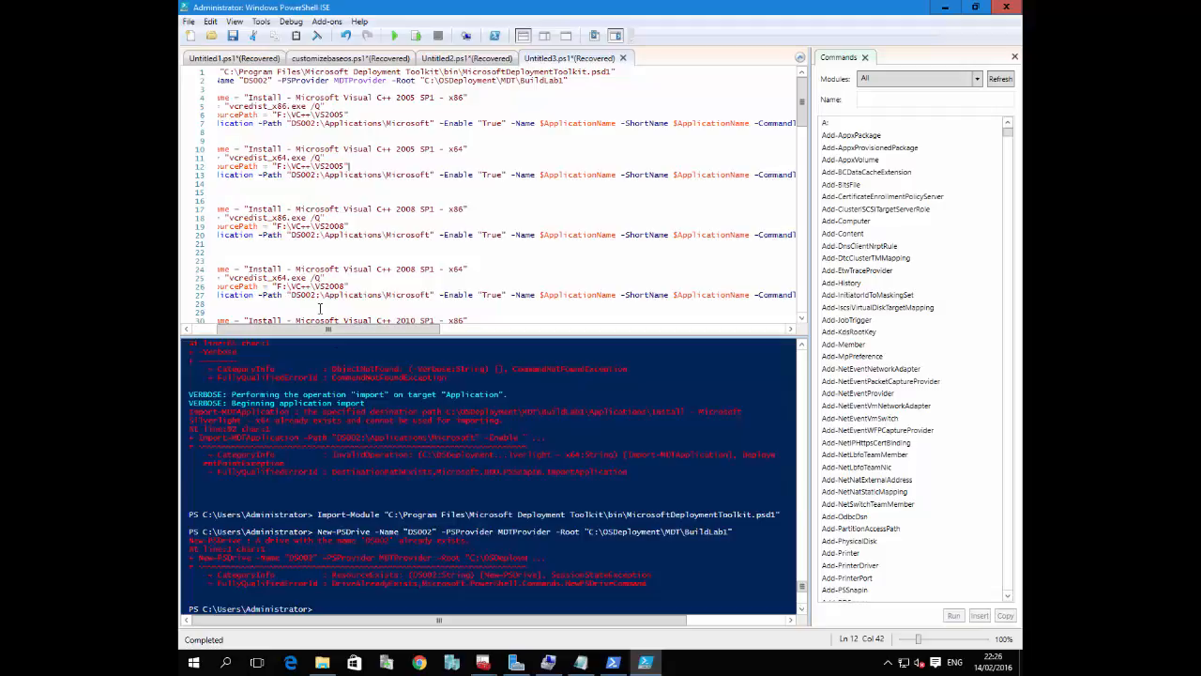
pyautogui.moveTo(311, 322); pyautogui.dragTo(283, 322)
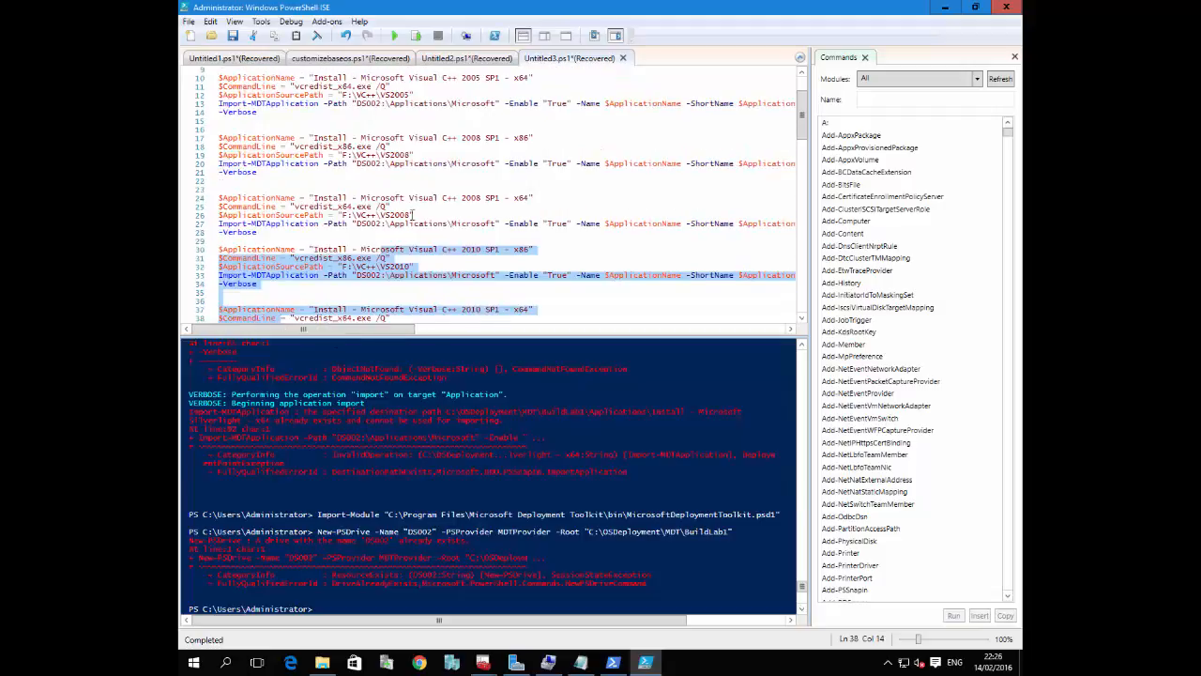
pyautogui.scroll(3, 413, 215)
pyautogui.click(282, 156)
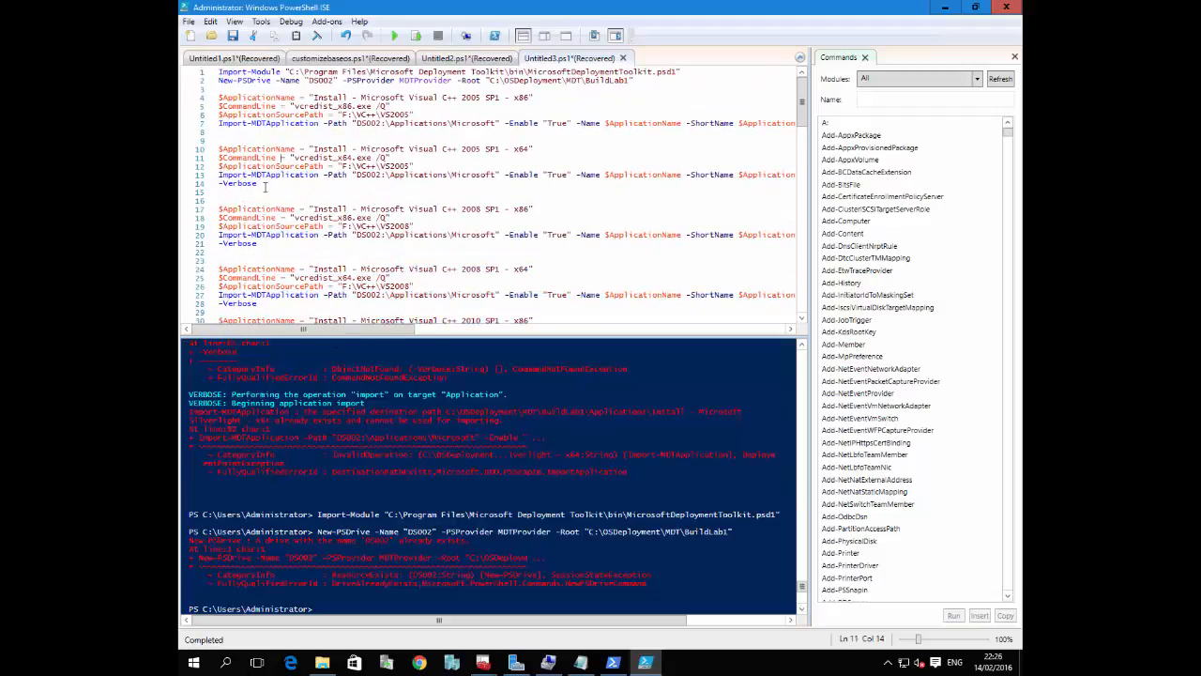
pyautogui.click(220, 183)
pyautogui.press('BackSpace')
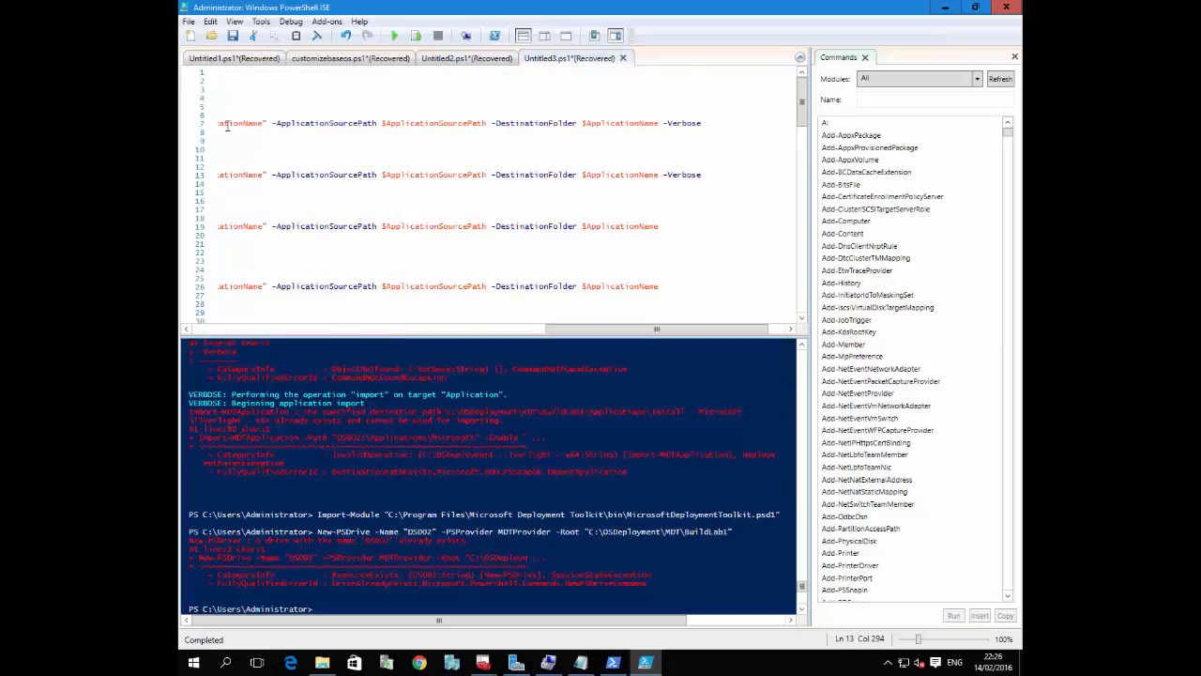
# Run only the script block that imports the Visual C++ 2005 SP1 x64 application, from $ApplicationName through Import-MDTApplication
pyautogui.press('Down')
pyautogui.hotkey('shift', 'Up')
pyautogui.hotkey('shift', 'Up')
pyautogui.hotkey('shift', 'Up')
pyautogui.hotkey('shift', 'Up')
pyautogui.hotkey('shift', 'Up')
pyautogui.hotkey('shift', 'Up')
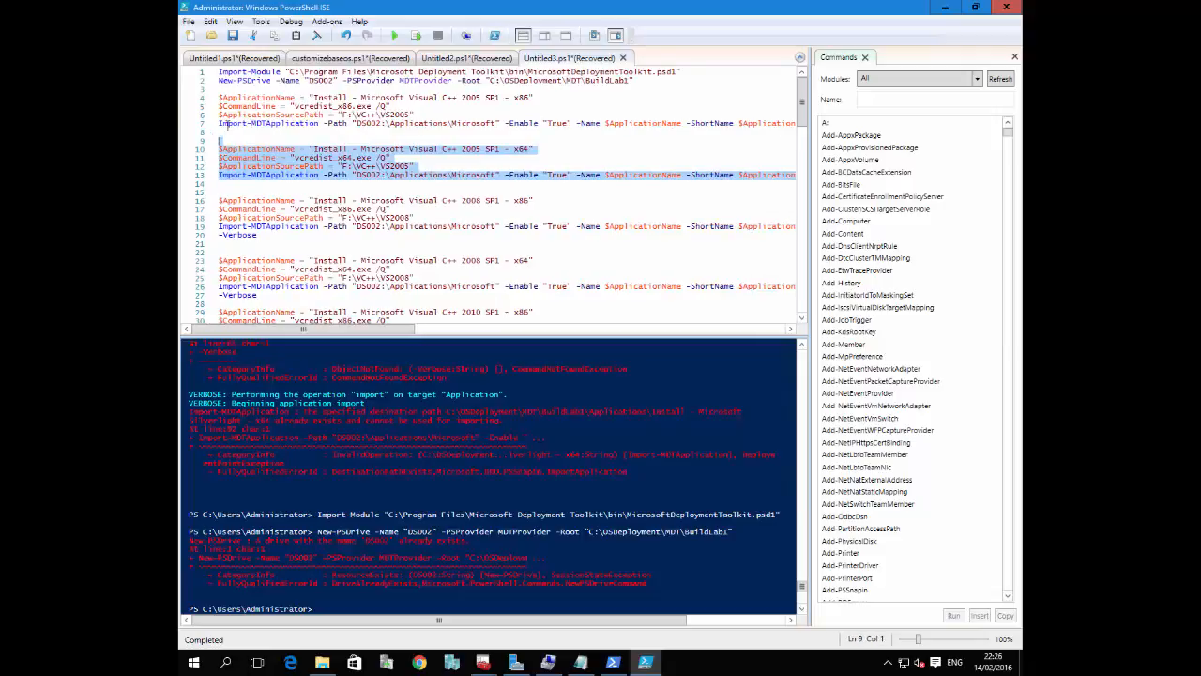
pyautogui.hotkey('shift', 'Down')
pyautogui.click(416, 34)
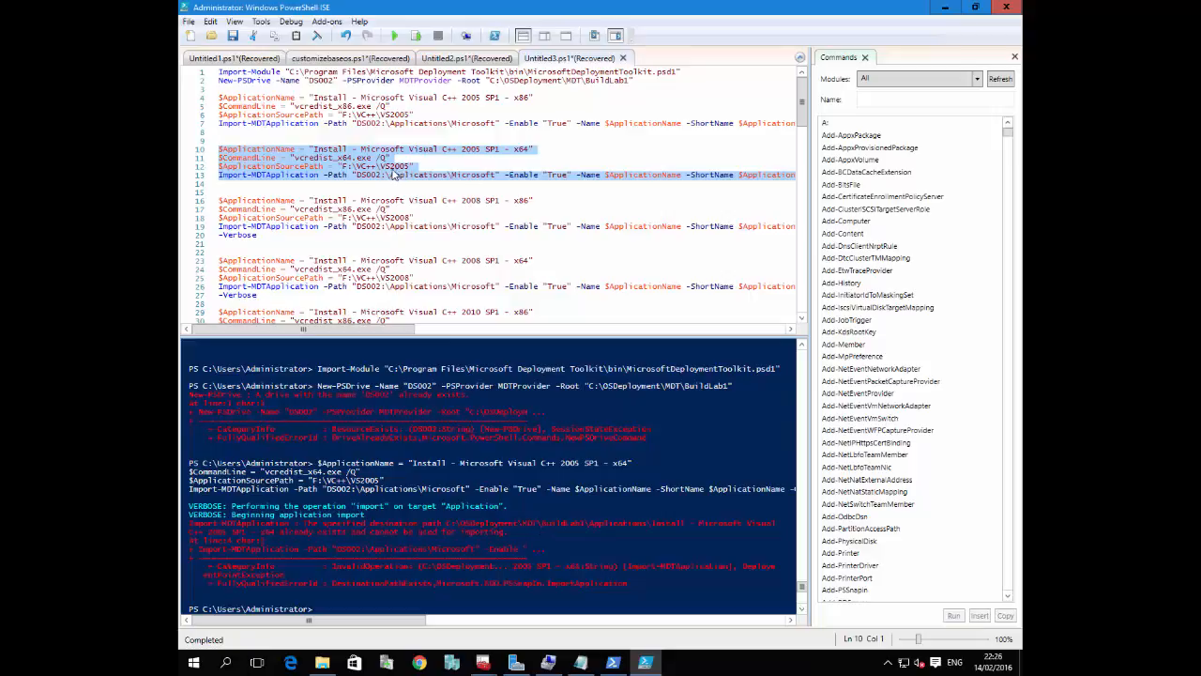
# Browse to C:\OSDeployment\MDT\BuildLab1 in File Explorer to examine the deployment share's folders, then return to the PowerShell ISE script
pyautogui.click(322, 662)
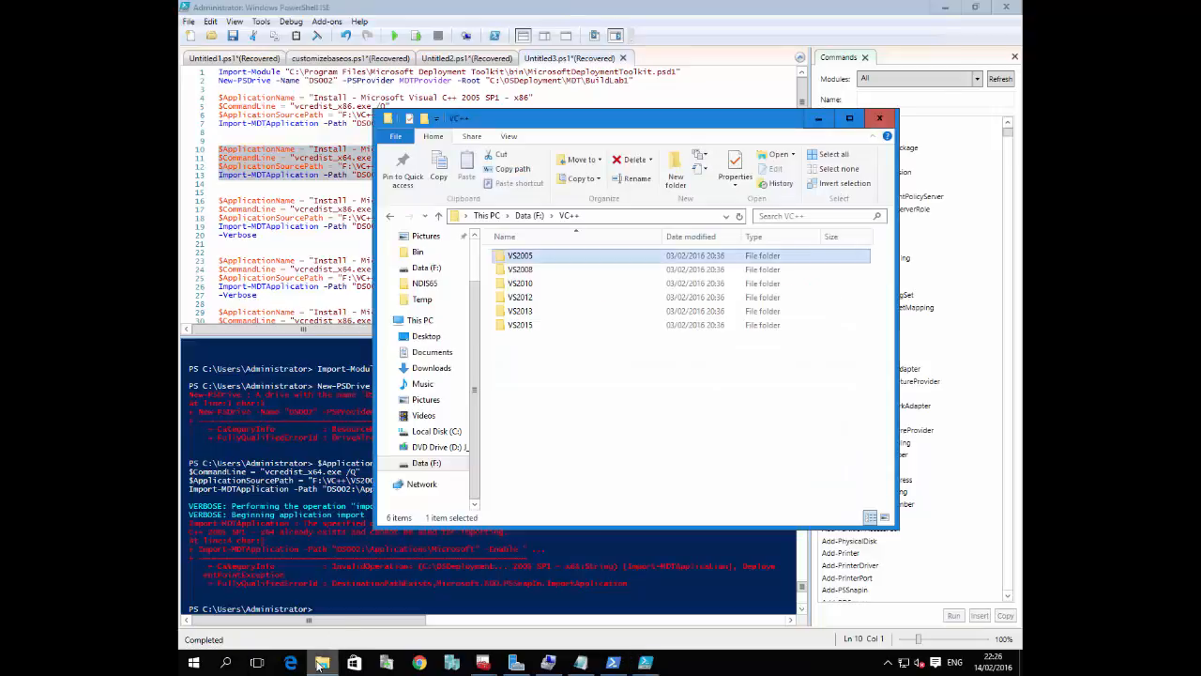
pyautogui.click(486, 215)
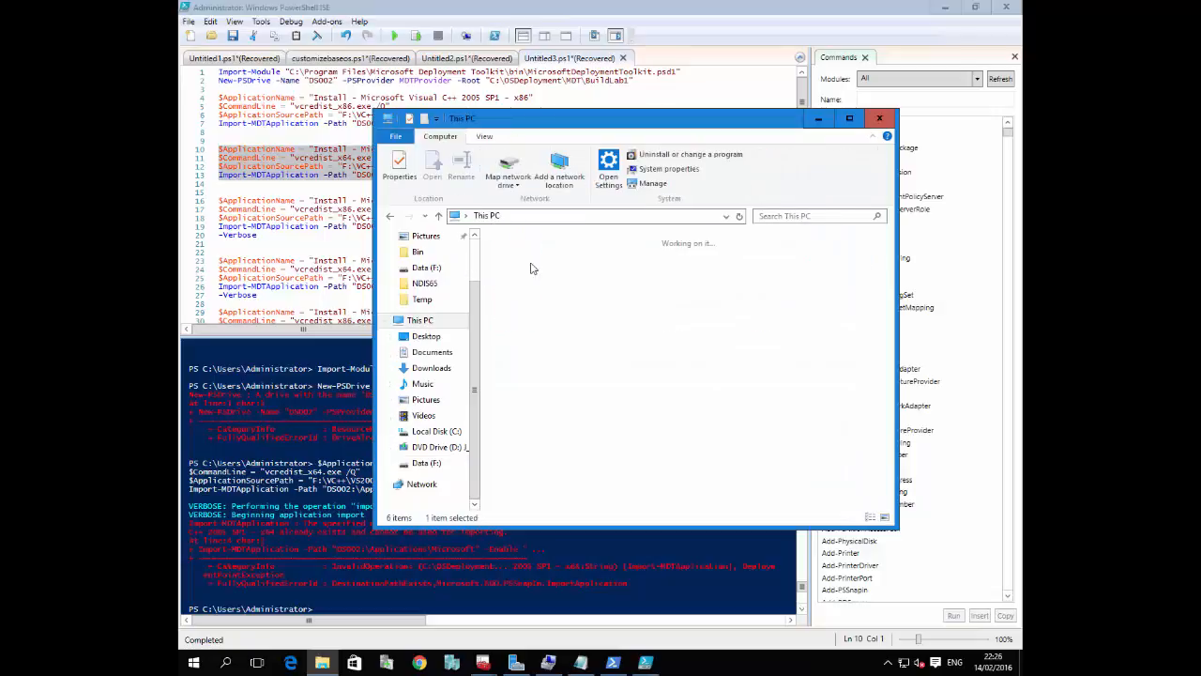
pyautogui.doubleClick(550, 398)
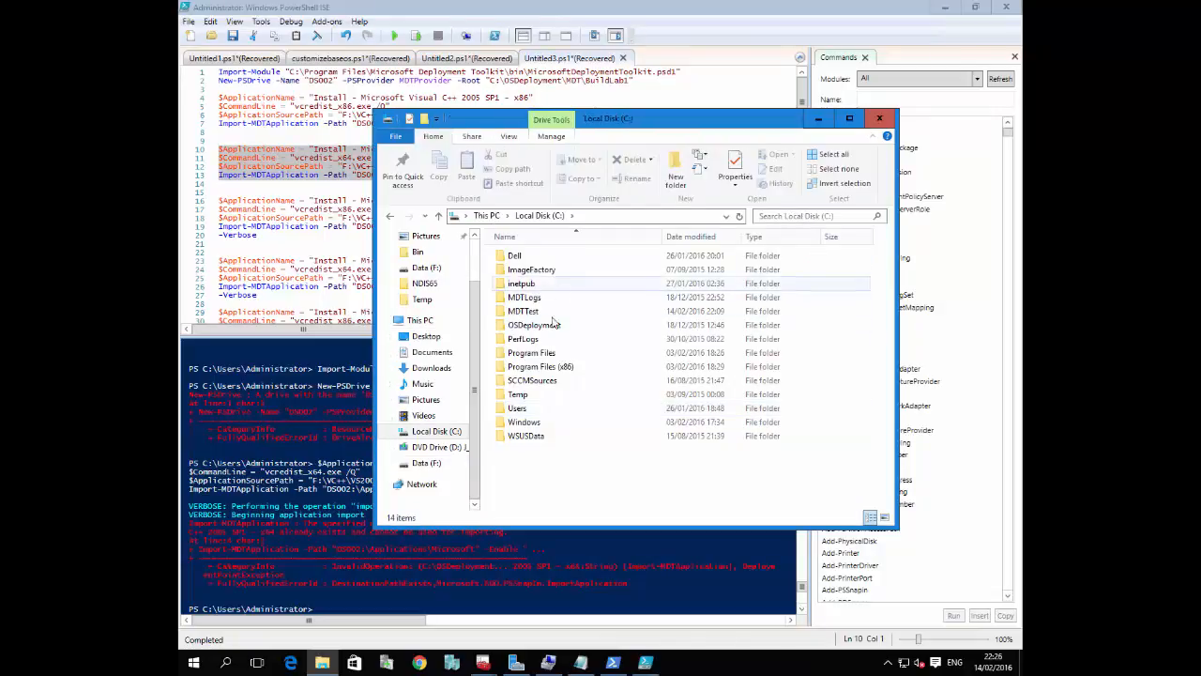
pyautogui.click(554, 326)
pyautogui.doubleClick(554, 325)
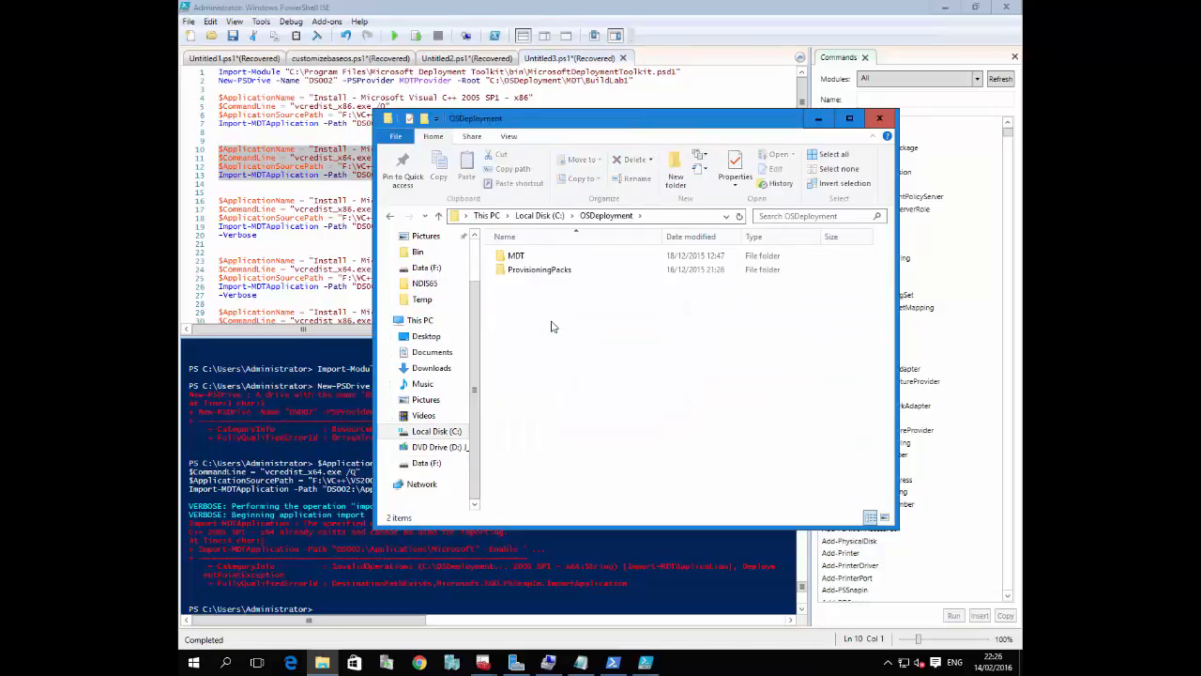
pyautogui.doubleClick(524, 260)
pyautogui.doubleClick(524, 257)
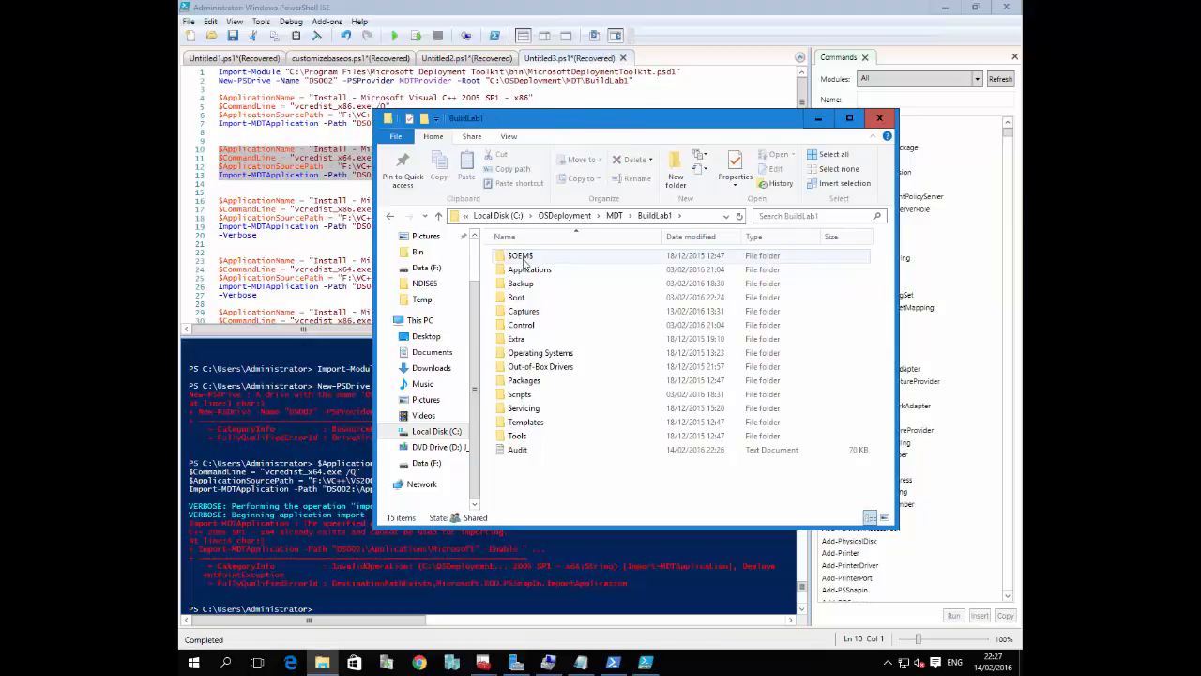
pyautogui.click(334, 175)
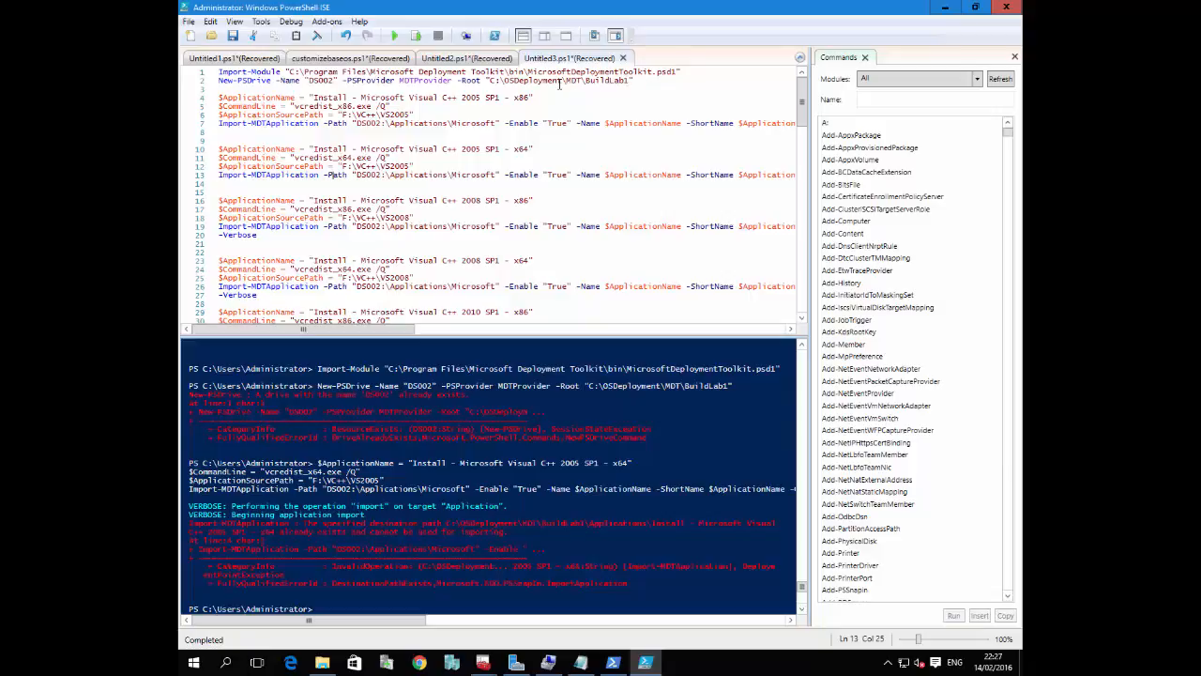
# Replace the script's New-PSDrive line with the one from the NewApplication notes rooted at C:\MDTTest, and run the whole script
pyautogui.click(317, 608)
pyautogui.click(580, 663)
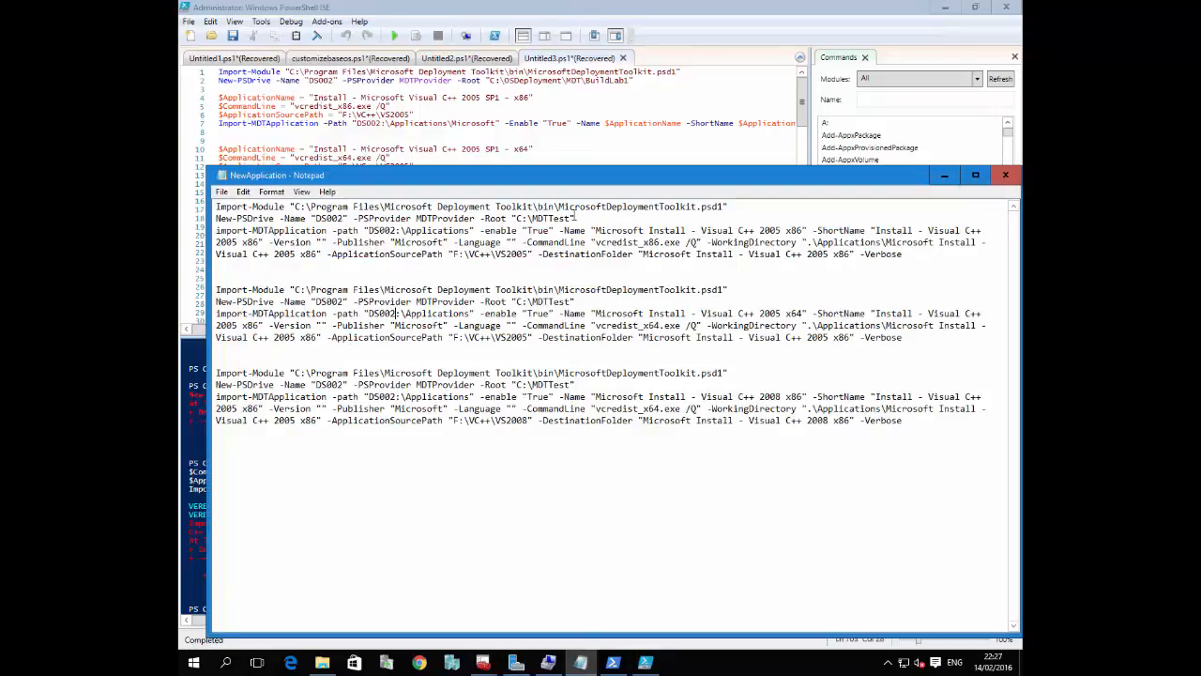
pyautogui.moveTo(575, 218); pyautogui.dragTo(214, 217)
pyautogui.hotkey('ctrl', 'c')
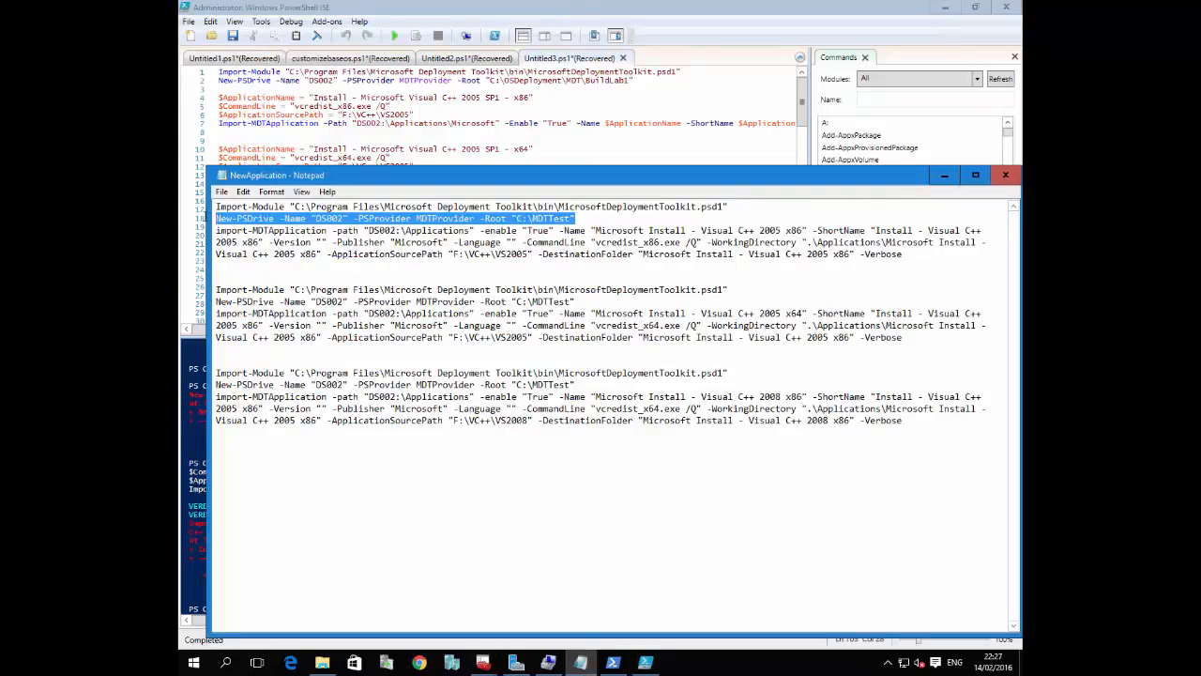
pyautogui.click(637, 81)
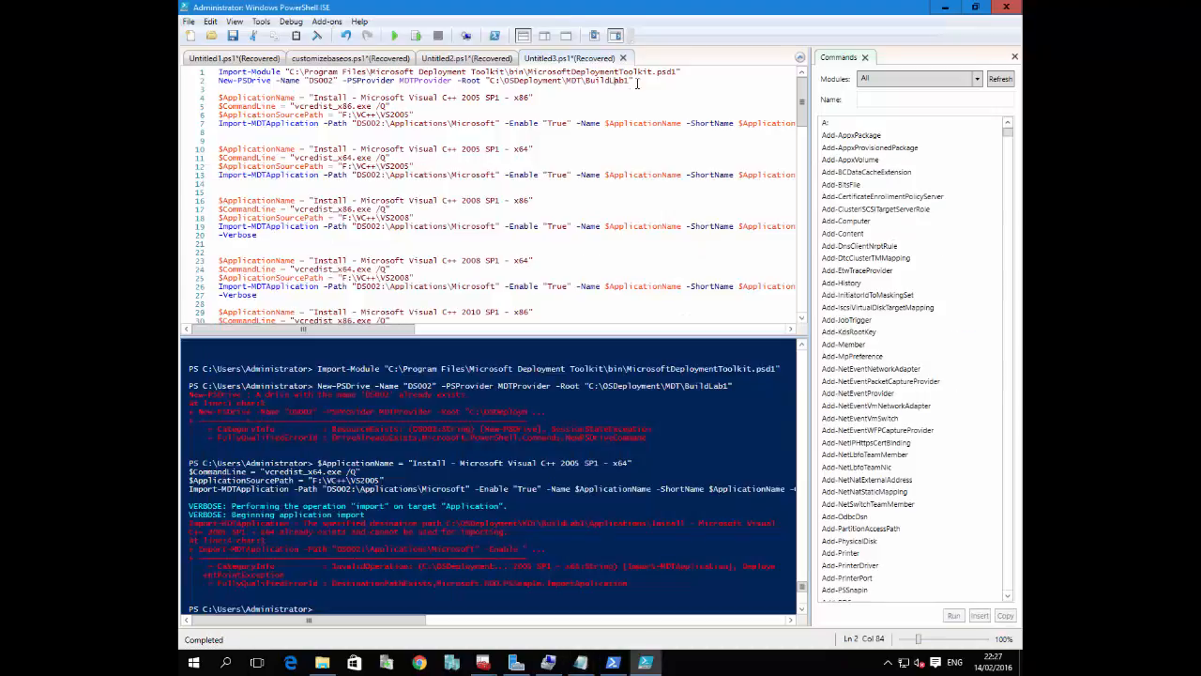
pyautogui.moveTo(535, 80); pyautogui.dragTo(186, 83)
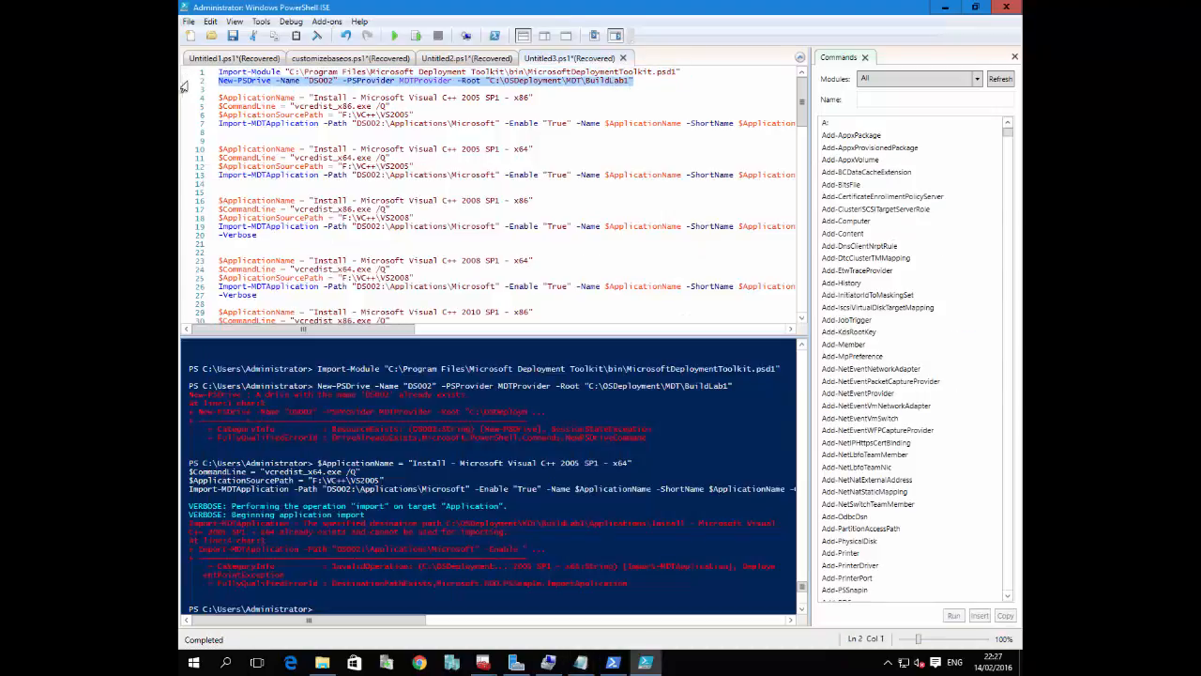
pyautogui.hotkey('ctrl', 'v')
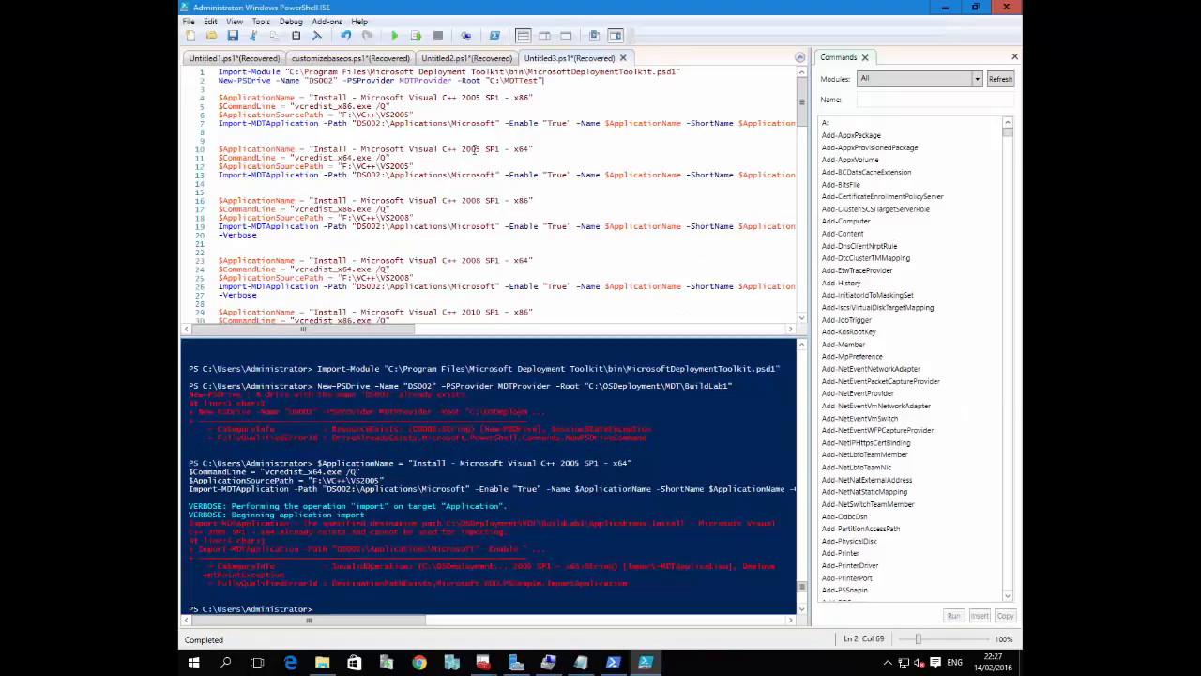
pyautogui.click(396, 36)
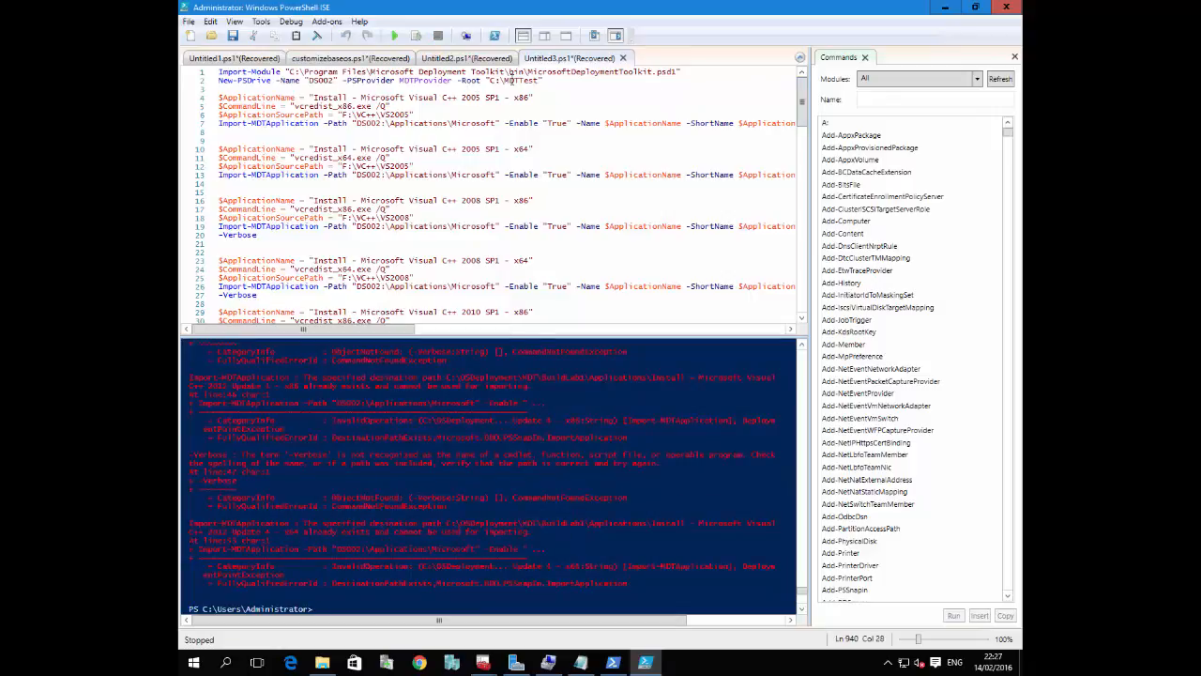
# Remove the DS002 drive with Remove-PSDrive in the console, and re-create it by running only the script's New-PSDrive line
pyautogui.write('Remove')
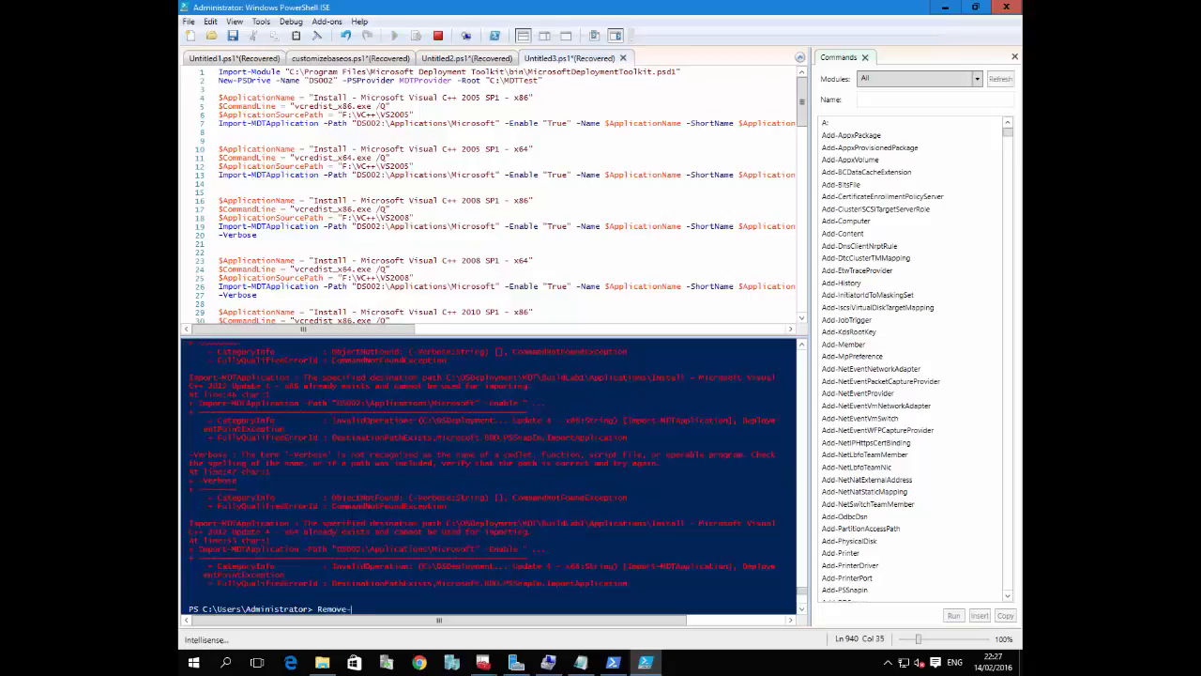
pyautogui.write('-Psd')
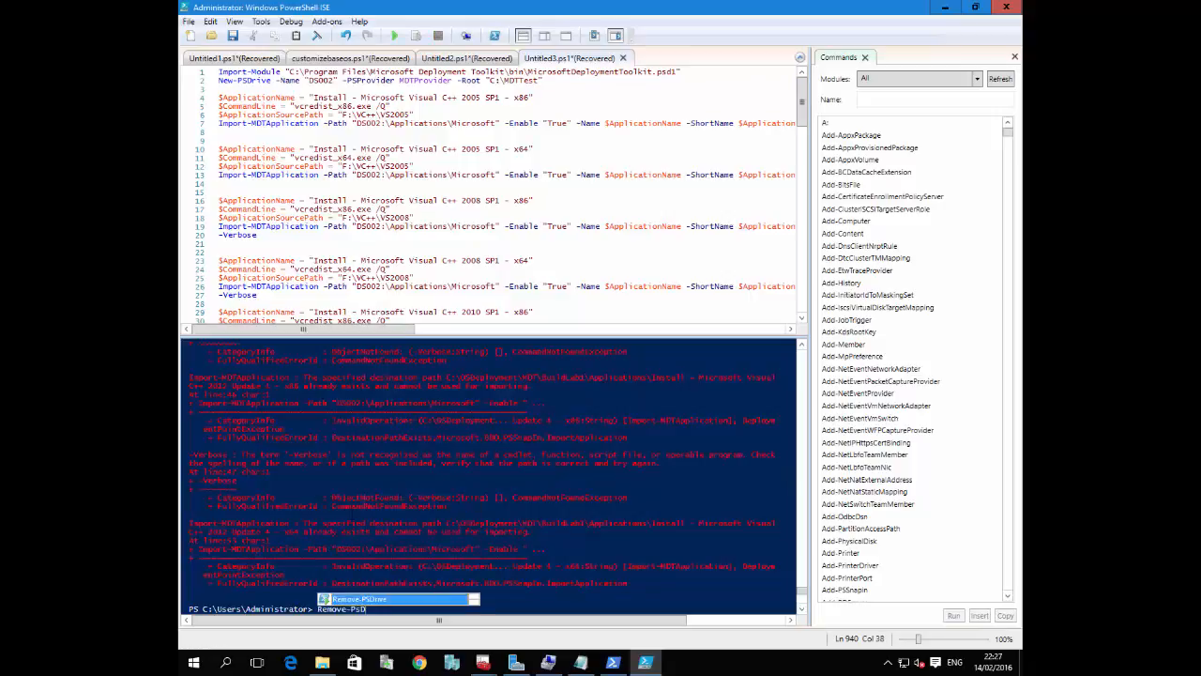
pyautogui.press('Tab')
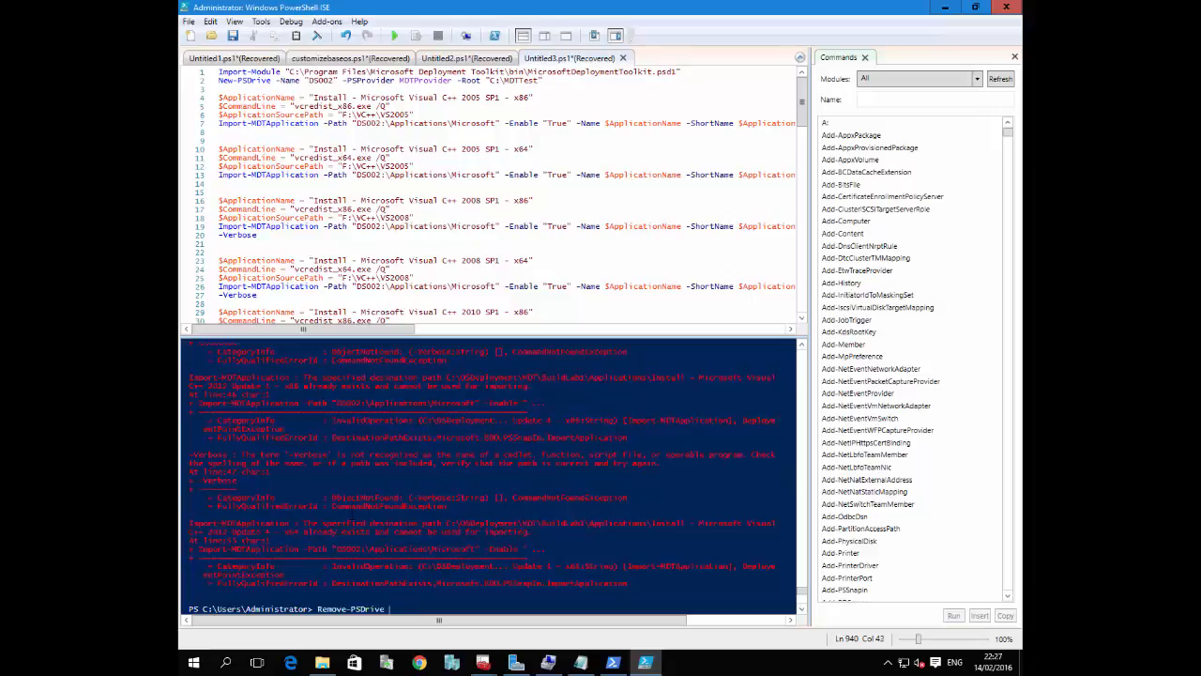
pyautogui.write('-N')
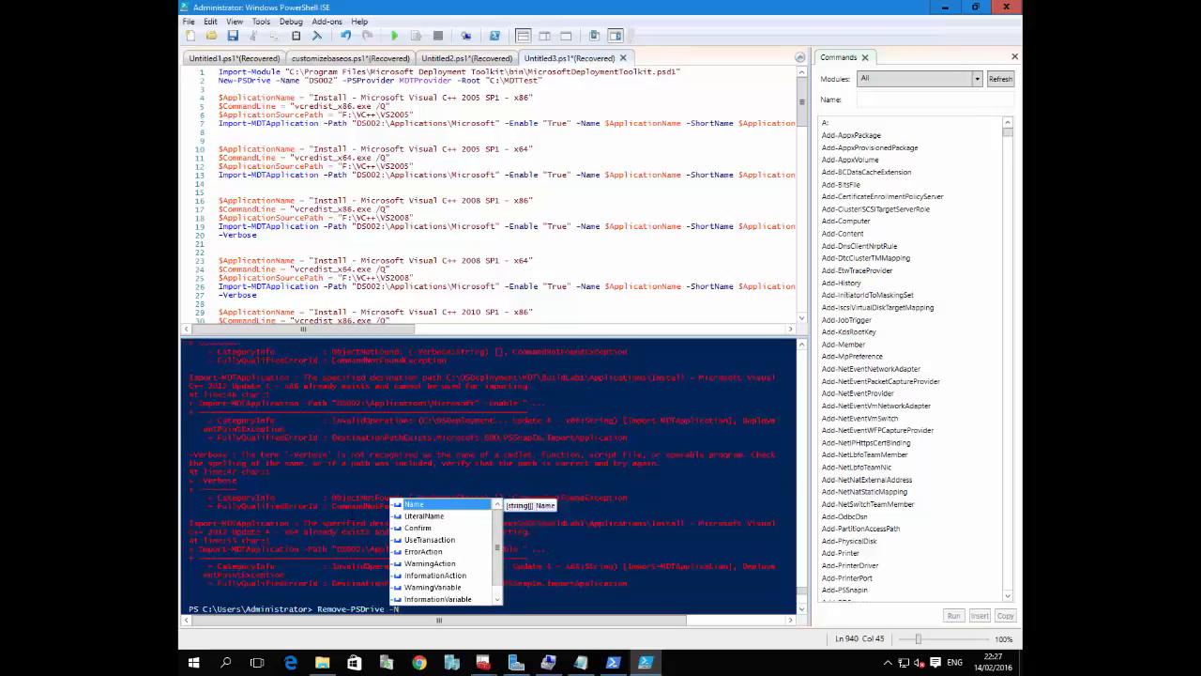
pyautogui.write('ame DS002')
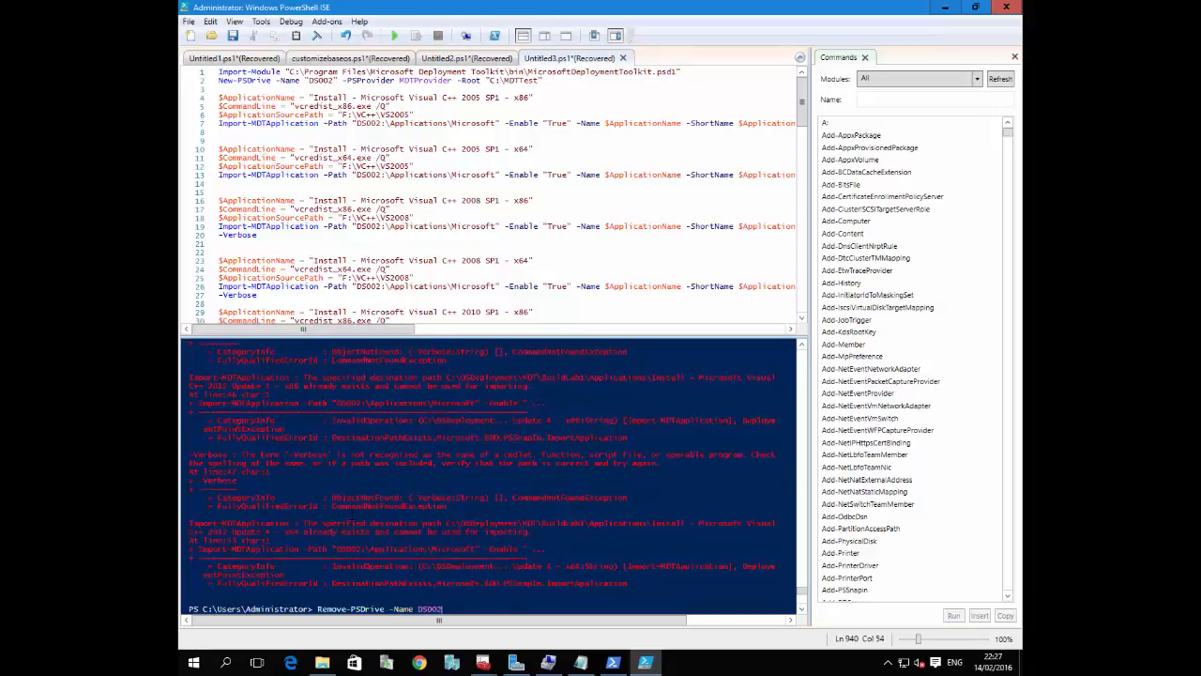
pyautogui.press('Return')
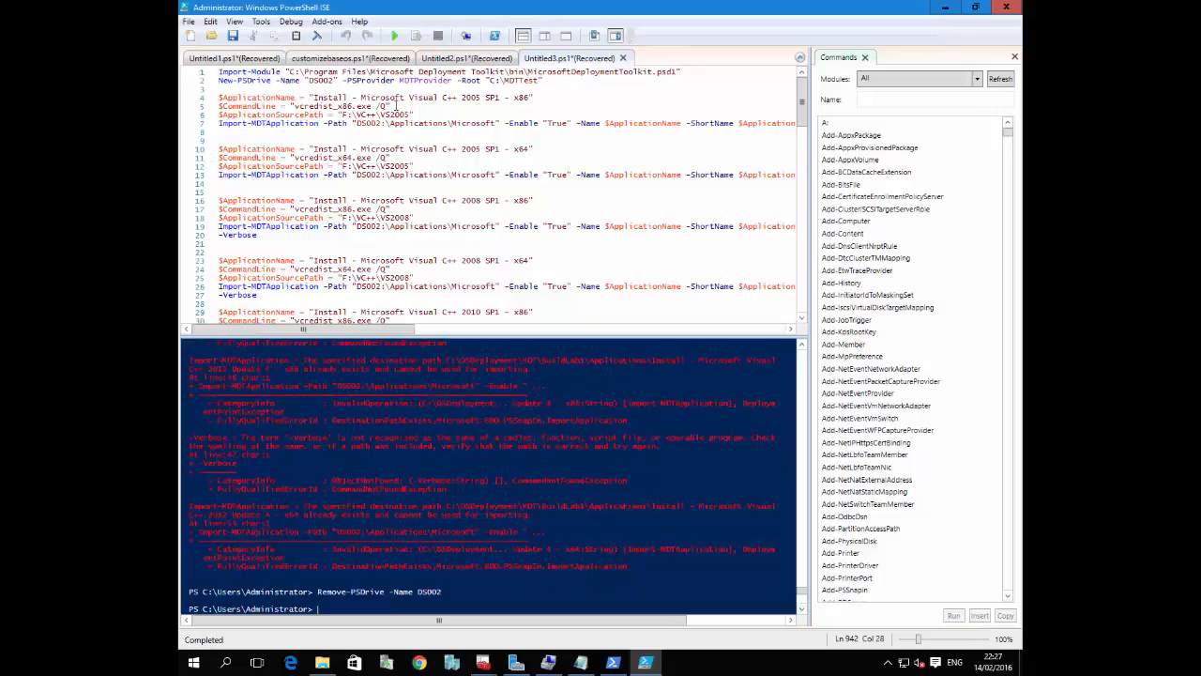
pyautogui.moveTo(568, 79); pyautogui.dragTo(202, 82)
pyautogui.click(416, 36)
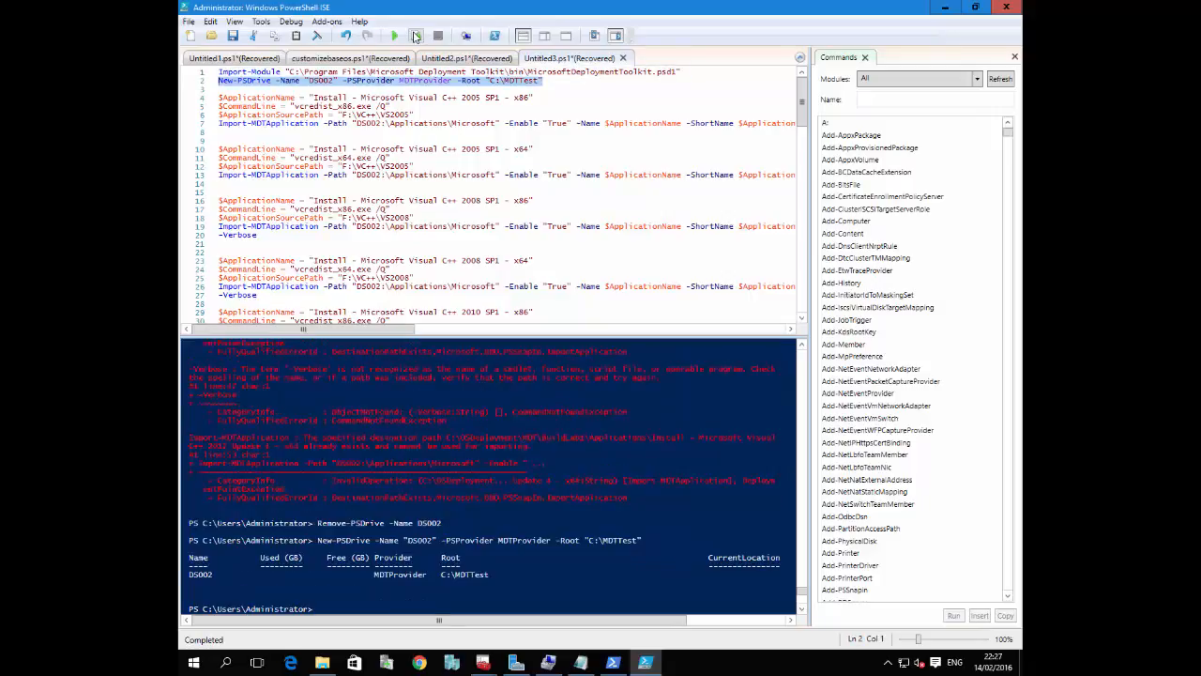
# Run the whole script again and examine the Import-MDTApplication output in the console
pyautogui.press('Down')
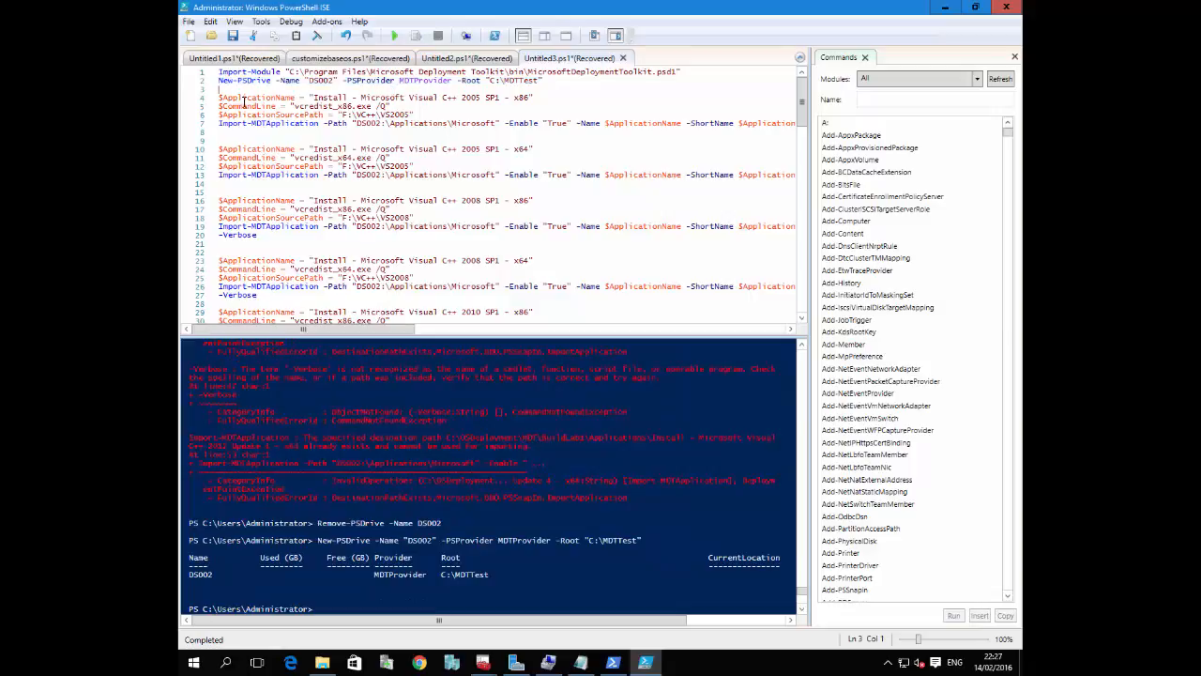
pyautogui.hotkey('ctrl', 'shift', 'End')
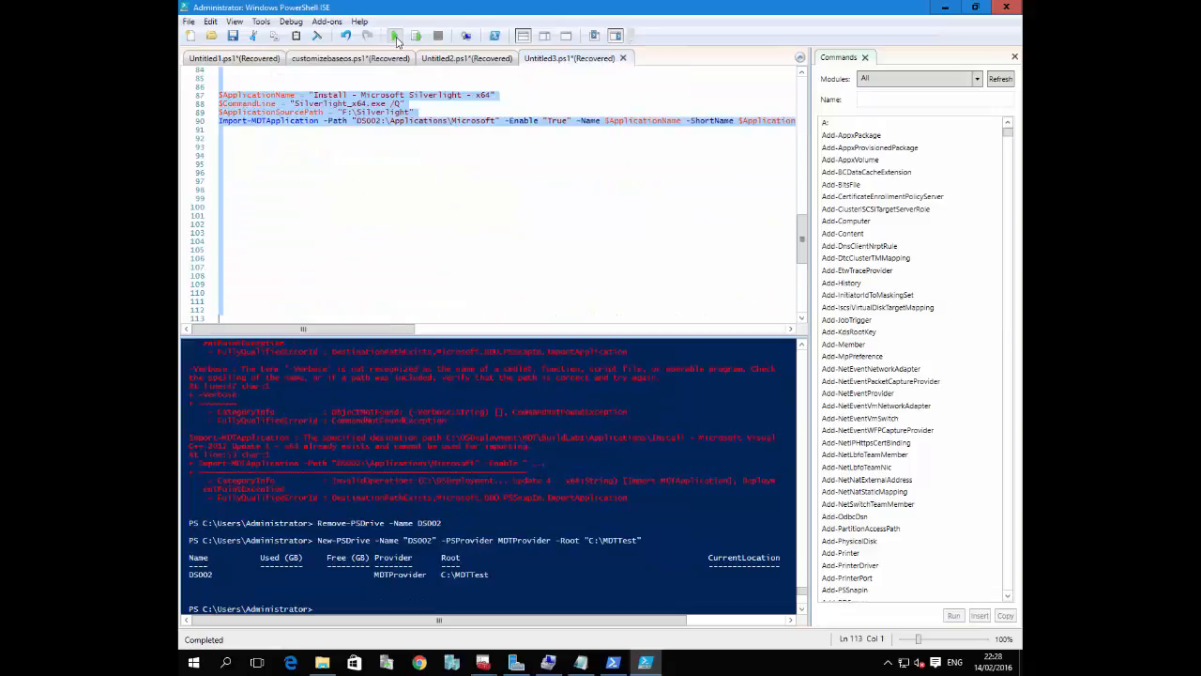
pyautogui.click(419, 134)
pyautogui.click(394, 36)
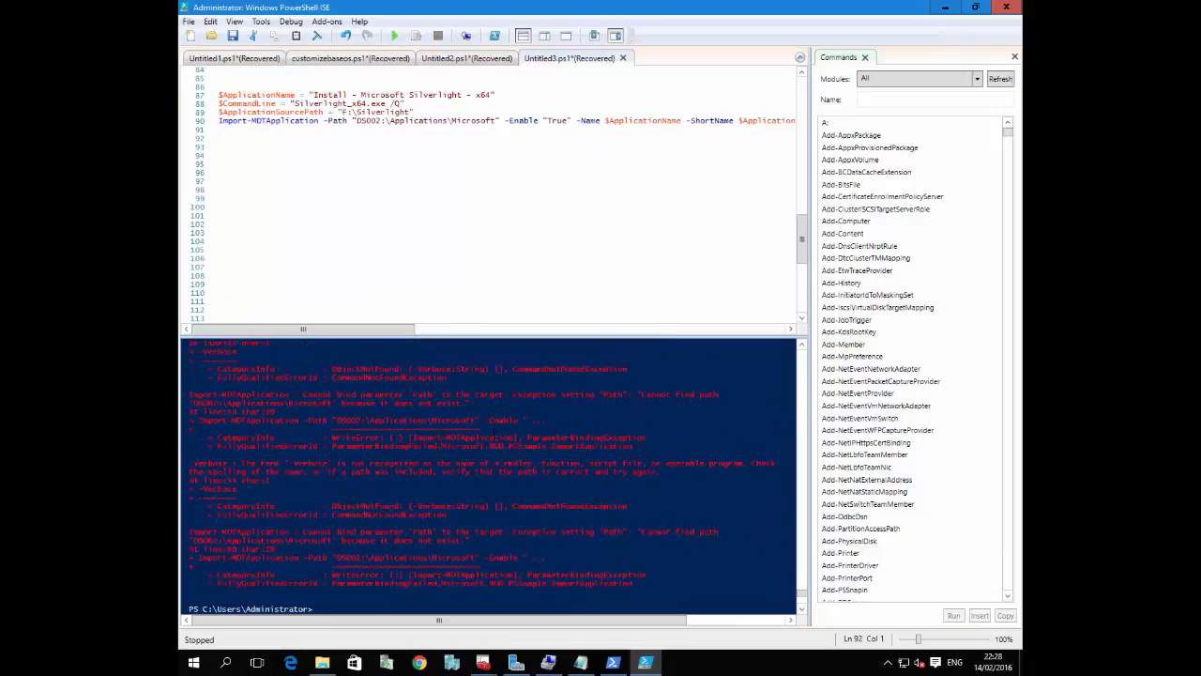
pyautogui.scroll(4, 488, 474)
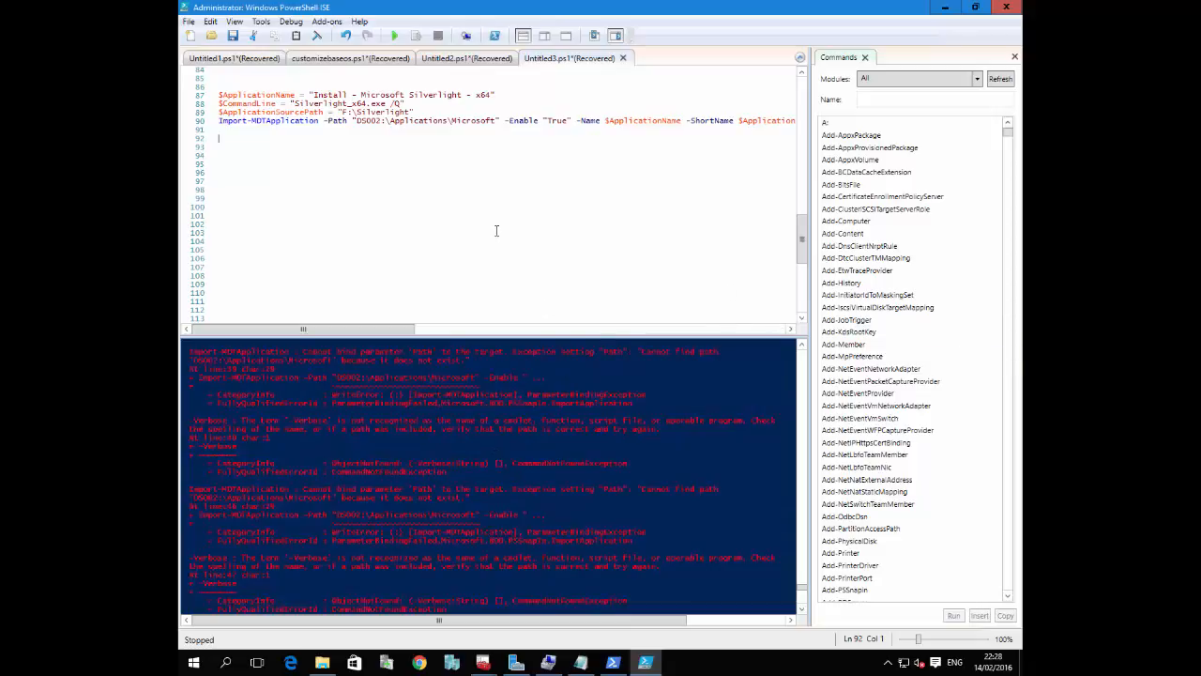
pyautogui.click(473, 482)
pyautogui.scroll(2, 473, 481)
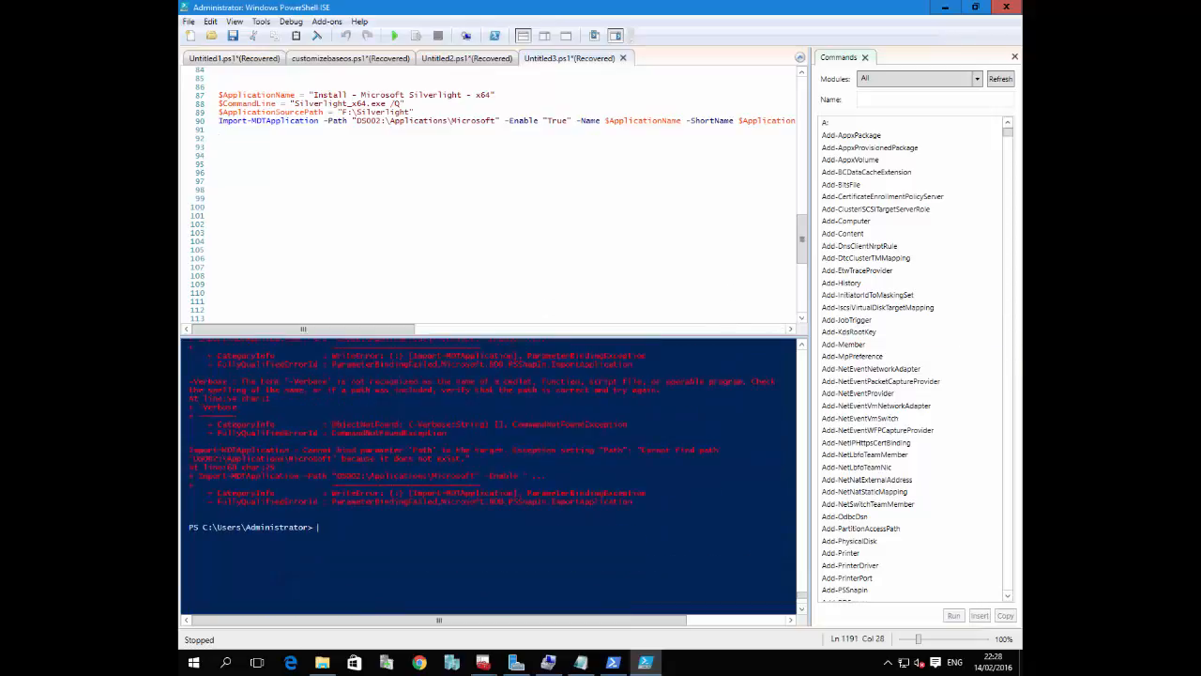
pyautogui.scroll(3, 467, 452)
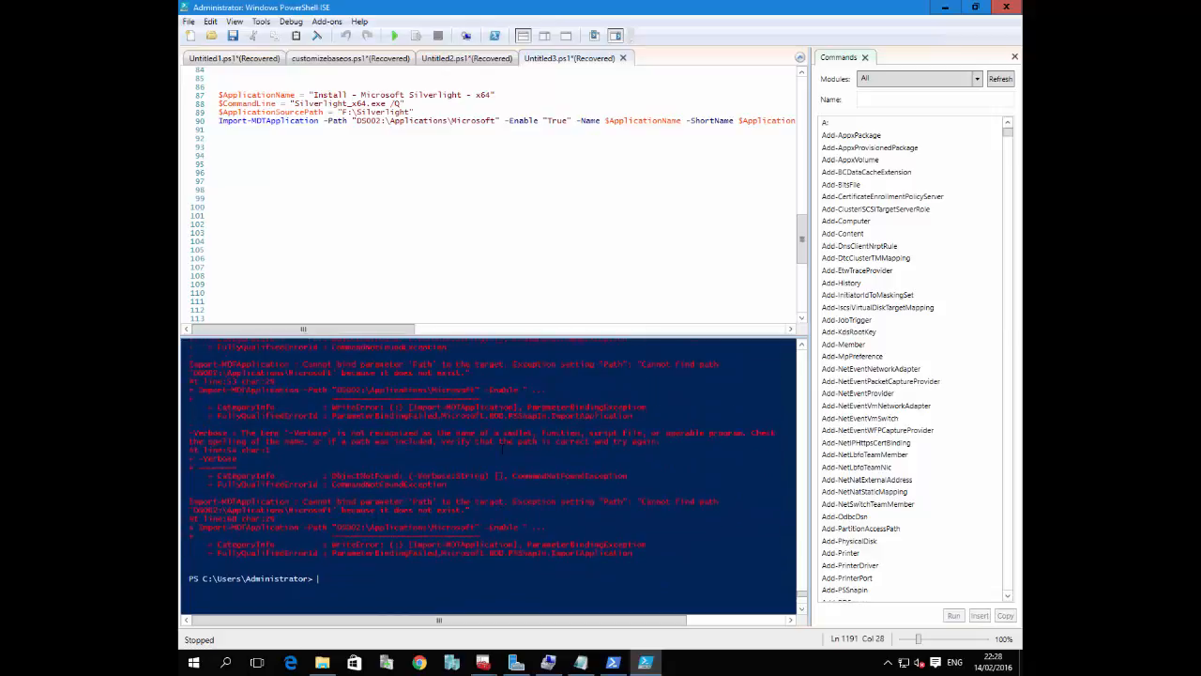
pyautogui.scroll(7, 467, 473)
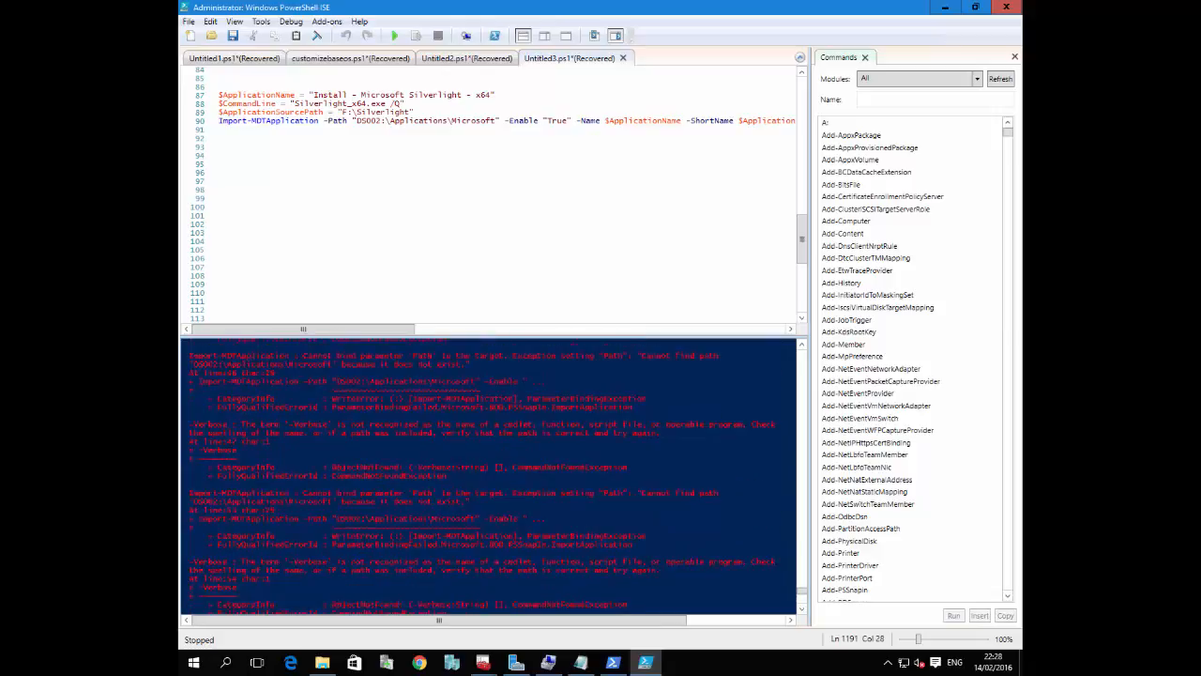
pyautogui.scroll(4, 480, 479)
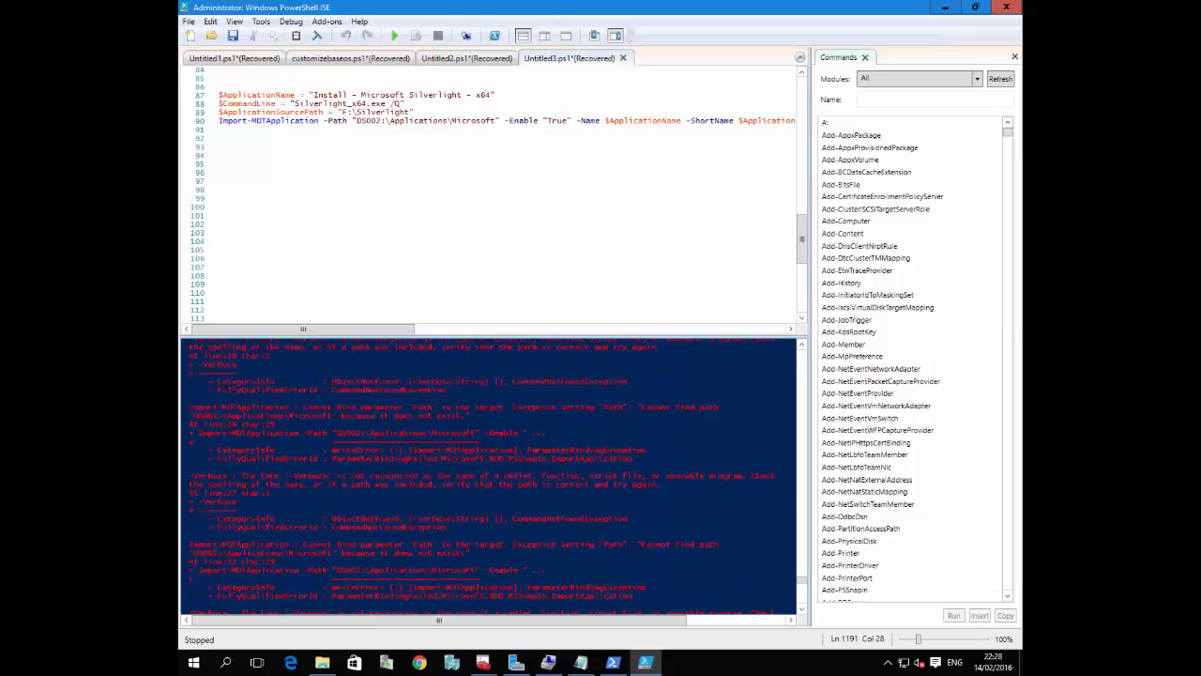
# Check the end of the Silverlight import command, return to the script's first lines and close the Commands pane
pyautogui.moveTo(410, 328); pyautogui.dragTo(751, 322)
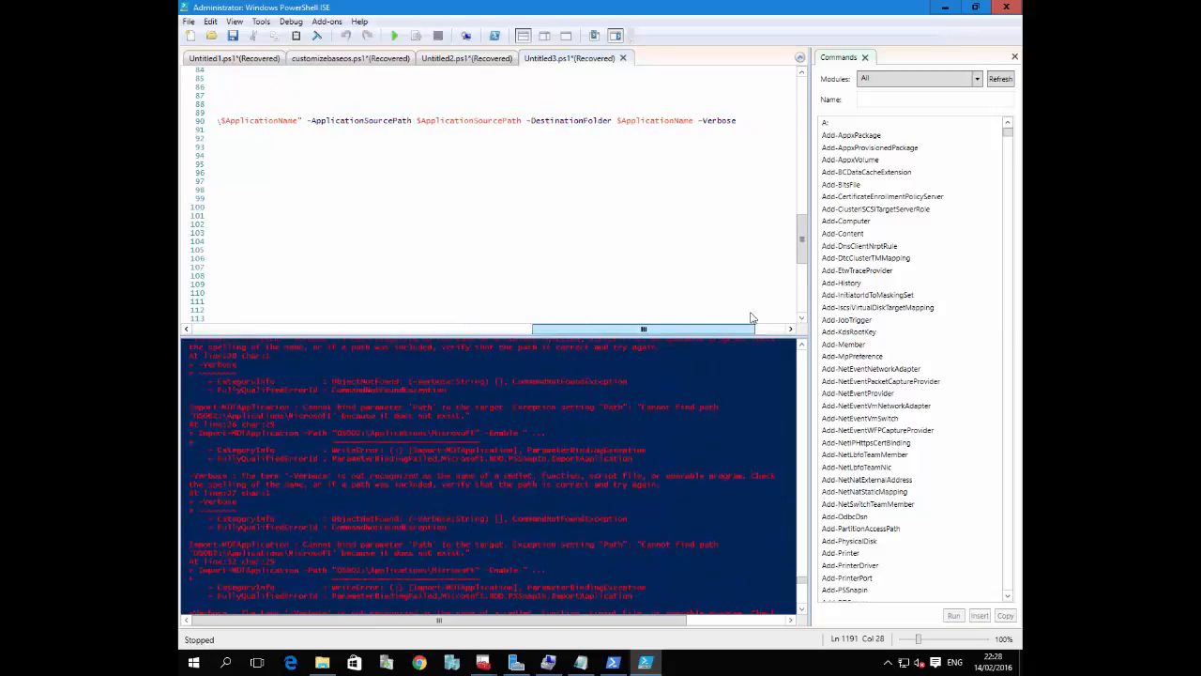
pyautogui.scroll(3, 711, 158)
pyautogui.scroll(2, 711, 158)
pyautogui.click(686, 174)
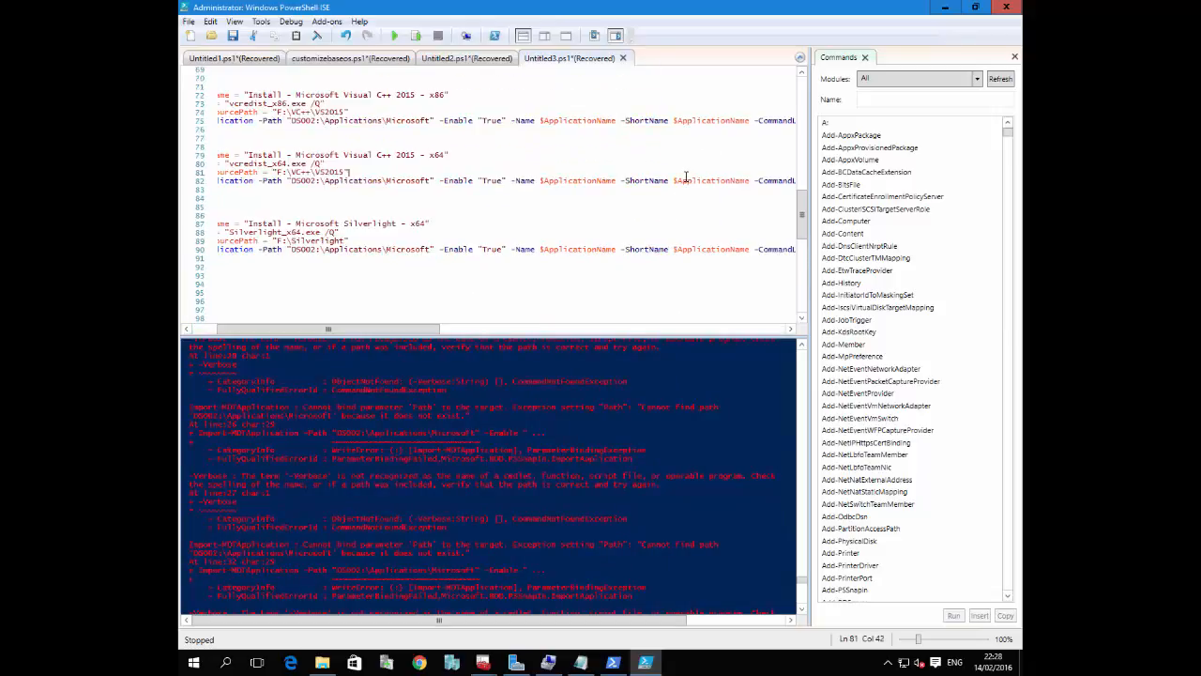
pyautogui.scroll(20, 395, 185)
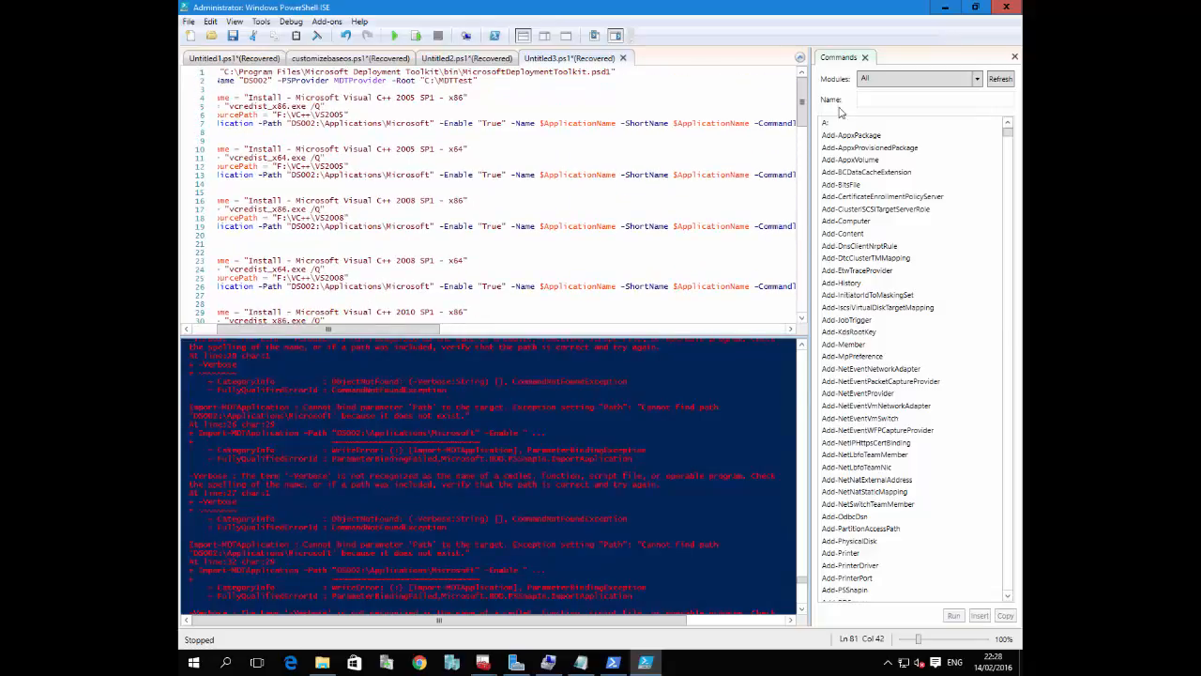
pyautogui.click(1014, 59)
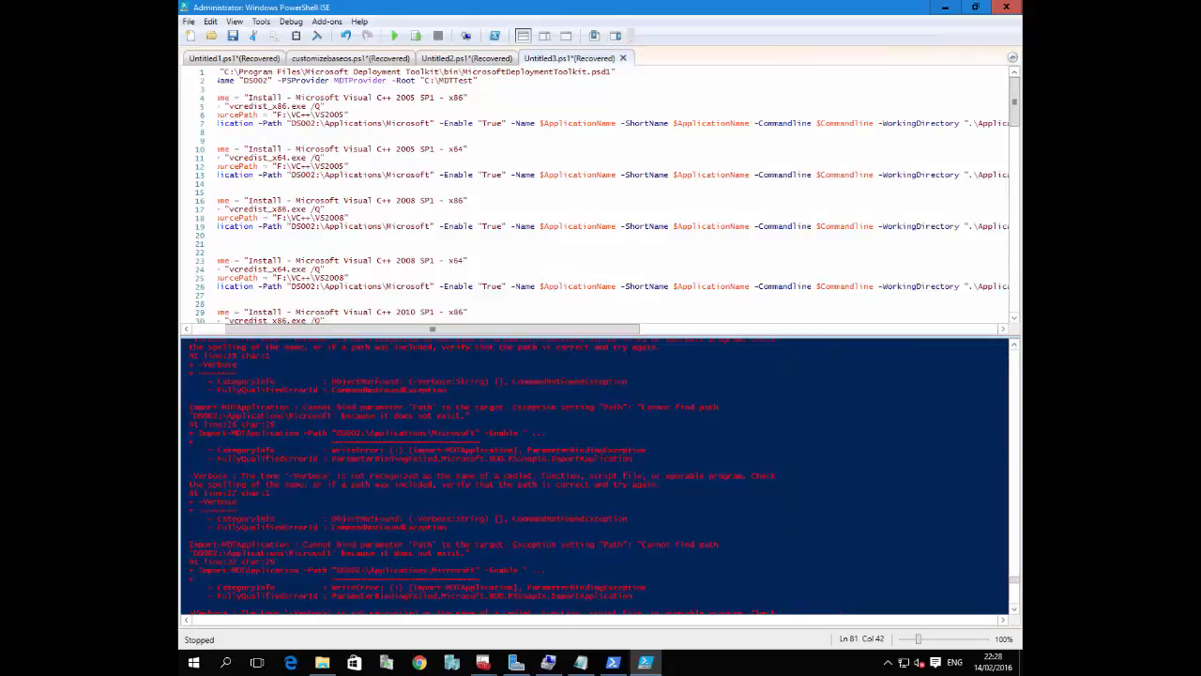
# Join the stray -Verbose lines to the ends of the Import-MDTApplication commands for Visual C++ 2008 SP1 x86 and x64
pyautogui.moveTo(620, 330); pyautogui.dragTo(793, 329)
pyautogui.click(834, 226)
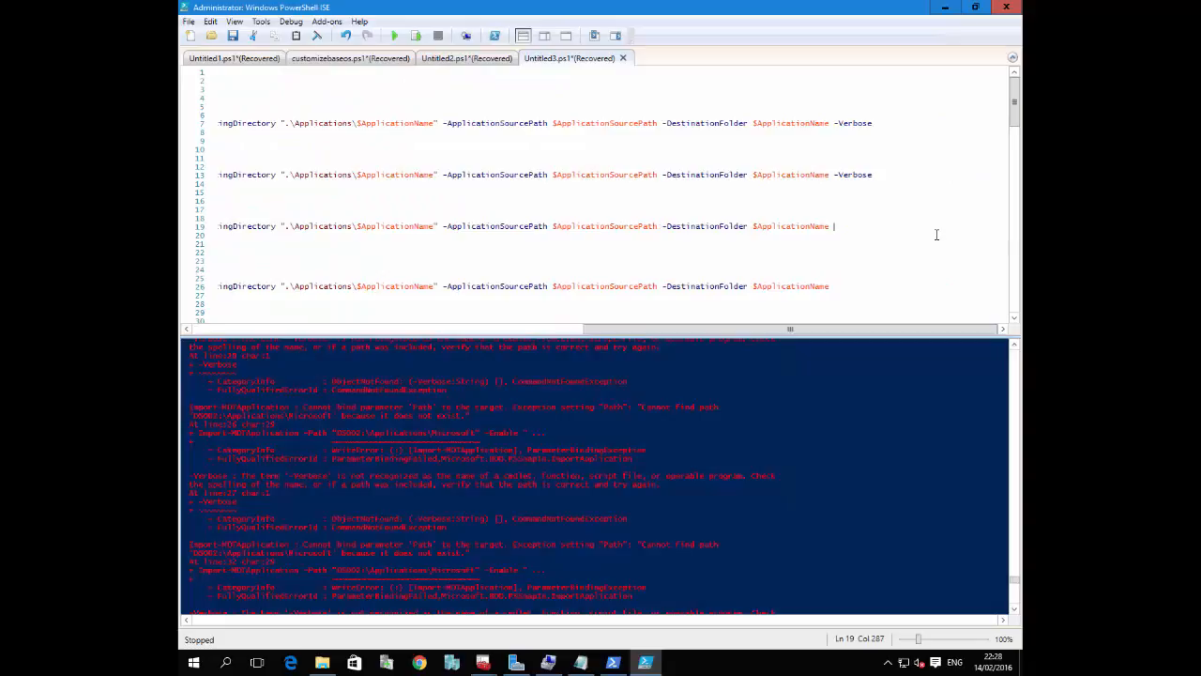
pyautogui.hotkey('ctrl', 'z')
pyautogui.click(861, 276)
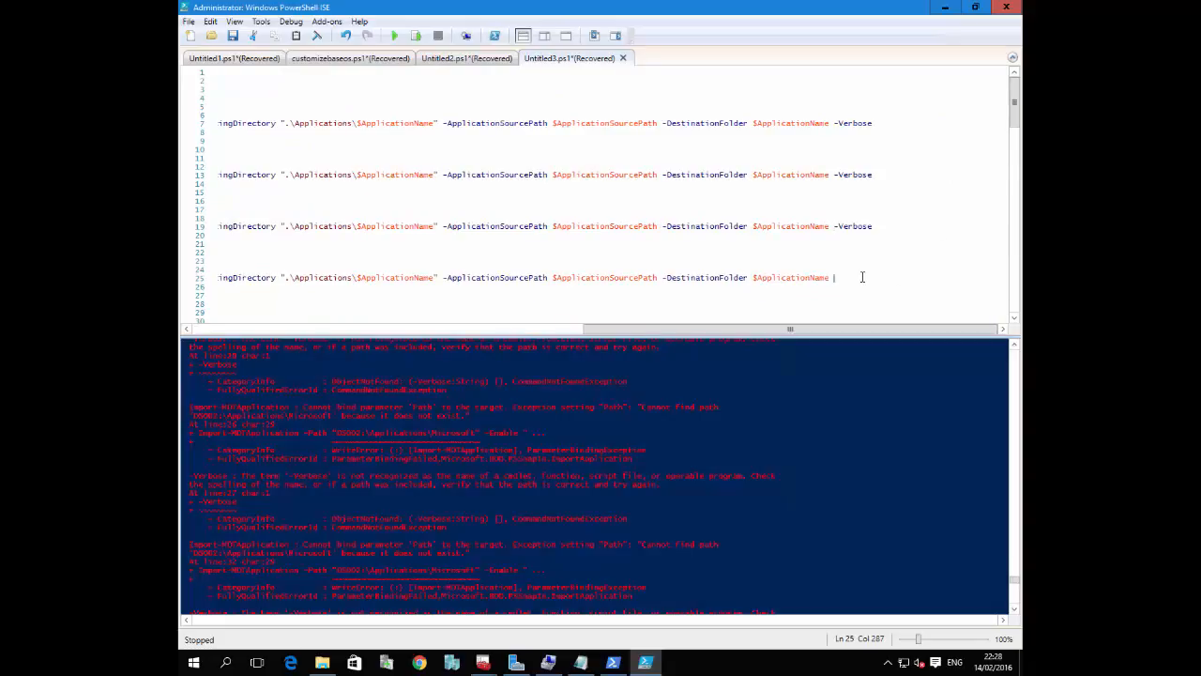
pyautogui.hotkey('ctrl', 'z')
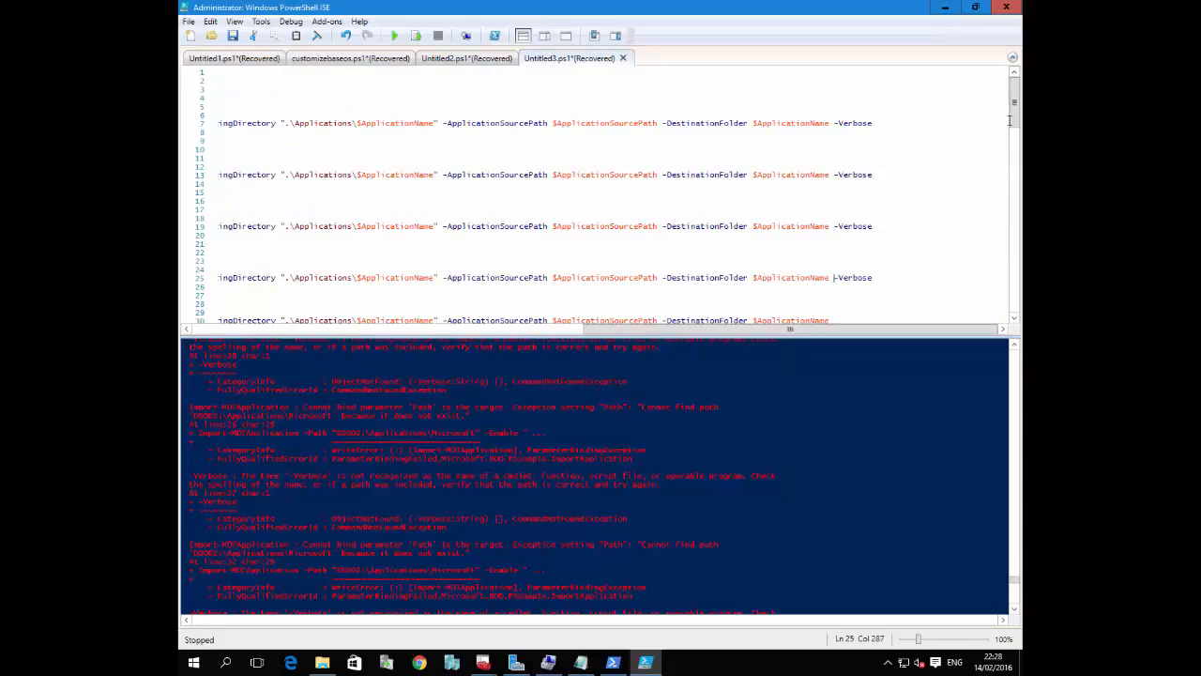
# Join the stray -Verbose lines to the Import-MDTApplication commands for Visual C++ 2010 and 2012, both x86 and x64
pyautogui.scroll(-7, 1010, 120)
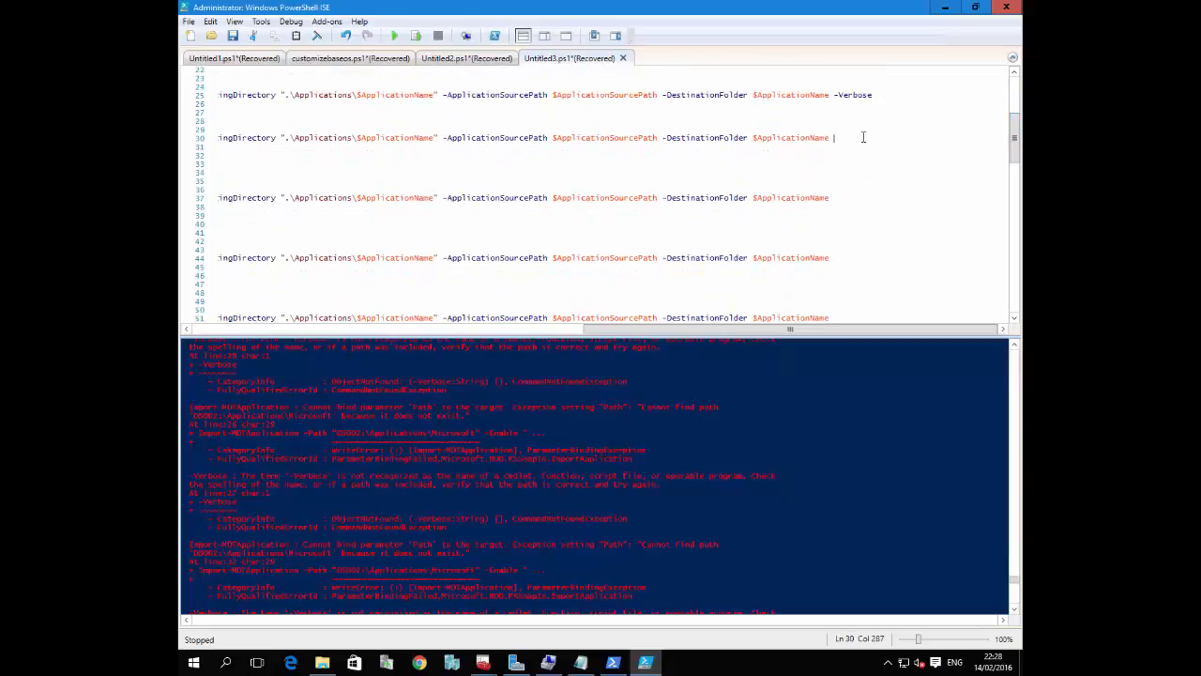
pyautogui.hotkey('ctrl', 'z')
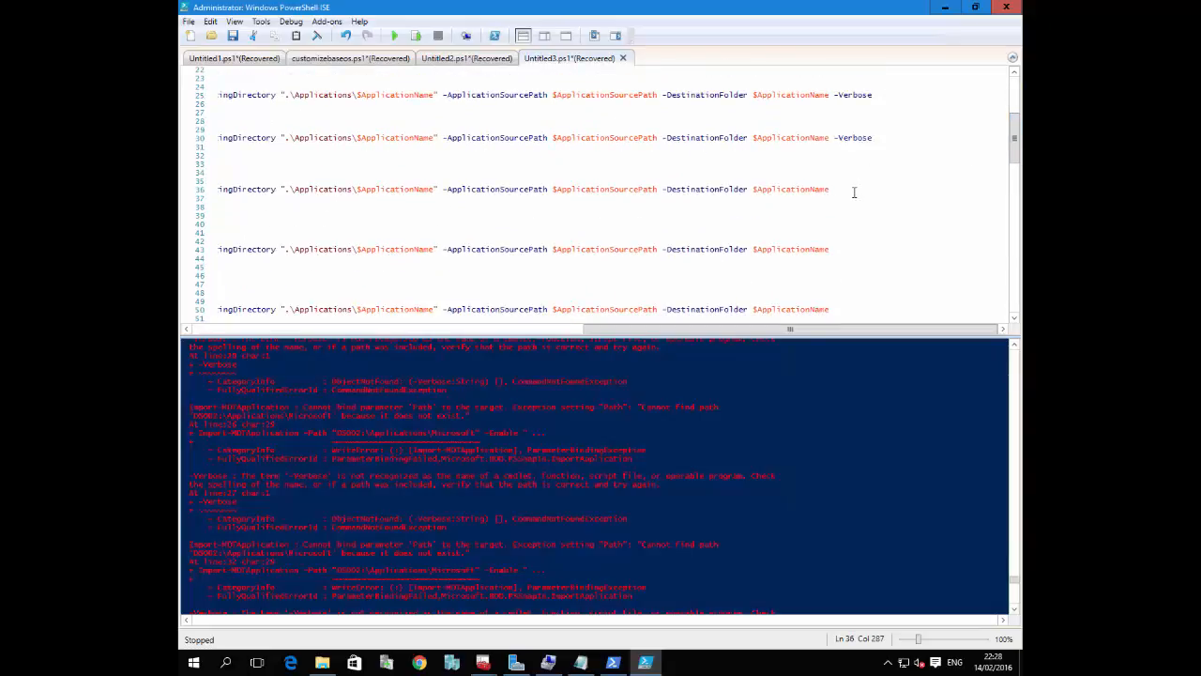
pyautogui.hotkey('ctrl', 'z')
pyautogui.hotkey('ctrl', 'z')
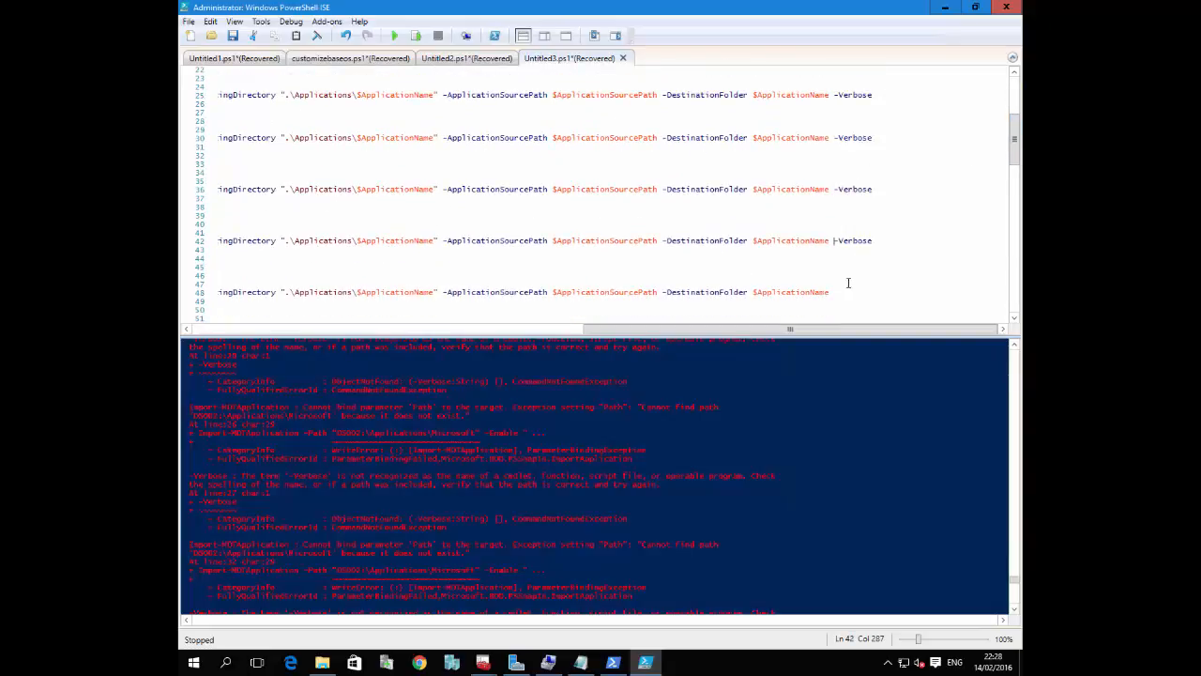
pyautogui.click(850, 289)
pyautogui.moveTo(627, 329); pyautogui.dragTo(984, 329)
pyautogui.hotkey('ctrl', 'z')
# Join the stray -Verbose lines to the Import-MDTApplication commands for Visual C++ 2013 x64 and Visual C++ 2015 x86 and x64
pyautogui.moveTo(1016, 155); pyautogui.dragTo(1019, 202)
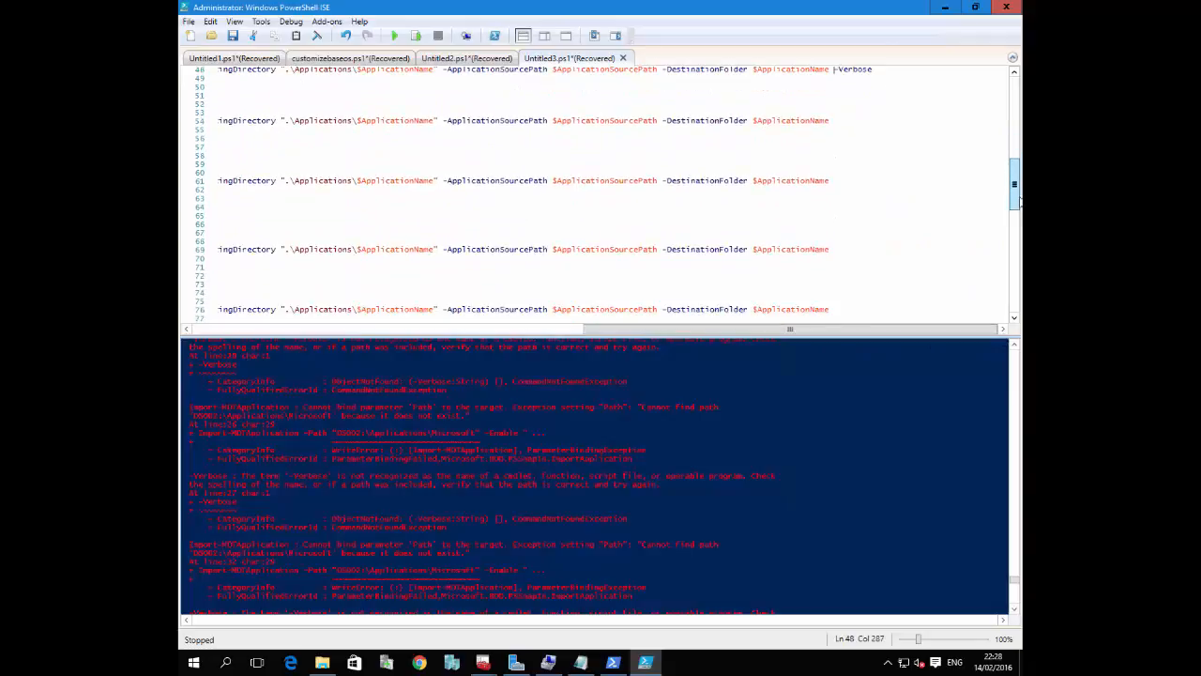
pyautogui.click(840, 309)
pyautogui.hotkey('ctrl', 'z')
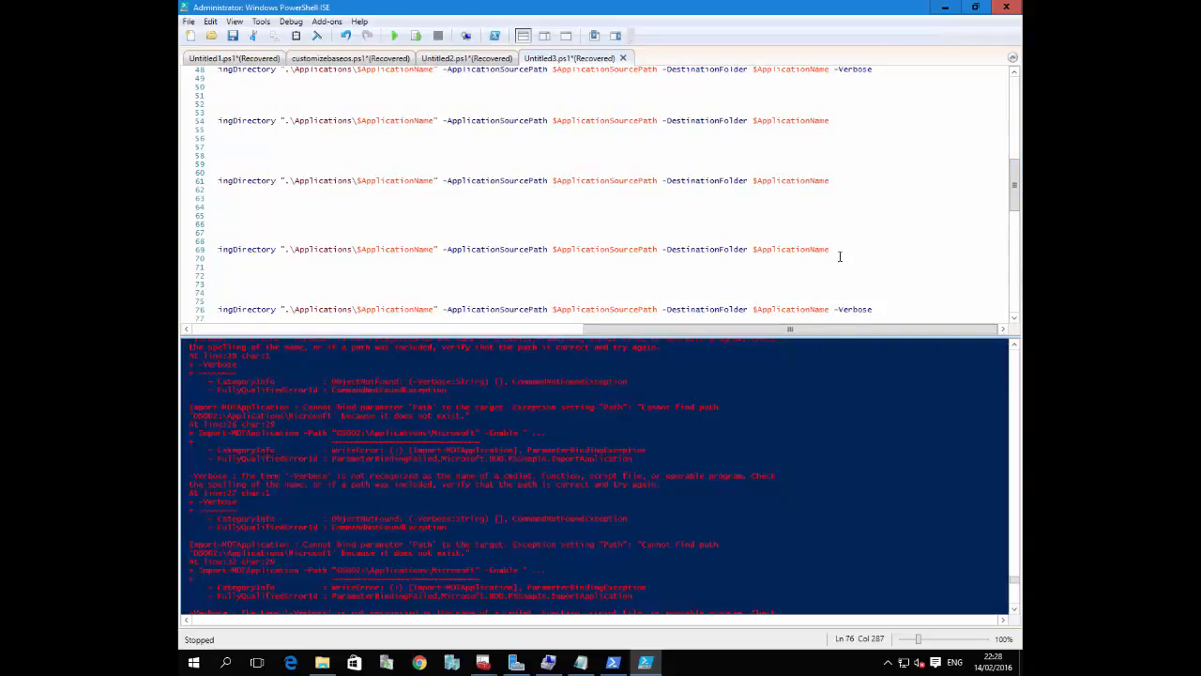
pyautogui.hotkey('ctrl', 'z')
pyautogui.hotkey('ctrl', 'z')
pyautogui.hotkey('ctrl', 'z')
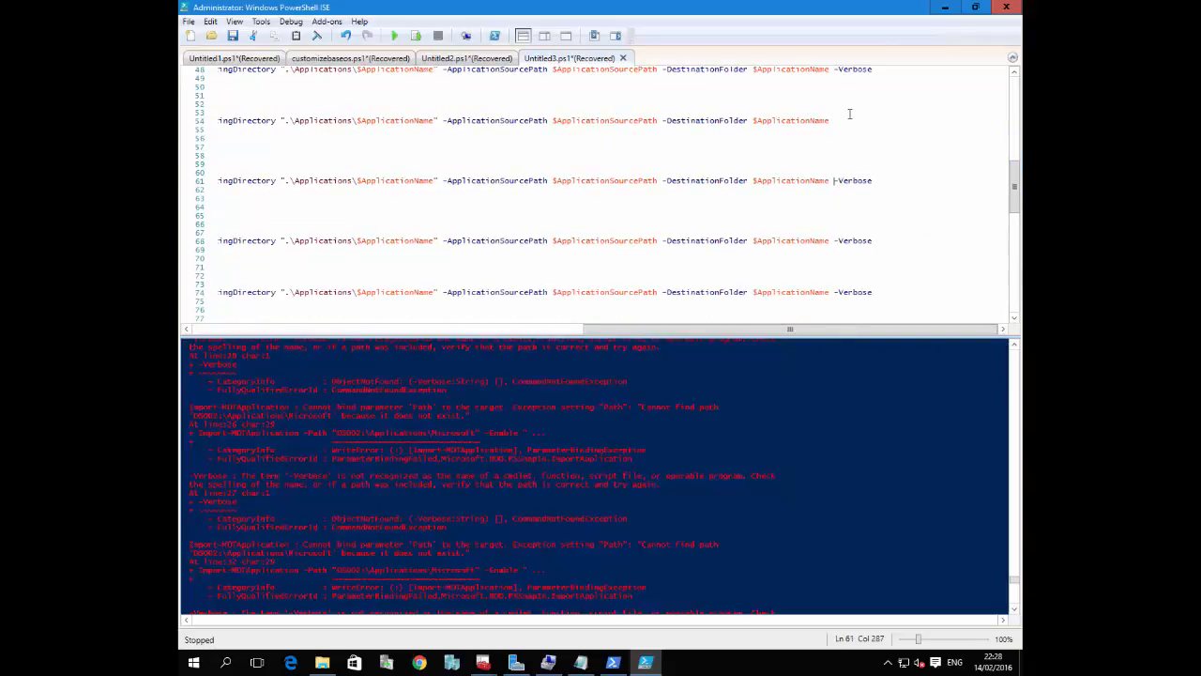
# Join the stray -Verbose line to the end of the Import-MDTApplication command for Visual C++ 2013 x86 and check the script's end
pyautogui.click(847, 116)
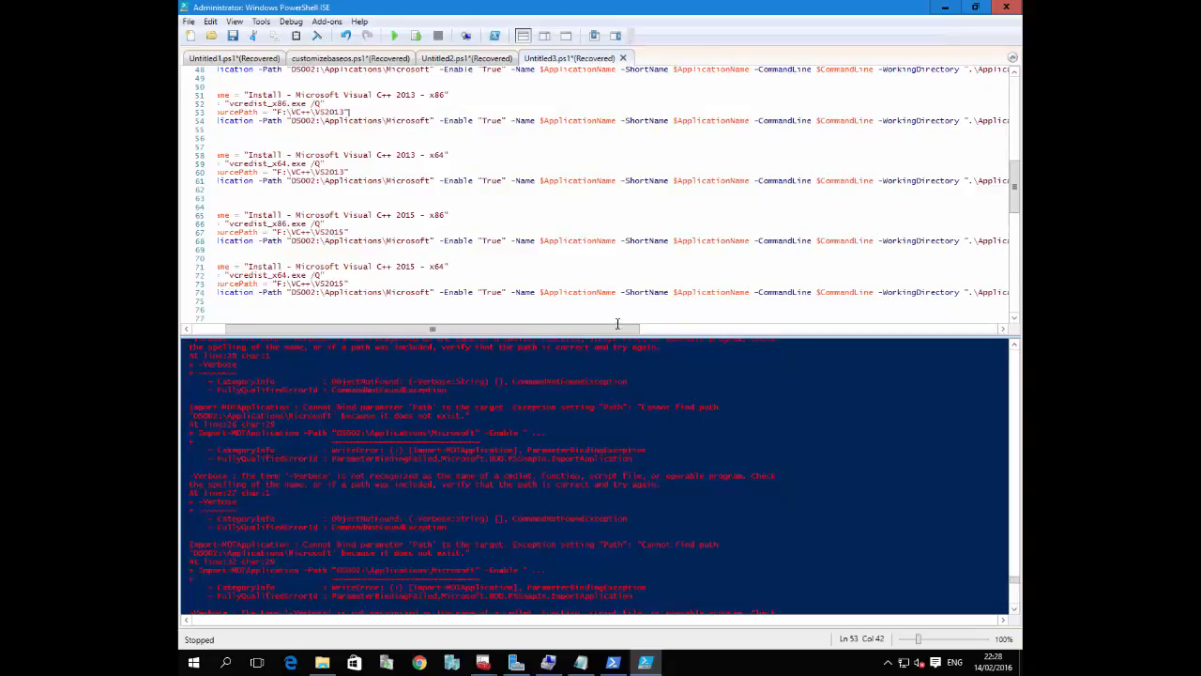
pyautogui.moveTo(619, 328); pyautogui.dragTo(988, 328)
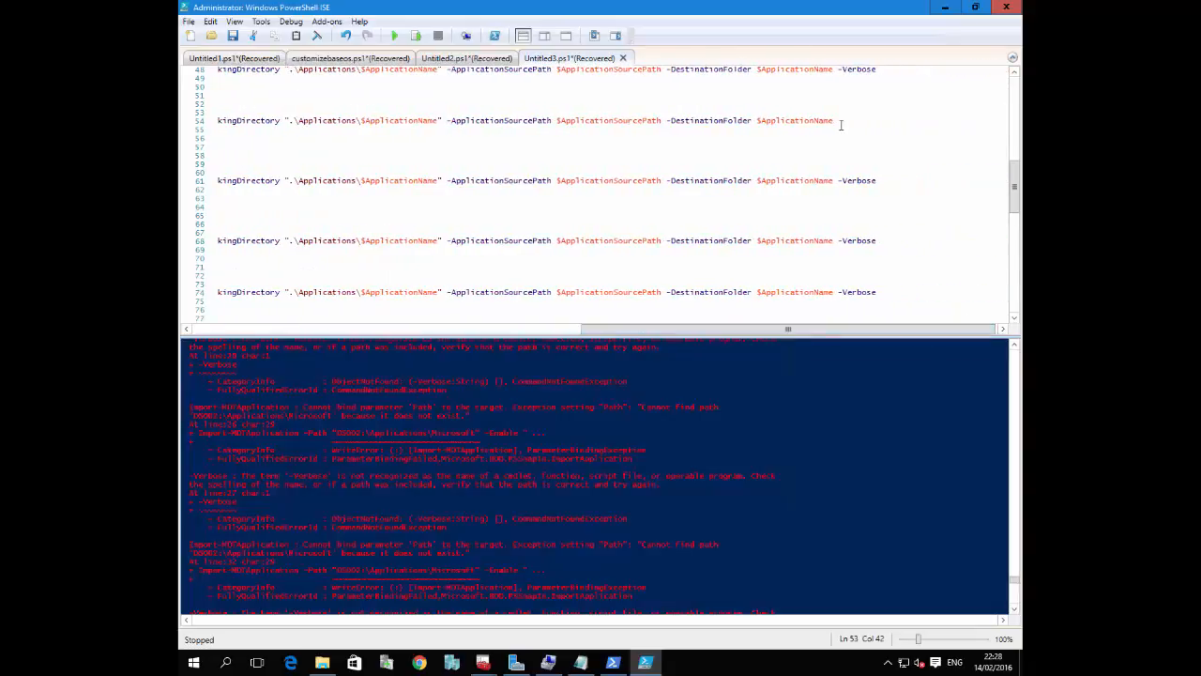
pyautogui.click(848, 122)
pyautogui.press('Delete')
pyautogui.moveTo(1018, 201); pyautogui.dragTo(1017, 259)
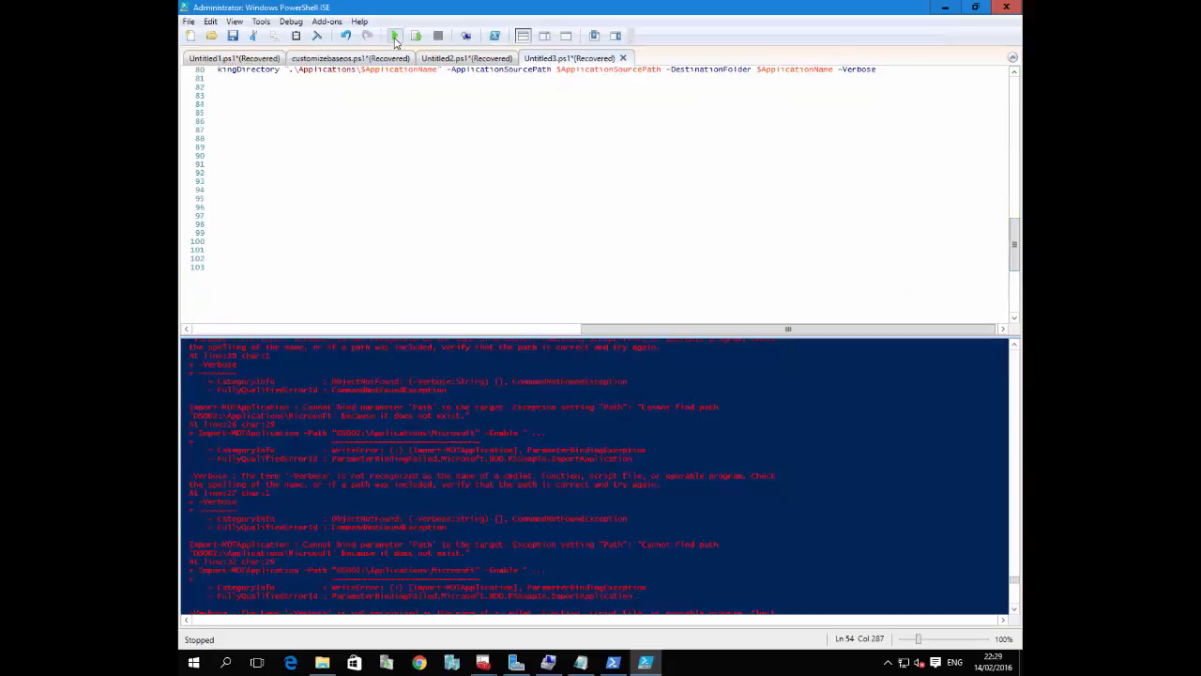
# Run the corrected import script and return to the beginning of its first lines
pyautogui.click(394, 35)
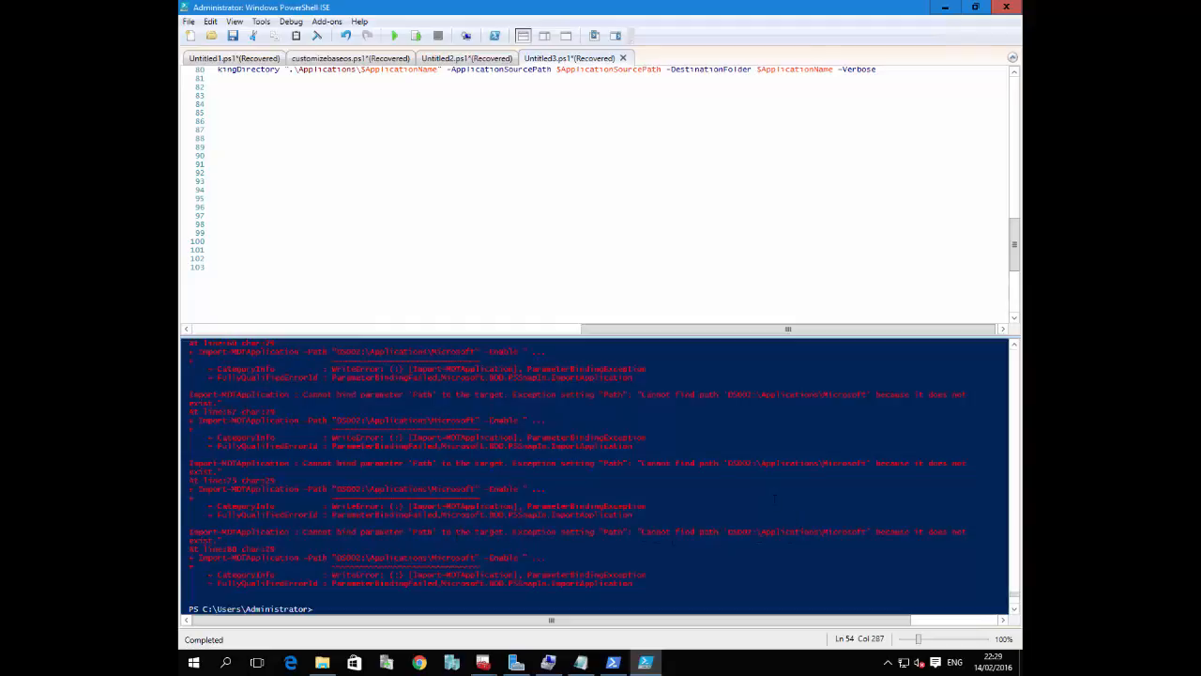
pyautogui.scroll(20, 563, 235)
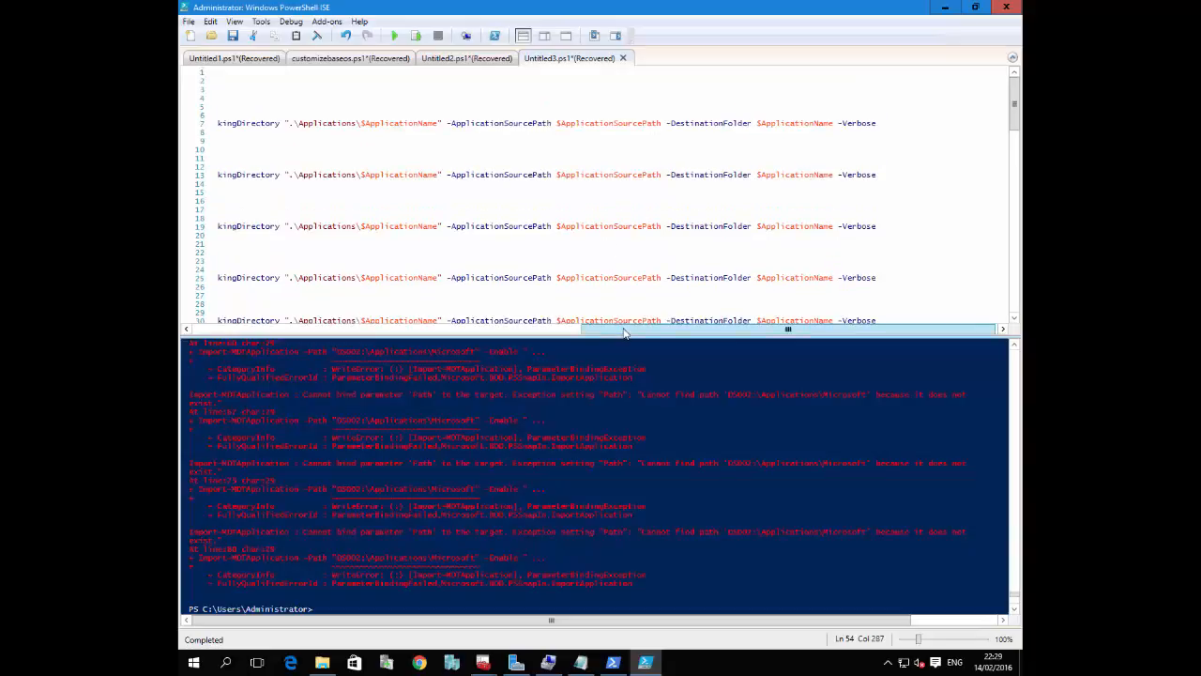
pyautogui.moveTo(788, 328); pyautogui.dragTo(195, 330)
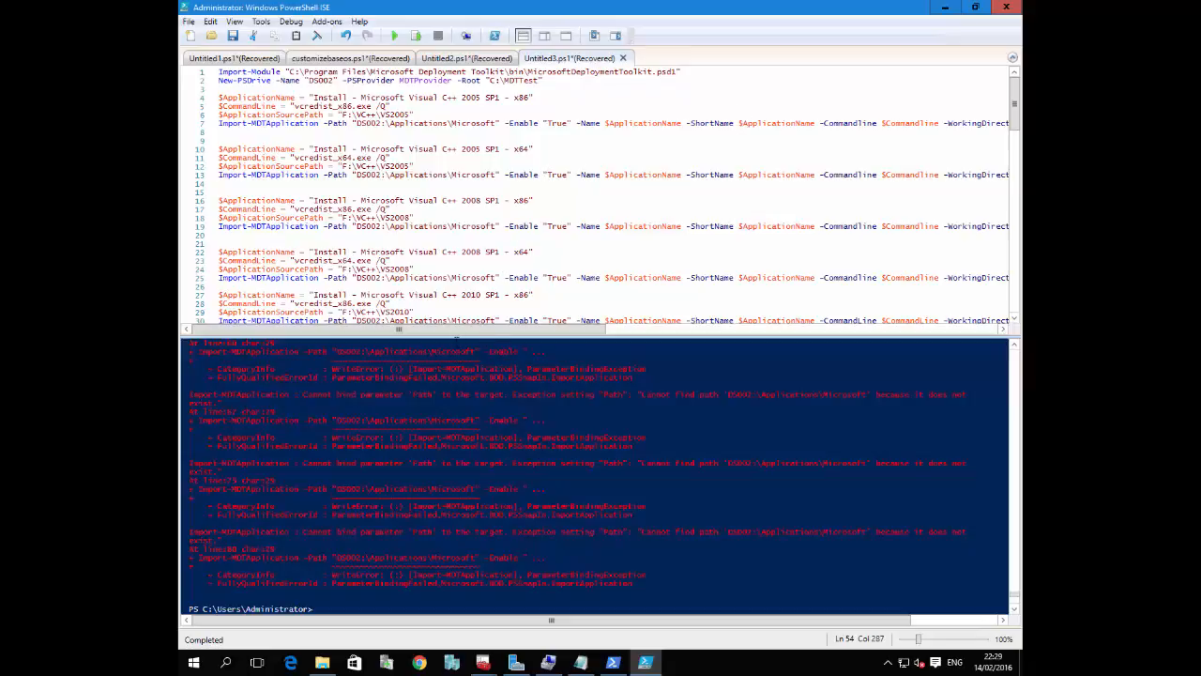
# Compare the Applications path in the first import command with the test share's Applications folder in Deployment Workbench
pyautogui.moveTo(460, 329); pyautogui.dragTo(660, 334)
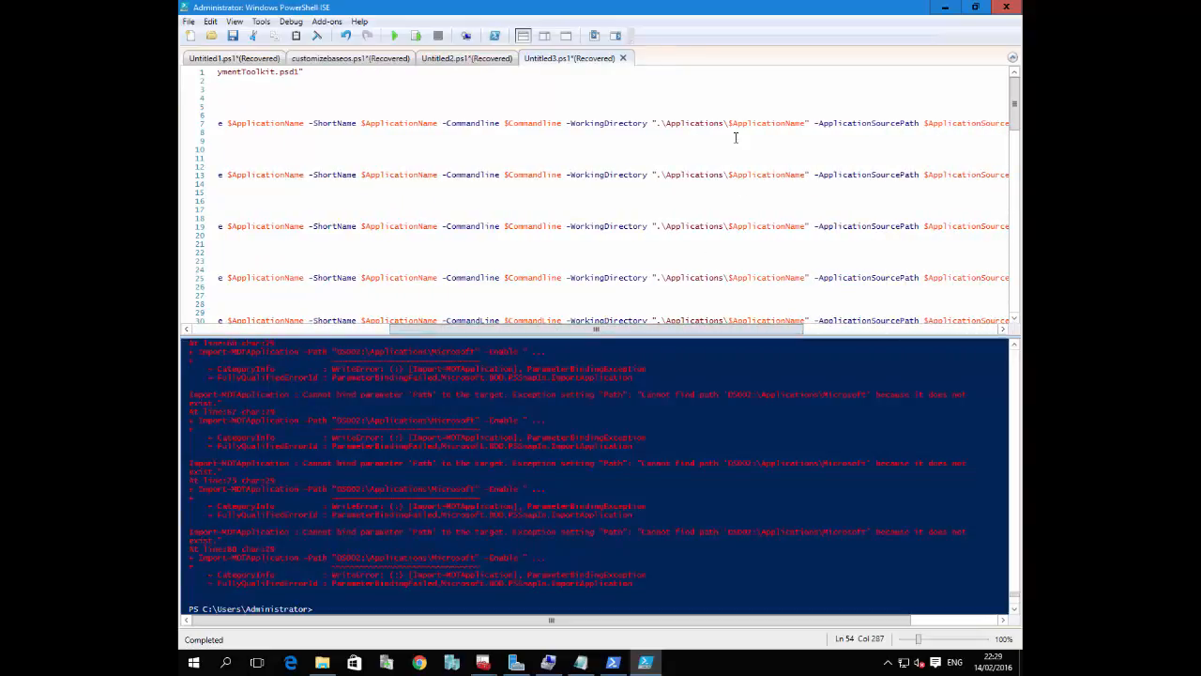
pyautogui.moveTo(728, 123); pyautogui.dragTo(671, 127)
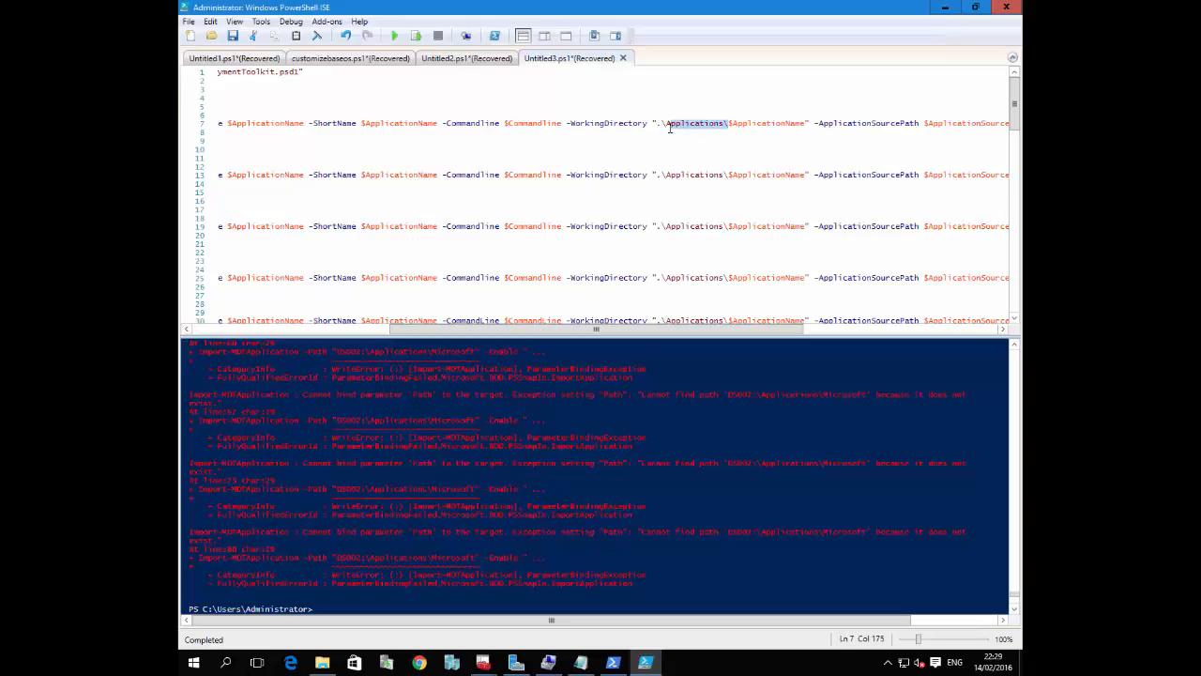
pyautogui.click(476, 664)
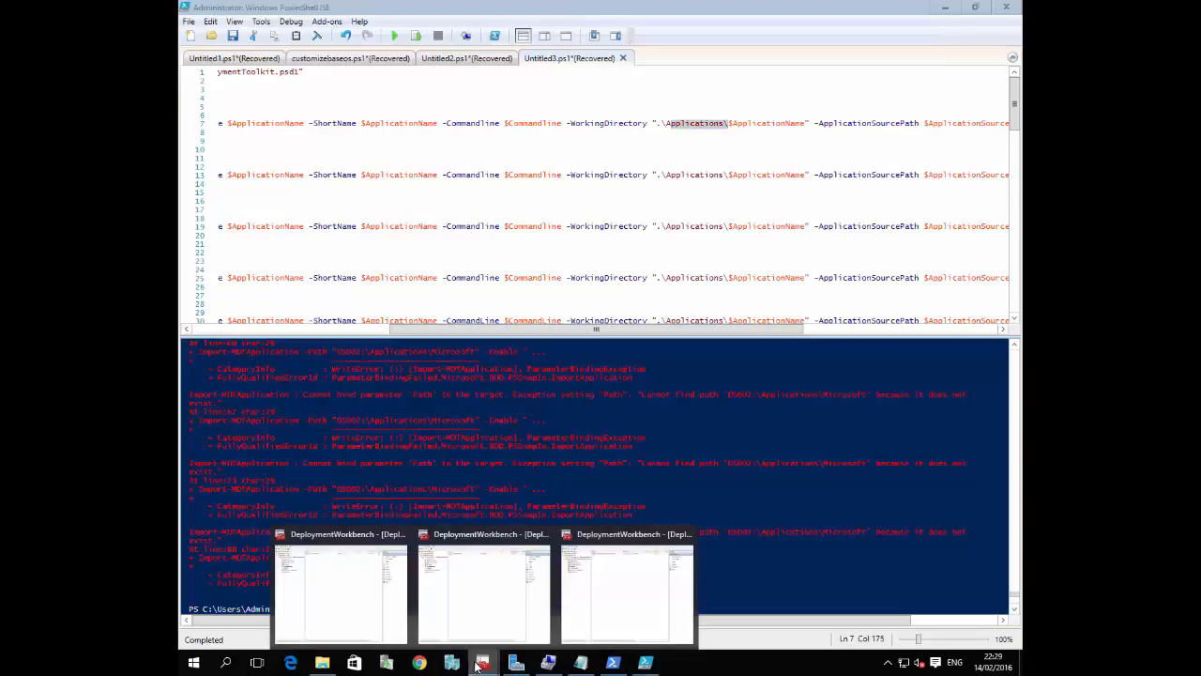
pyautogui.click(604, 572)
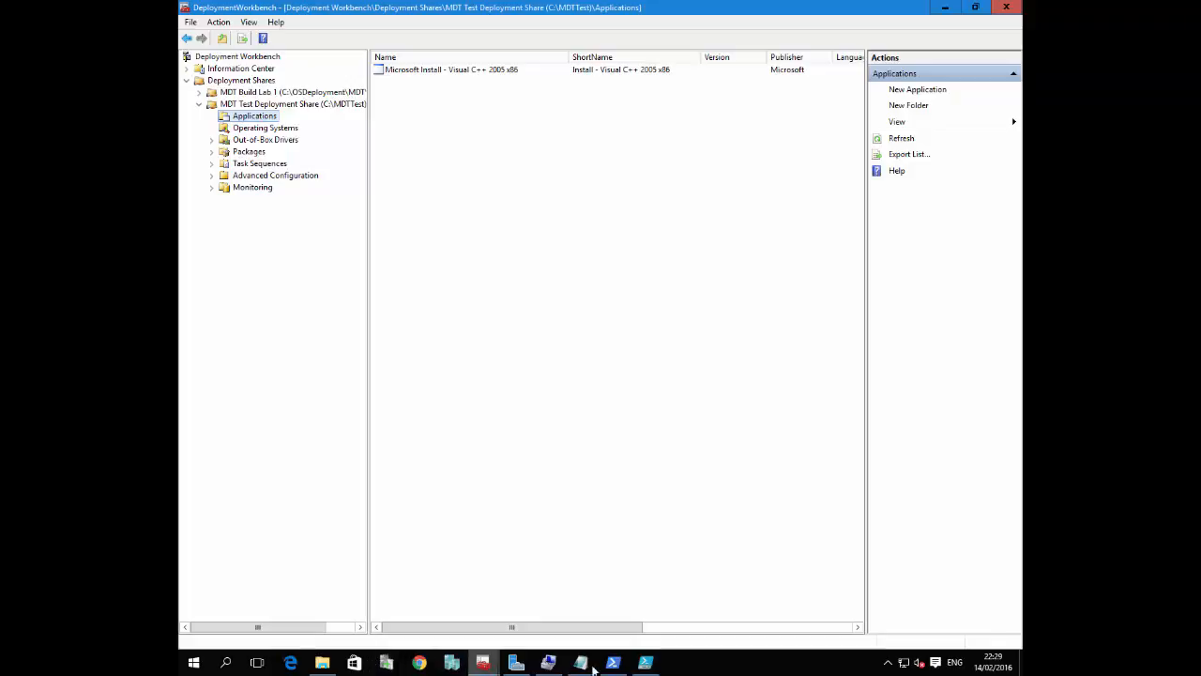
pyautogui.click(645, 662)
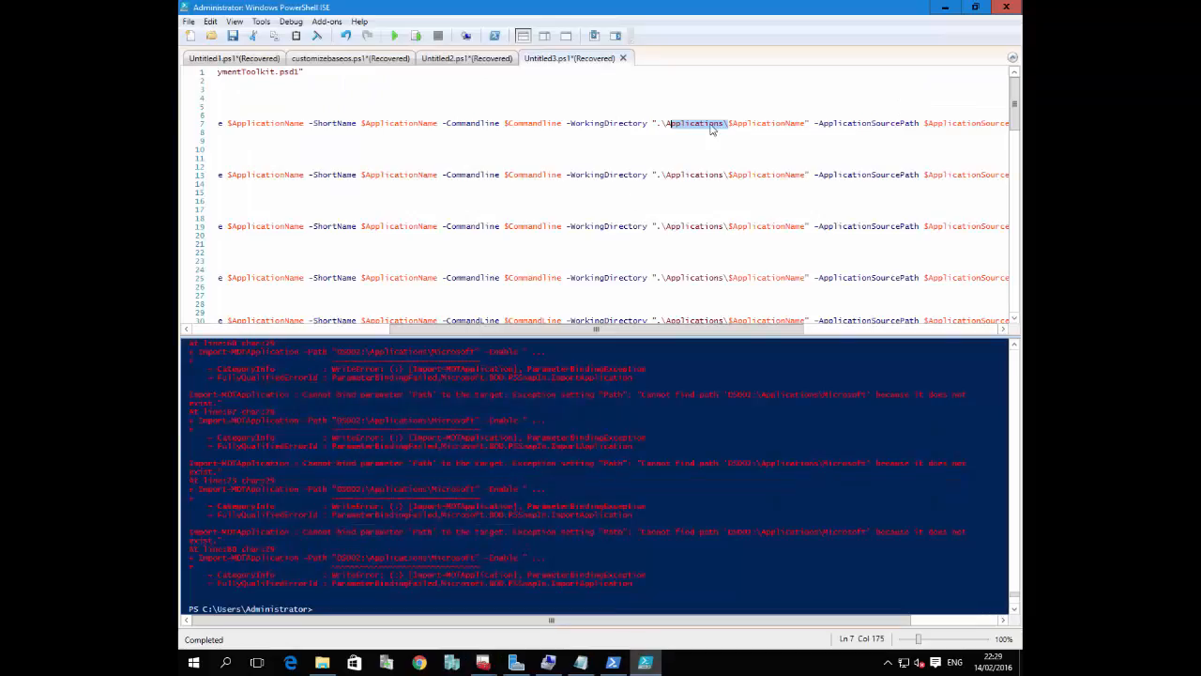
pyautogui.click(383, 331)
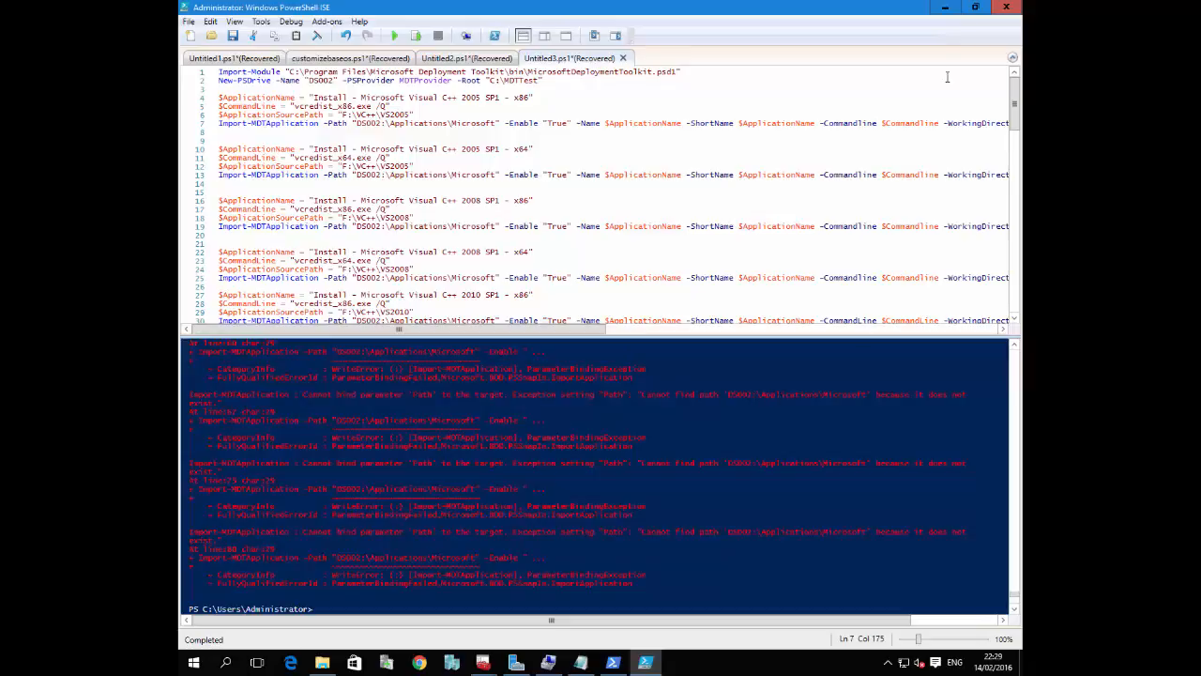
# In Deployment Workbench, create a folder named Microsoft under the MDT Test Deployment Share's Applications and open it
pyautogui.click(945, 6)
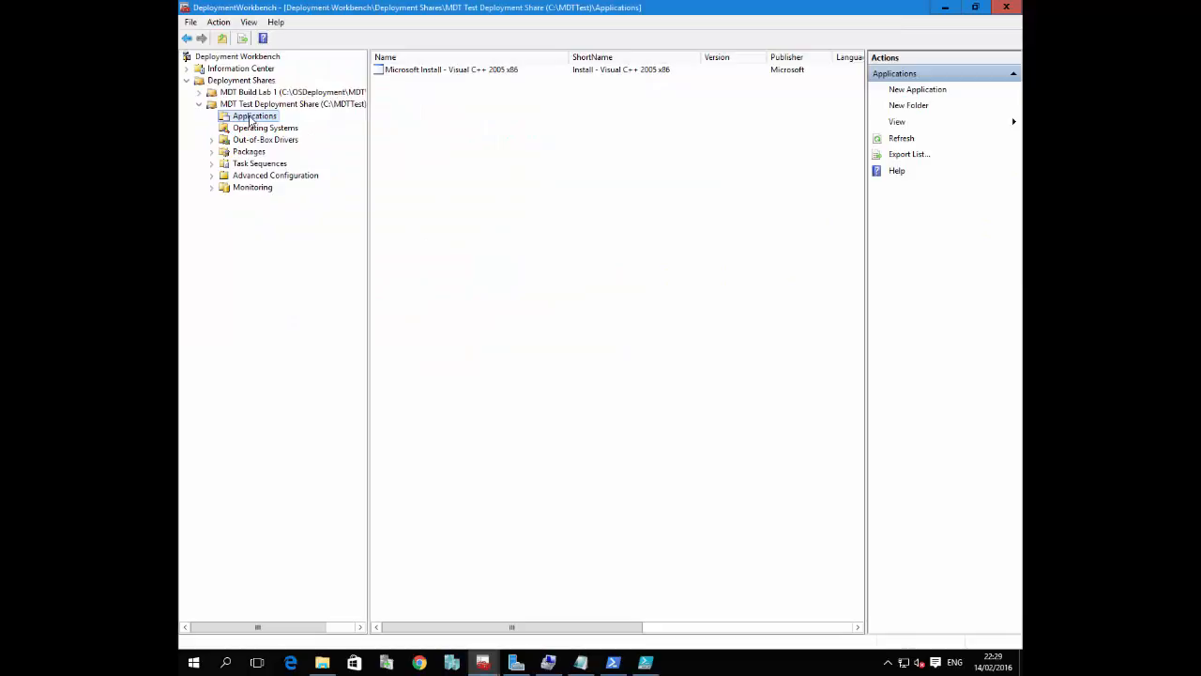
pyautogui.rightClick(252, 120)
pyautogui.click(283, 138)
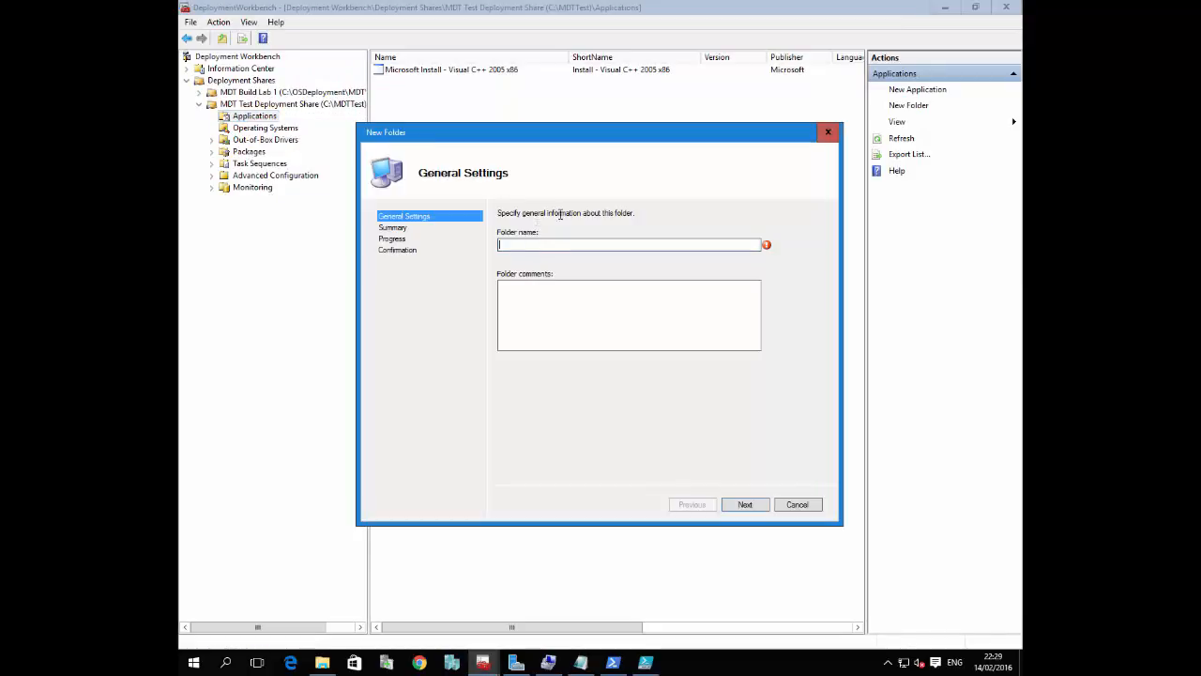
pyautogui.write('Microsoft')
pyautogui.click(749, 505)
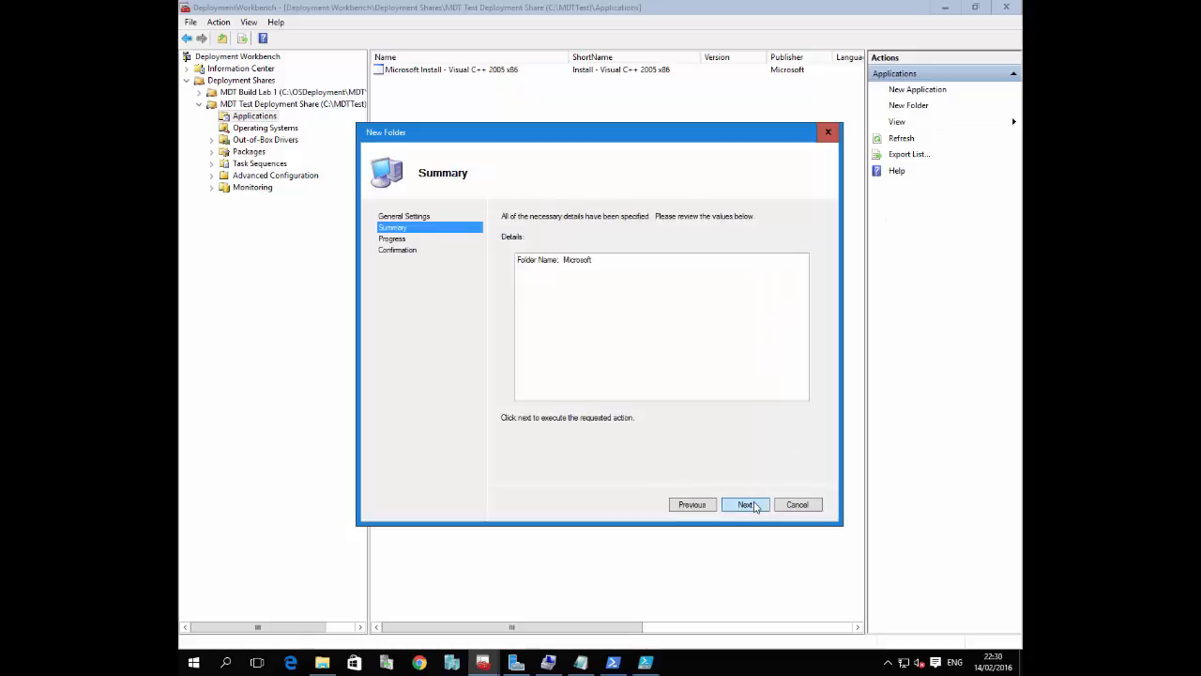
pyautogui.click(749, 505)
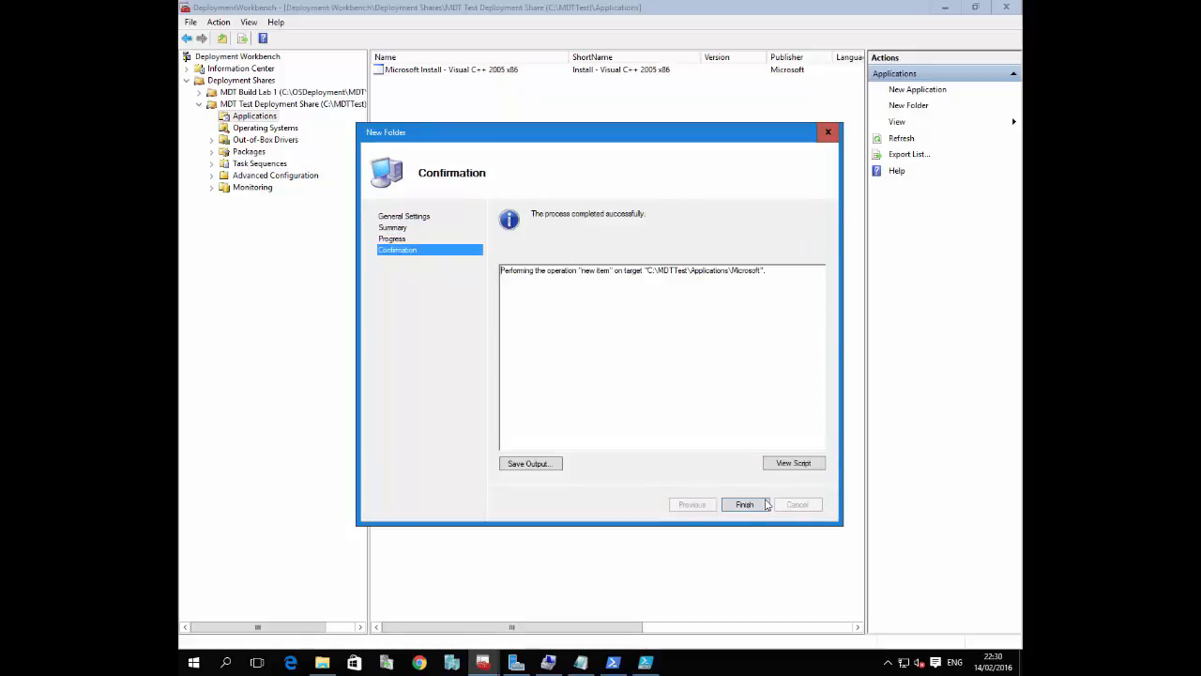
pyautogui.click(762, 505)
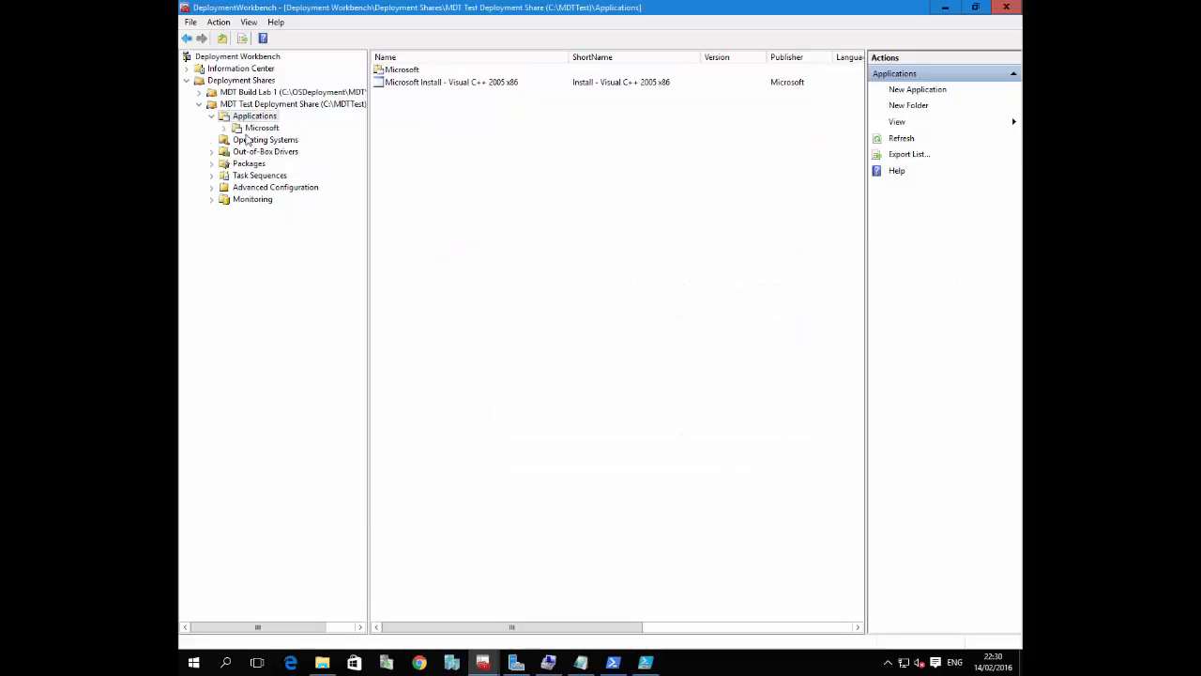
pyautogui.click(247, 129)
# Switch back to PowerShell ISE and run the whole application import script again
pyautogui.click(944, 8)
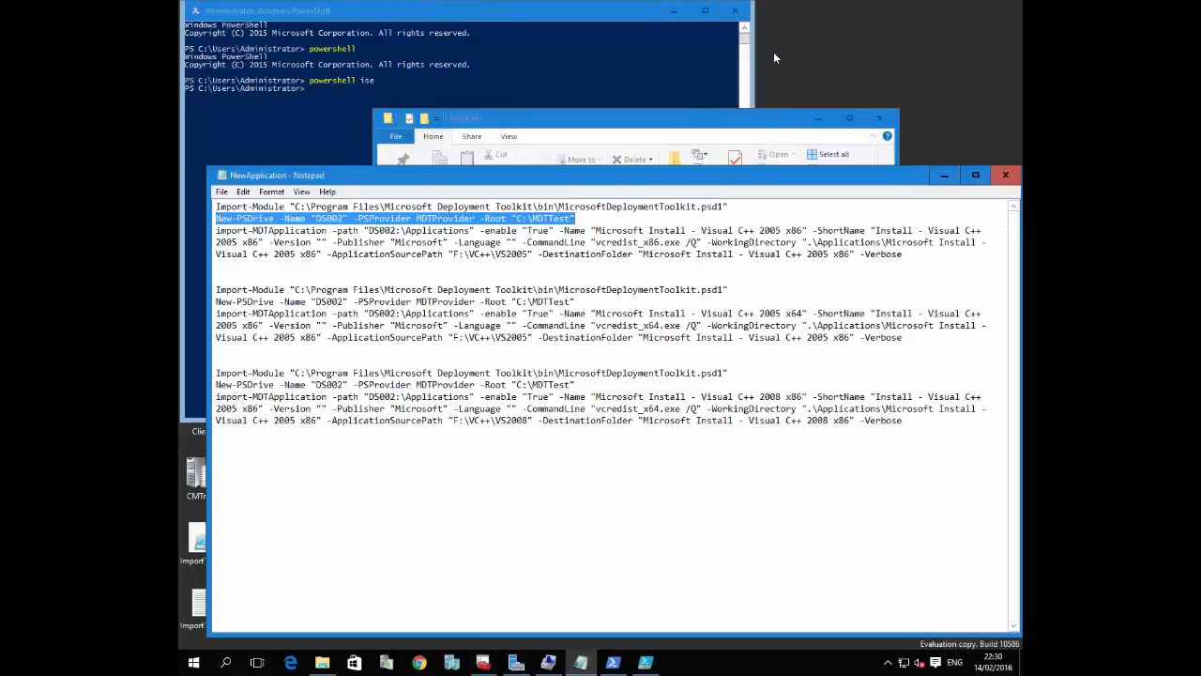
pyautogui.click(644, 661)
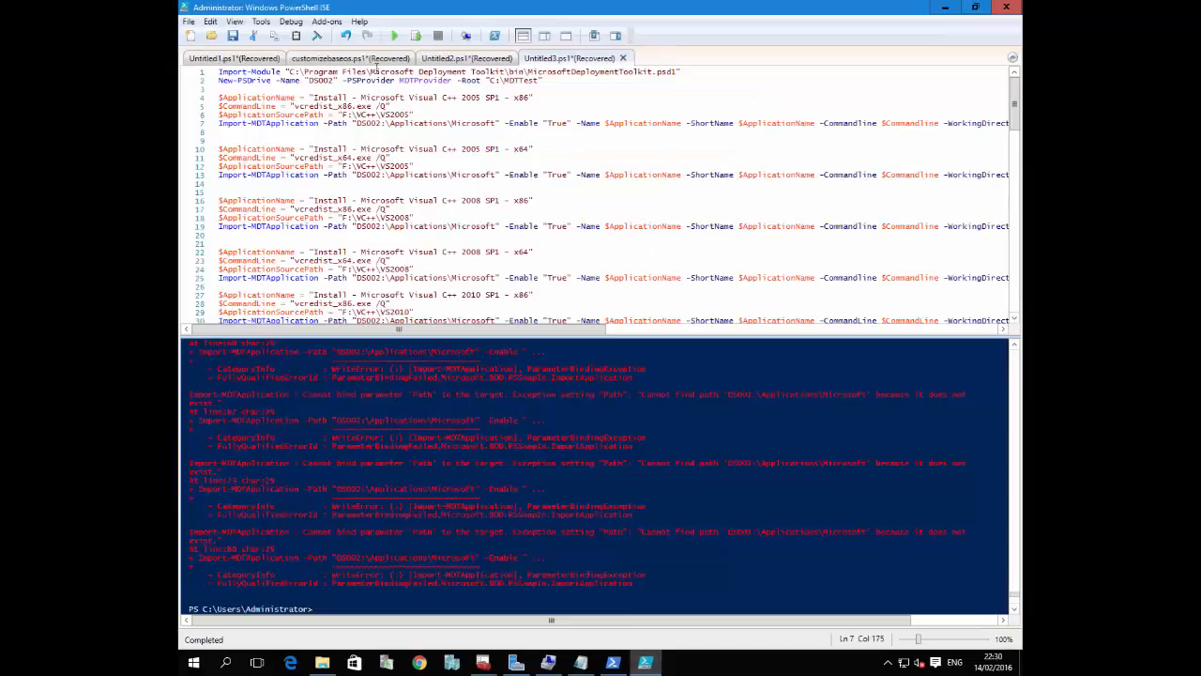
pyautogui.click(395, 36)
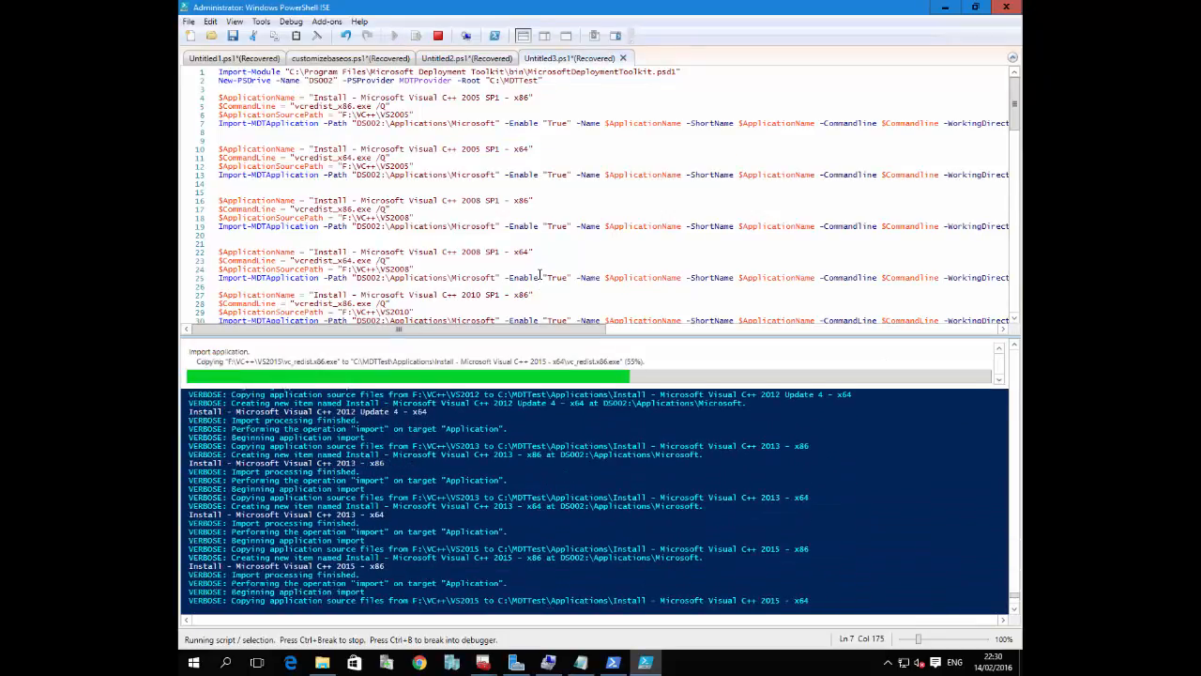
# Return to Deployment Workbench, refresh the Microsoft applications folder and widen the ShortName column to review the imported applications
pyautogui.click(945, 7)
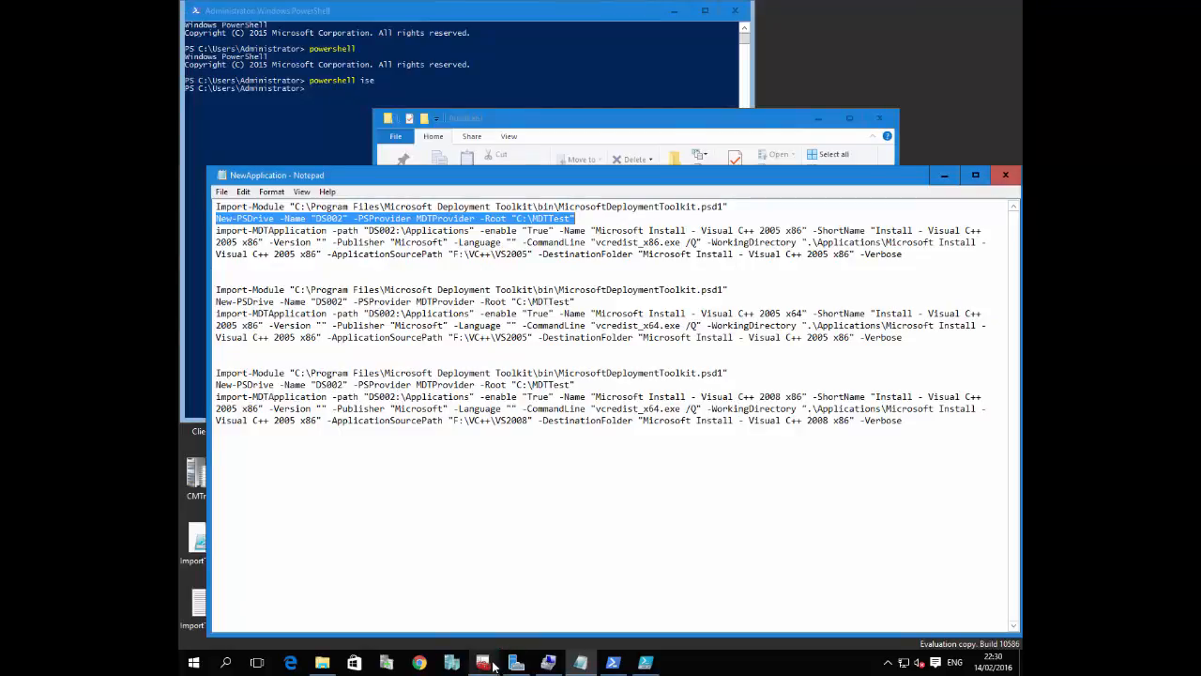
pyautogui.moveTo(480, 662)
pyautogui.click(600, 582)
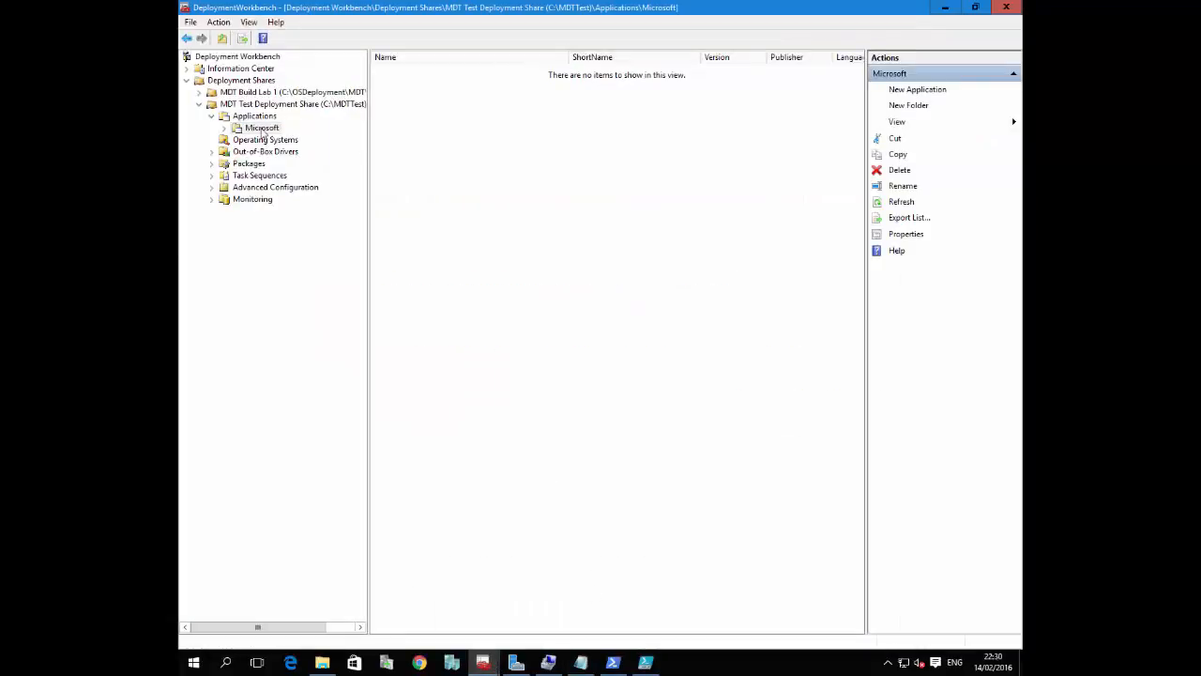
pyautogui.rightClick(262, 129)
pyautogui.click(297, 242)
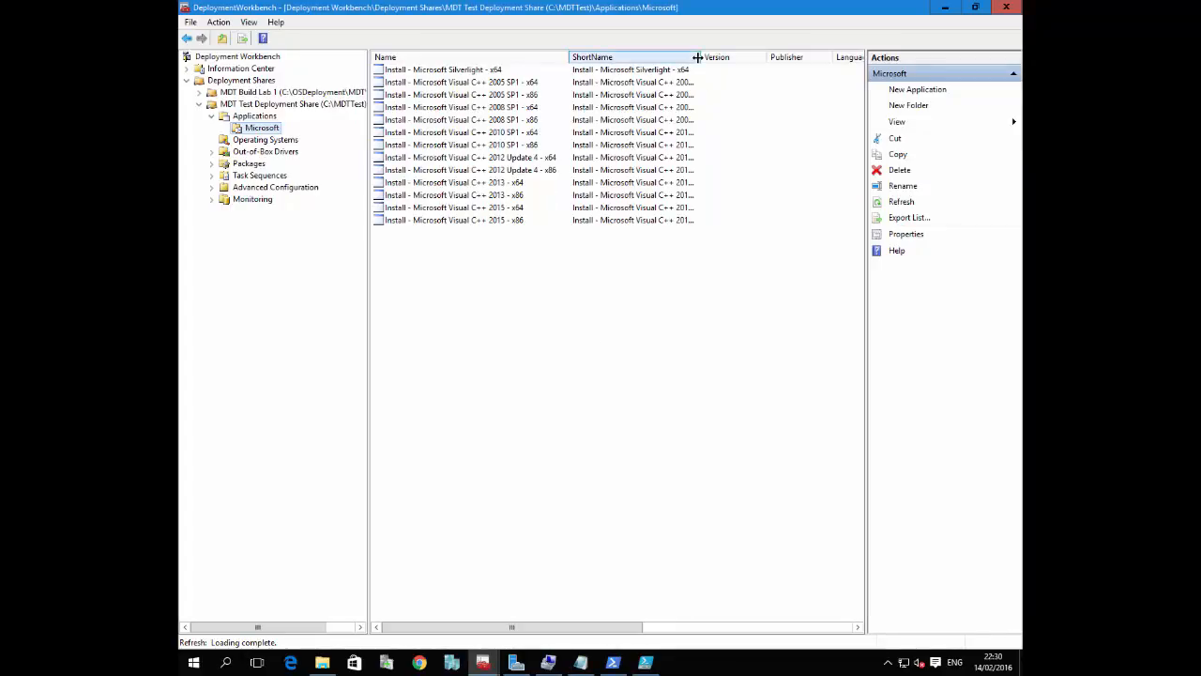
pyautogui.moveTo(700, 54); pyautogui.dragTo(740, 54)
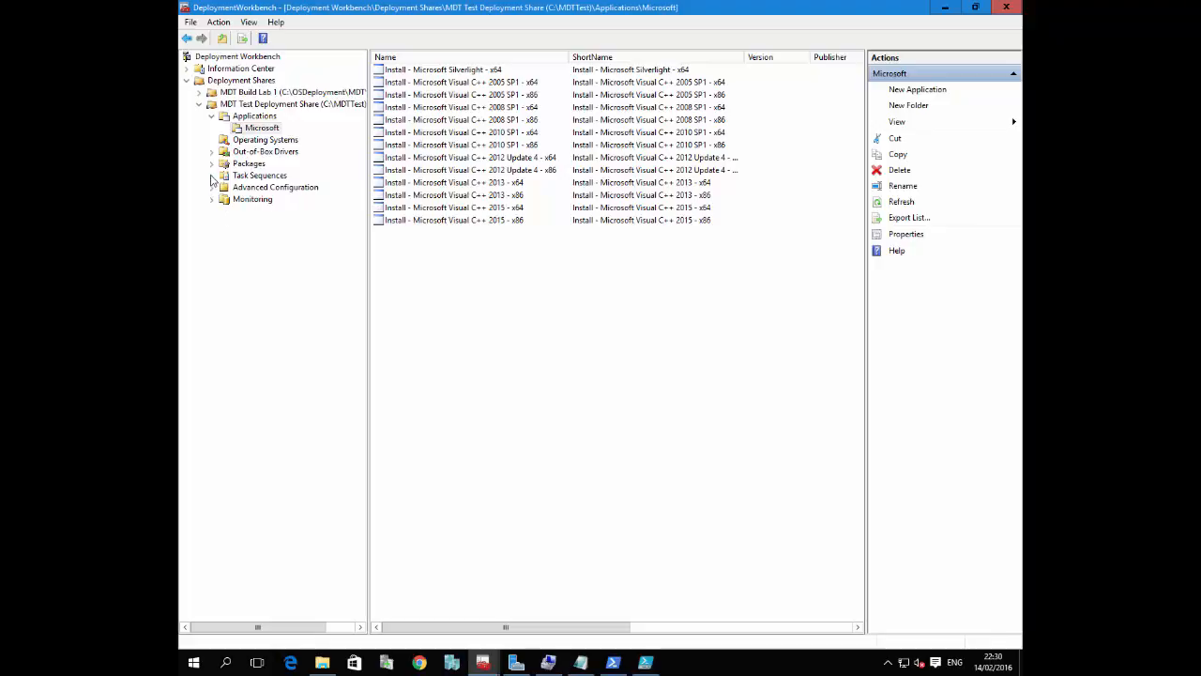
# Start a new task sequence in the MDT Test Deployment Share with ID REF001 and name "Windows 10 Ref Image"
pyautogui.click(254, 165)
pyautogui.click(258, 175)
pyautogui.rightClick(259, 177)
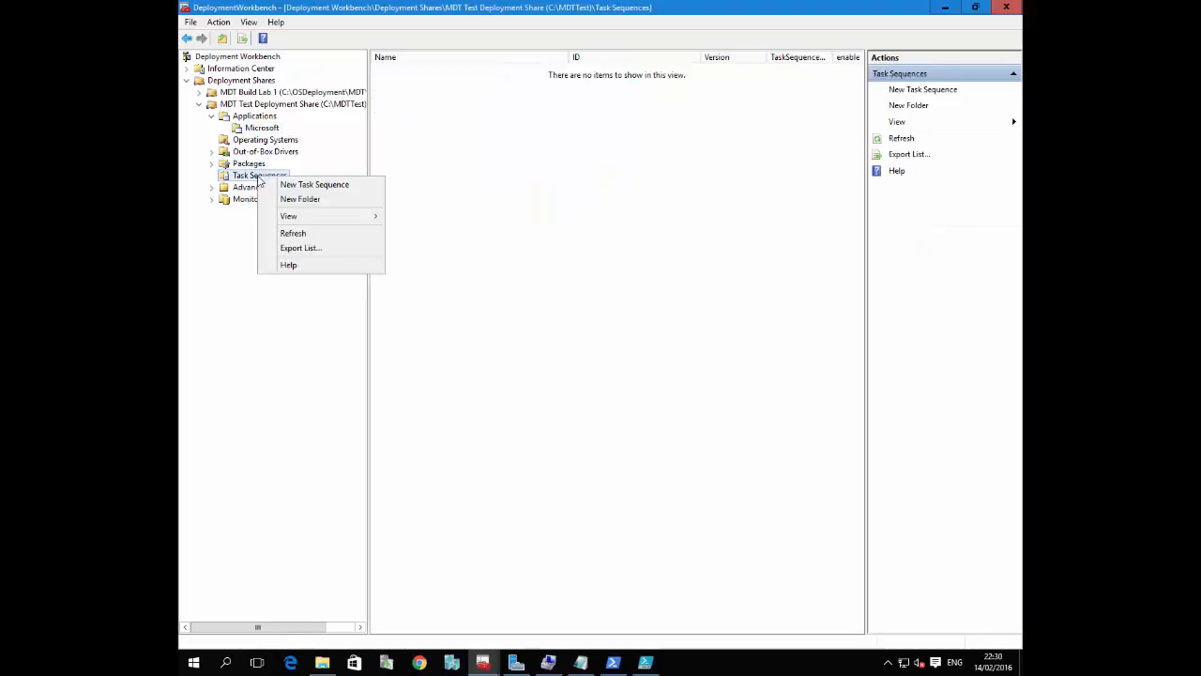
pyautogui.click(315, 185)
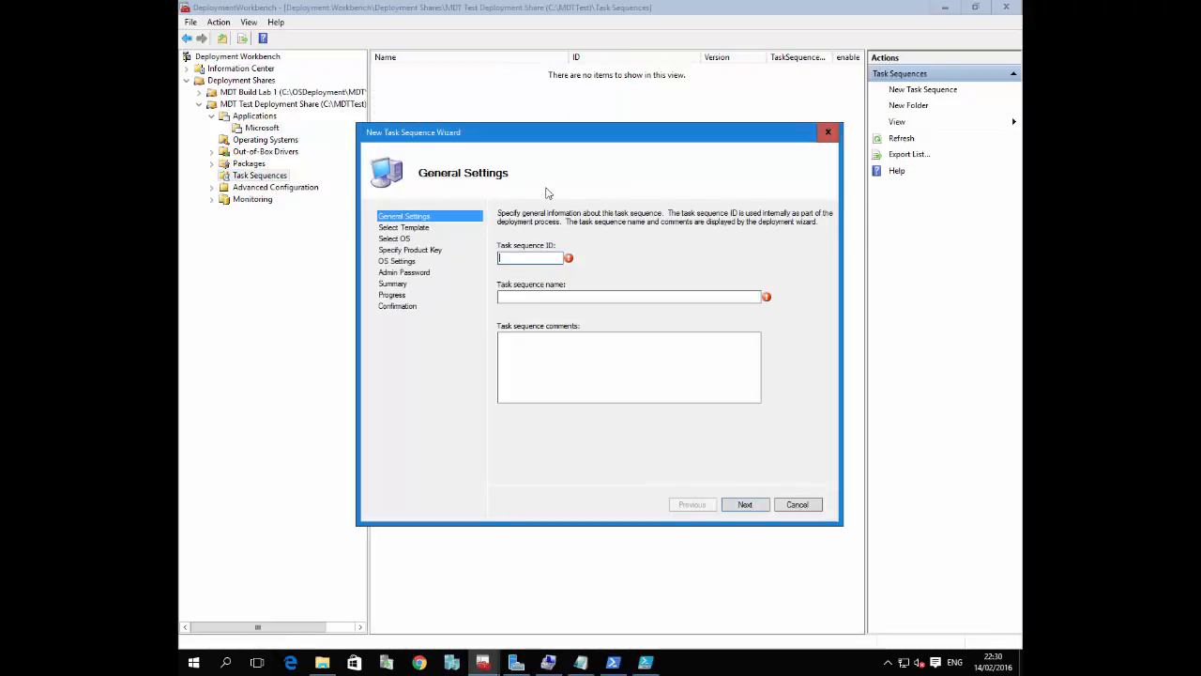
pyautogui.write('001')
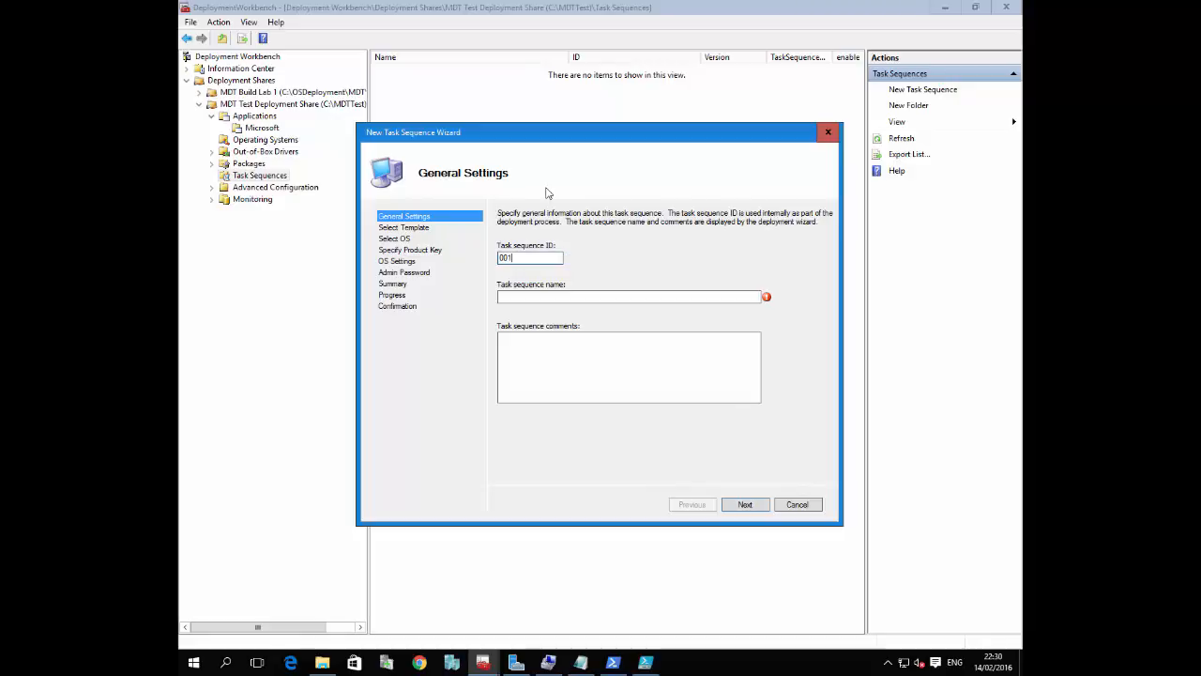
pyautogui.write('REF')
pyautogui.click(606, 295)
pyautogui.write('Windows')
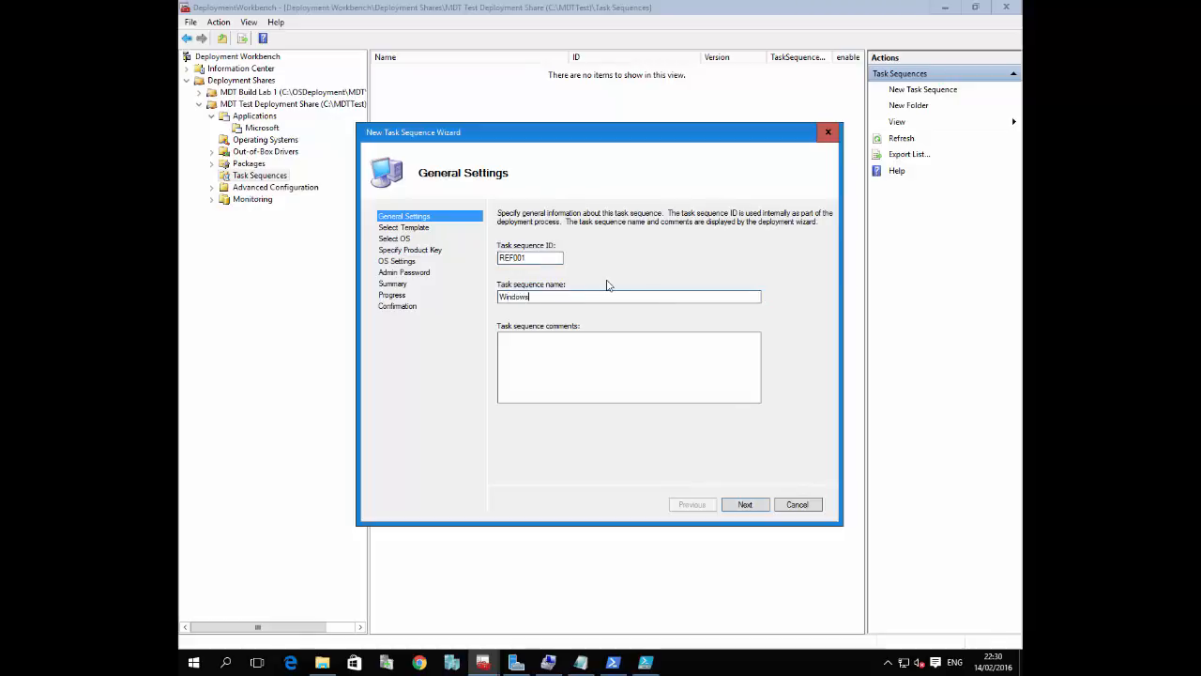
pyautogui.write(' 10 Ref Image')
pyautogui.click(740, 506)
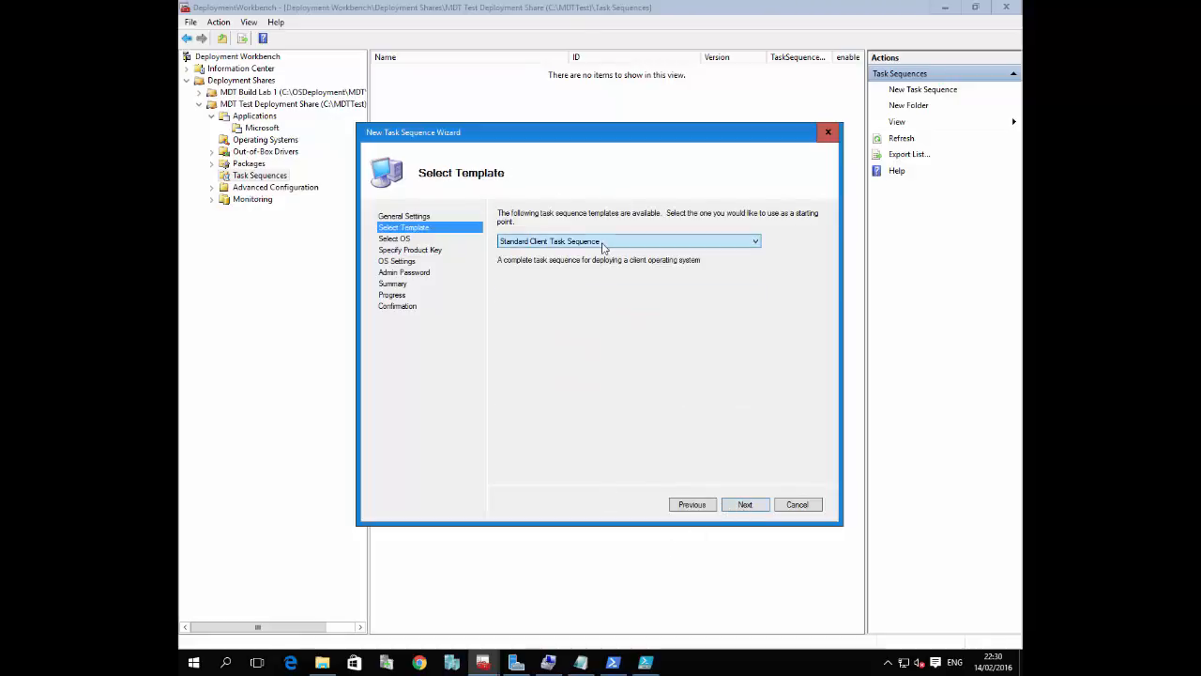
# Choose the Standard Client Task Sequence template and the Windows 10 1511 - TH2 operating system, without specifying a product key
pyautogui.click(605, 241)
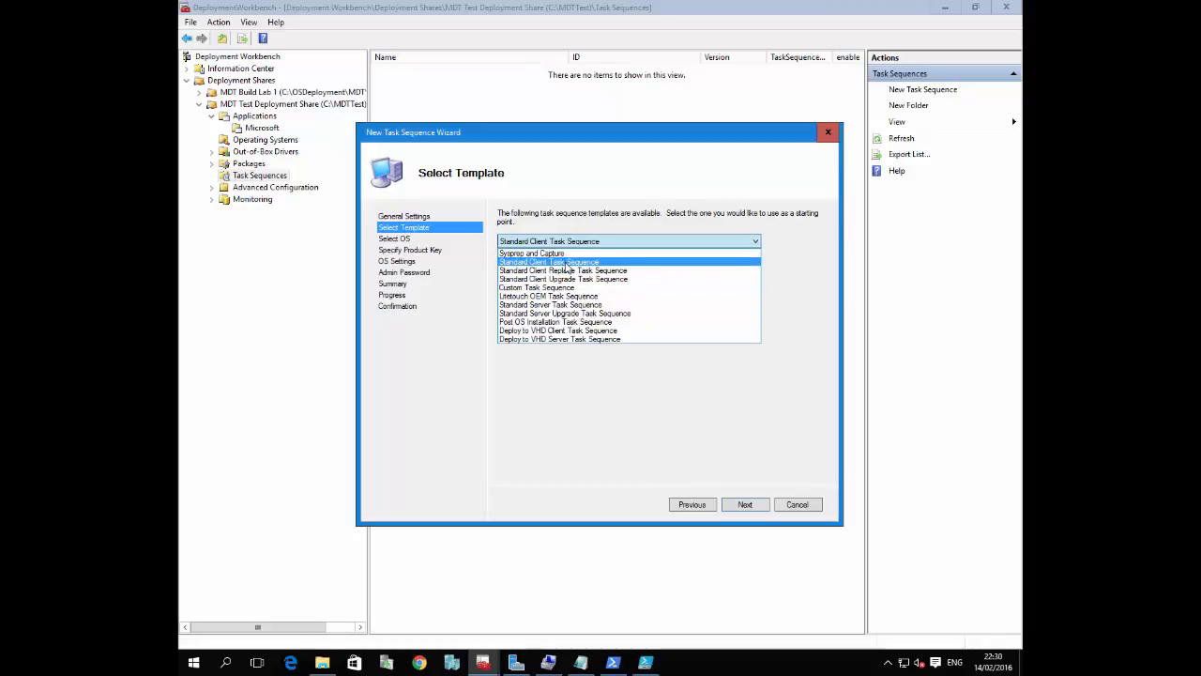
pyautogui.click(567, 266)
pyautogui.click(743, 506)
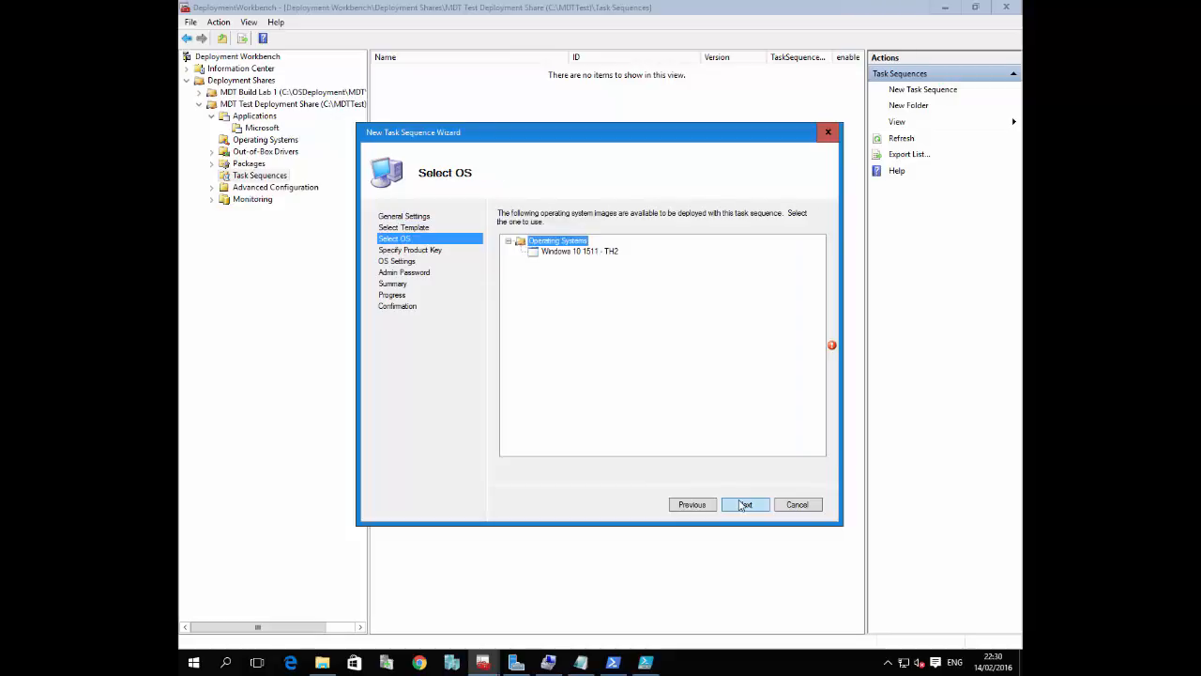
pyautogui.click(570, 251)
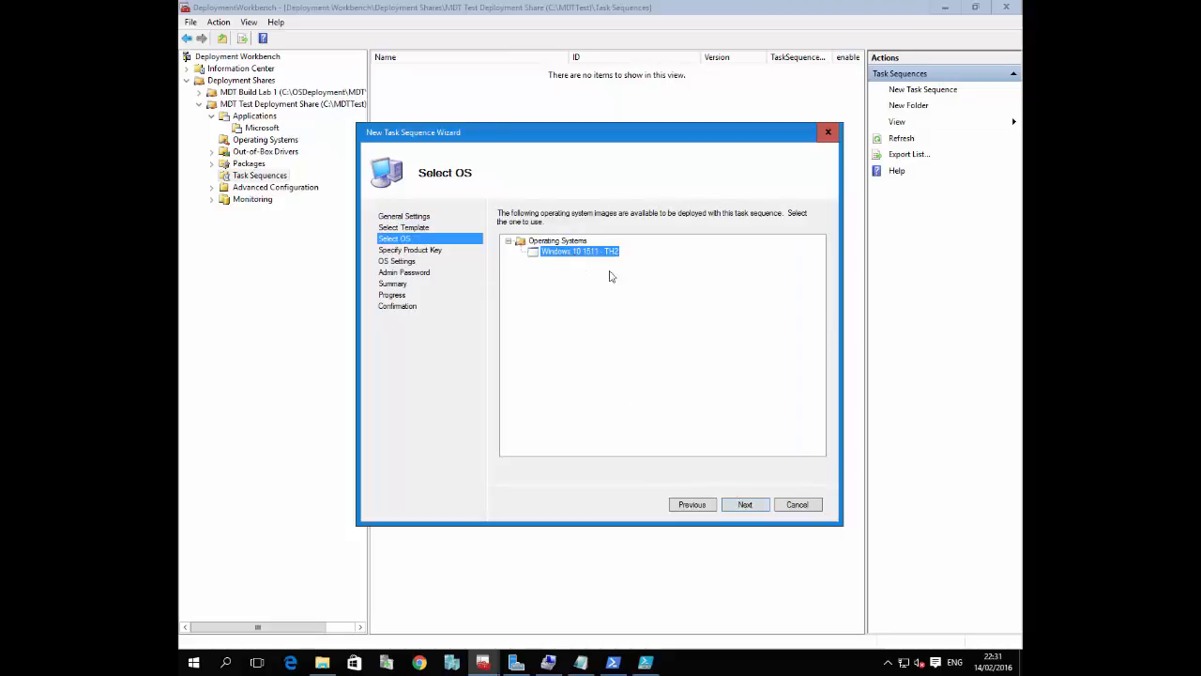
pyautogui.click(745, 505)
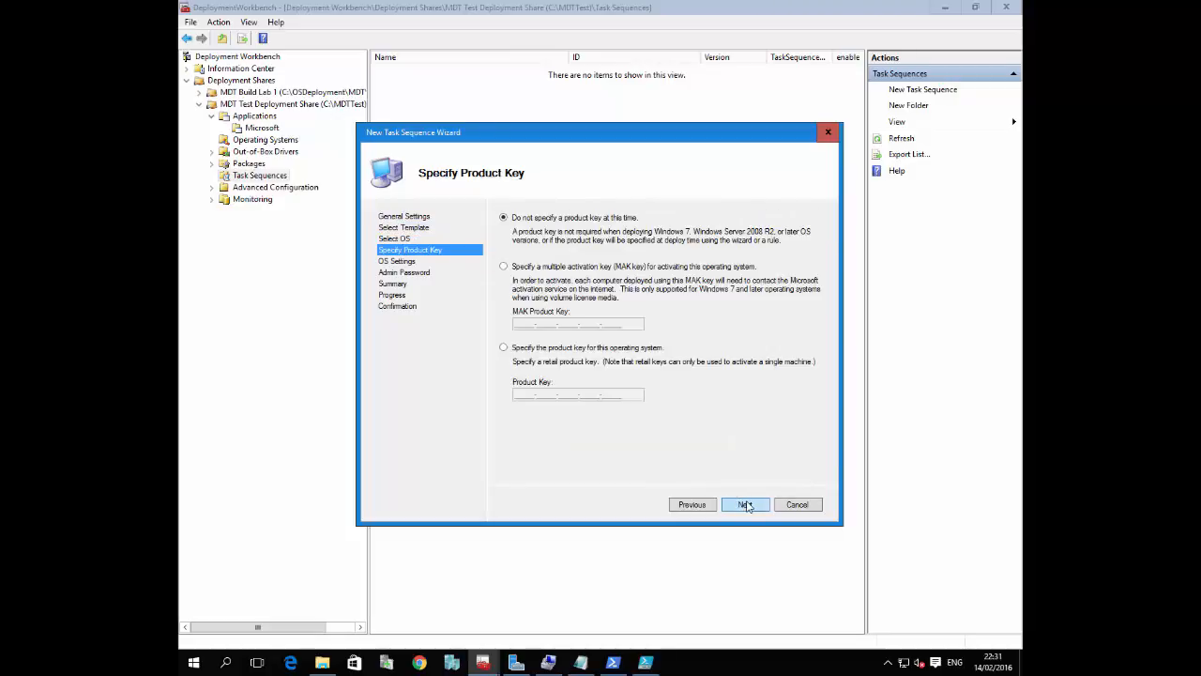
pyautogui.click(745, 505)
pyautogui.click(745, 505)
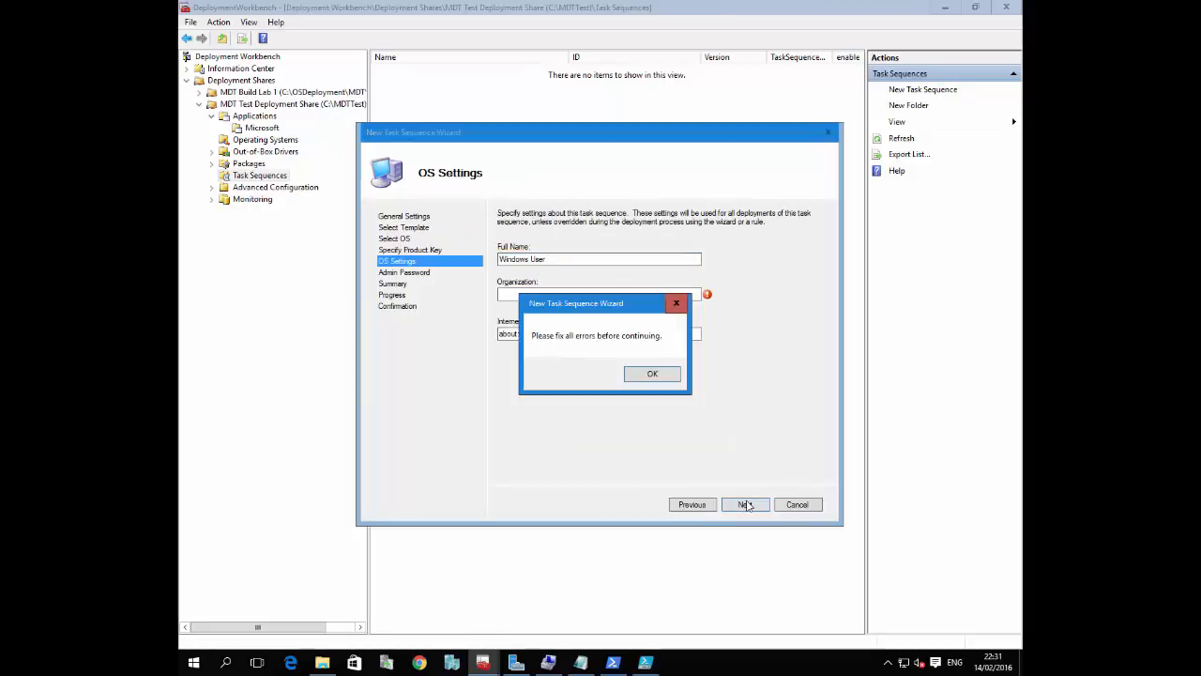
# Dismiss the error and enter "Lightbulb" as the organization in the task sequence's OS settings
pyautogui.click(662, 375)
pyautogui.click(610, 297)
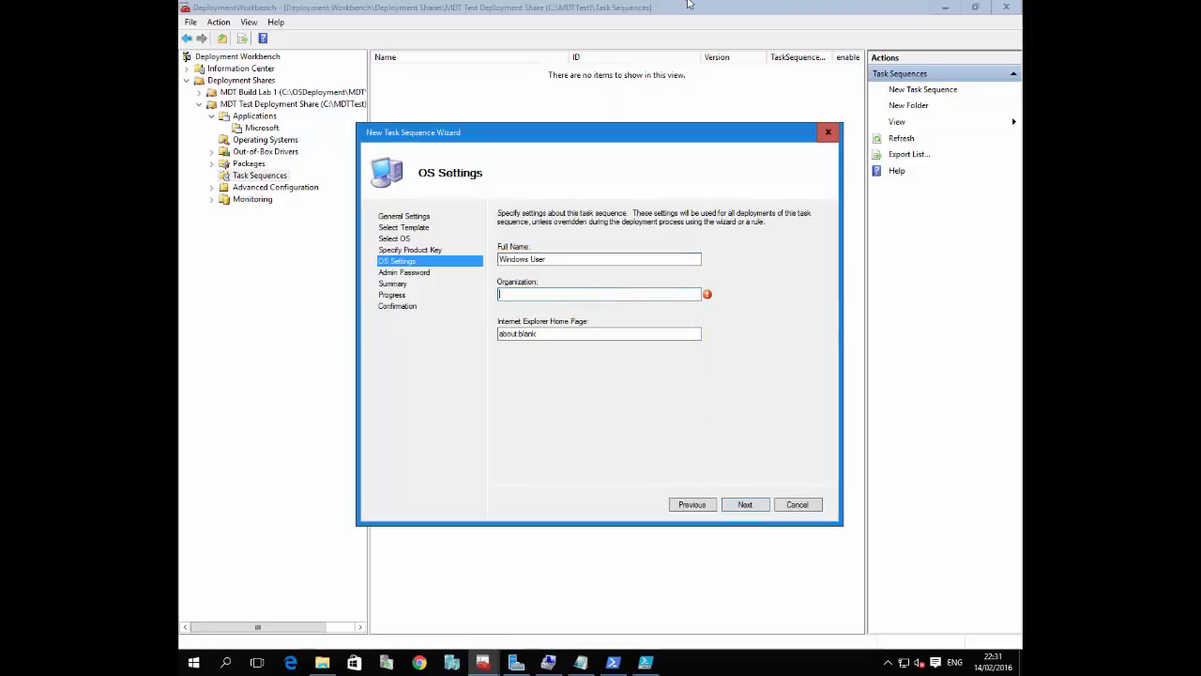
pyautogui.write('Lightbul')
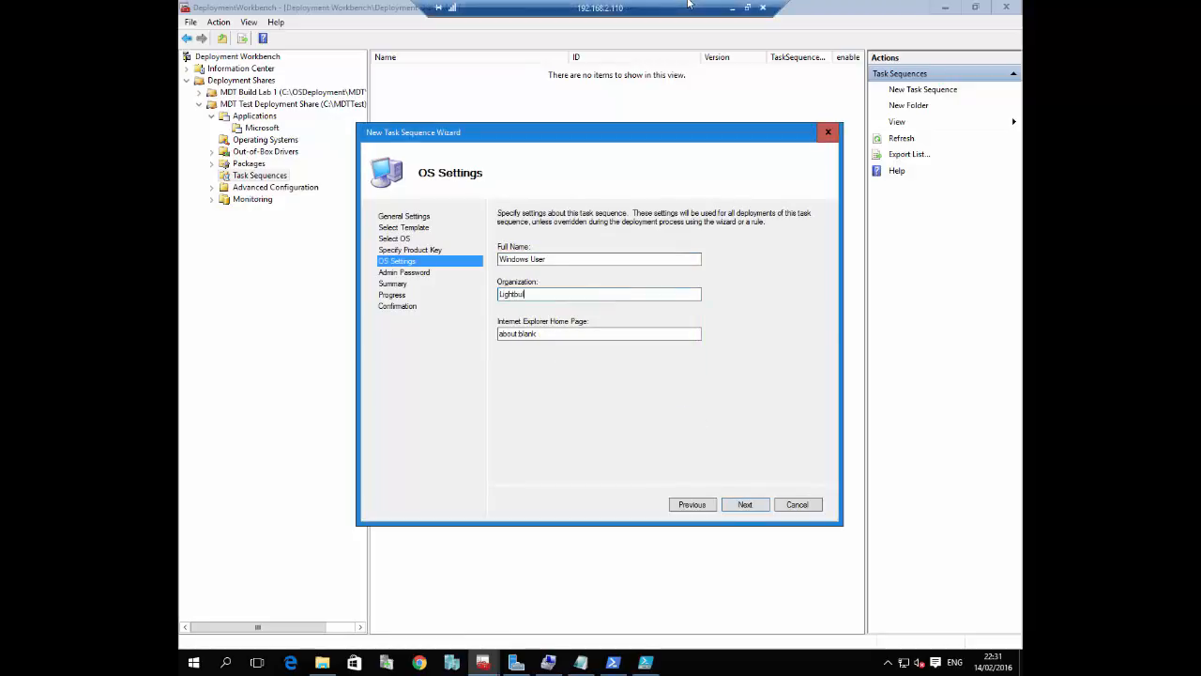
pyautogui.write('b')
pyautogui.click(745, 505)
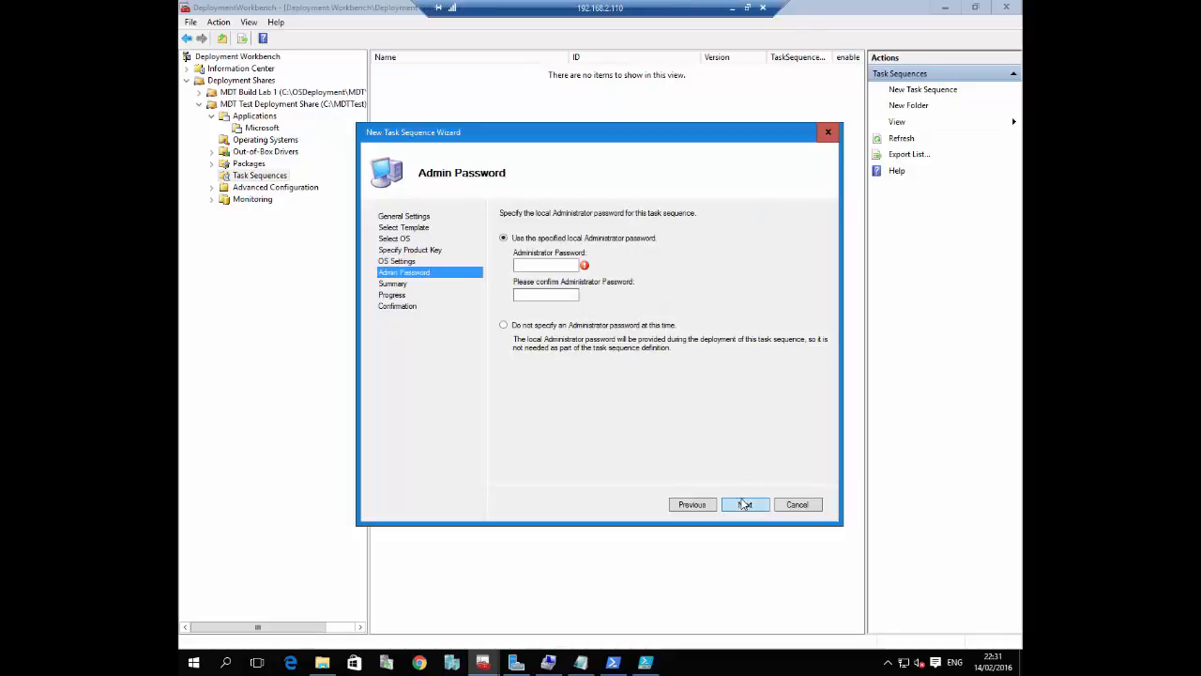
# Choose not to specify an Administrator password at this time and finish creating the task sequence
pyautogui.click(547, 327)
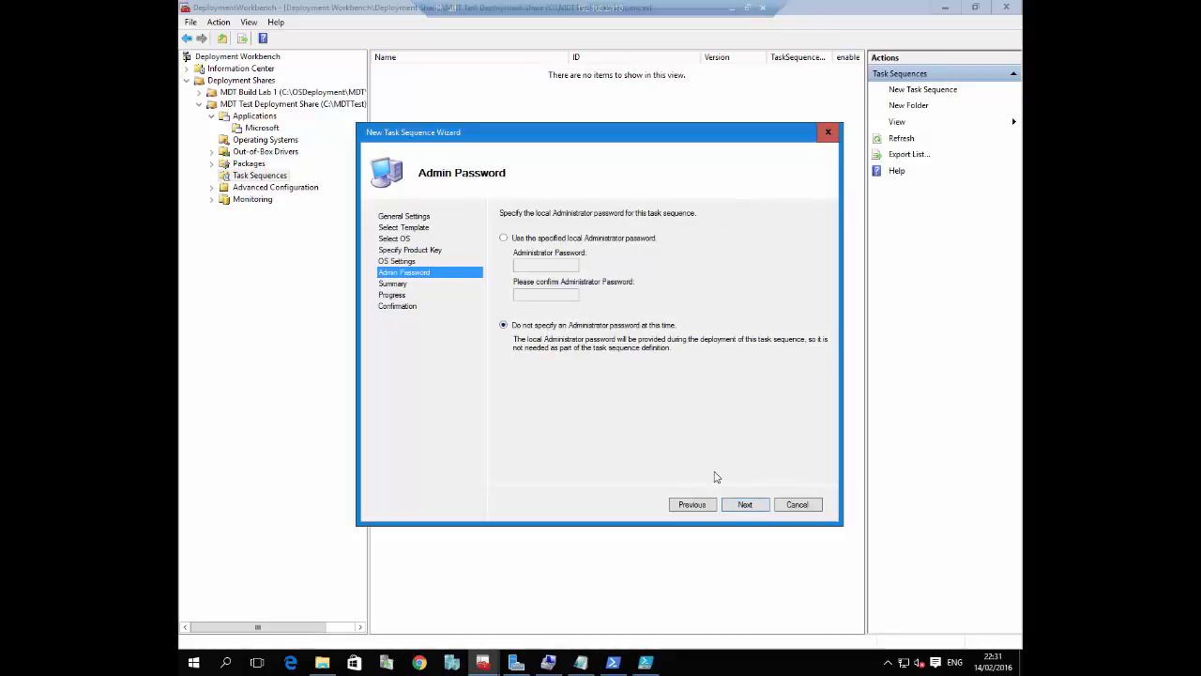
pyautogui.click(746, 505)
pyautogui.click(747, 505)
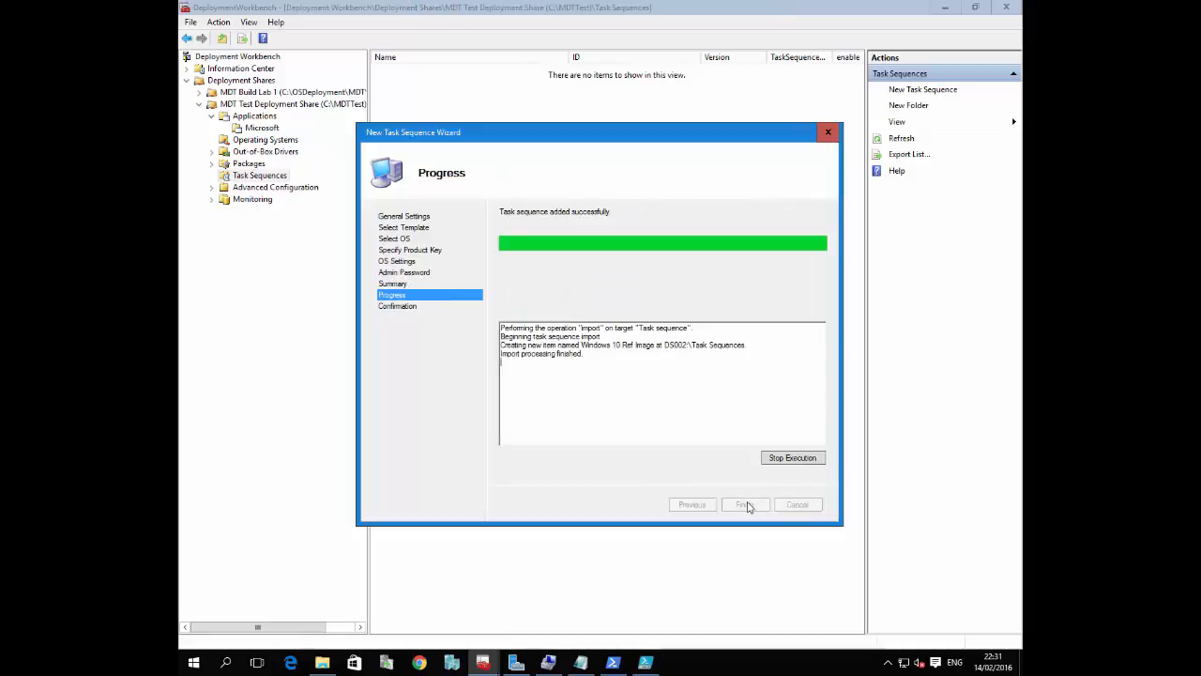
pyautogui.click(761, 505)
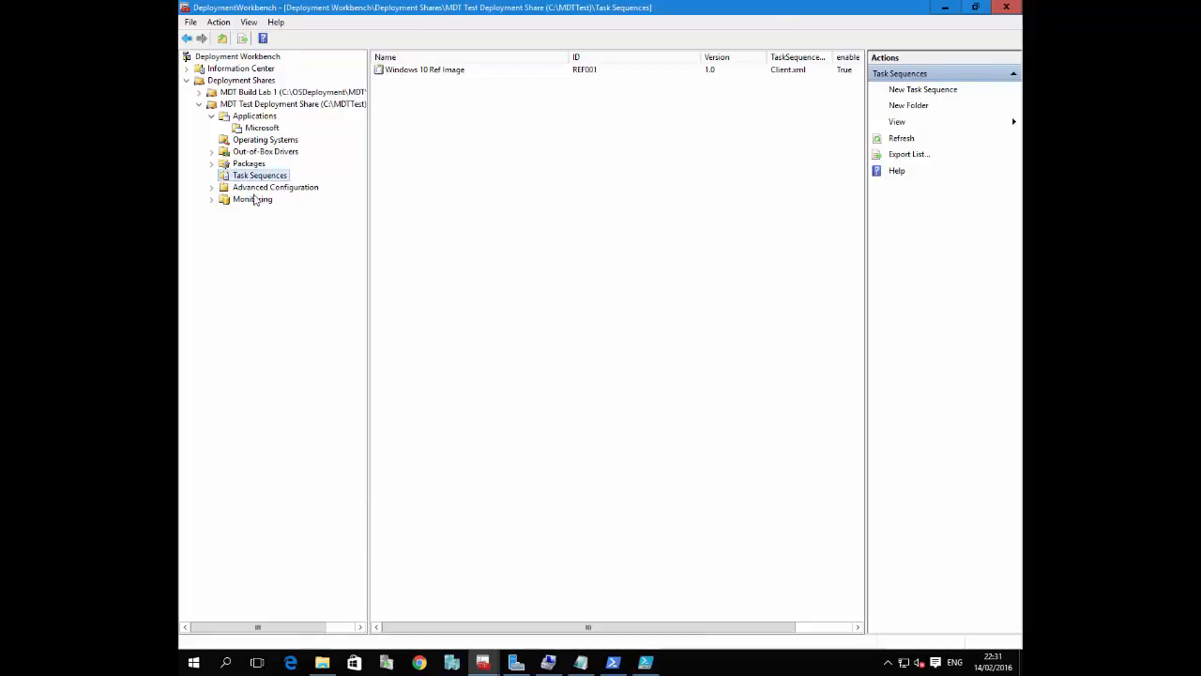
# Review the Windows 10 Ref Image task sequence's State Restore steps, including Windows Update, Install Applications and the Imaging subgroups, without changing anything
pyautogui.rightClick(416, 70)
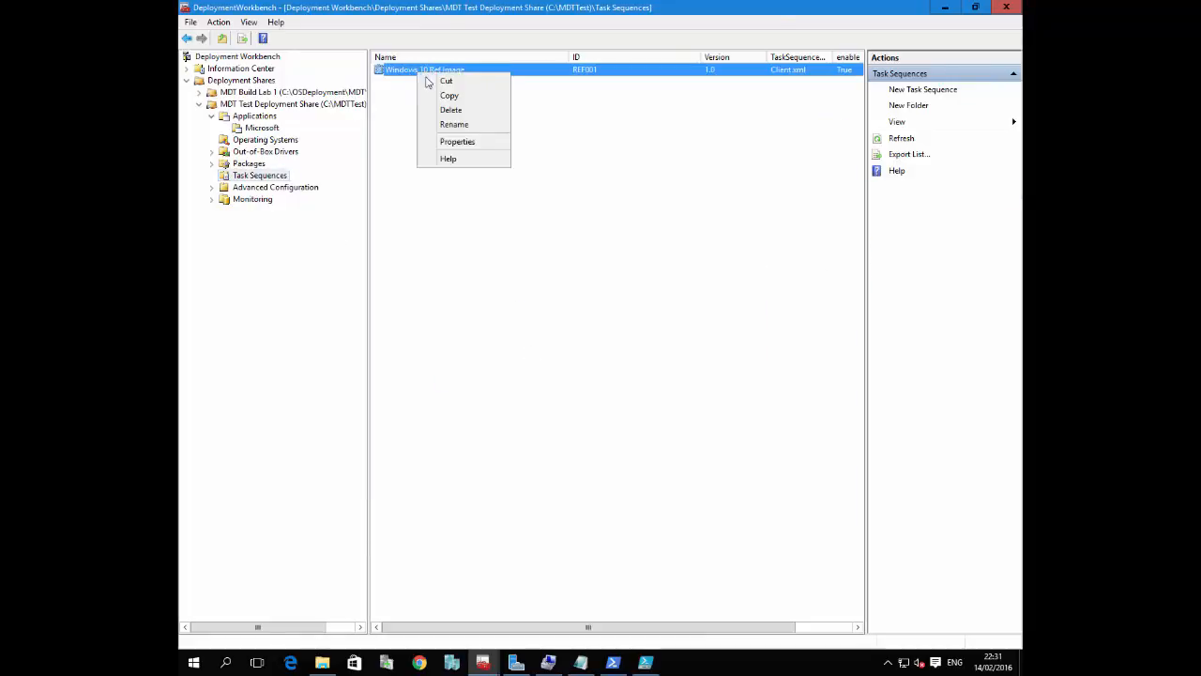
pyautogui.click(473, 143)
pyautogui.click(430, 140)
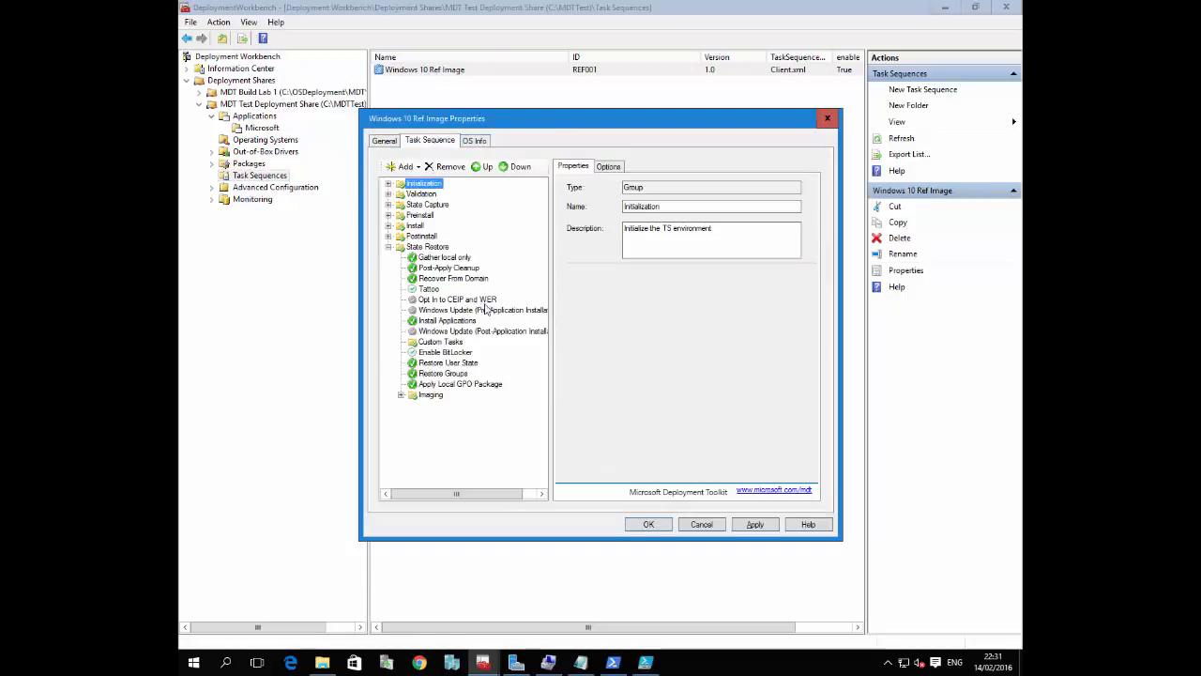
pyautogui.click(484, 313)
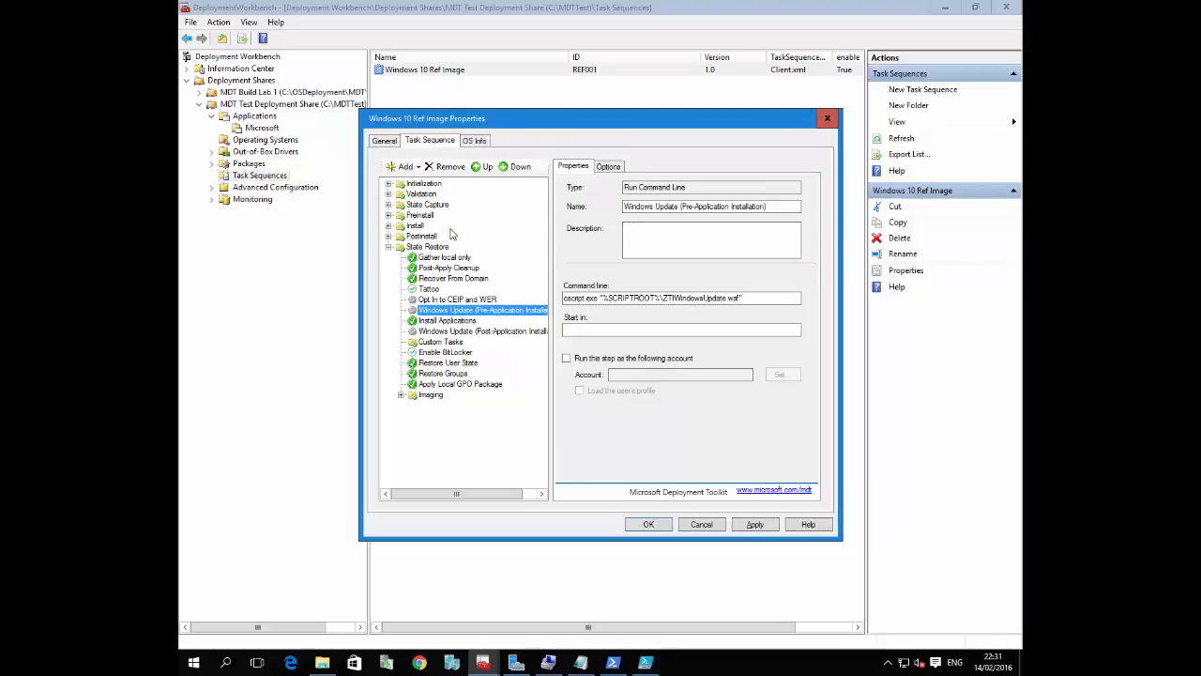
pyautogui.click(445, 320)
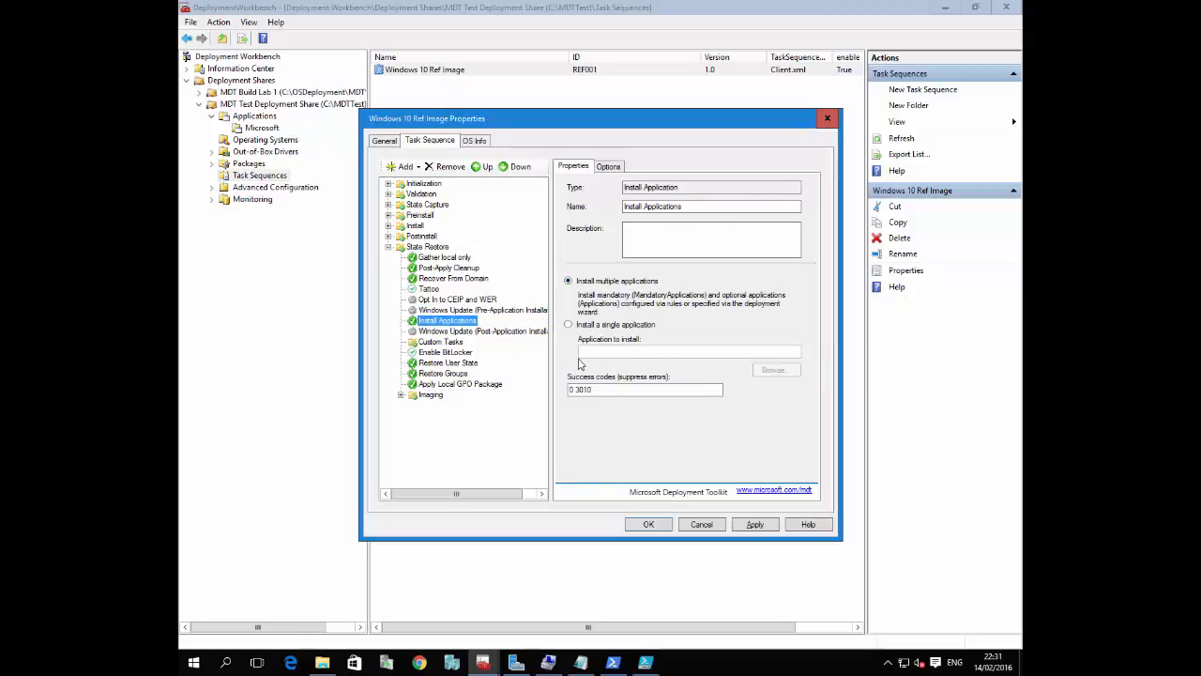
pyautogui.click(402, 395)
pyautogui.click(413, 416)
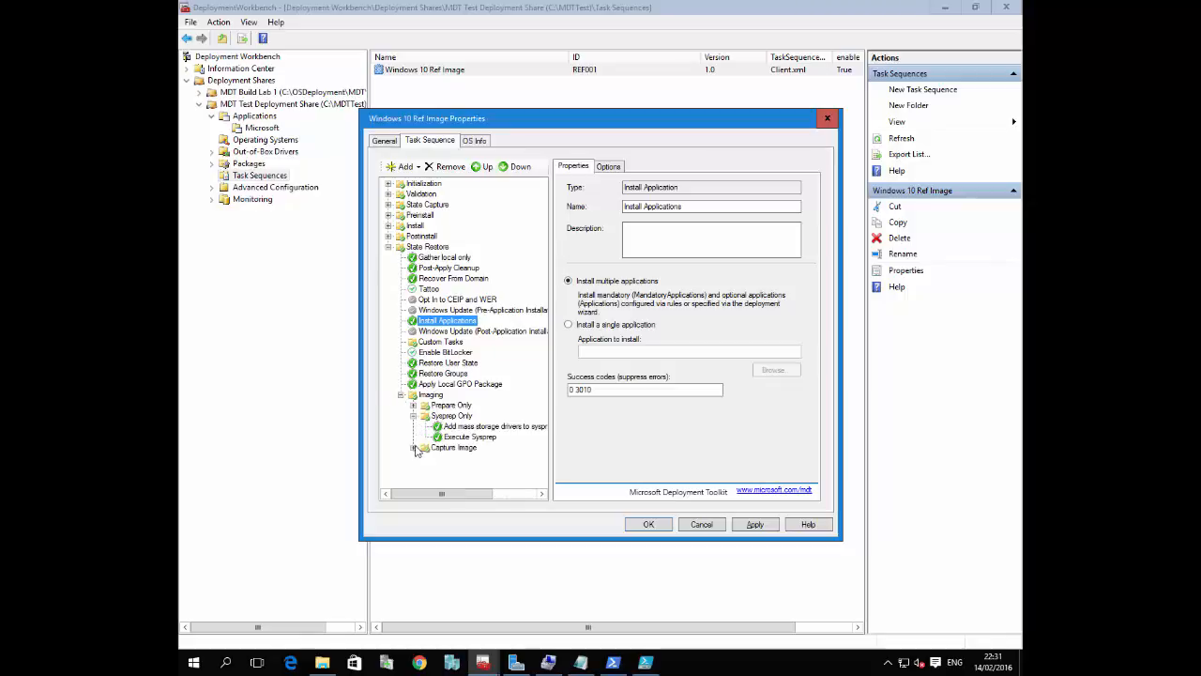
pyautogui.click(413, 447)
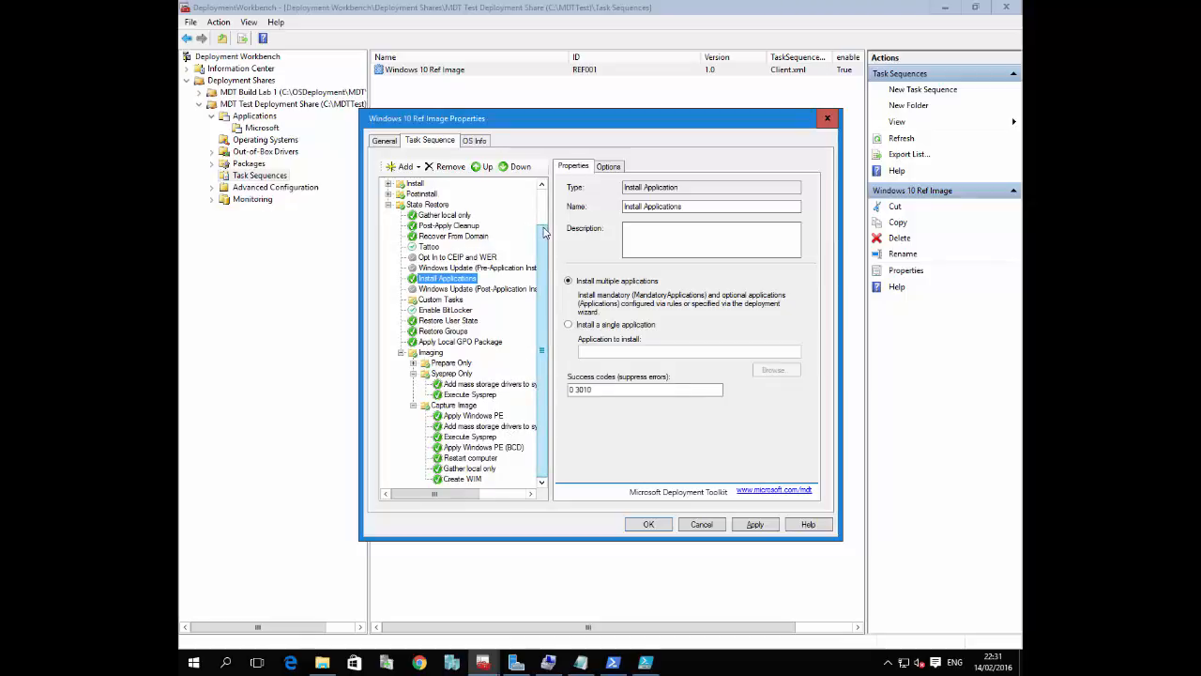
pyautogui.click(826, 120)
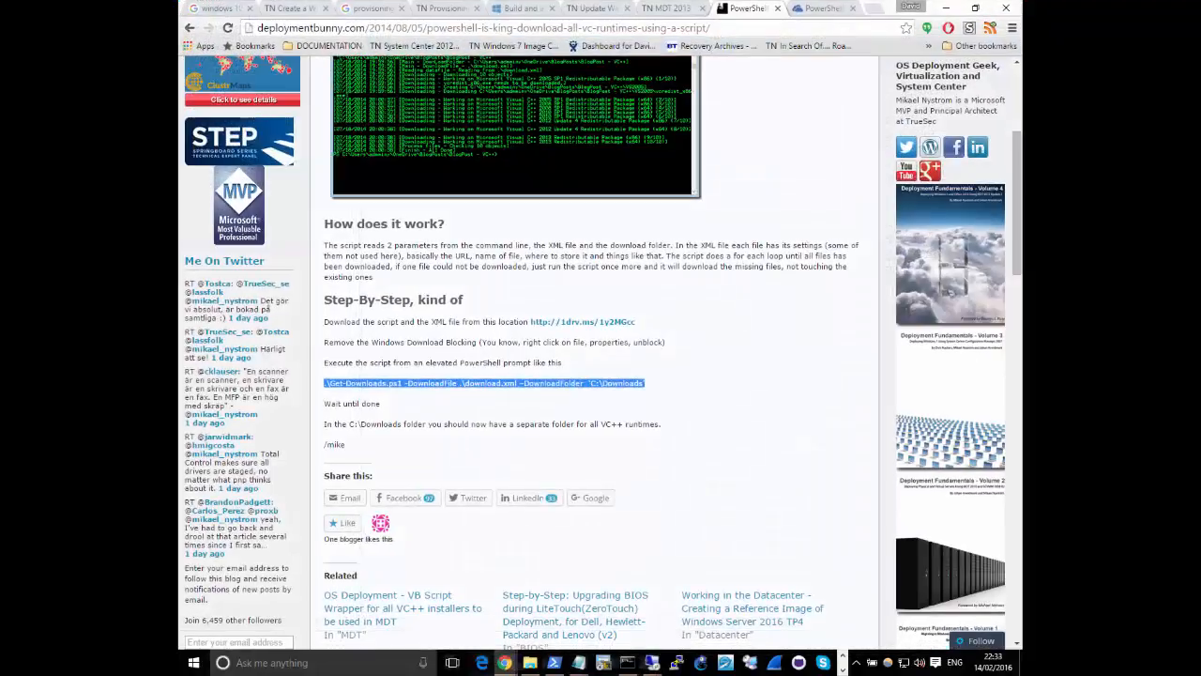
# Search the web for "laps" in Chrome and open Microsoft's Local Administrator Password Solution download page in a new tab
pyautogui.click(872, 8)
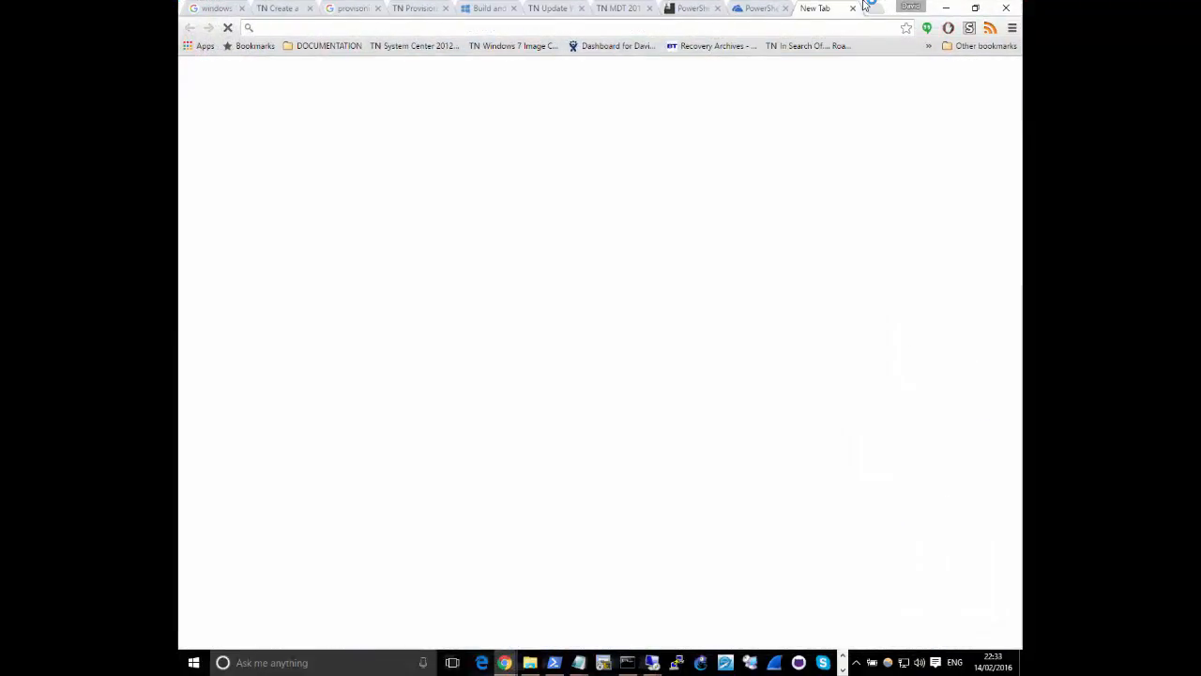
pyautogui.write('laps')
pyautogui.press('Return')
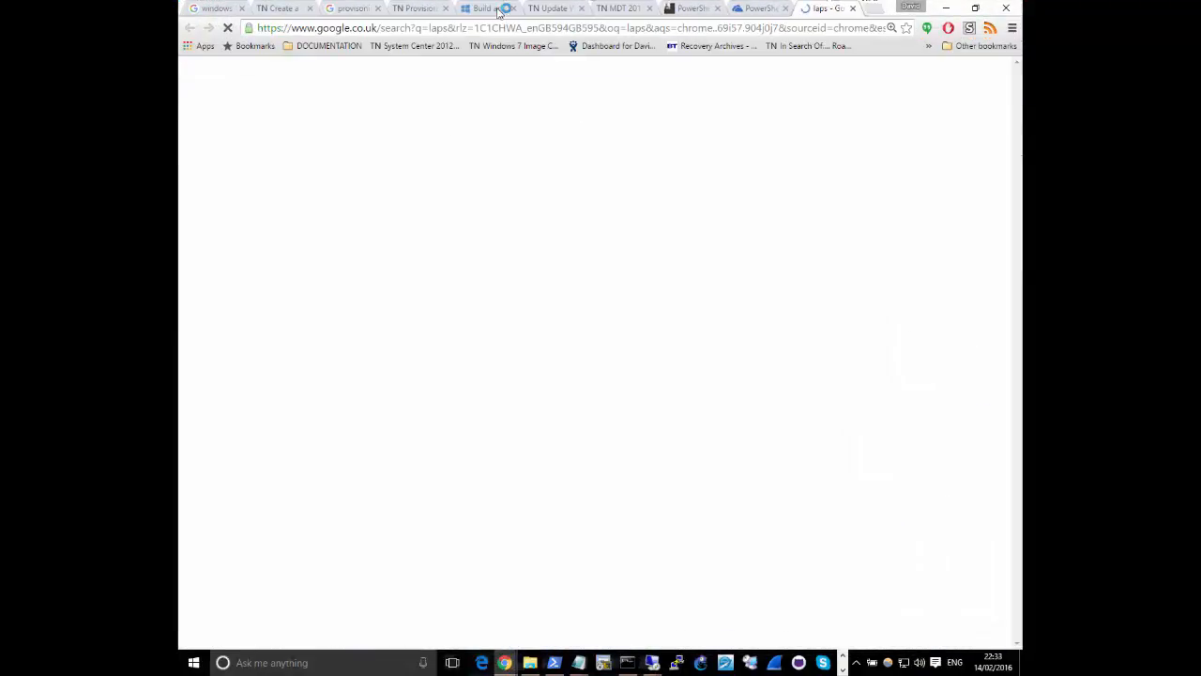
pyautogui.rightClick(484, 209)
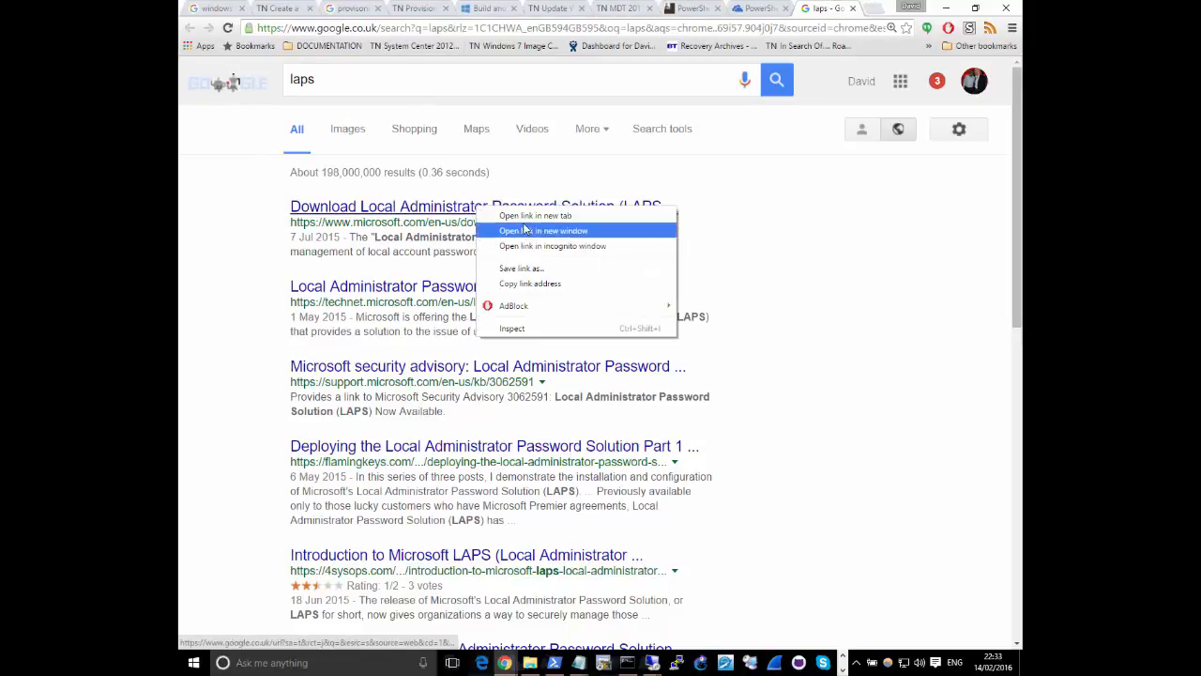
pyautogui.click(530, 213)
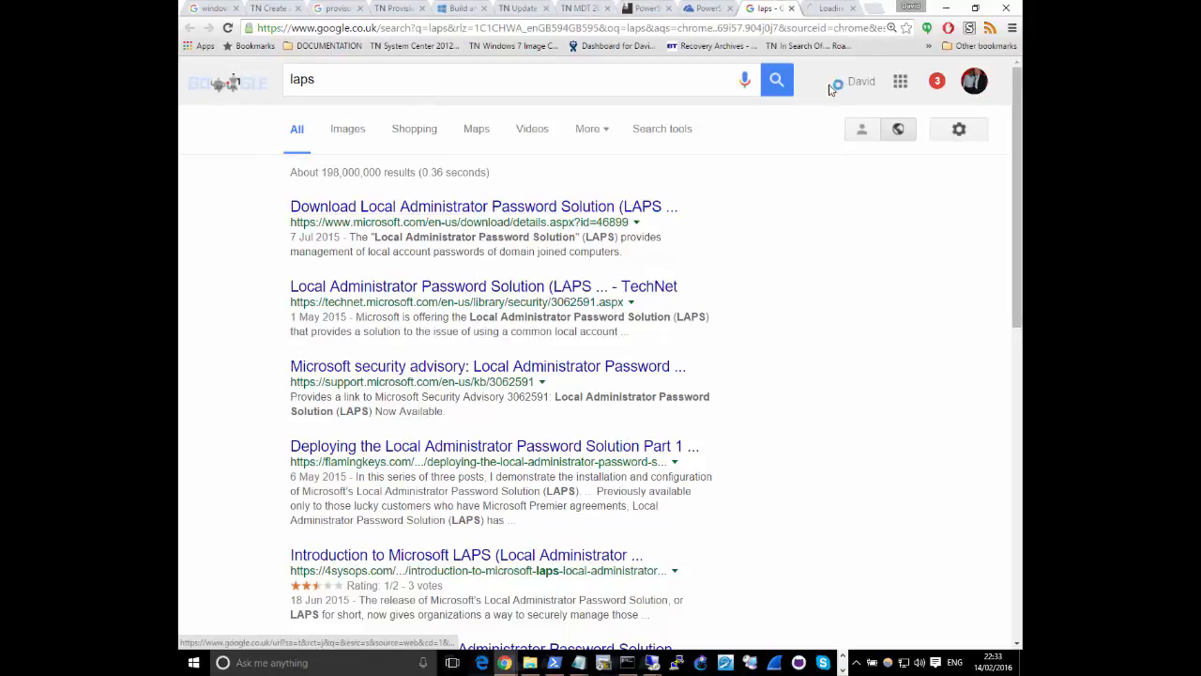
pyautogui.click(830, 9)
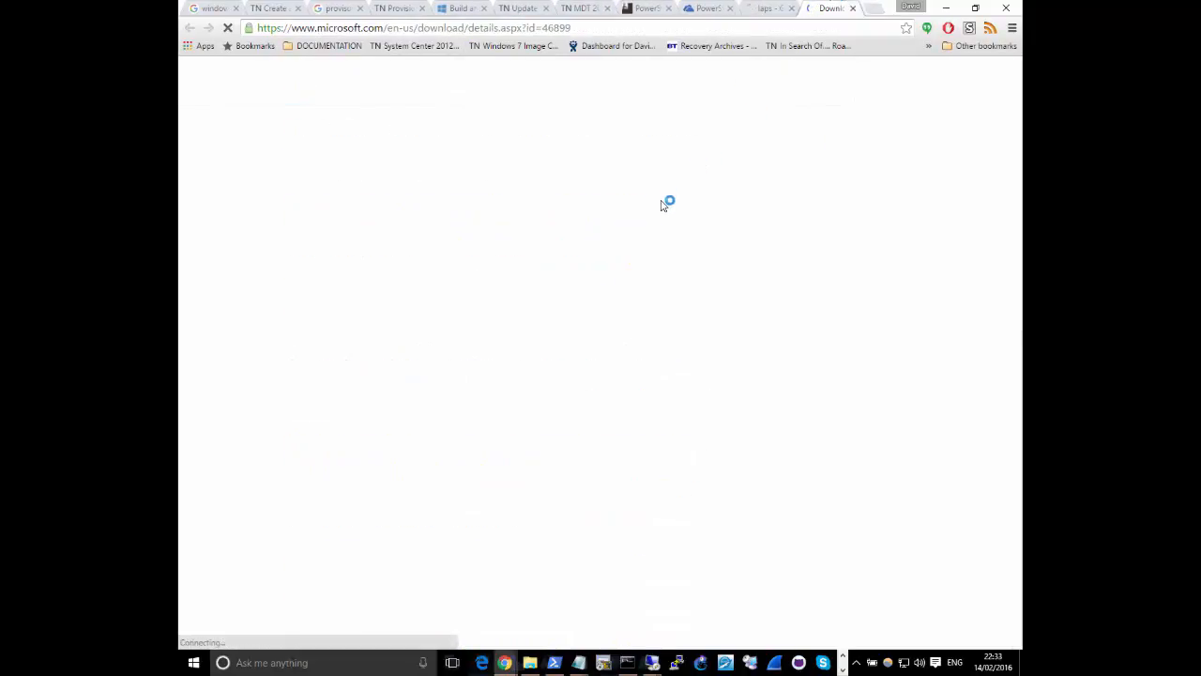
# Expand the LAPS download details and read through the file list, the overview and how LAPS works
pyautogui.scroll(-2, 597, 314)
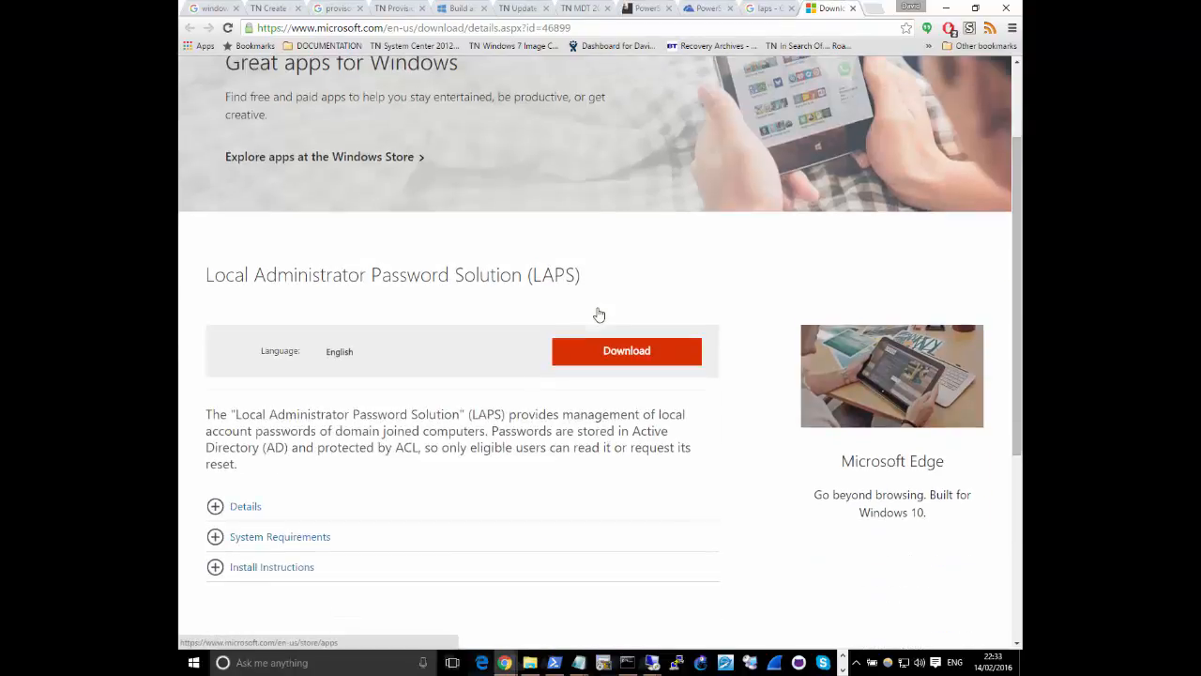
pyautogui.click(215, 506)
pyautogui.scroll(-2, 310, 536)
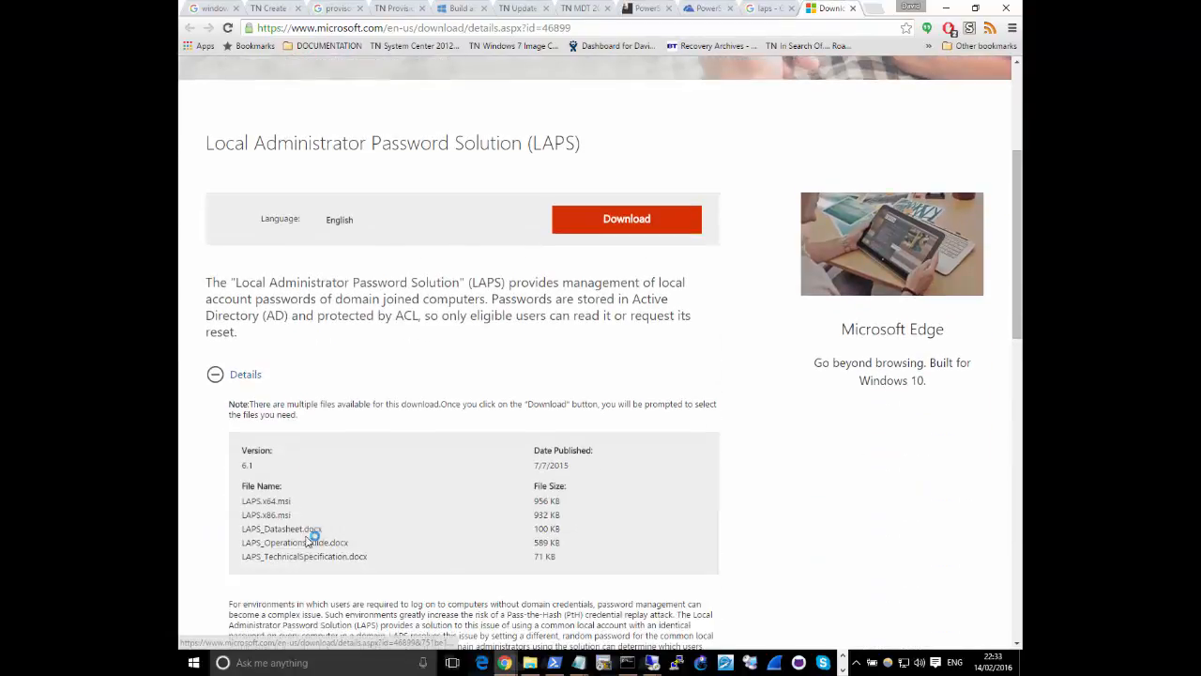
pyautogui.moveTo(579, 469); pyautogui.dragTo(517, 466)
pyautogui.click(426, 486)
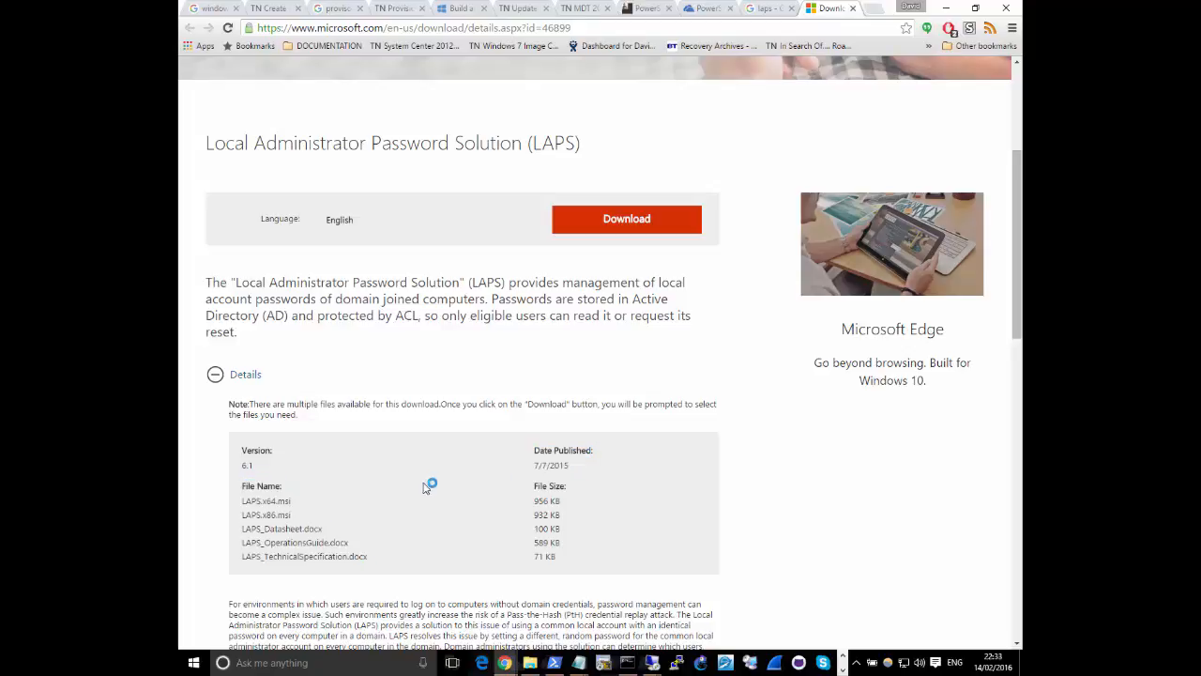
pyautogui.scroll(-3, 427, 480)
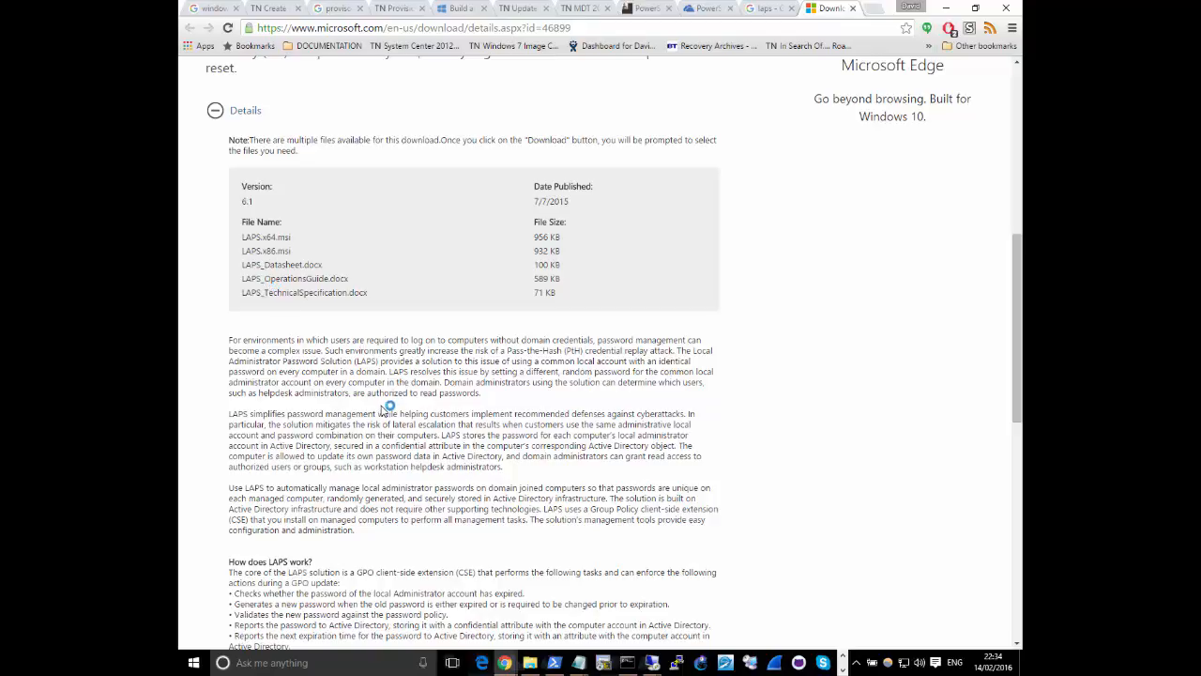
pyautogui.scroll(-3, 385, 405)
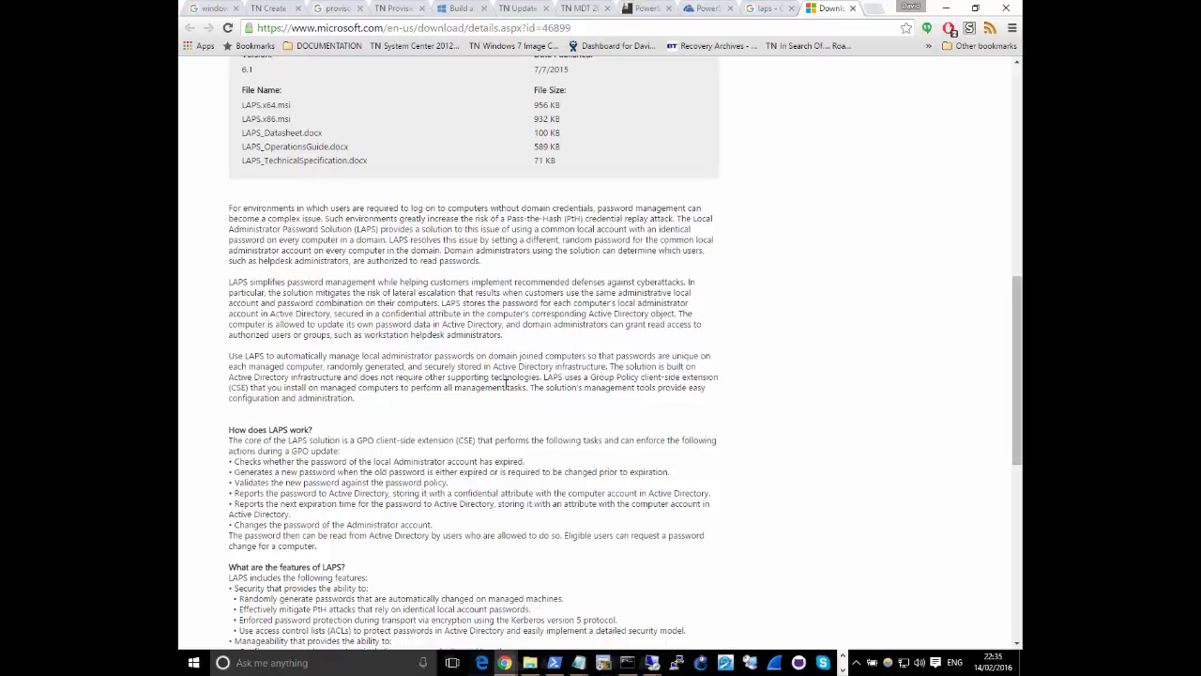
# Switch back to the remote server session and view the virtual machines on LB-HYPERV1 in Hyper-V Manager
pyautogui.click(843, 669)
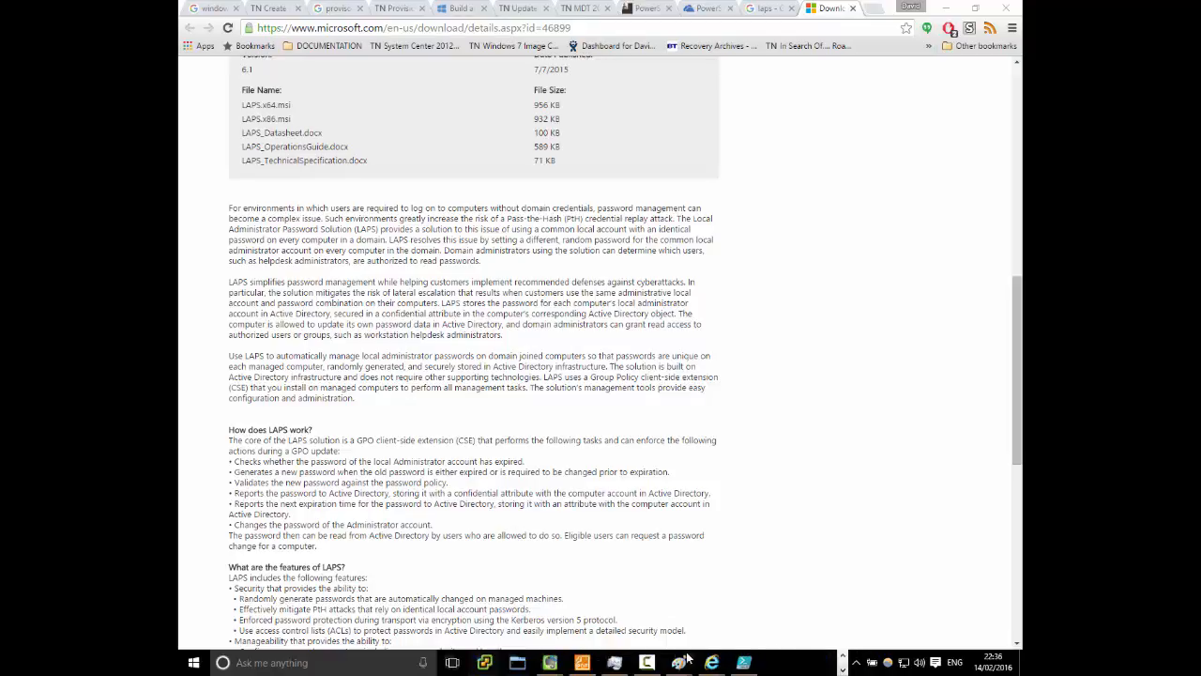
pyautogui.click(737, 572)
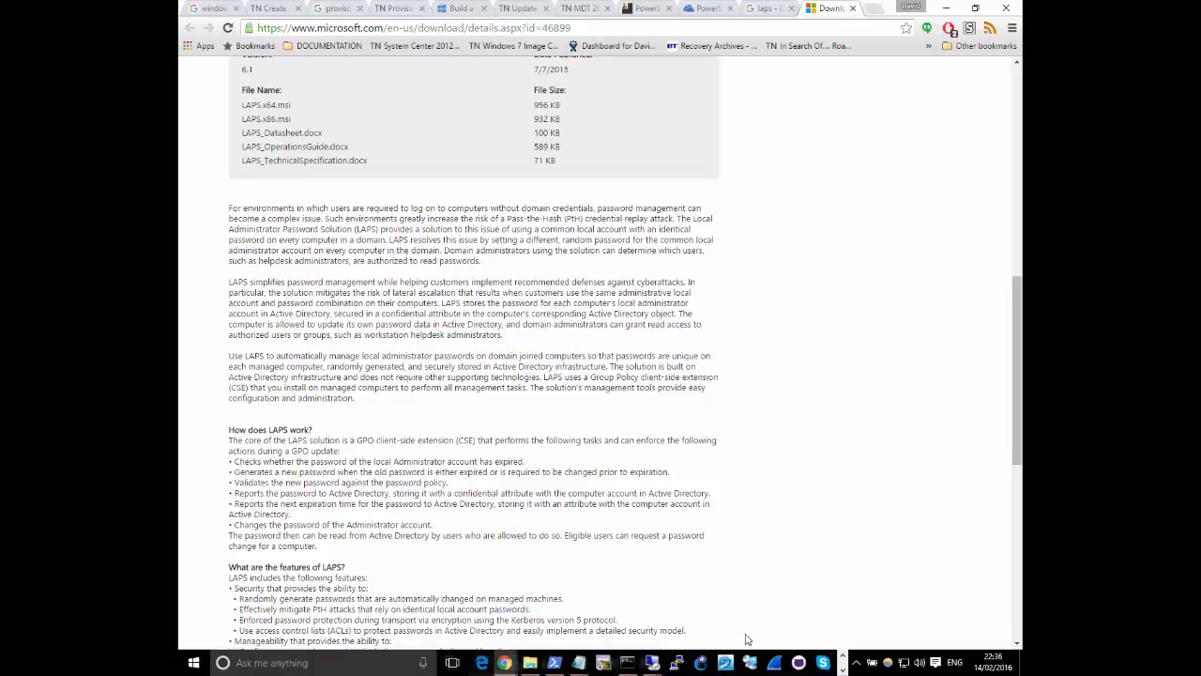
pyautogui.moveTo(629, 663)
pyautogui.click(710, 604)
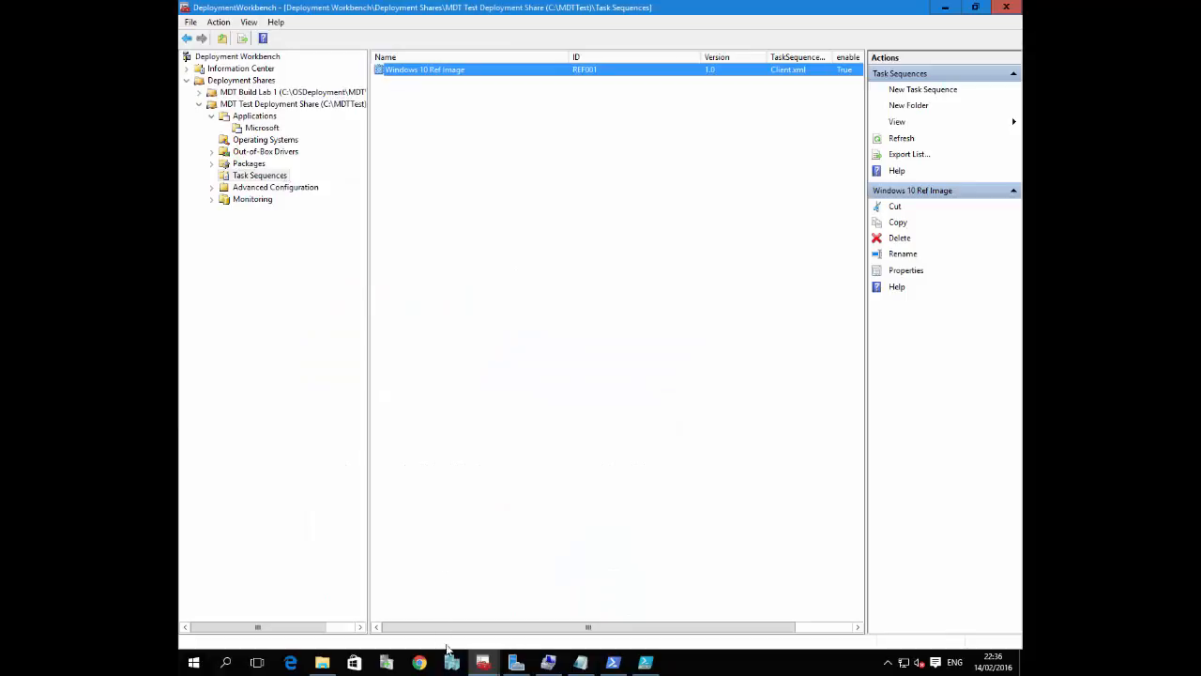
pyautogui.click(454, 665)
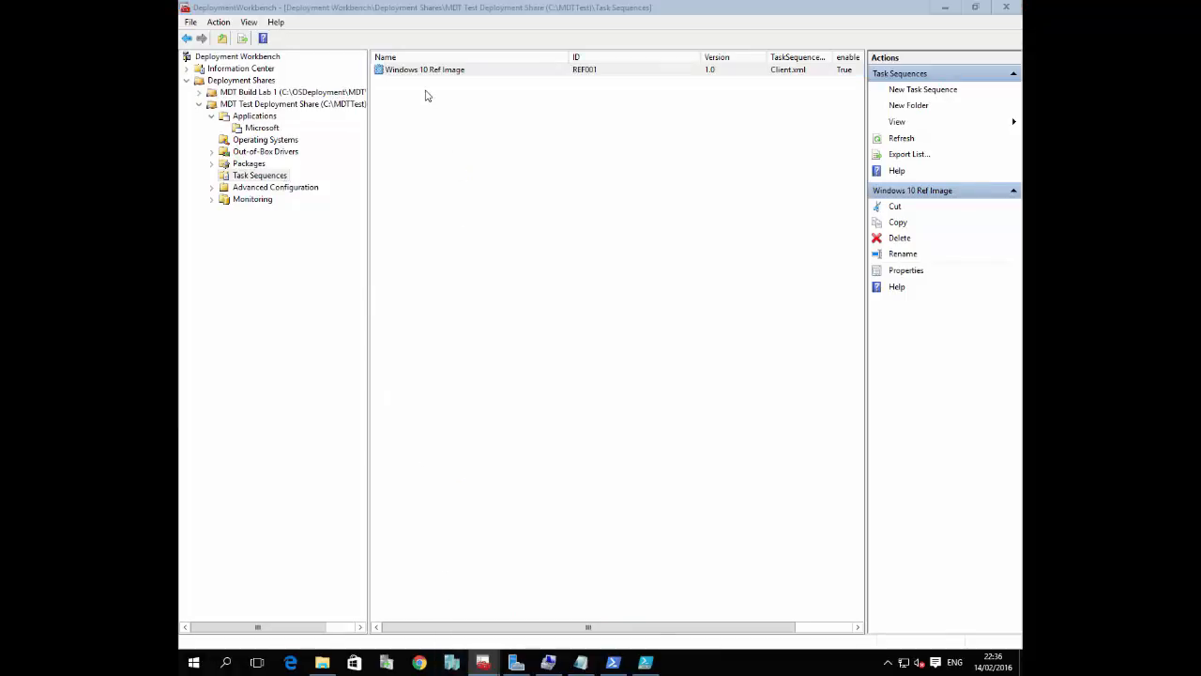
pyautogui.click(288, 127)
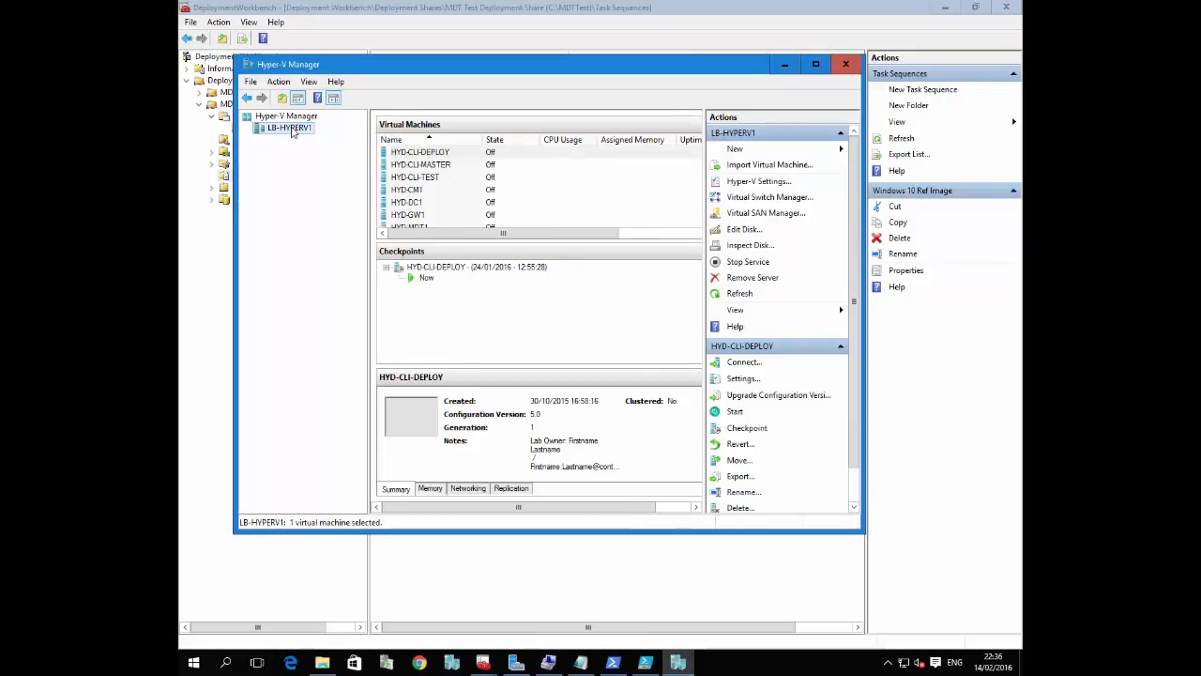
# Return to Deployment Workbench and update the MDT Test Deployment Share, using the option to optimize the boot image updating process
pyautogui.click(222, 271)
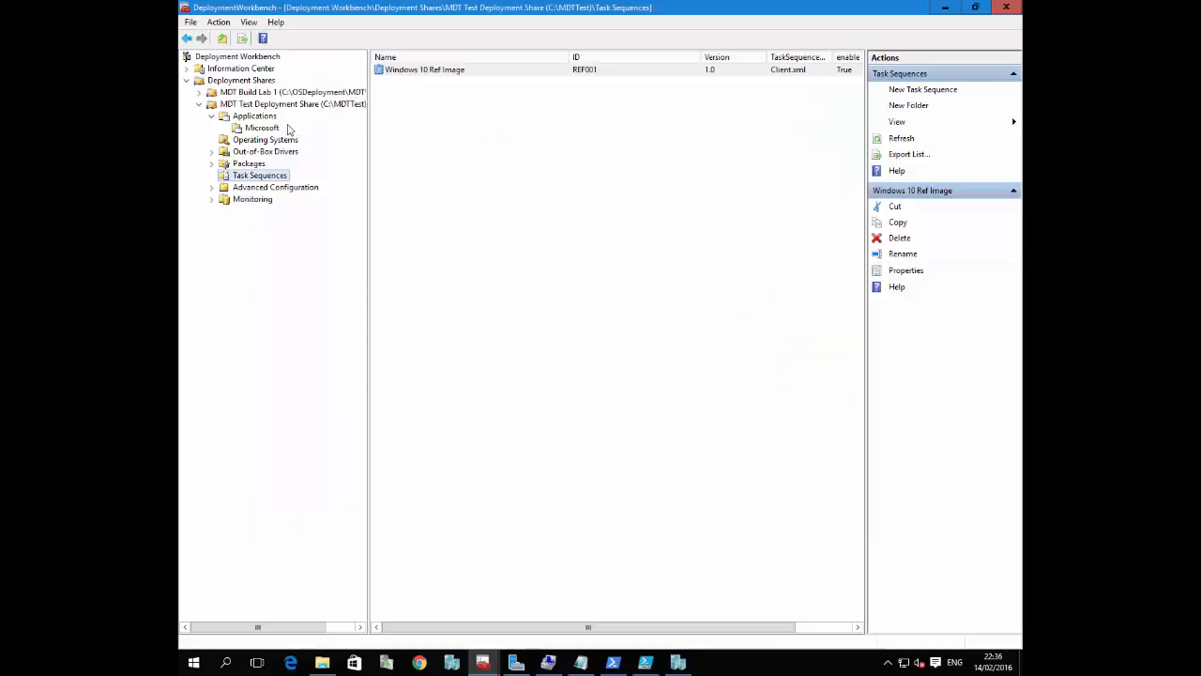
pyautogui.rightClick(246, 83)
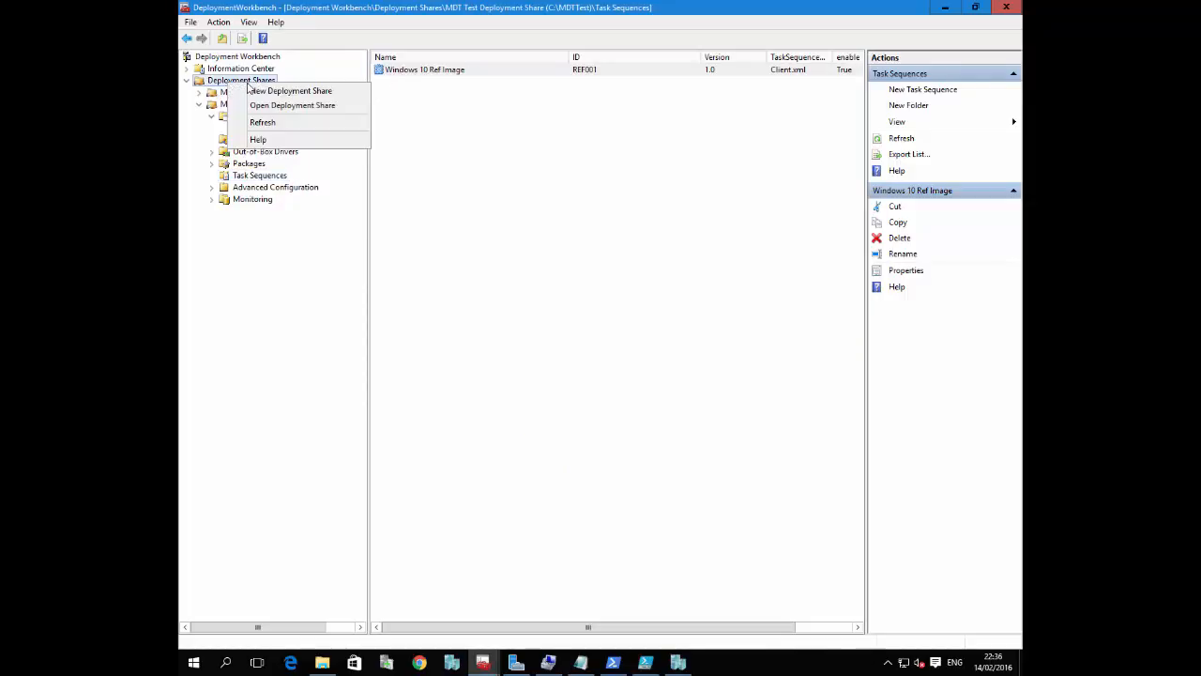
pyautogui.moveTo(213, 93); pyautogui.dragTo(241, 107)
pyautogui.rightClick(241, 106)
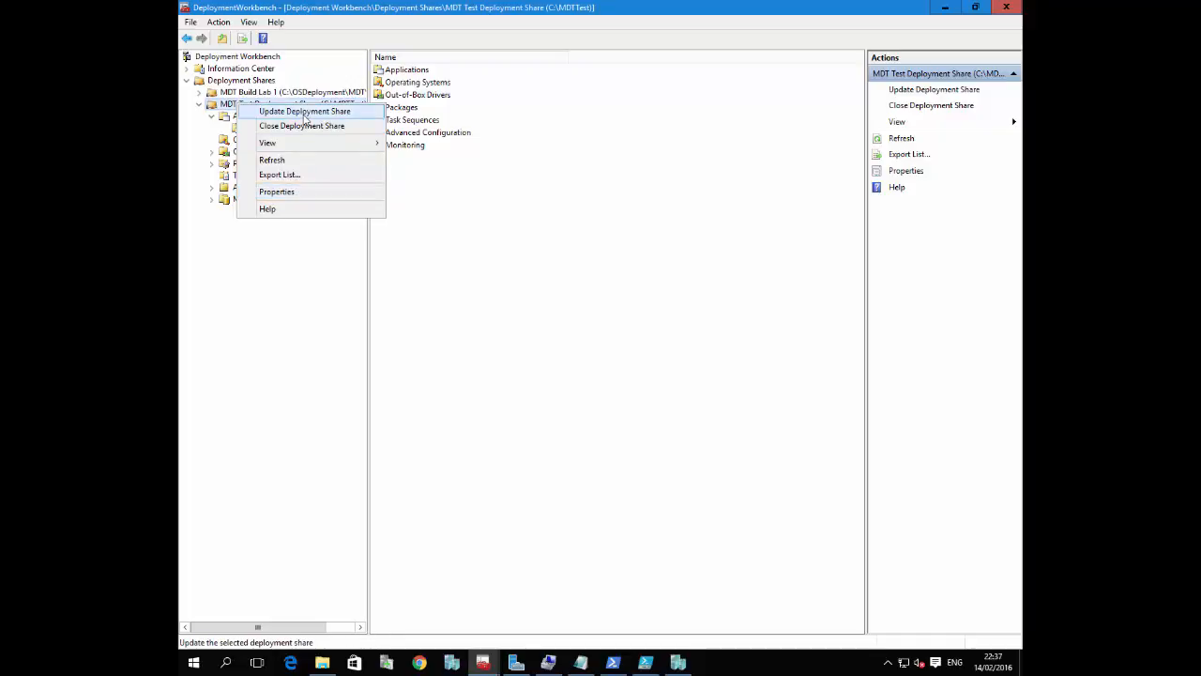
pyautogui.click(306, 112)
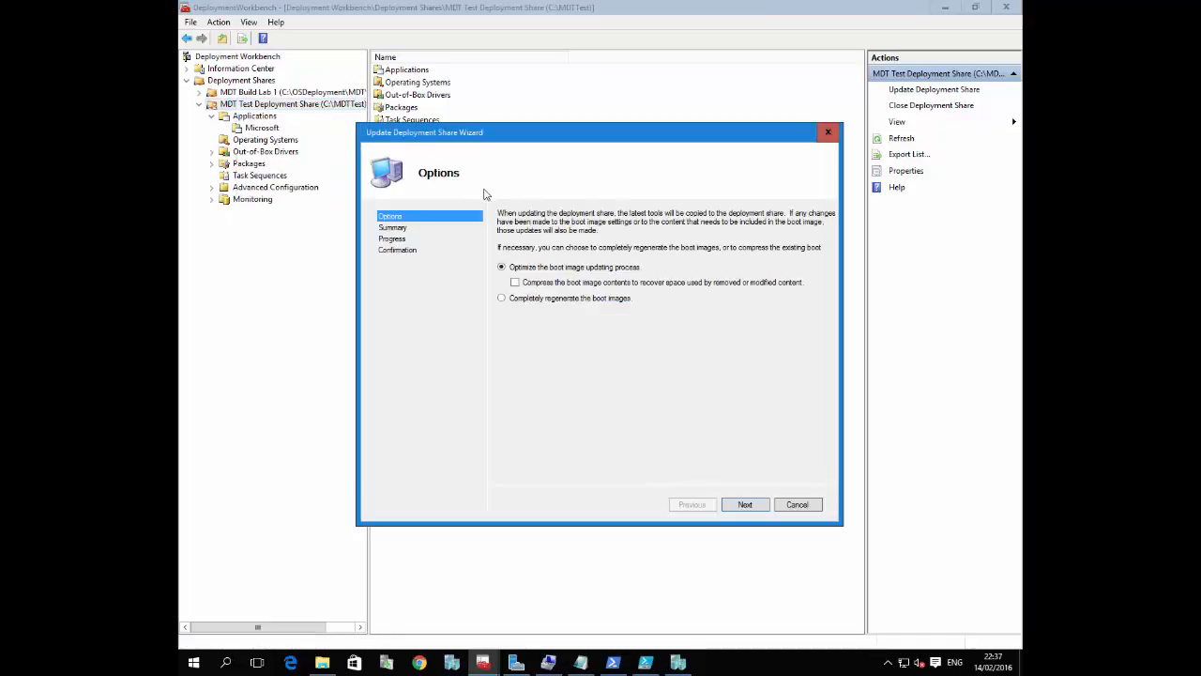
pyautogui.click(730, 504)
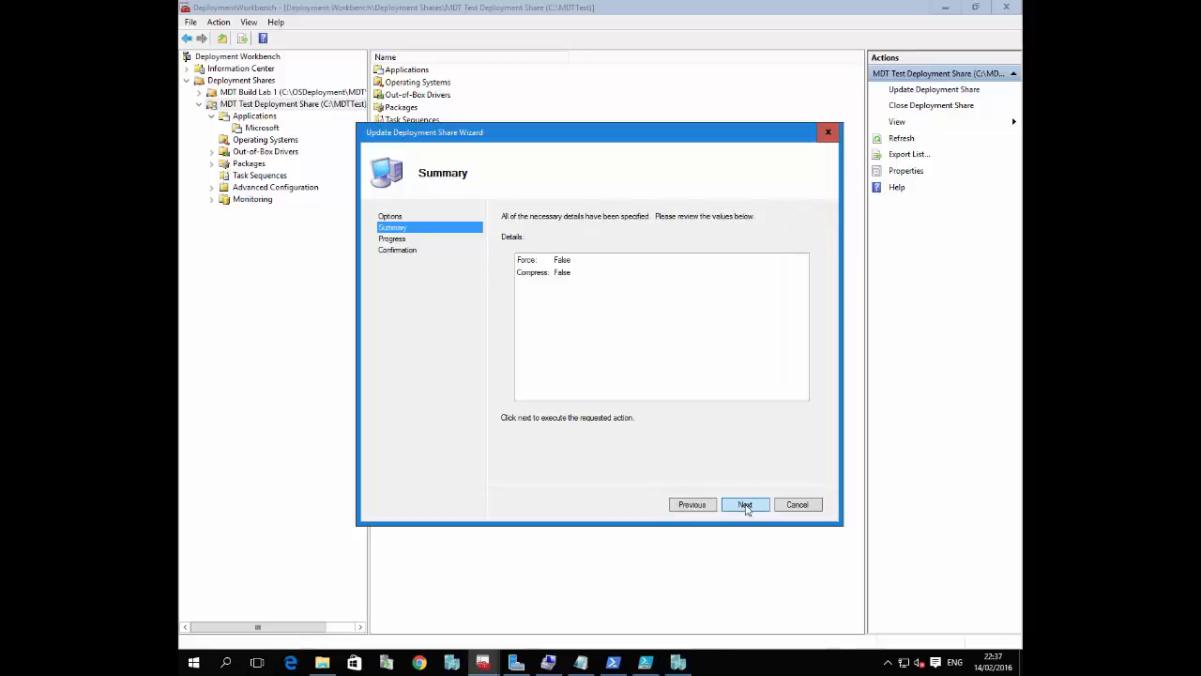
pyautogui.click(745, 505)
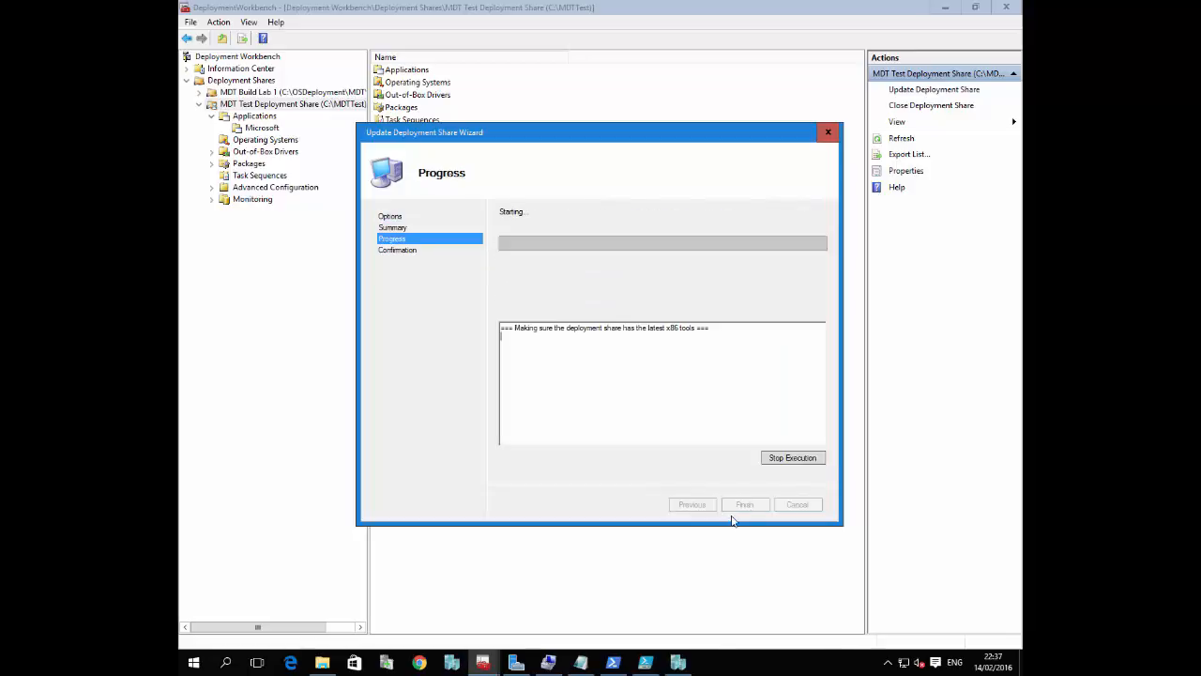
# Browse in File Explorer to C:\MDTTest\Boot\x86 to check the boot files being generated
pyautogui.click(321, 663)
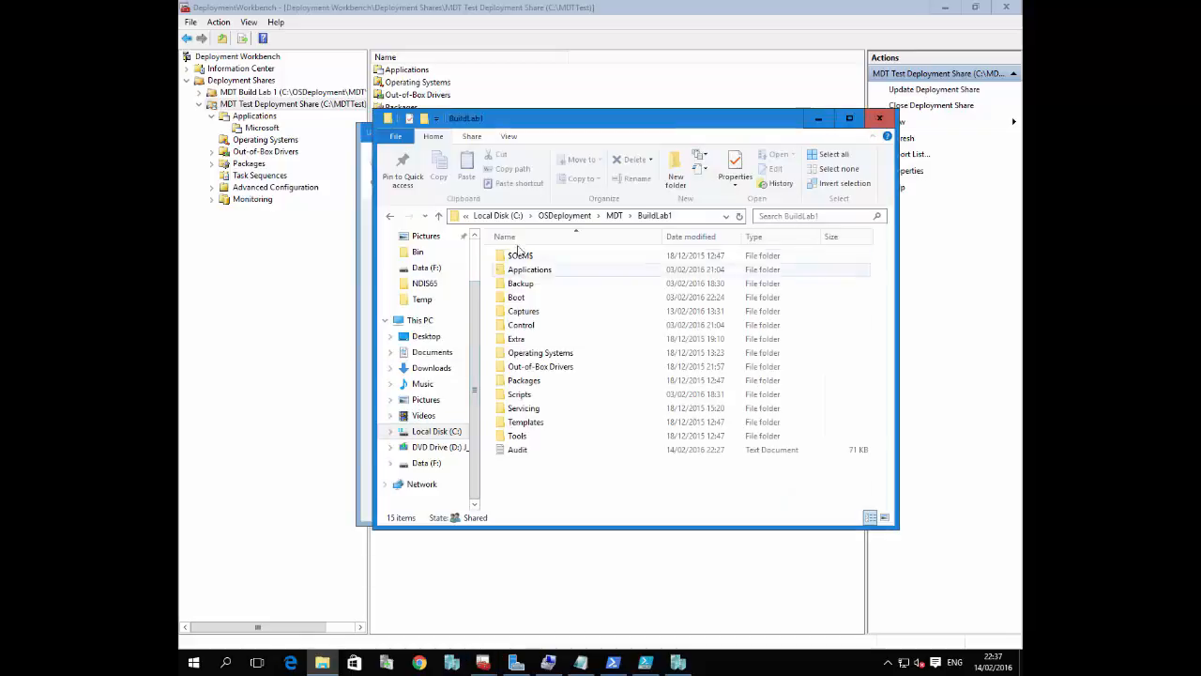
pyautogui.click(497, 215)
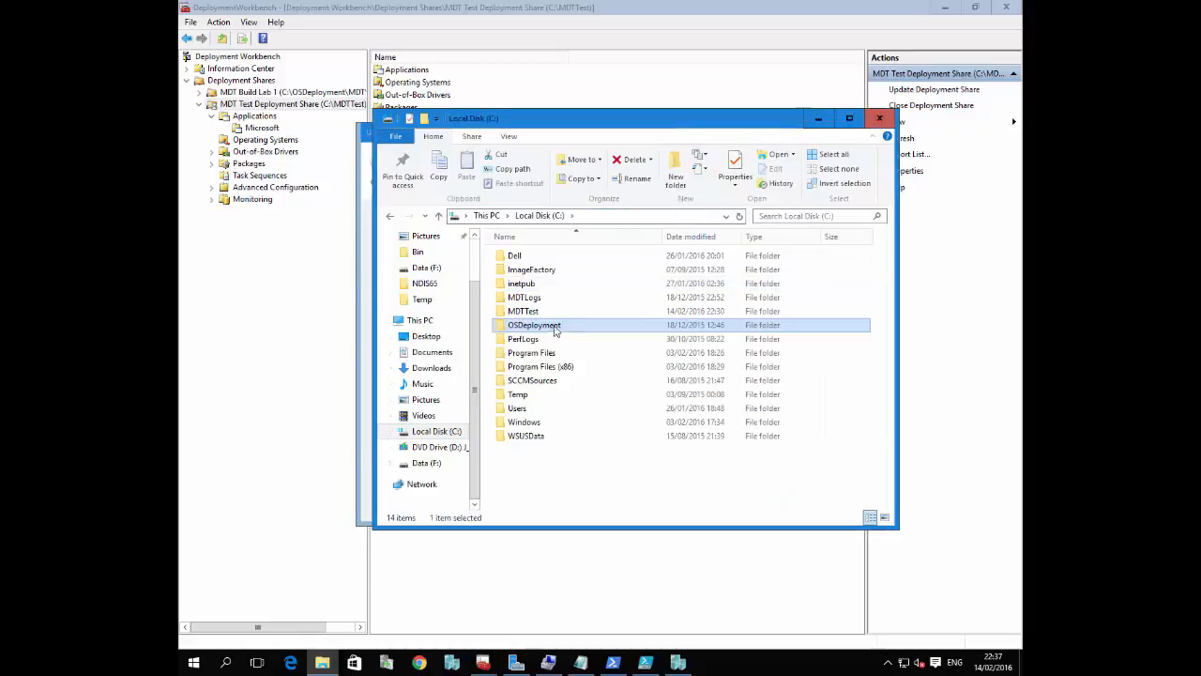
pyautogui.doubleClick(533, 311)
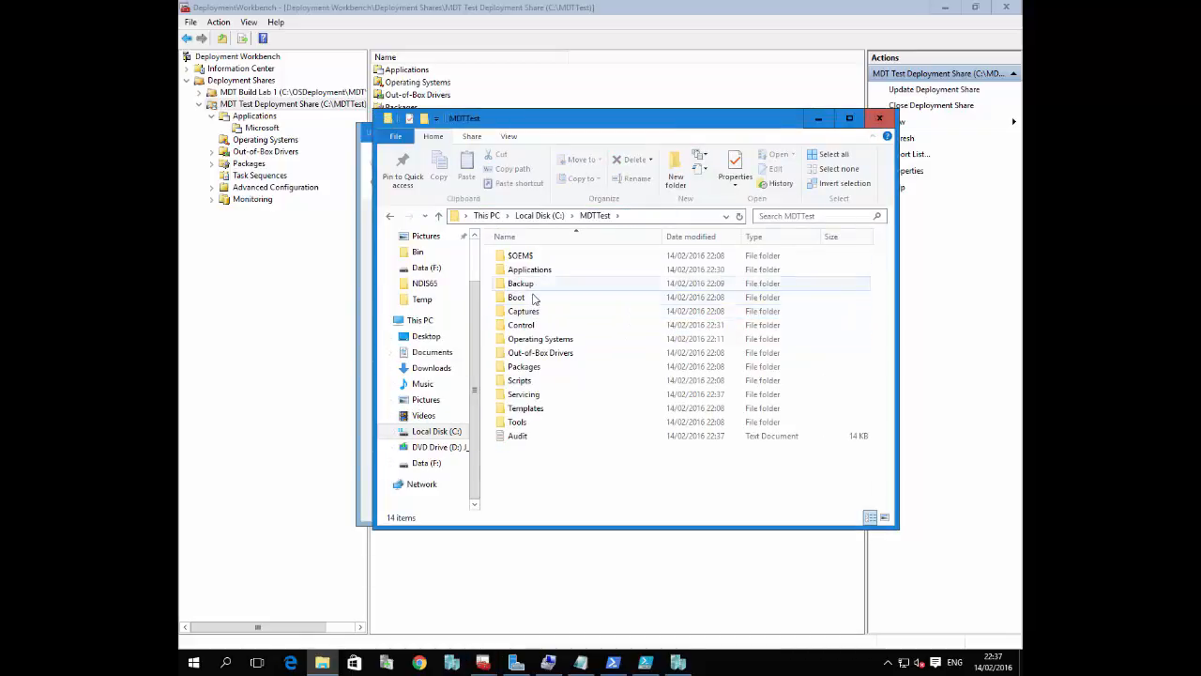
pyautogui.doubleClick(532, 298)
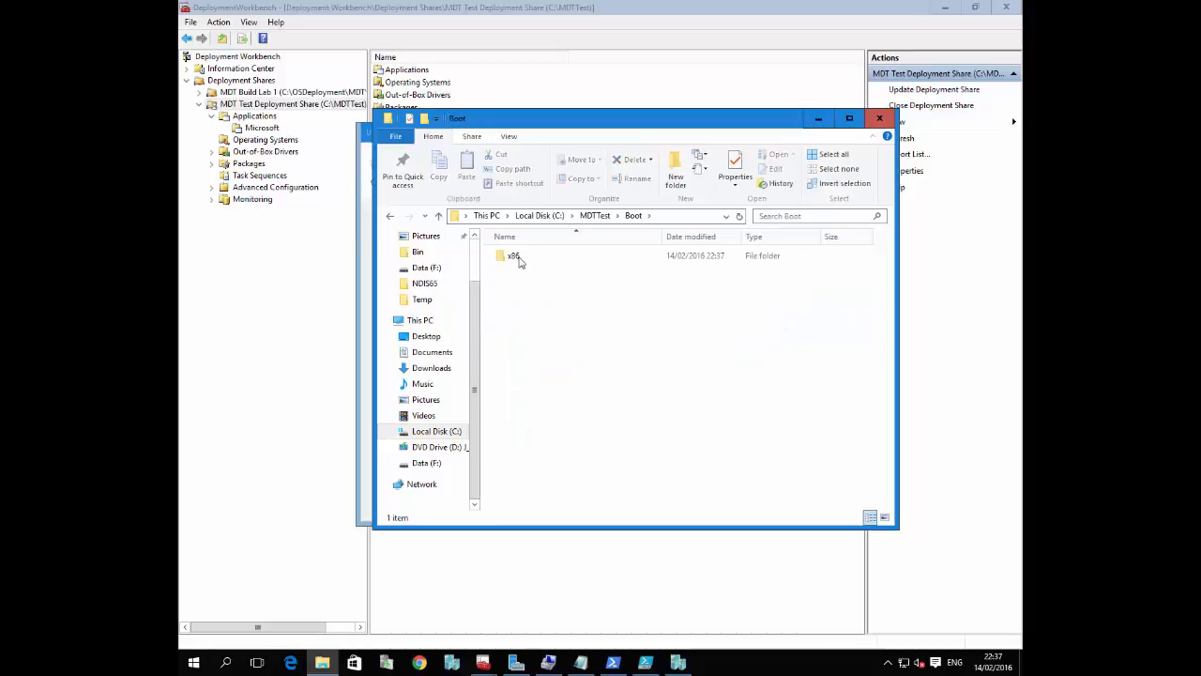
pyautogui.doubleClick(519, 262)
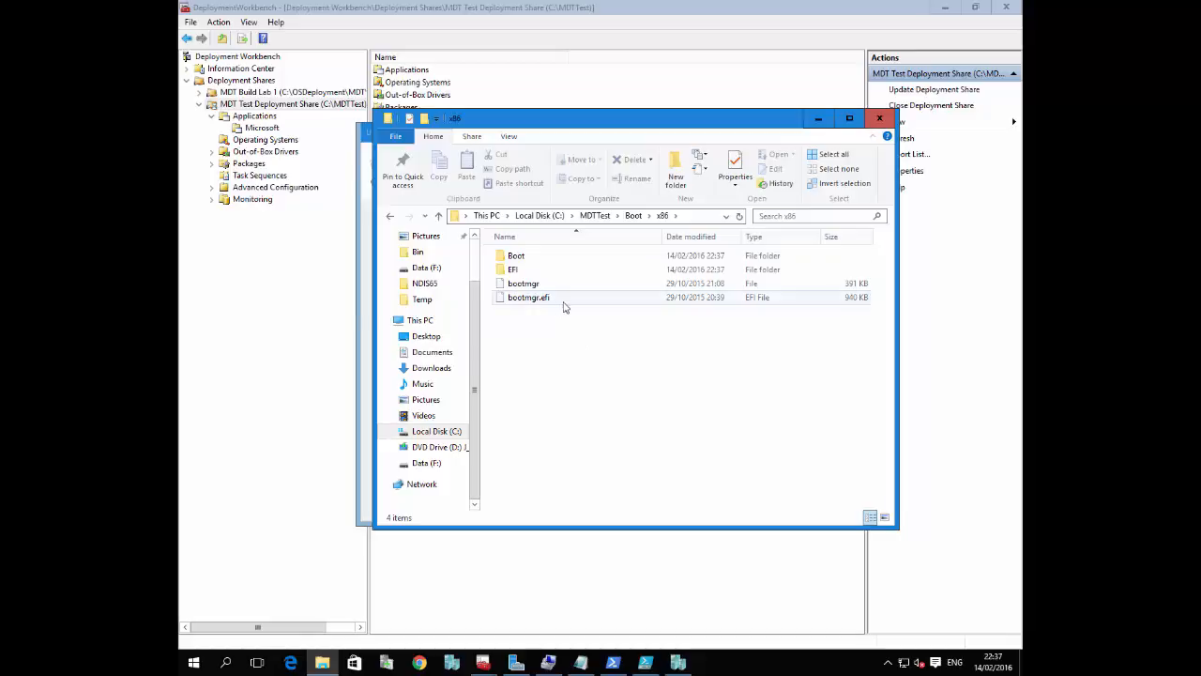
pyautogui.rightClick(575, 362)
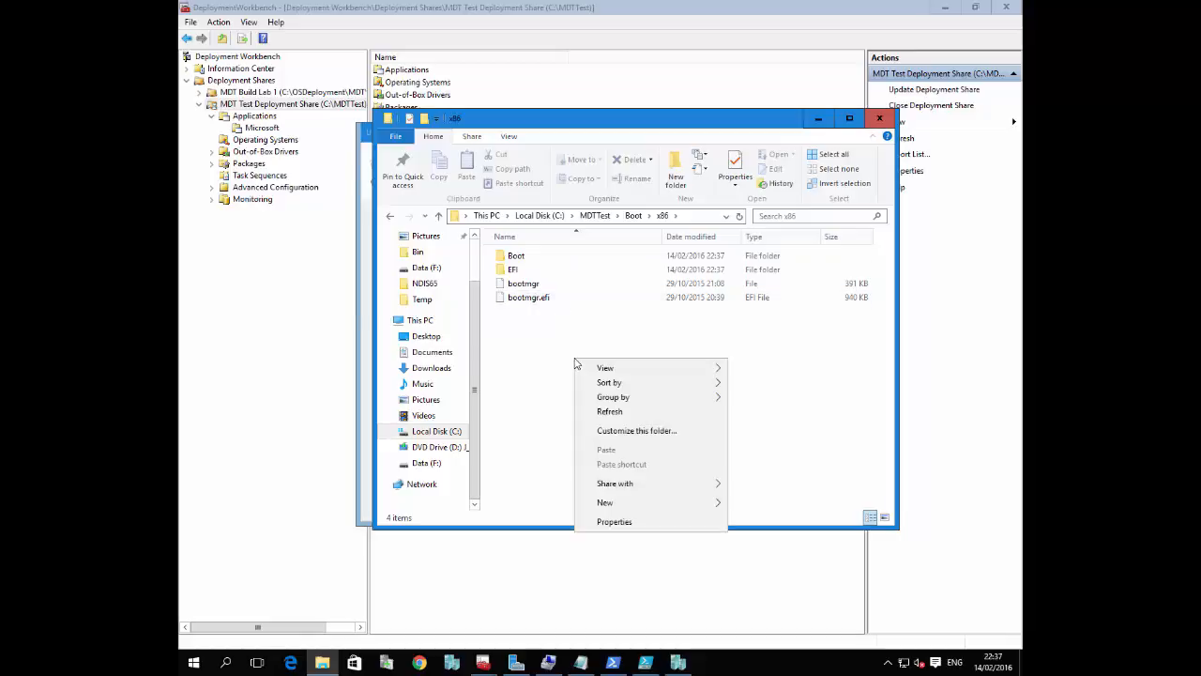
# In Hyper-V Manager, open the settings of HYD-CLI-DEPLOY and view its BIOS and DVD Drive options, moving the settings window aside
pyautogui.click(451, 663)
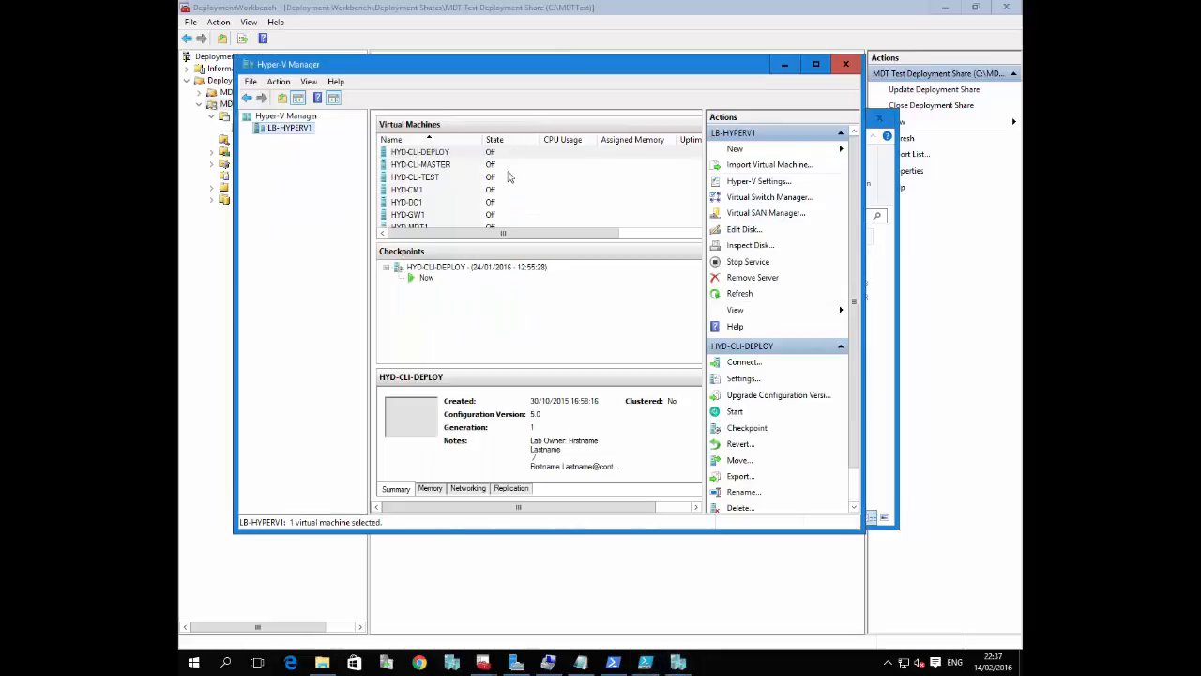
pyautogui.rightClick(419, 157)
pyautogui.click(467, 191)
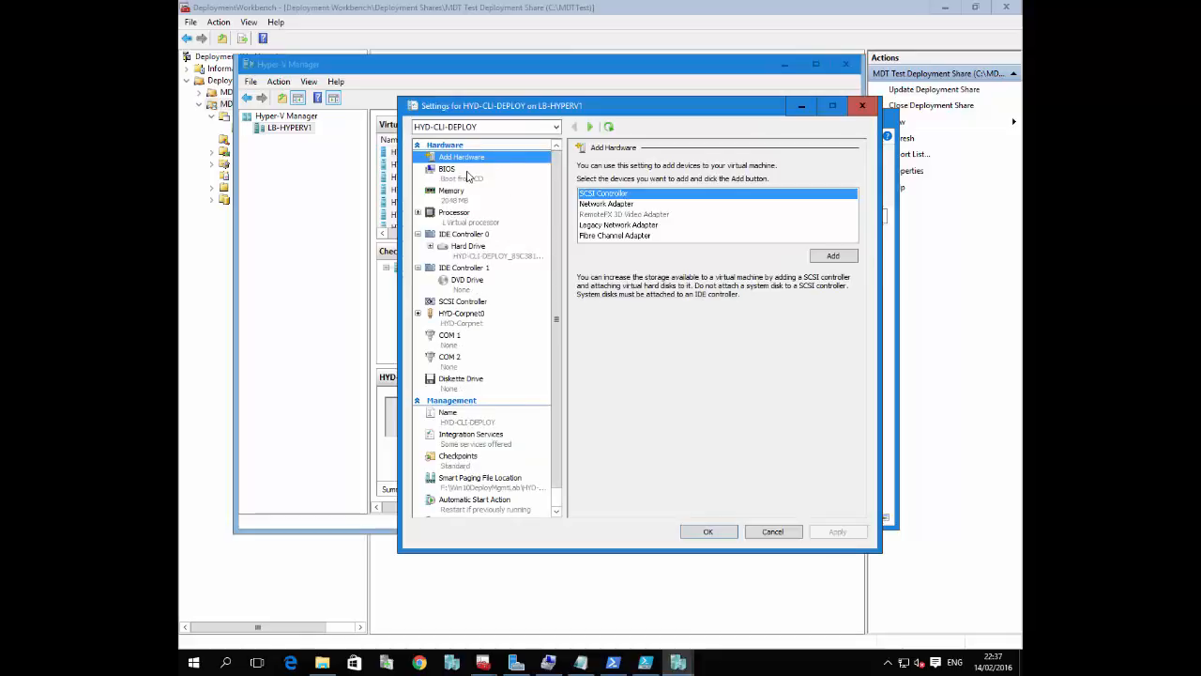
pyautogui.click(467, 176)
pyautogui.click(490, 287)
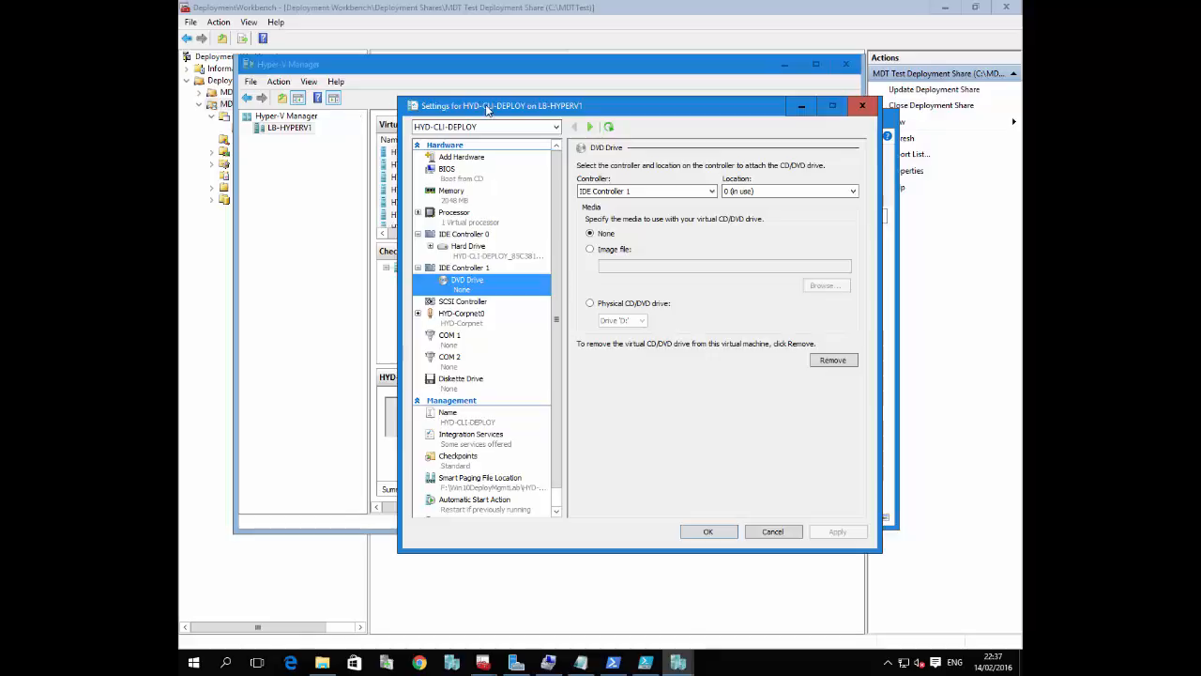
pyautogui.moveTo(487, 109); pyautogui.dragTo(539, 181)
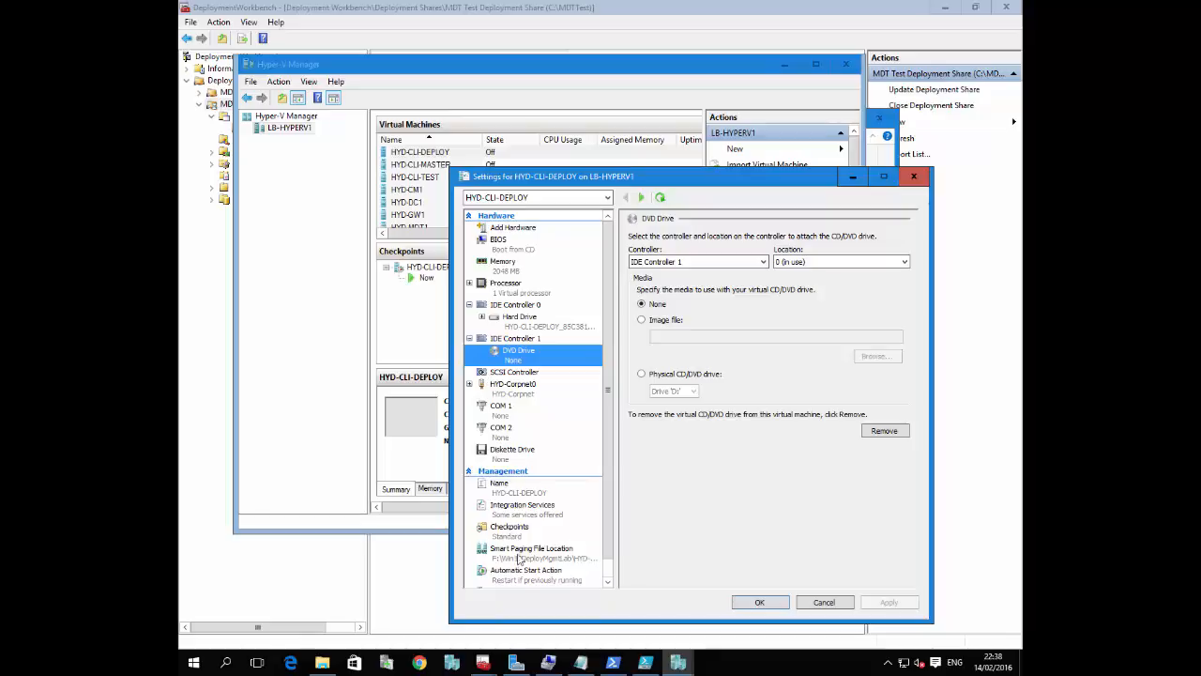
# Return to the Boot\x86 folder in File Explorer and reposition its window over the virtual machine settings
pyautogui.click(328, 659)
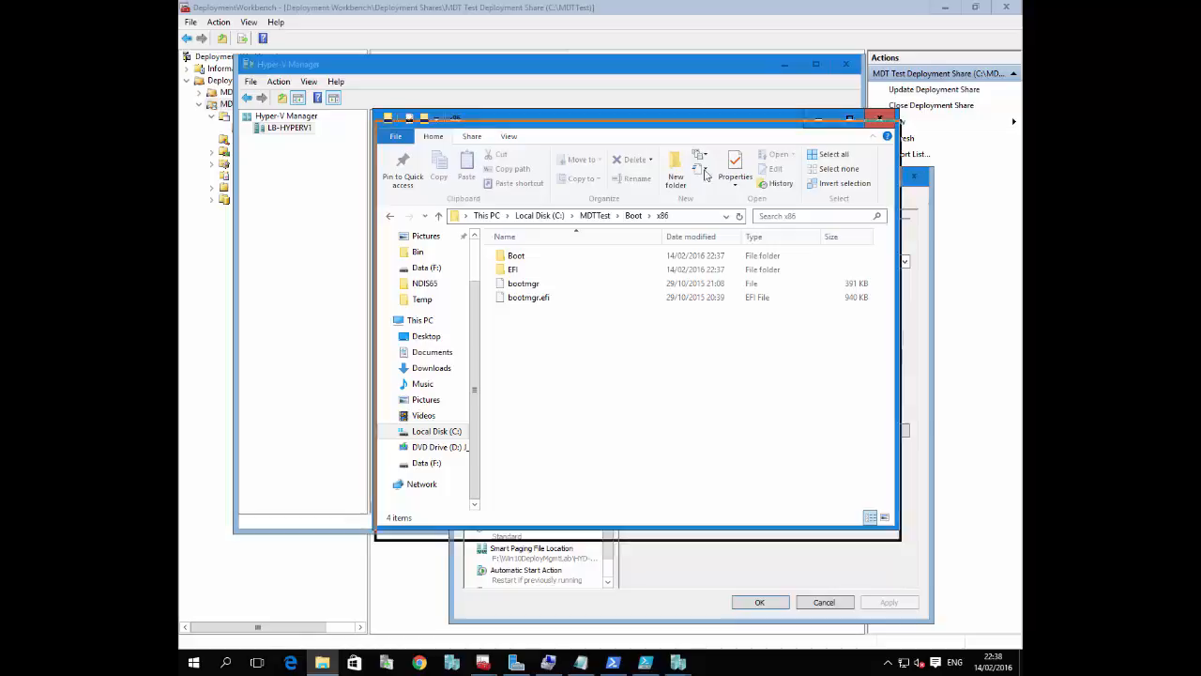
pyautogui.moveTo(686, 134); pyautogui.dragTo(730, 207)
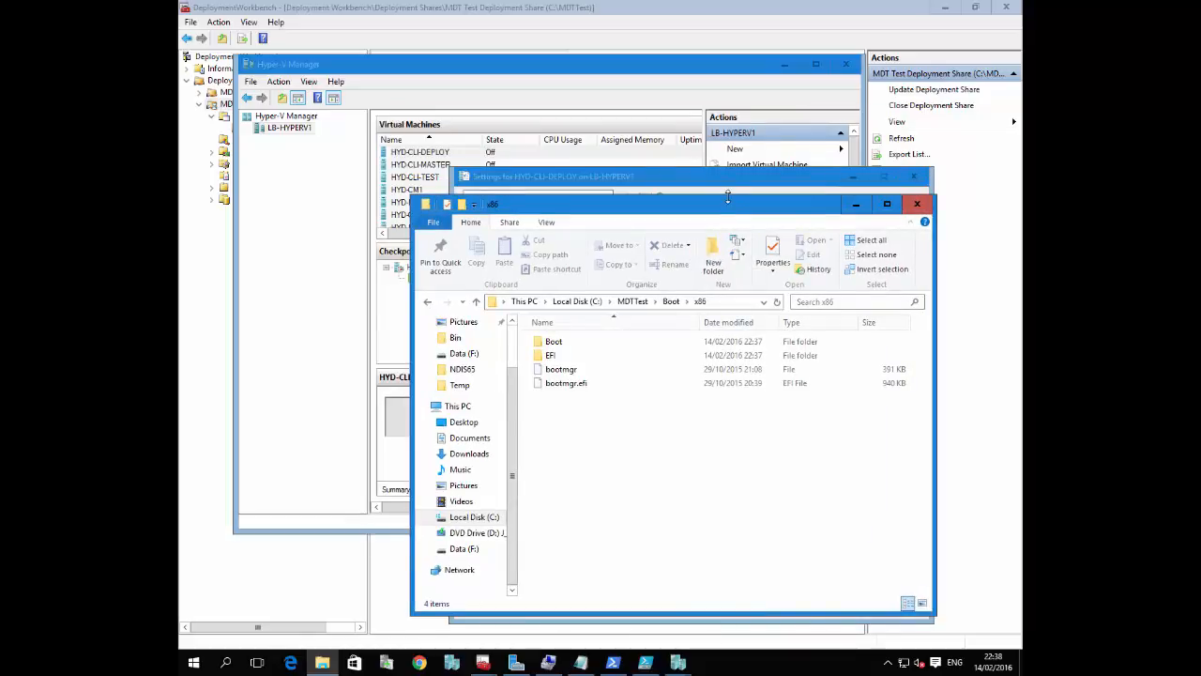
pyautogui.moveTo(728, 199); pyautogui.dragTo(723, 187)
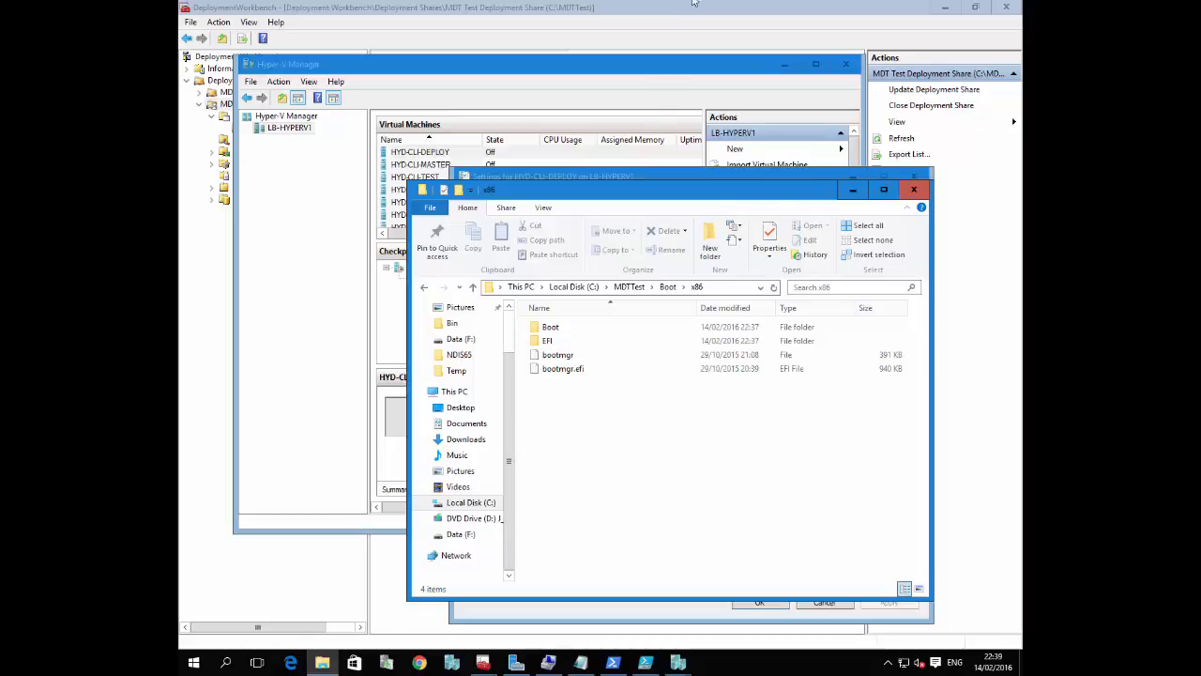
# Switch to Chrome on the local machine and show the Deployment Bunny article about downloading all VC++ runtimes
pyautogui.moveTo(691, 6)
pyautogui.click(200, 291)
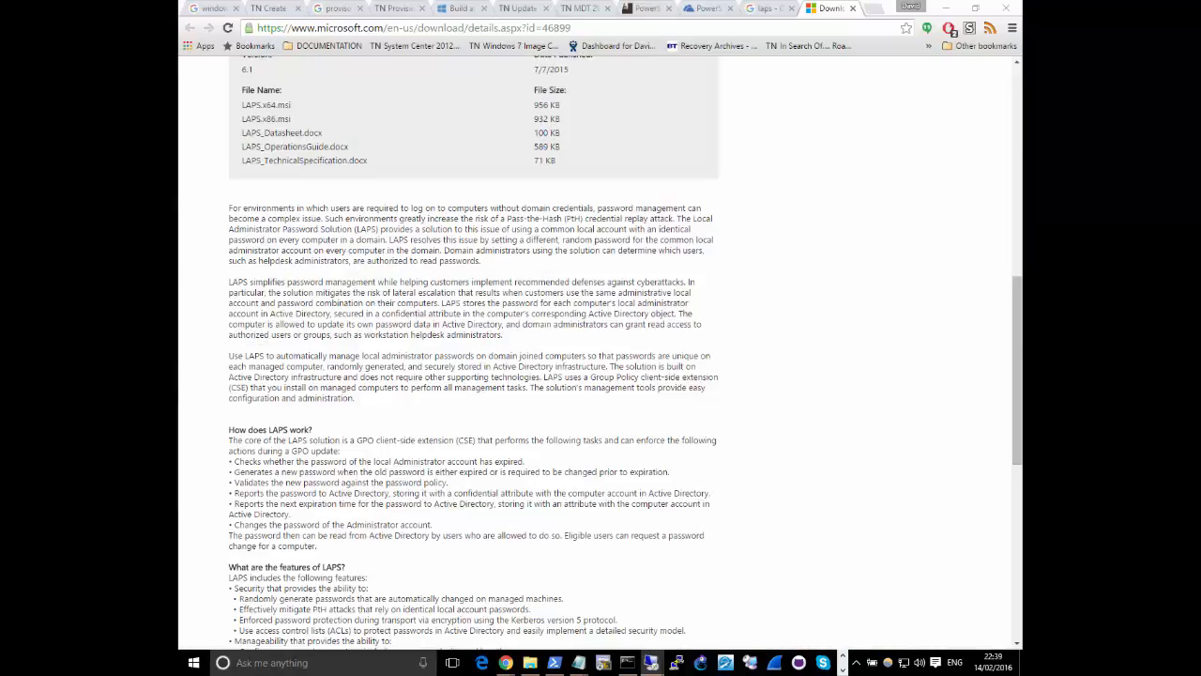
pyautogui.click(791, 238)
pyautogui.click(645, 8)
pyautogui.scroll(4, 548, 187)
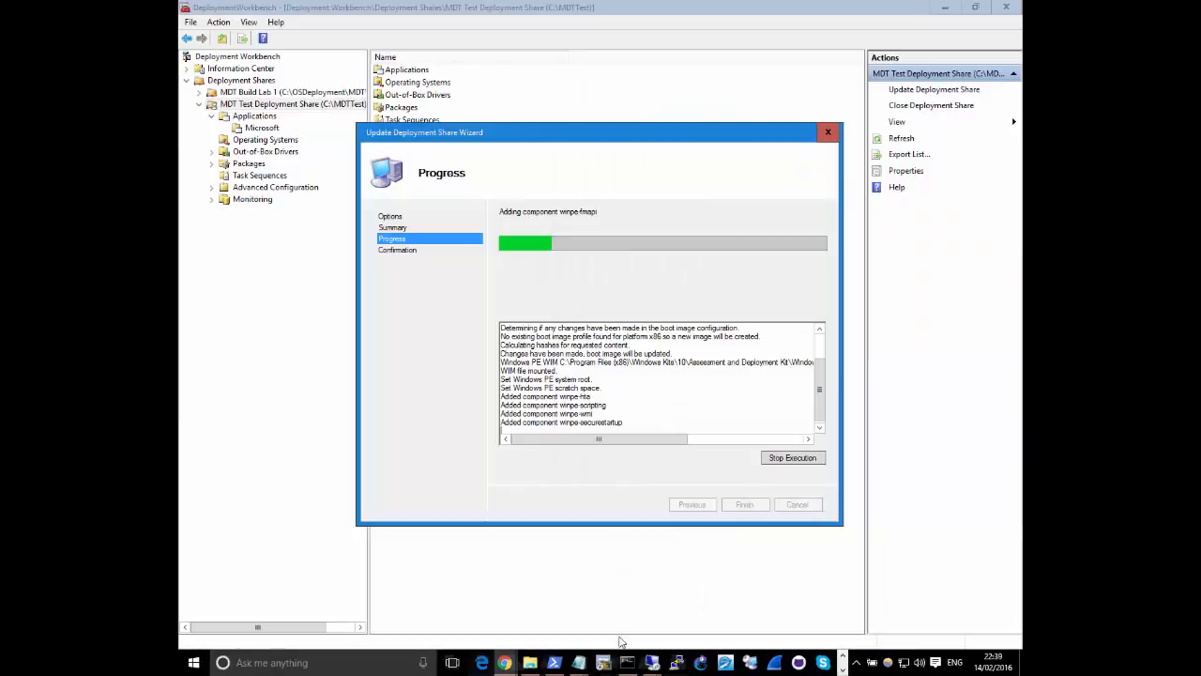
# Return to the remote server session and bring up the open settings window of HYD-CLI-DEPLOY
pyautogui.click(587, 529)
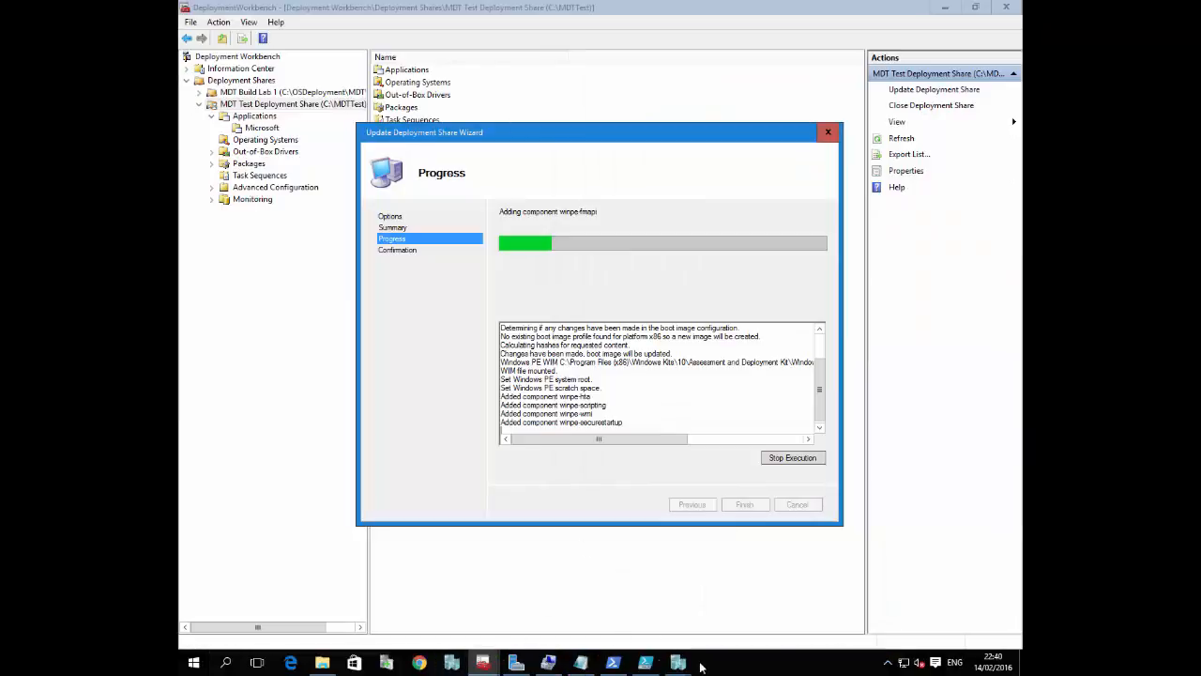
pyautogui.click(684, 663)
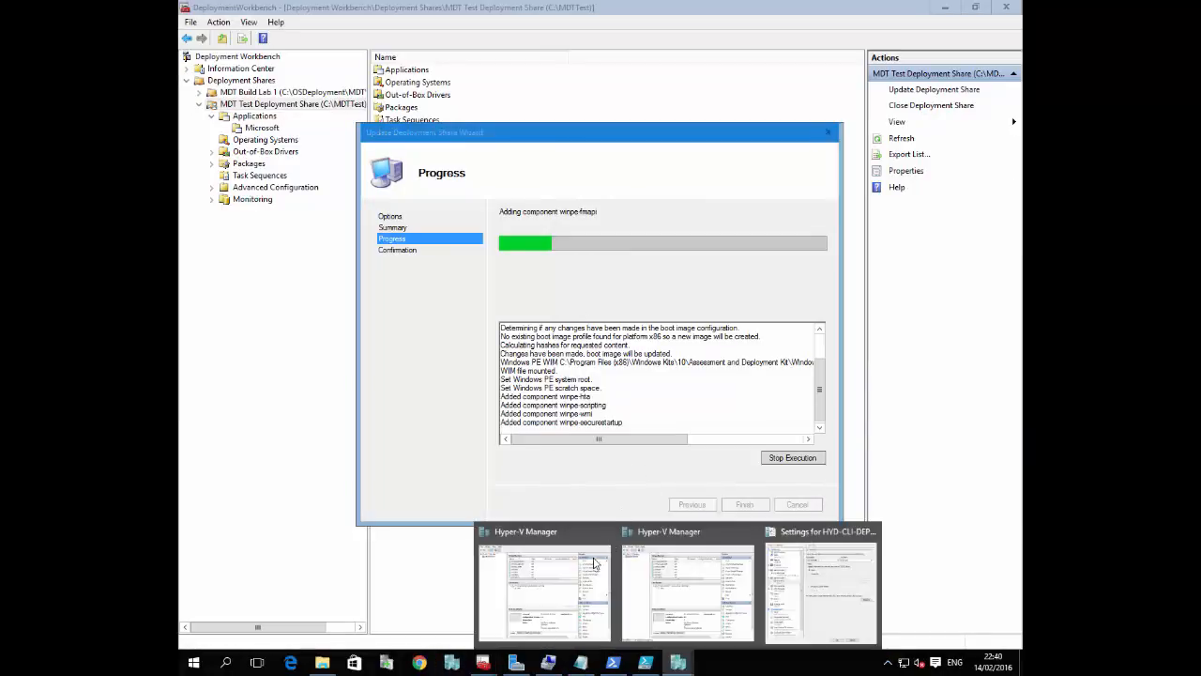
pyautogui.click(841, 584)
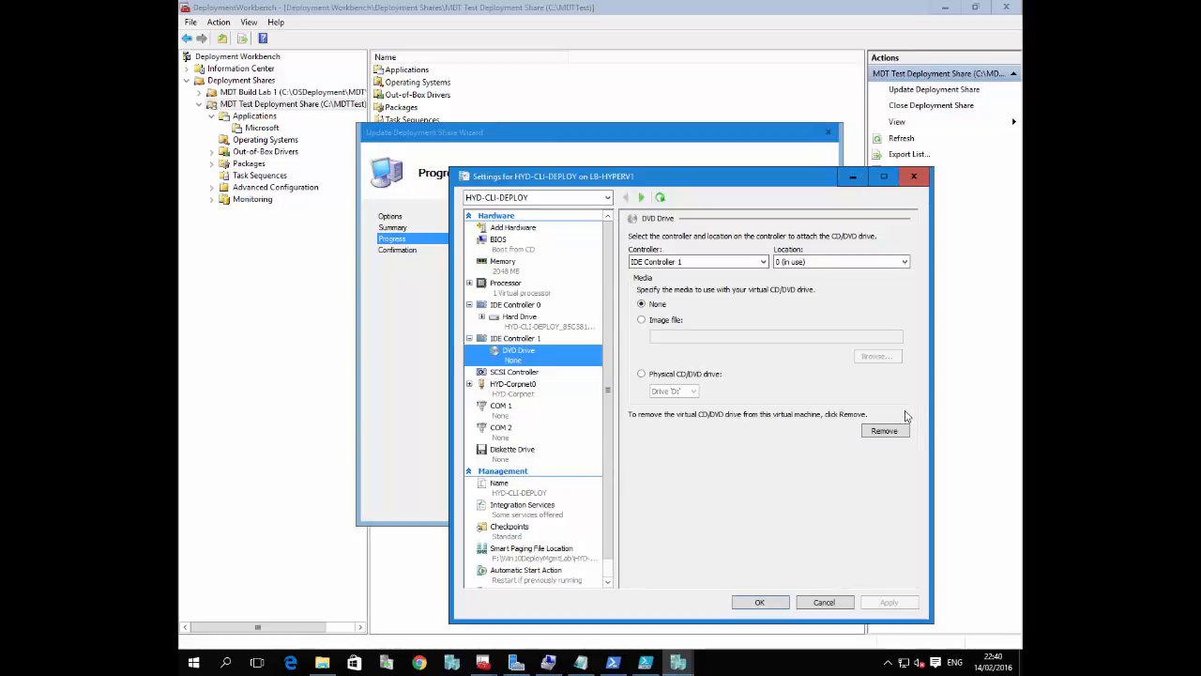
# Switch to Chrome, search the web for "powershell is king" and open the "Building a Reference Image Factory" article in a new tab
pyautogui.moveTo(1021, 281); pyautogui.dragTo(610, 1)
pyautogui.click(452, 34)
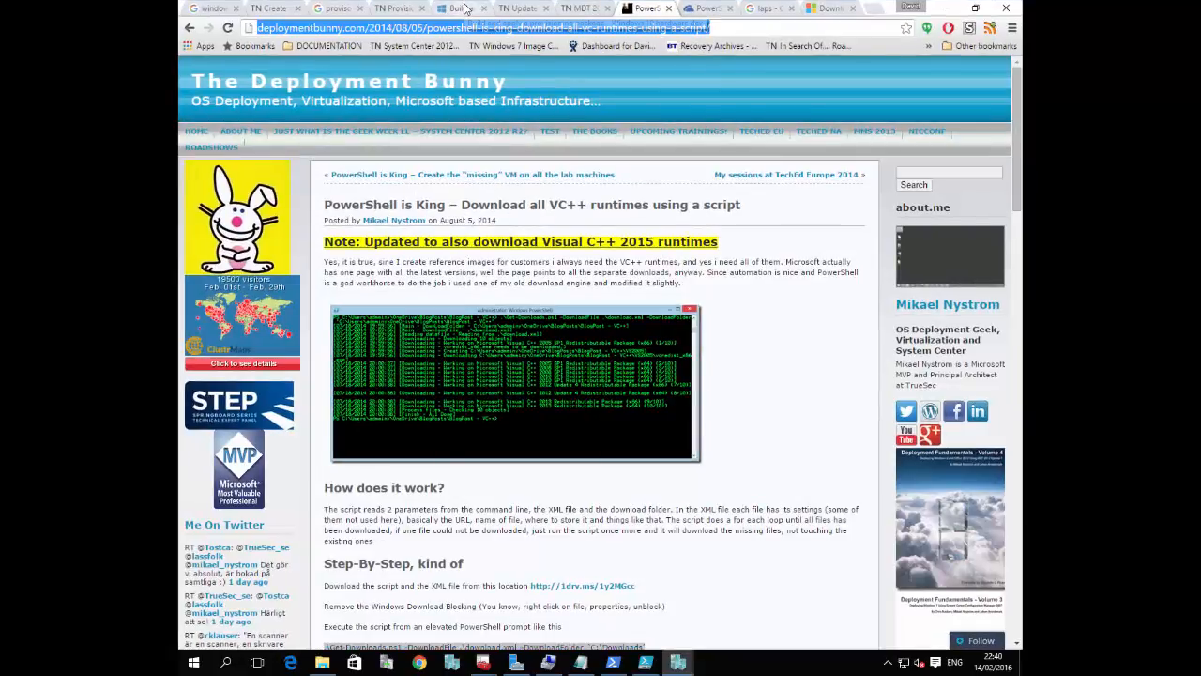
pyautogui.write('power')
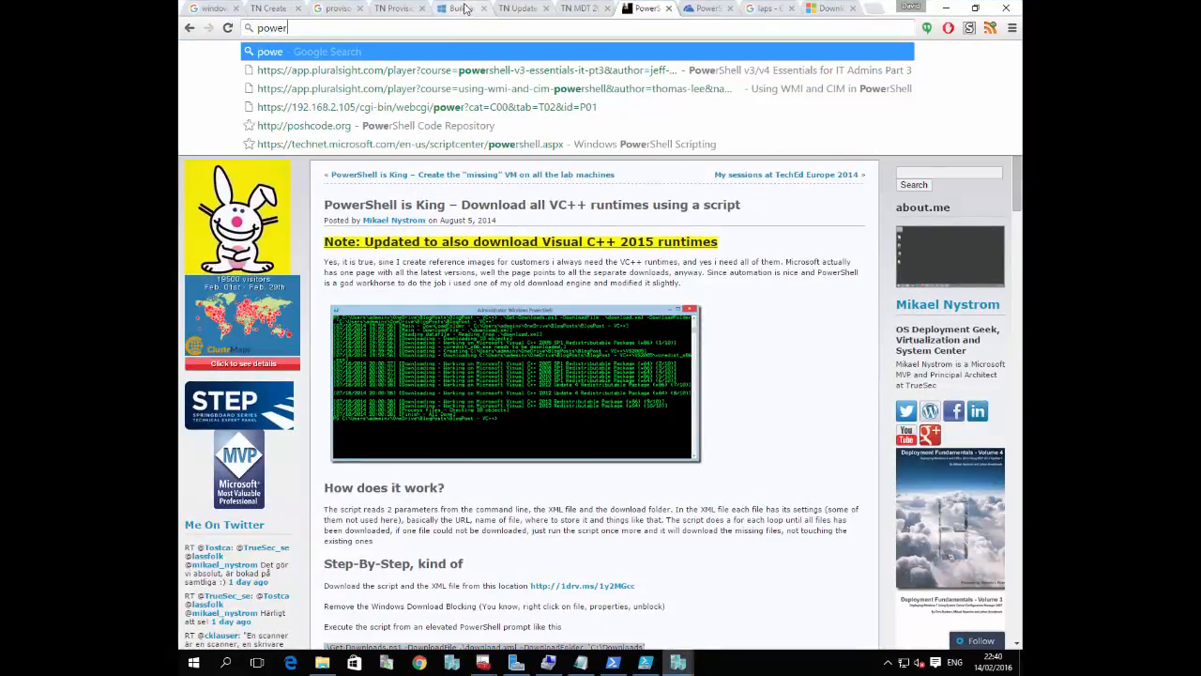
pyautogui.write('shell is king')
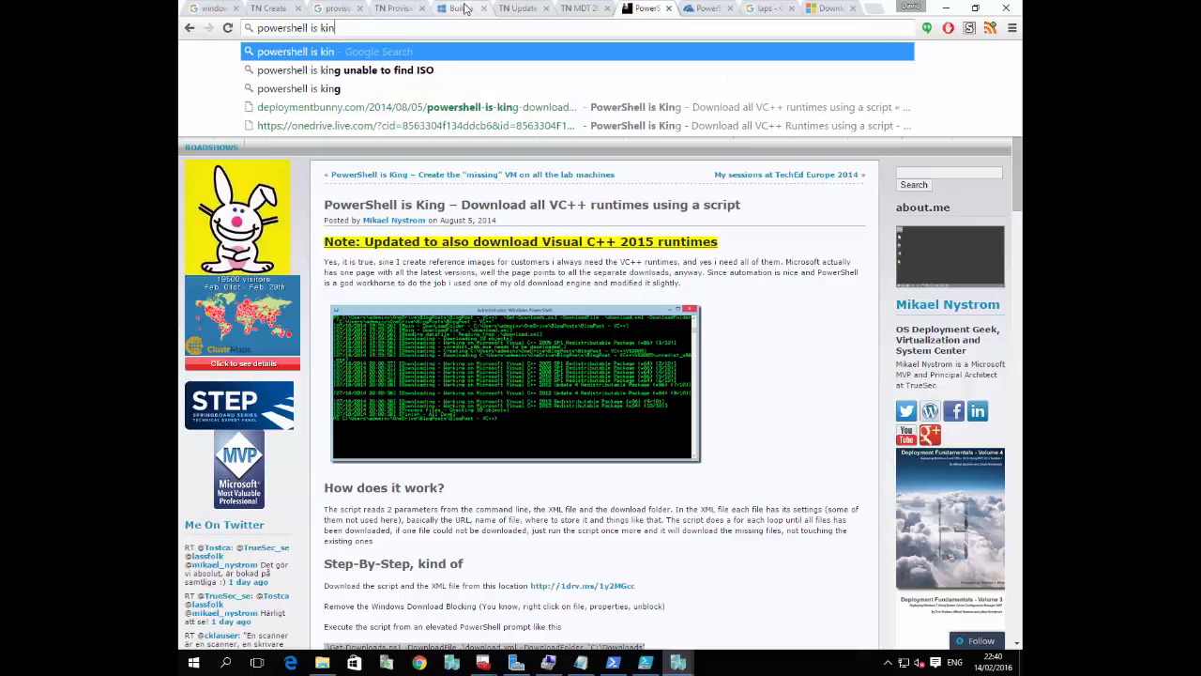
pyautogui.press('Return')
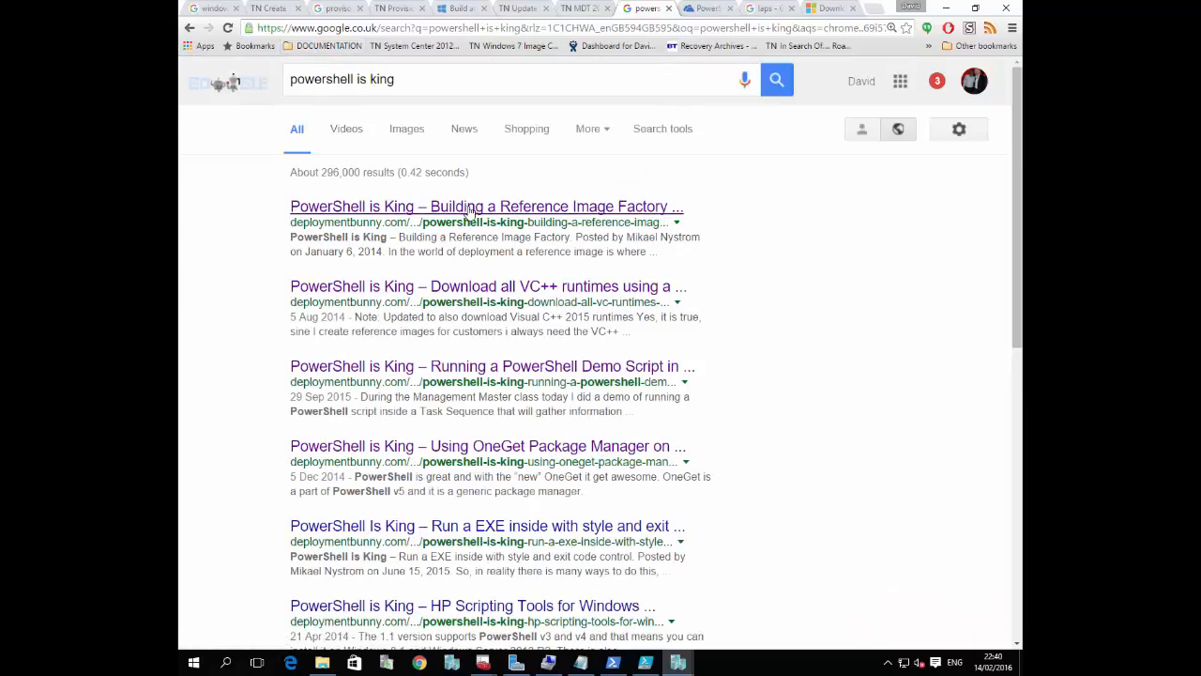
pyautogui.rightClick(469, 211)
pyautogui.click(507, 222)
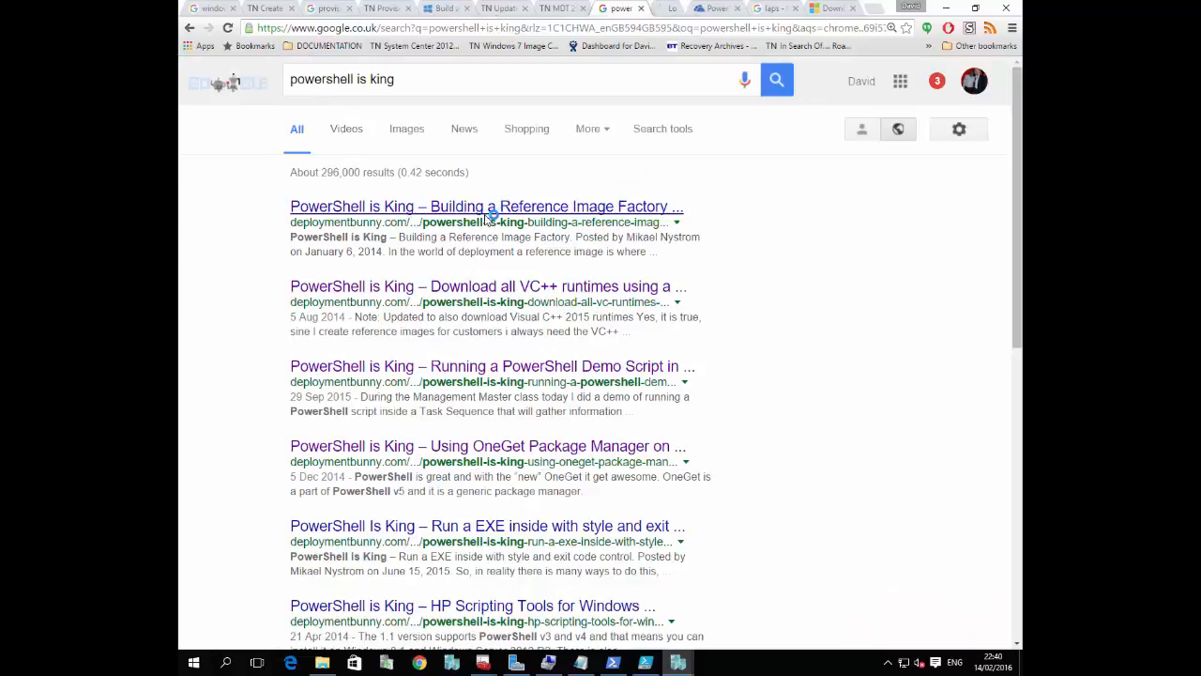
pyautogui.click(657, 8)
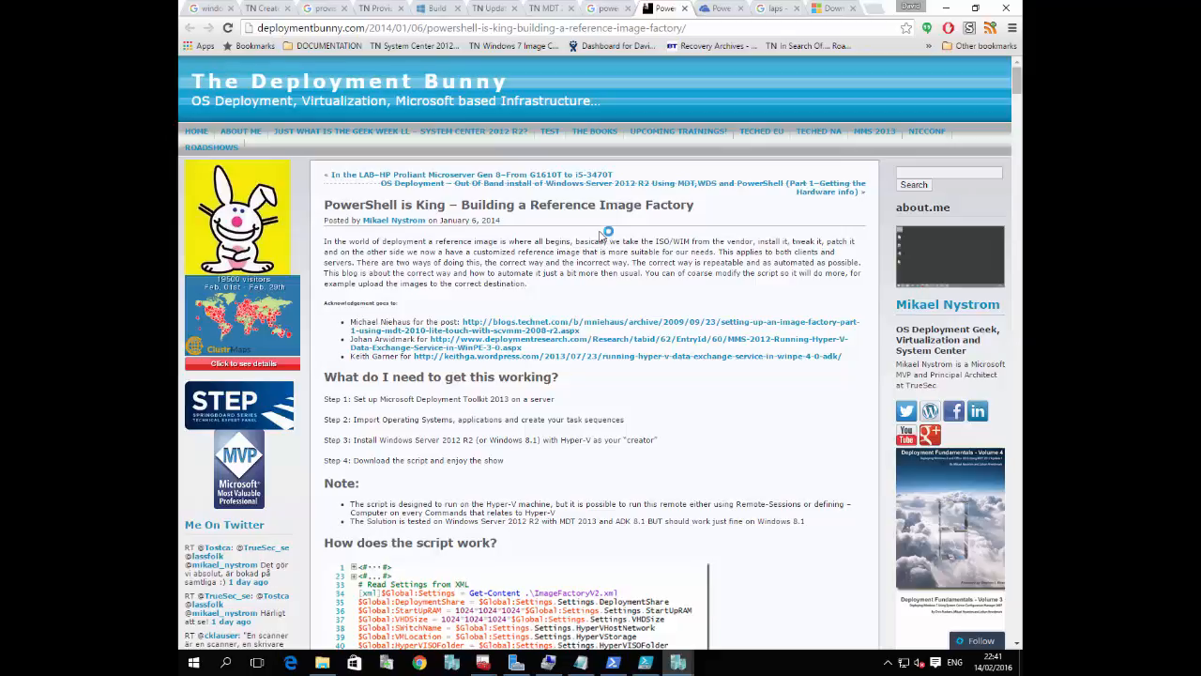
# Read through the Reference Image Factory article, covering the script functions, bootstrap.ini and customsettings.ini changes, boot image setup and script listings
pyautogui.scroll(-5, 591, 263)
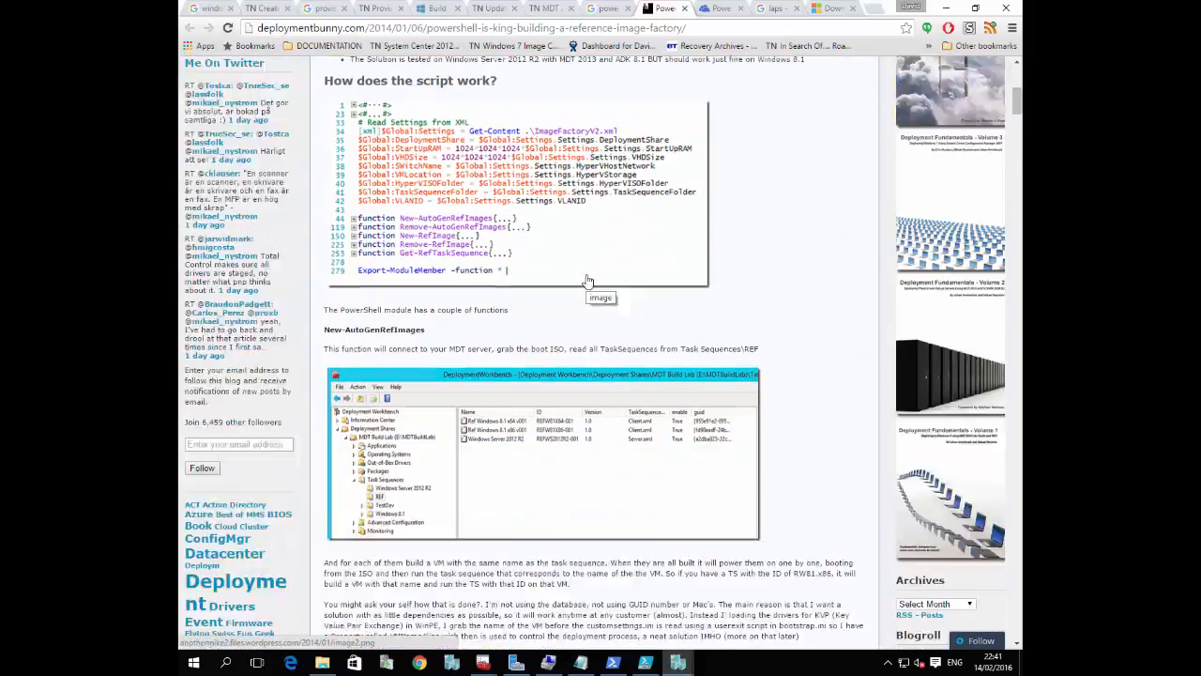
pyautogui.scroll(-5, 587, 281)
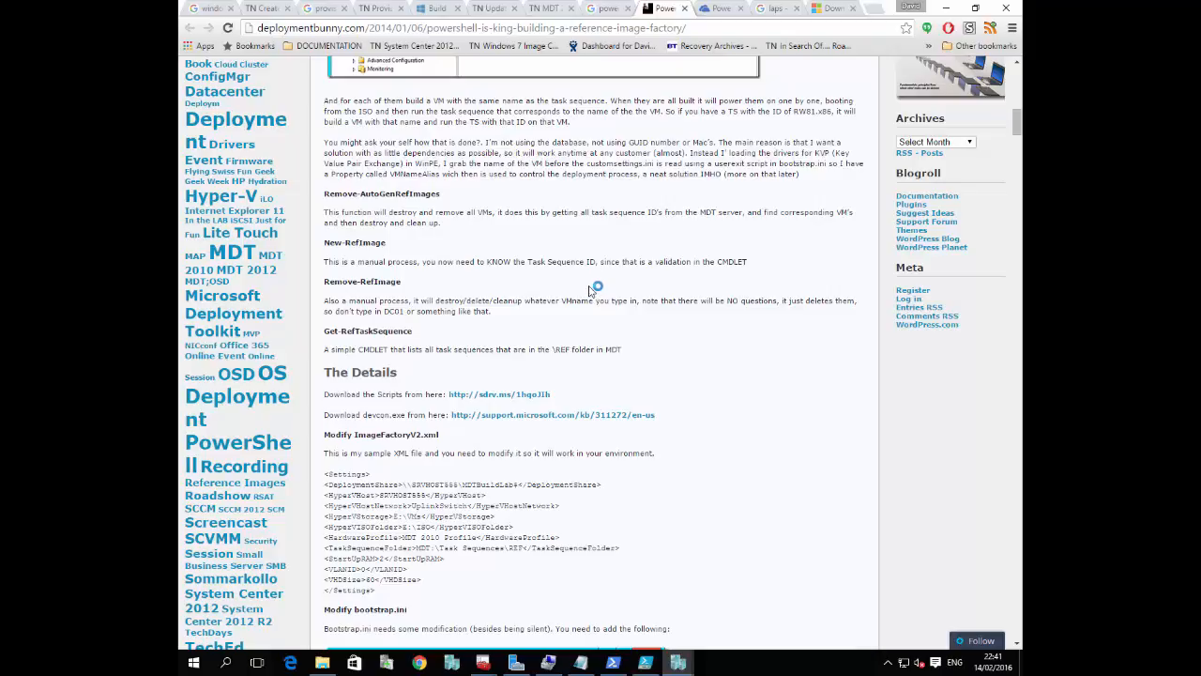
pyautogui.scroll(-2, 590, 291)
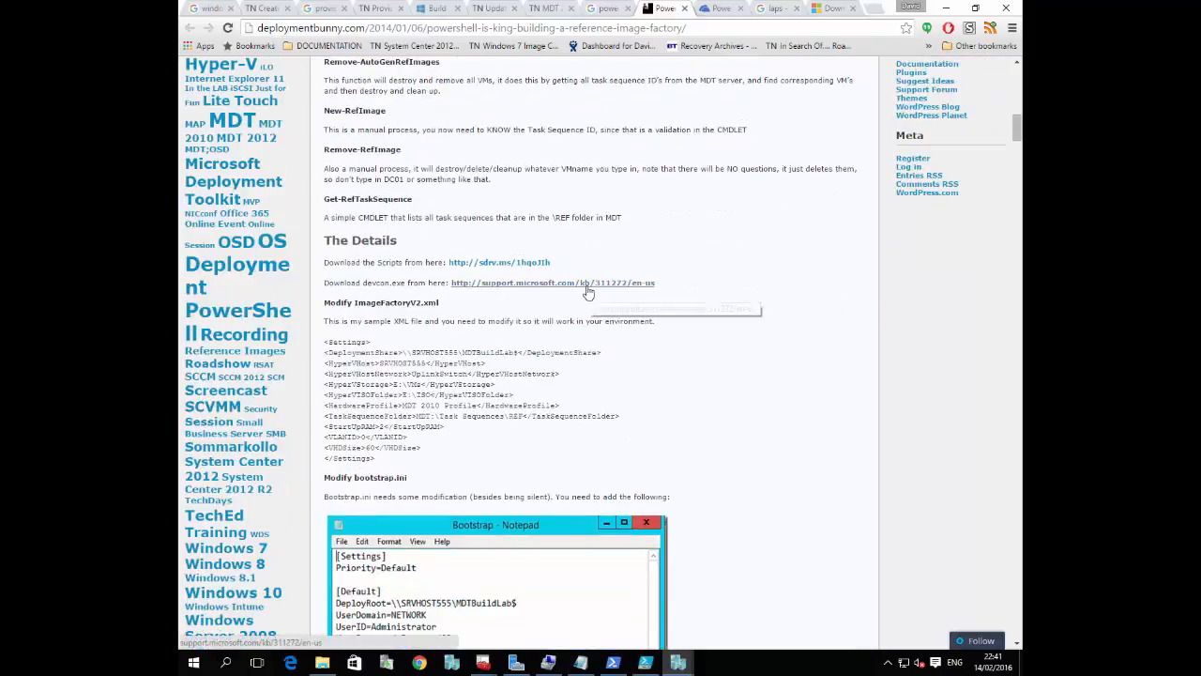
pyautogui.scroll(-8, 584, 277)
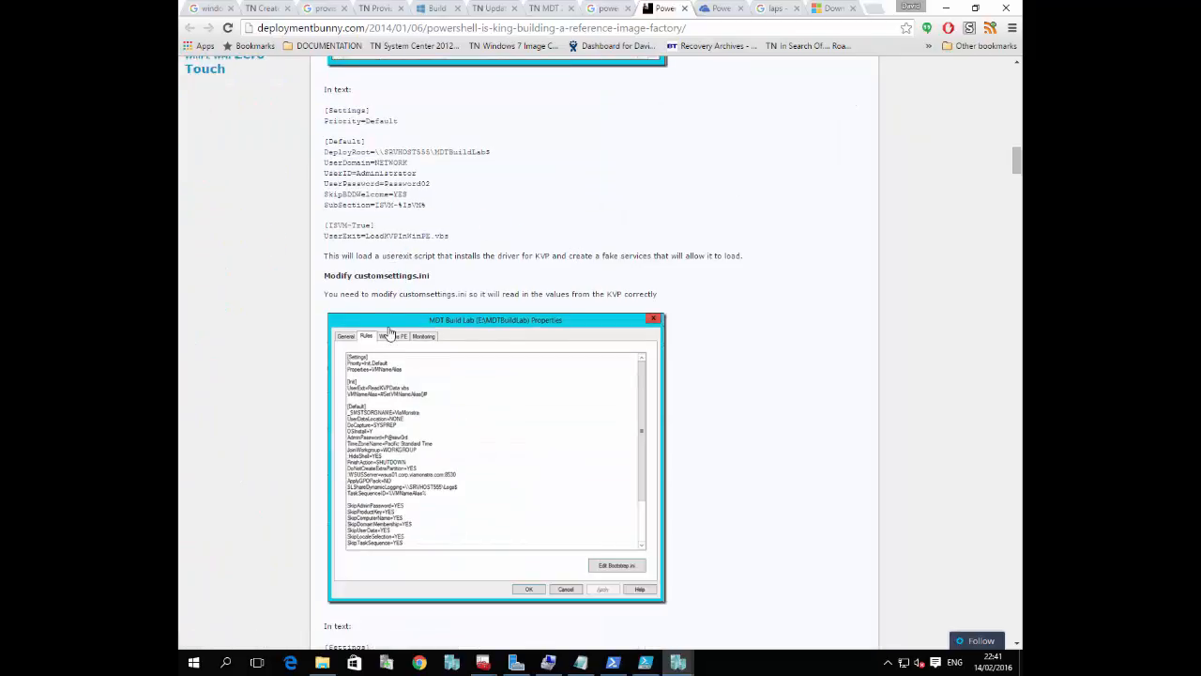
pyautogui.scroll(-3, 385, 330)
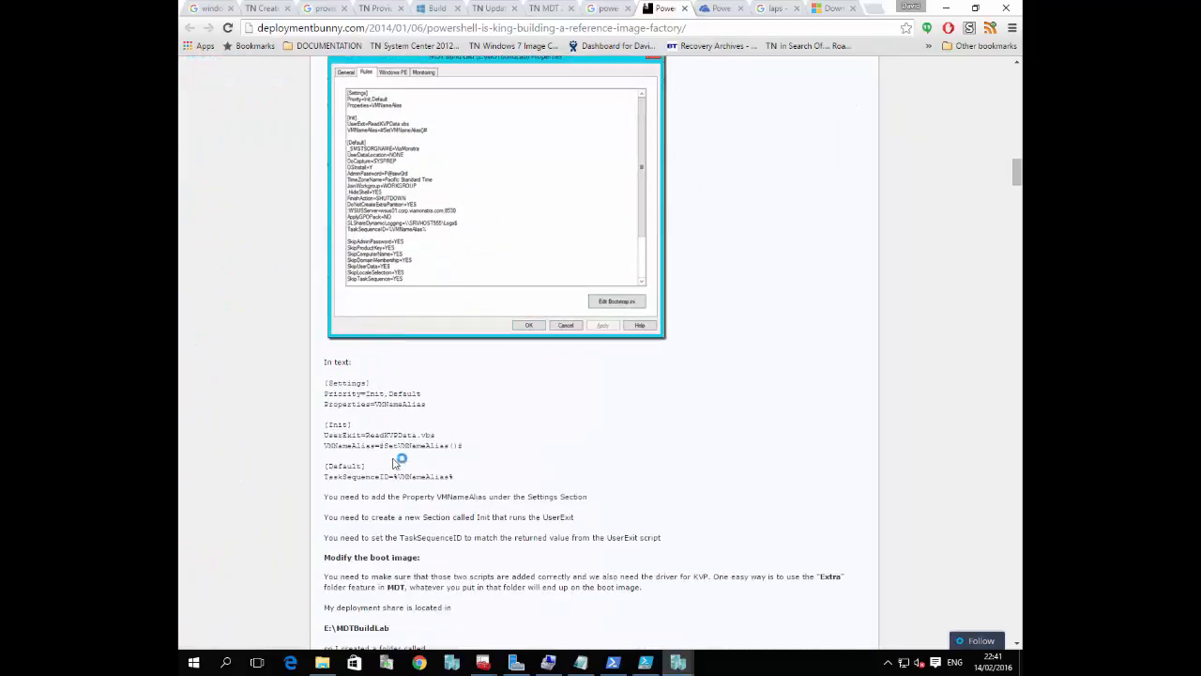
pyautogui.scroll(-4, 434, 441)
pyautogui.scroll(-9, 434, 441)
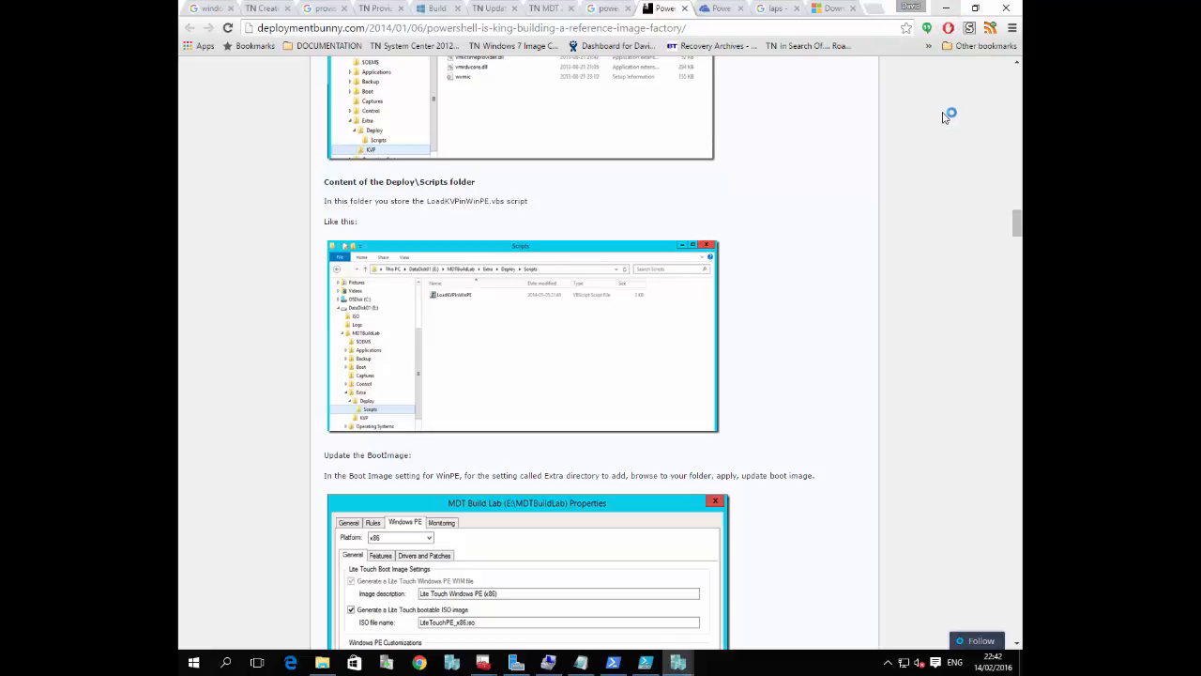
pyautogui.scroll(-2, 917, 212)
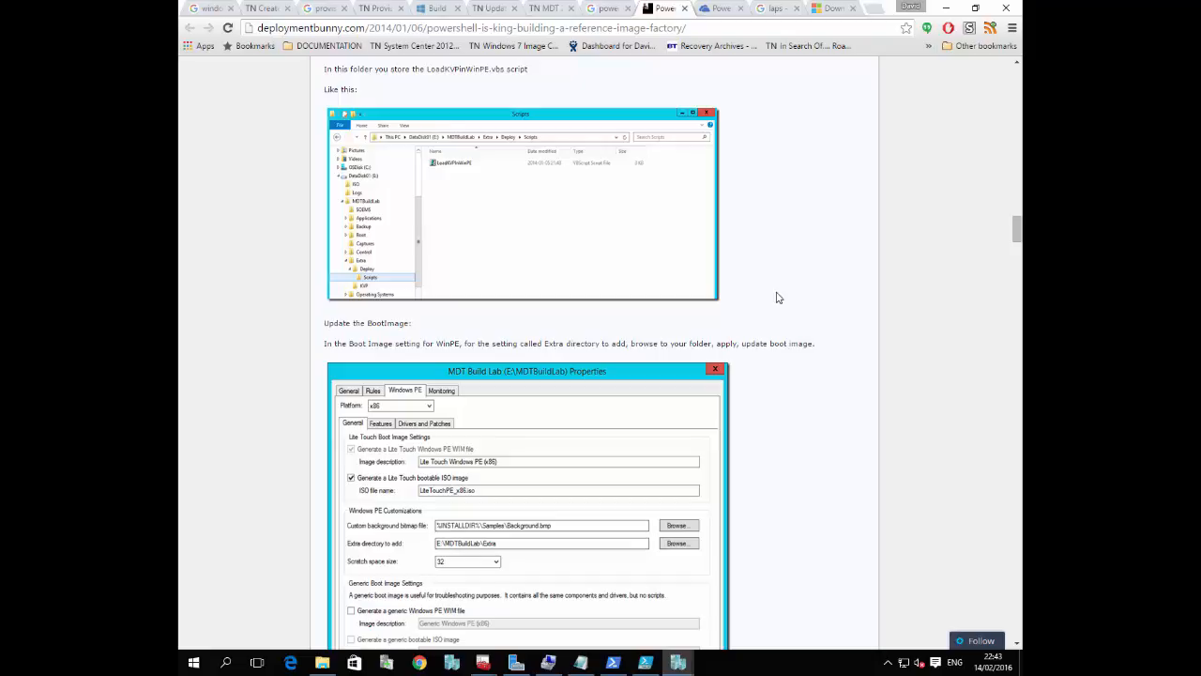
pyautogui.scroll(-15, 777, 297)
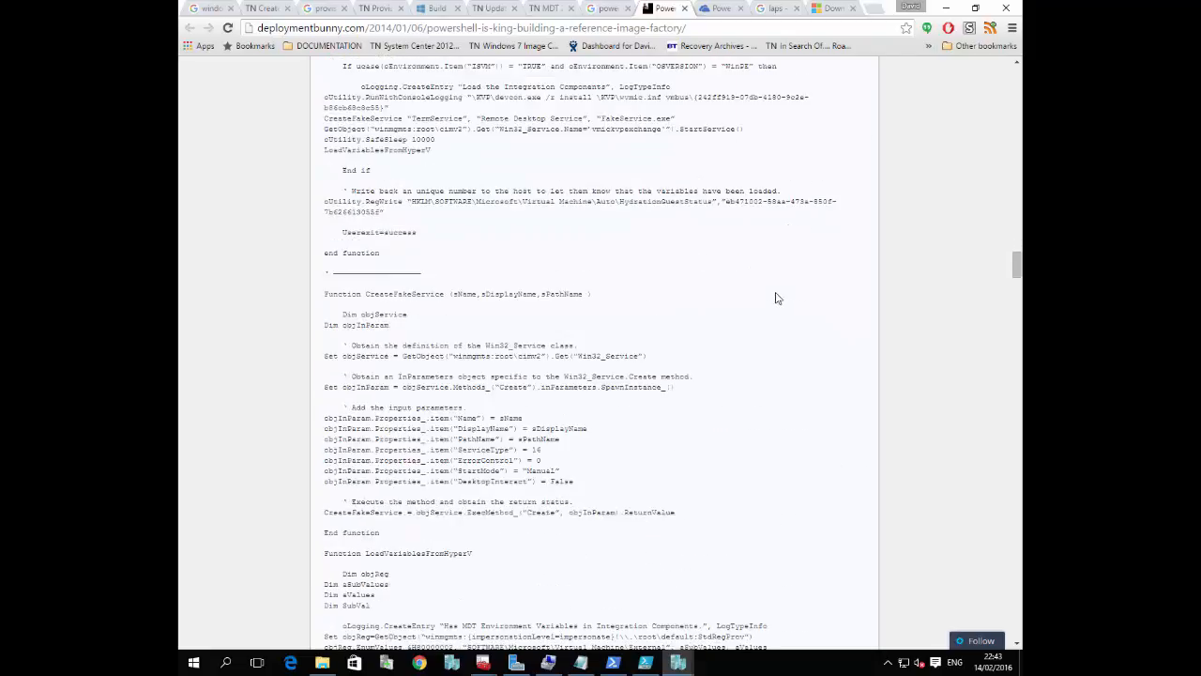
pyautogui.scroll(-15, 777, 298)
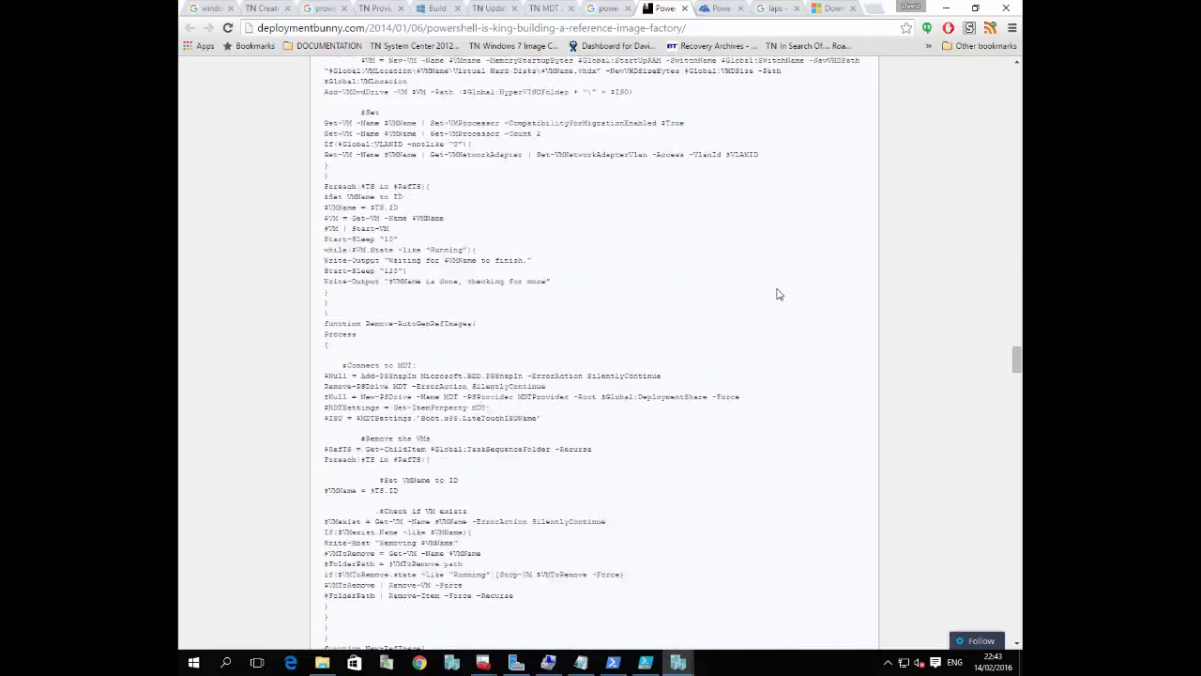
pyautogui.scroll(-15, 777, 294)
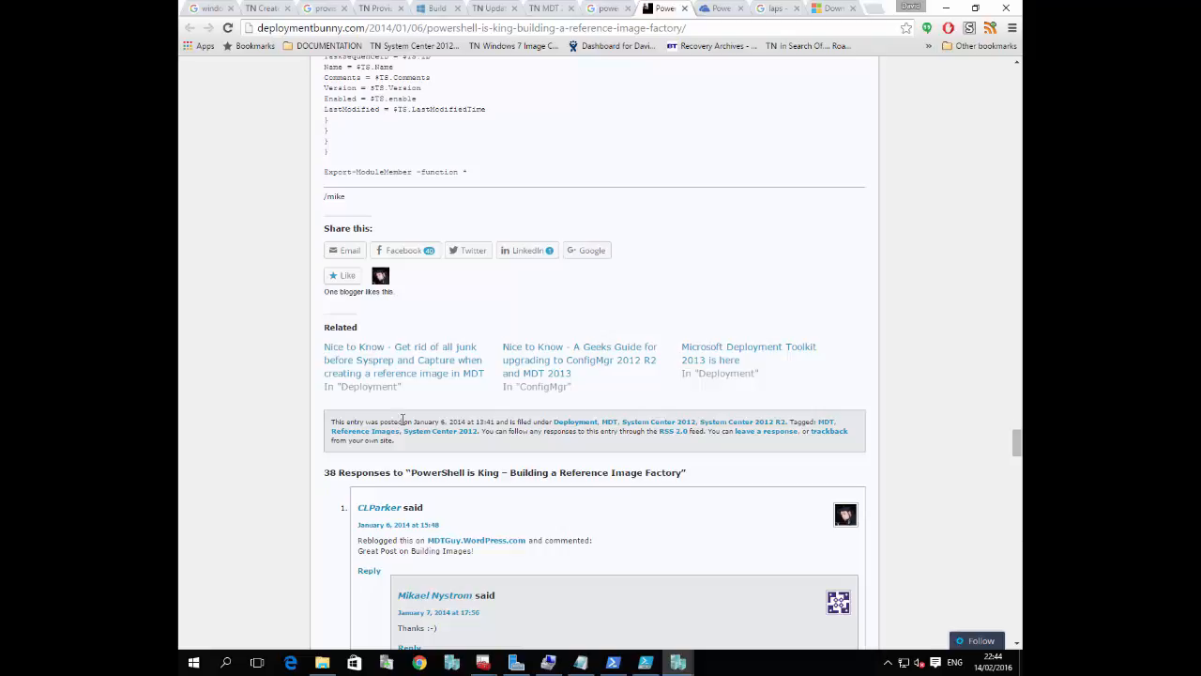
# Go back through the script listings to the beginning of the Reference Image Factory article and review its introduction and prerequisites
pyautogui.scroll(15, 878, 377)
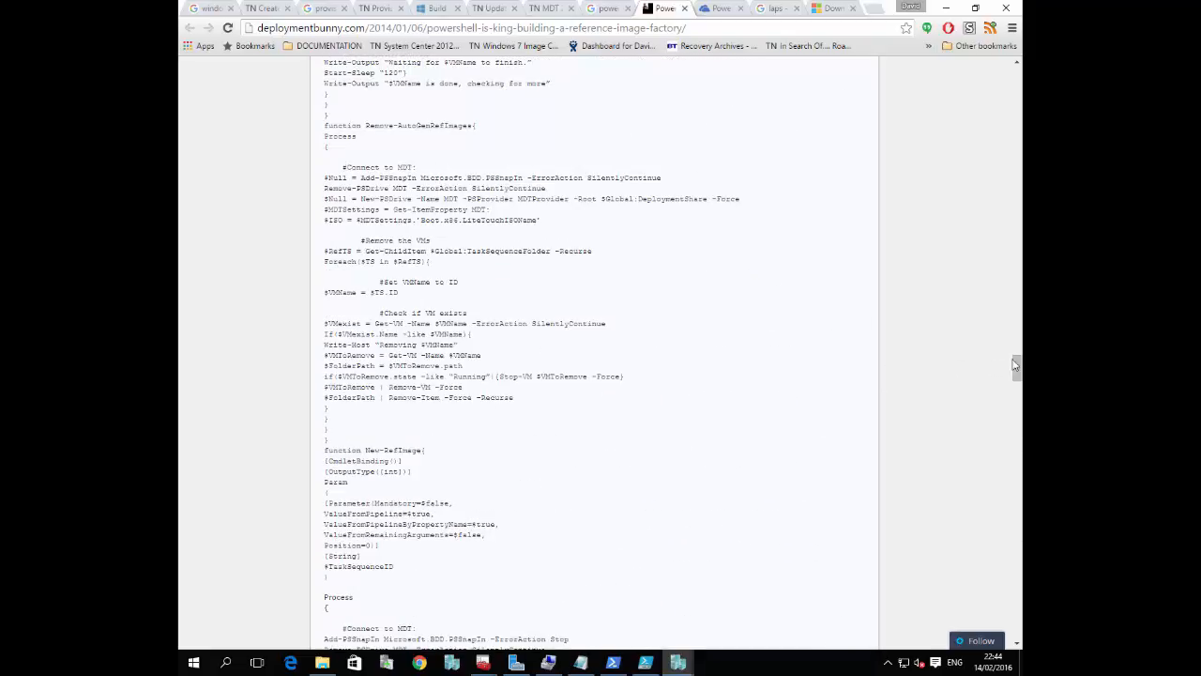
pyautogui.moveTo(1017, 368); pyautogui.dragTo(1018, 188)
pyautogui.press('Home')
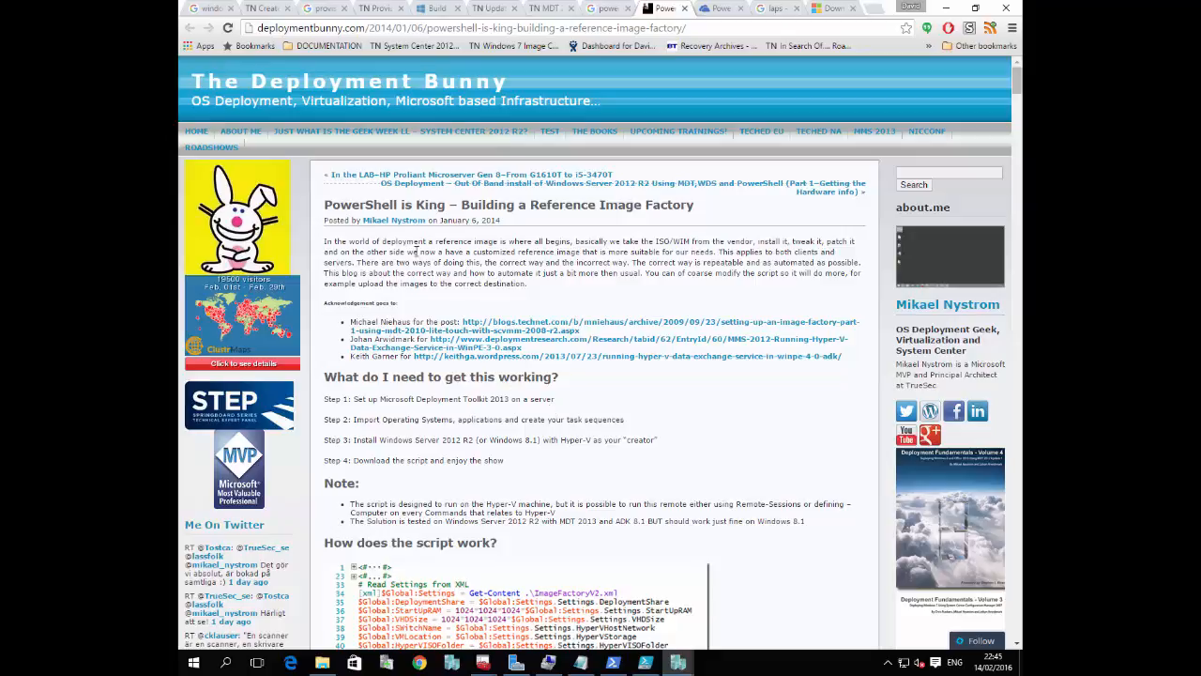
# Leave Chrome and the LB-SCCM2 session for Hyper-V Manager and connect to the LB-TEST1 virtual machine
pyautogui.click(941, 7)
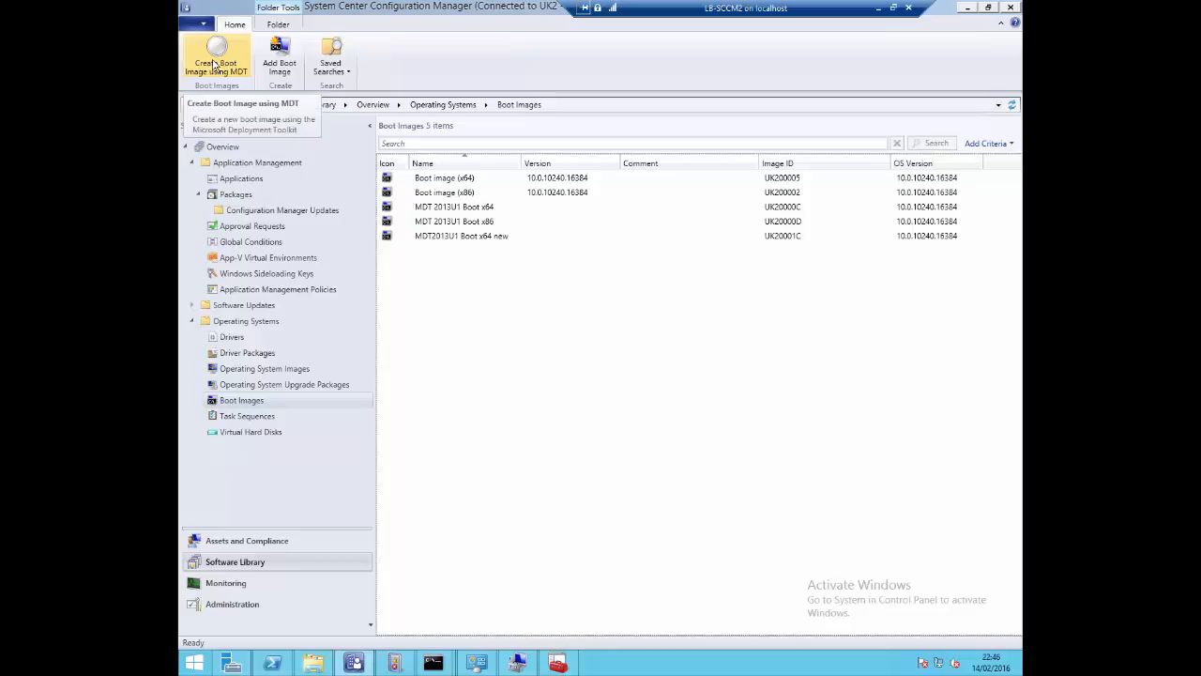
pyautogui.click(877, 8)
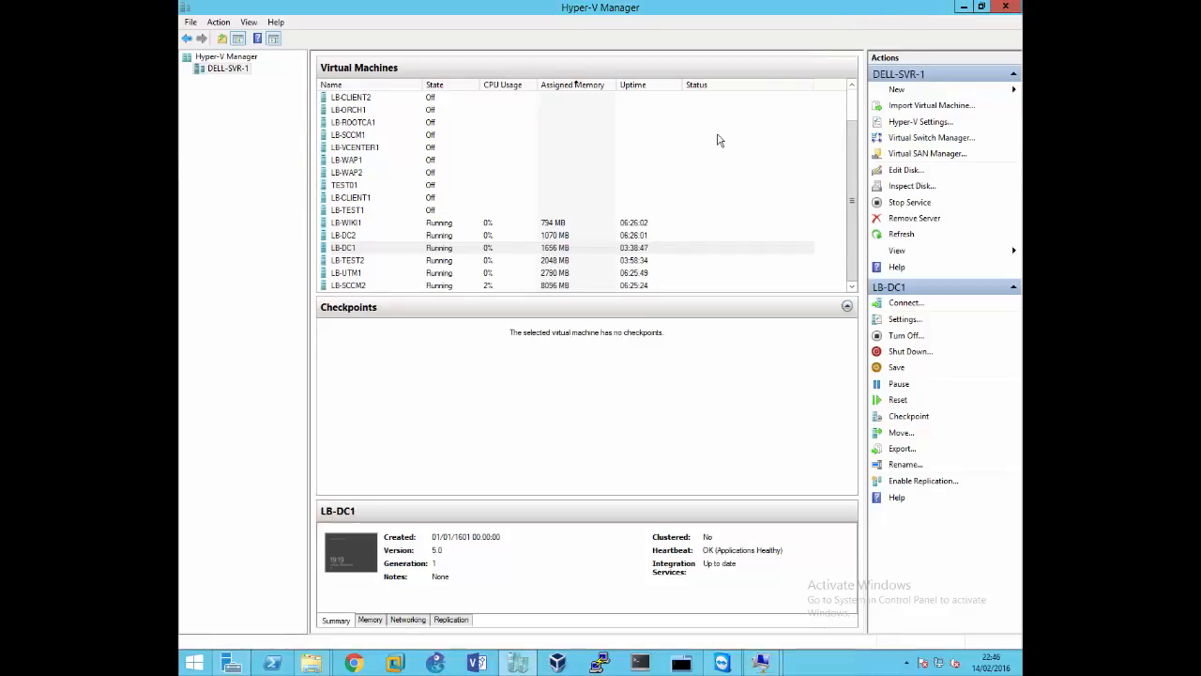
pyautogui.click(358, 213)
pyautogui.rightClick(358, 210)
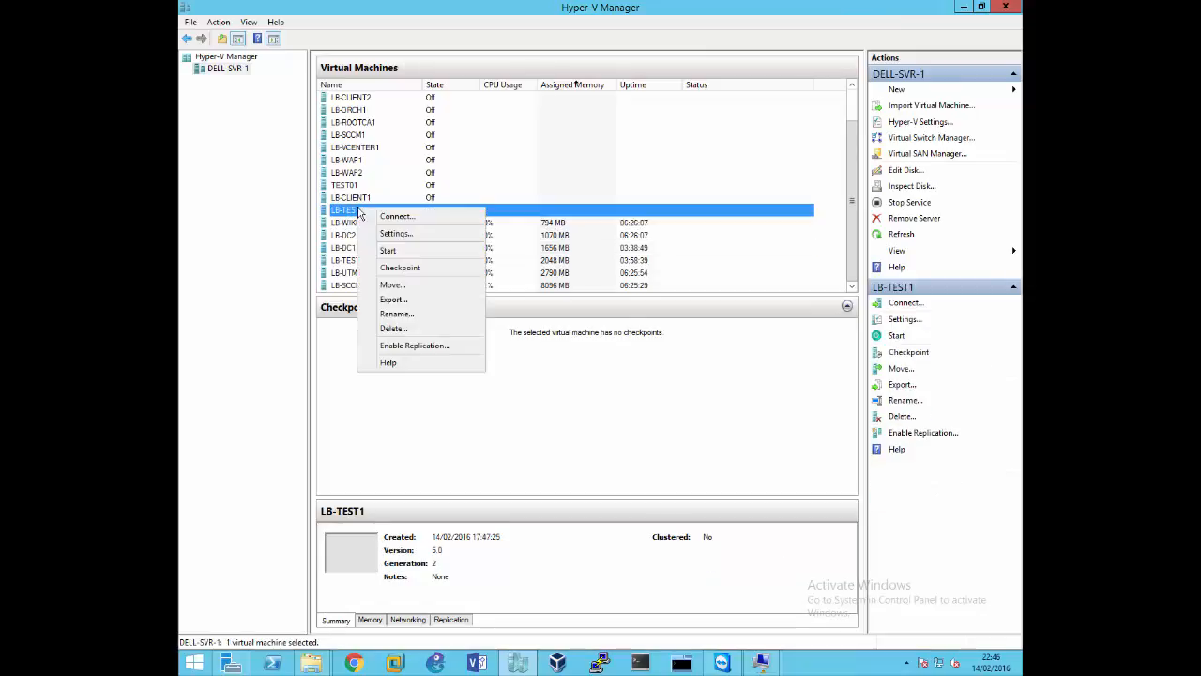
pyautogui.click(761, 663)
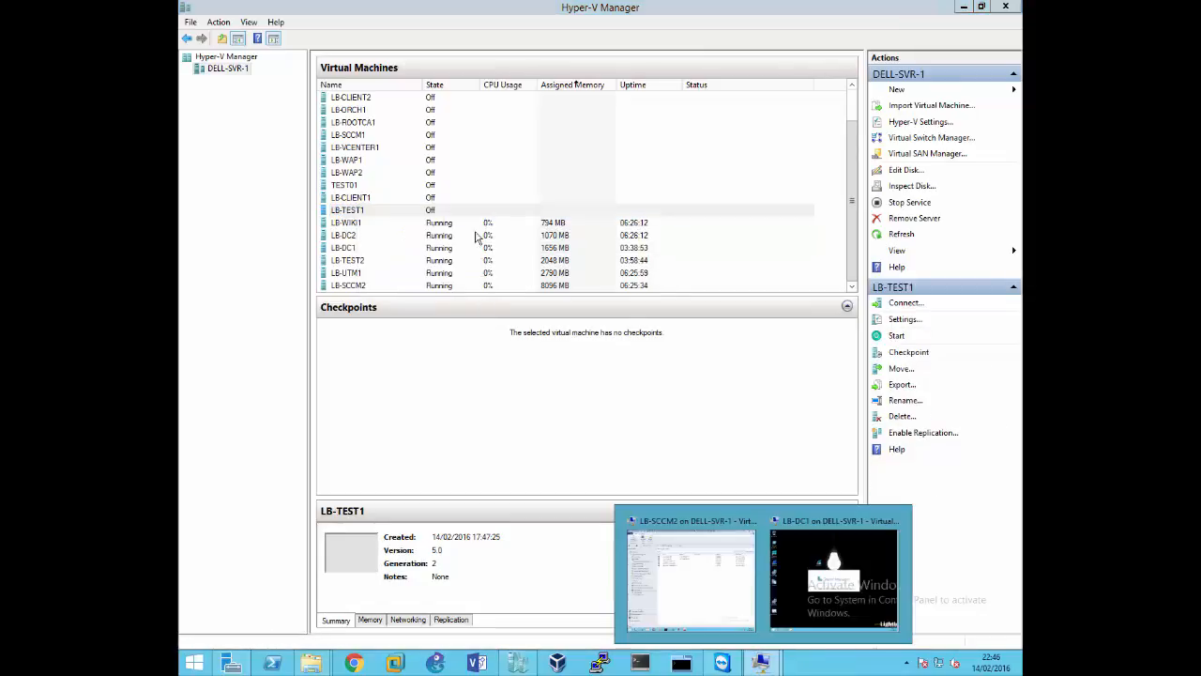
pyautogui.rightClick(428, 215)
pyautogui.click(452, 226)
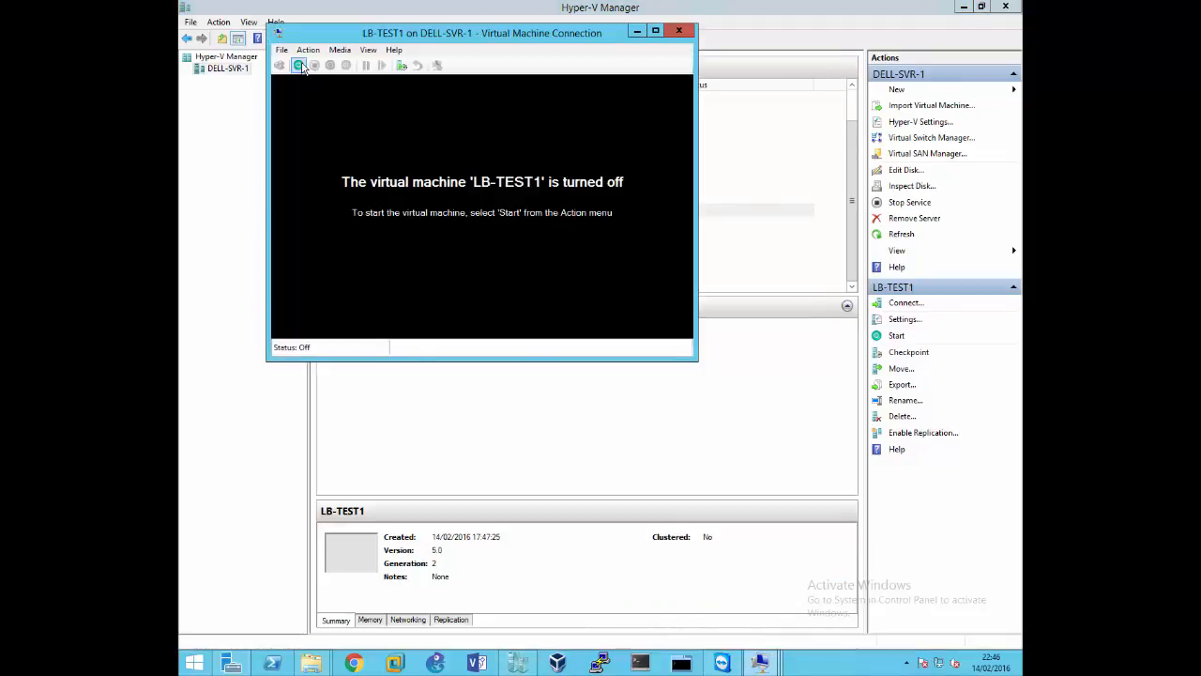
pyautogui.click(298, 65)
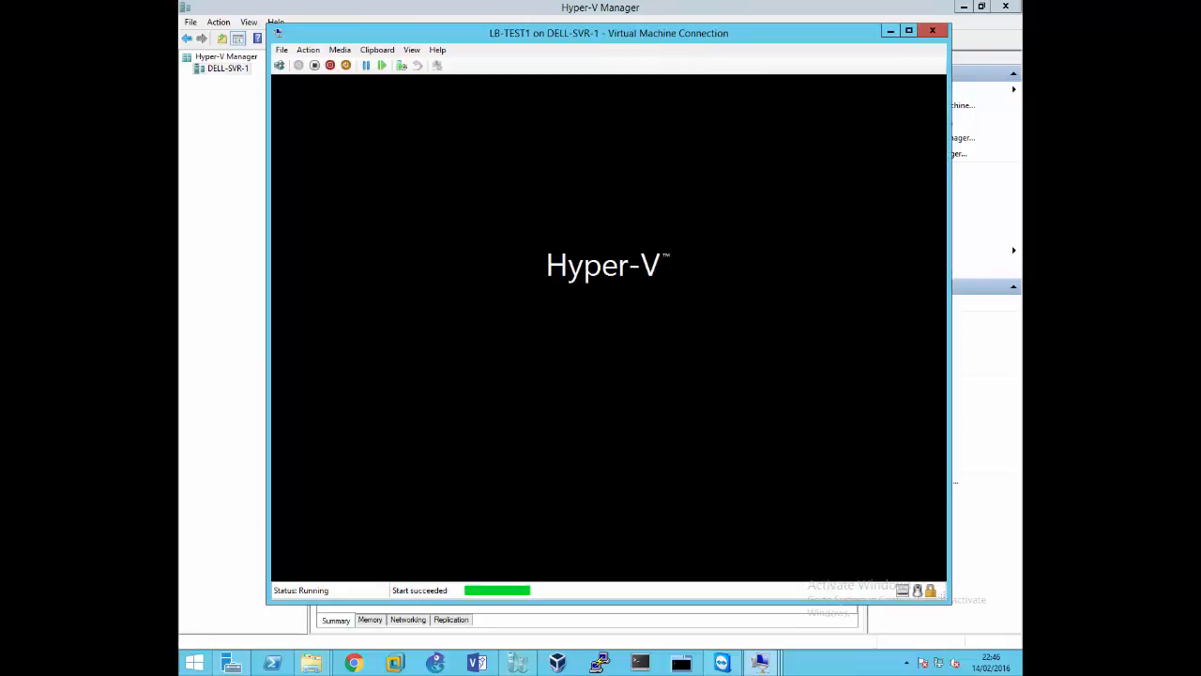
pyautogui.click(314, 65)
pyautogui.click(629, 338)
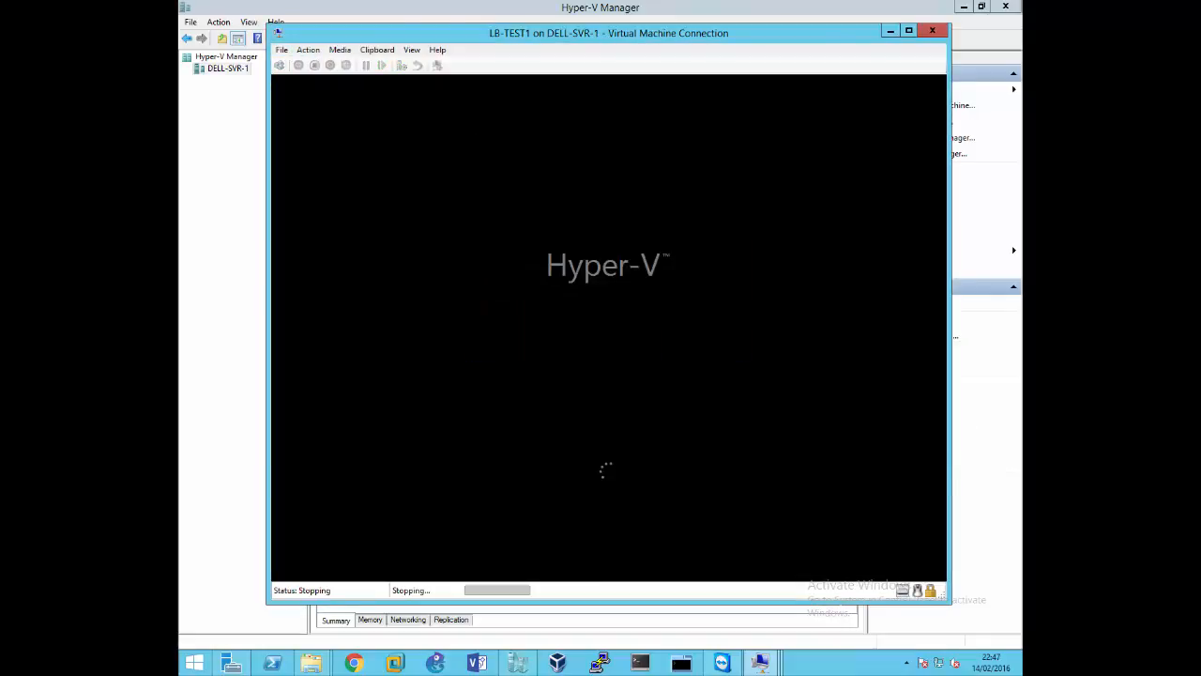
# In the firmware settings of LB-TEST1, move the DVD drive with BootISO14022016.iso to first place in the boot order
pyautogui.click(282, 49)
pyautogui.click(299, 65)
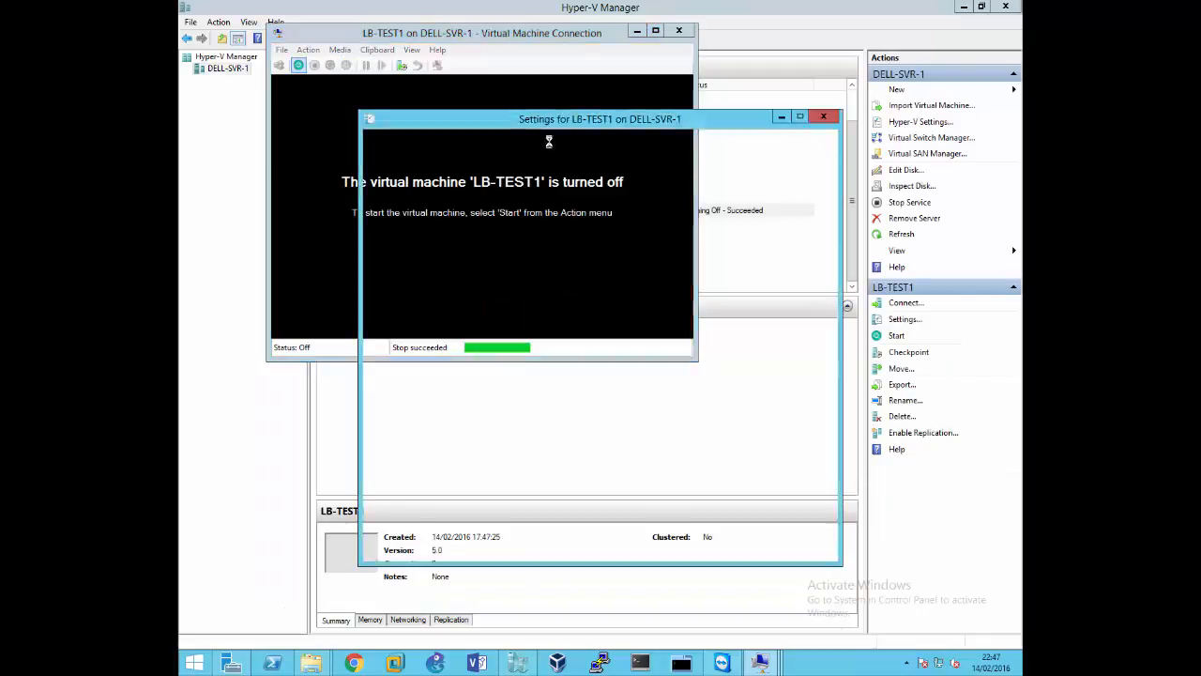
pyautogui.click(436, 180)
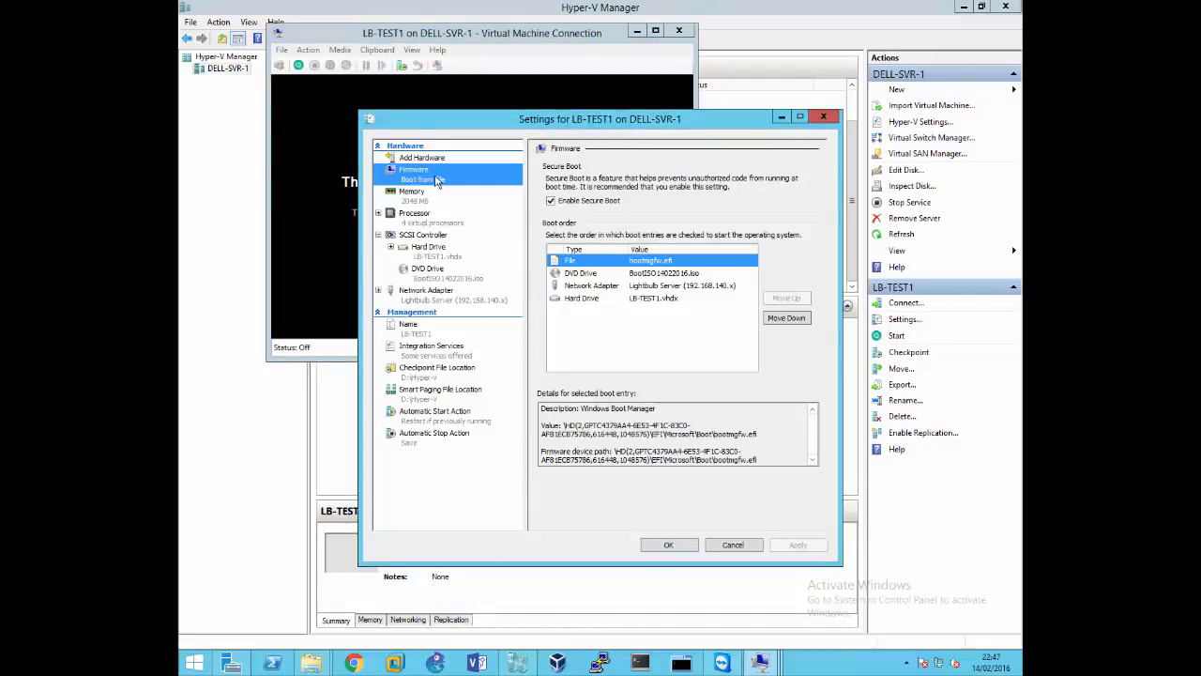
pyautogui.click(606, 274)
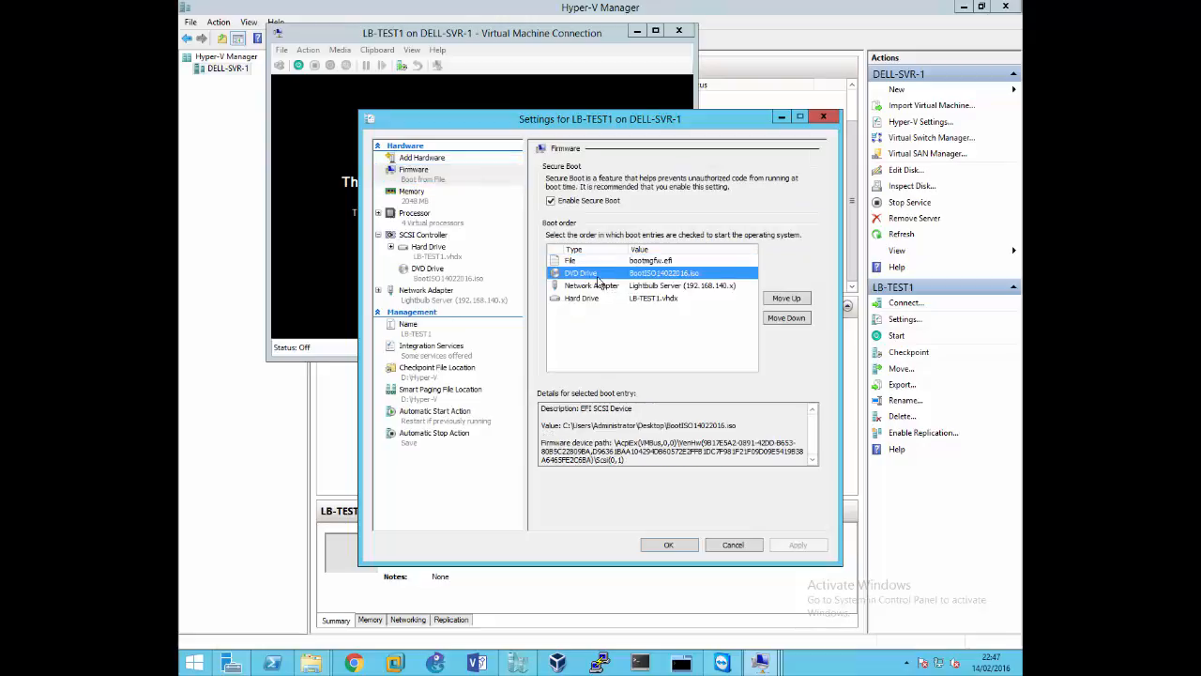
pyautogui.click(785, 299)
pyautogui.click(798, 545)
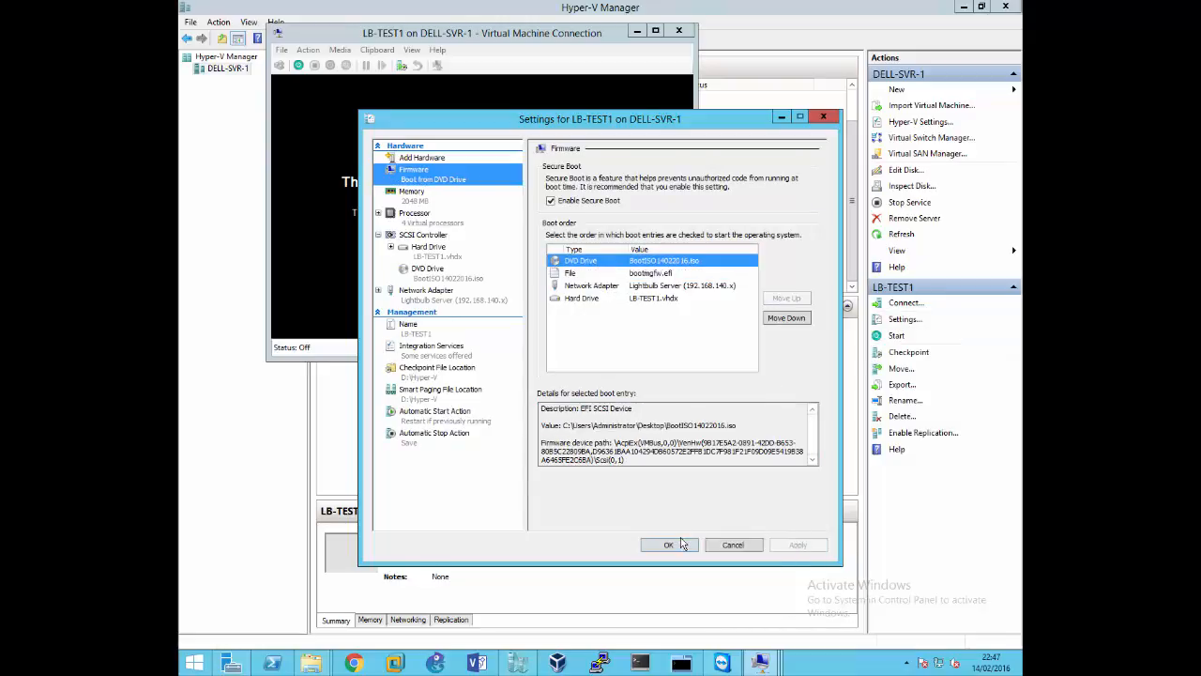
pyautogui.click(681, 547)
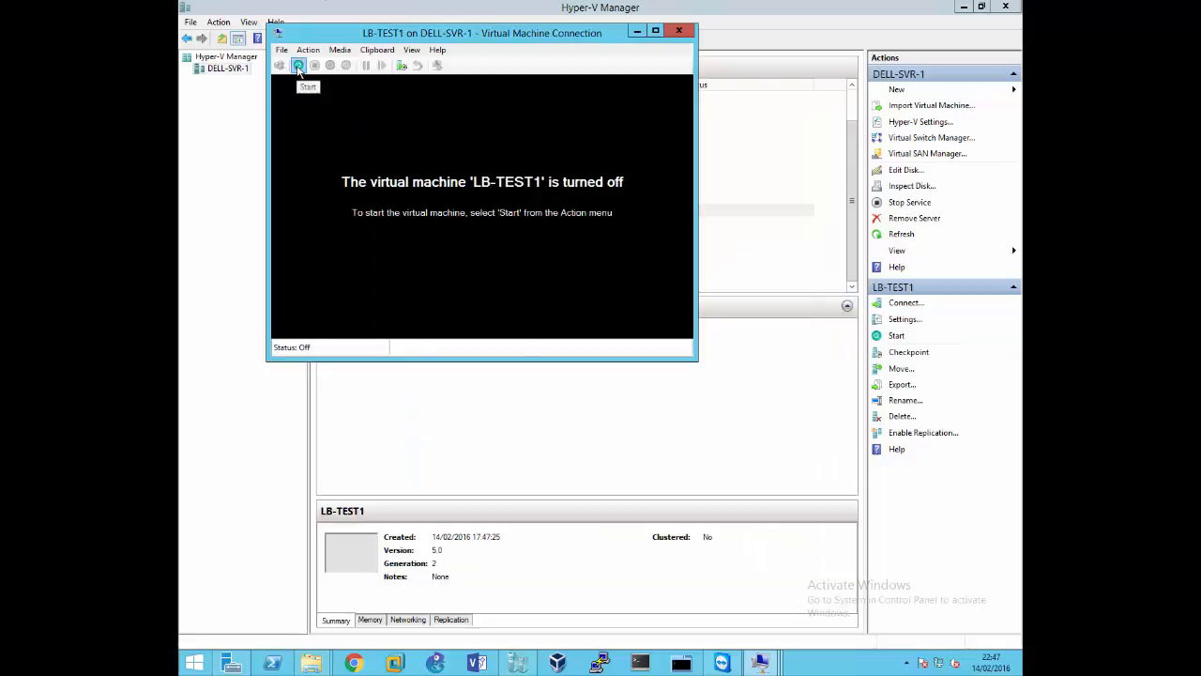
# Start LB-TEST1 from the boot ISO and run the UDI Win10 Client TS task sequence
pyautogui.click(299, 65)
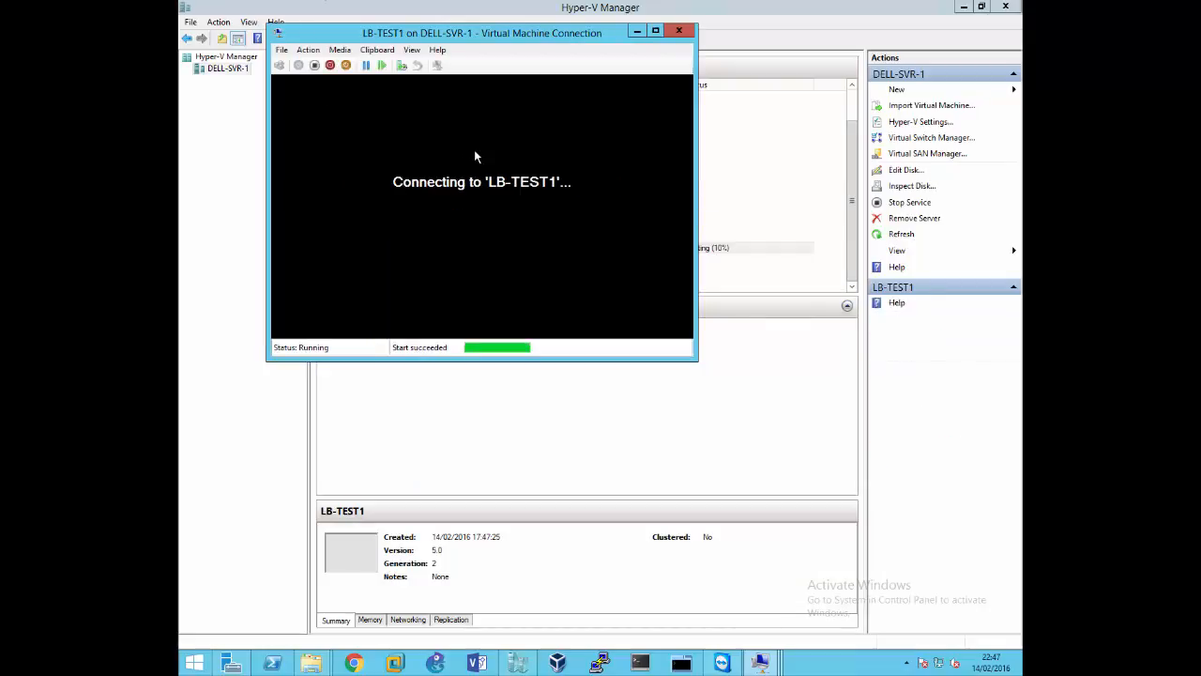
pyautogui.press('Return')
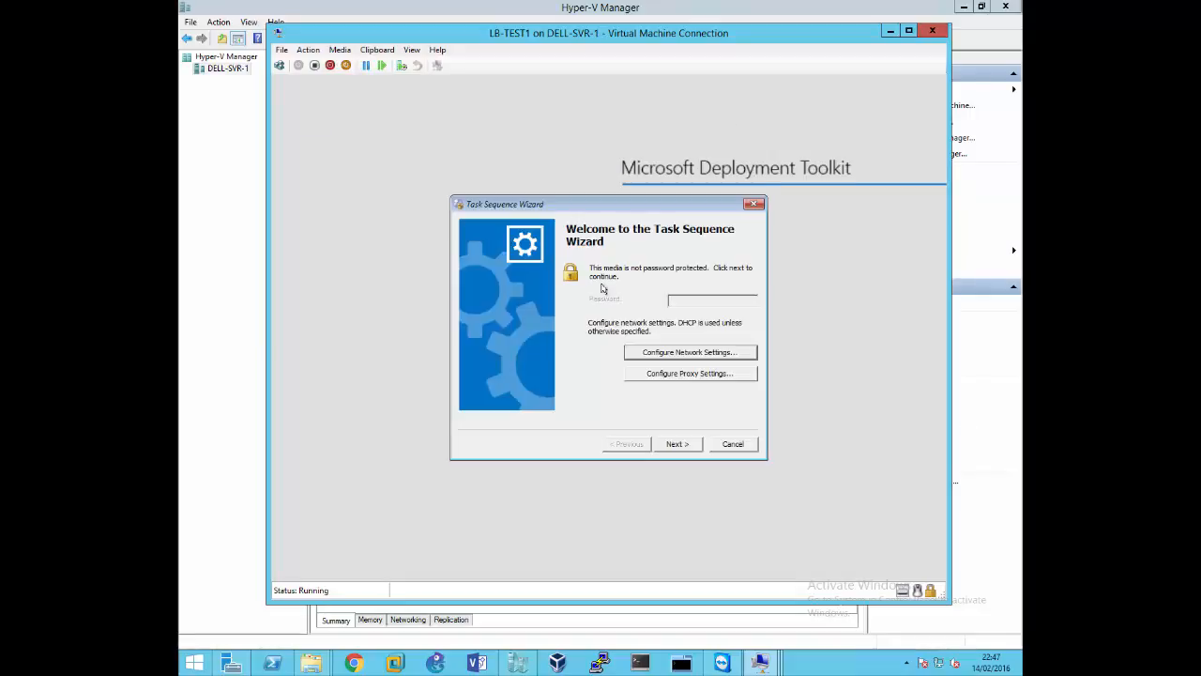
pyautogui.click(675, 445)
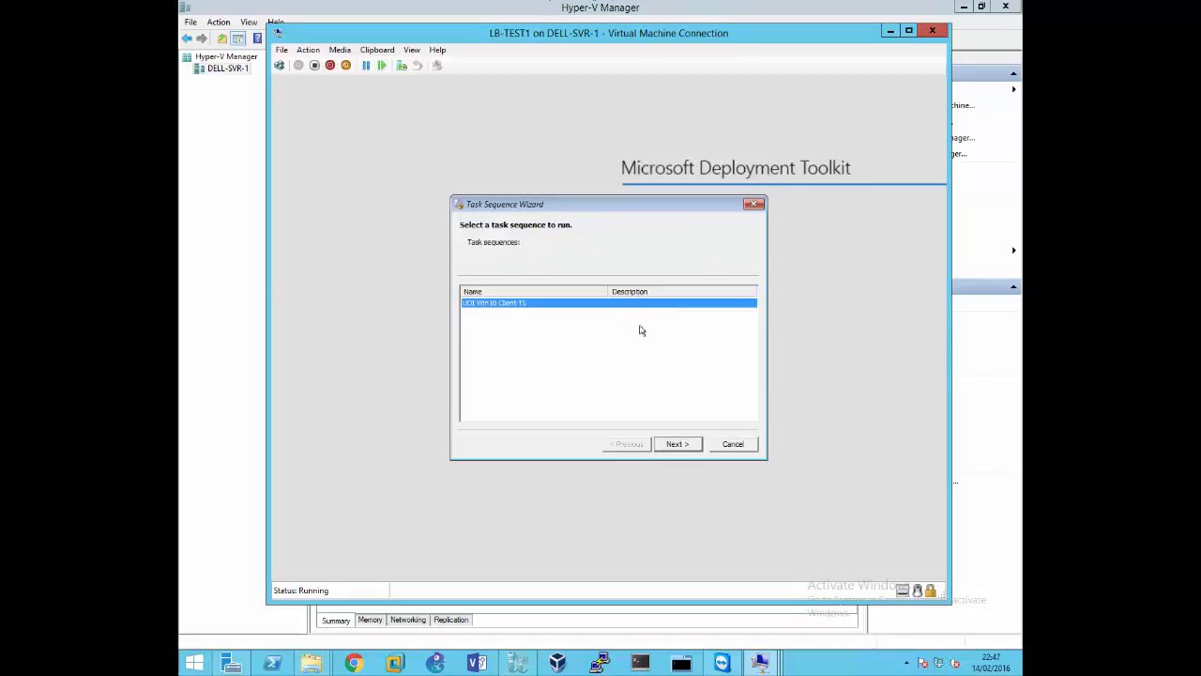
pyautogui.click(678, 444)
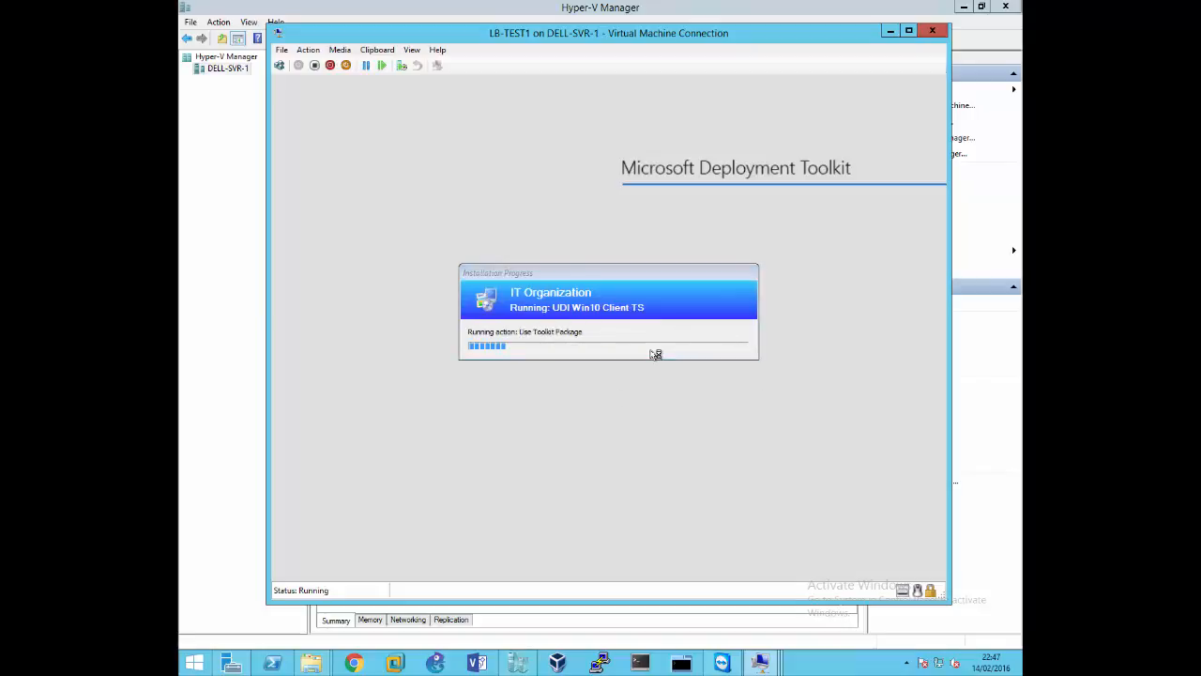
pyautogui.moveTo(619, 273); pyautogui.dragTo(645, 176)
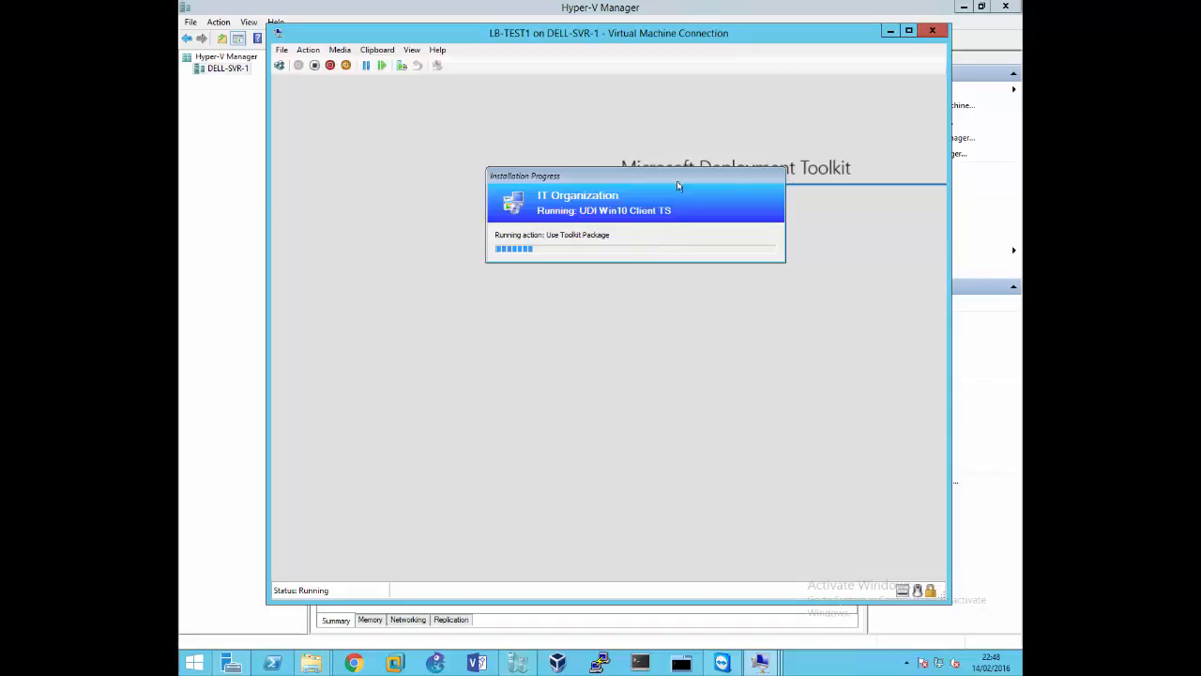
pyautogui.moveTo(678, 181); pyautogui.dragTo(663, 223)
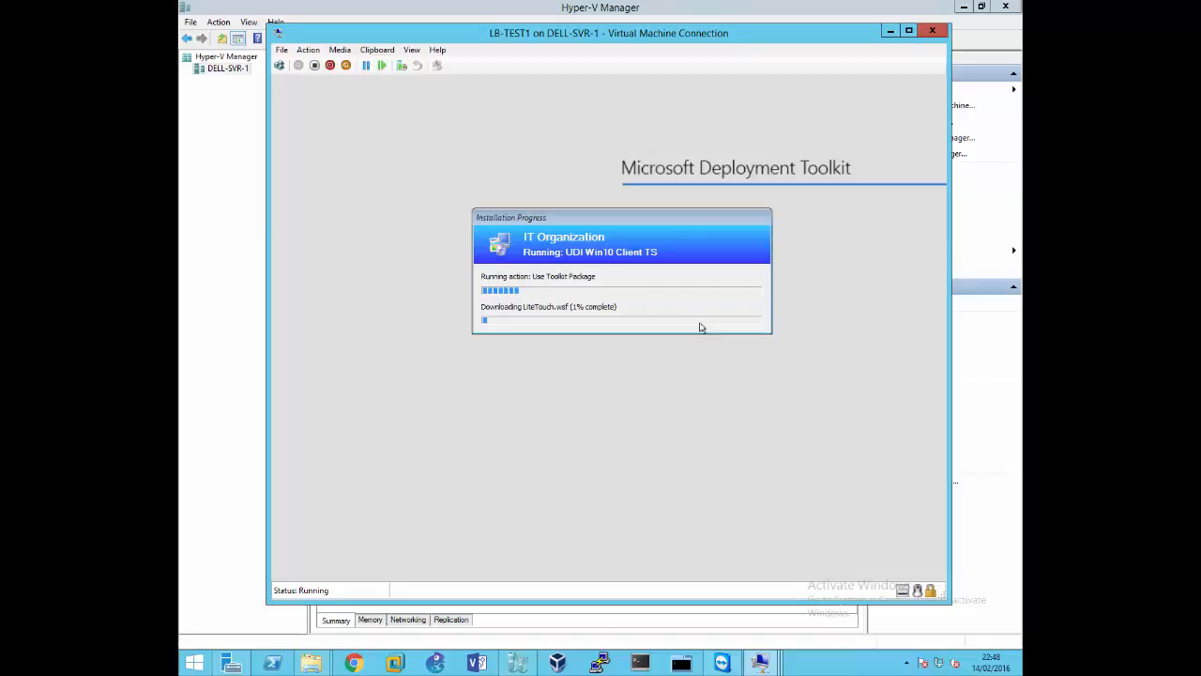
pyautogui.moveTo(719, 216); pyautogui.dragTo(703, 185)
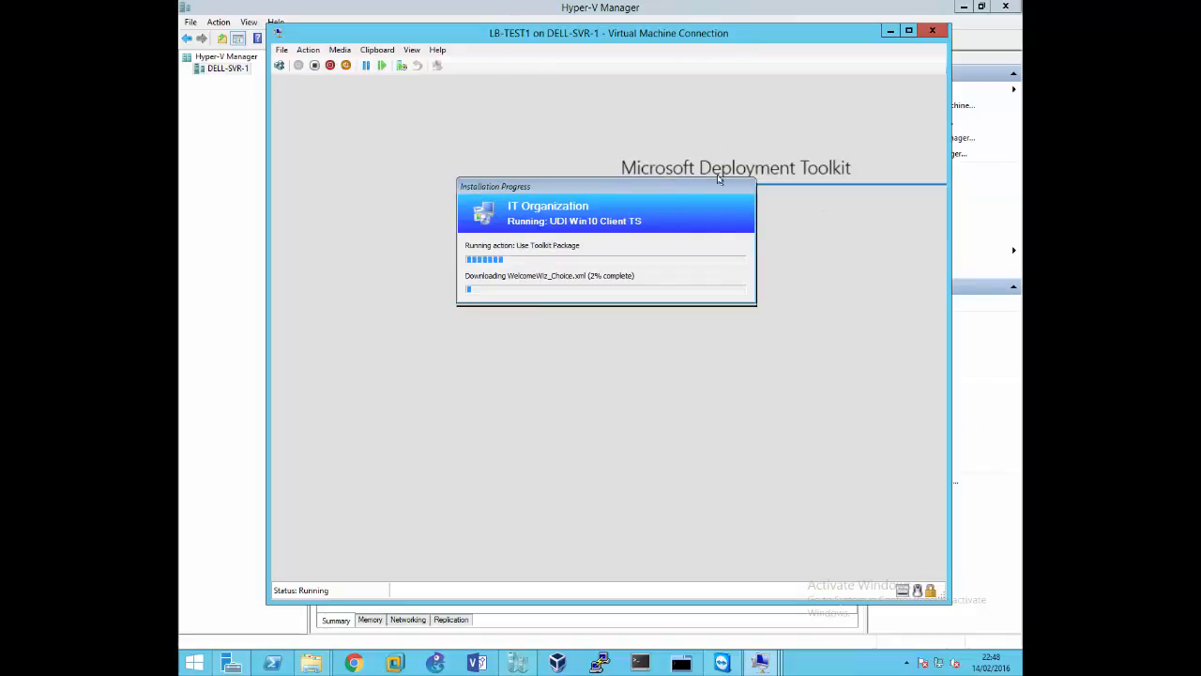
# Switch to the LB-SCCM2 session, refresh the MDT monitoring list in Deployment Workbench and return to the LB-TEST1 console
pyautogui.moveTo(764, 663)
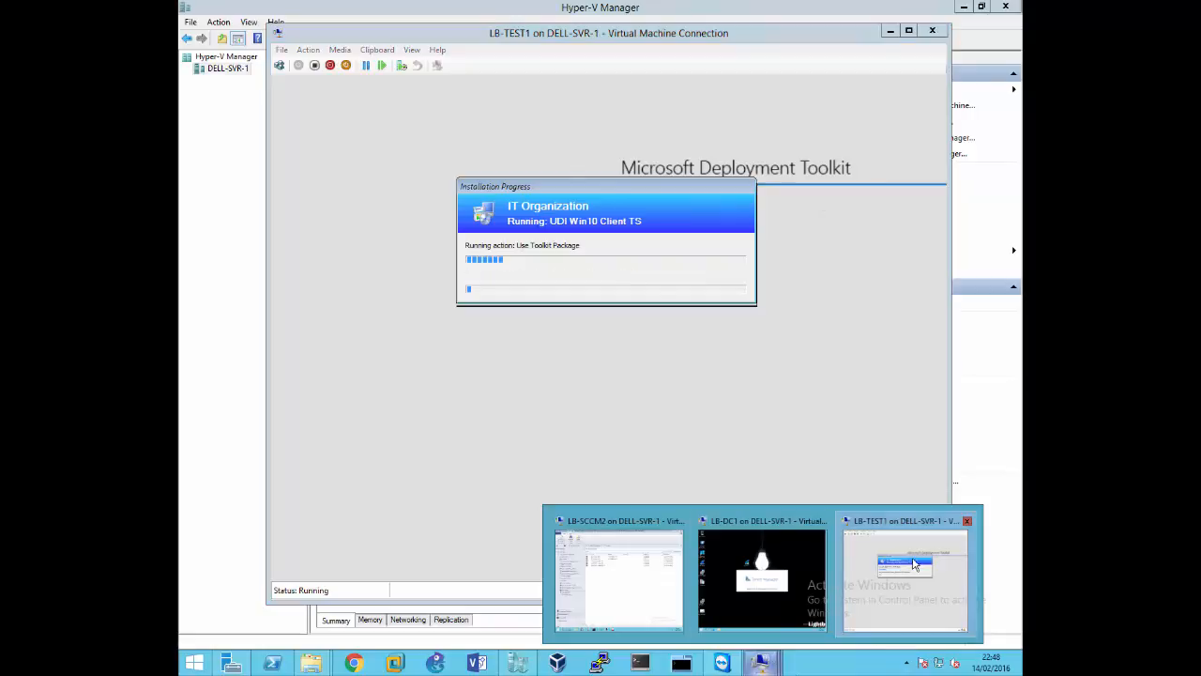
pyautogui.click(636, 570)
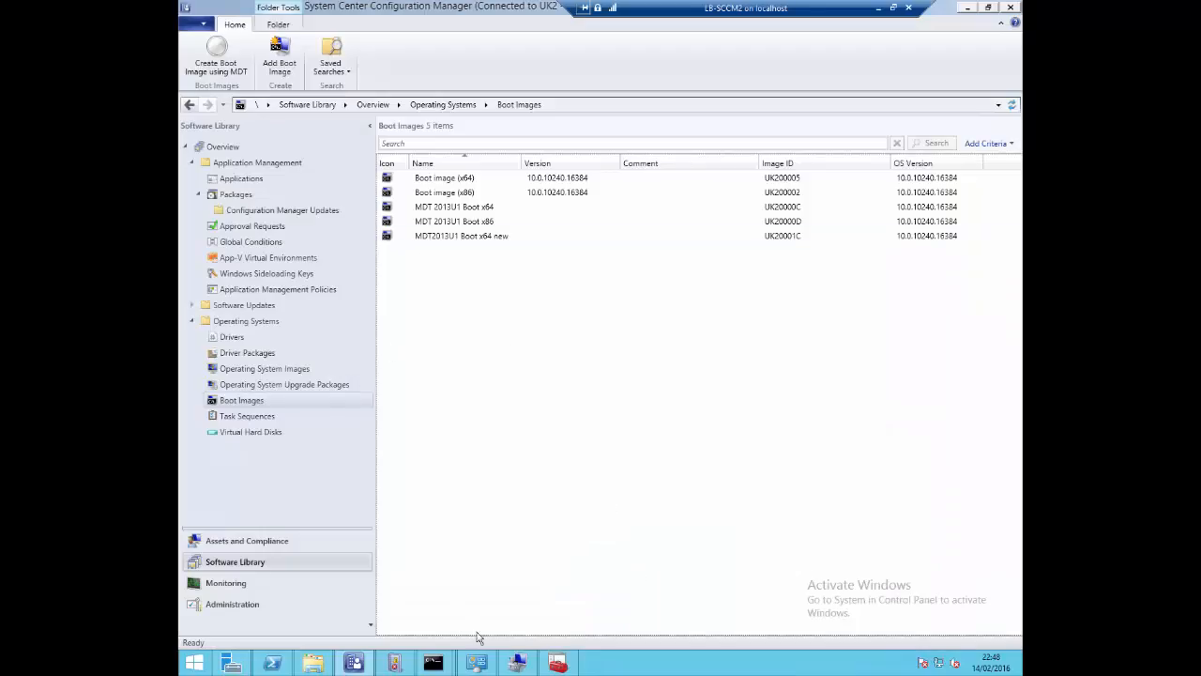
pyautogui.click(560, 663)
pyautogui.rightClick(497, 292)
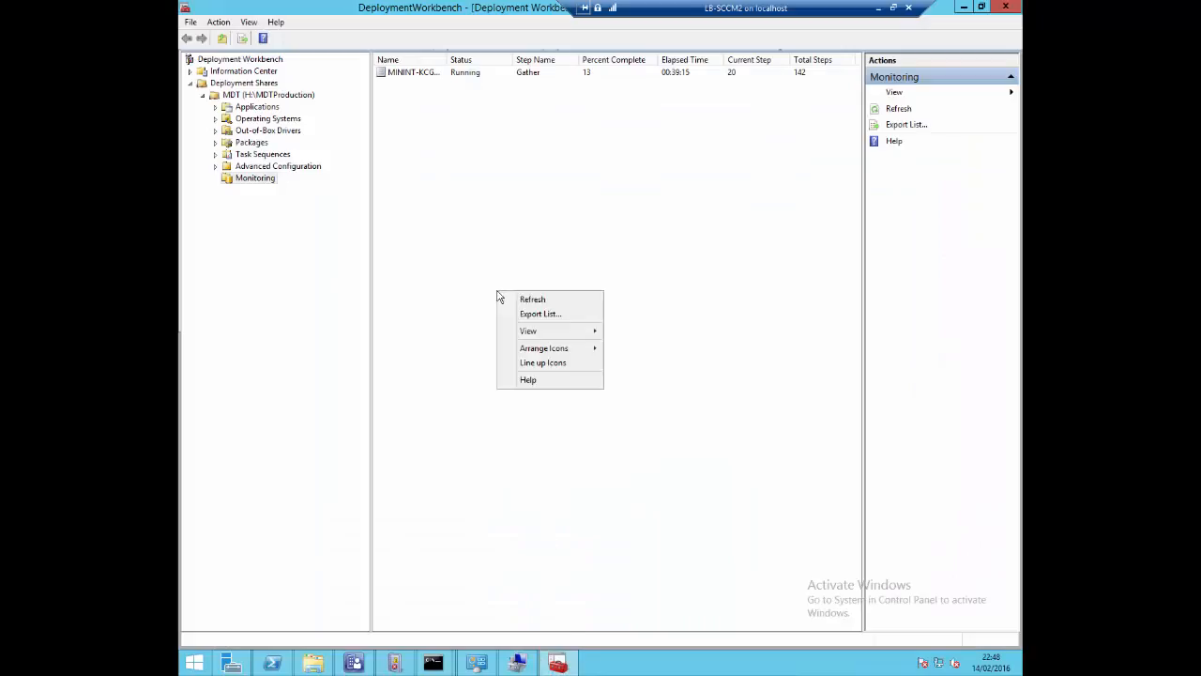
pyautogui.click(533, 300)
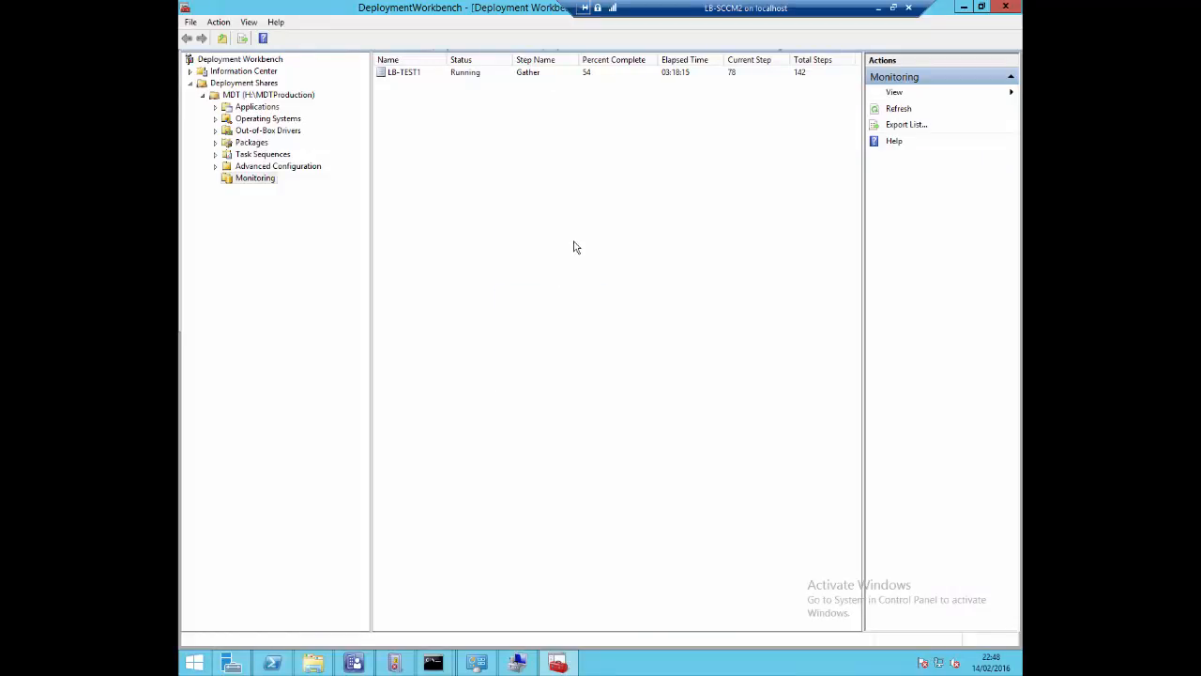
pyautogui.click(879, 12)
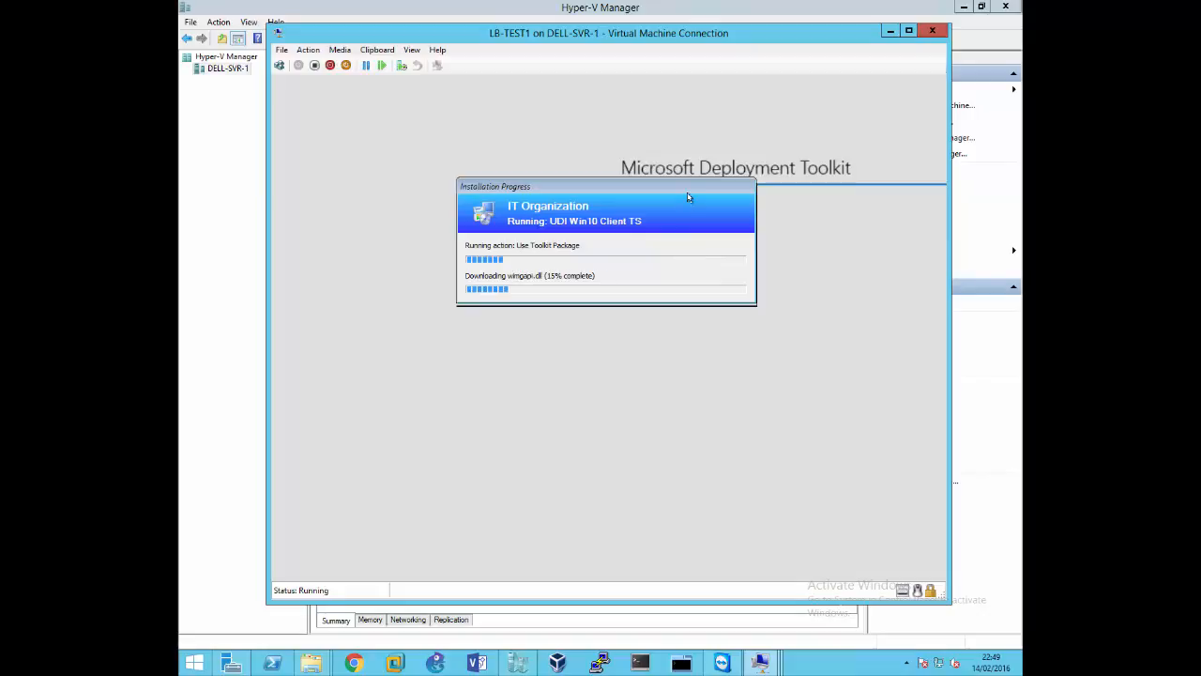
pyautogui.moveTo(688, 202); pyautogui.dragTo(722, 209)
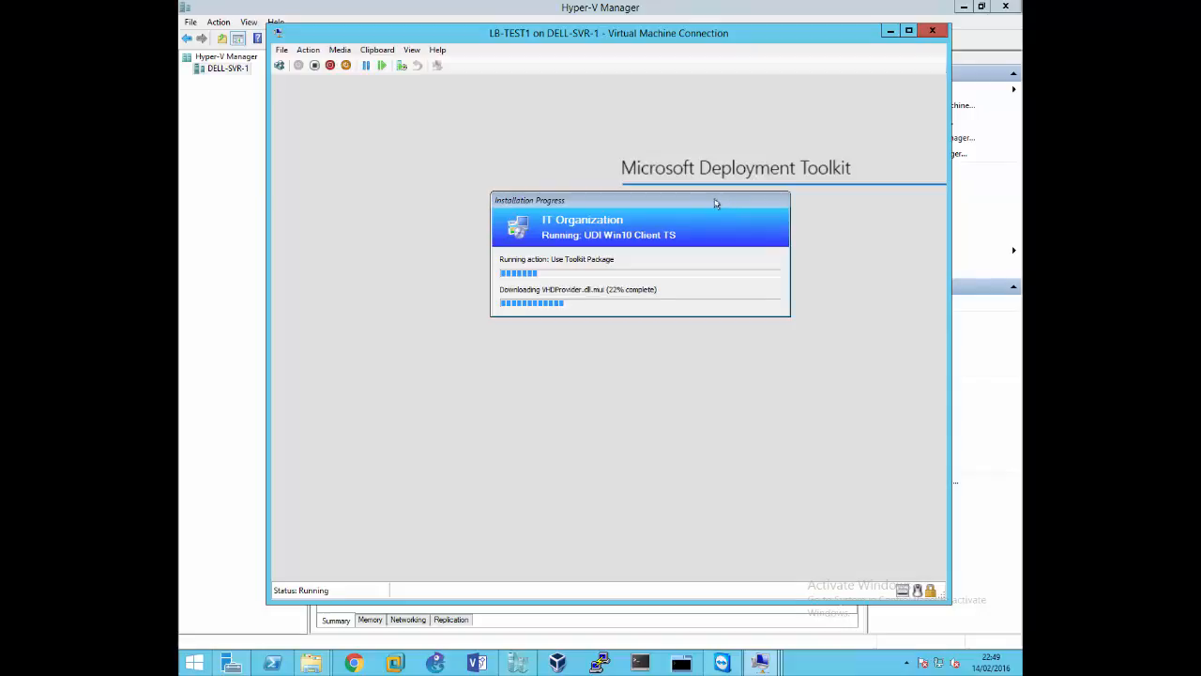
pyautogui.moveTo(717, 202); pyautogui.dragTo(709, 202)
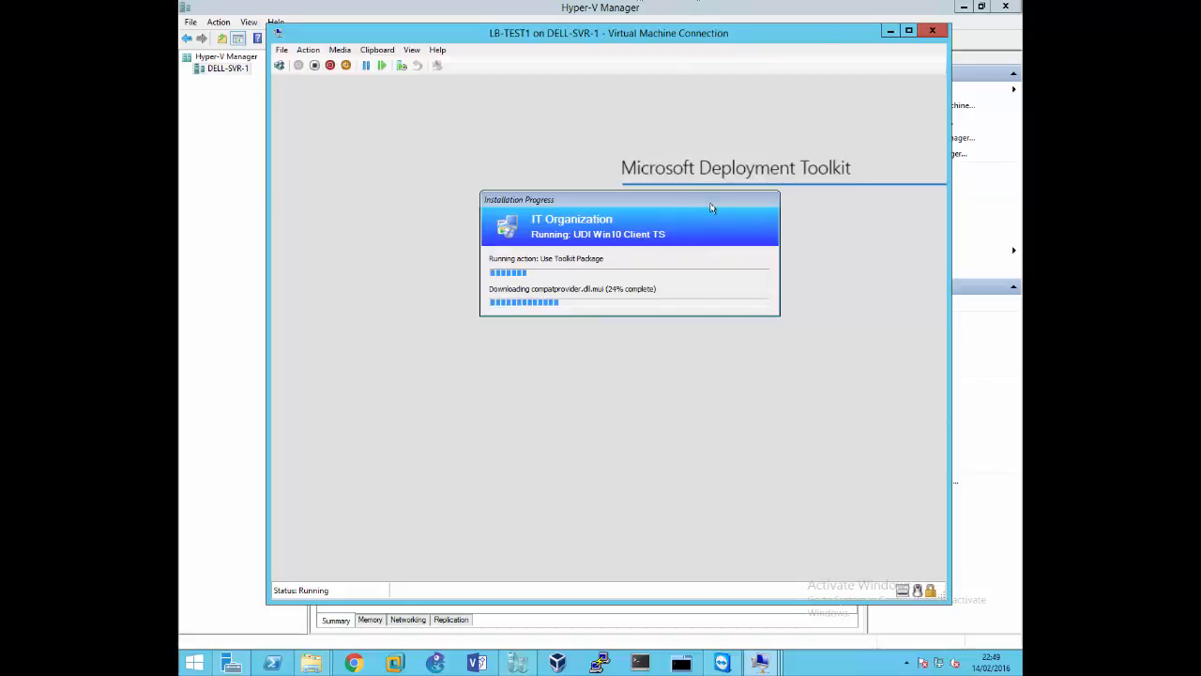
pyautogui.moveTo(710, 207); pyautogui.dragTo(696, 210)
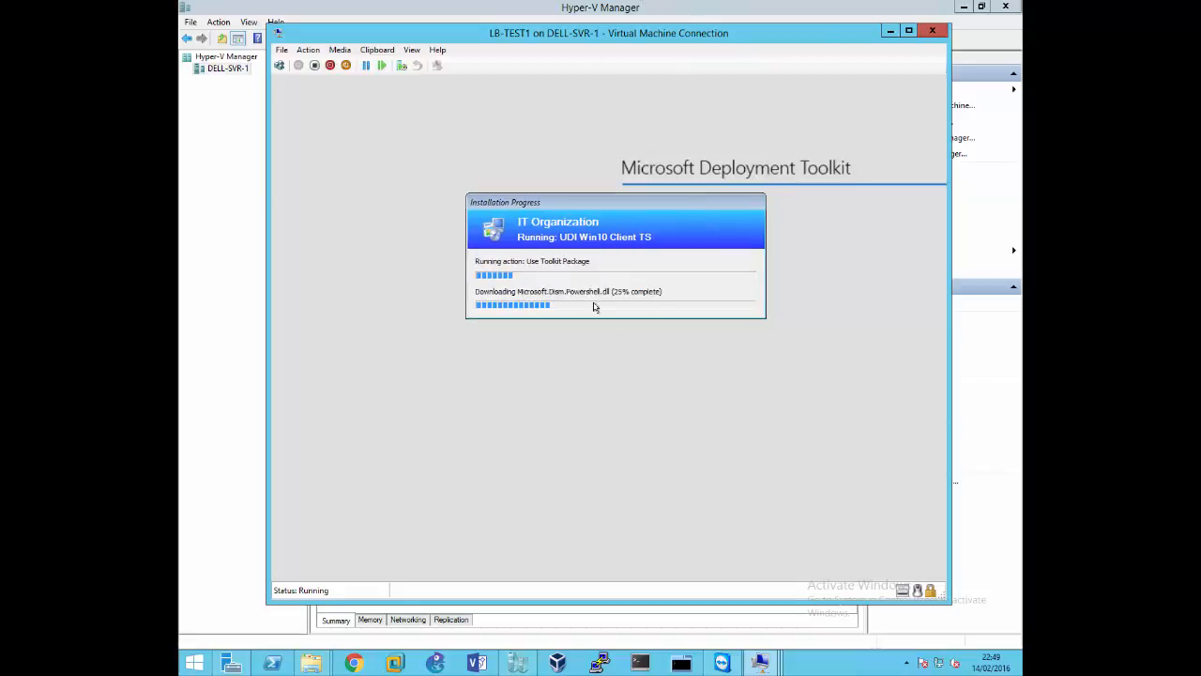
# Reopen the LB-SCCM2 session, refresh Deployment Workbench monitoring again and examine the LB-TEST1 deployment entry's progress columns
pyautogui.click(762, 652)
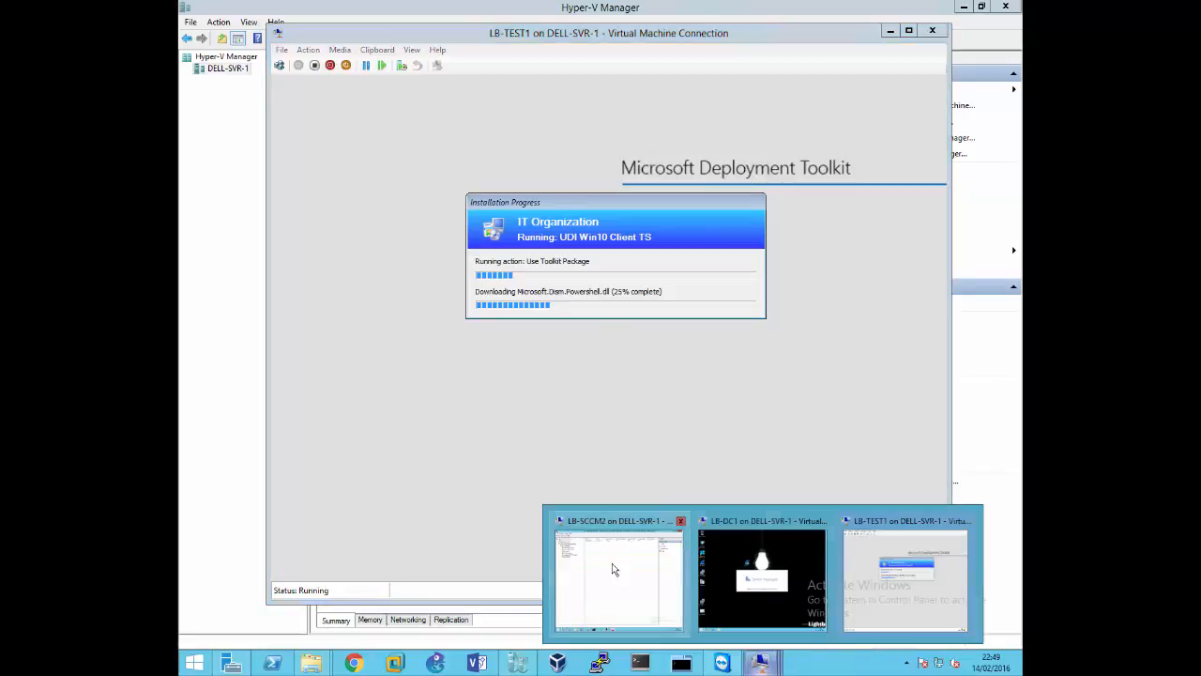
pyautogui.click(616, 543)
pyautogui.rightClick(567, 259)
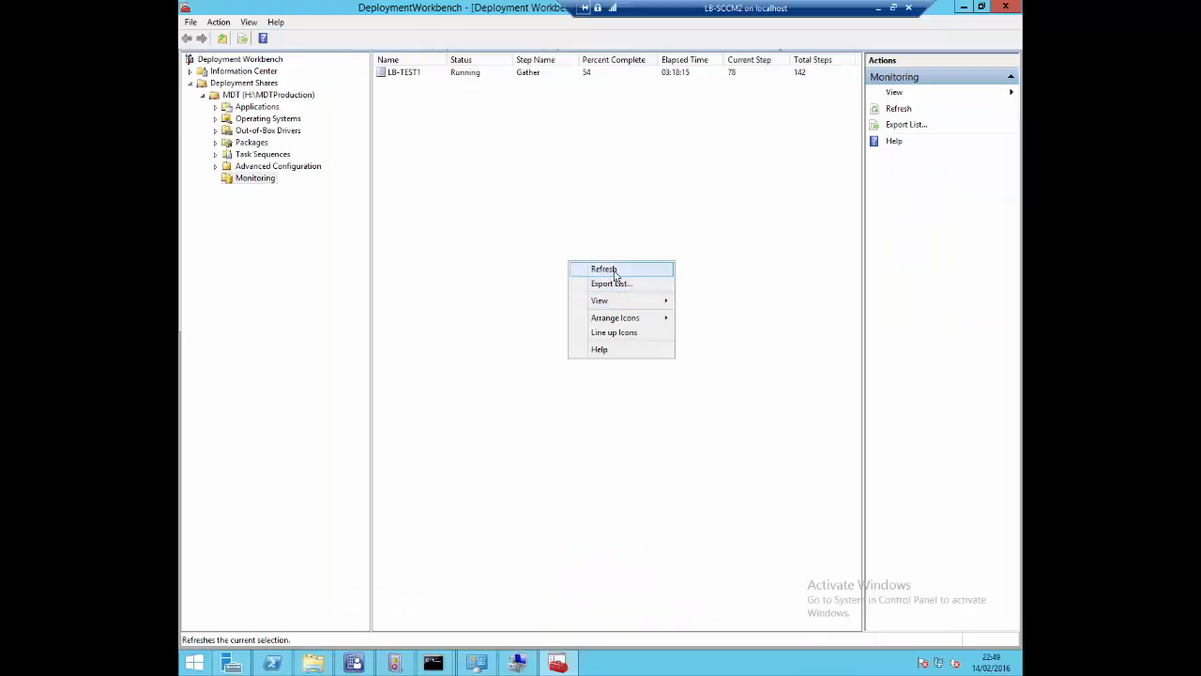
pyautogui.click(615, 274)
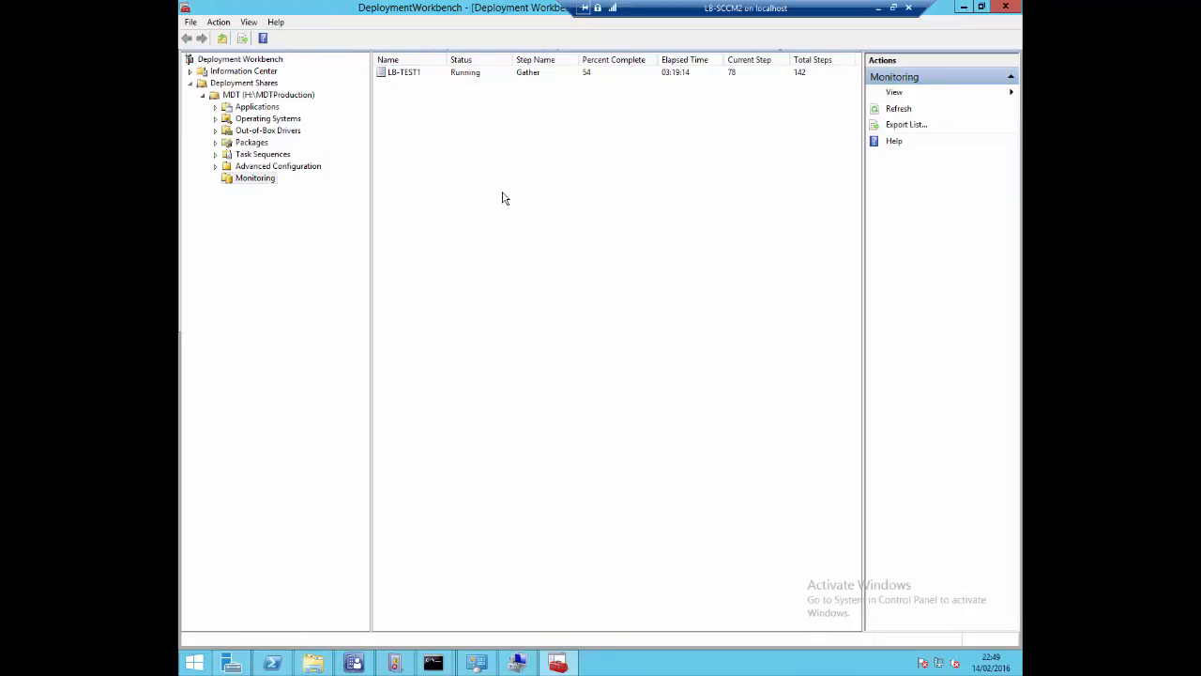
pyautogui.click(530, 73)
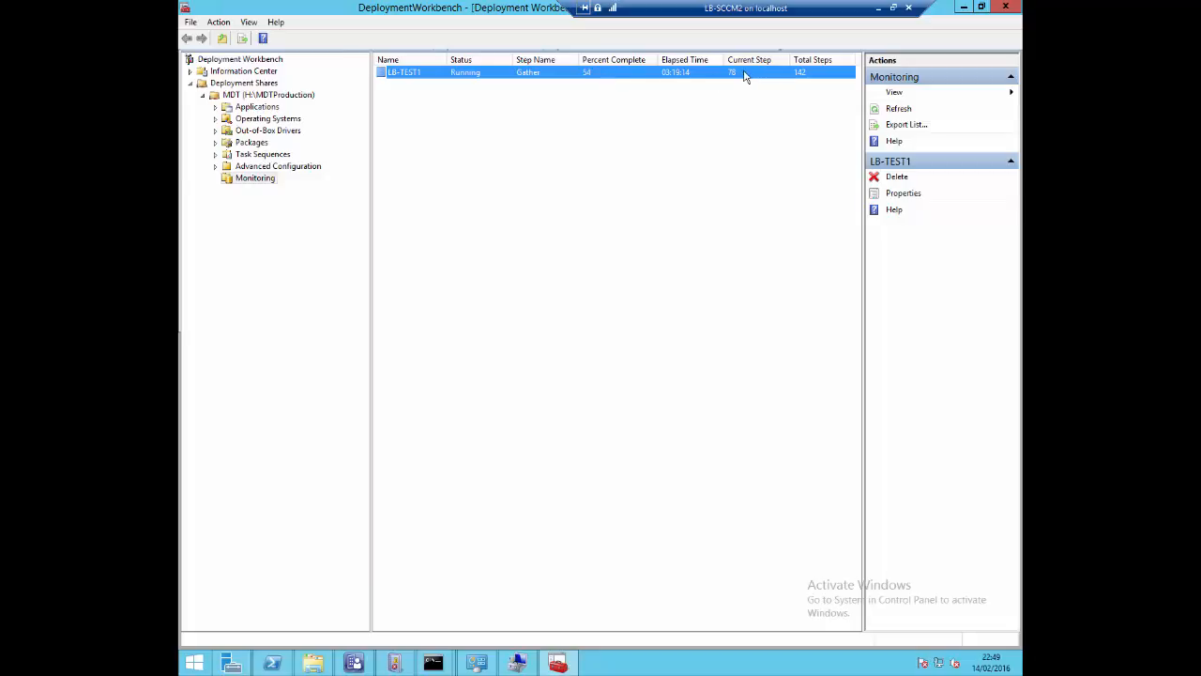
# In the Configuration Manager console, open the UDI Win10 Client TS task sequence for editing and review its Gather step settings
pyautogui.moveTo(517, 662)
pyautogui.click(371, 660)
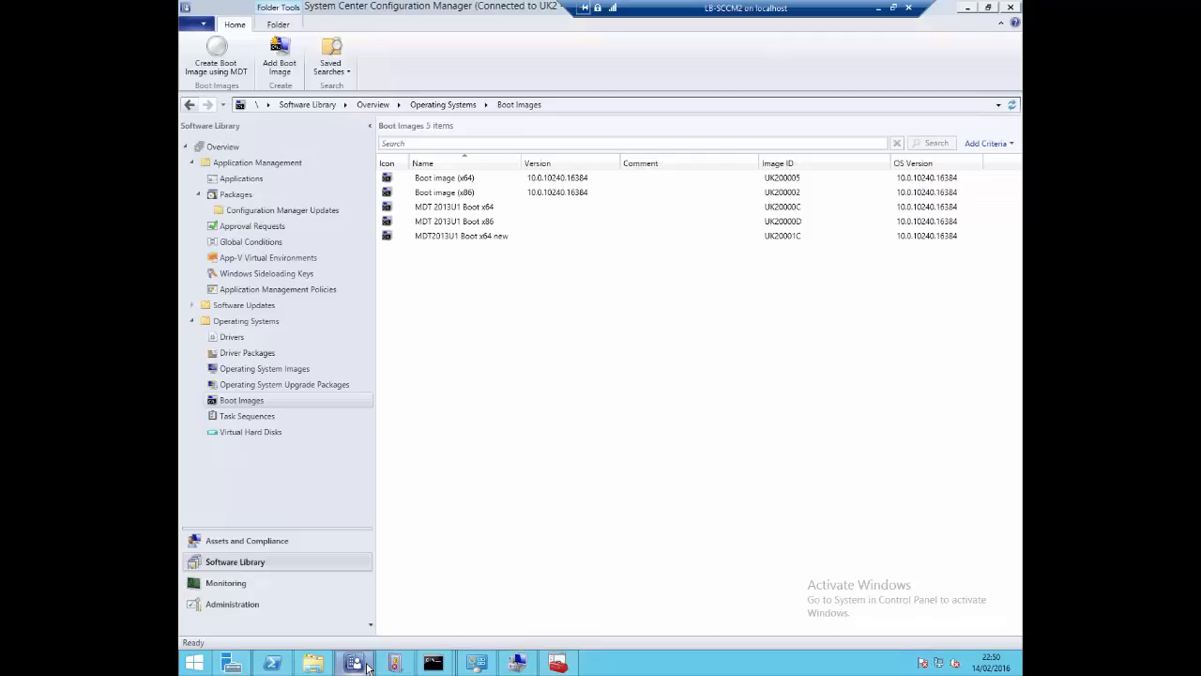
pyautogui.click(247, 415)
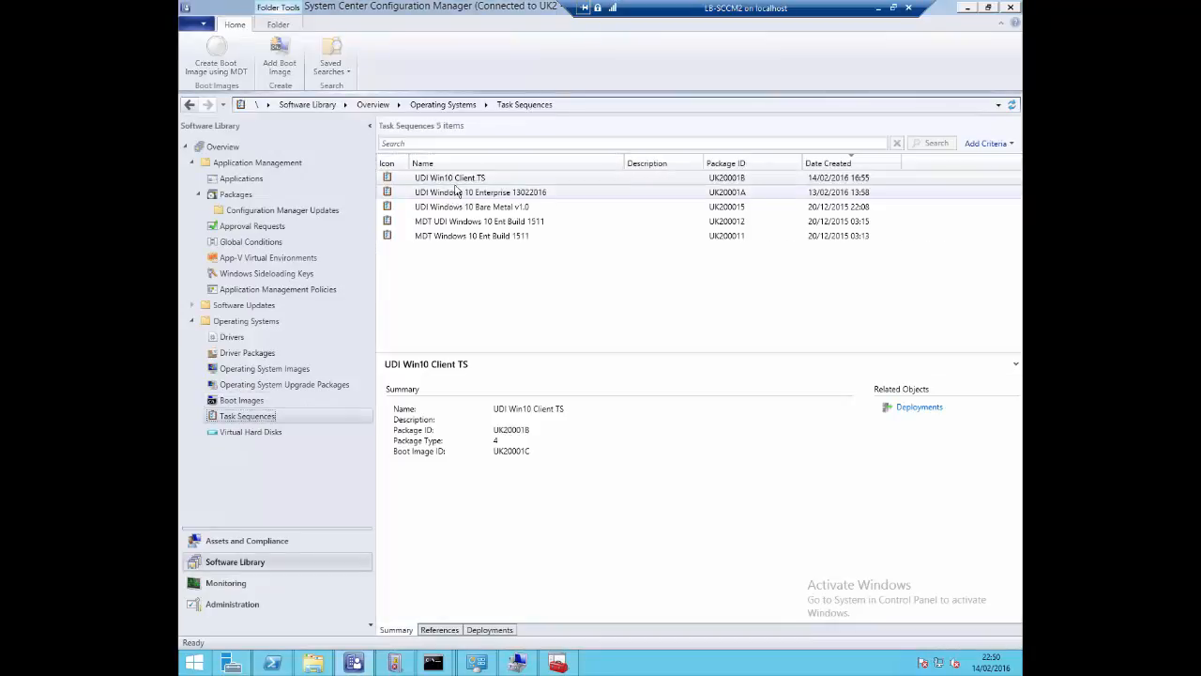
pyautogui.rightClick(458, 182)
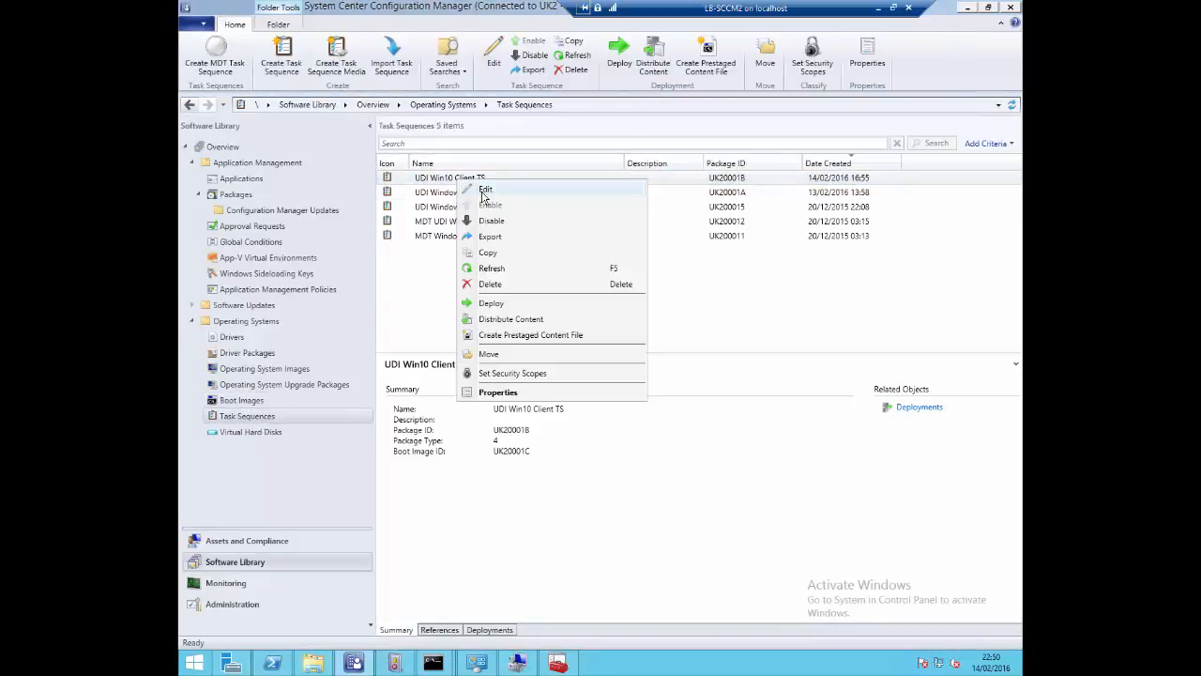
pyautogui.click(485, 191)
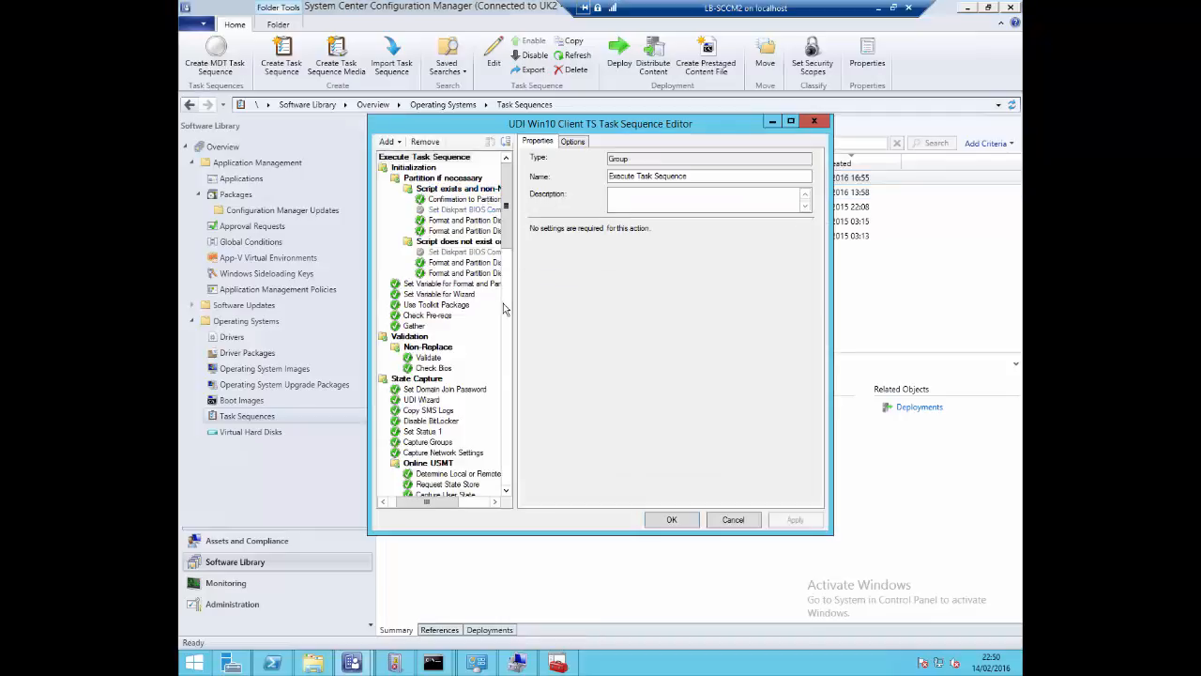
pyautogui.click(414, 326)
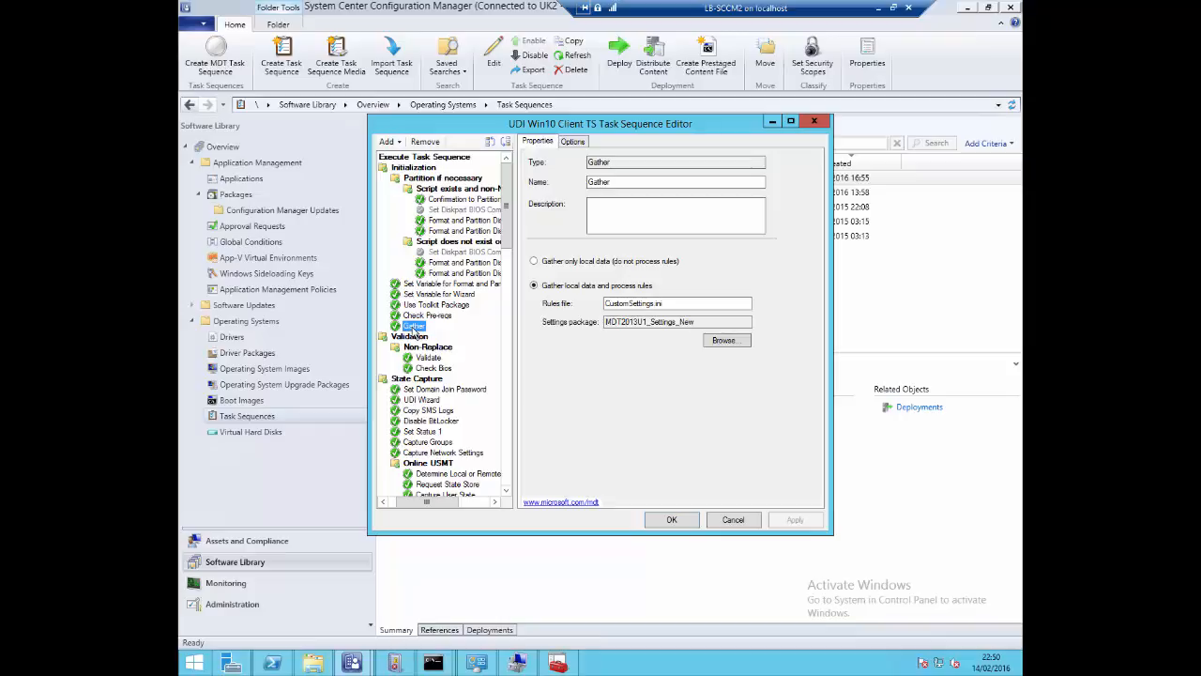
pyautogui.click(771, 123)
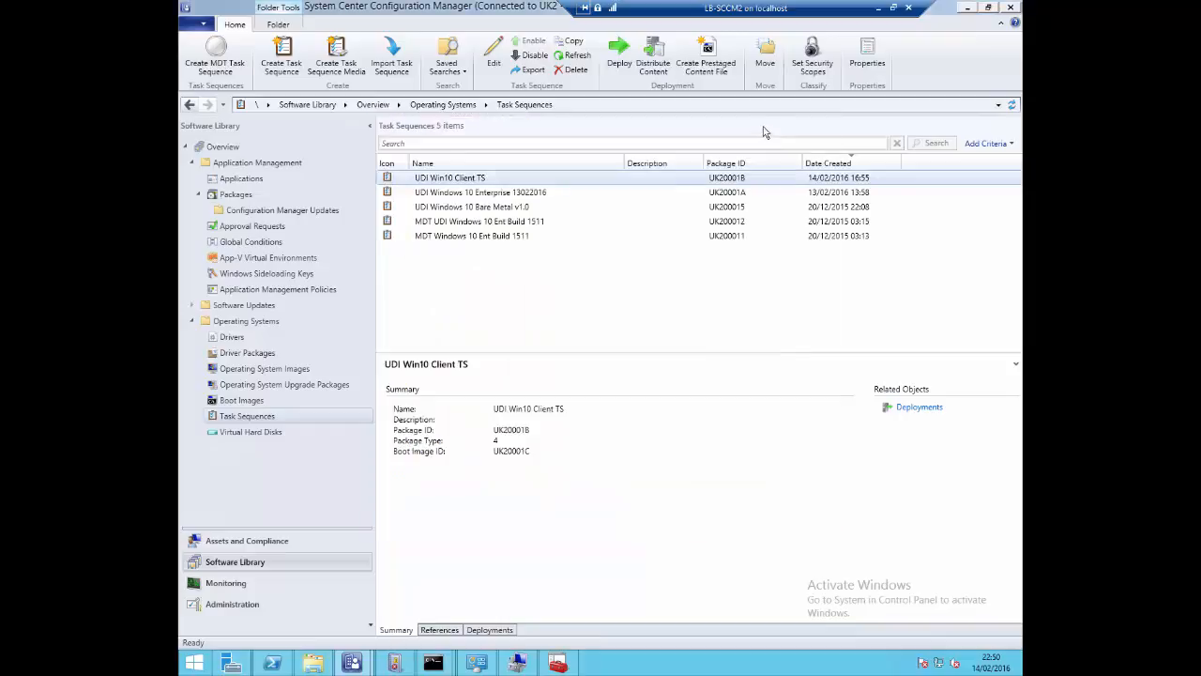
# Return to the LB-TEST1 console, start the deployment wizard and continue with BitLocker disabled
pyautogui.click(874, 9)
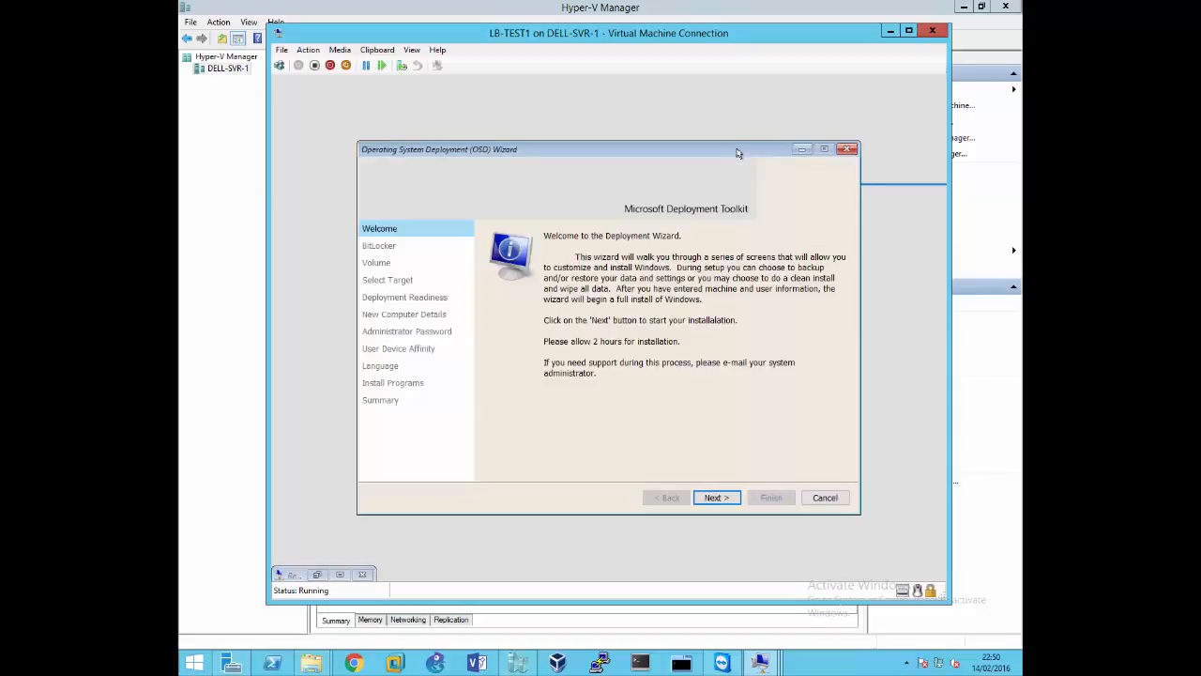
pyautogui.click(711, 498)
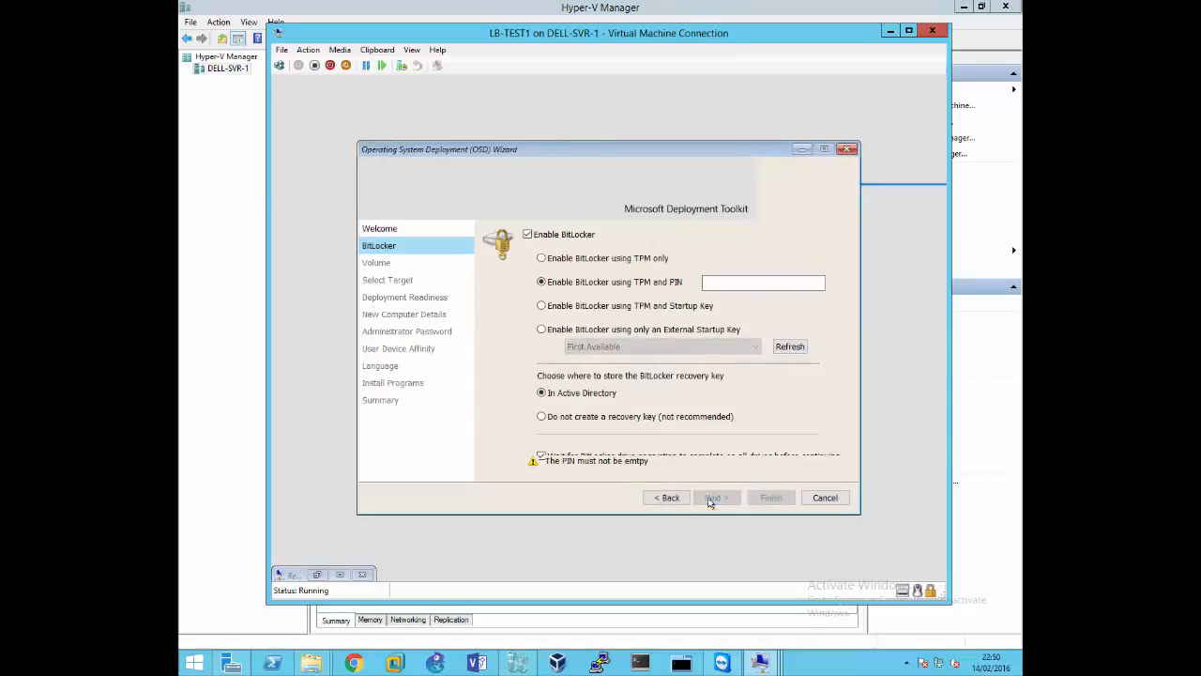
pyautogui.click(547, 235)
pyautogui.click(715, 499)
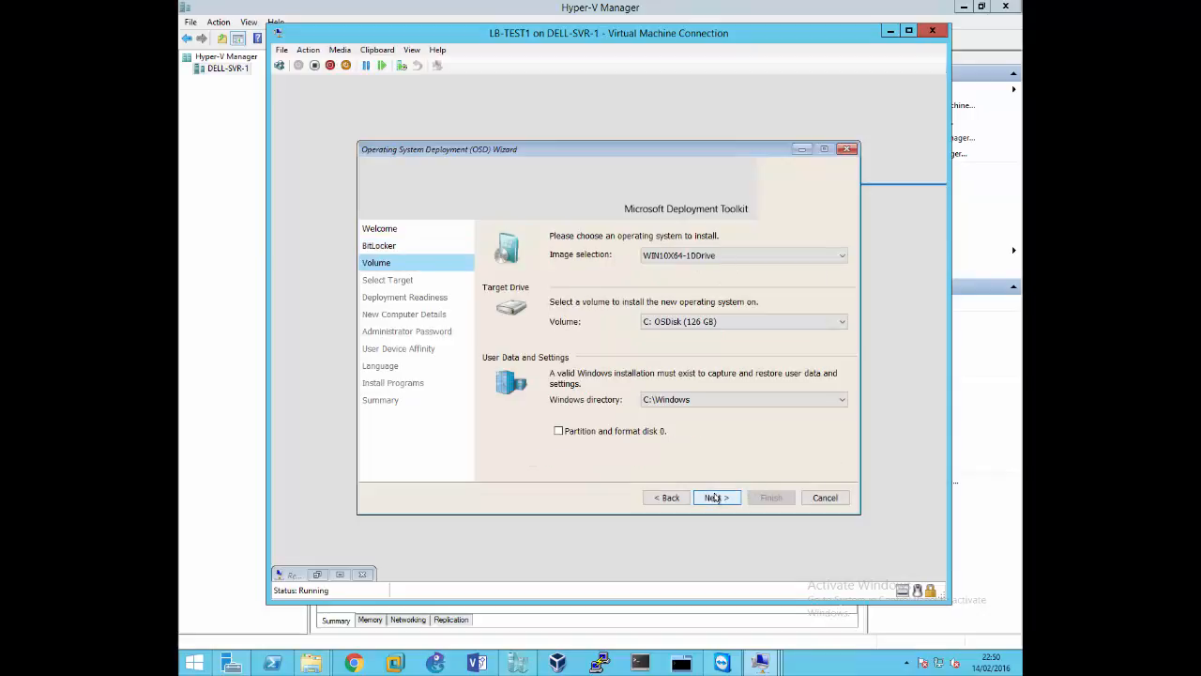
# Choose the WIN10X64-1DDrive image with disk 0 partitioned and formatted, and continue with No Data to Restore through the readiness checks
pyautogui.click(652, 431)
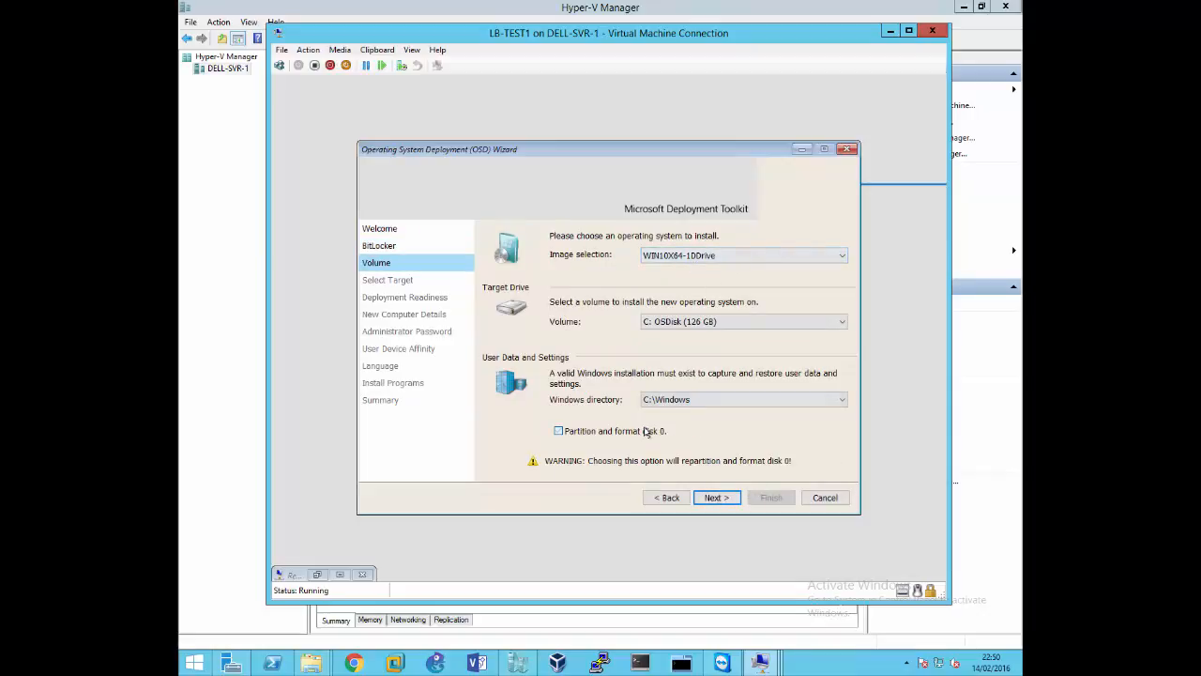
pyautogui.click(699, 259)
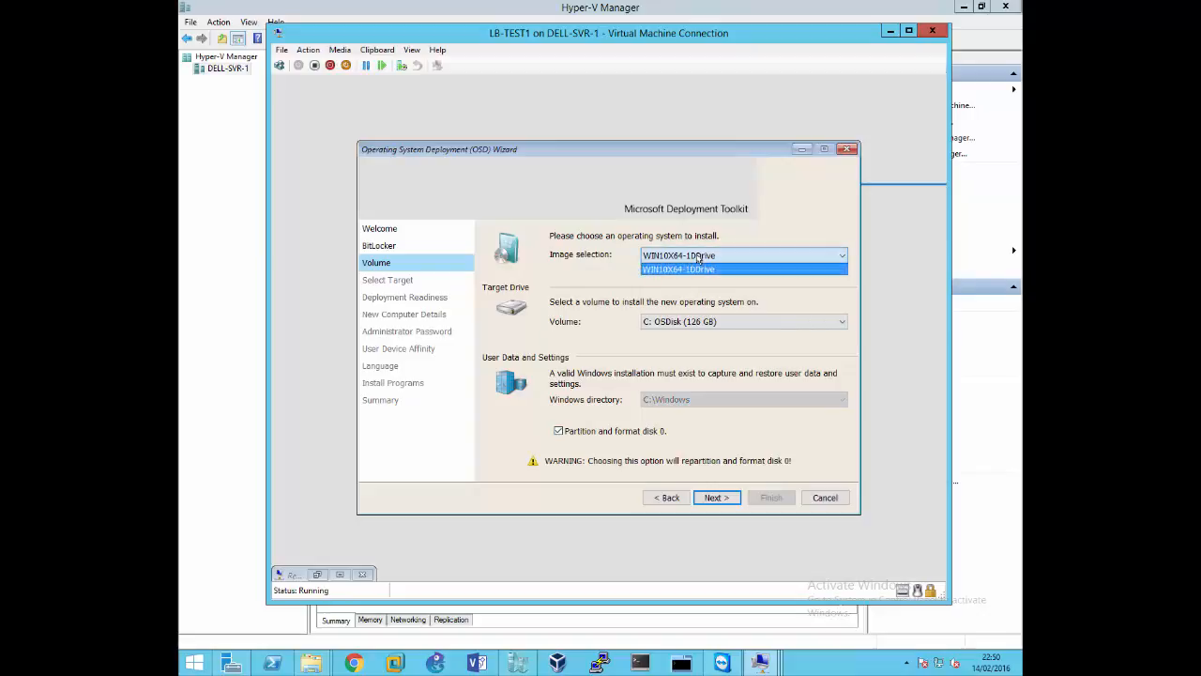
pyautogui.click(699, 268)
pyautogui.click(717, 498)
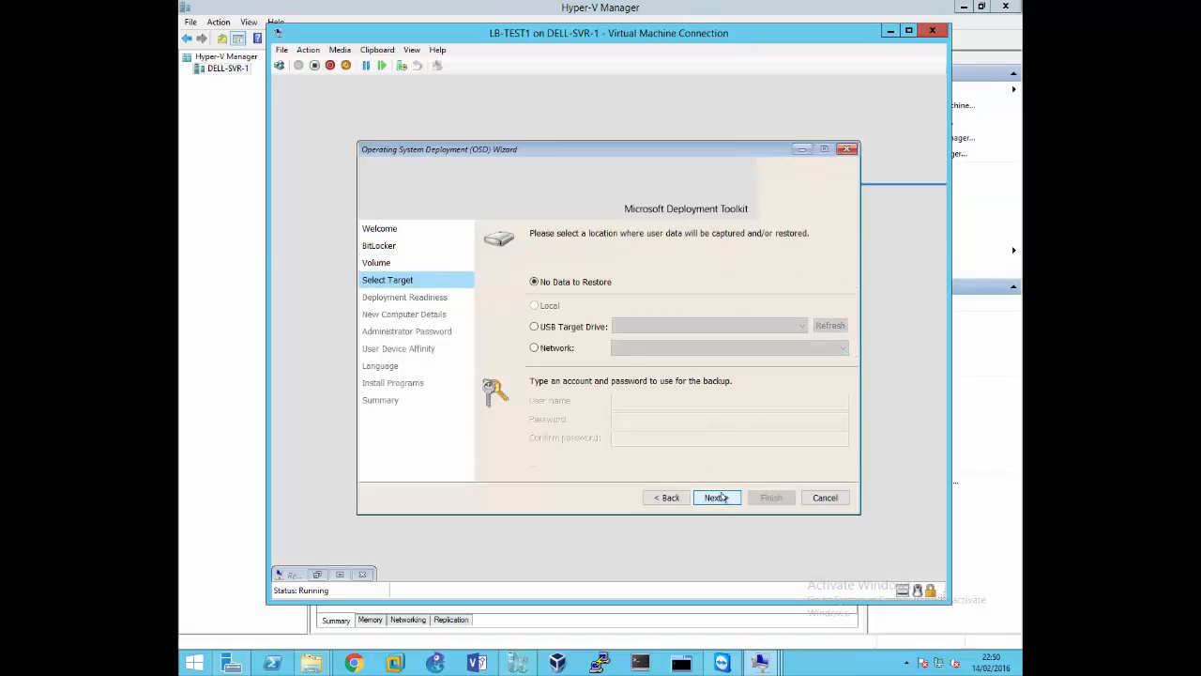
pyautogui.click(717, 497)
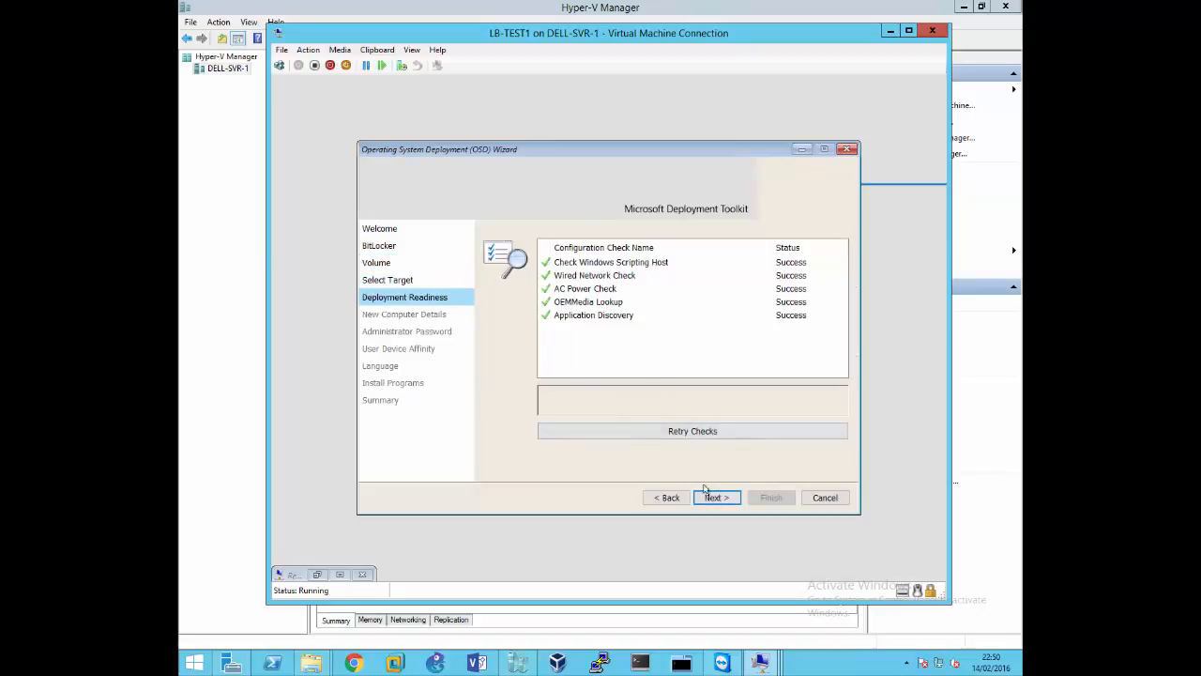
pyautogui.click(710, 498)
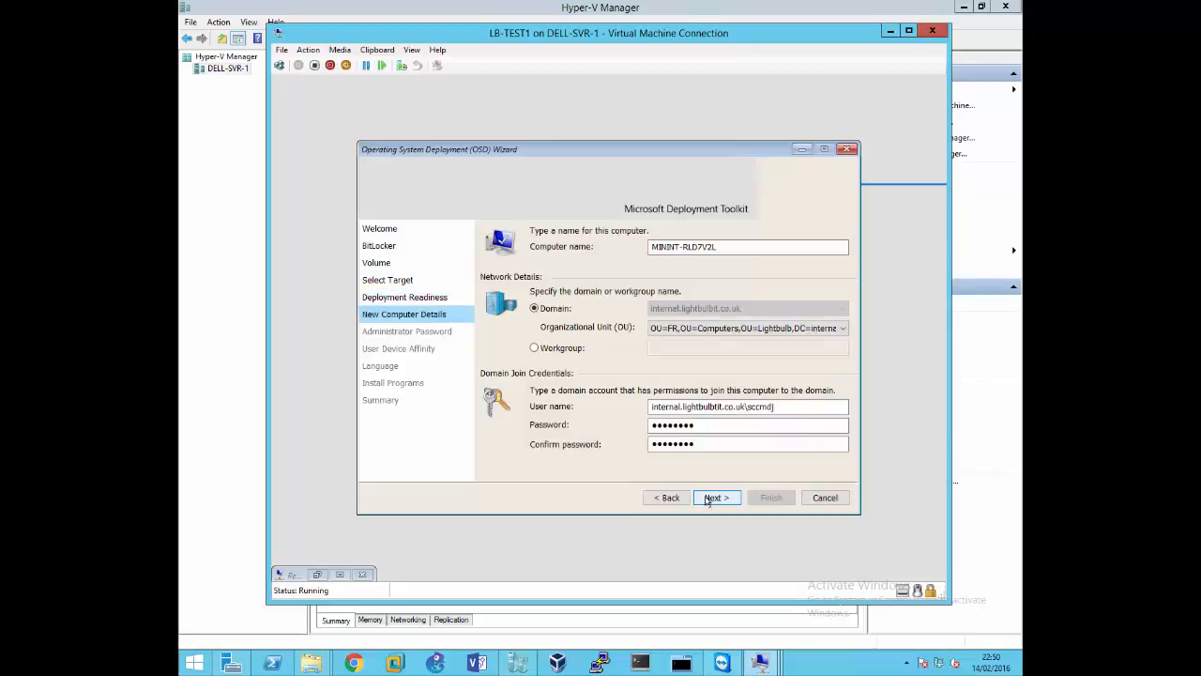
# Set the domain join user name to LIGHTBULB\sccmdj and continue past the new computer details
pyautogui.click(721, 246)
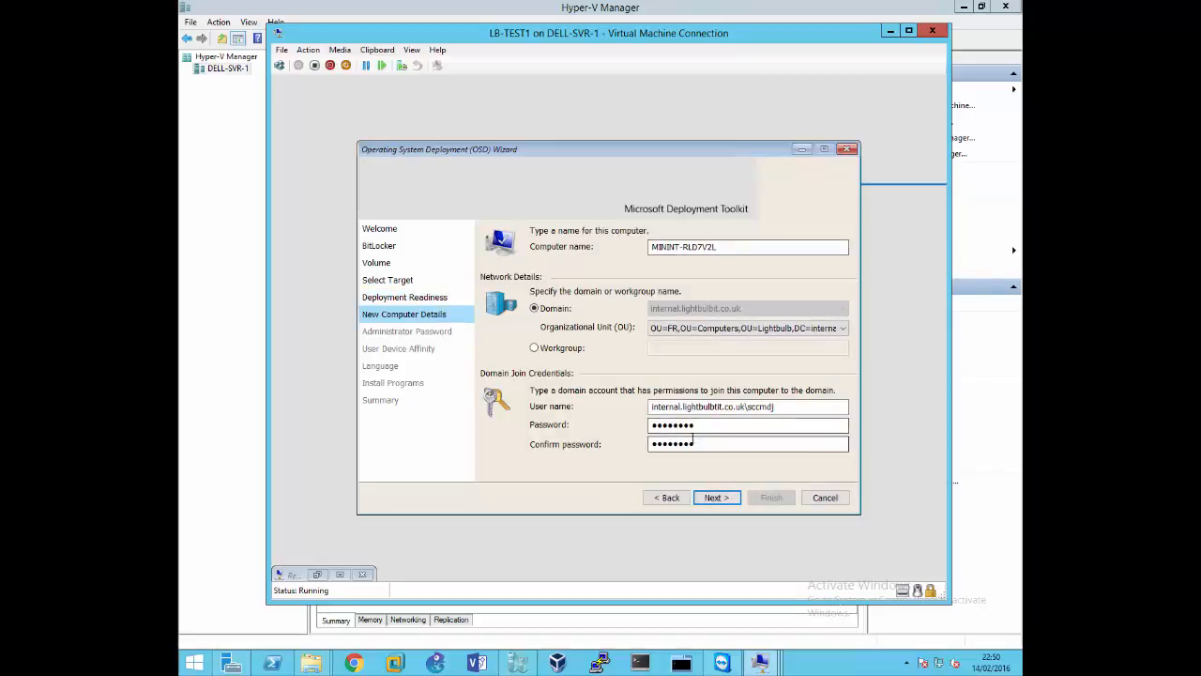
pyautogui.click(709, 498)
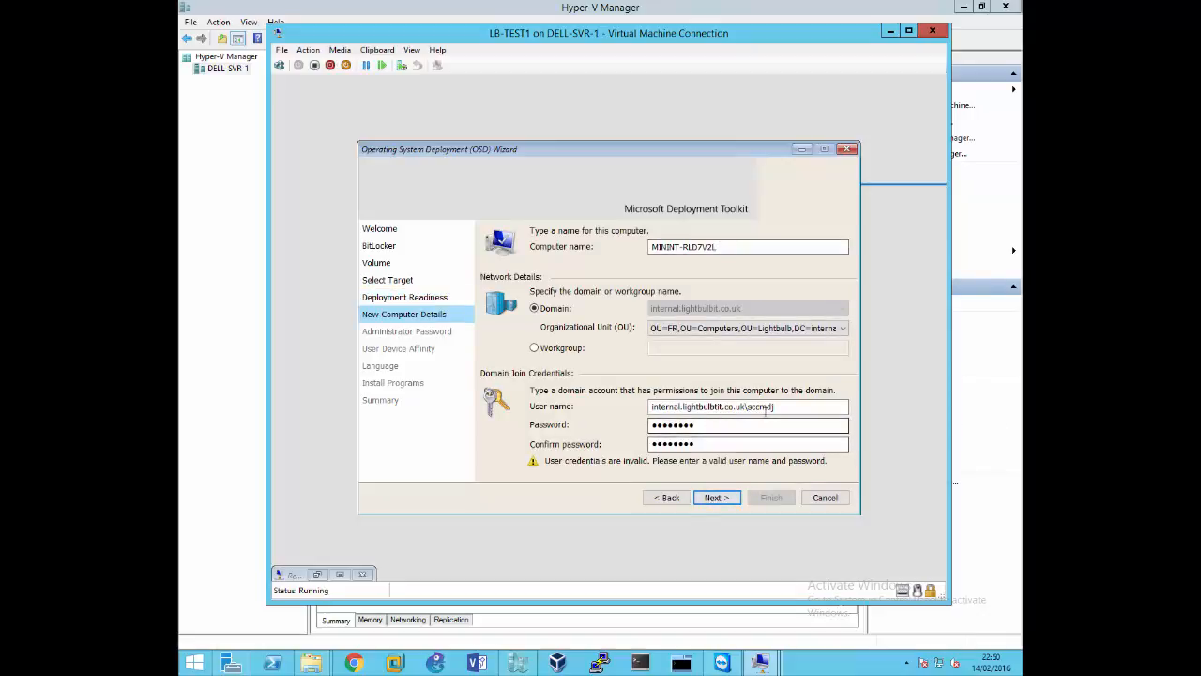
pyautogui.moveTo(777, 406); pyautogui.dragTo(582, 416)
pyautogui.write('L')
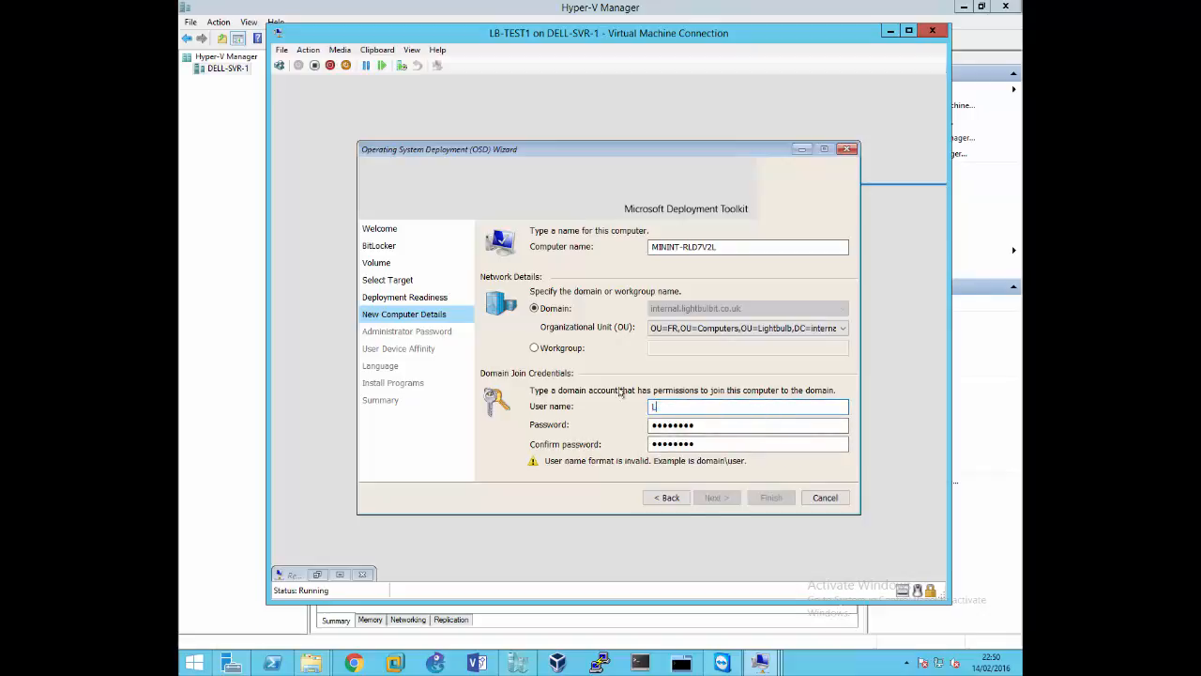
pyautogui.write('IGHTBULB\\sccmdj')
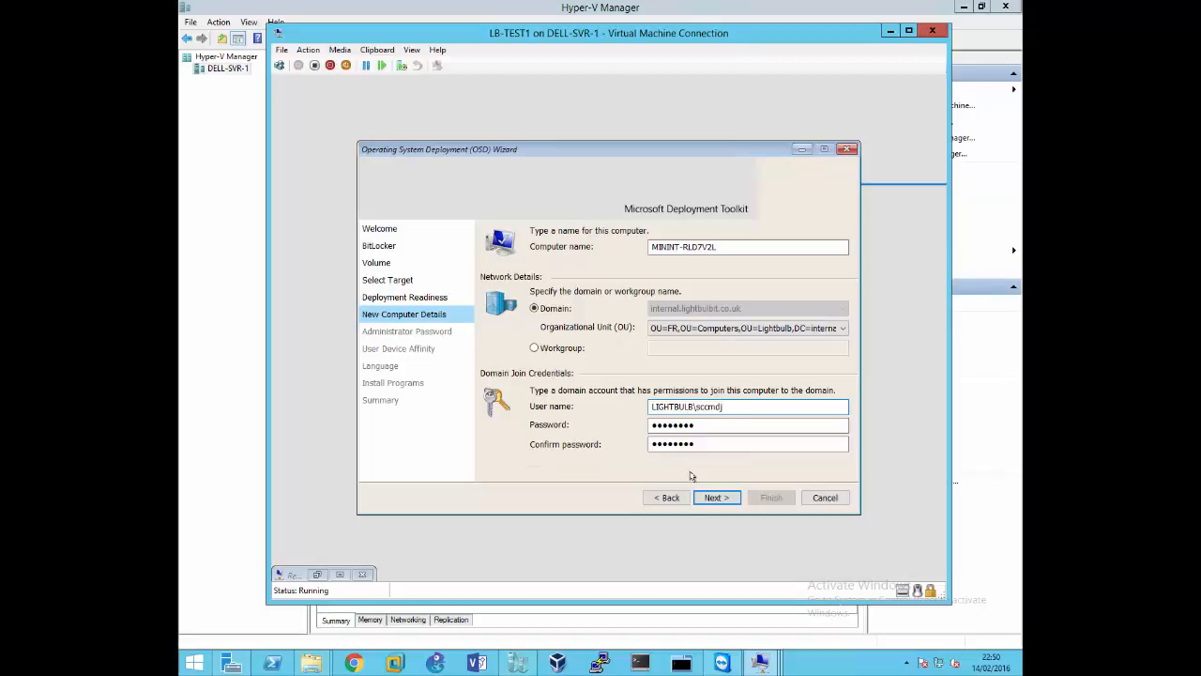
pyautogui.click(713, 498)
# Enter and confirm the local administrator password and continue to the user device affinity page
pyautogui.click(659, 253)
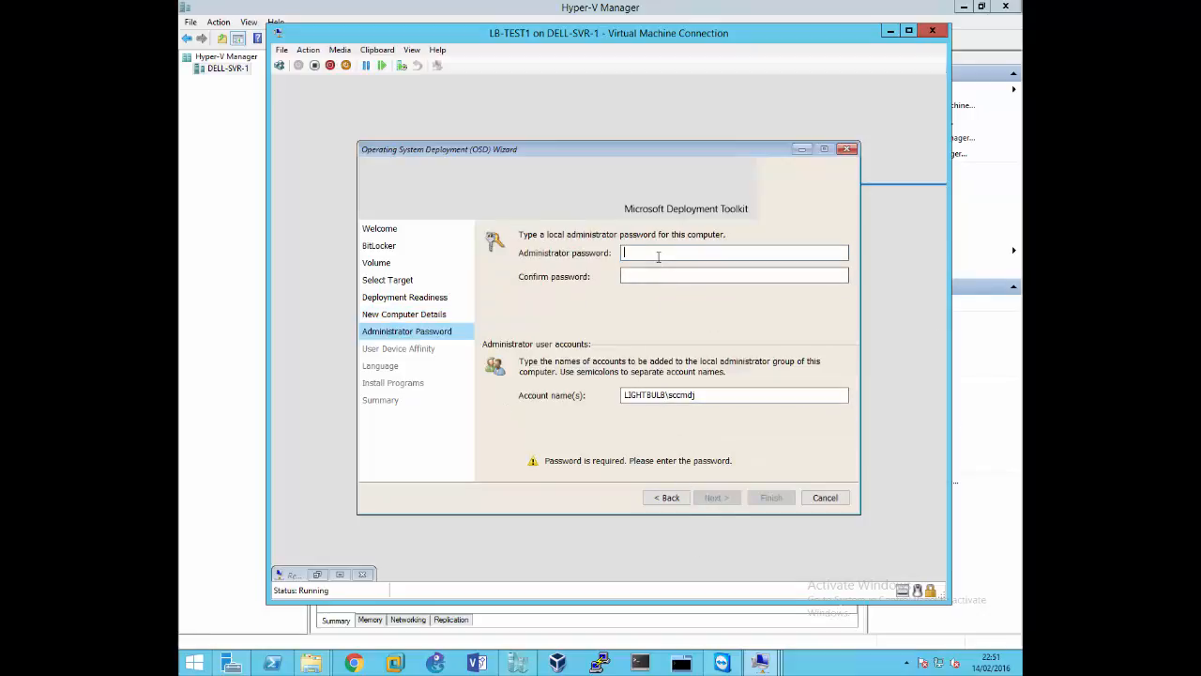
pyautogui.write('•••')
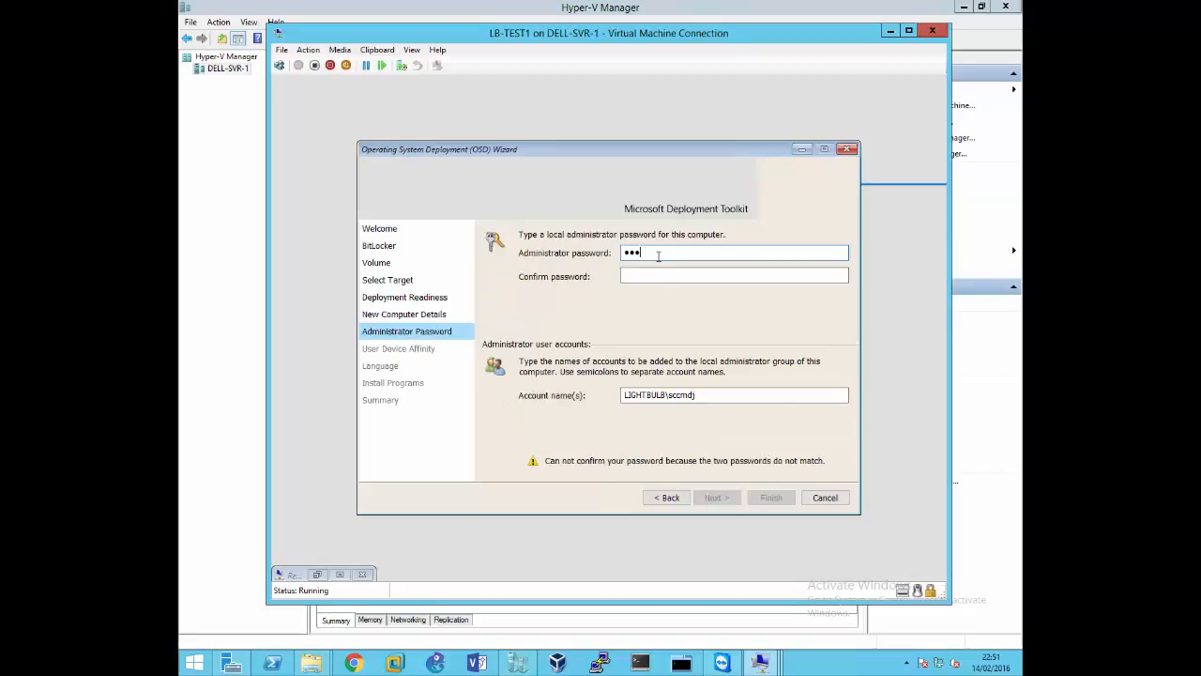
pyautogui.write('•••••')
pyautogui.press('Tab')
pyautogui.write('•')
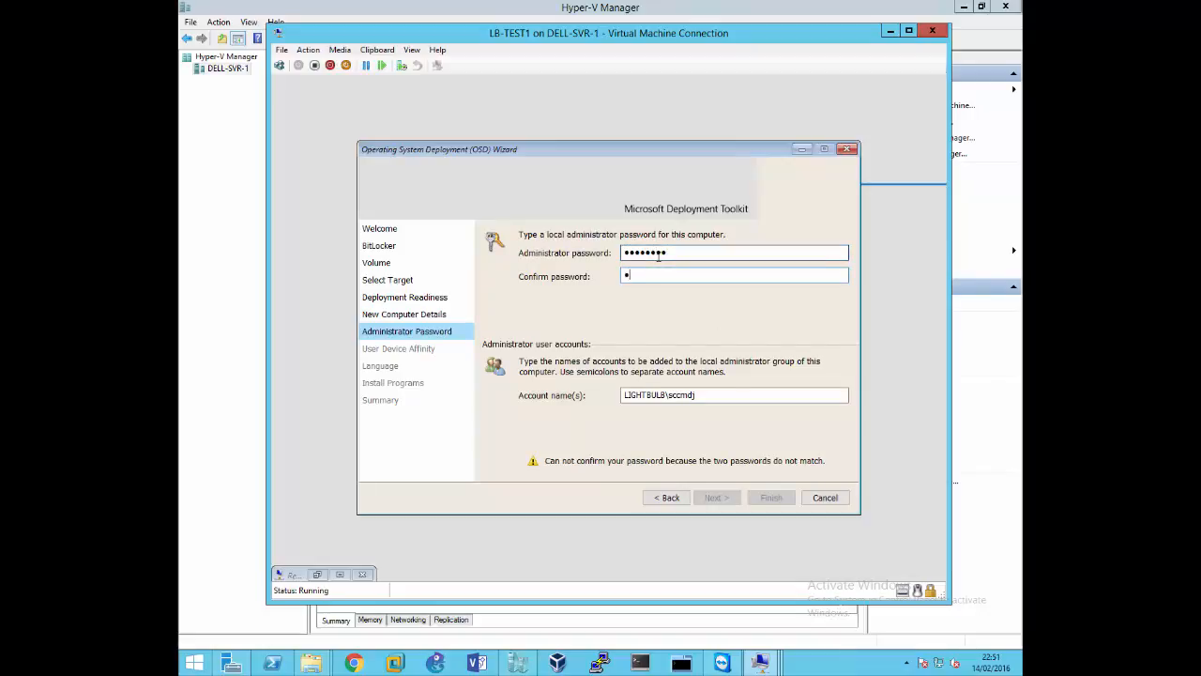
pyautogui.write('•••••••')
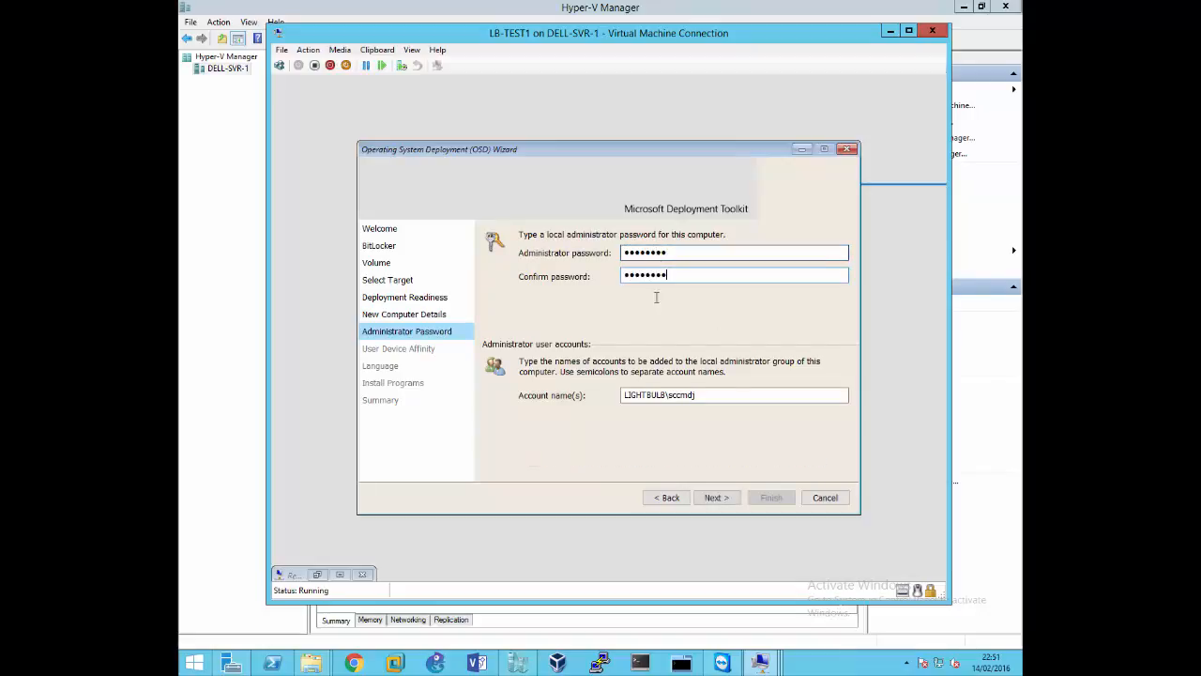
pyautogui.click(718, 498)
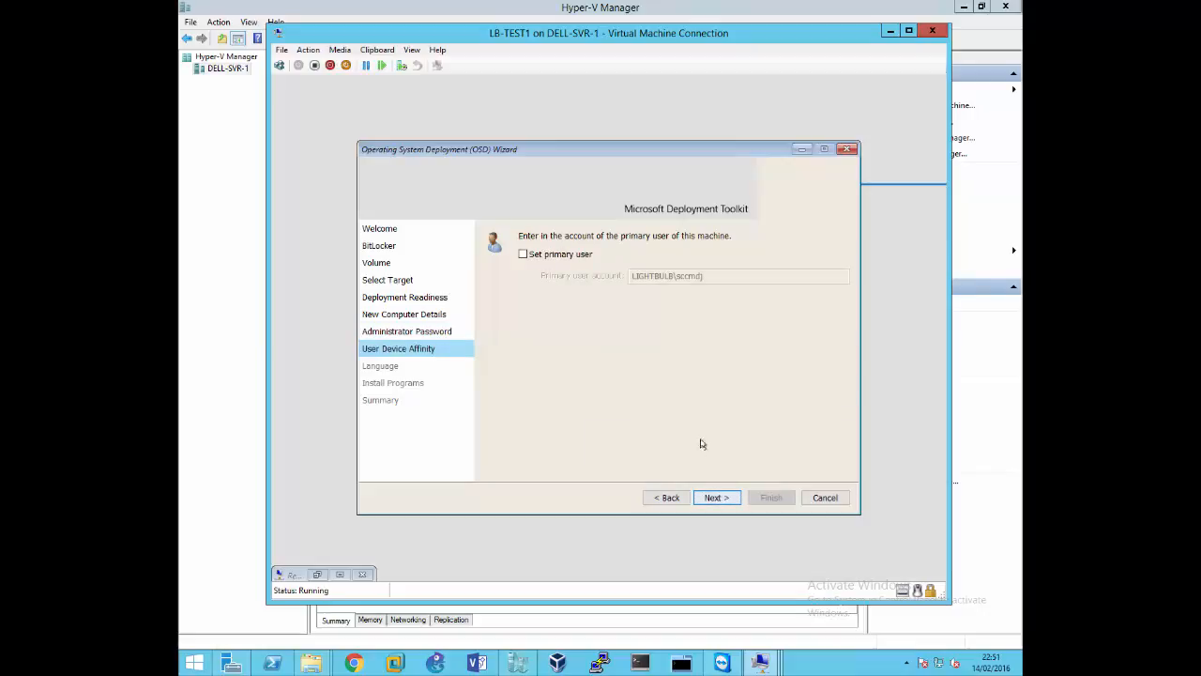
# Accept the primary user and language defaults, and select the General Software and IT (GIS) program groups for installation
pyautogui.click(718, 498)
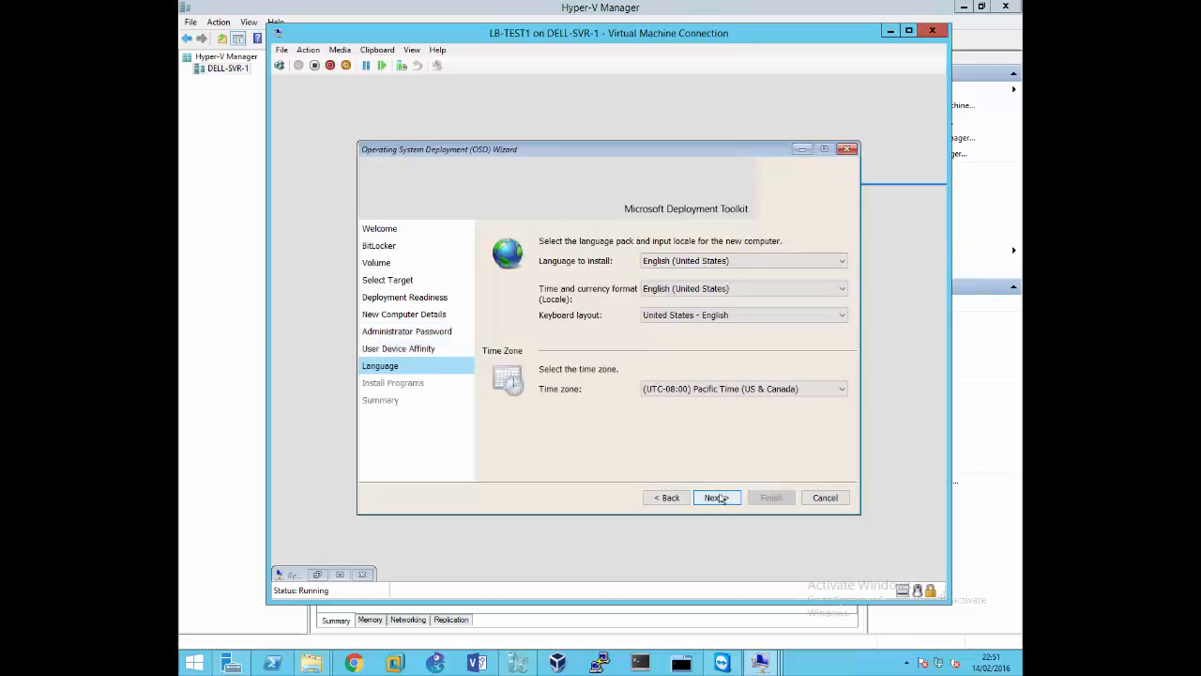
pyautogui.click(718, 497)
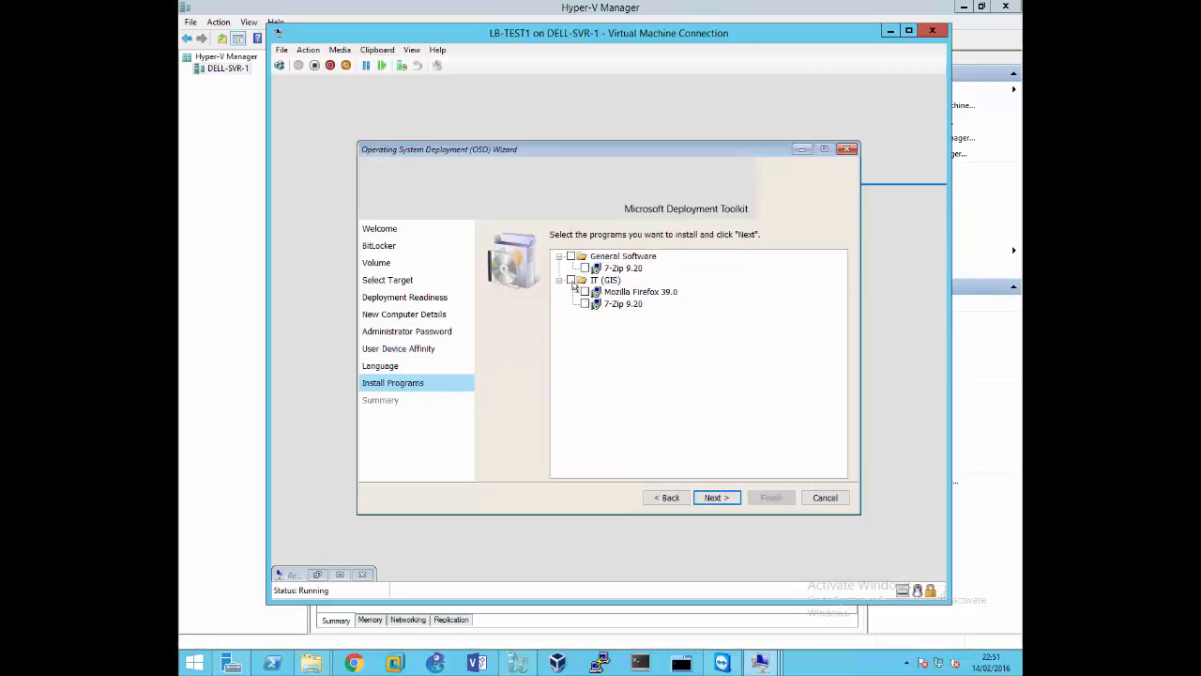
pyautogui.click(571, 280)
pyautogui.click(571, 256)
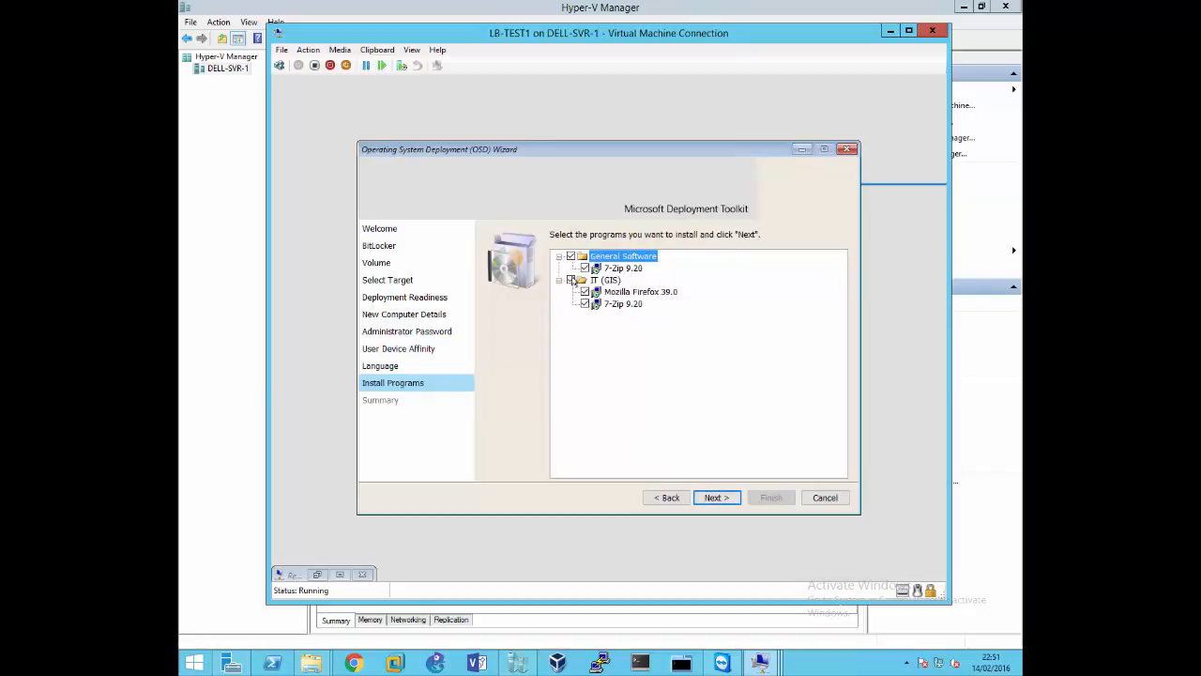
pyautogui.click(570, 280)
pyautogui.click(571, 279)
pyautogui.click(713, 499)
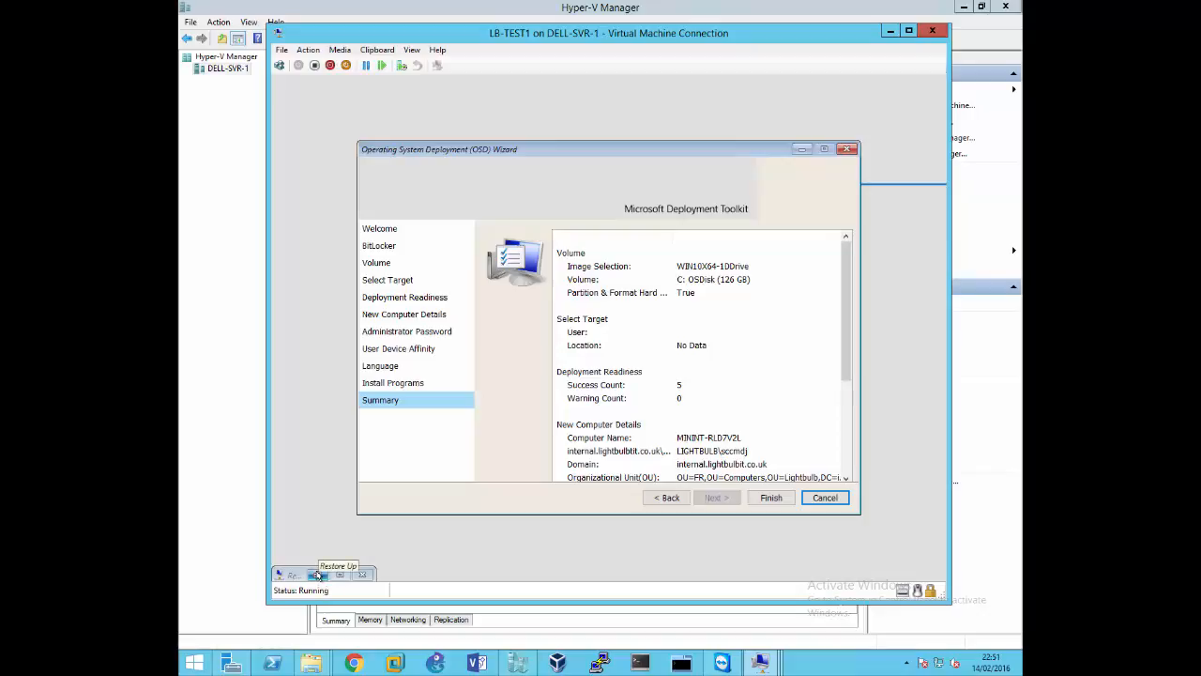
# Minimize the deployment wizard to view the Remote Connection details on LB-TEST1, and switch back to the LB-SCCM2 session
pyautogui.click(801, 149)
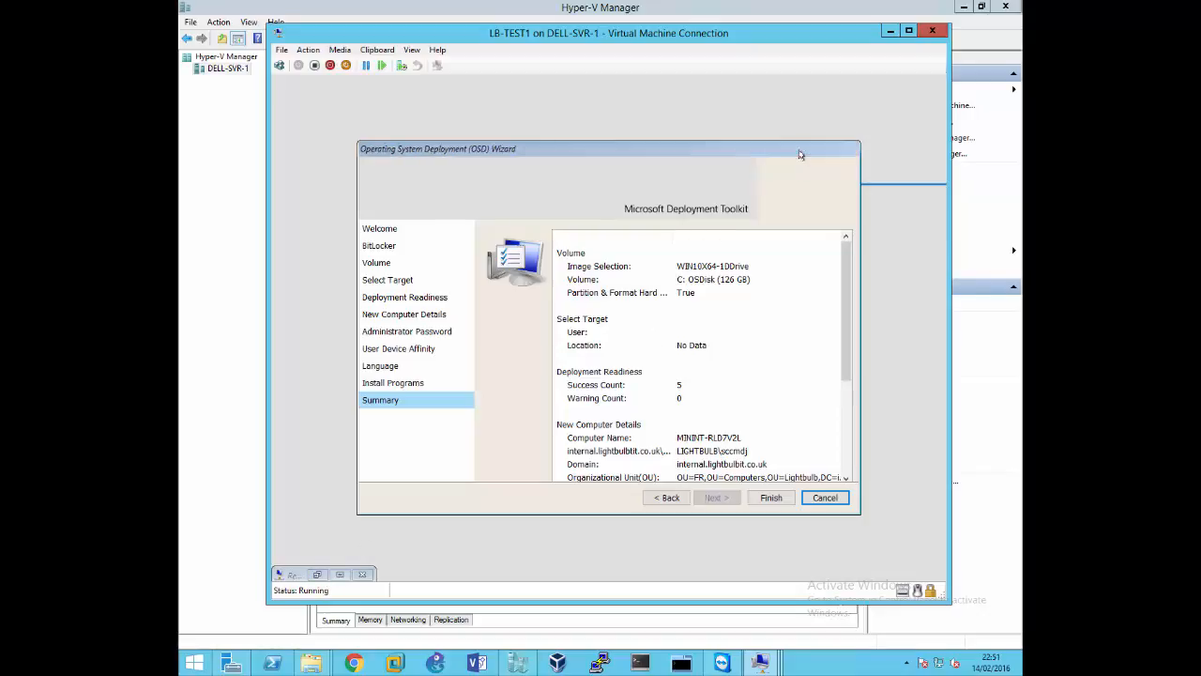
pyautogui.click(323, 576)
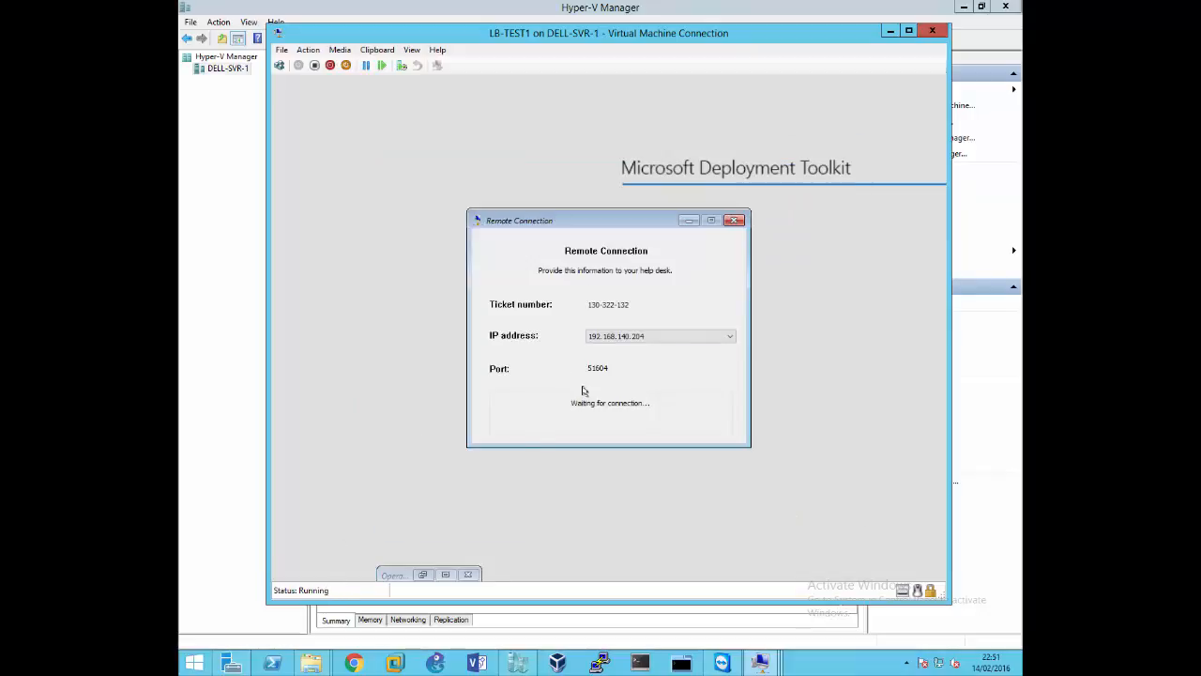
pyautogui.click(762, 662)
pyautogui.click(606, 576)
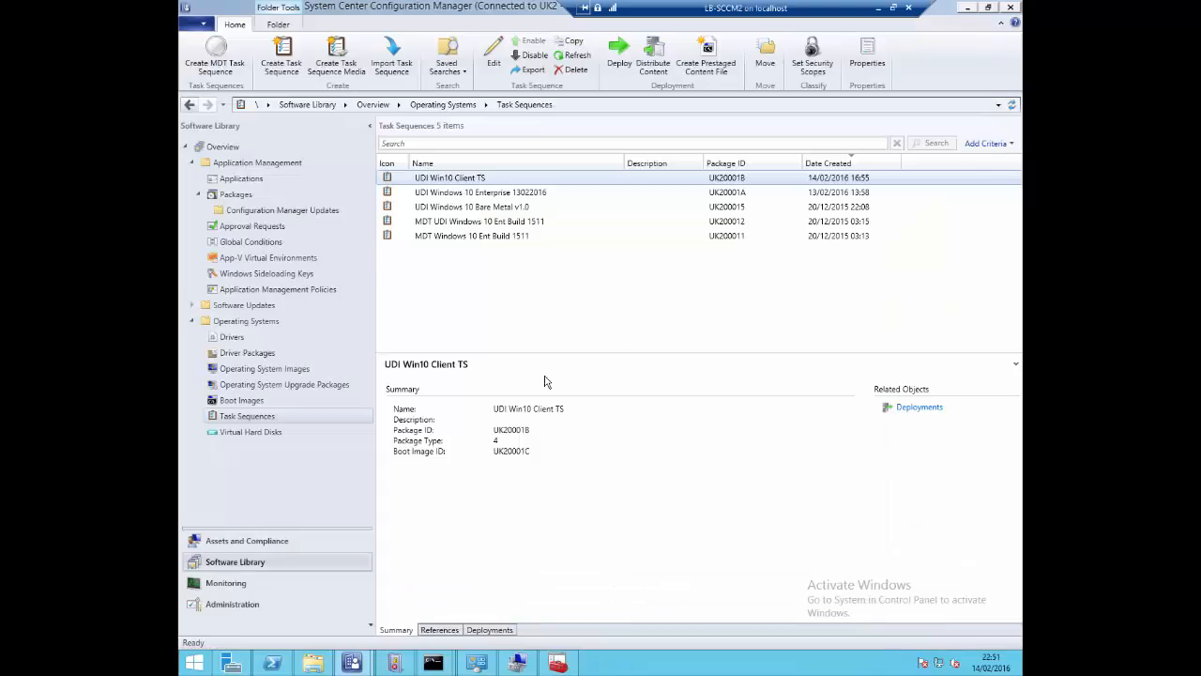
# Refresh the monitoring list in Deployment Workbench and select the running deployment entry to check its progress
pyautogui.click(559, 663)
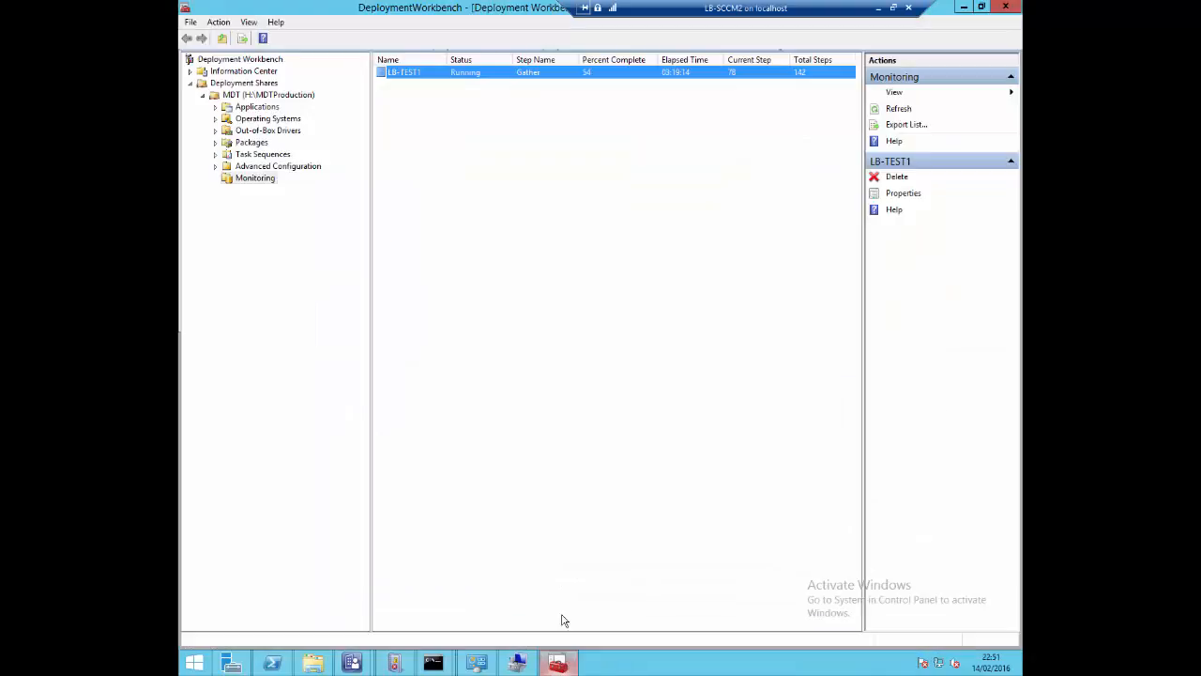
pyautogui.rightClick(491, 79)
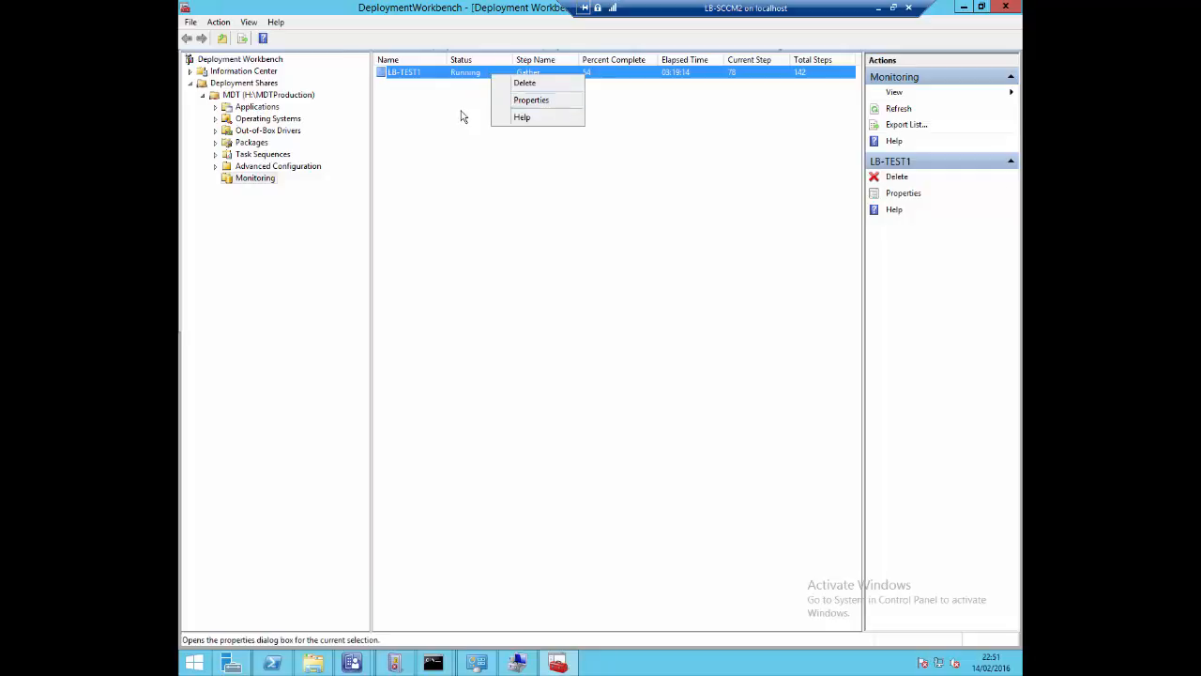
pyautogui.click(461, 115)
pyautogui.rightClick(484, 77)
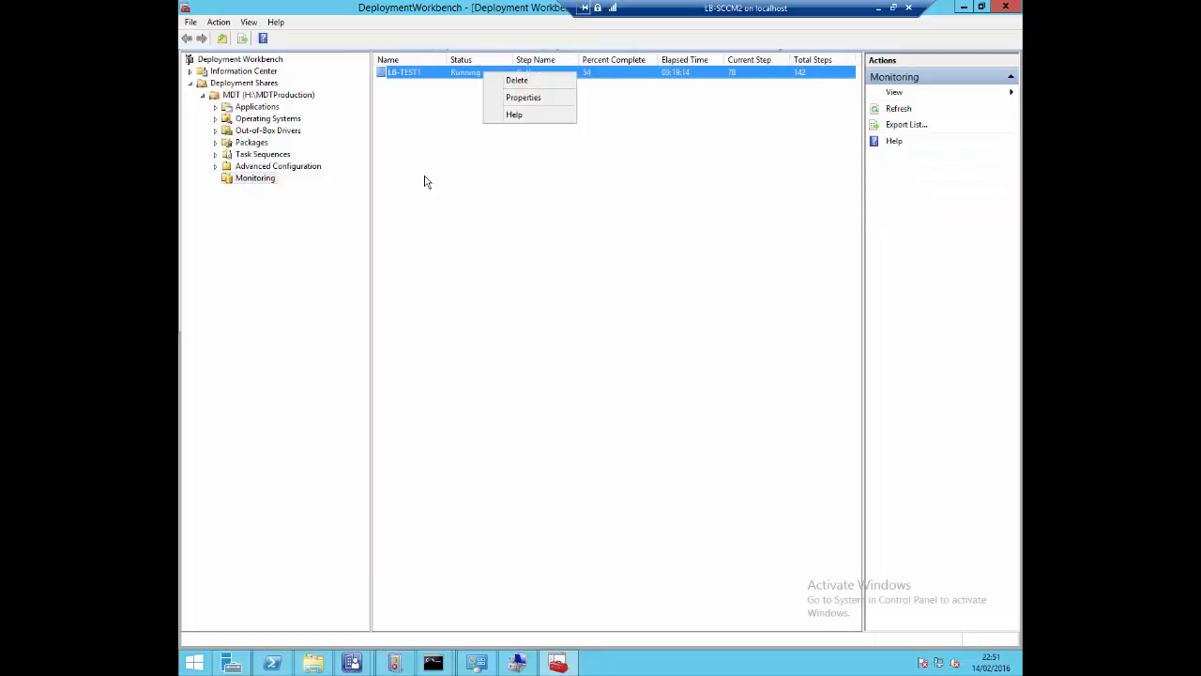
pyautogui.click(419, 185)
pyautogui.rightClick(420, 180)
pyautogui.click(457, 191)
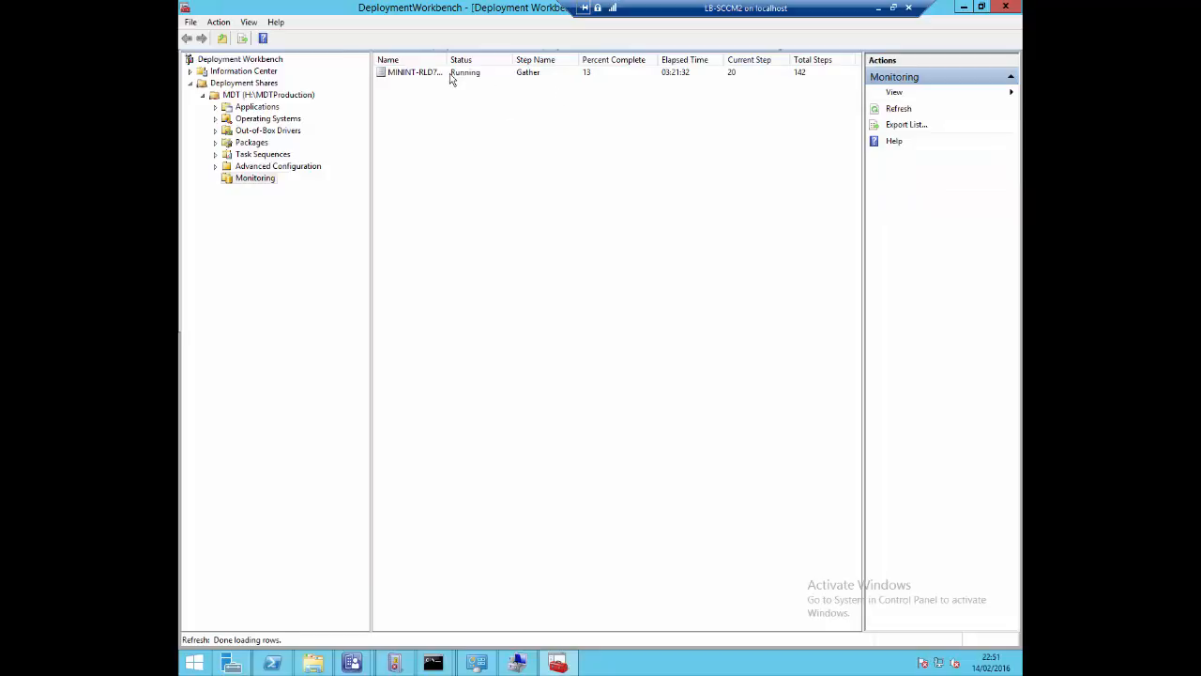
pyautogui.click(539, 77)
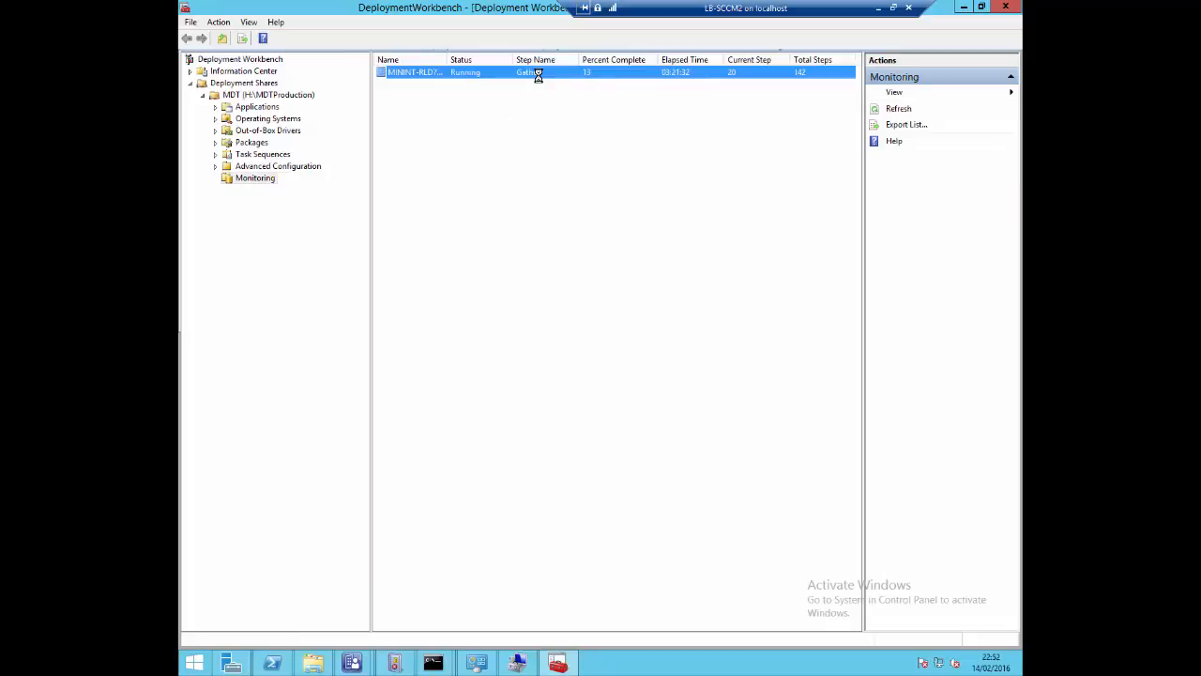
# Open the running deployment's properties and start a DaRT Remote Control session to the machine
pyautogui.rightClick(742, 77)
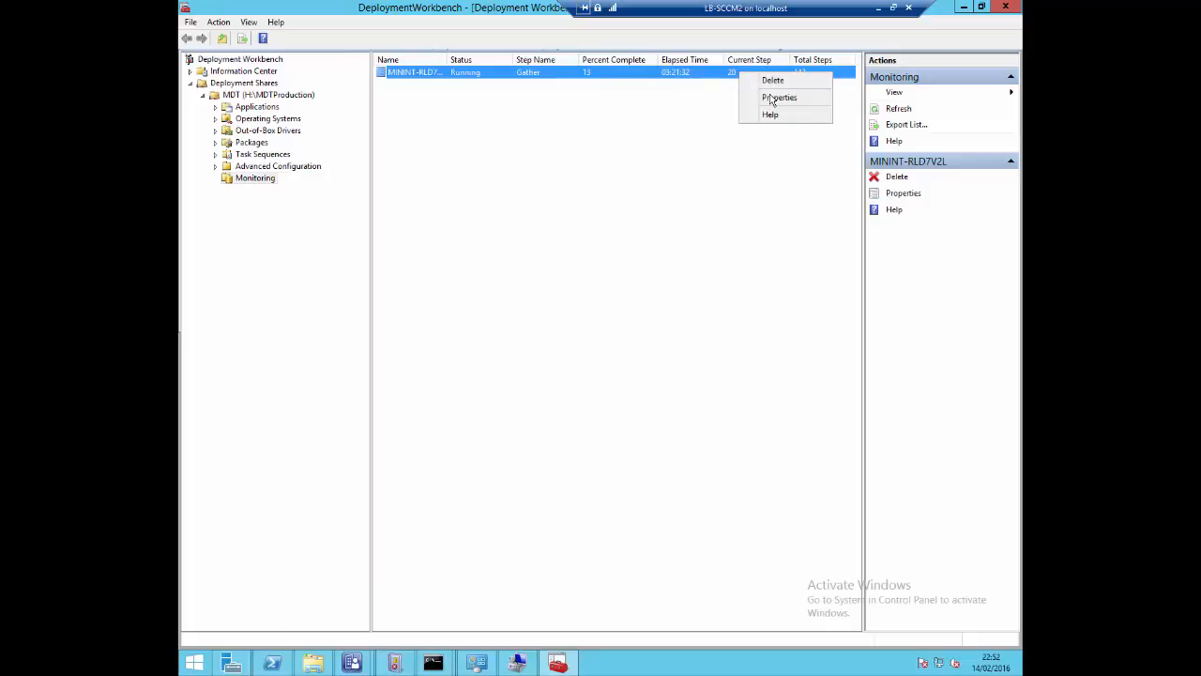
pyautogui.click(769, 98)
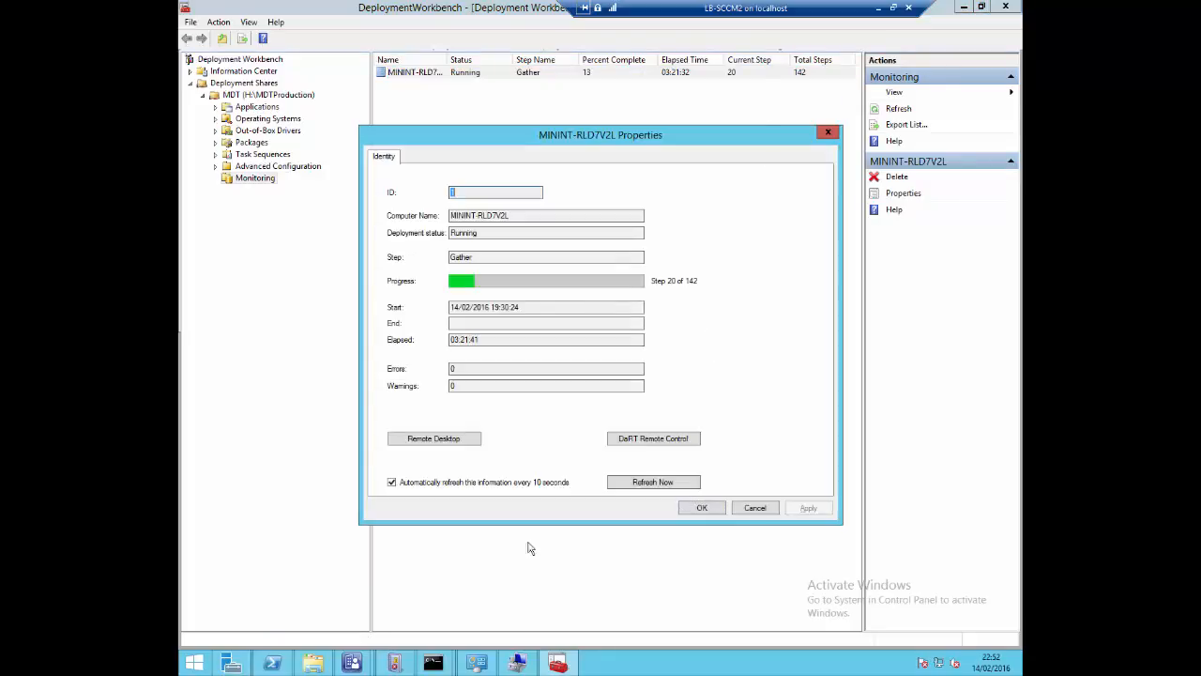
pyautogui.click(654, 438)
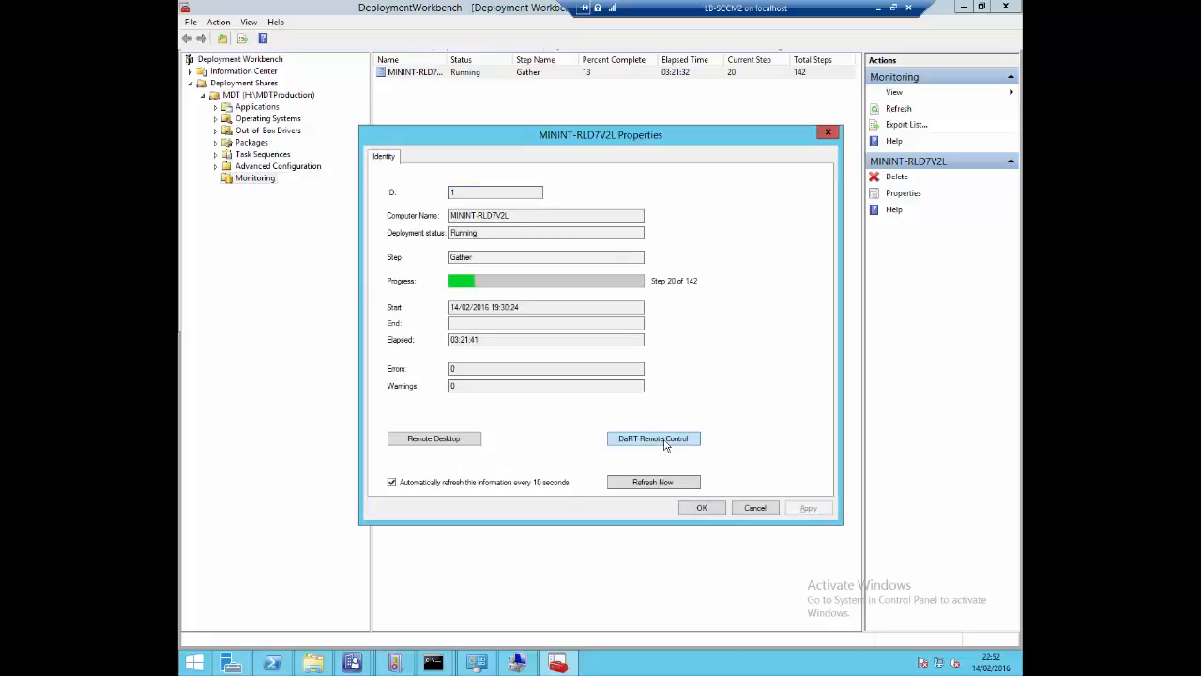
pyautogui.moveTo(682, 217); pyautogui.dragTo(485, 36)
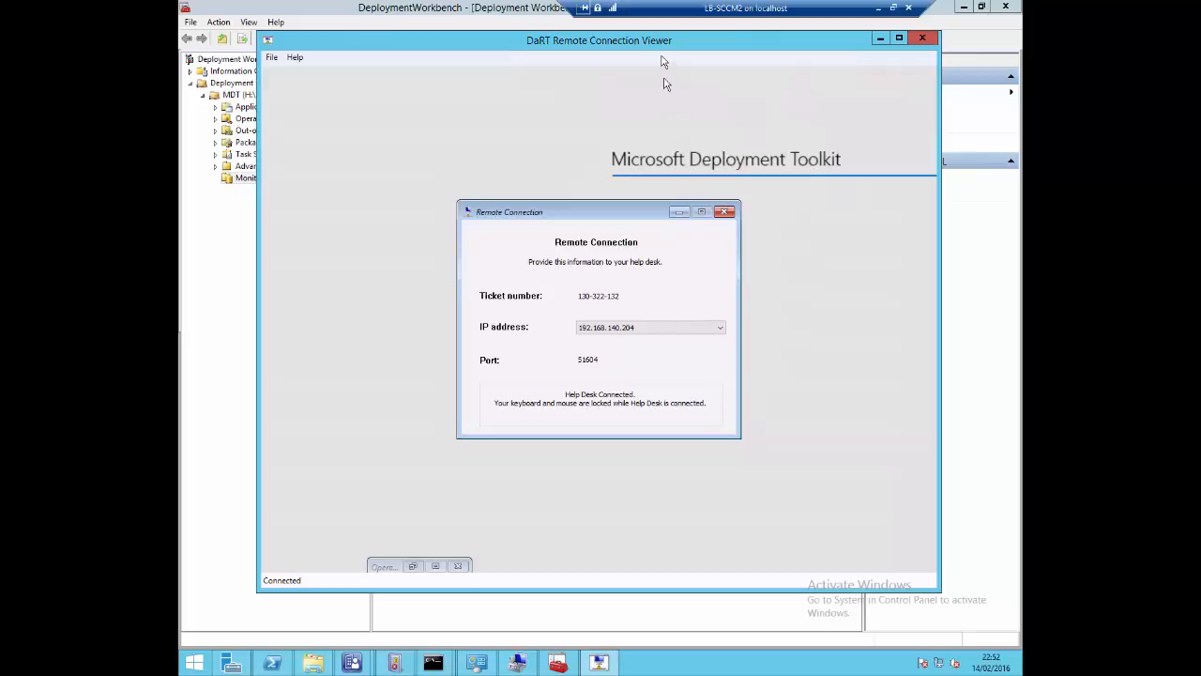
# Reposition the DaRT viewer, restore the minimized OSD wizard in the remote session, and finish it to start the deployment
pyautogui.moveTo(662, 40); pyautogui.dragTo(557, 297)
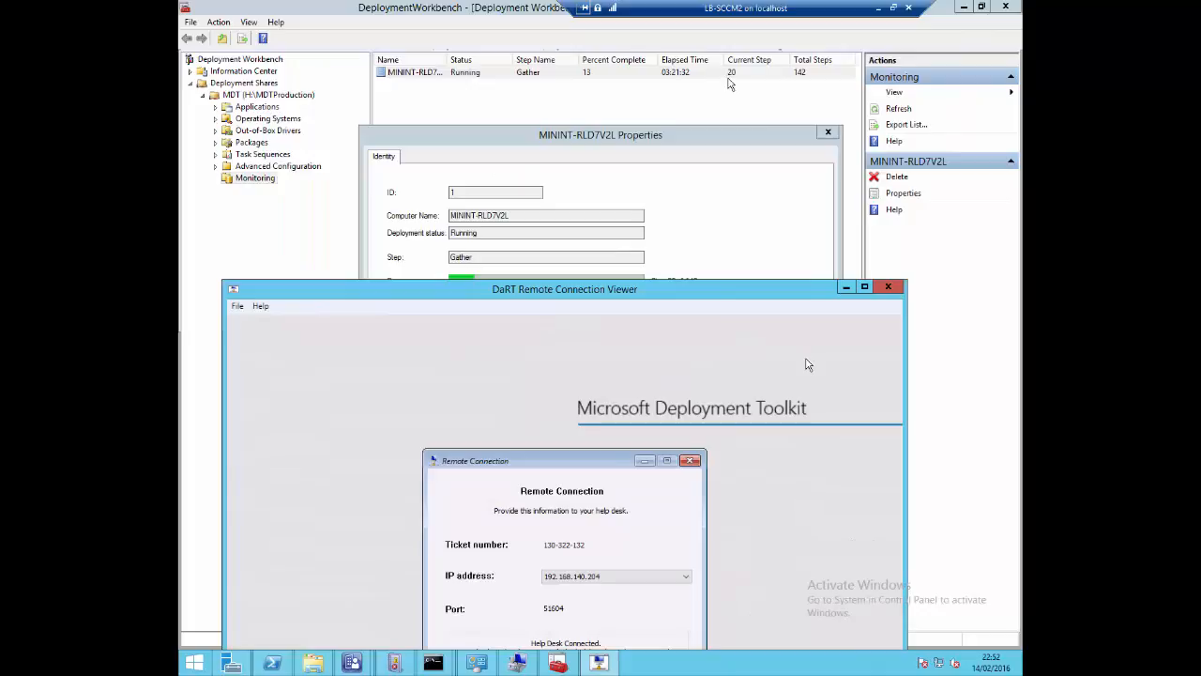
pyautogui.moveTo(623, 290); pyautogui.dragTo(704, 50)
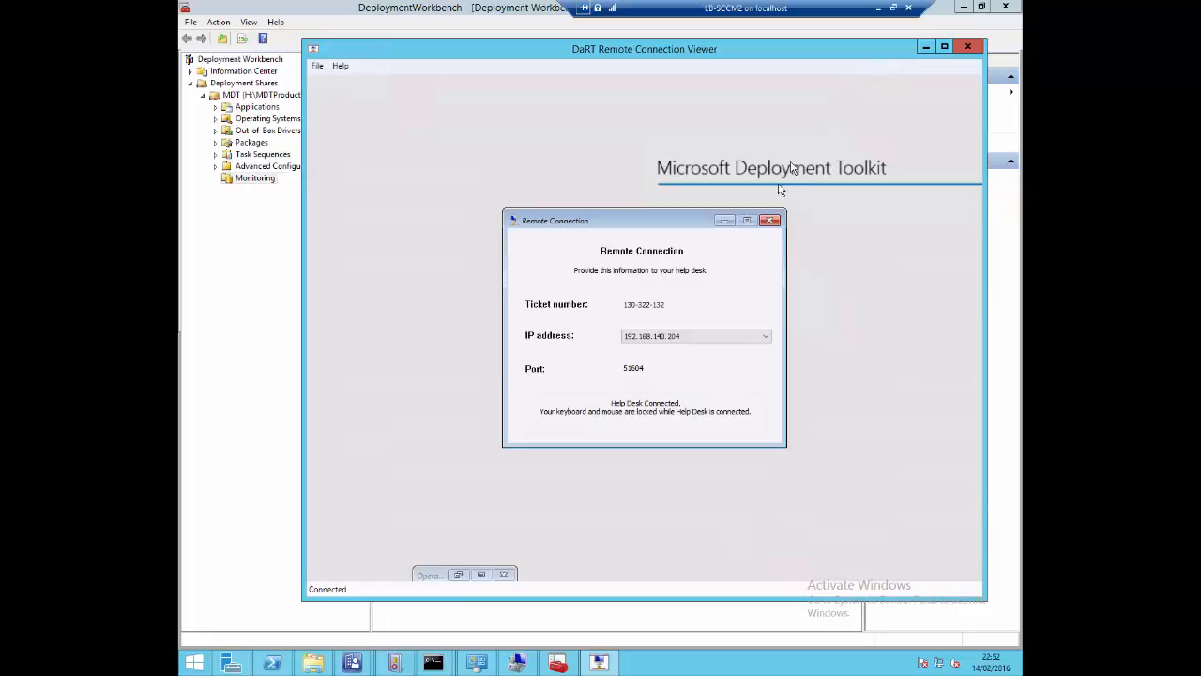
pyautogui.click(459, 574)
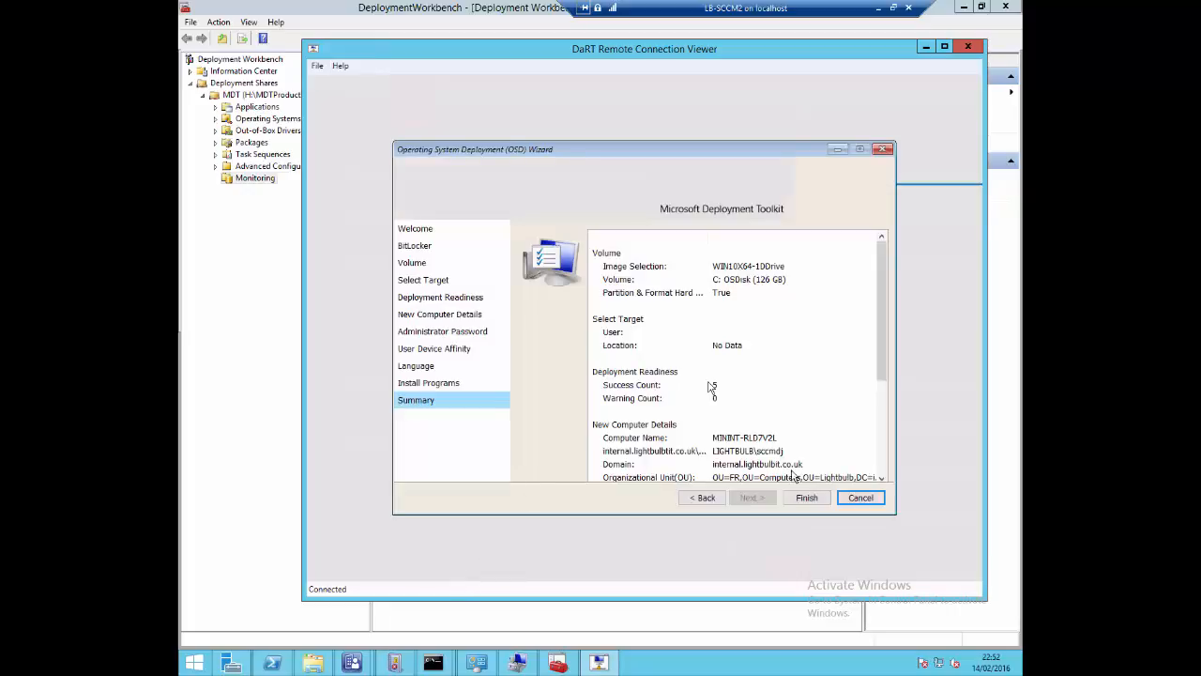
pyautogui.click(803, 500)
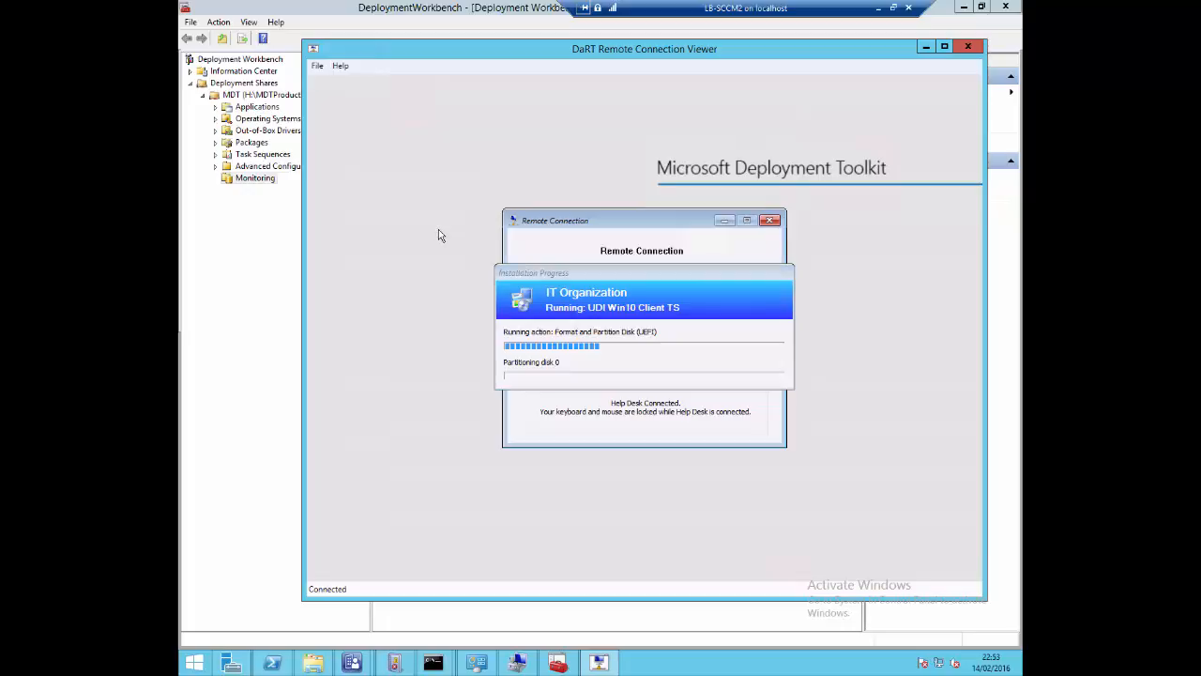
# Open a command prompt in the remote WinPE session, enter some test text, and close the prompt
pyautogui.press('F8')
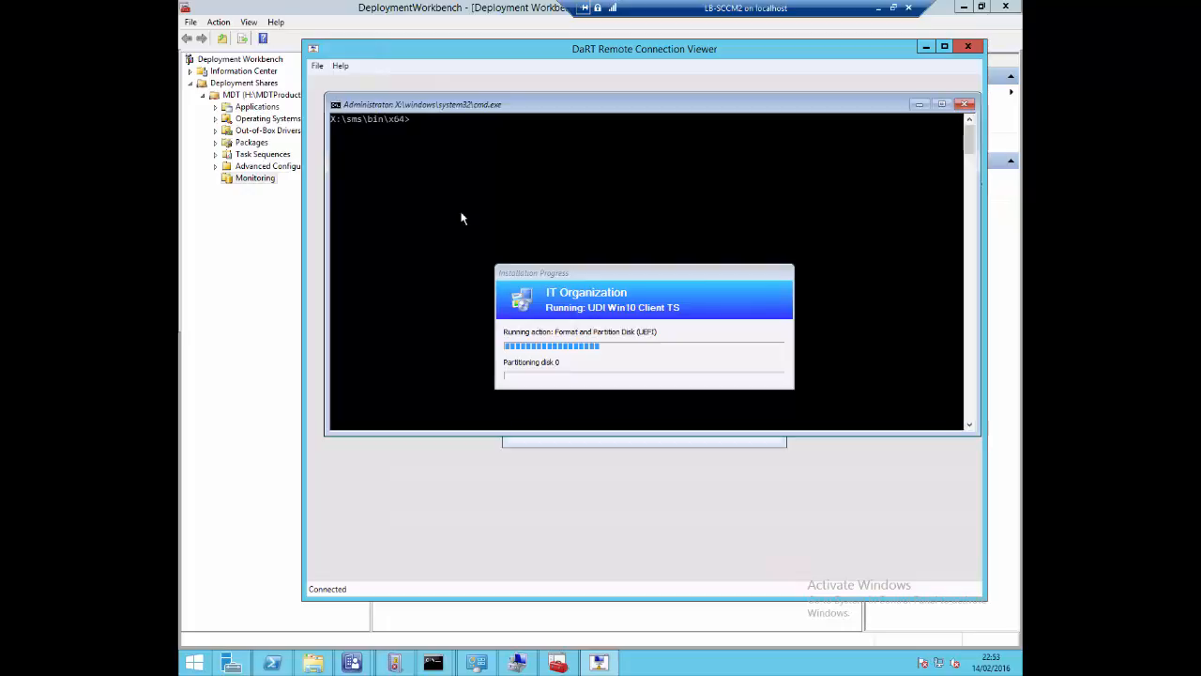
pyautogui.click(470, 204)
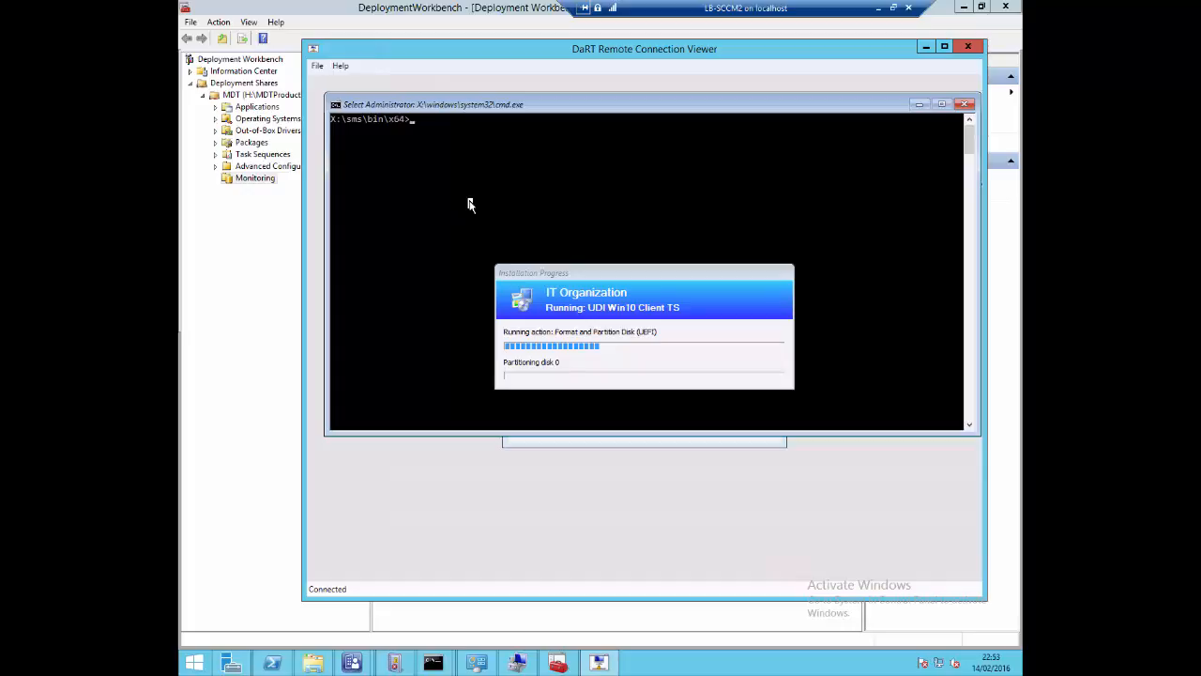
pyautogui.write('shsue')
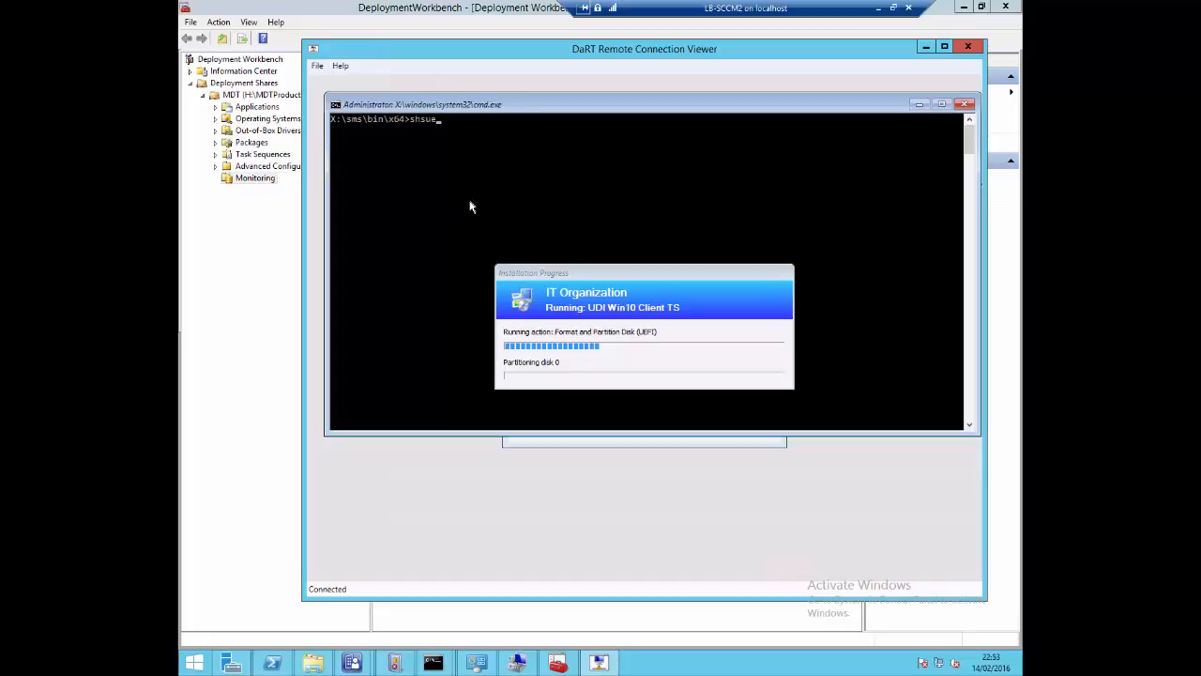
pyautogui.click(968, 105)
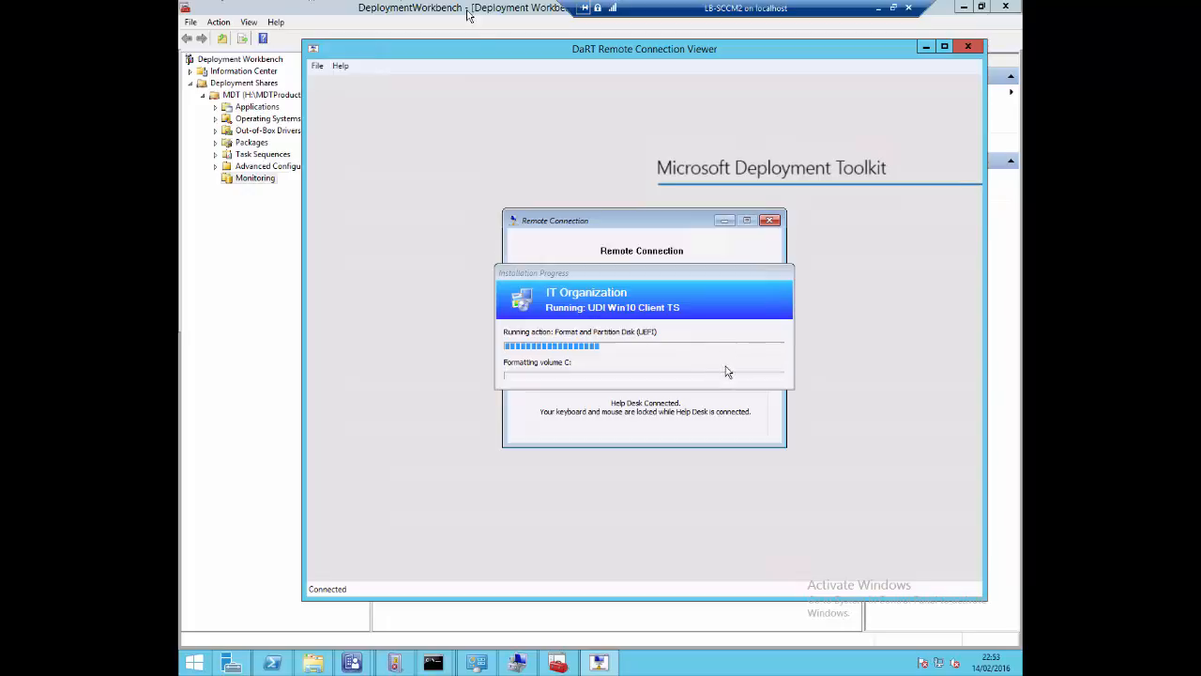
# Move the DaRT viewer aside to check the deployment's monitoring entry, and bring Deployment Workbench to the front
pyautogui.moveTo(480, 52); pyautogui.dragTo(467, 184)
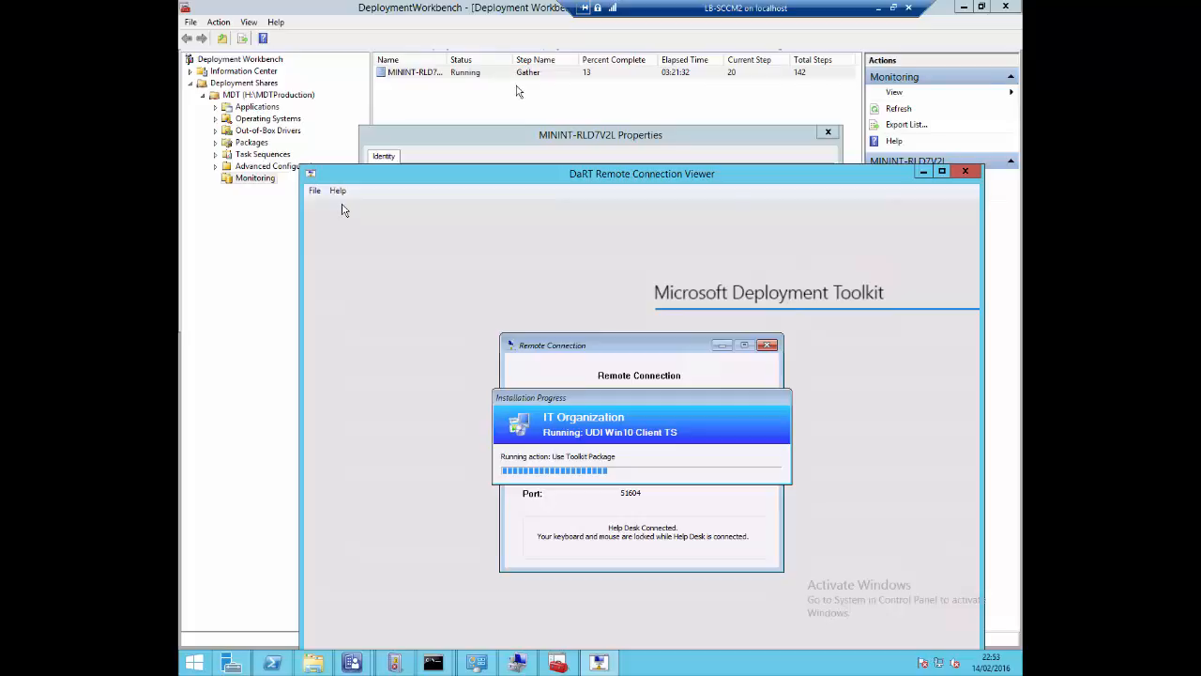
pyautogui.moveTo(540, 173); pyautogui.dragTo(513, 68)
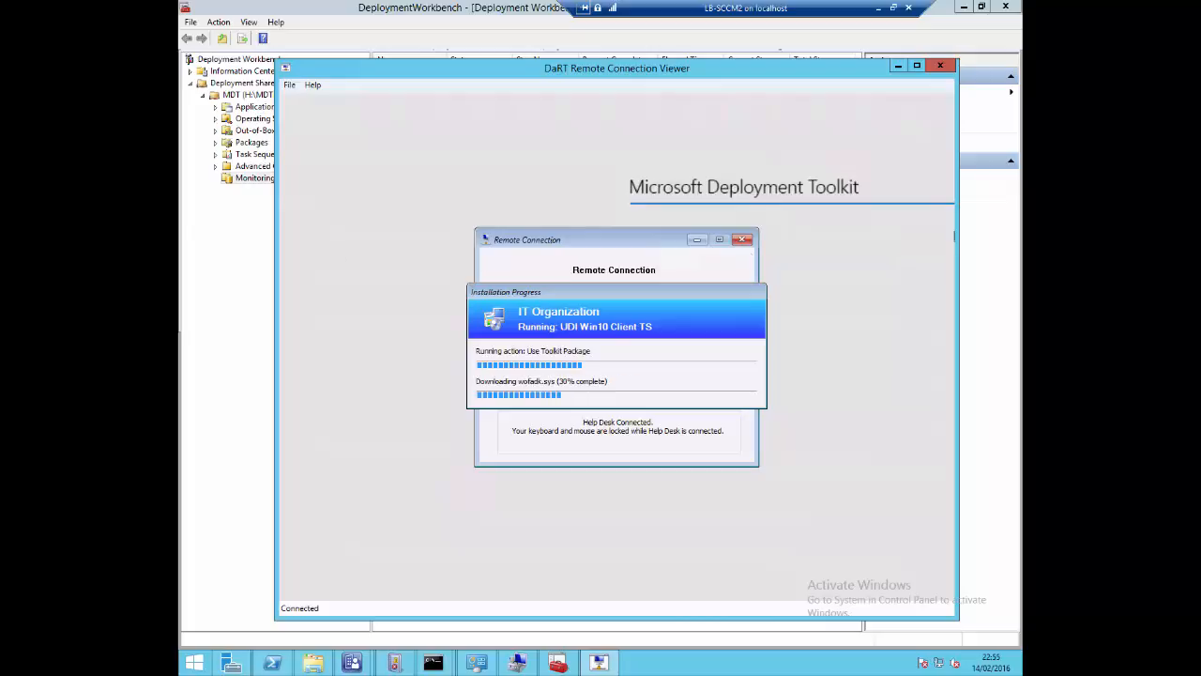
pyautogui.click(246, 95)
pyautogui.rightClick(246, 95)
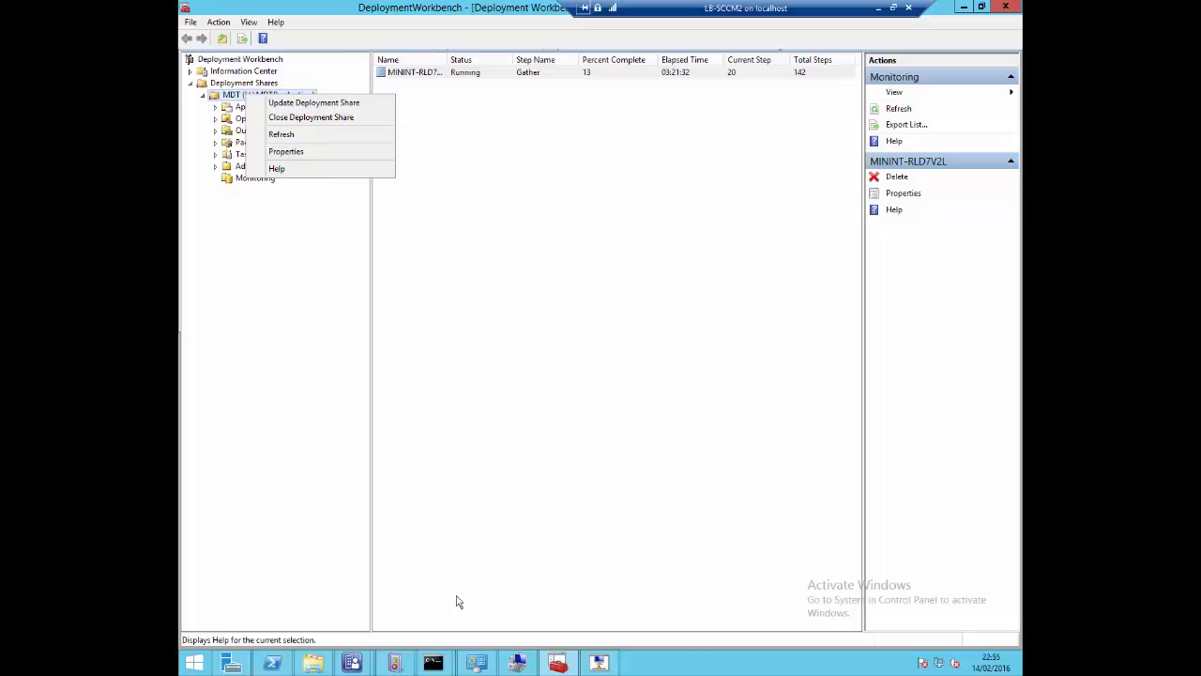
# Switch to Configuration Manager and review the PXE settings of the distribution point role on LB-SCCM2, closing its properties unchanged
pyautogui.click(352, 662)
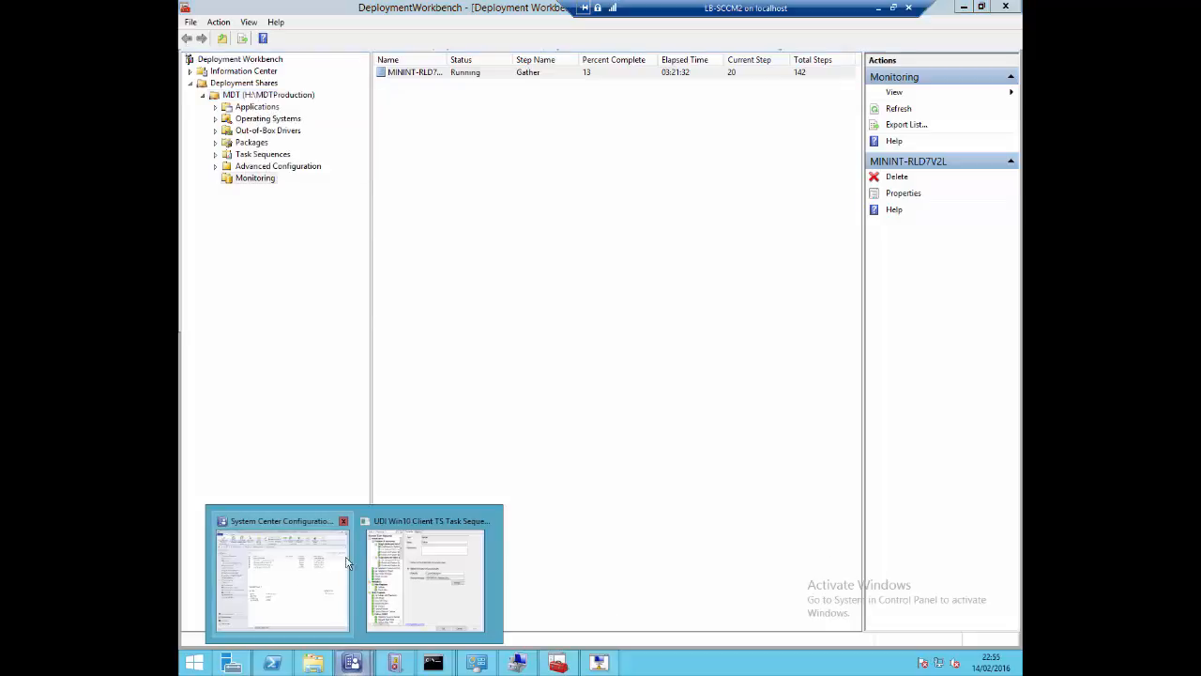
pyautogui.click(298, 558)
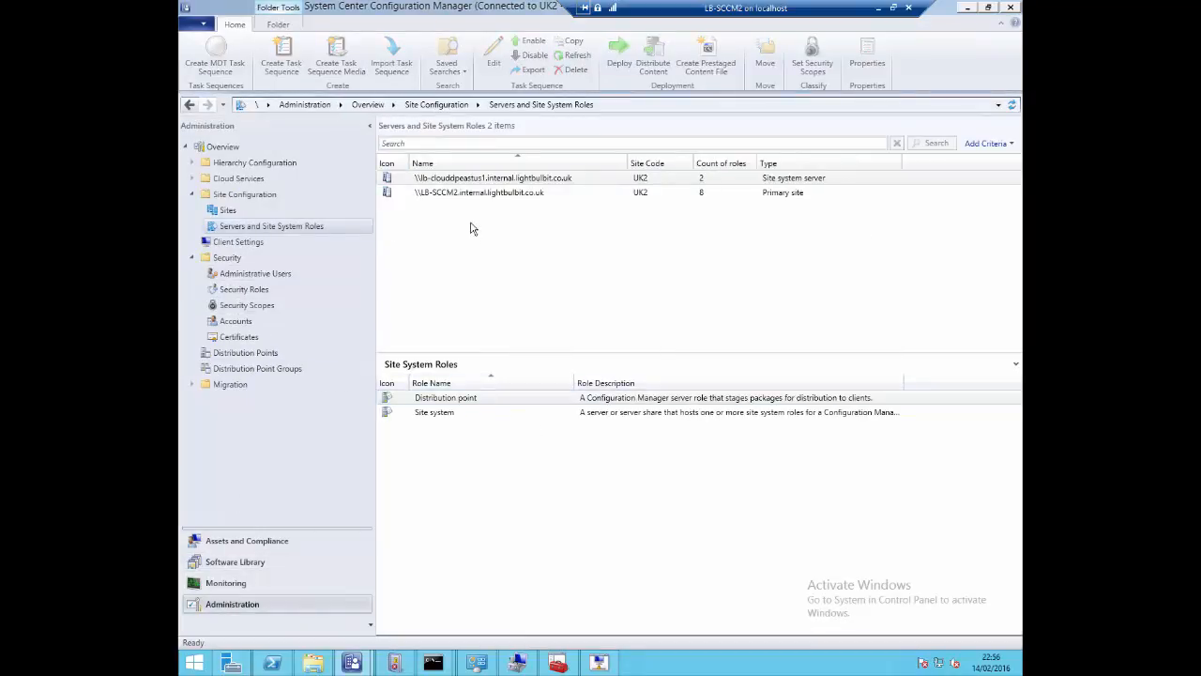
pyautogui.click(475, 192)
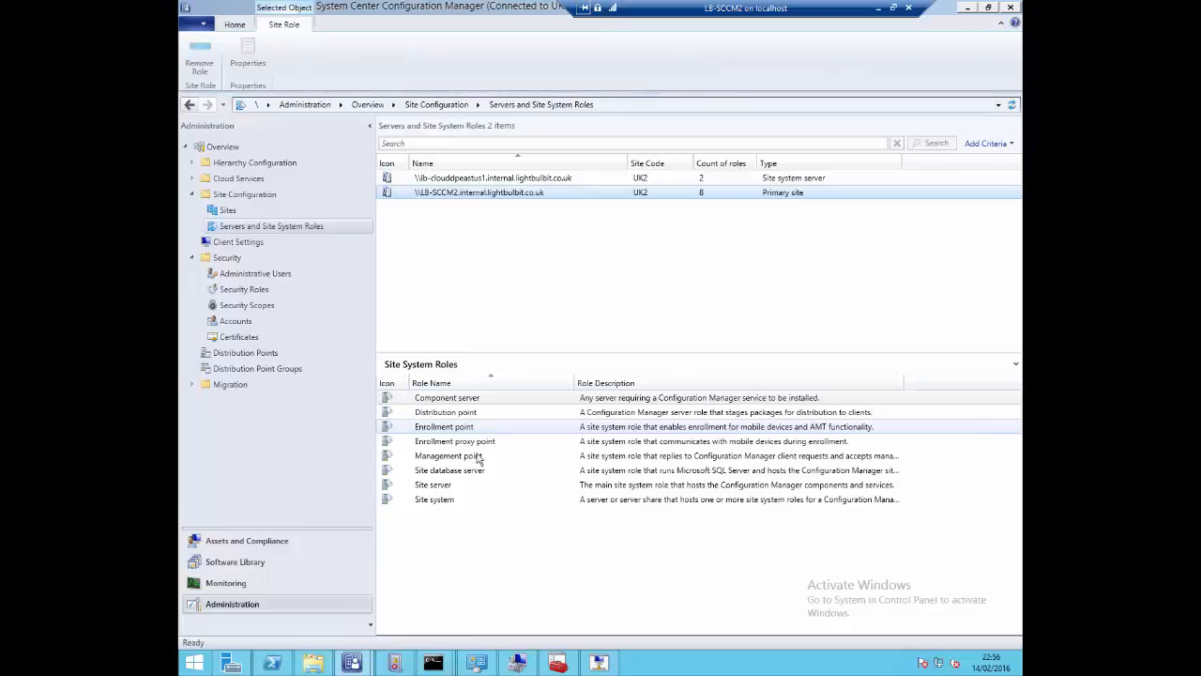
pyautogui.rightClick(463, 416)
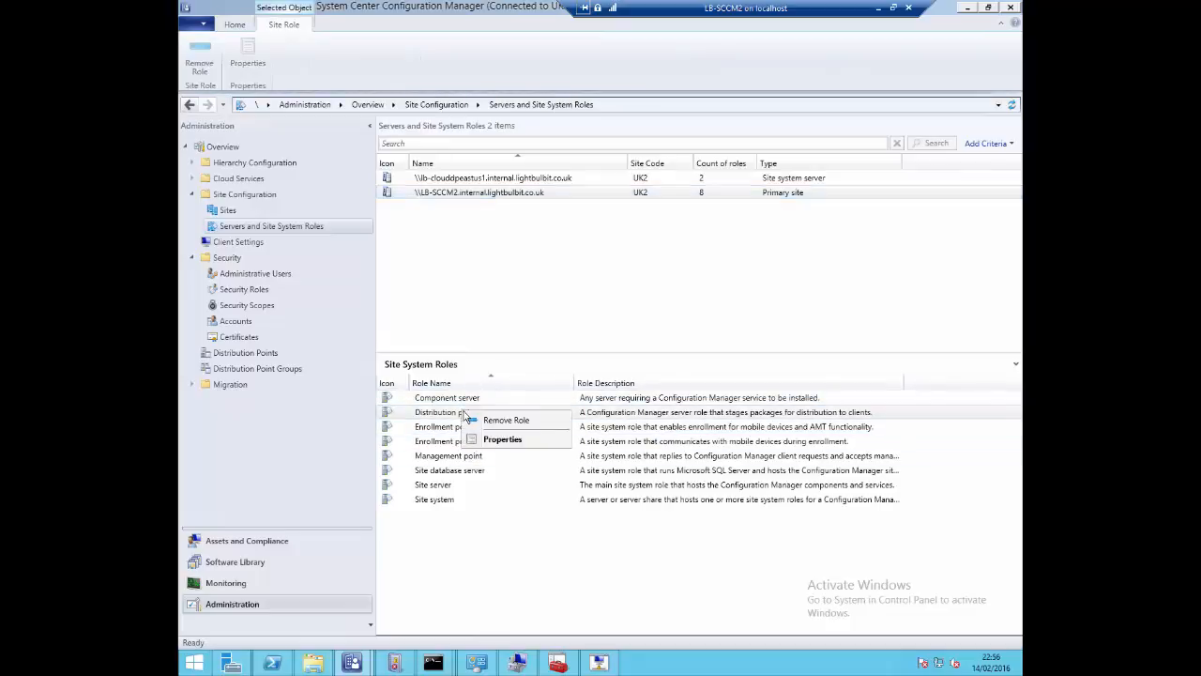
pyautogui.click(510, 441)
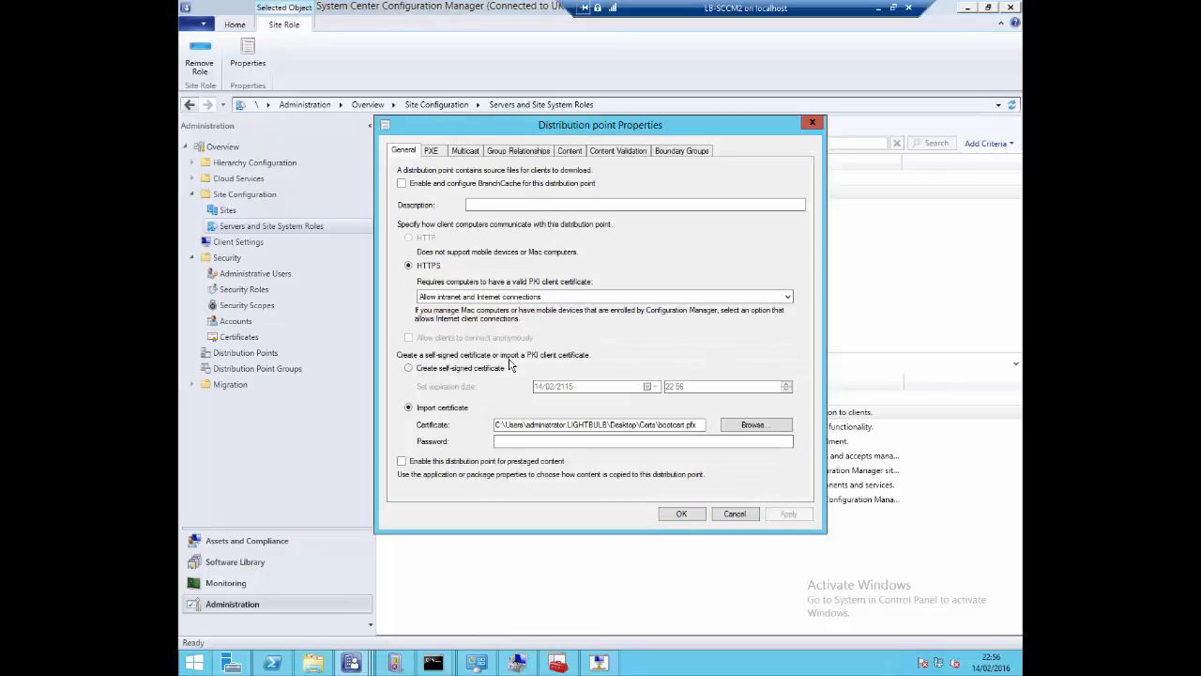
pyautogui.click(436, 153)
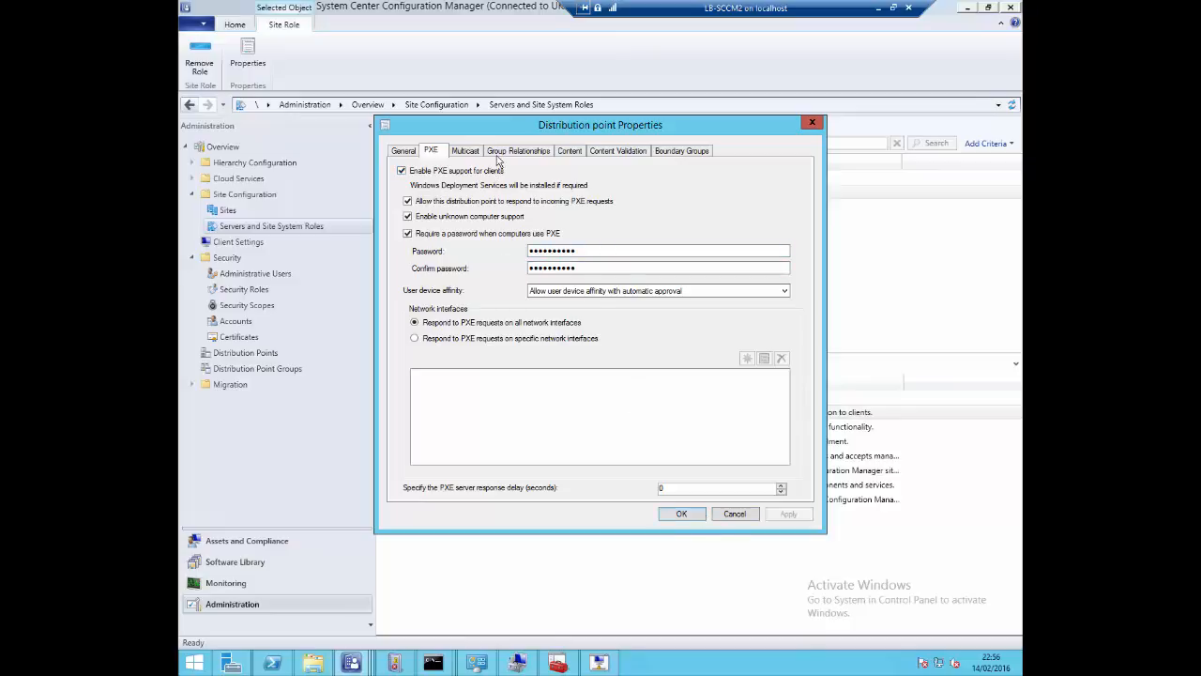
pyautogui.click(813, 124)
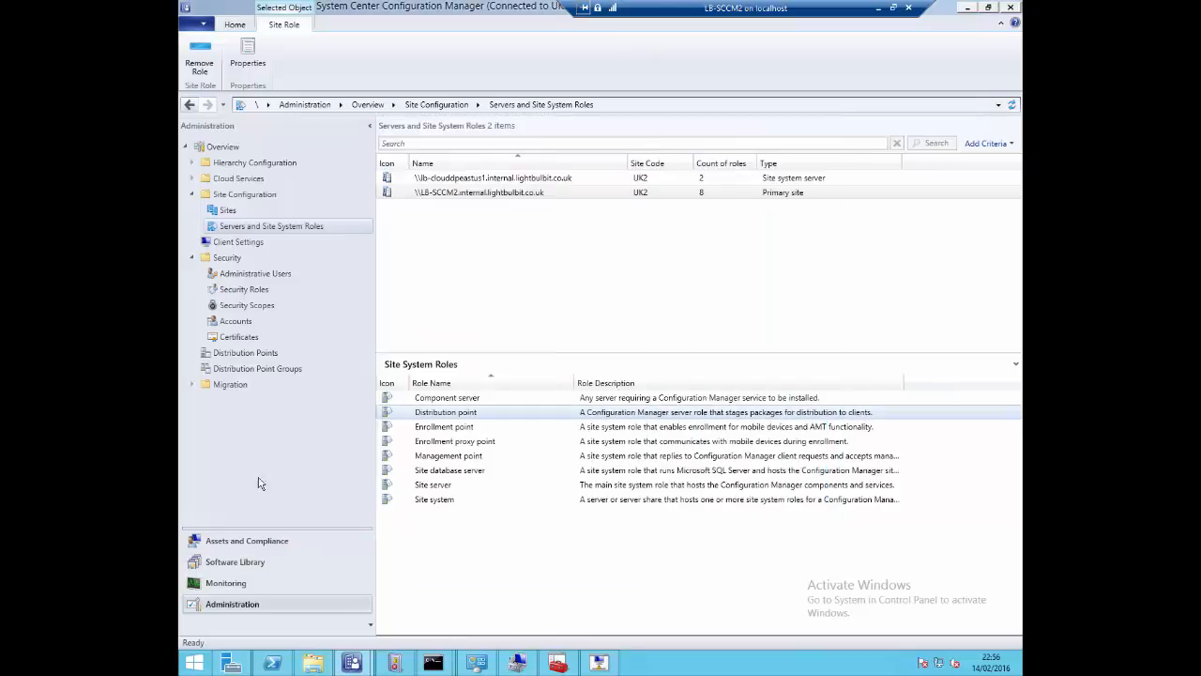
# Open the properties of the boot image MDT2013U1 Boot x64 new in the Software Library
pyautogui.click(252, 568)
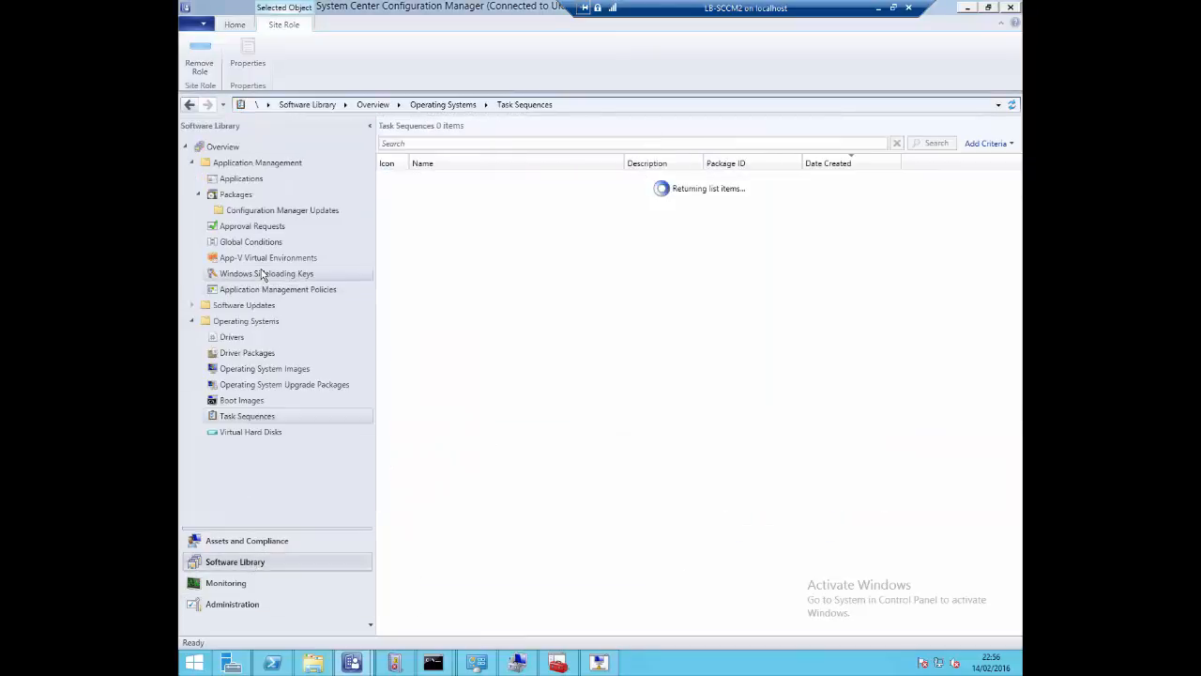
pyautogui.click(256, 402)
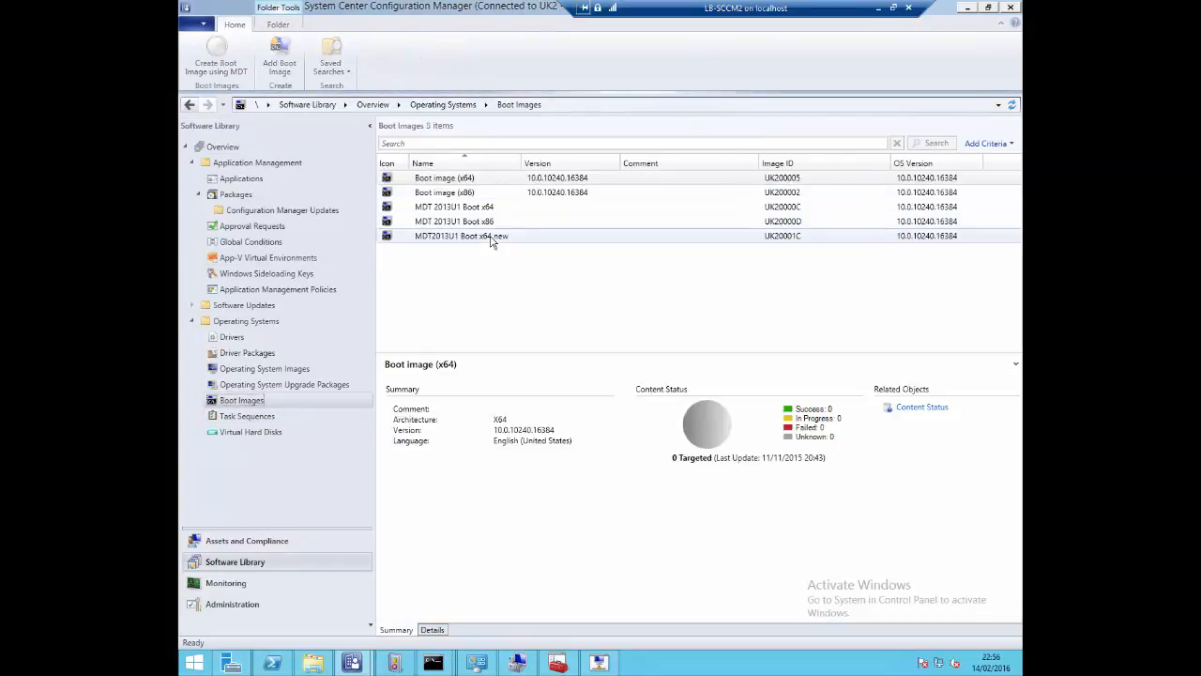
pyautogui.click(491, 235)
pyautogui.rightClick(494, 238)
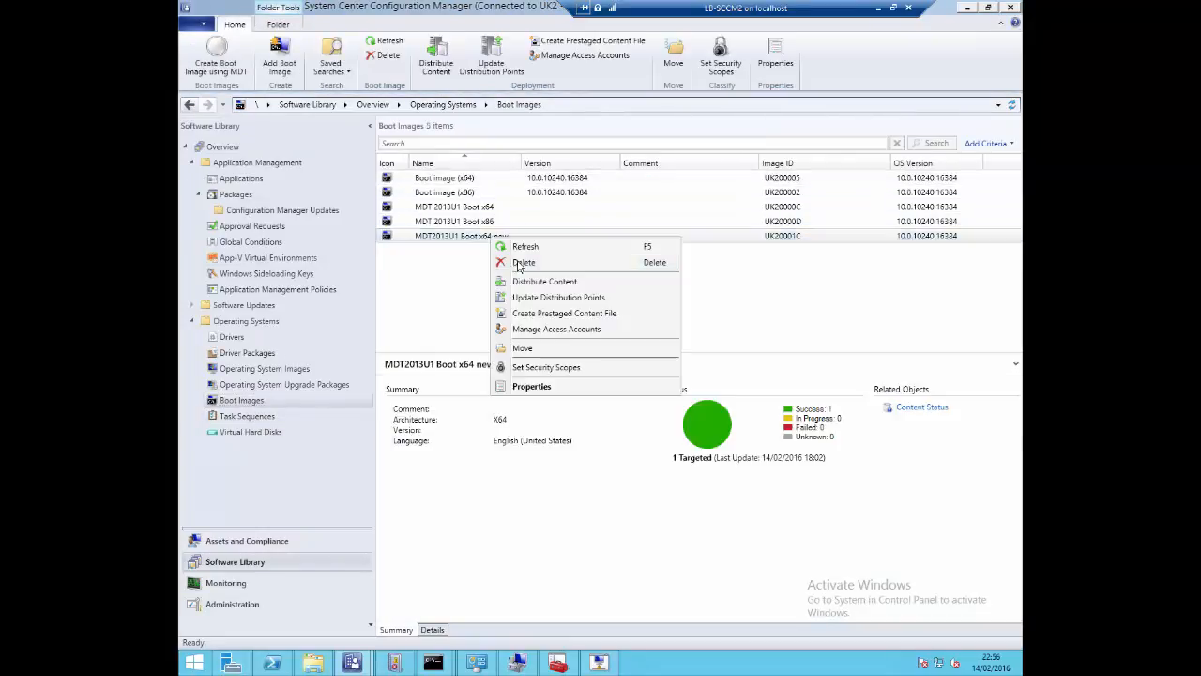
pyautogui.click(544, 386)
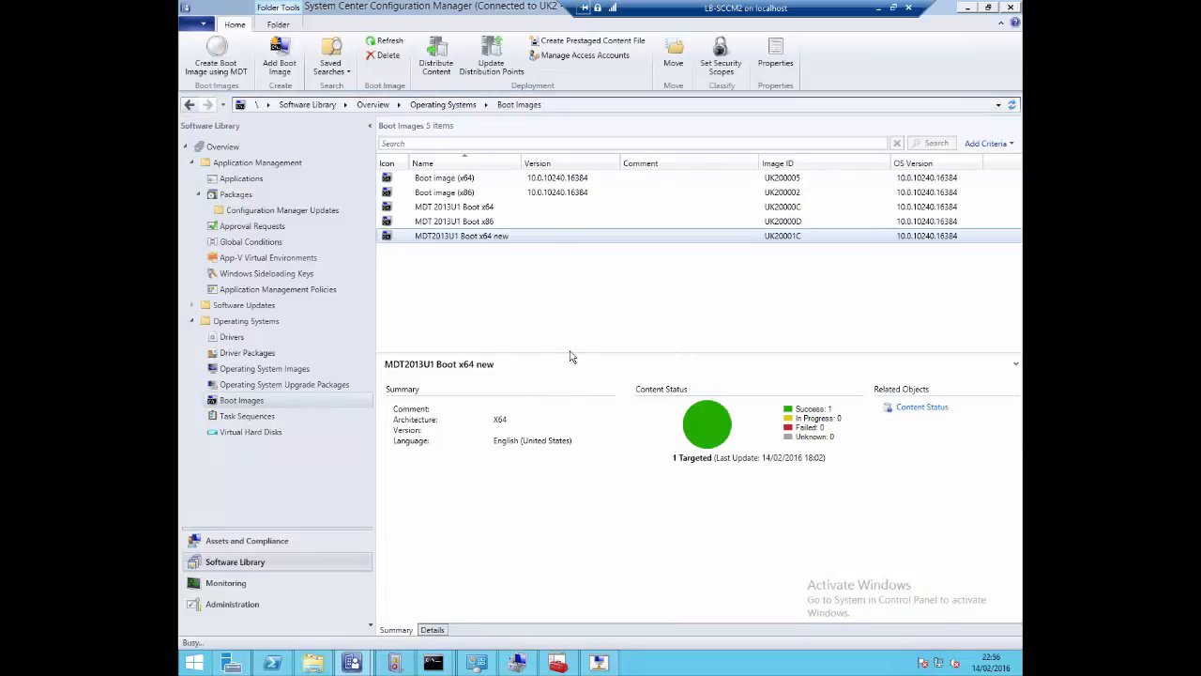
# Review the boot image's image properties, drivers, customization and data source settings, and close the properties
pyautogui.click(470, 173)
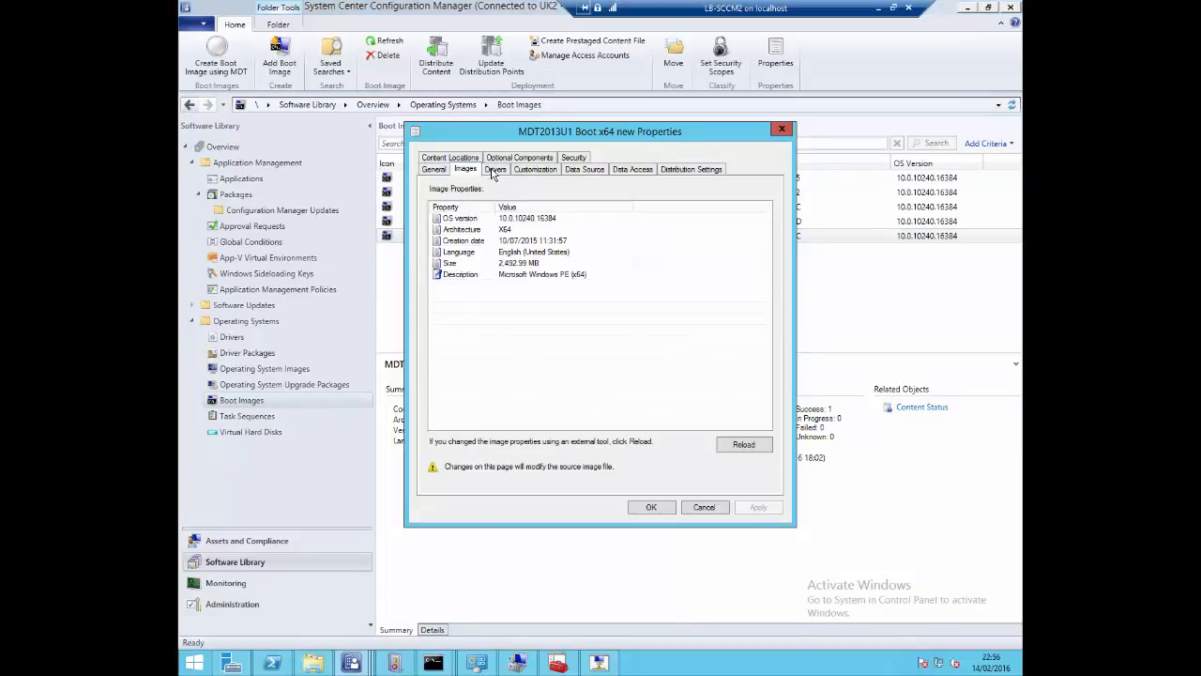
pyautogui.click(492, 171)
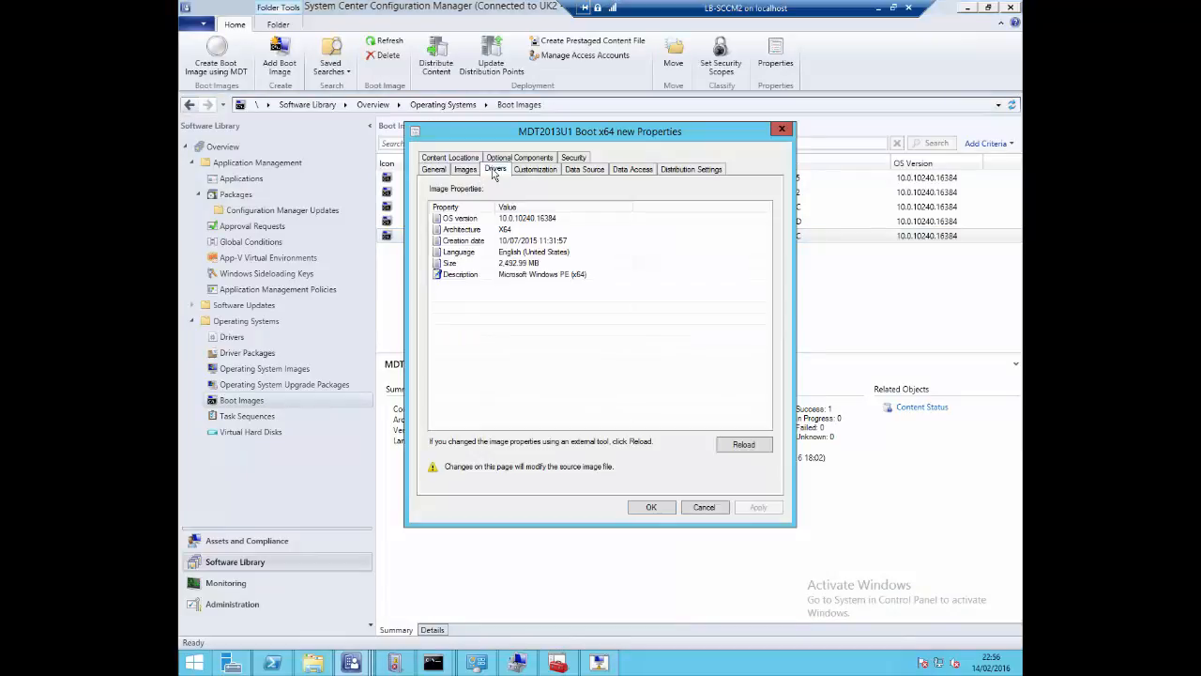
pyautogui.click(585, 172)
pyautogui.click(536, 173)
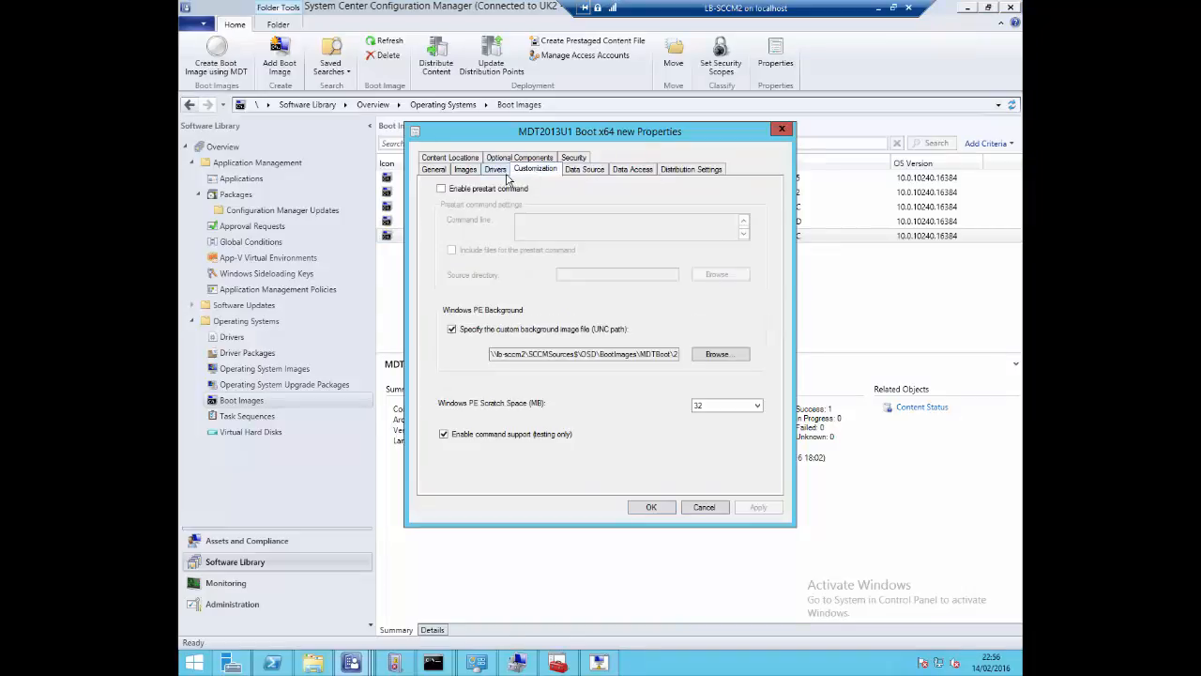
pyautogui.click(502, 175)
pyautogui.click(536, 171)
pyautogui.click(595, 172)
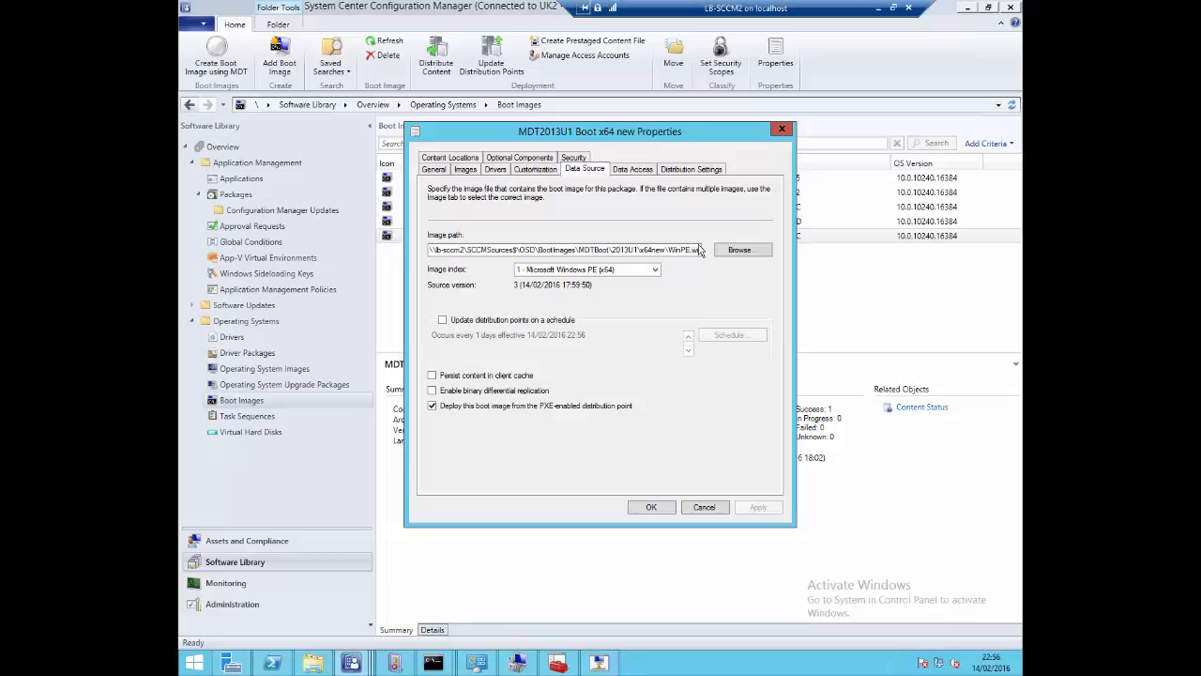
pyautogui.click(781, 129)
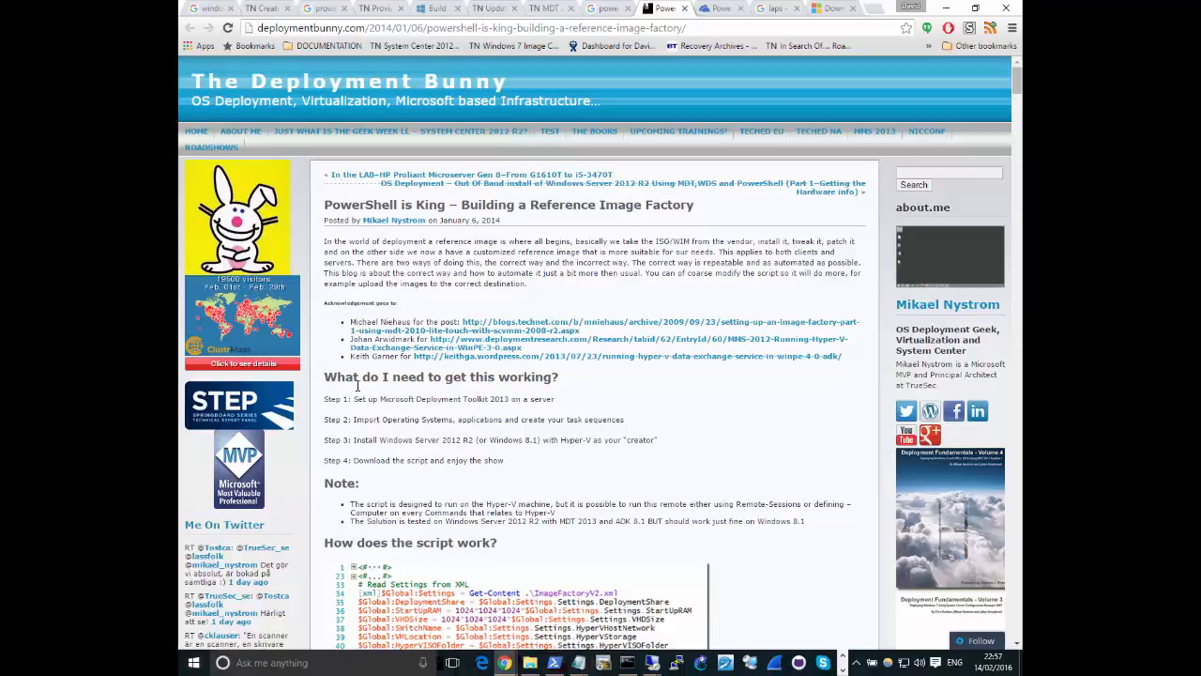
# Examine the title, introduction and acknowledgements of the blog post "PowerShell is King – Building a Reference Image Factory"
pyautogui.moveTo(450, 203); pyautogui.dragTo(315, 207)
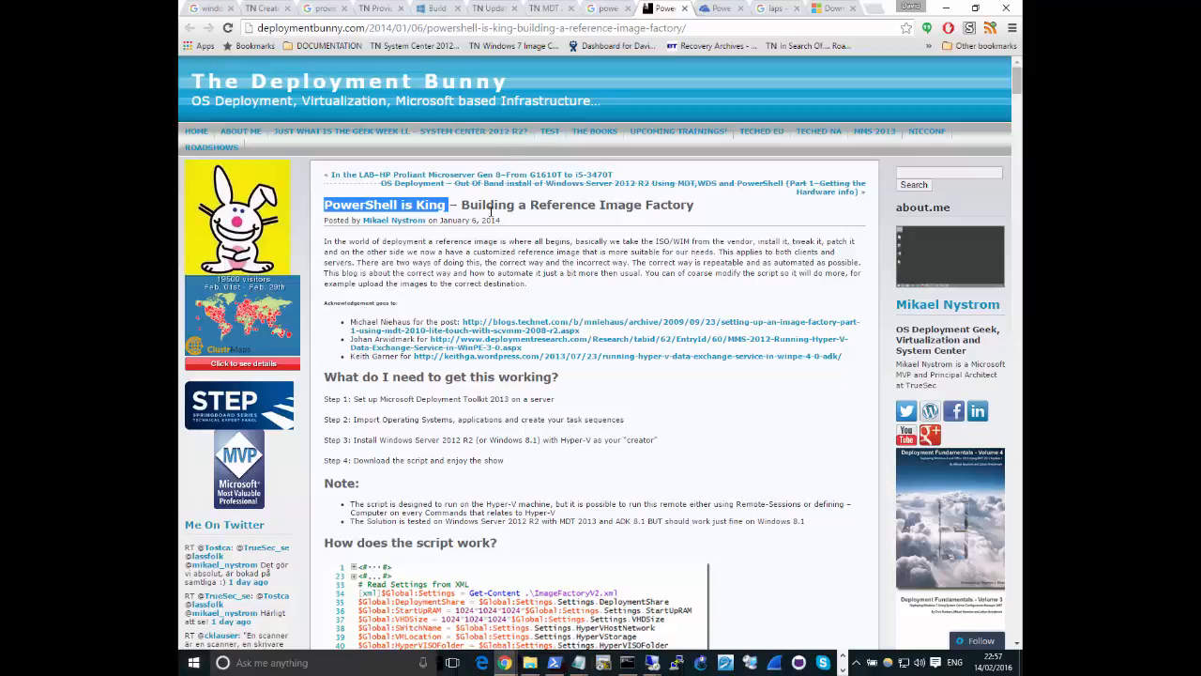
pyautogui.moveTo(497, 205); pyautogui.dragTo(300, 192)
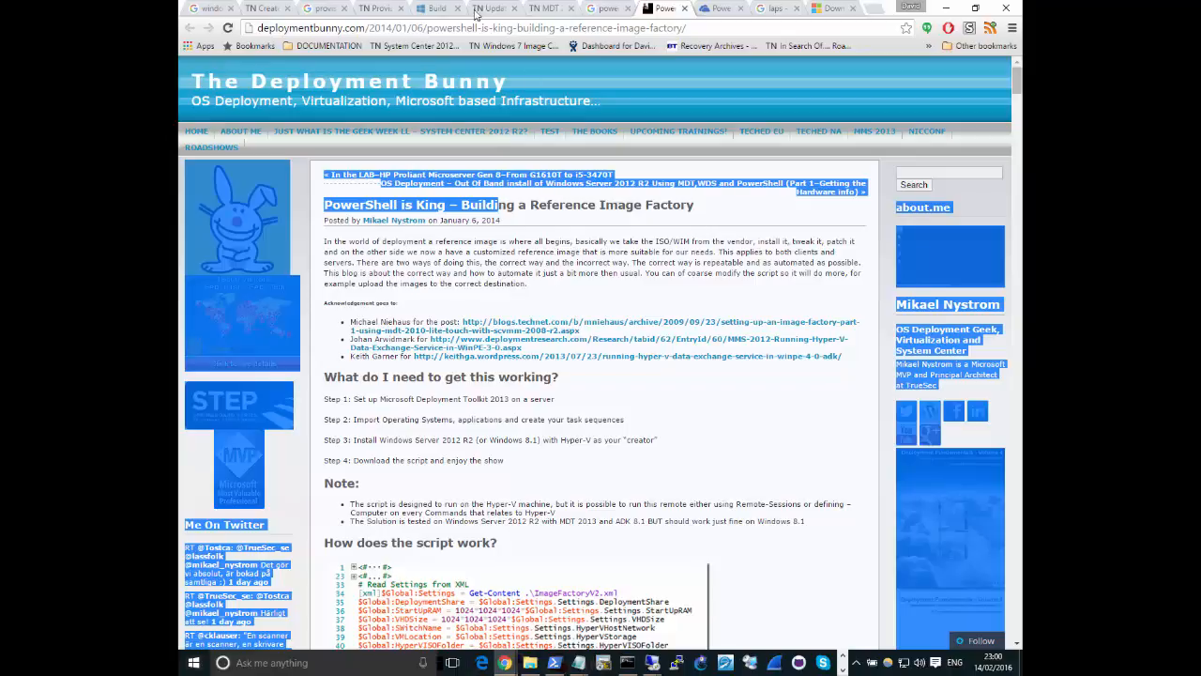
pyautogui.click(578, 253)
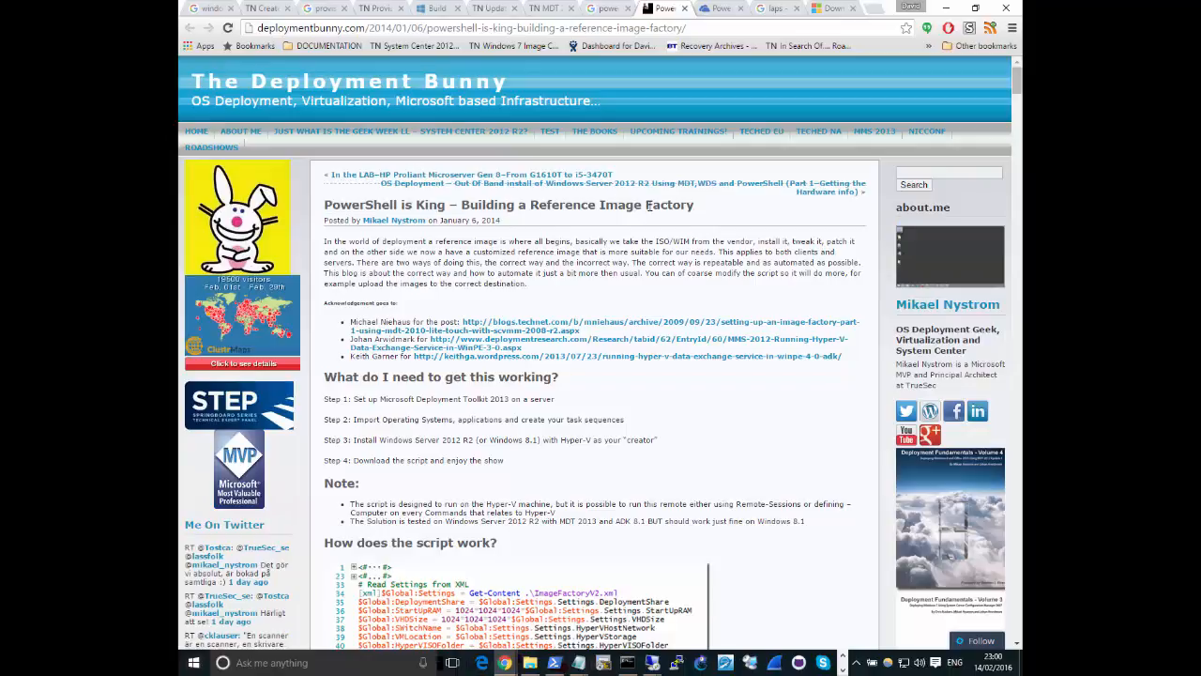
pyautogui.moveTo(702, 207); pyautogui.dragTo(849, 355)
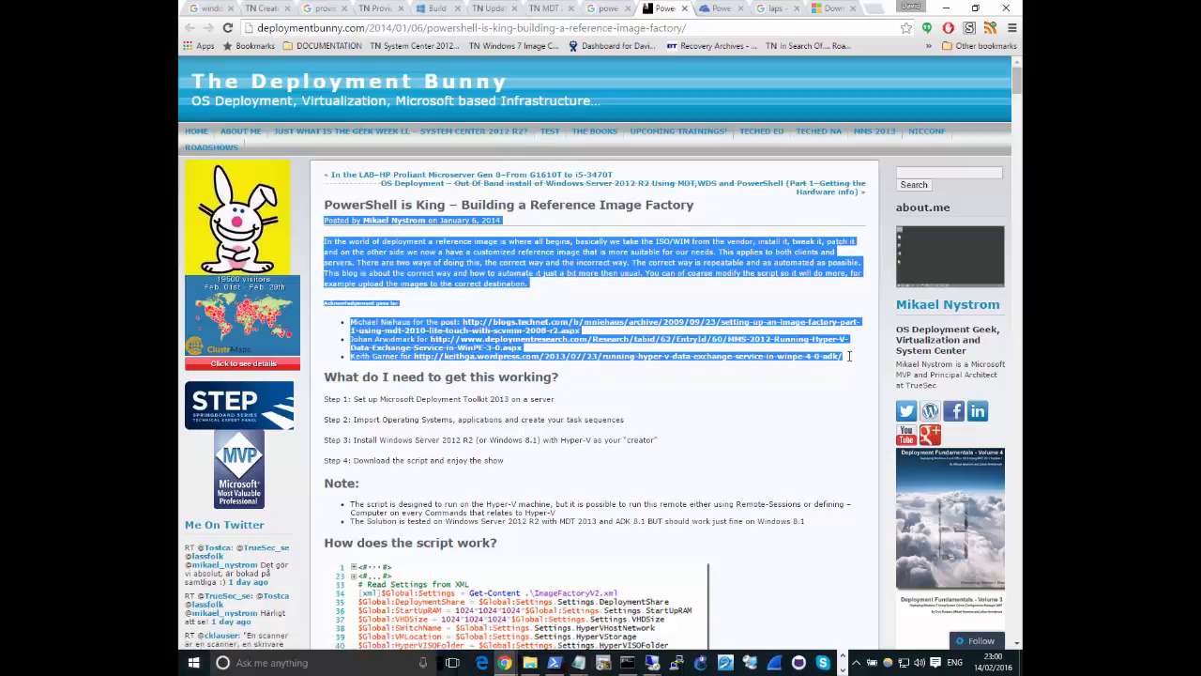
pyautogui.rightClick(846, 353)
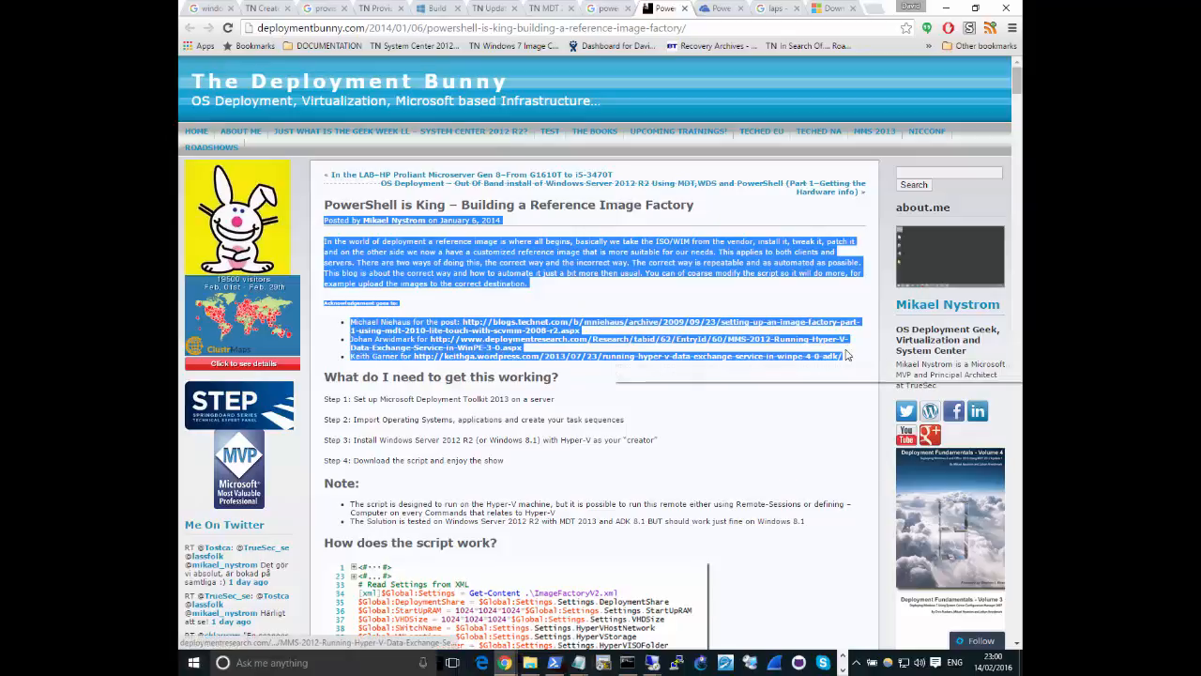
pyautogui.click(383, 306)
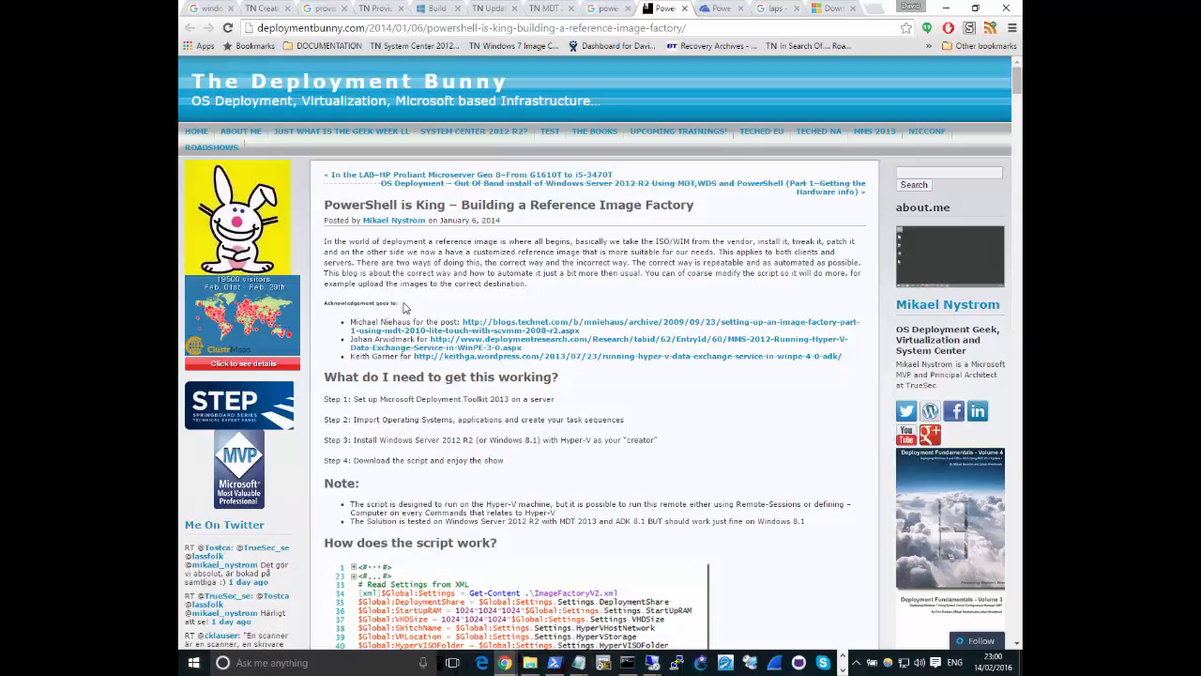
pyautogui.moveTo(396, 303); pyautogui.dragTo(316, 232)
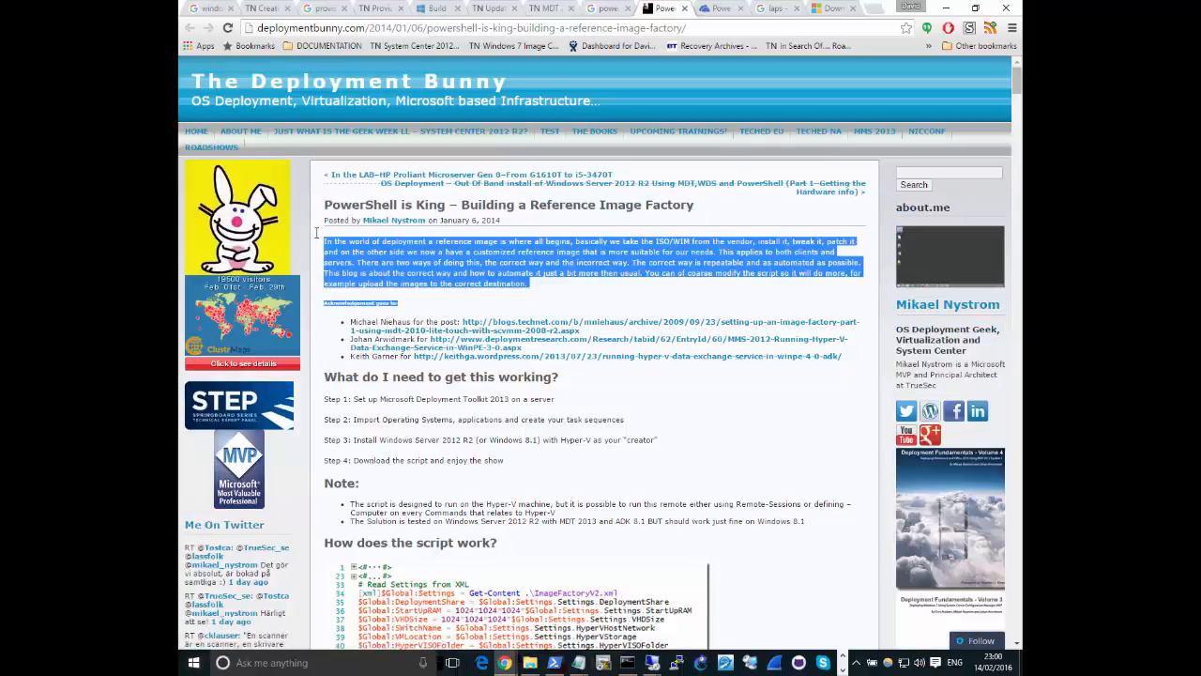
pyautogui.click(340, 243)
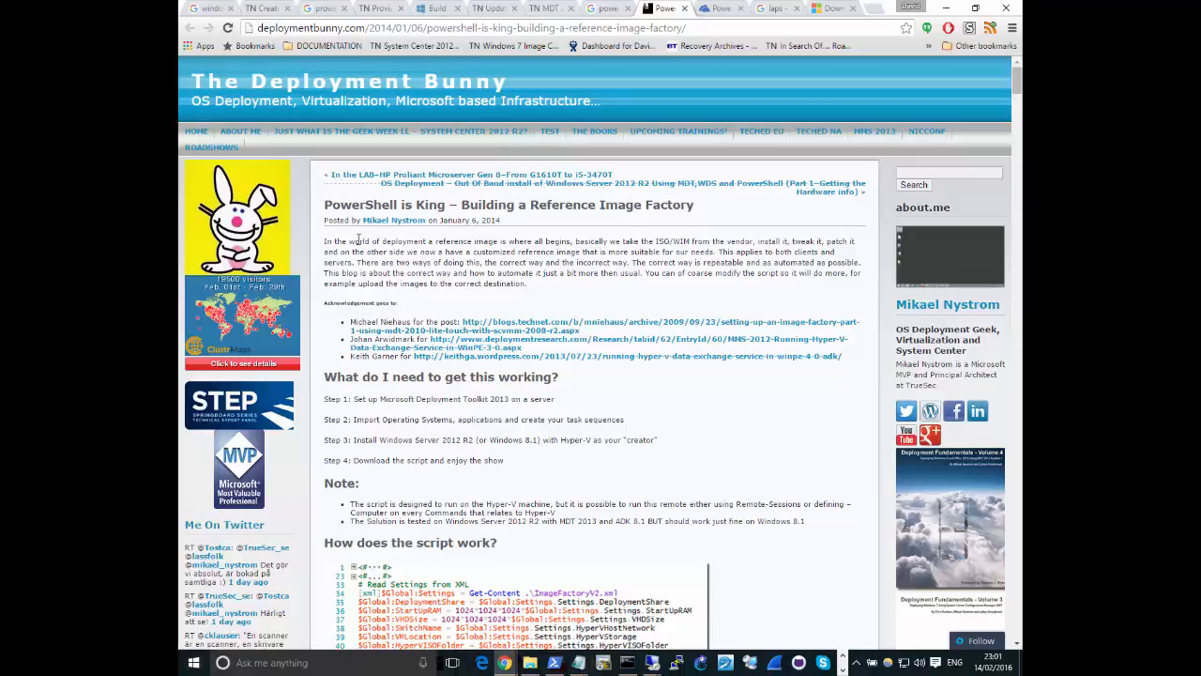
# Select the blog post's web address, switch to the Windows PowerShell window, and move it to show the Get-Downloads.ps1 output
pyautogui.click(512, 31)
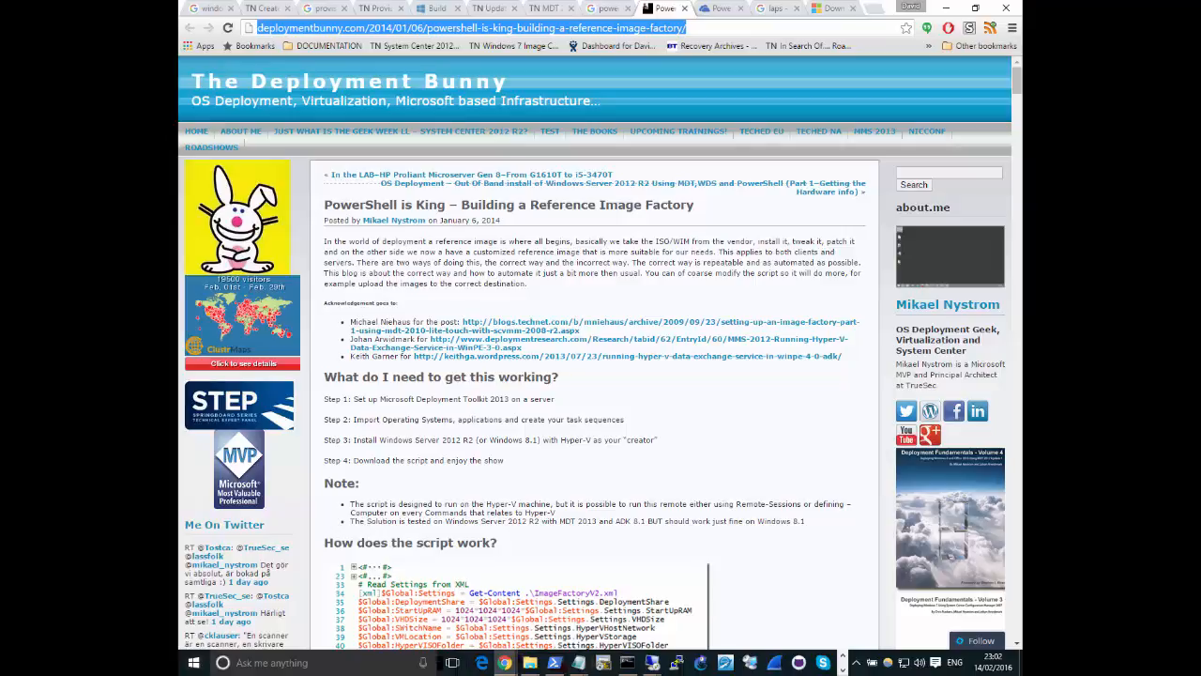
pyautogui.hotkey('alt', 'Tab')
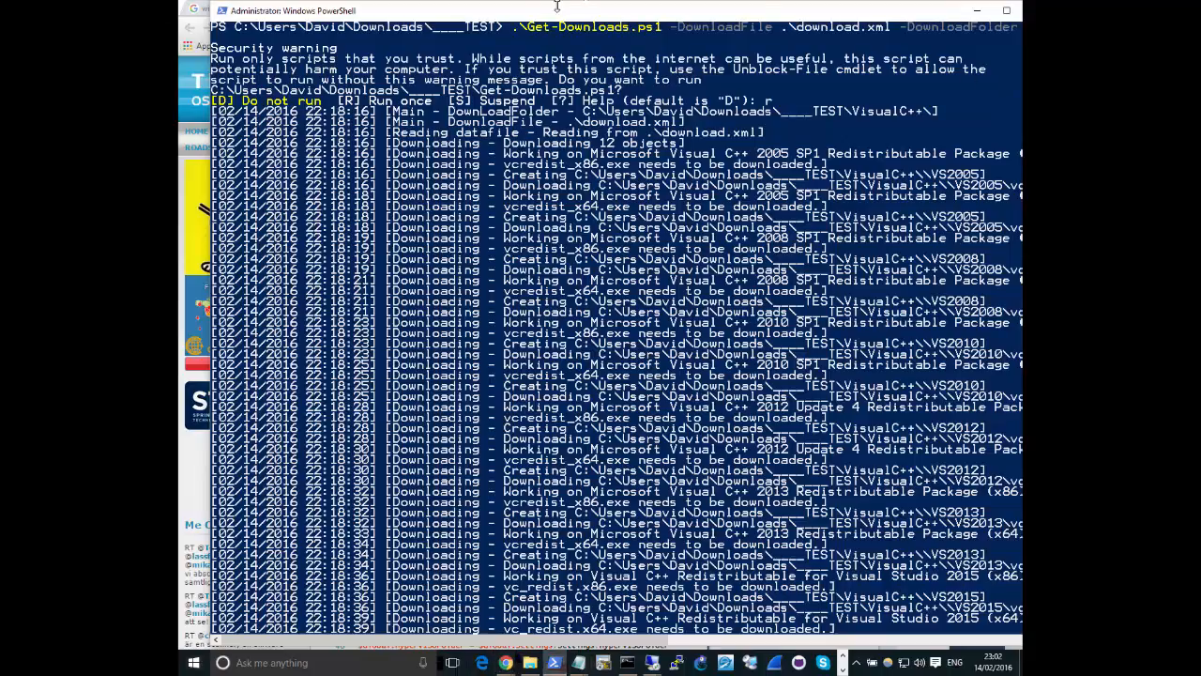
pyautogui.moveTo(554, 5); pyautogui.dragTo(525, 22)
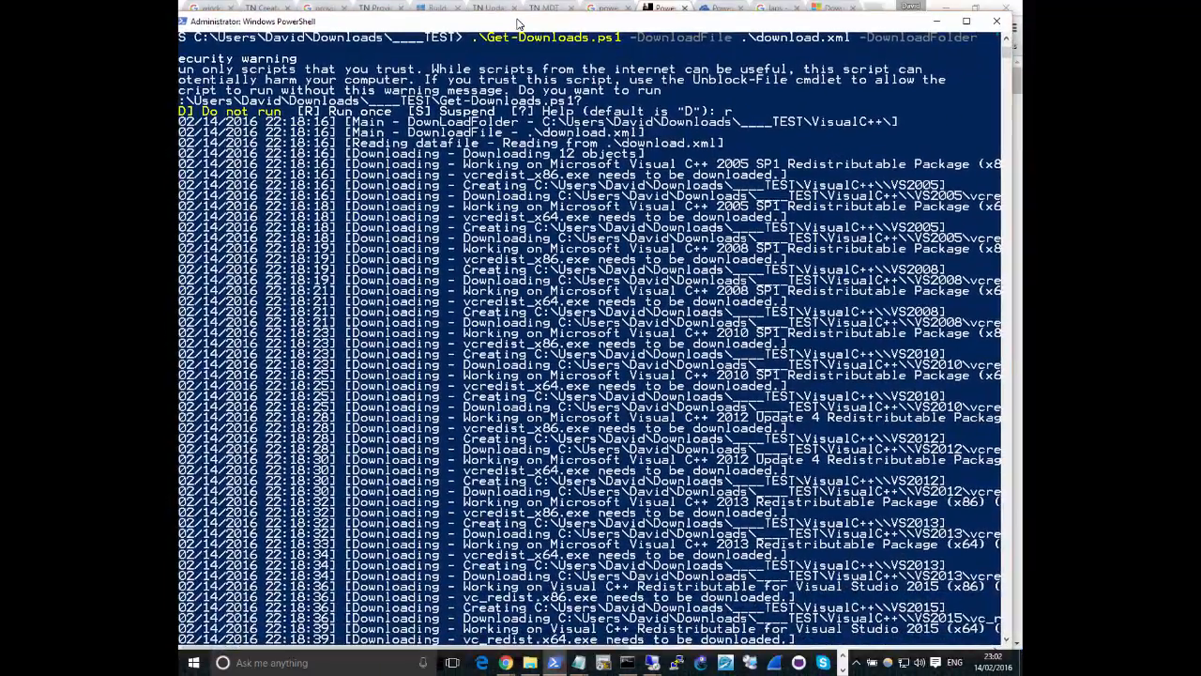